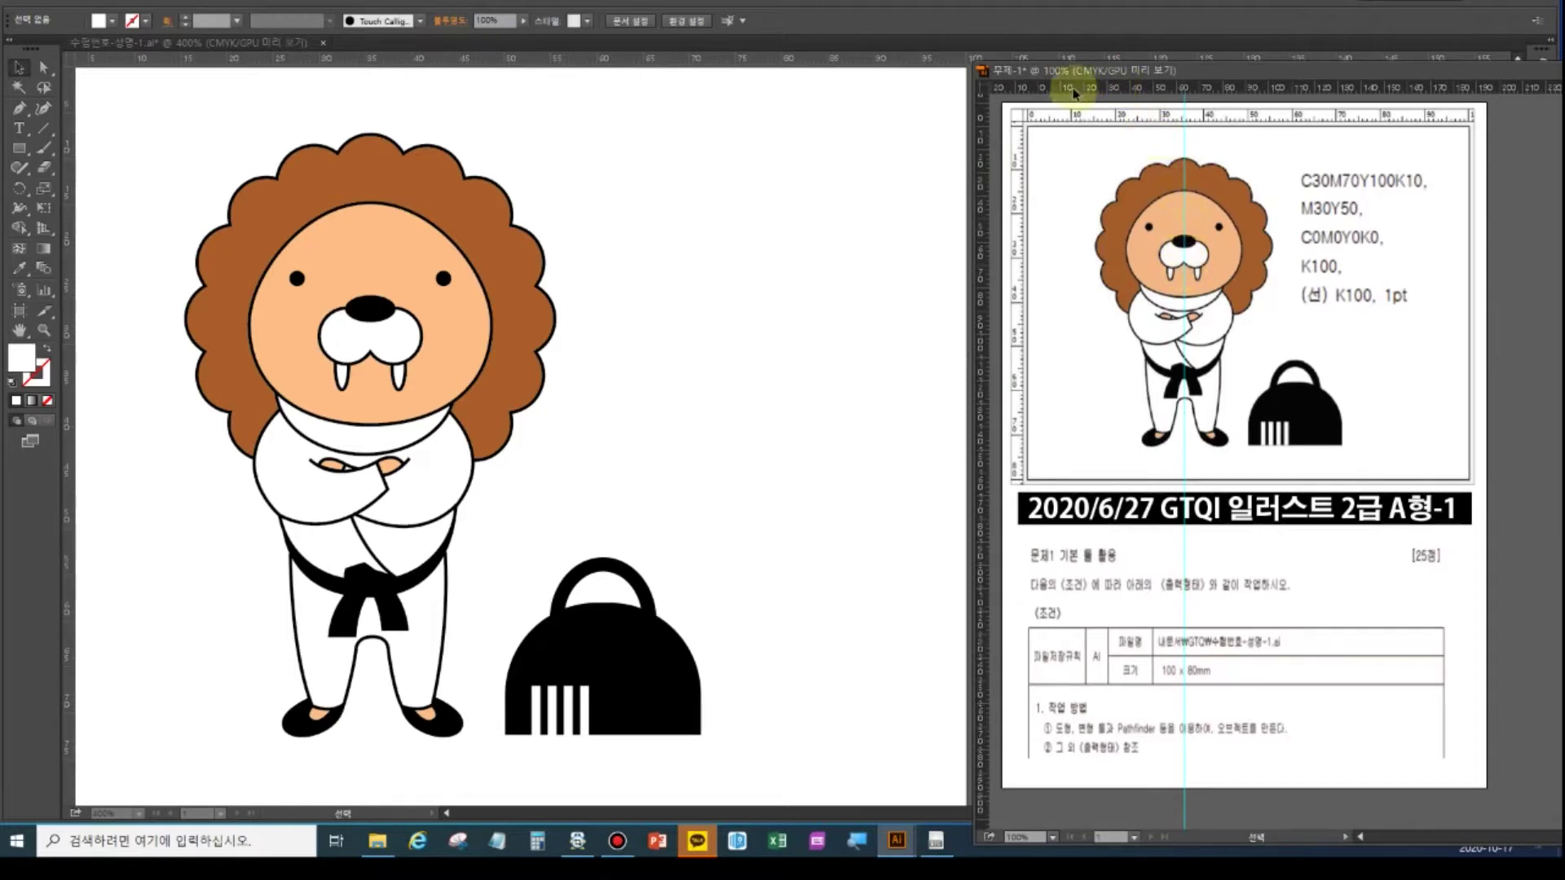
- Place a horizontal guide across the lion's nose in the reference document
drag(1098, 91, 1081, 247)
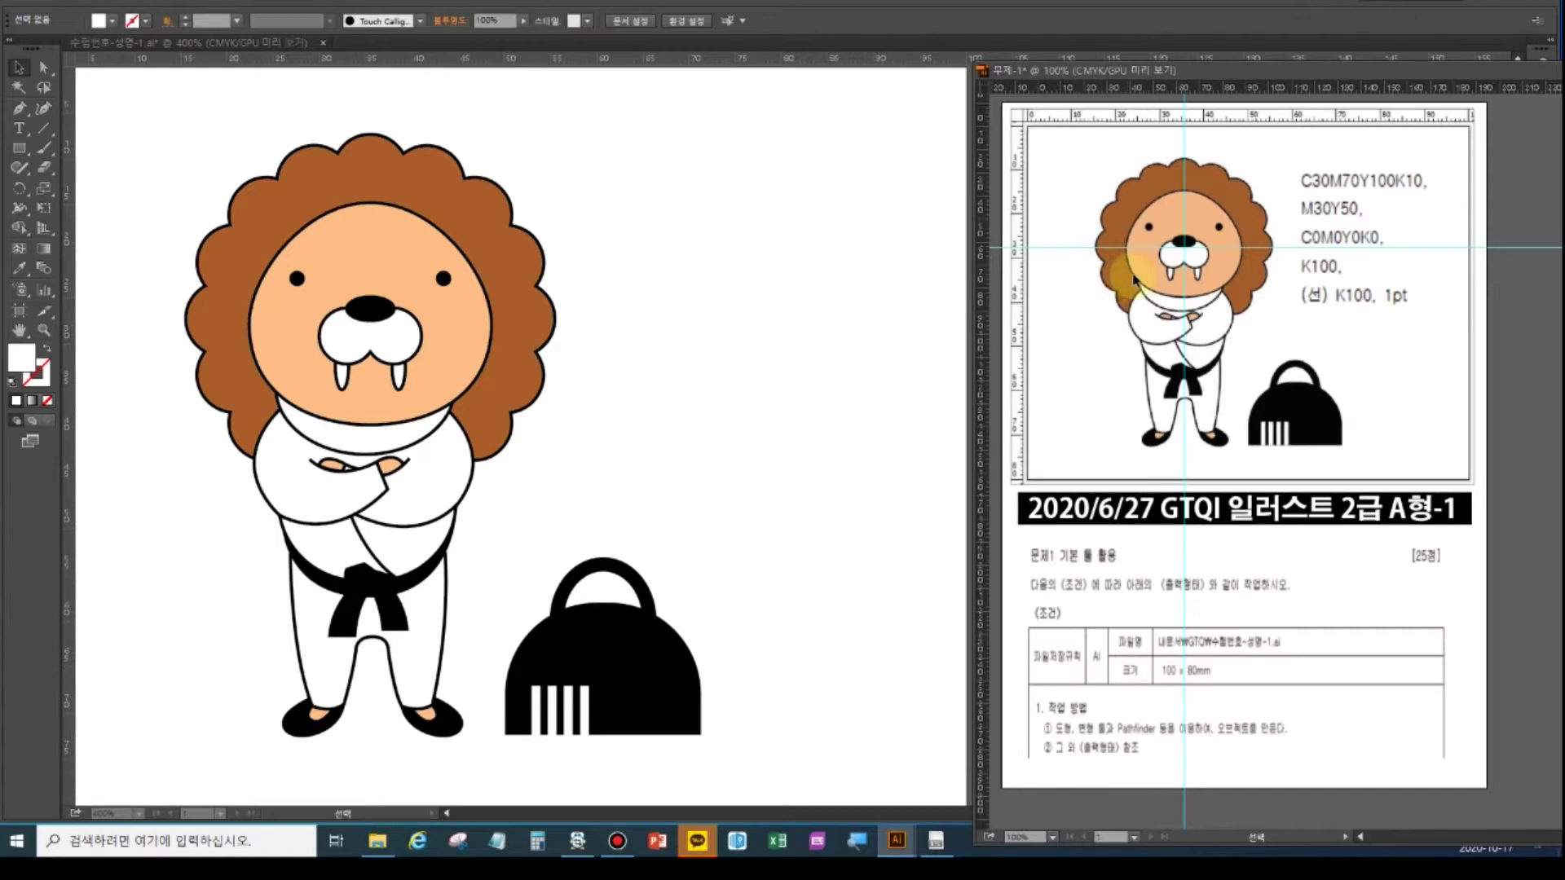
- Take the lion's mane apart by moving its brown fill and its scalloped outline separately to the empty area beside the figure
click(298, 132)
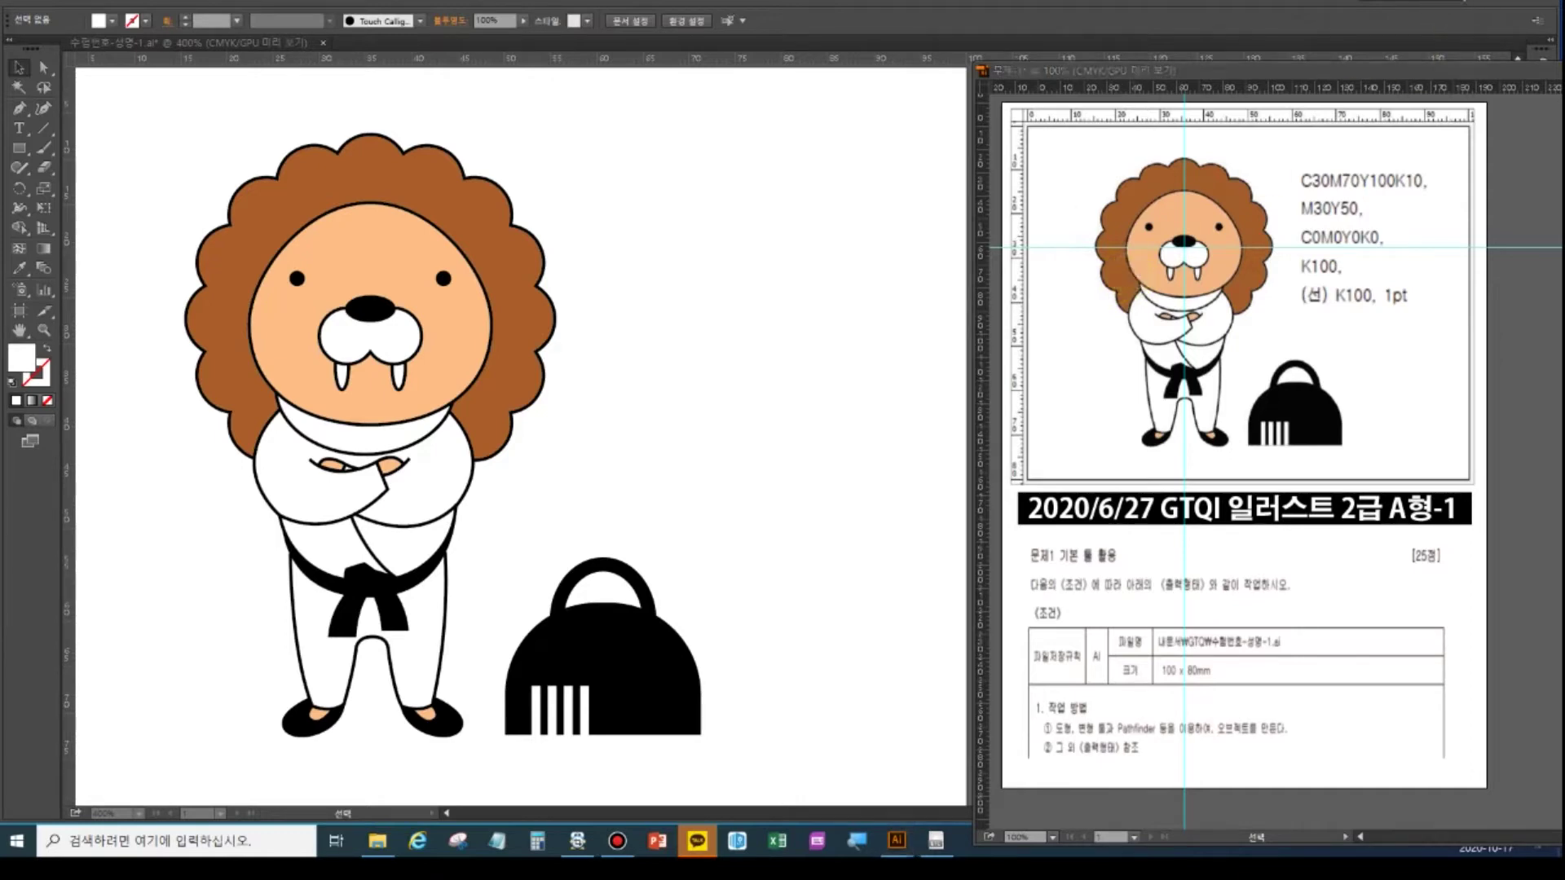
click(18, 67)
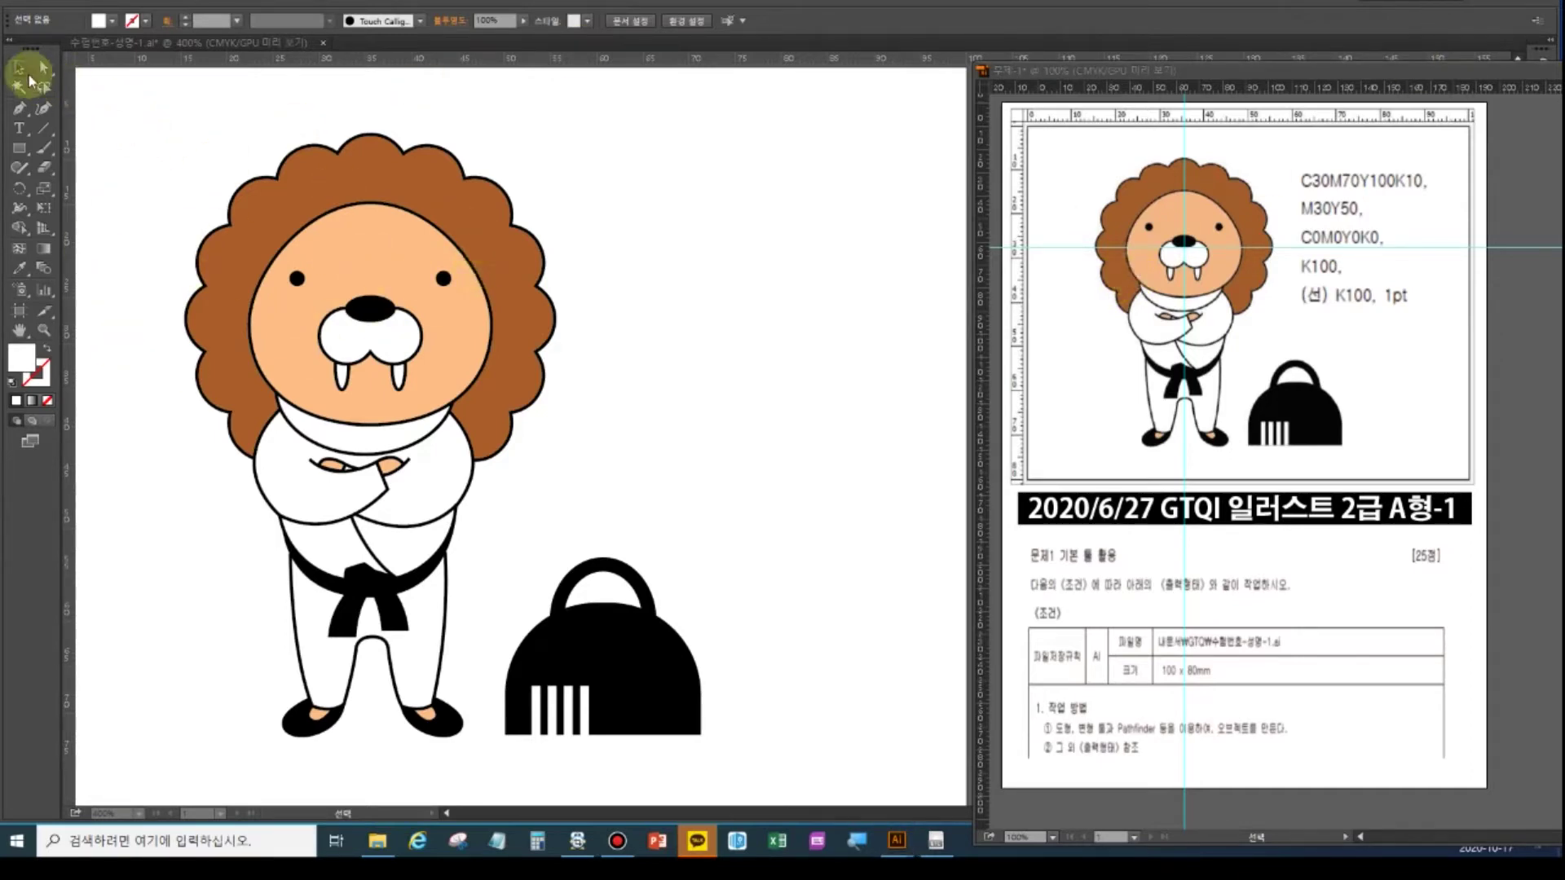
click(379, 151)
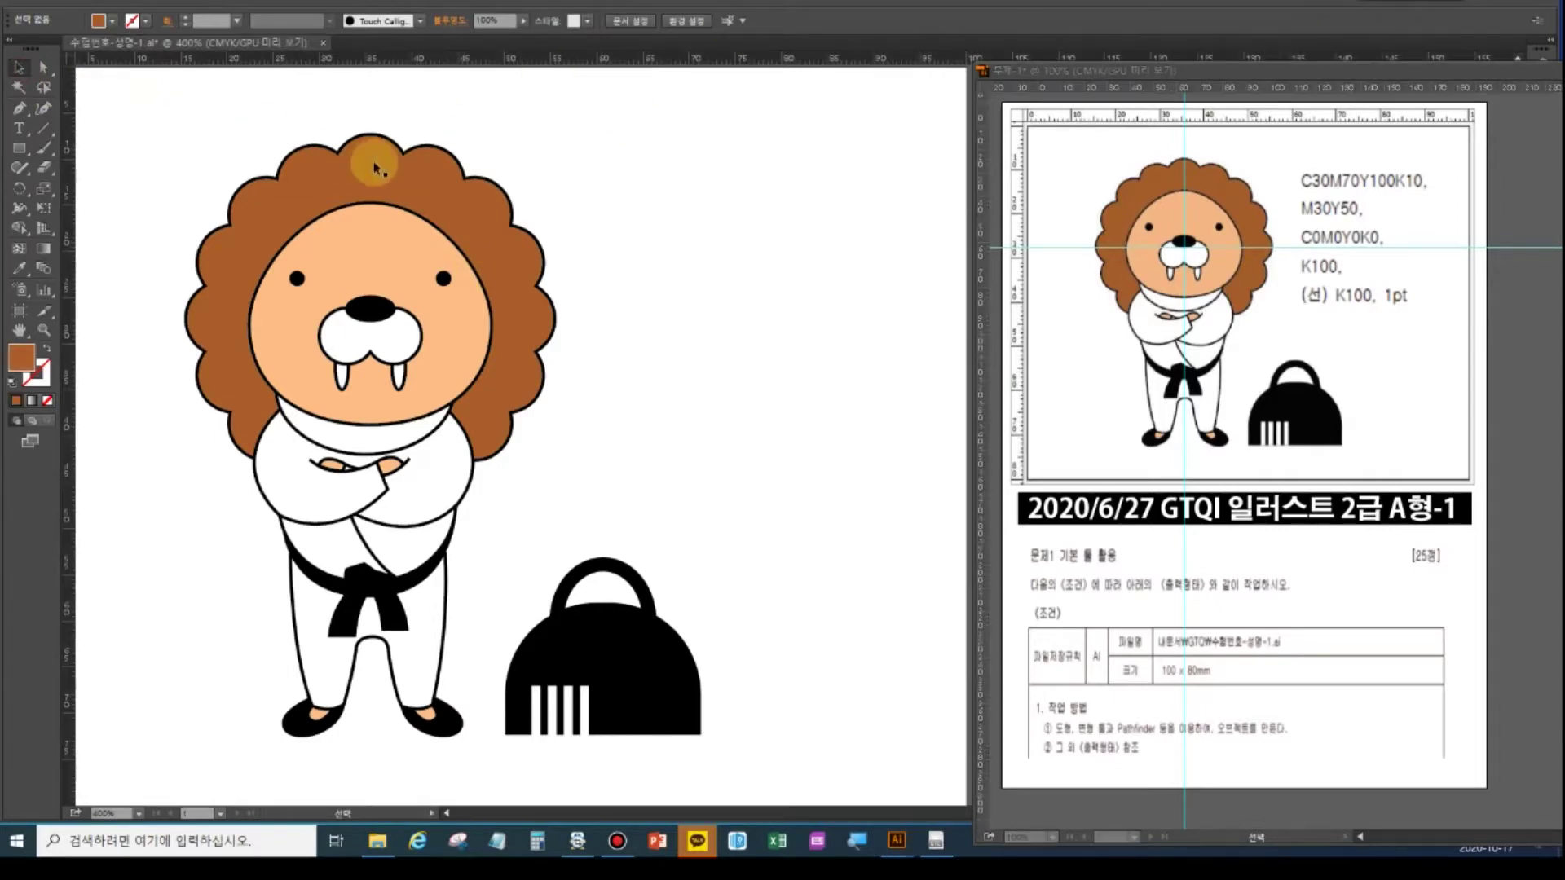
click(479, 201)
drag(463, 189, 848, 167)
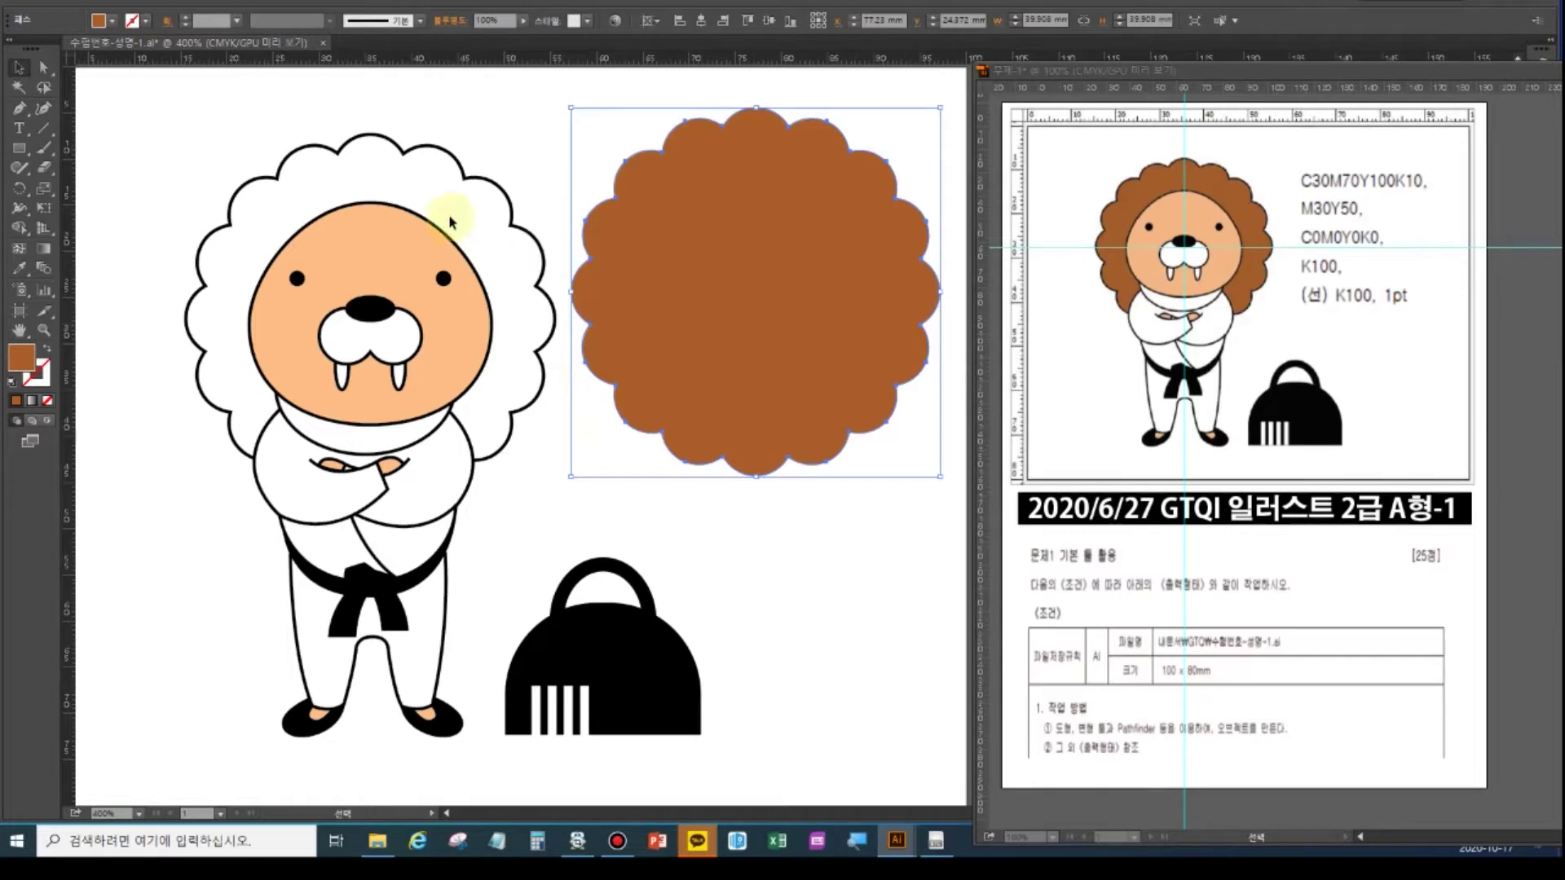
drag(459, 173, 350, 113)
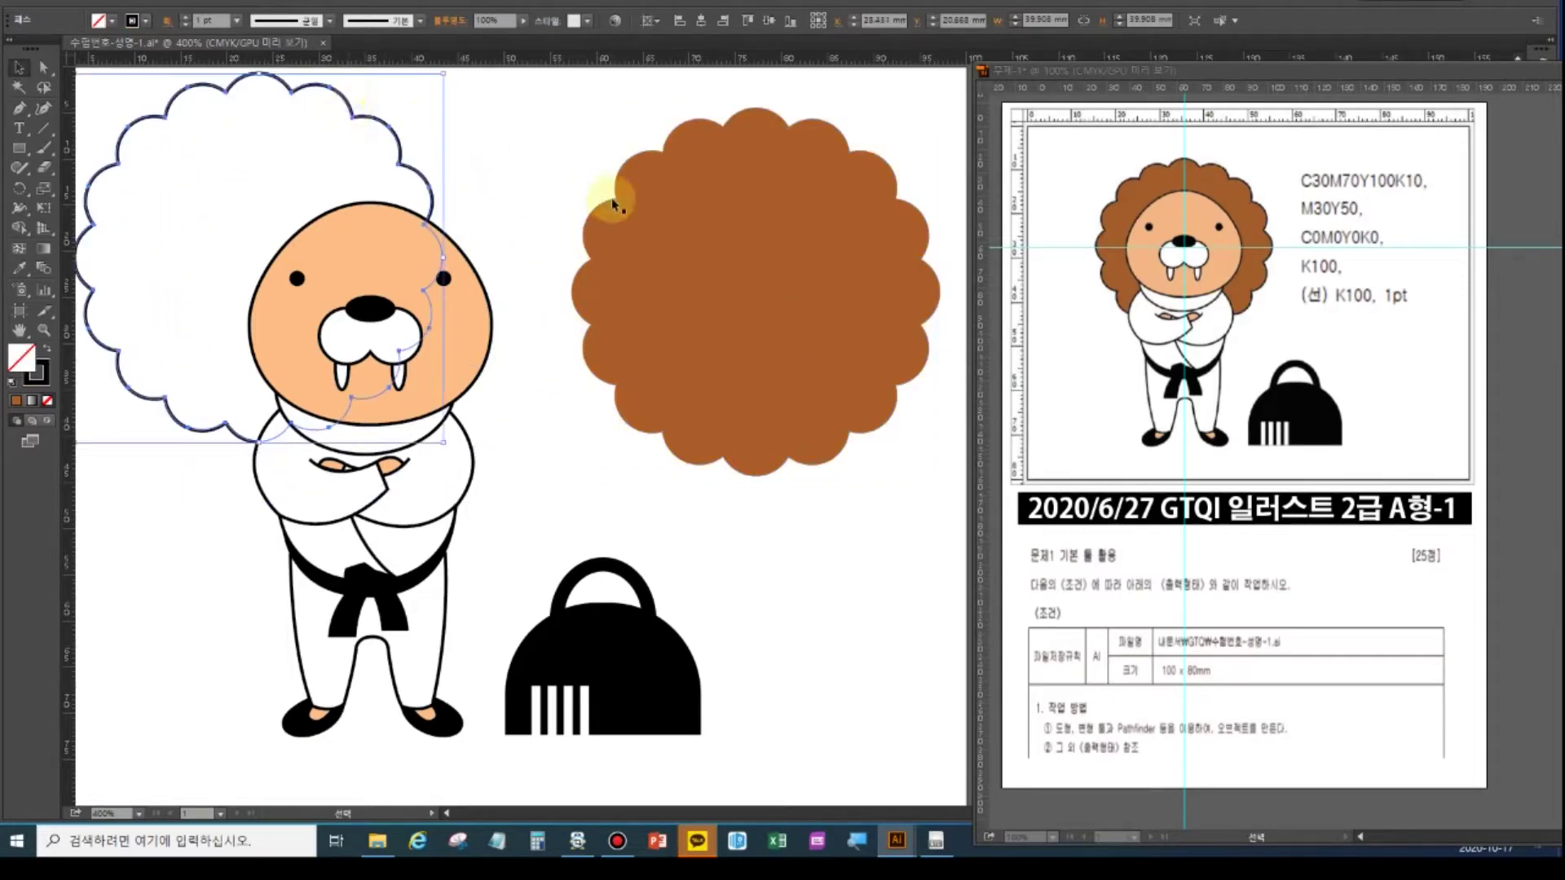
shift+click(647, 371)
click(344, 104)
drag(349, 89, 629, 255)
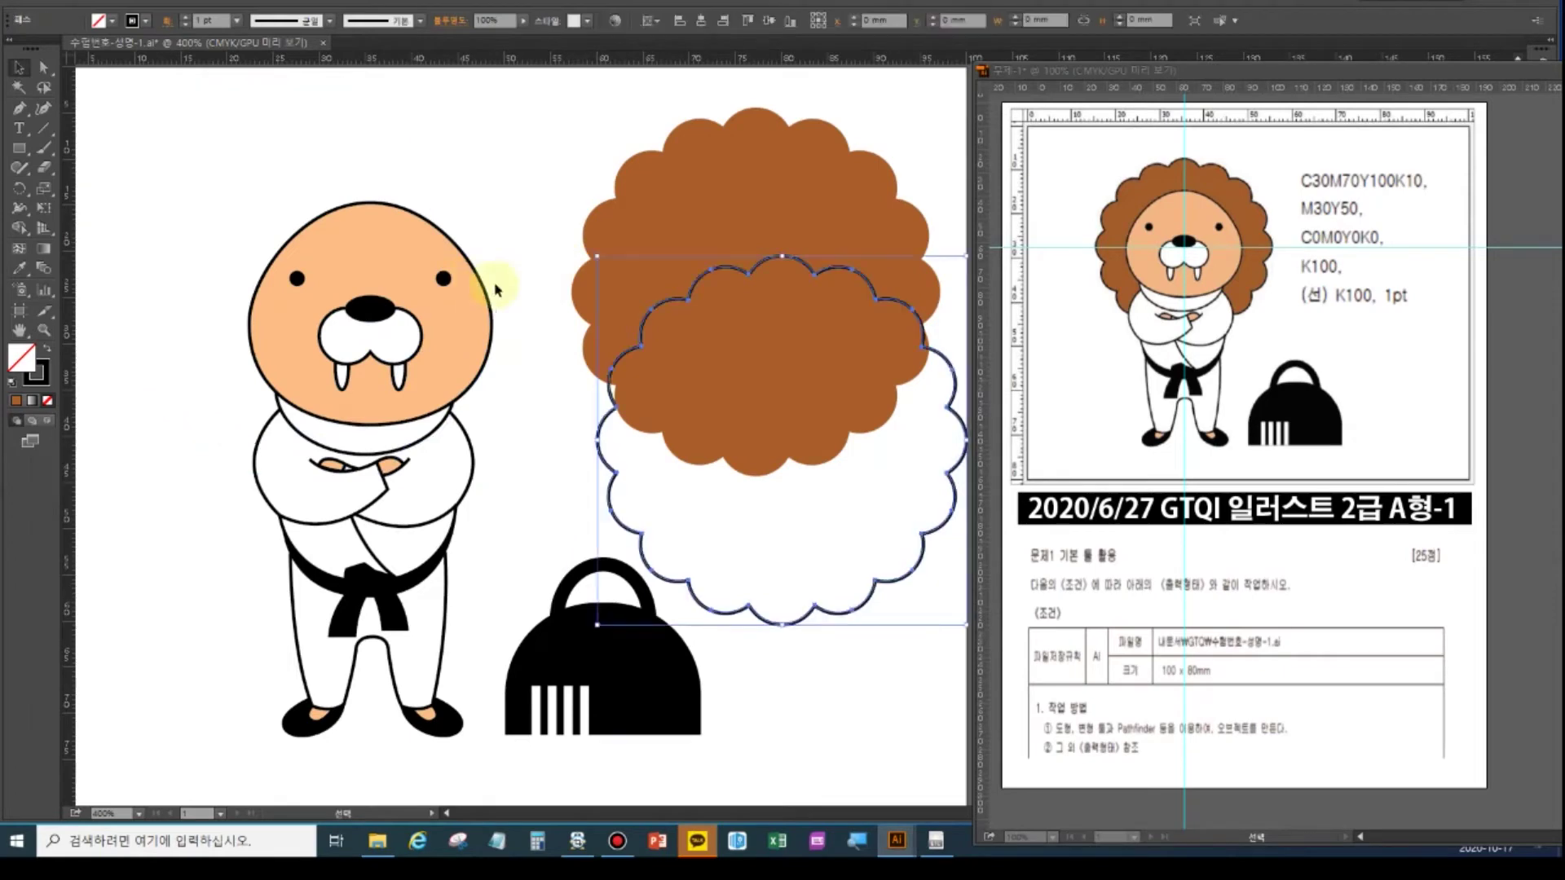
- Move the peach face fill off its outline and pull the white collar's fill and outline apart
click(389, 221)
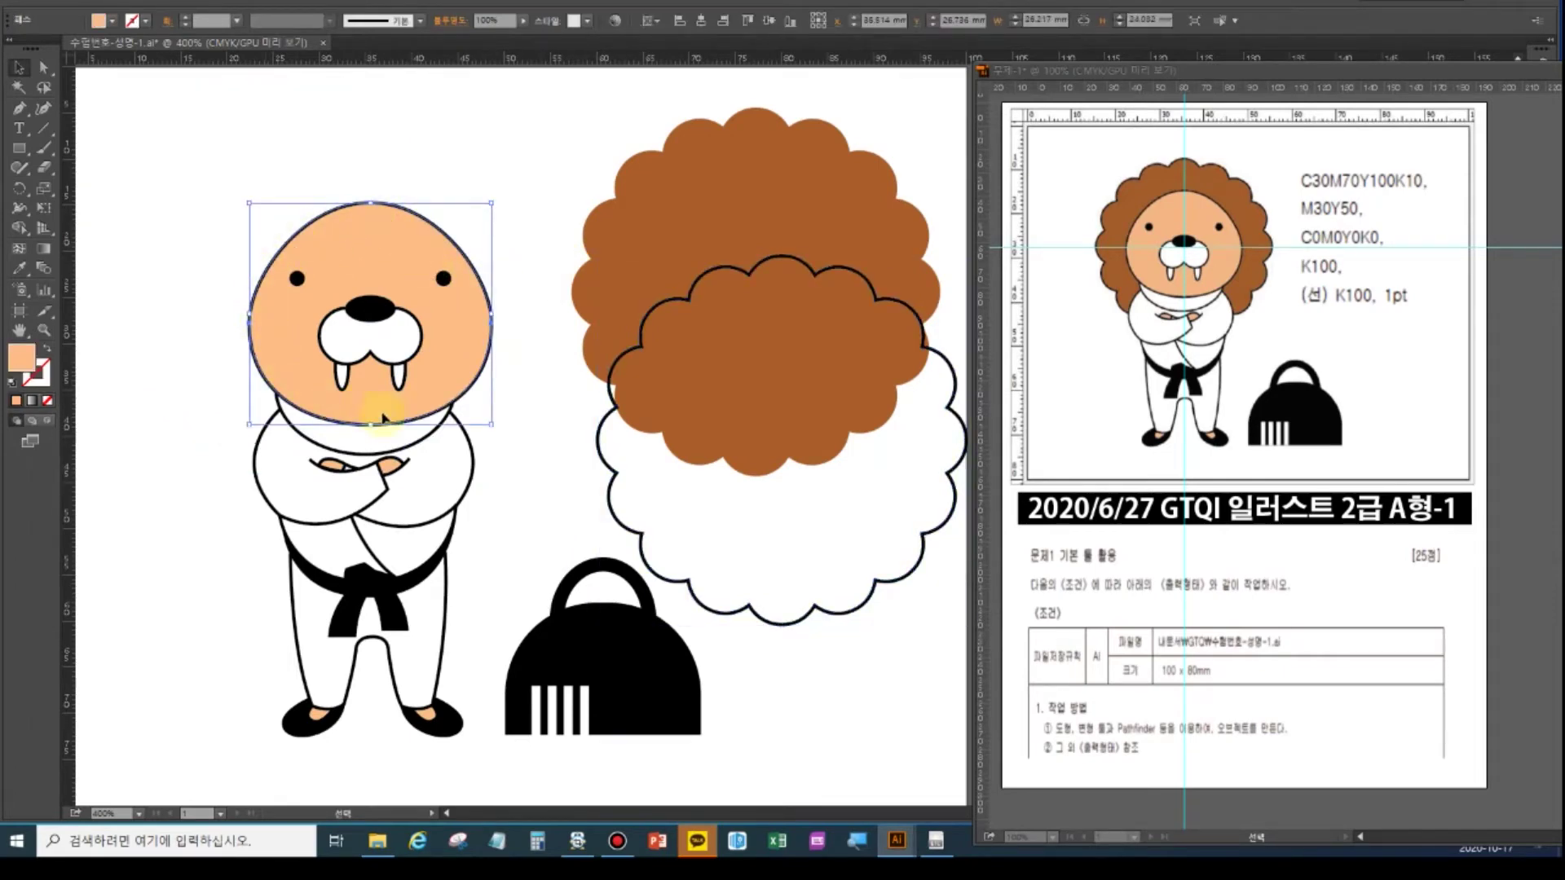
drag(370, 263, 400, 177)
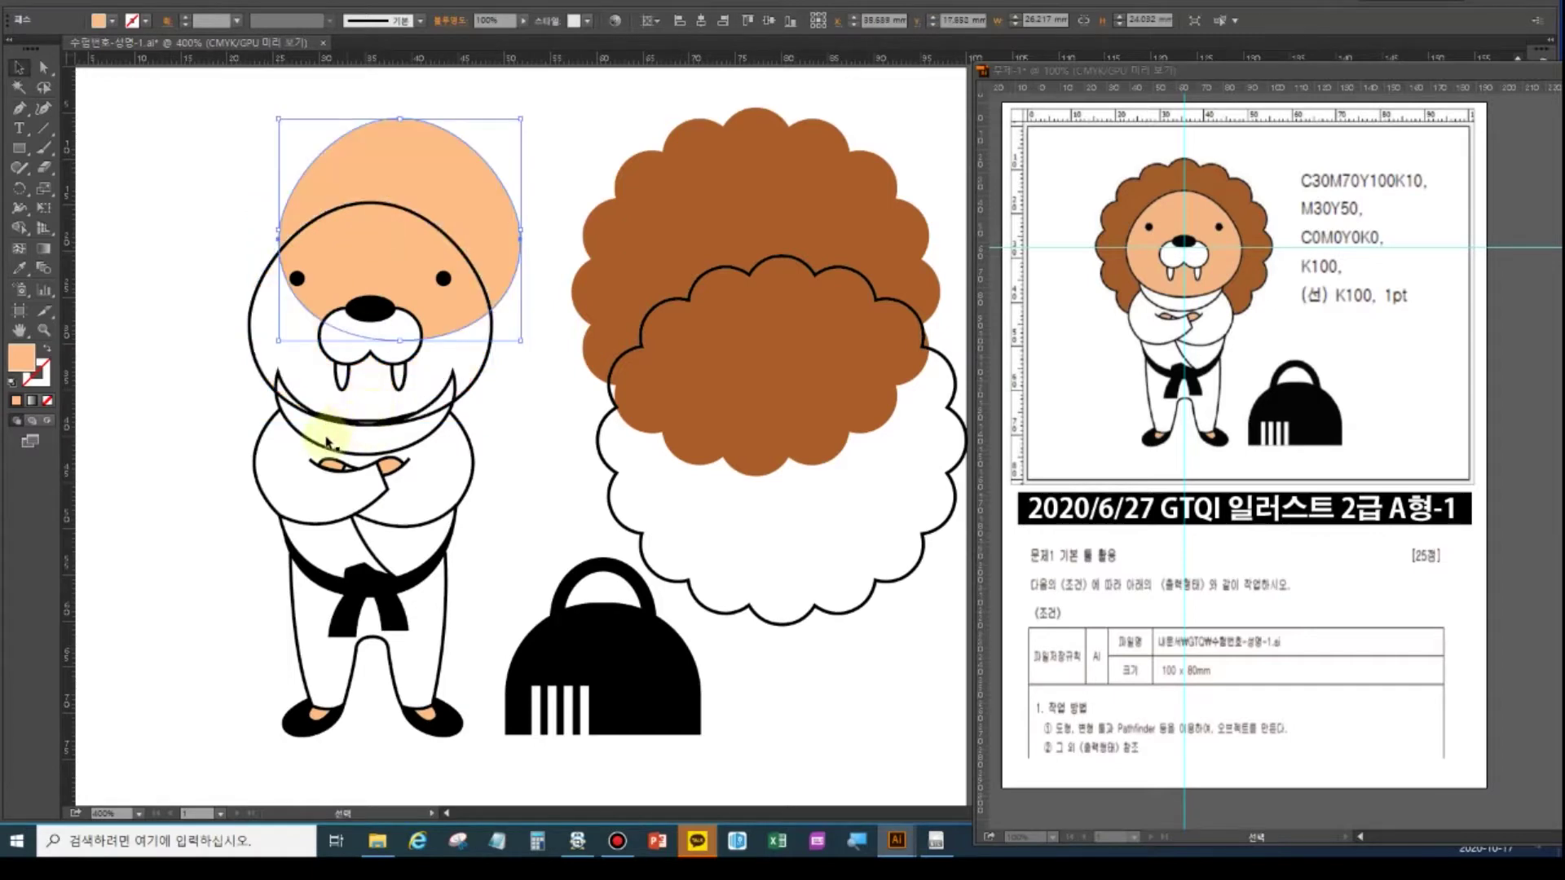
click(362, 450)
drag(361, 450, 489, 430)
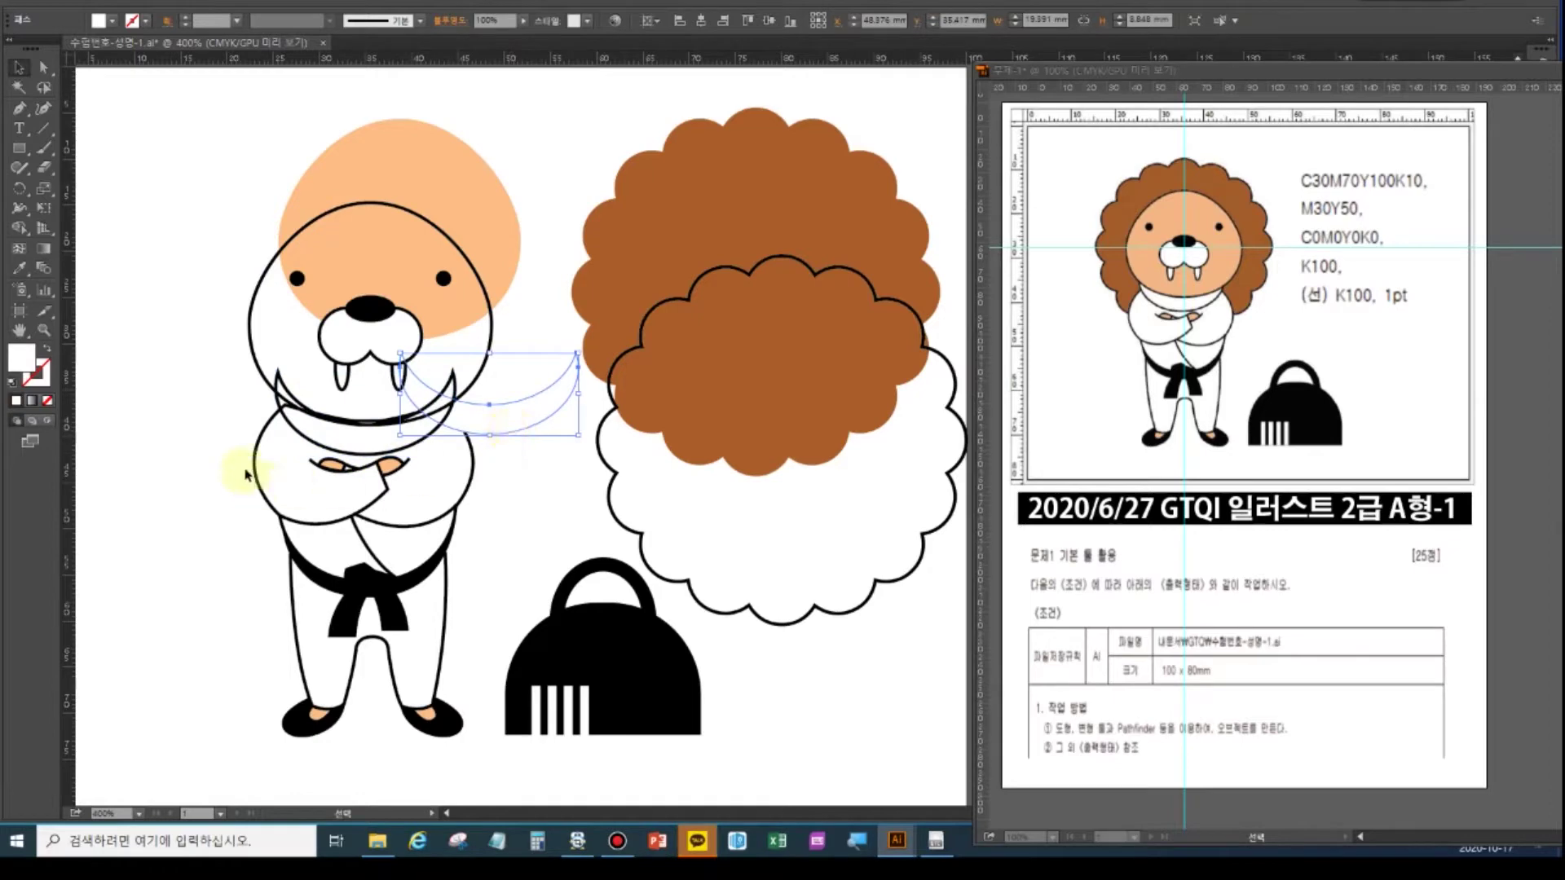
drag(285, 408, 158, 350)
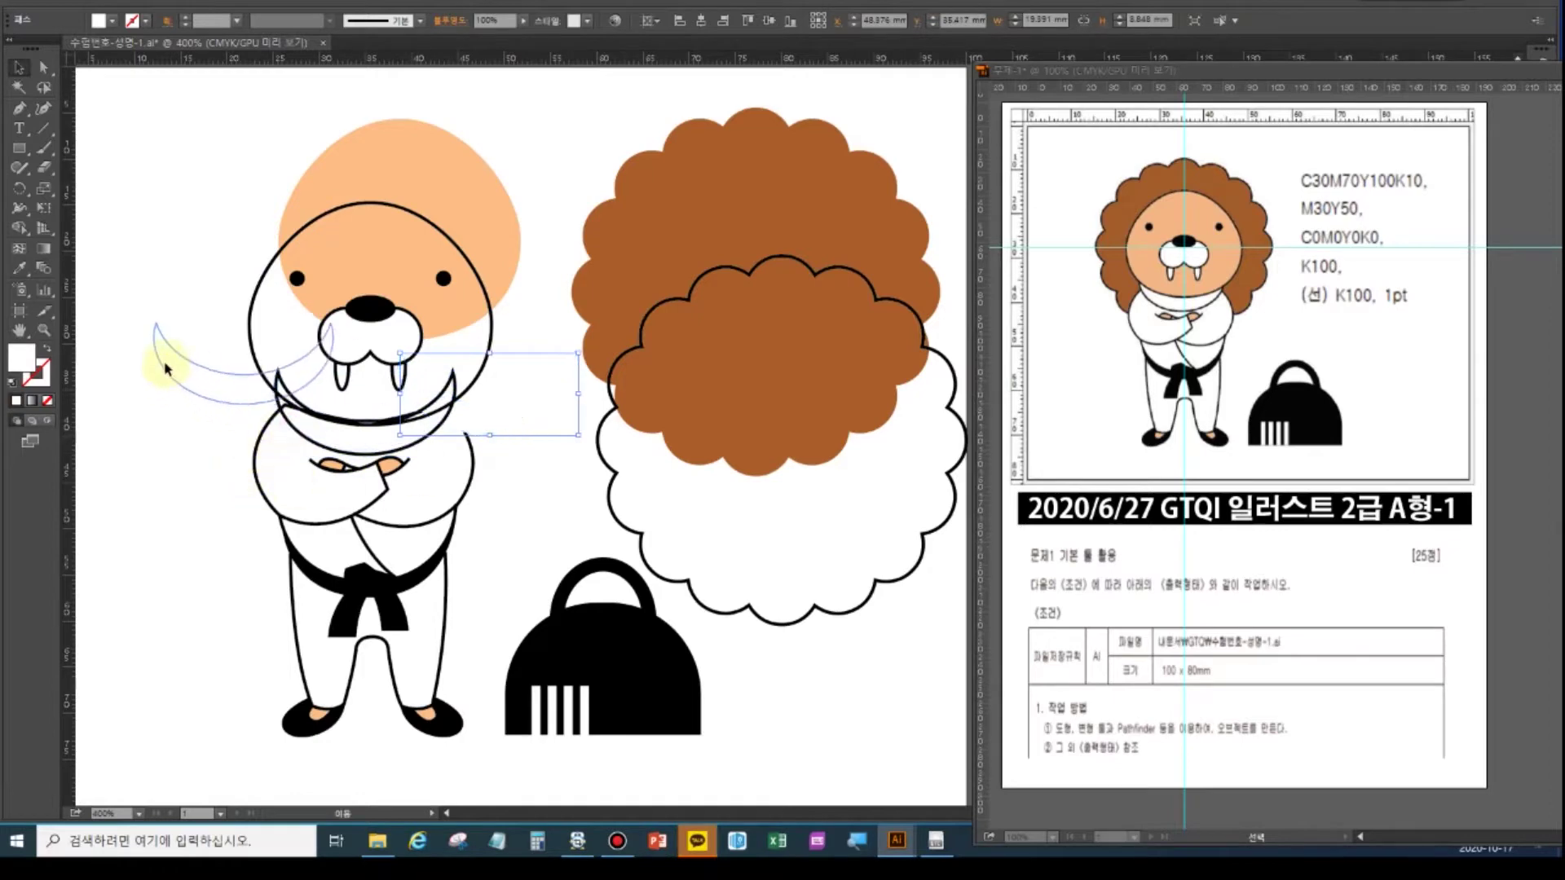
drag(256, 442, 183, 430)
key(ctrl+z)
key(ctrl+z)
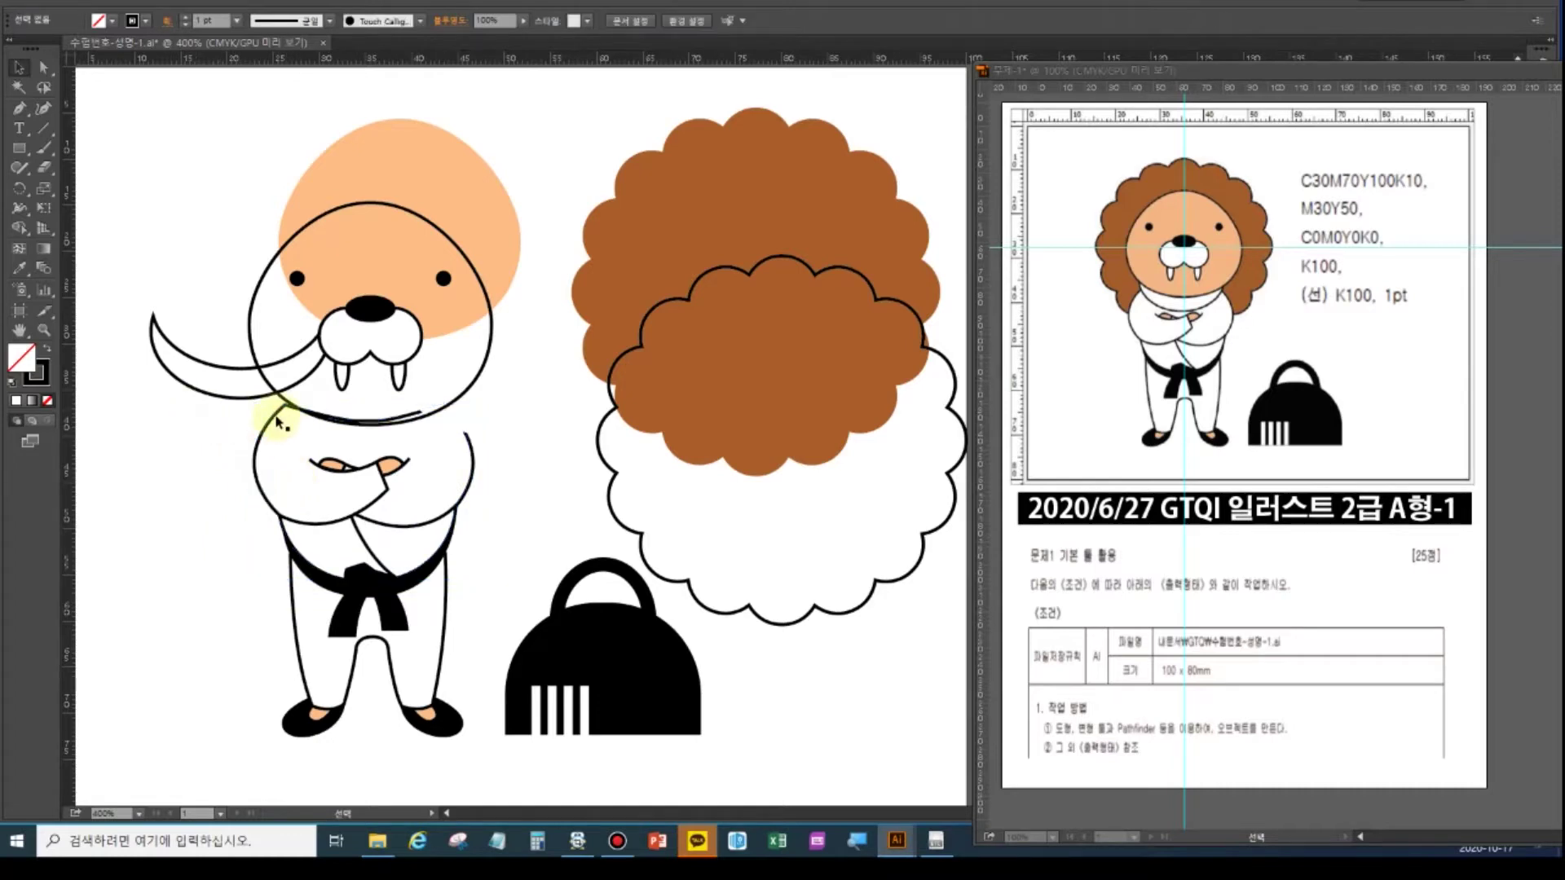
- Move the jacket's body outline, the forearm outline and the curved lapel line away from the torso
drag(273, 412, 141, 393)
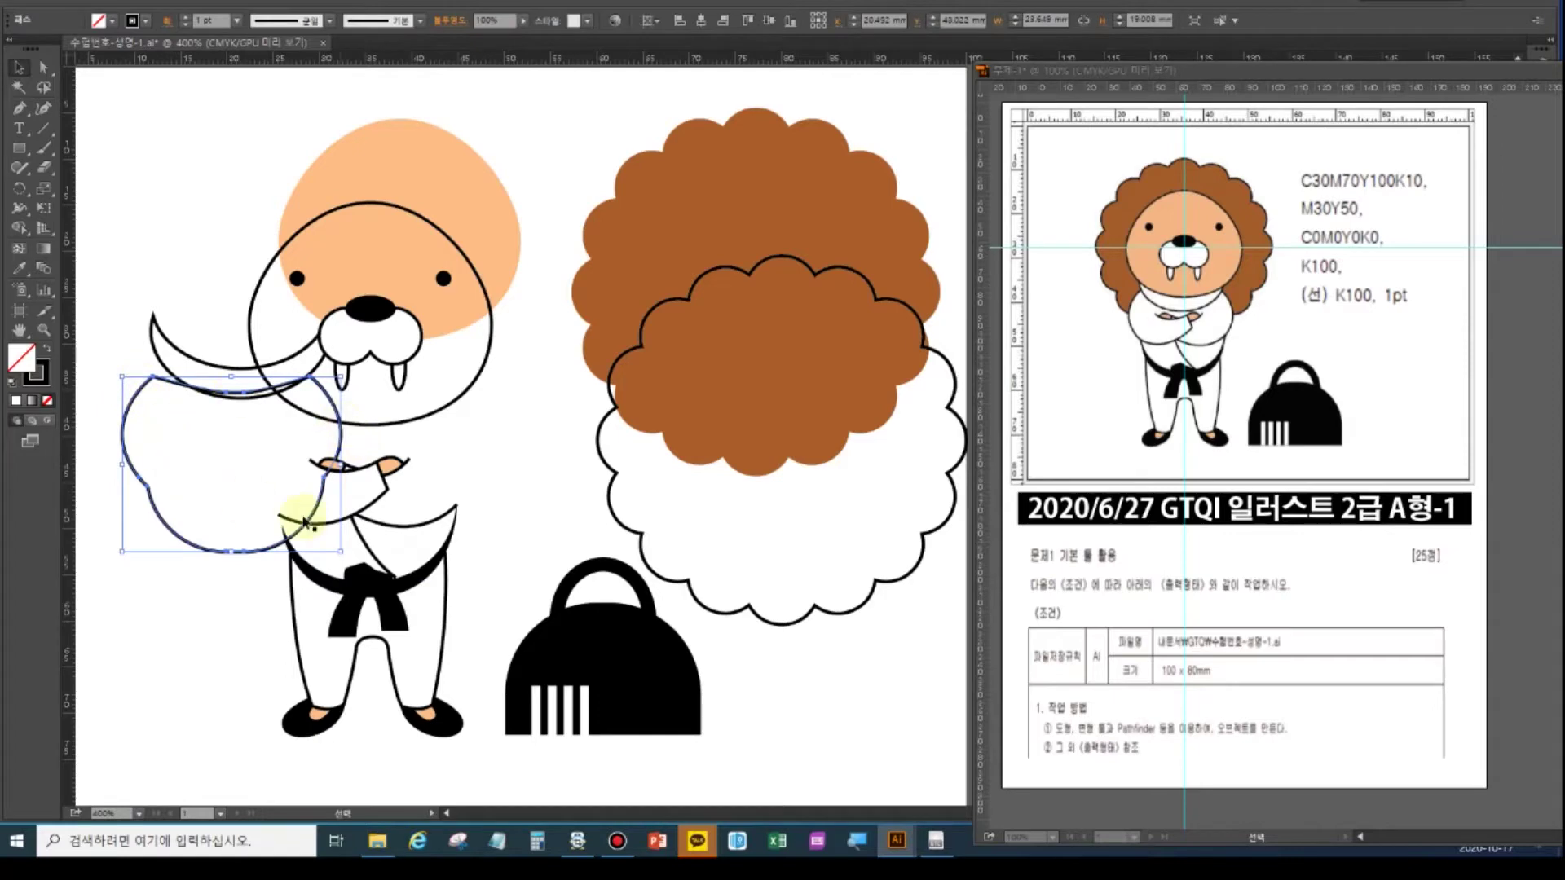
click(366, 521)
click(395, 458)
drag(396, 458, 507, 451)
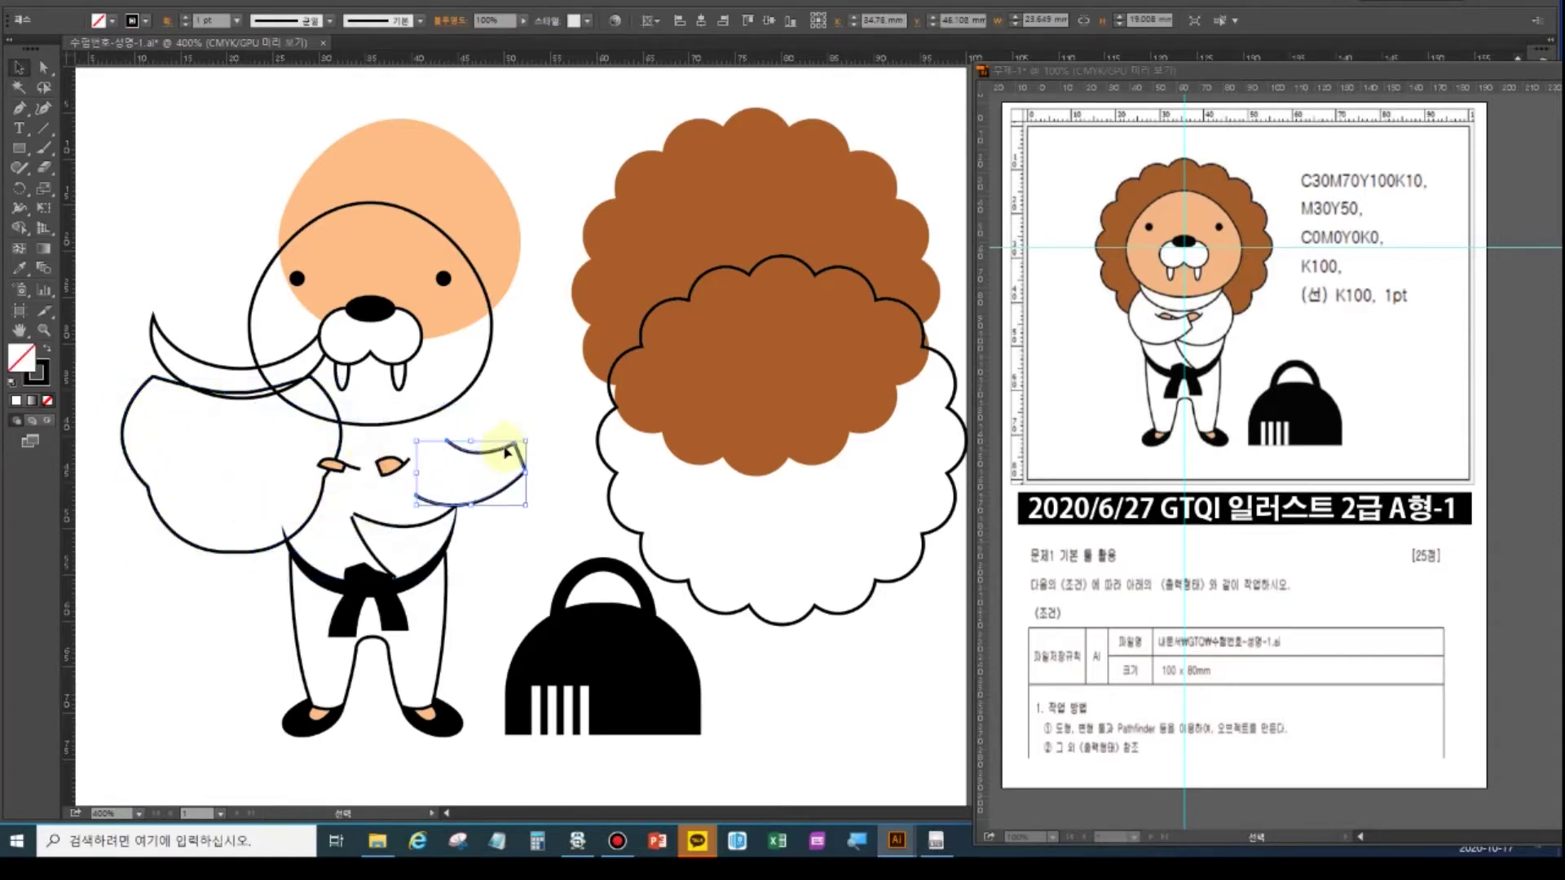
click(339, 471)
click(379, 549)
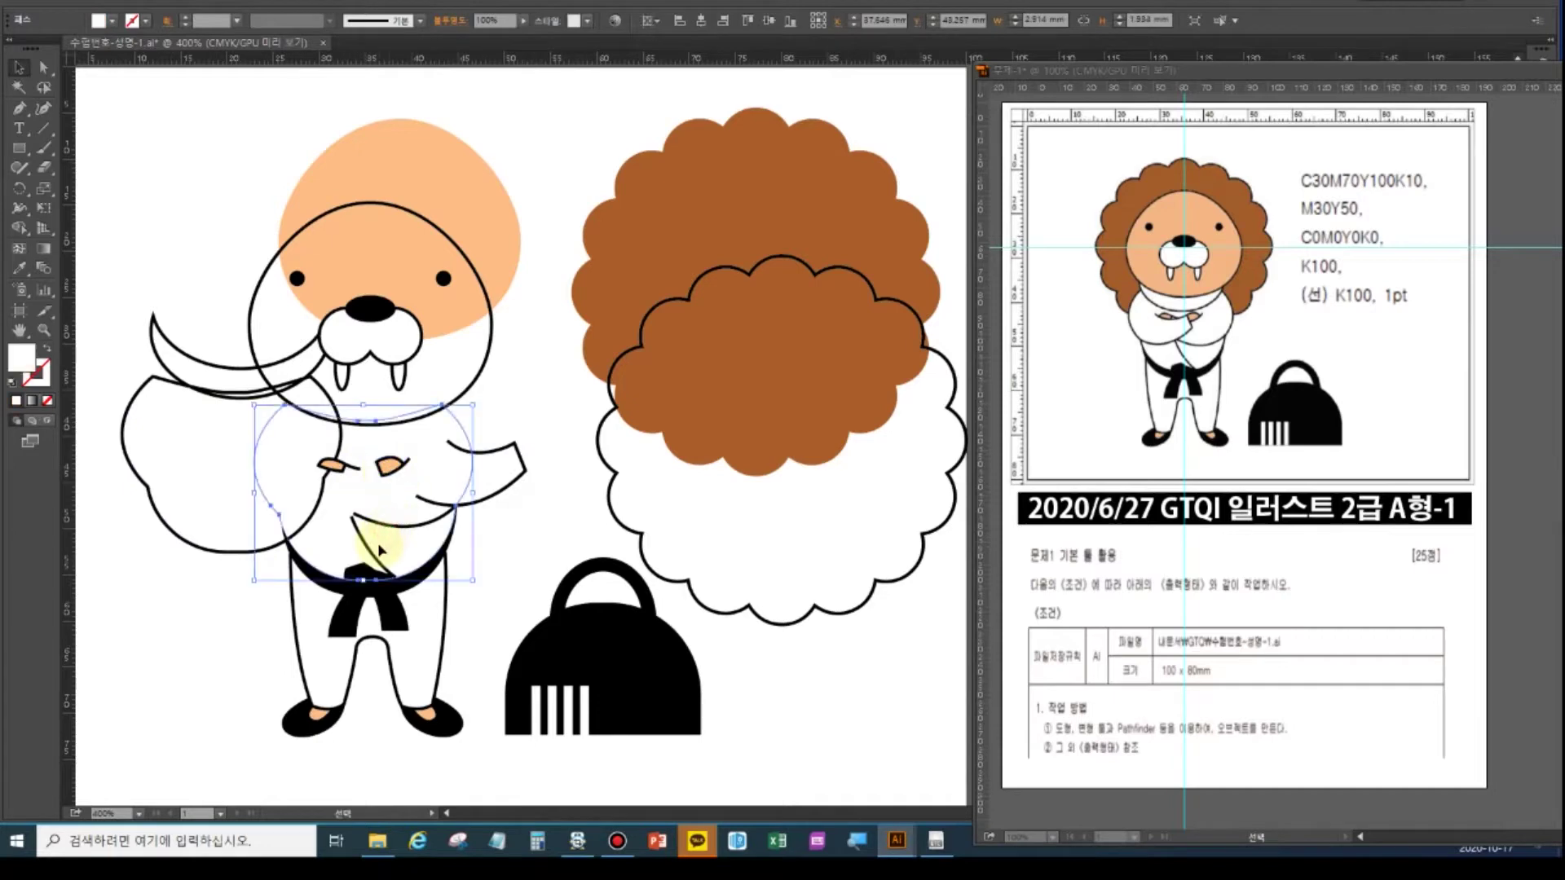
mouse_move(387, 531)
mouse_down()
mouse_move(392, 458)
mouse_move(412, 489)
mouse_up()
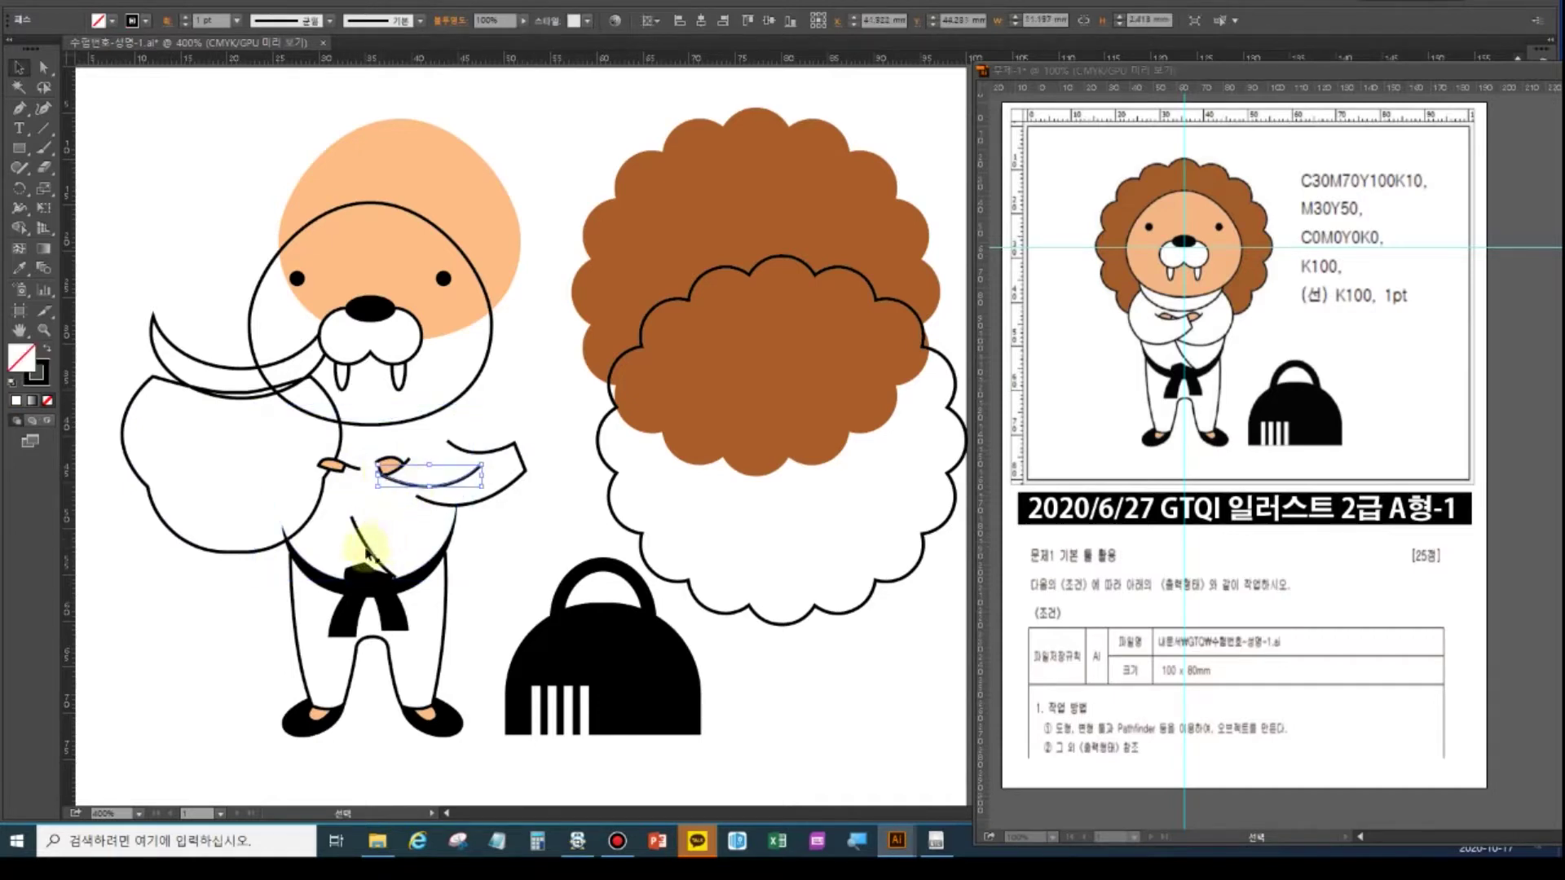
click(368, 555)
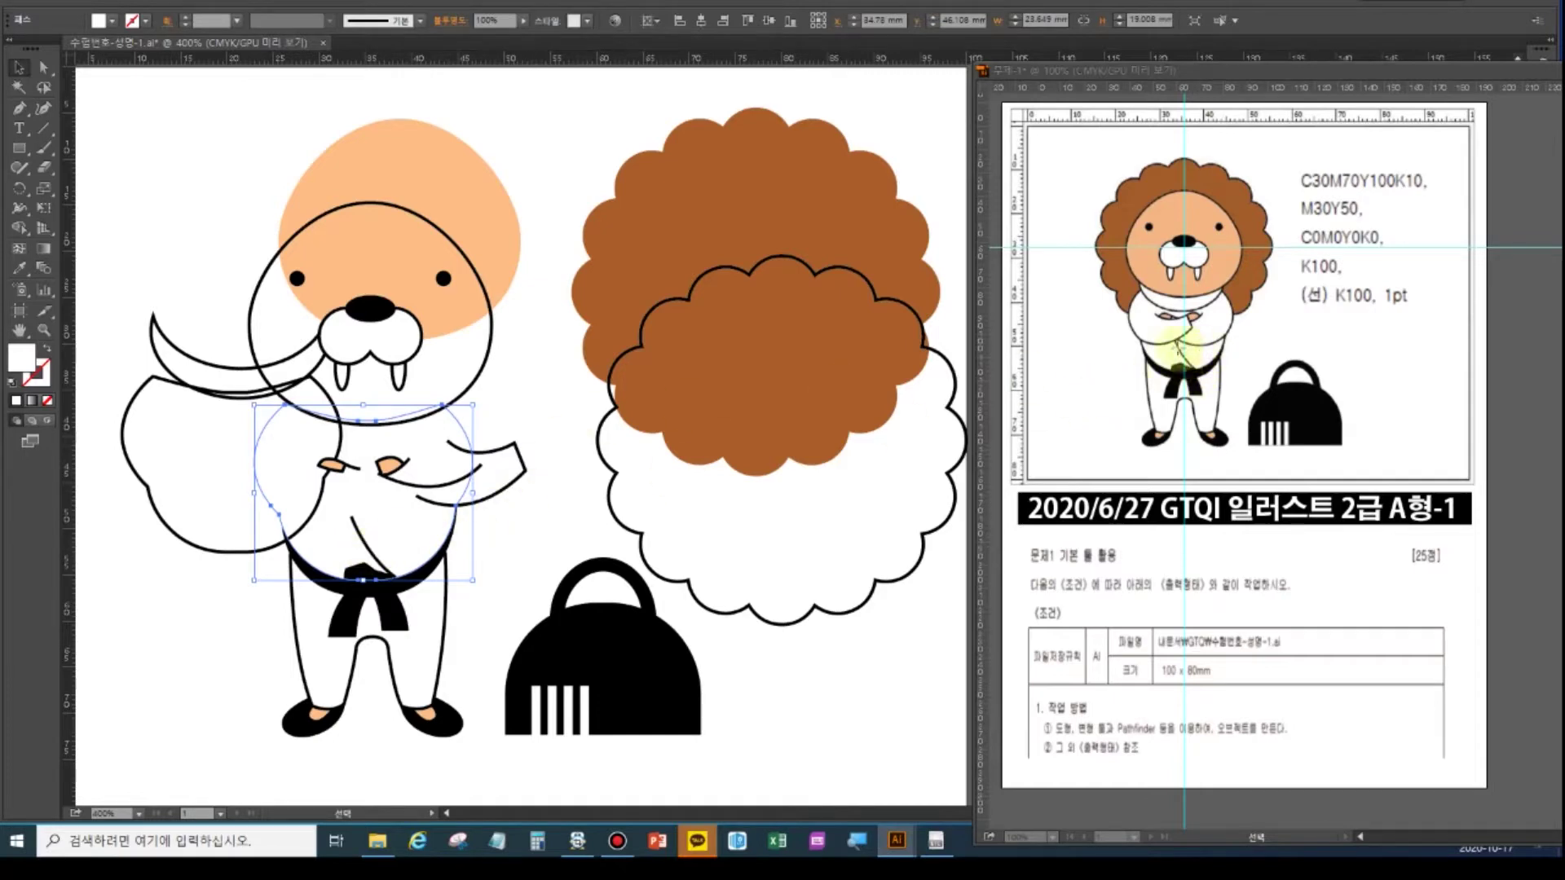
- Pull the black belt apart by moving its waistband pieces and hanging ends away from the knot
click(366, 600)
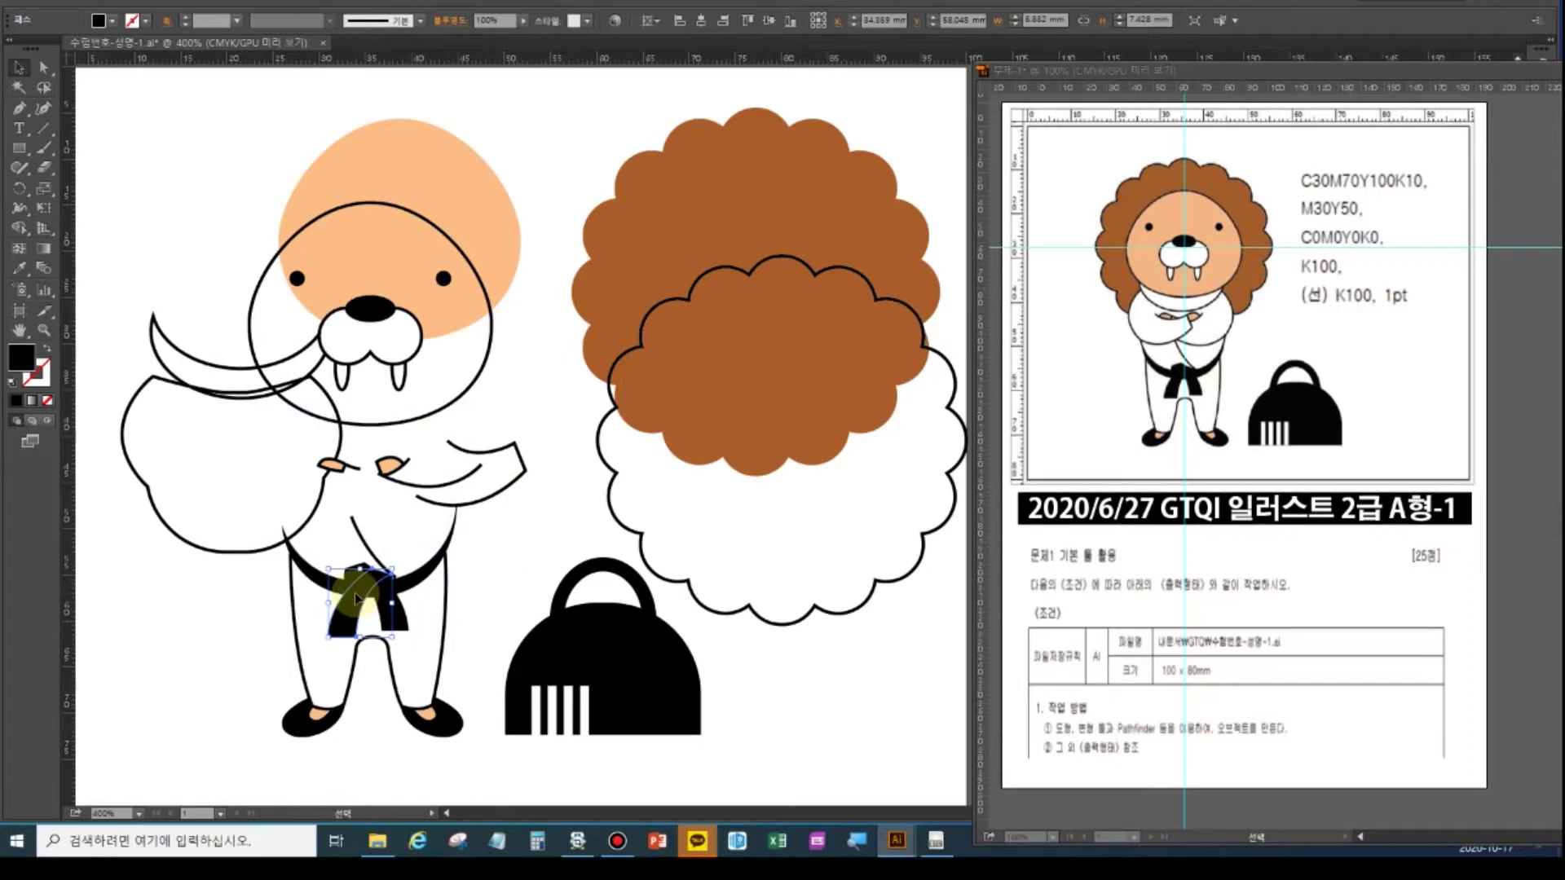
click(422, 577)
click(368, 549)
click(398, 603)
click(349, 621)
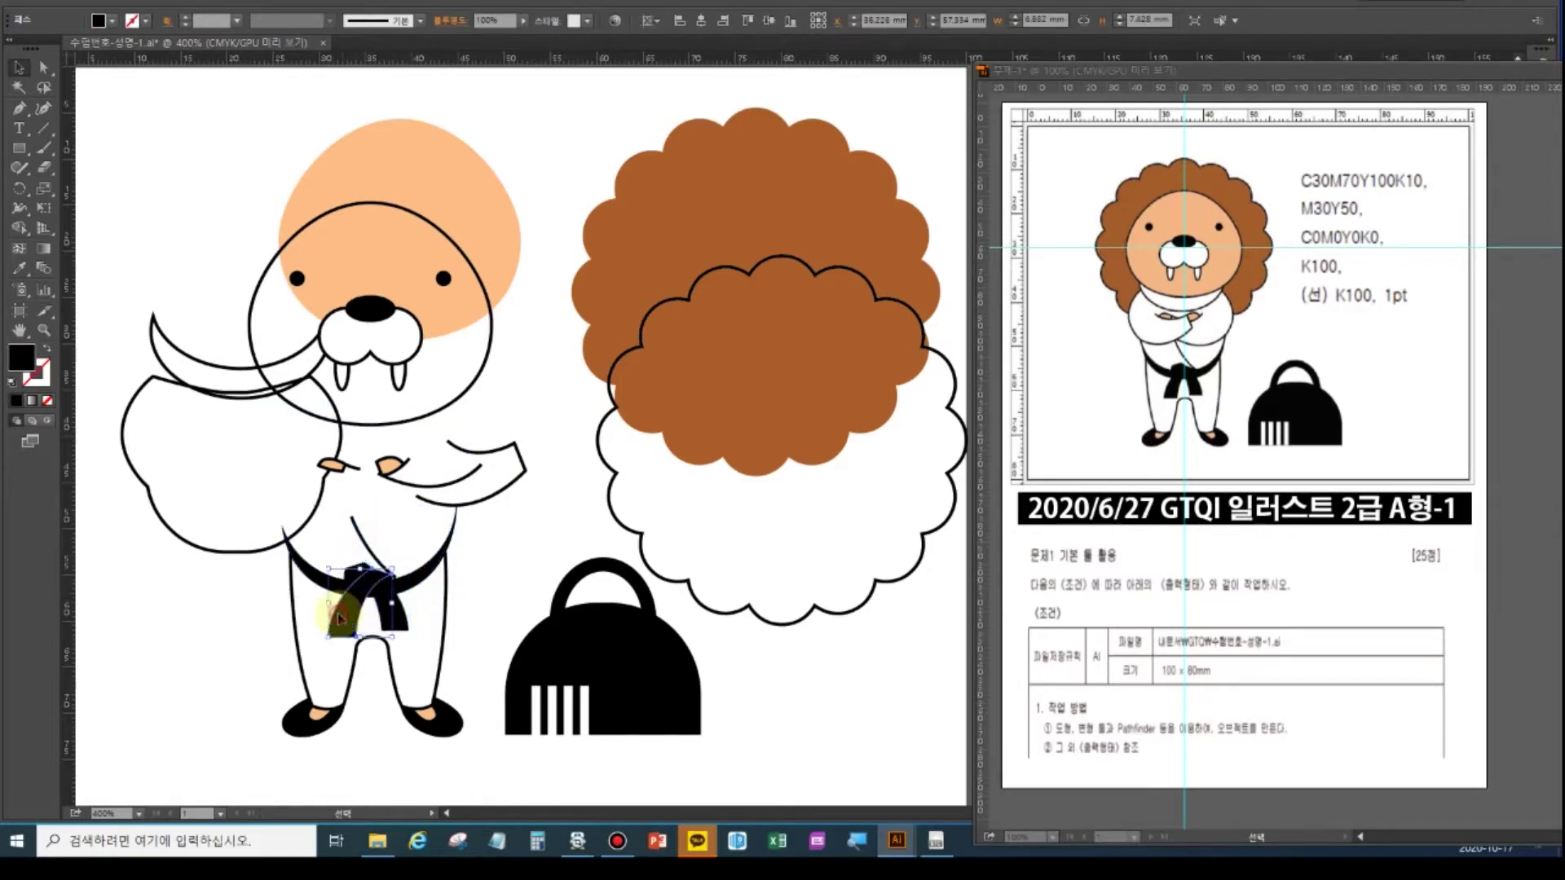
drag(312, 575, 204, 508)
drag(359, 597, 452, 544)
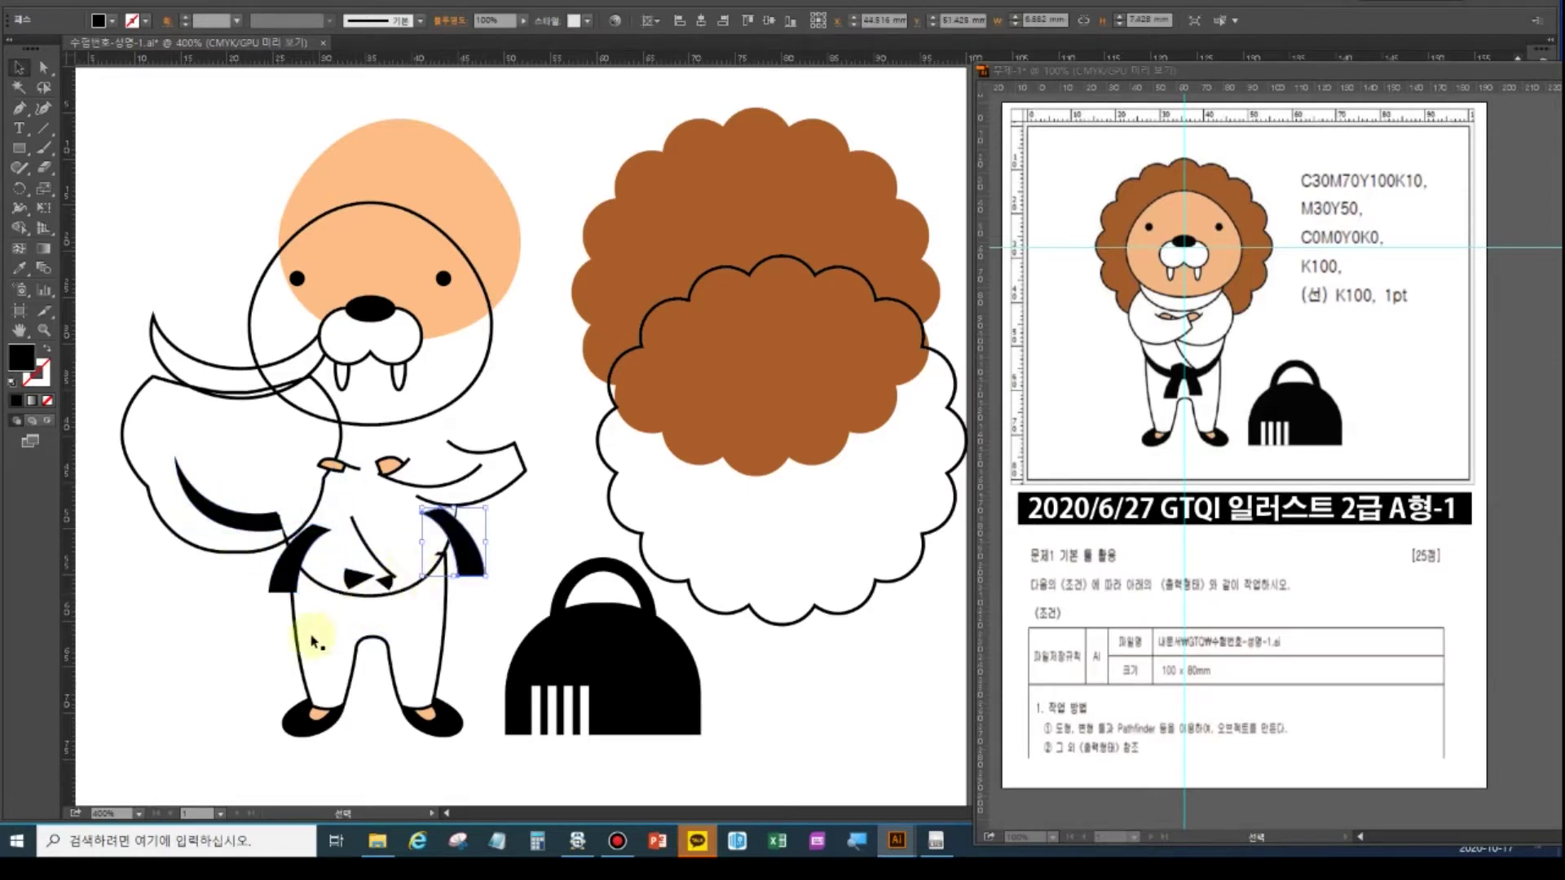
- Move the trousers off the legs and the bag's black body away from its handle and stripes
drag(308, 644, 118, 668)
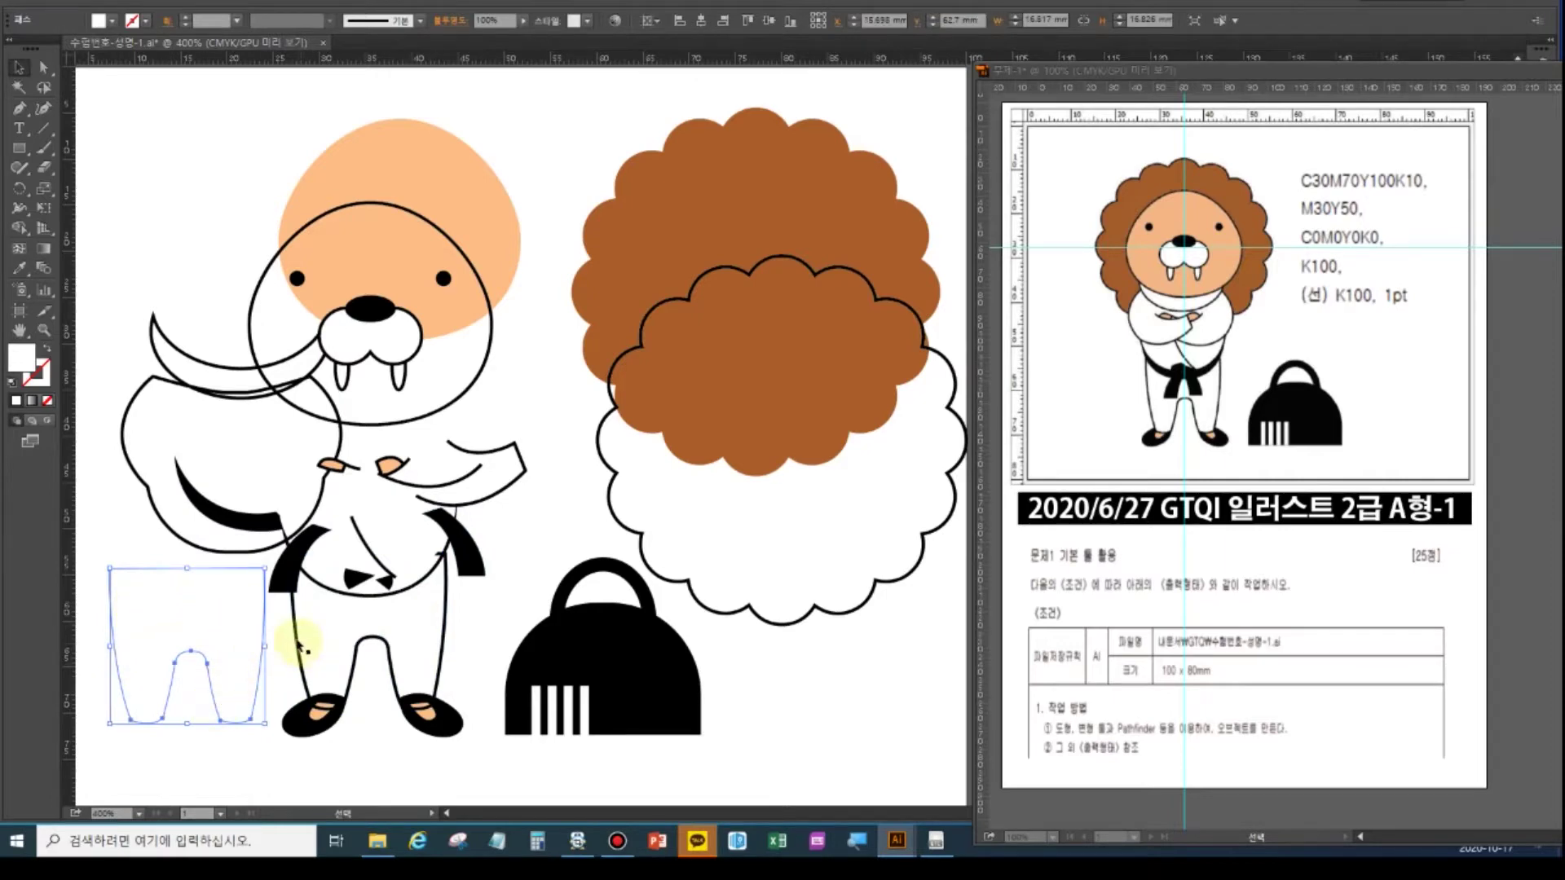
key(ctrl+z)
click(322, 711)
drag(618, 678, 524, 665)
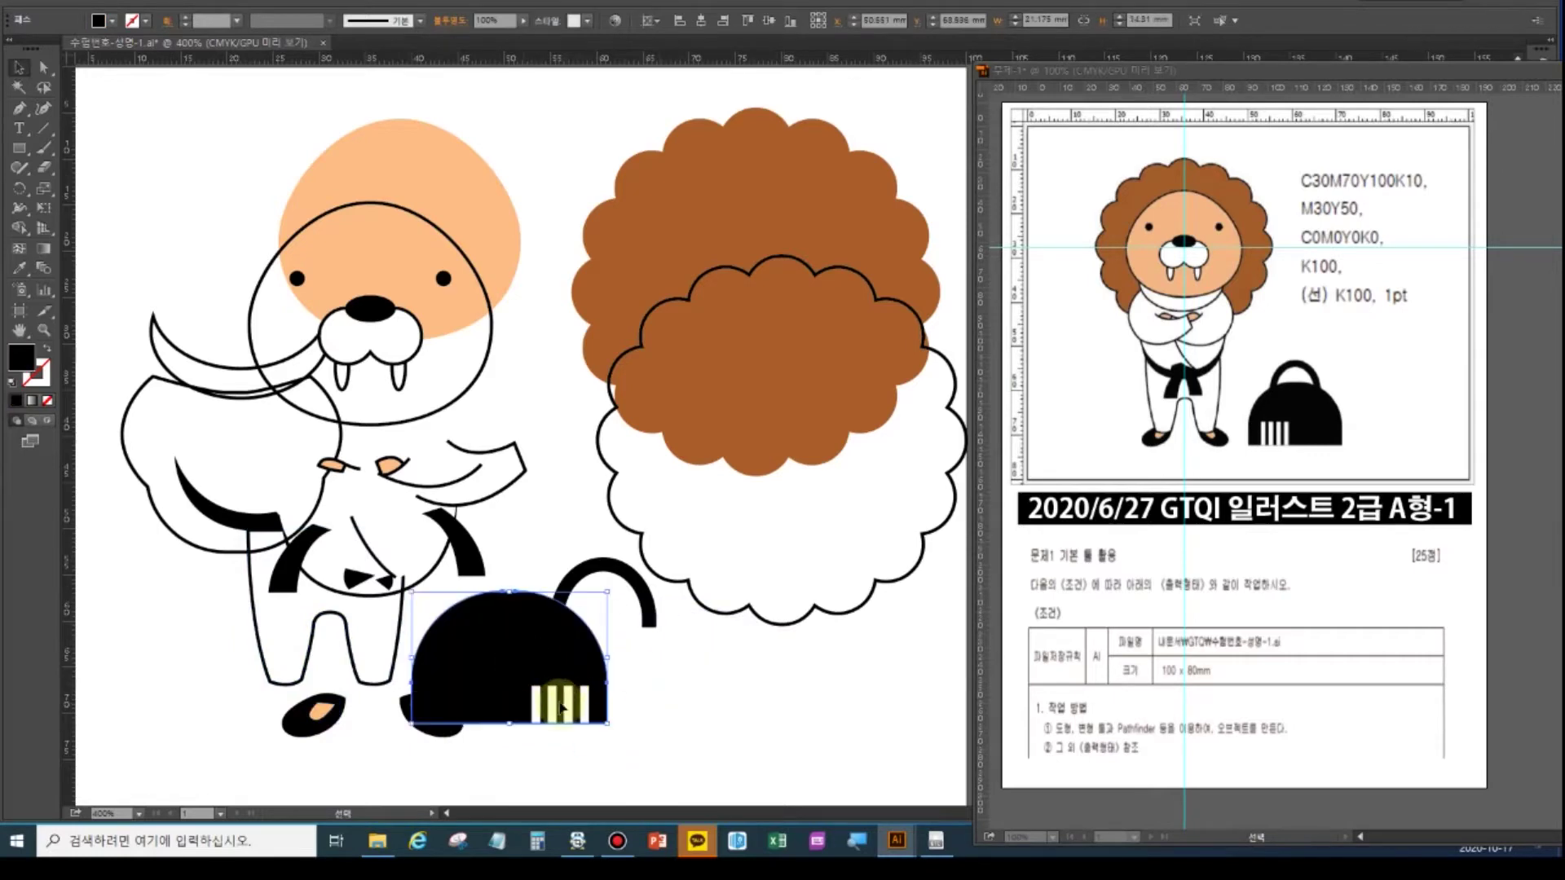
click(650, 576)
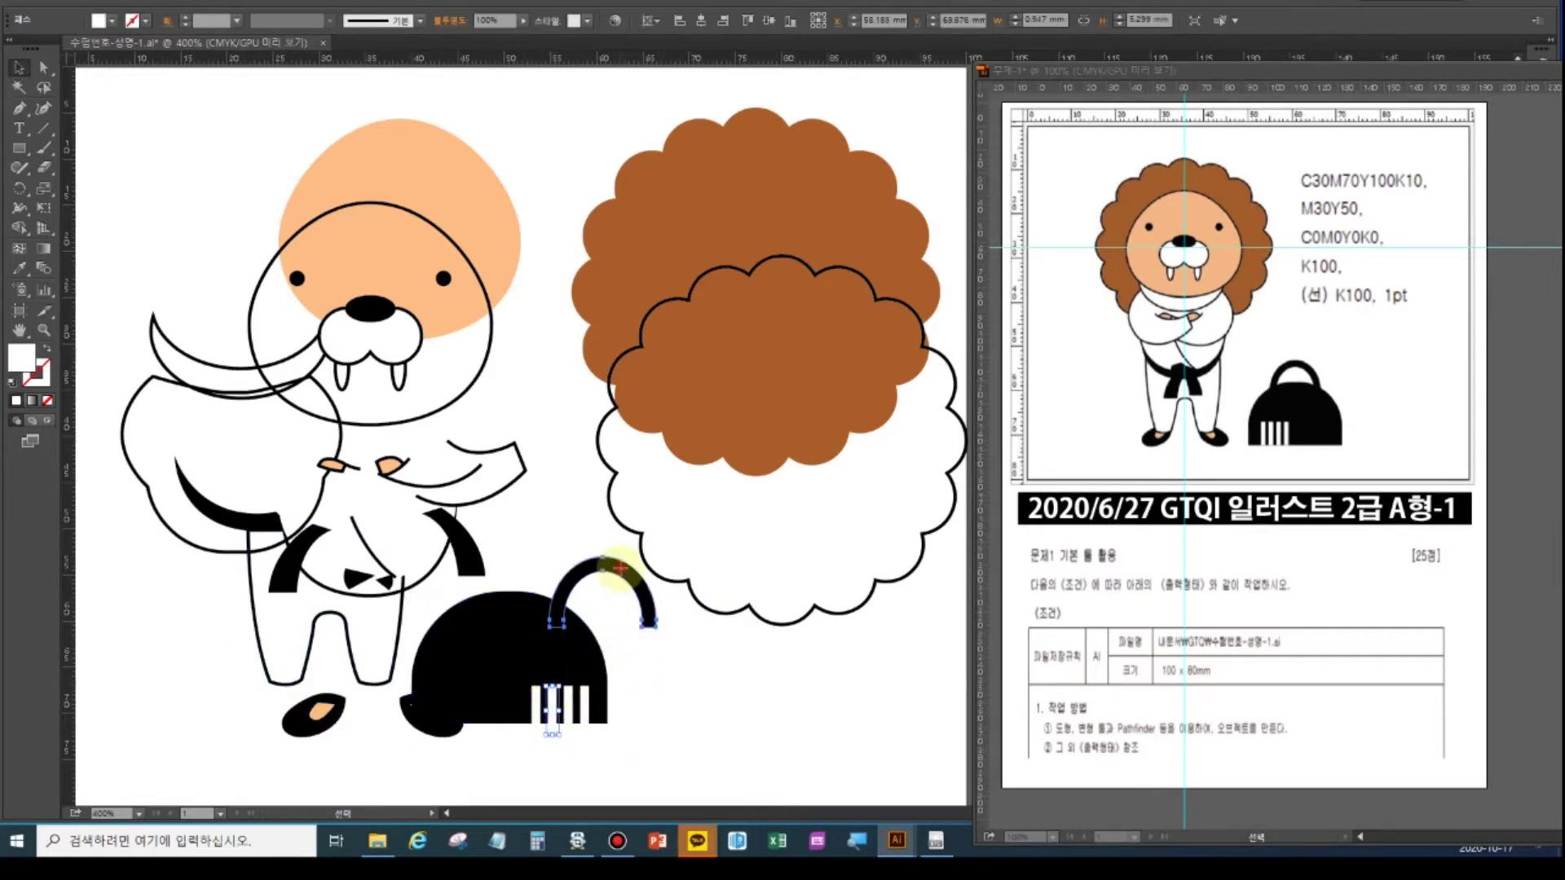
click(367, 450)
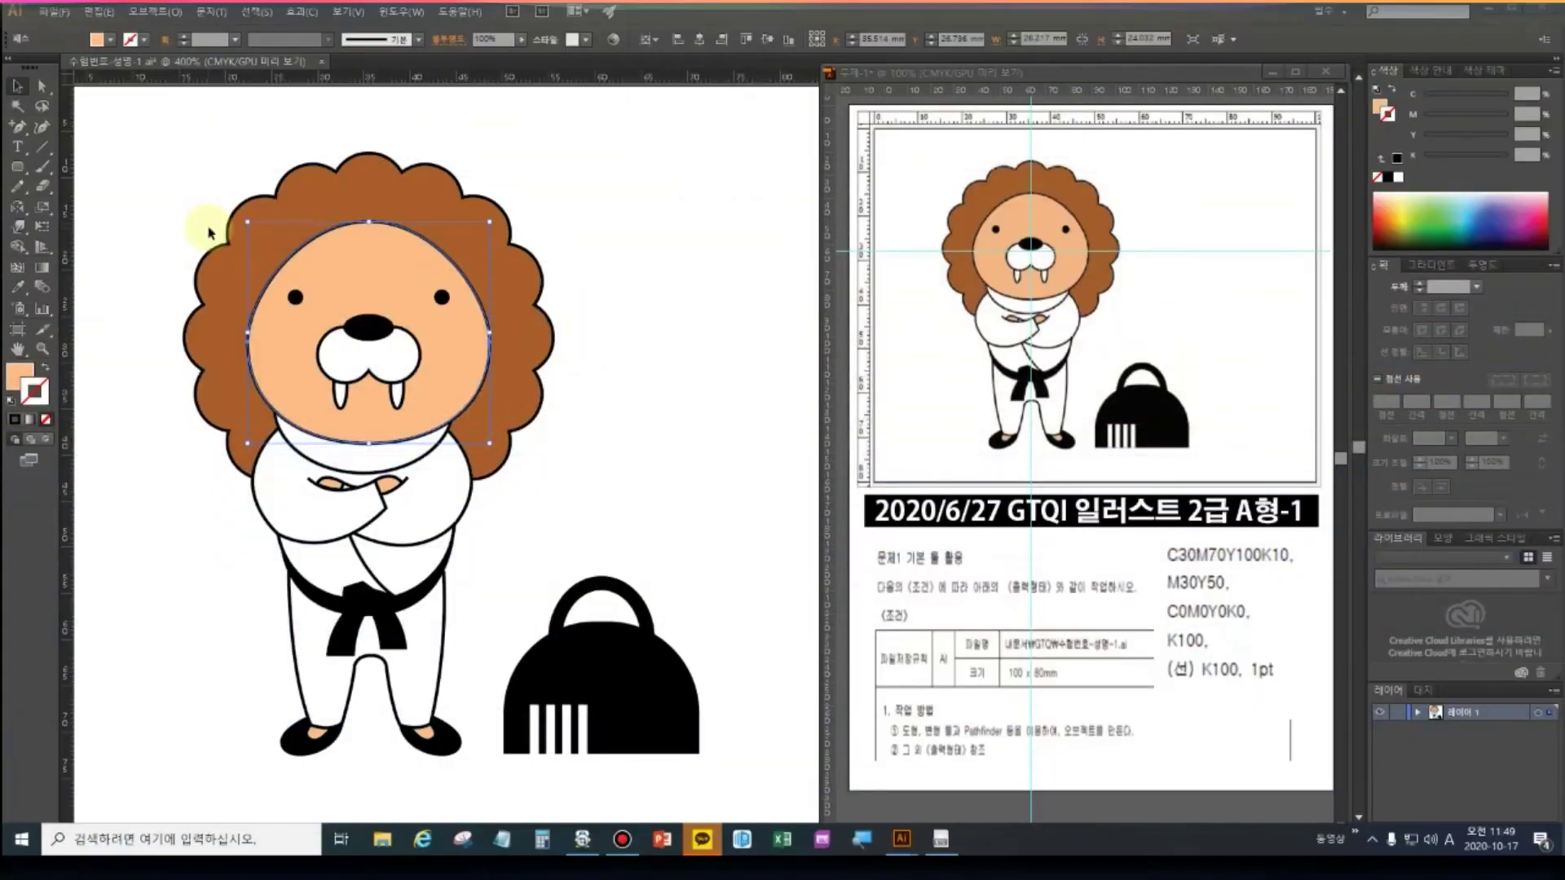
- Create a 100 x 80 mm CMYK document named with the date 20201017, the author's name and the suffix 1
click(54, 11)
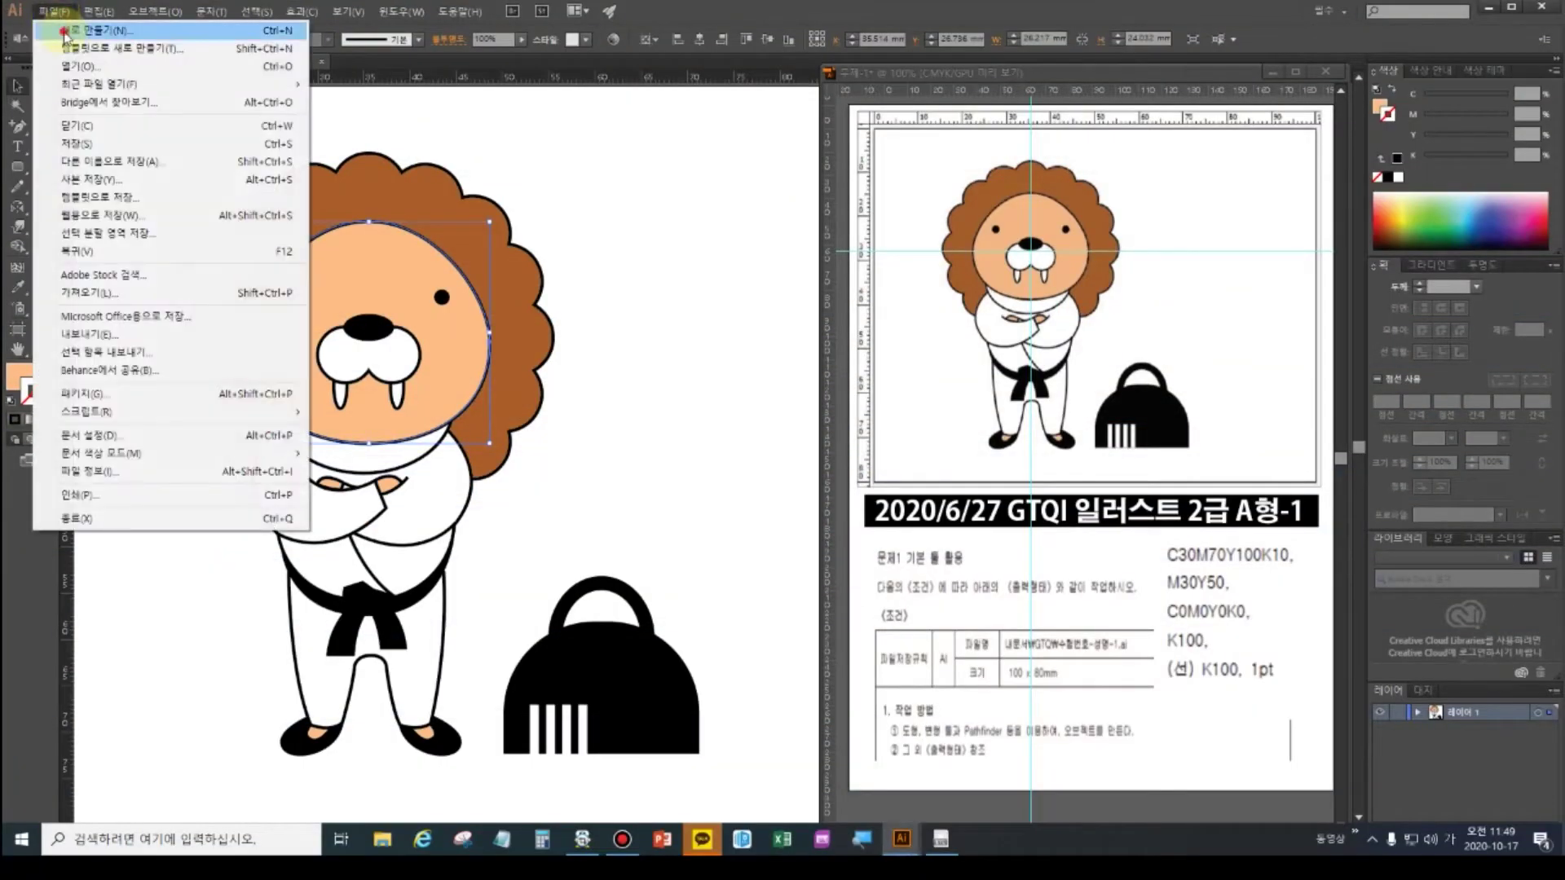
key(Escape)
key(ctrl+n)
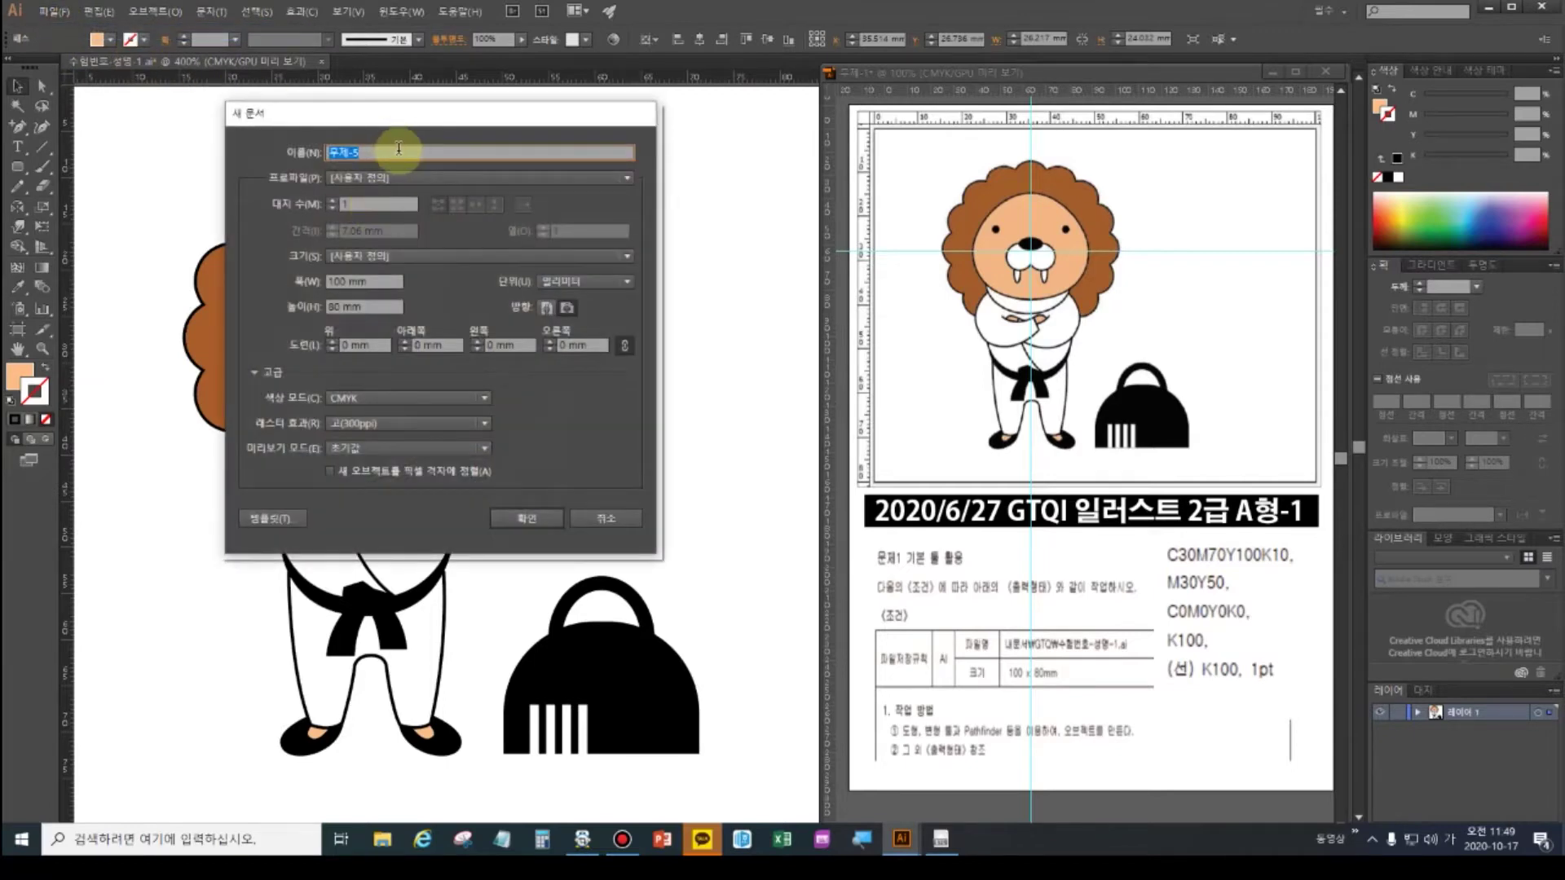
text(20)
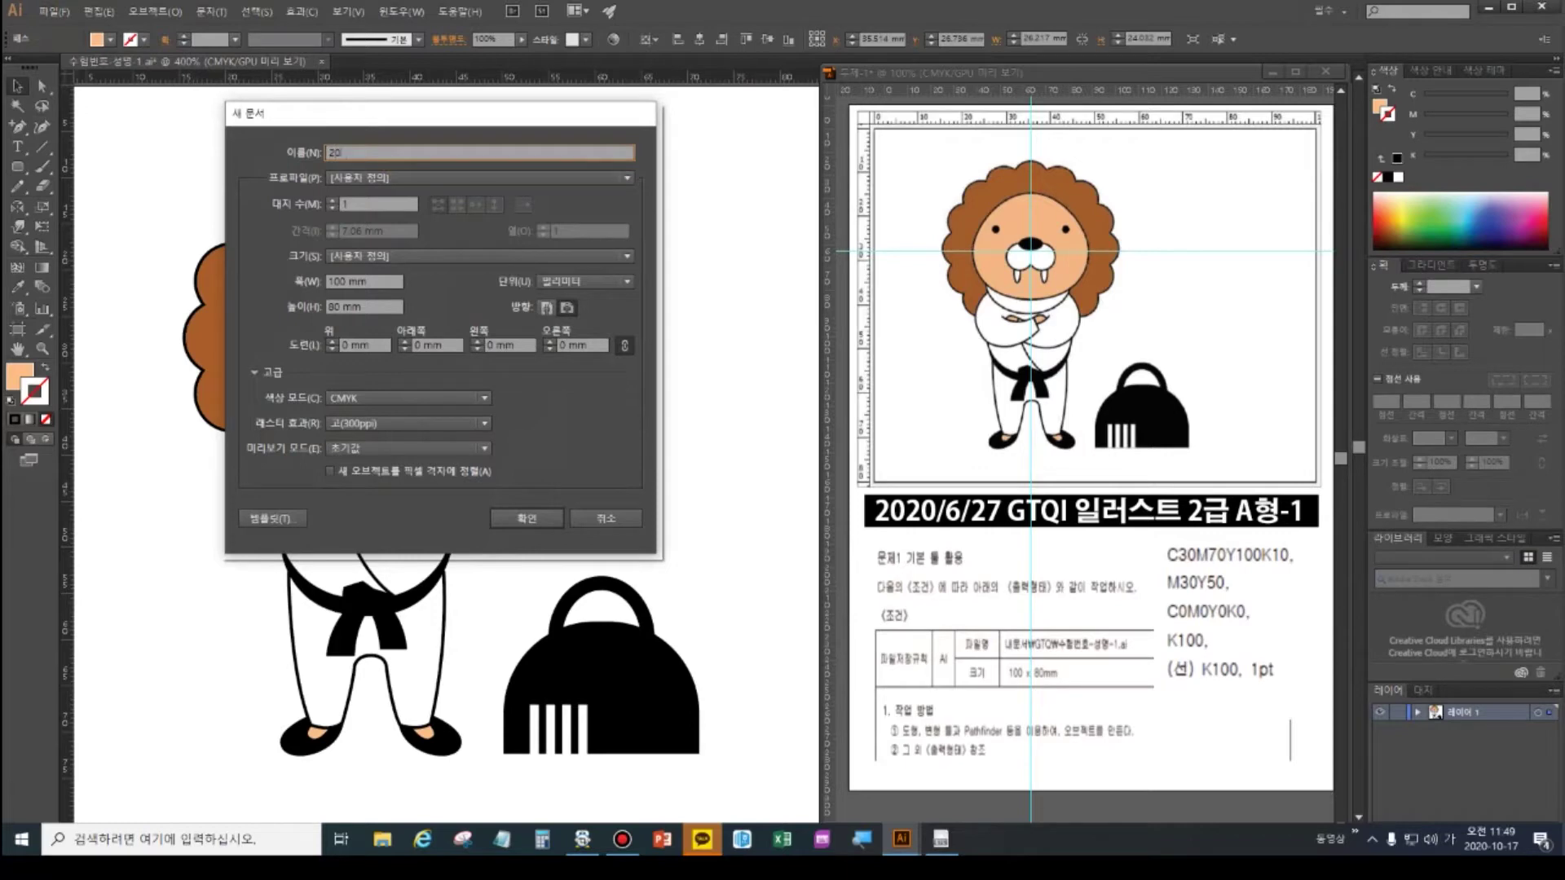
text(201017-신나리-1)
click(523, 520)
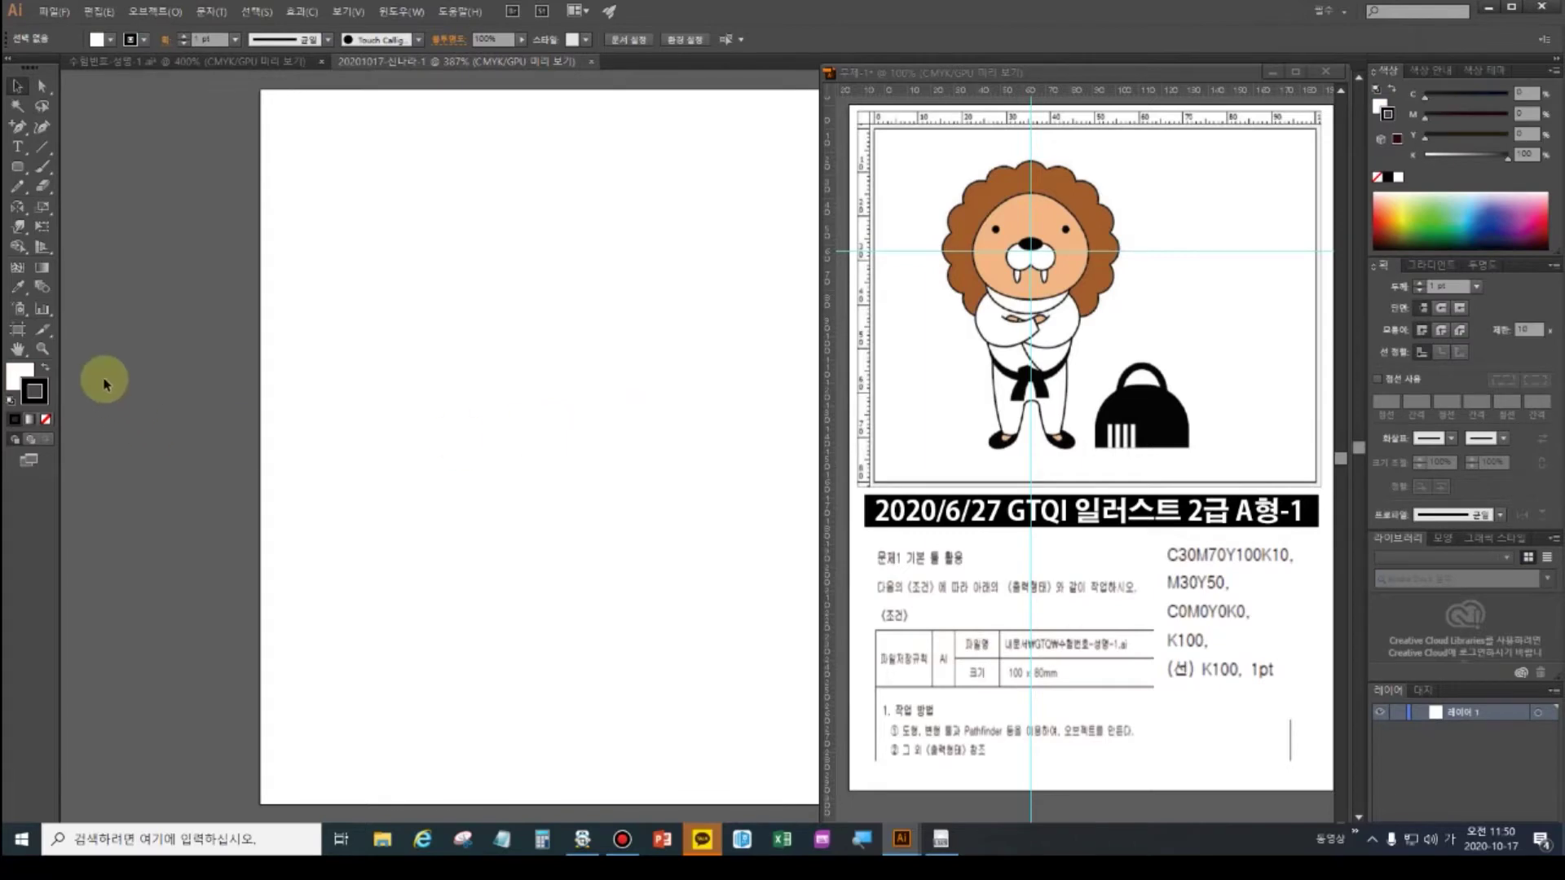
- Confirm a gridline spacing of 10 mm in the preferences, and show the grid and rulers in the new document
click(18, 348)
drag(412, 359, 266, 365)
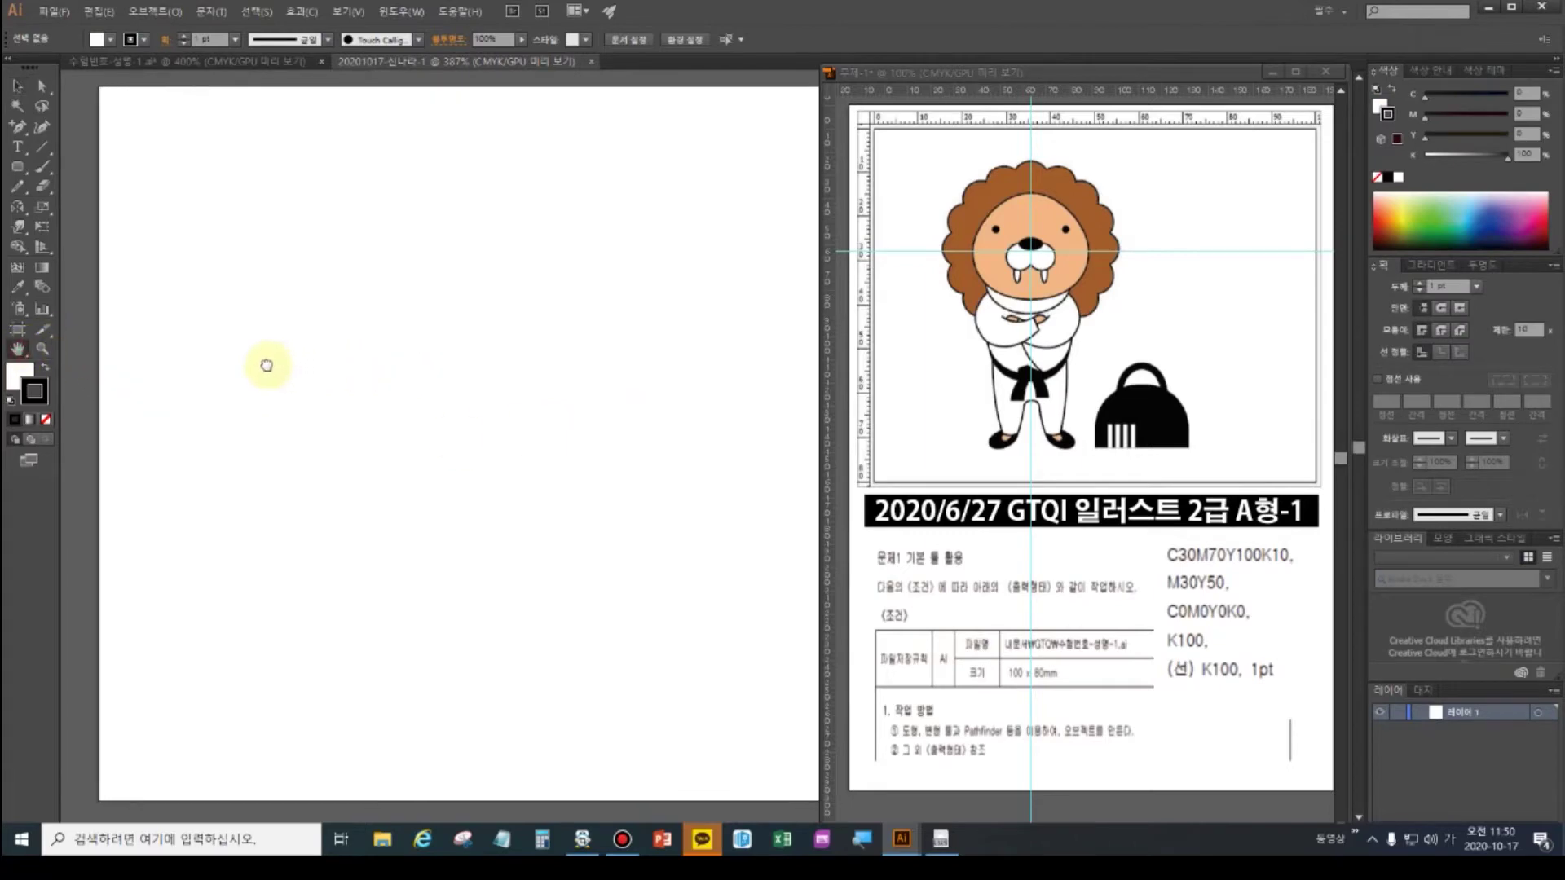
click(99, 12)
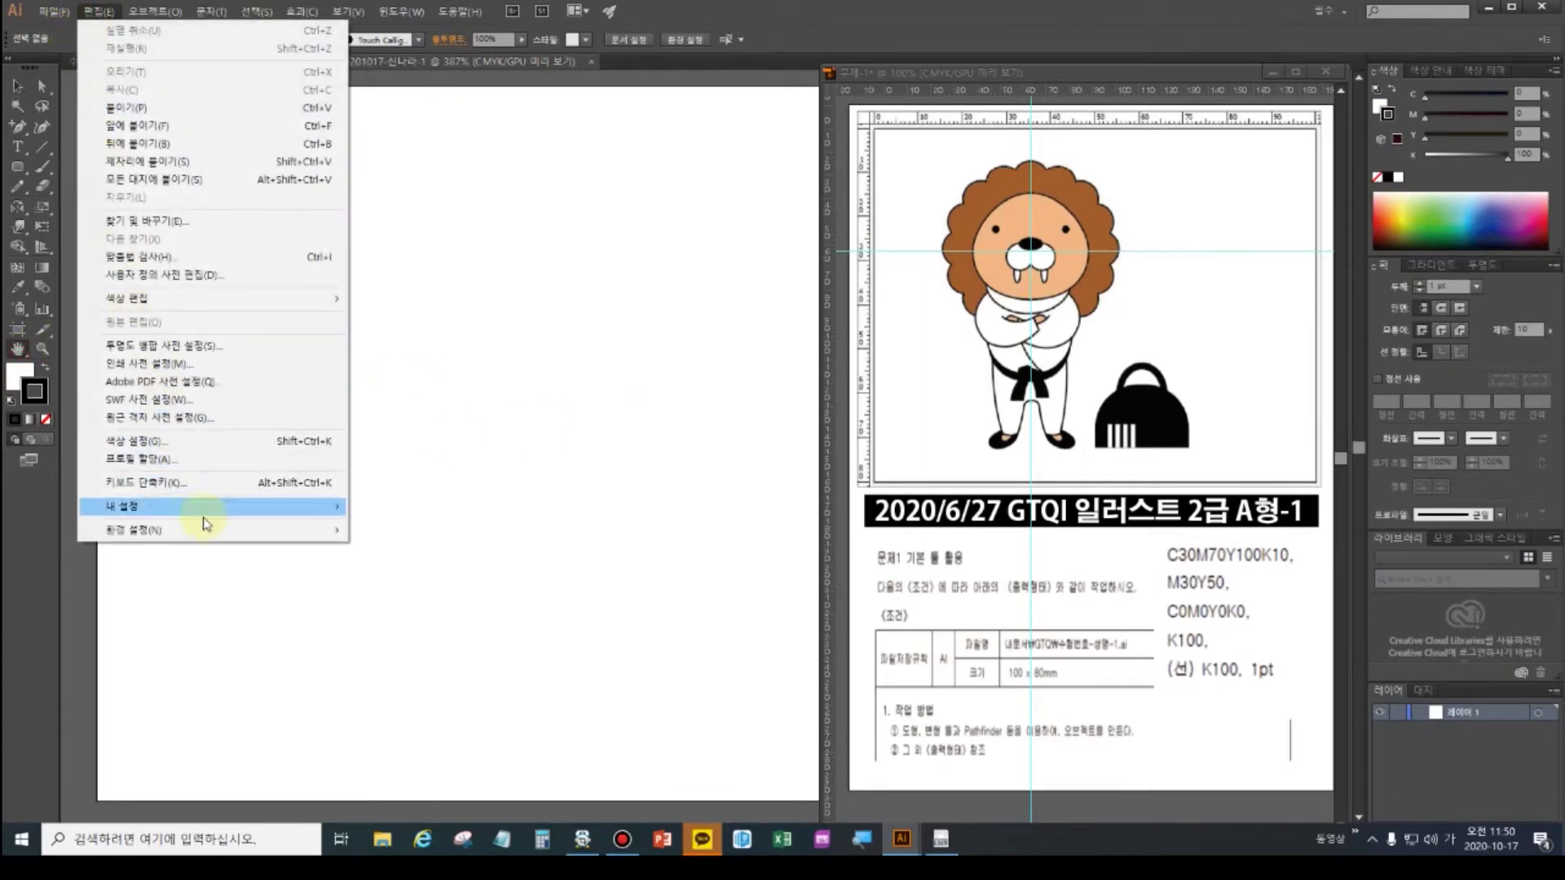
mouse_move(210, 530)
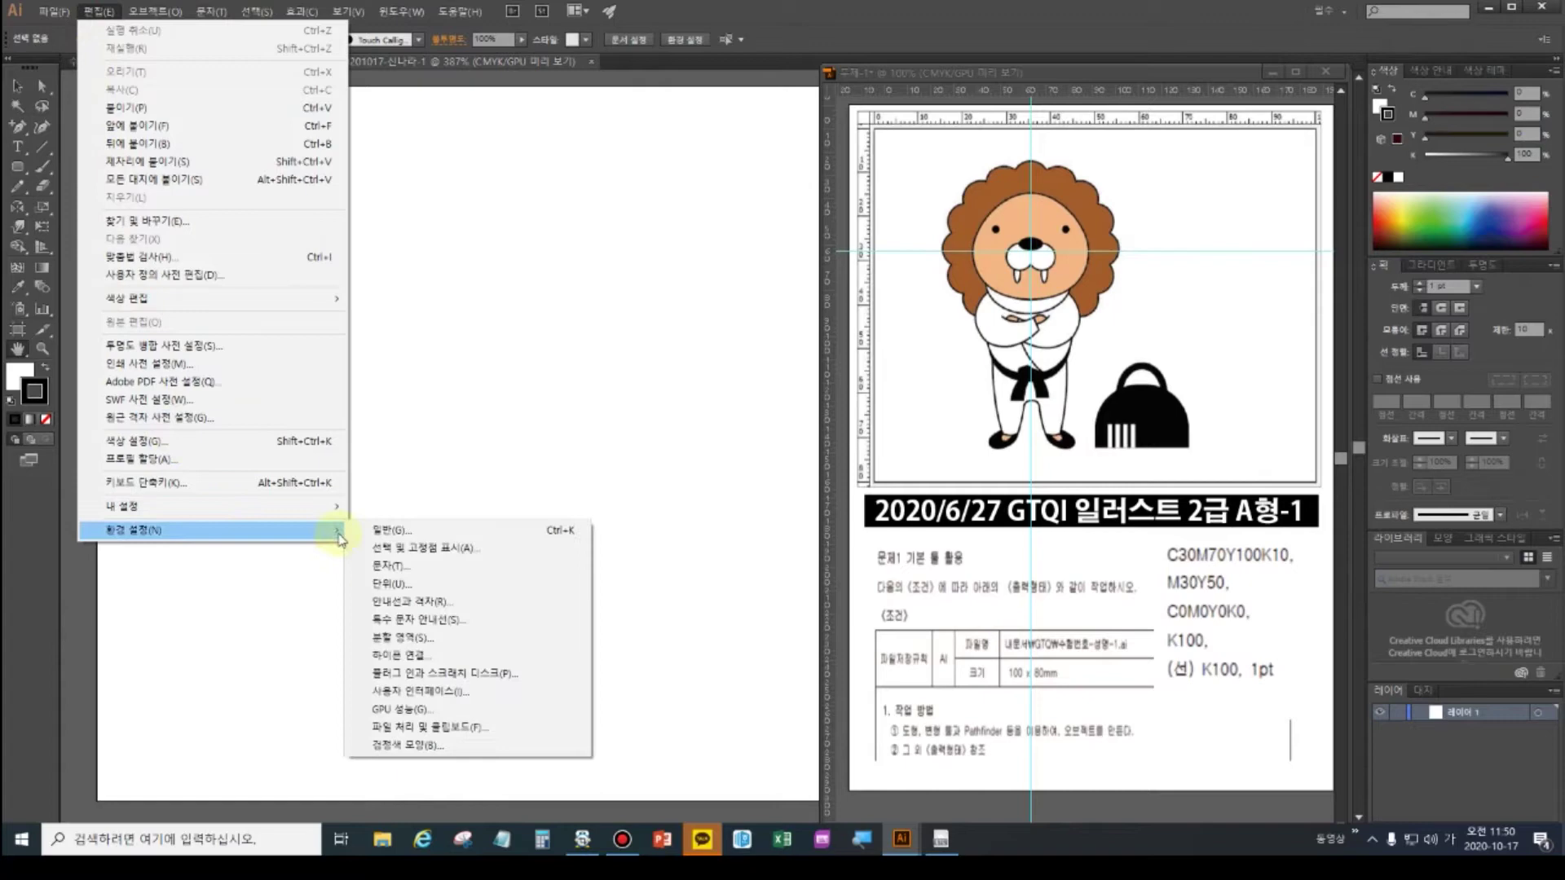
click(439, 607)
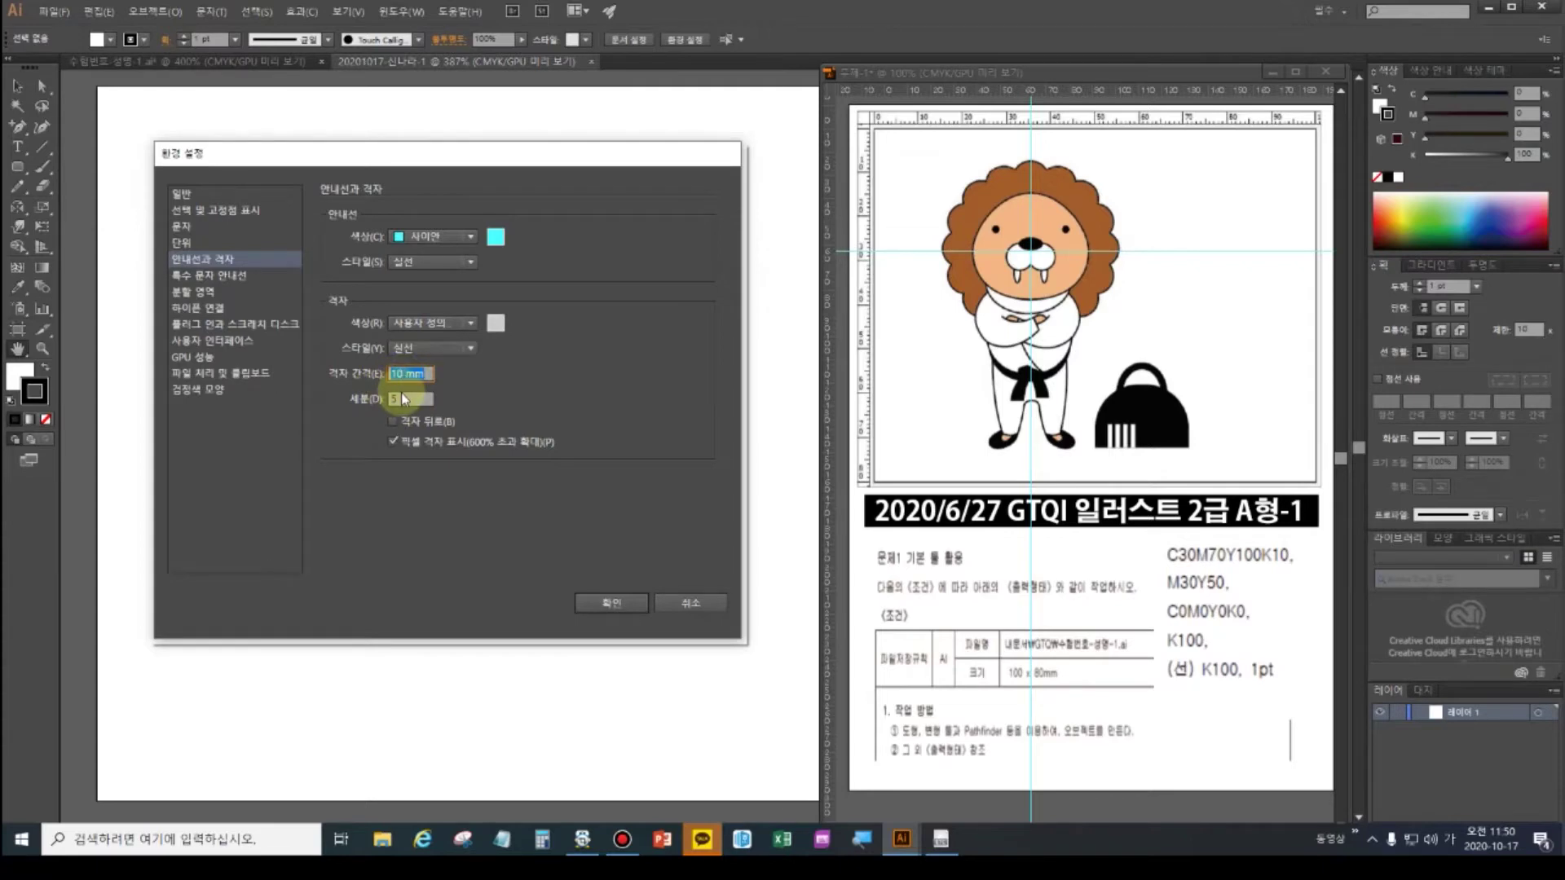
click(613, 604)
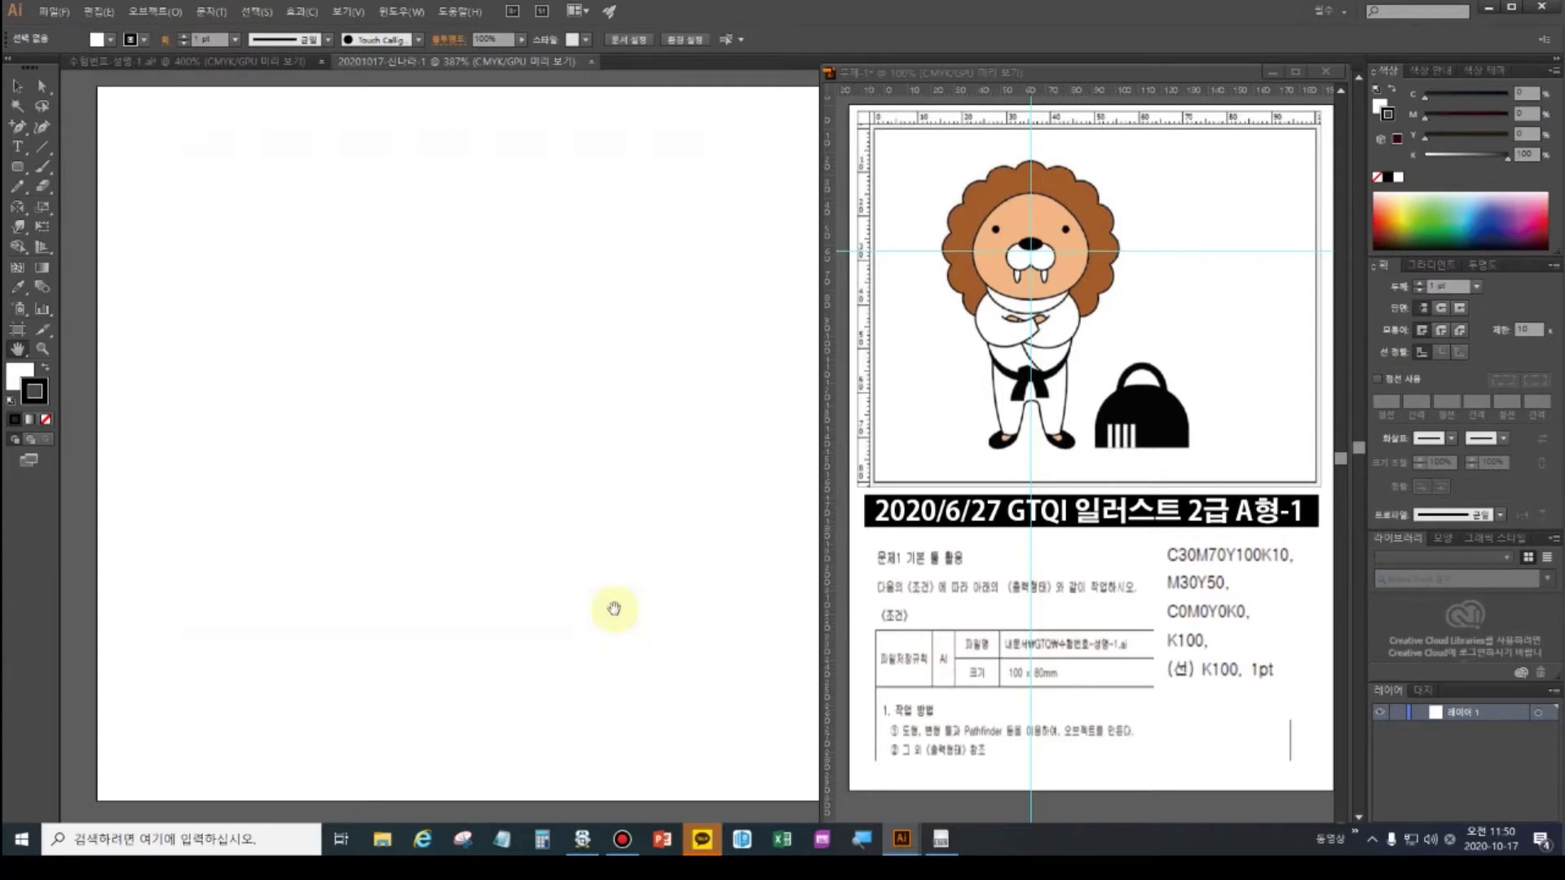
key(ctrl+apostrophe)
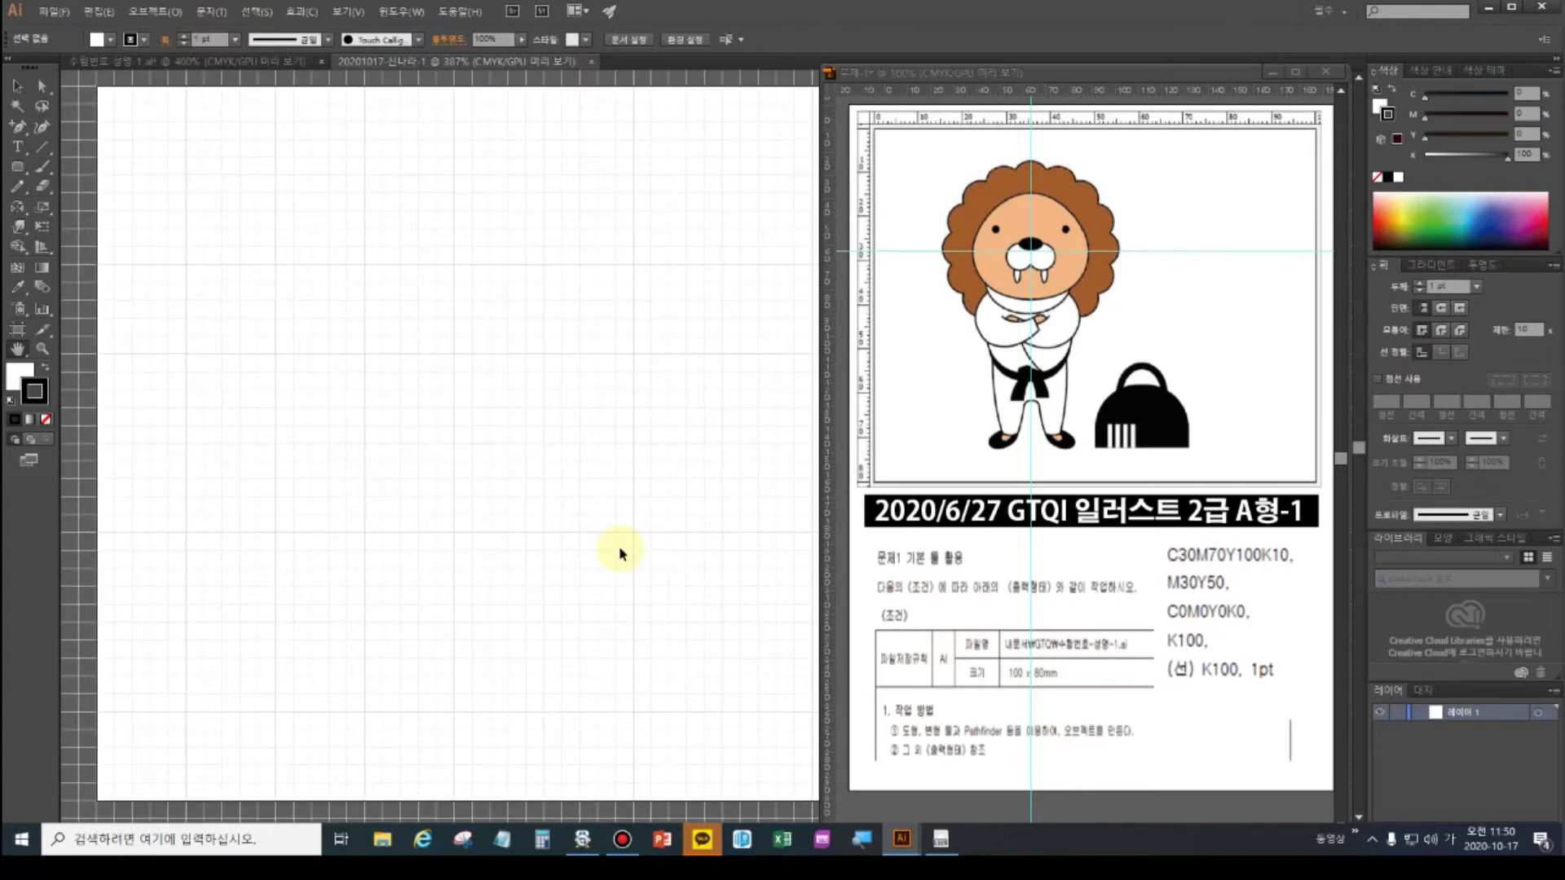
key(ctrl+r)
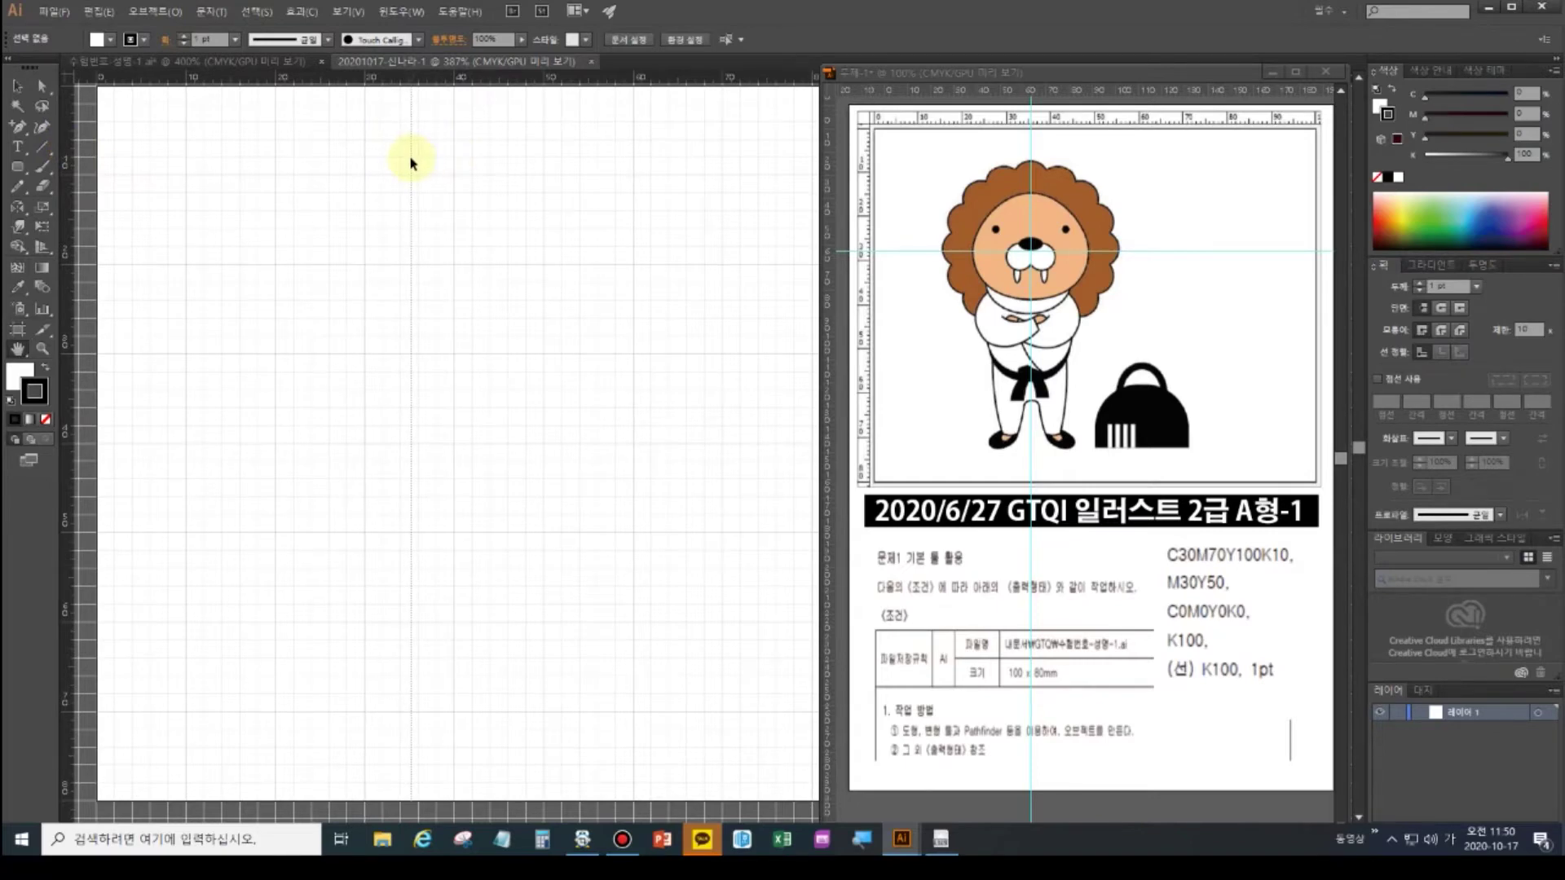
- Place a vertical guide at about 35 mm and a horizontal guide at about 26 mm on the new artboard
drag(412, 163, 412, 163)
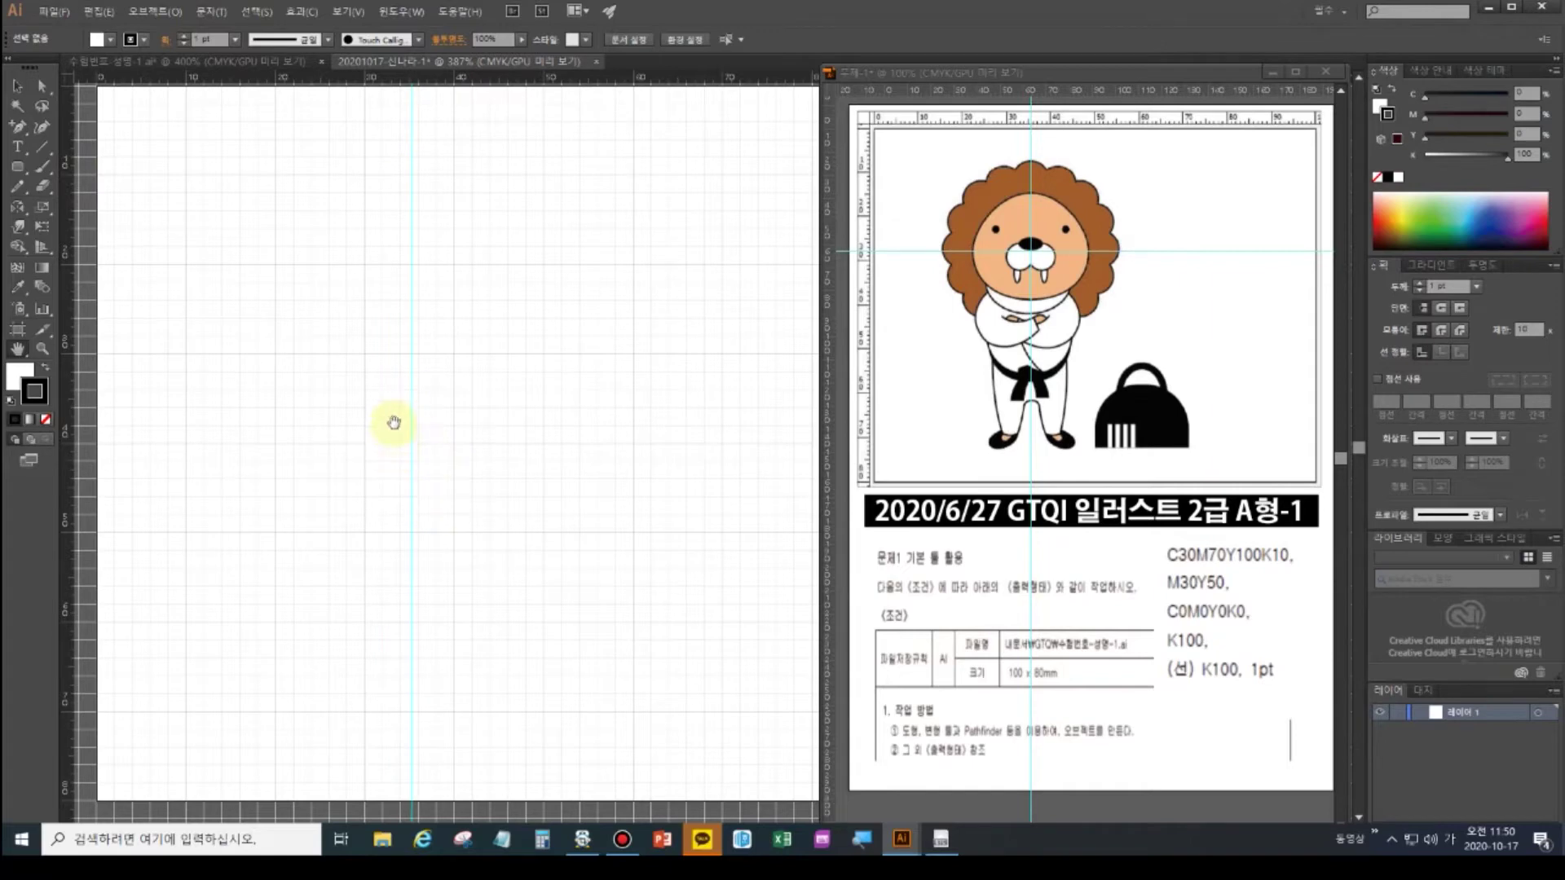
drag(343, 70, 333, 322)
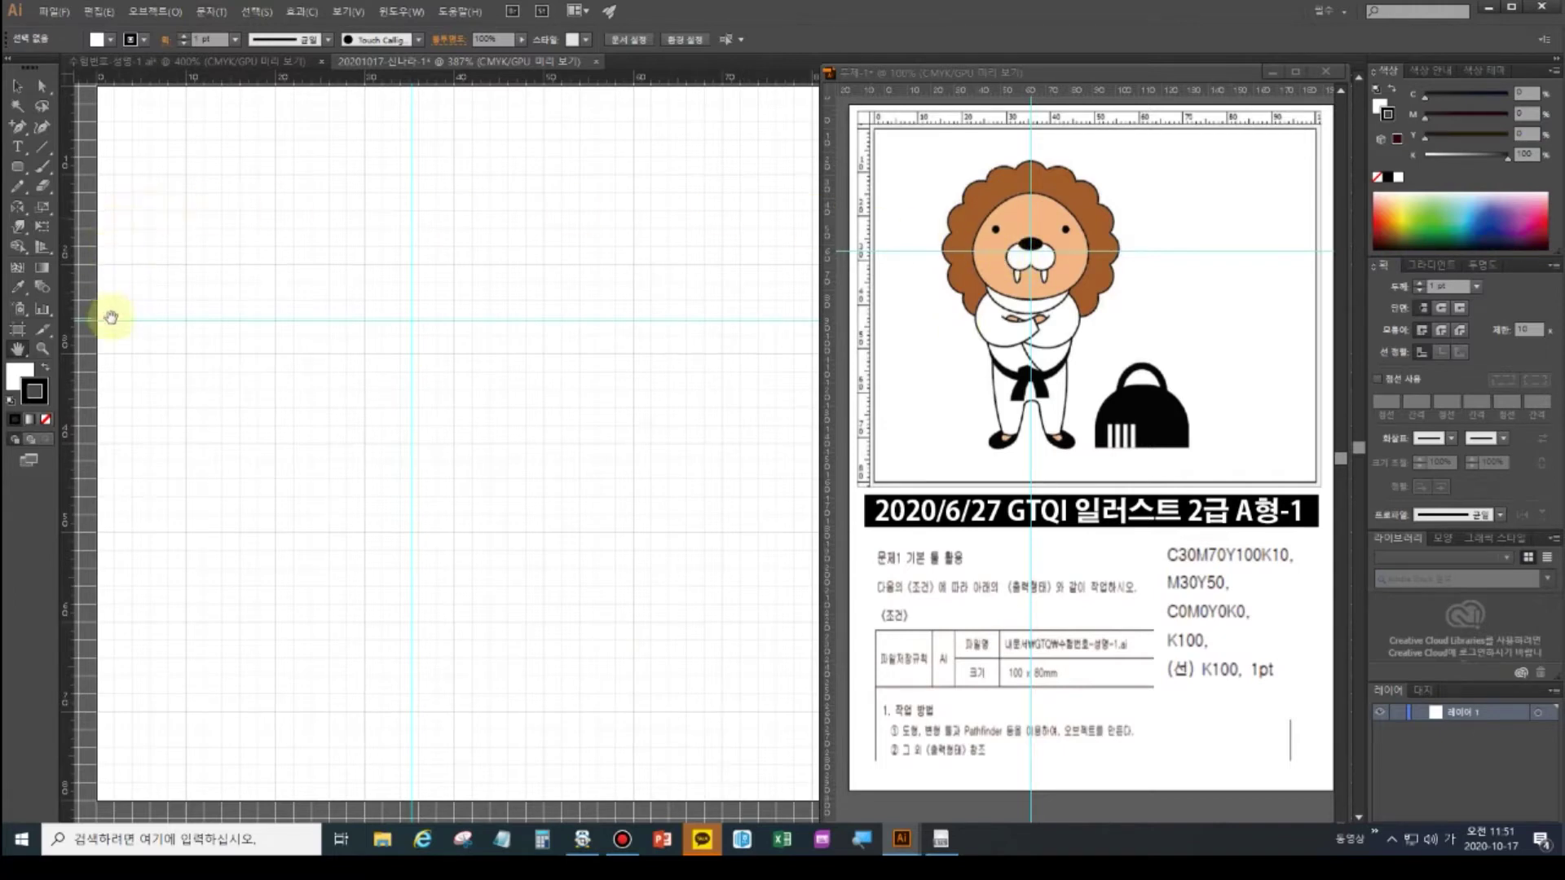
- Draw a square of about 8.5 mm centred on the artboard's upper-left corner and copy it three times downward at equal spacing
drag(175, 220, 206, 297)
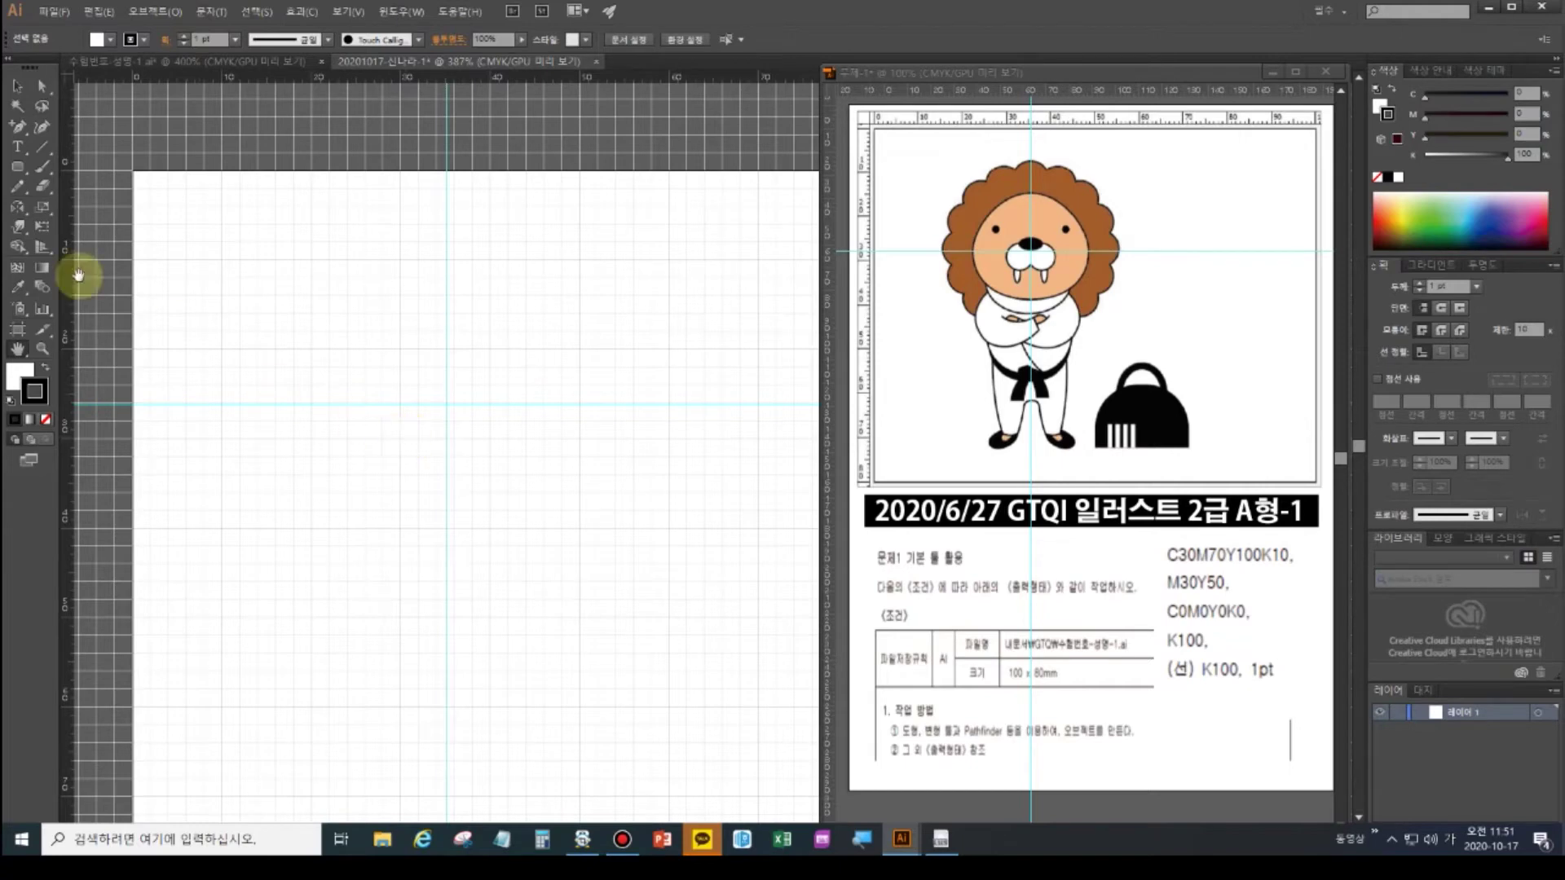
drag(22, 171, 76, 168)
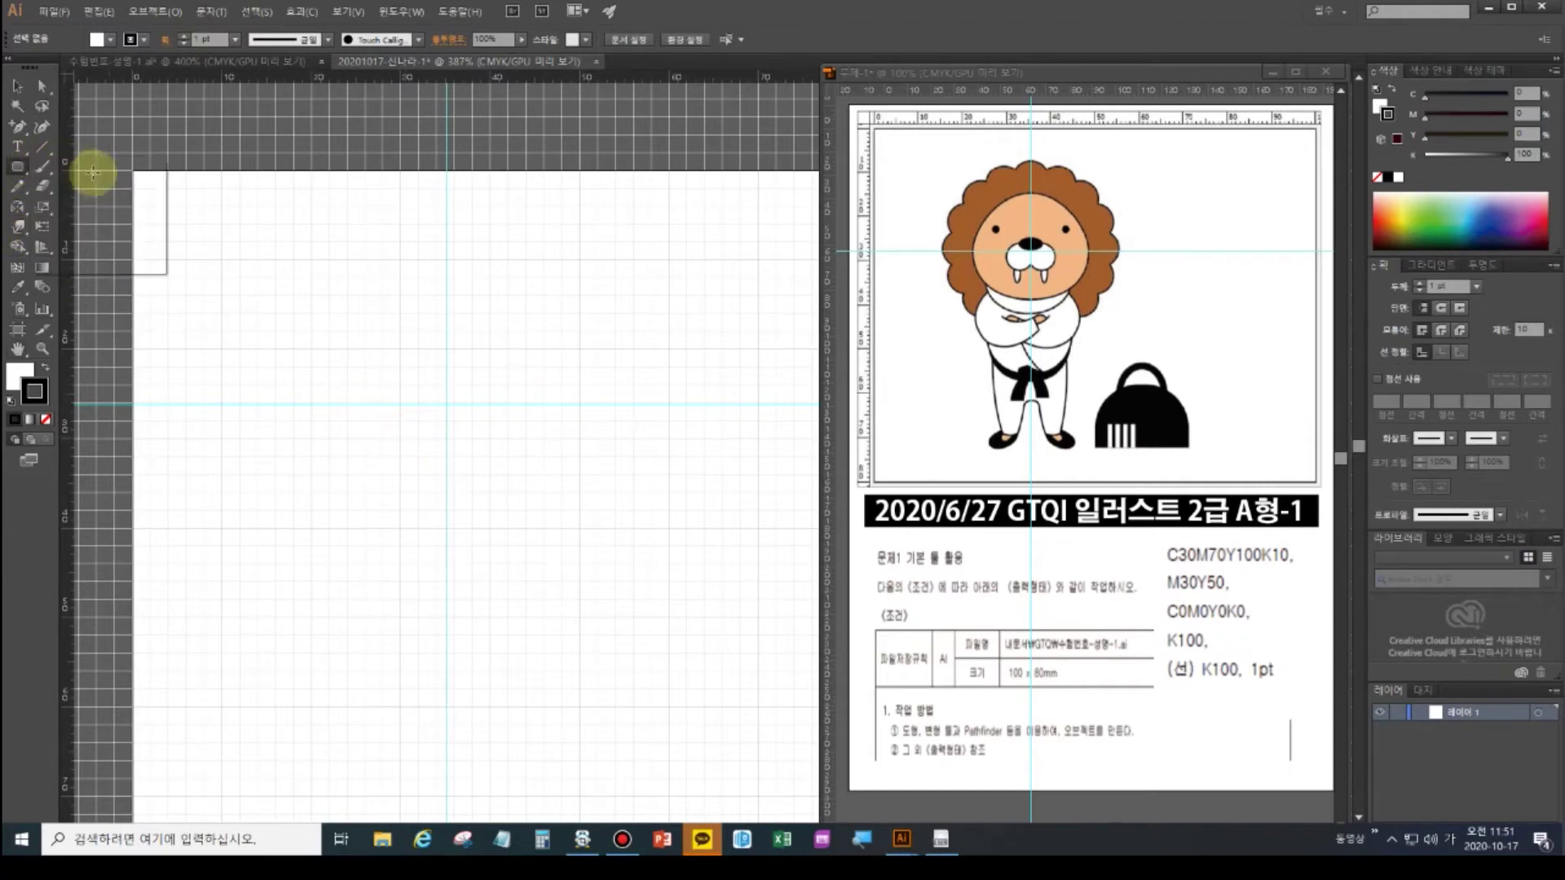
drag(133, 171, 171, 208)
click(15, 85)
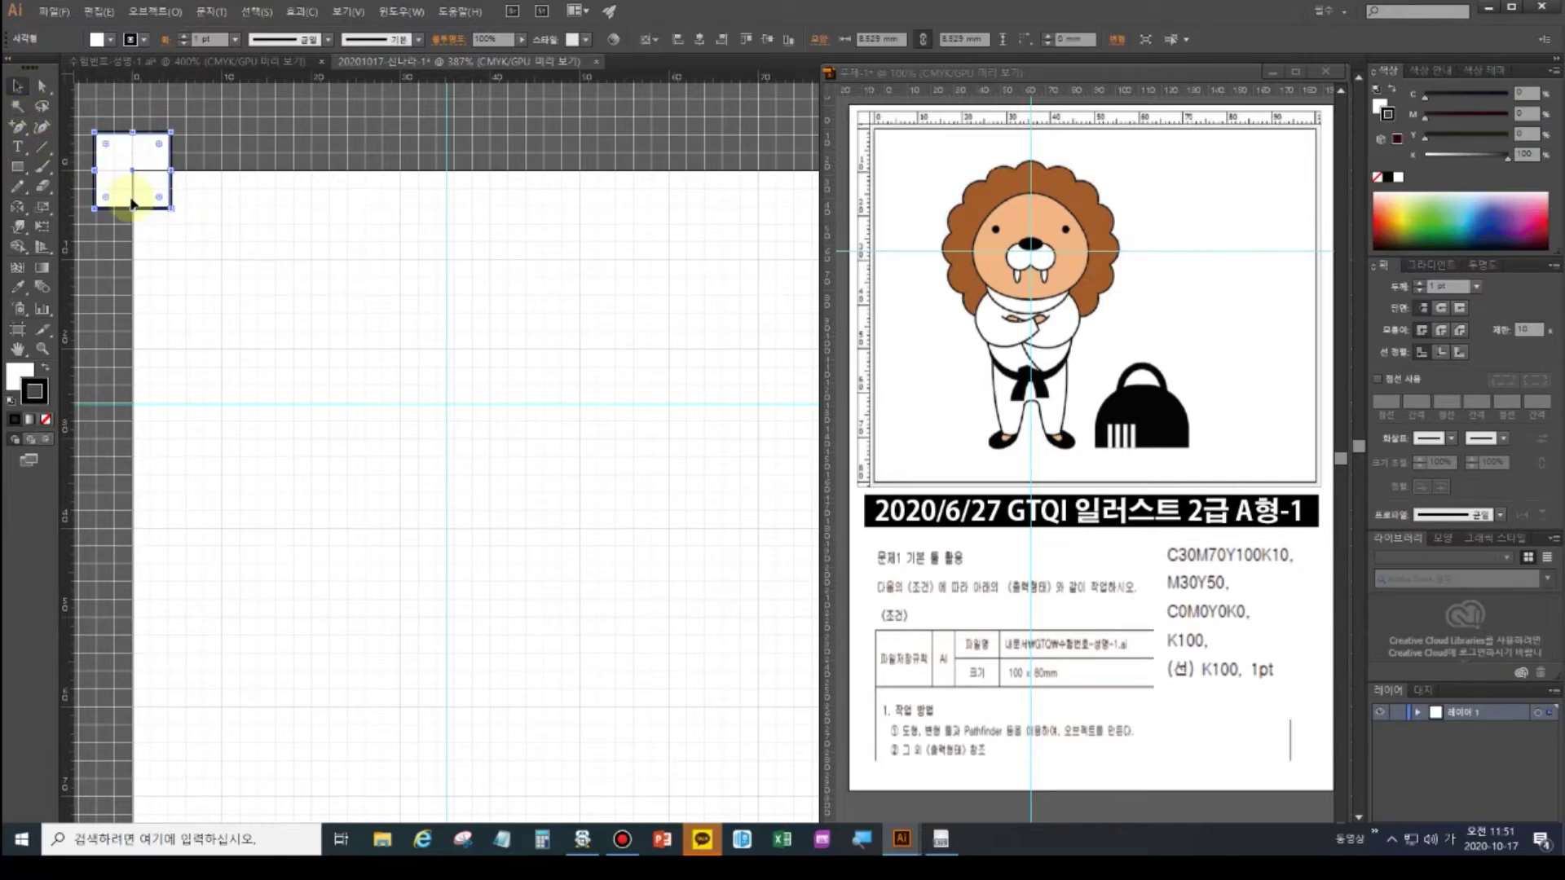
drag(140, 195, 143, 302)
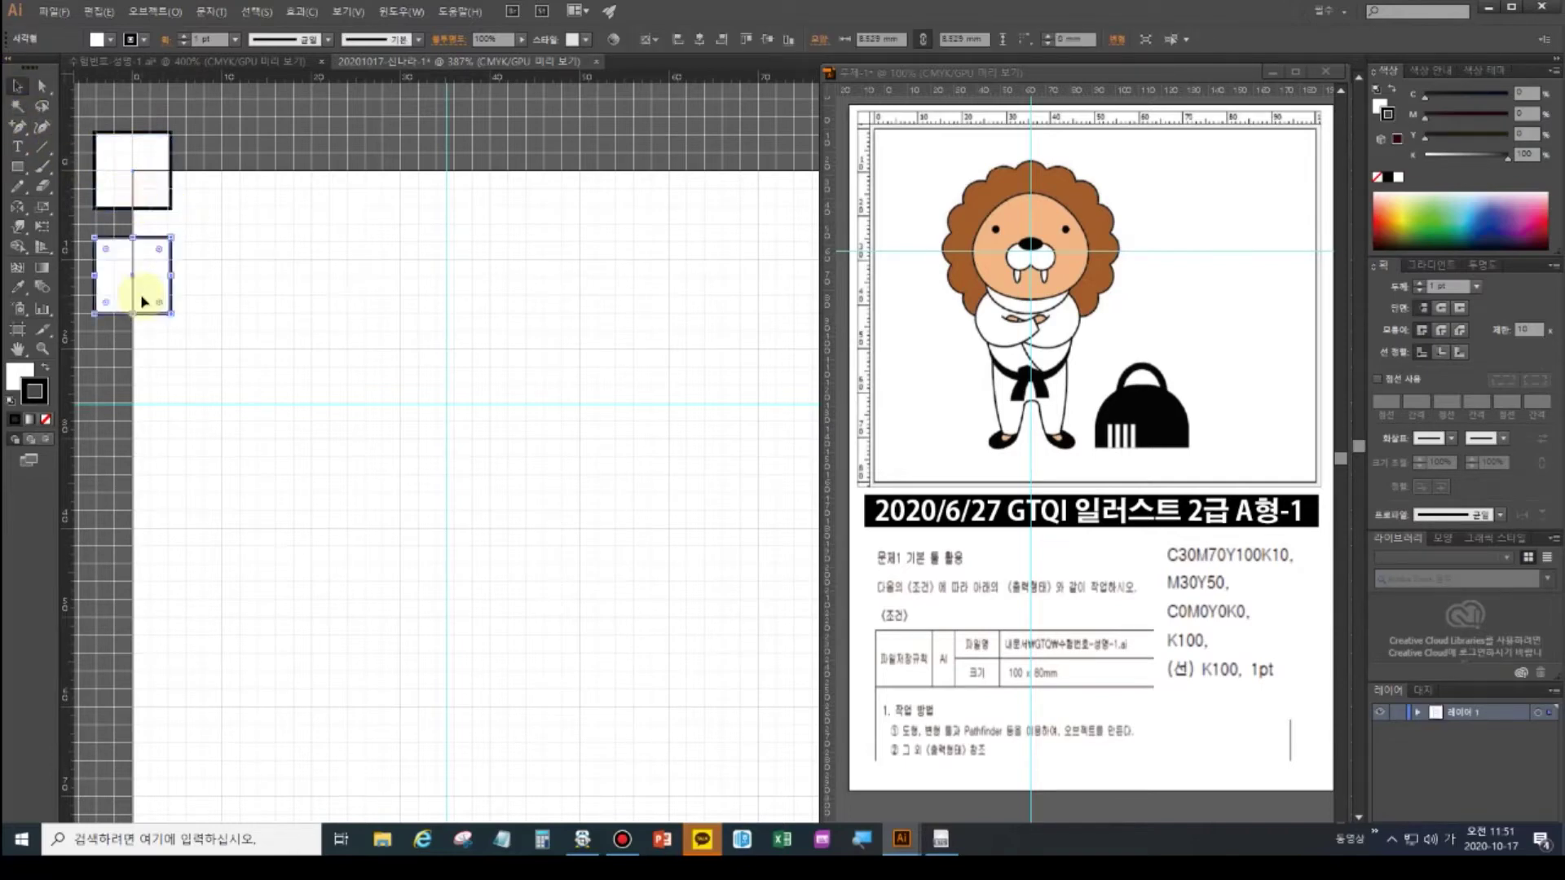
key(ctrl+d)
key(ctrl+d)
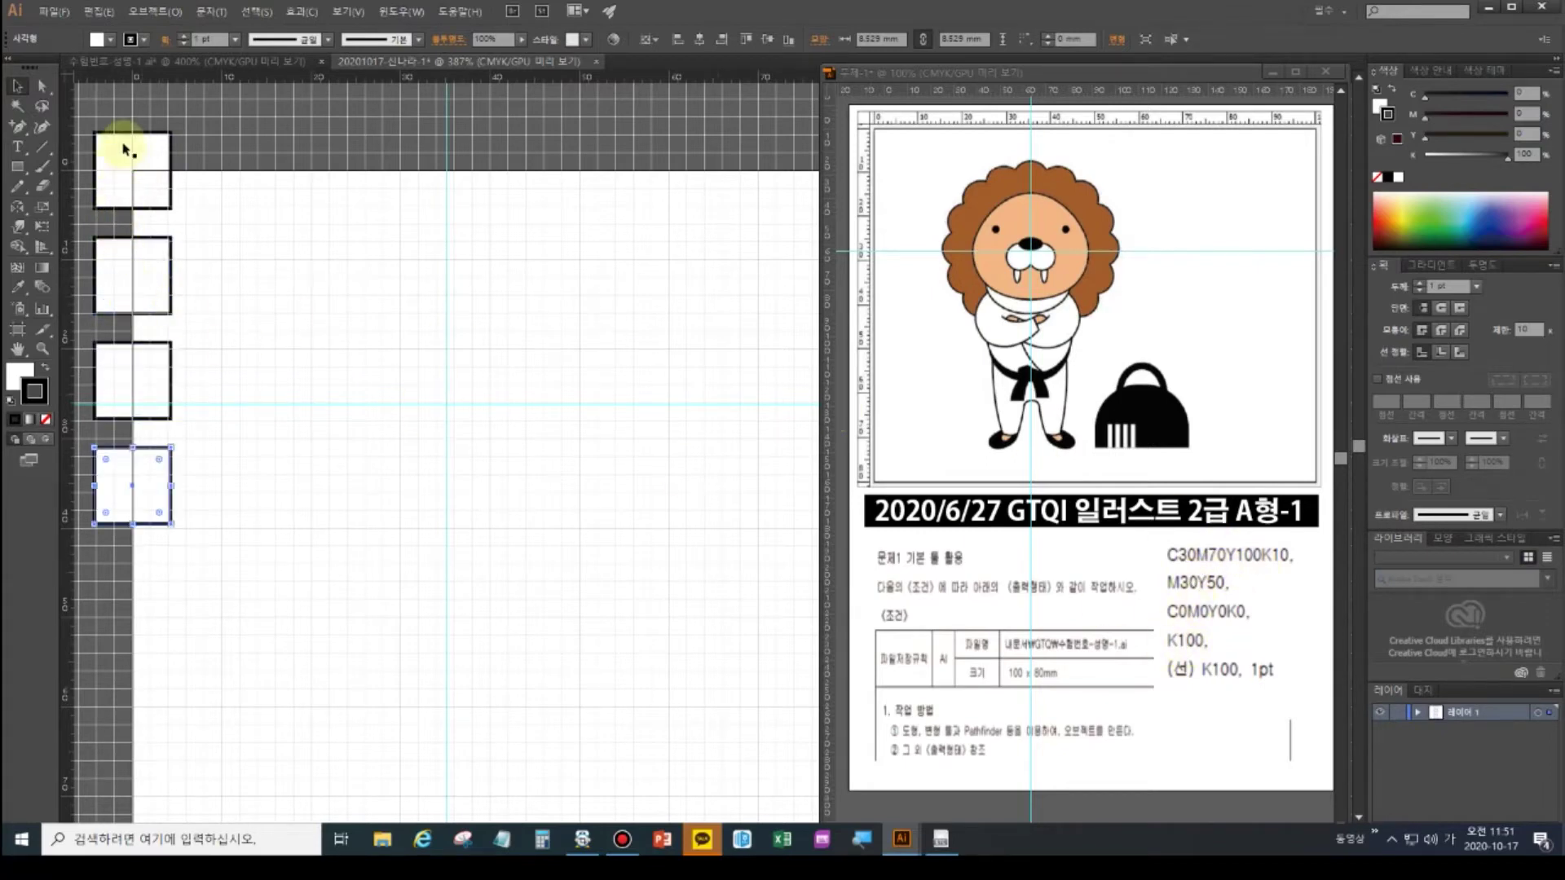
- Give the top square a C30 M70 Y100 K10 fill and a black outline
click(130, 157)
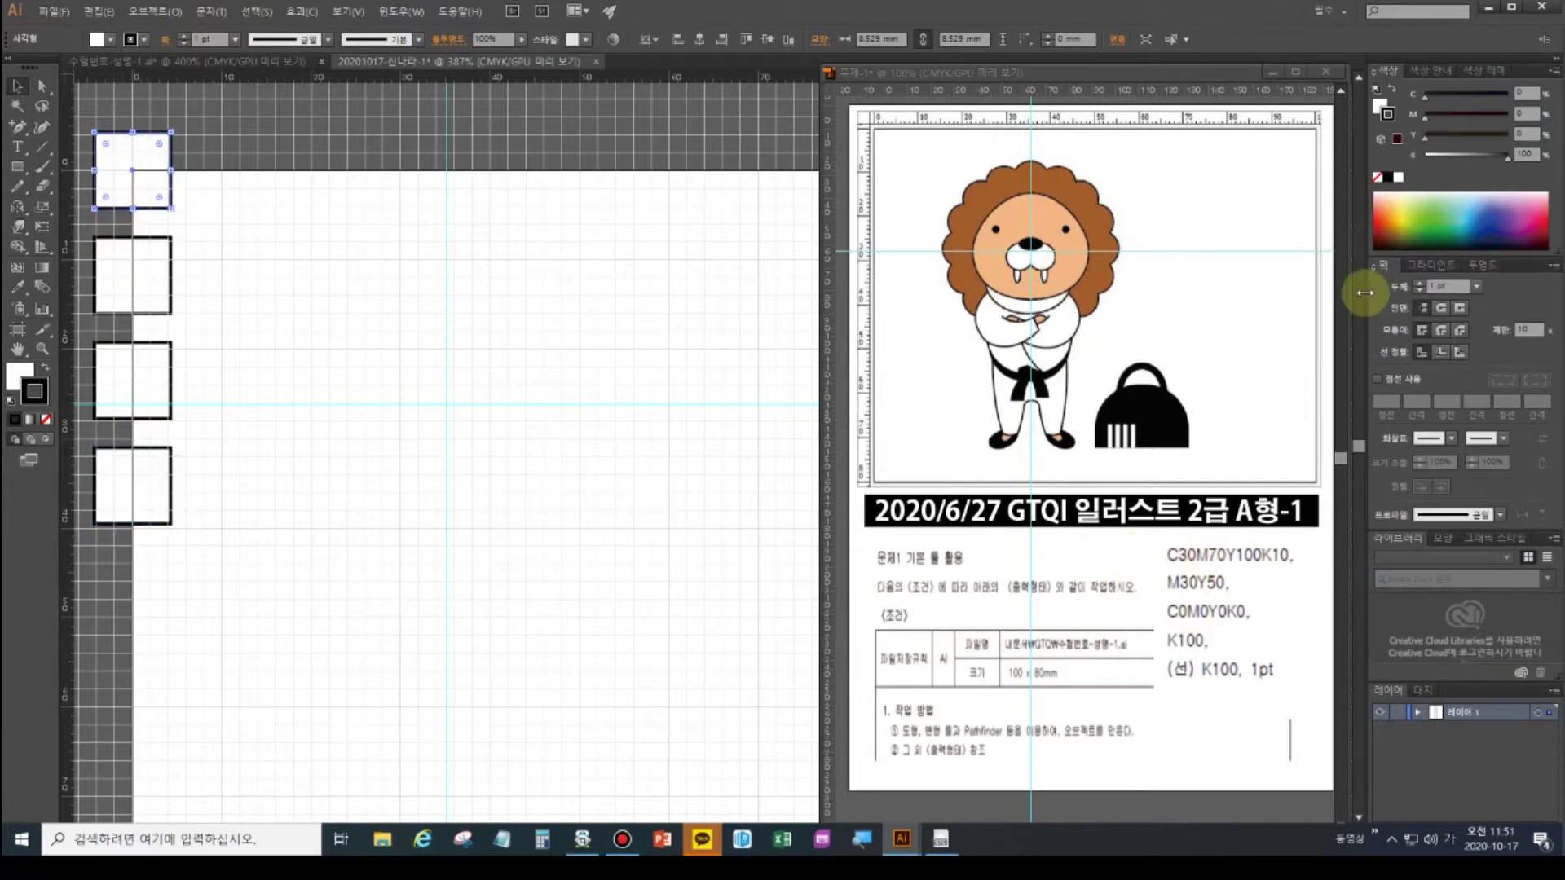
click(1518, 90)
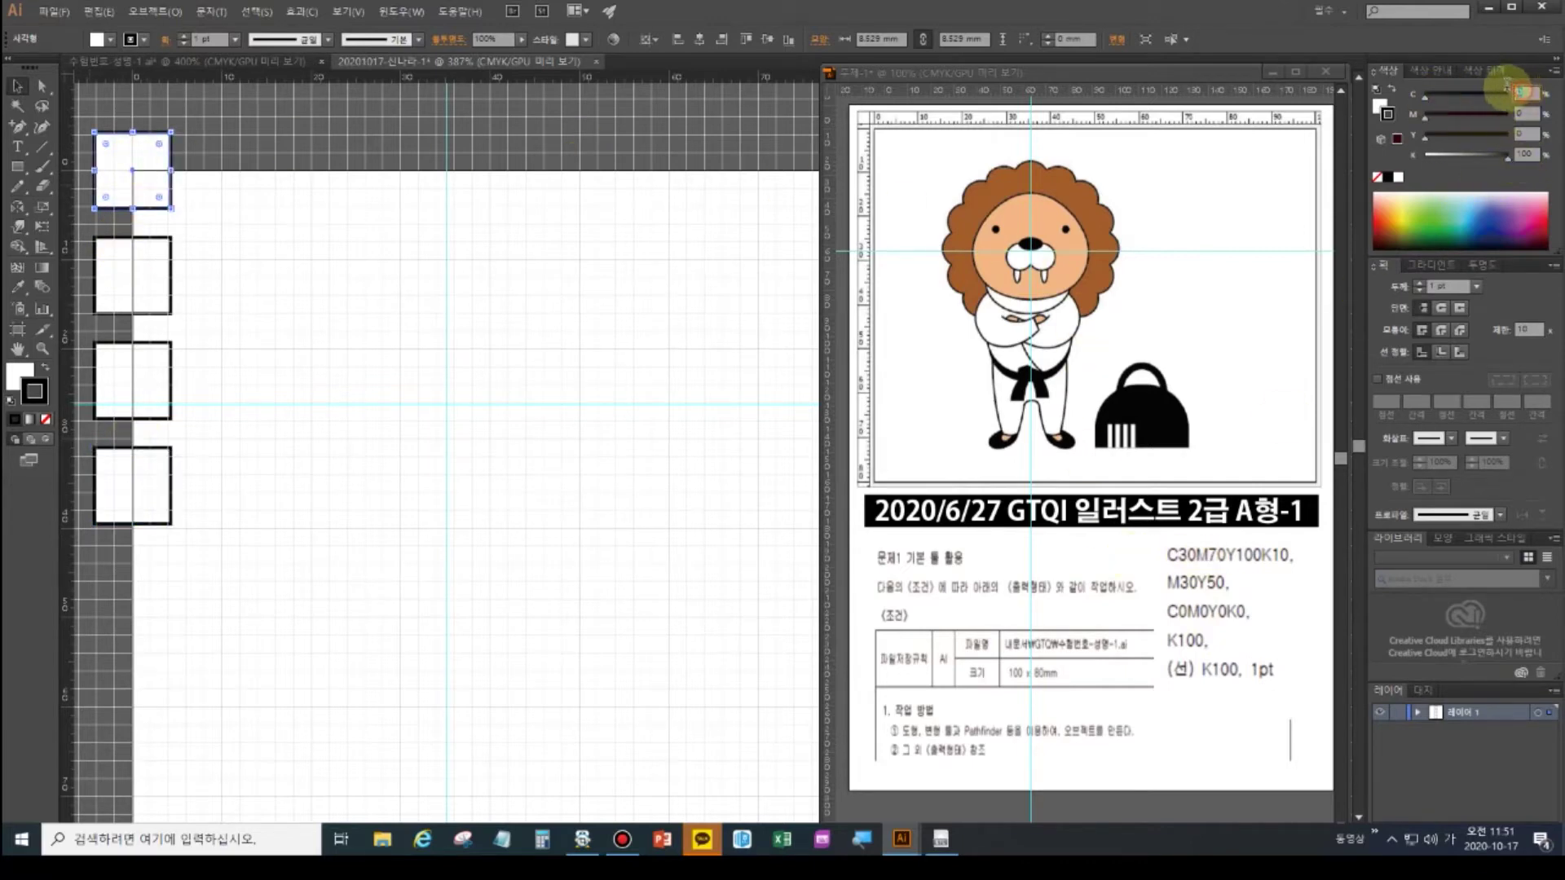
text(30)
key(Tab)
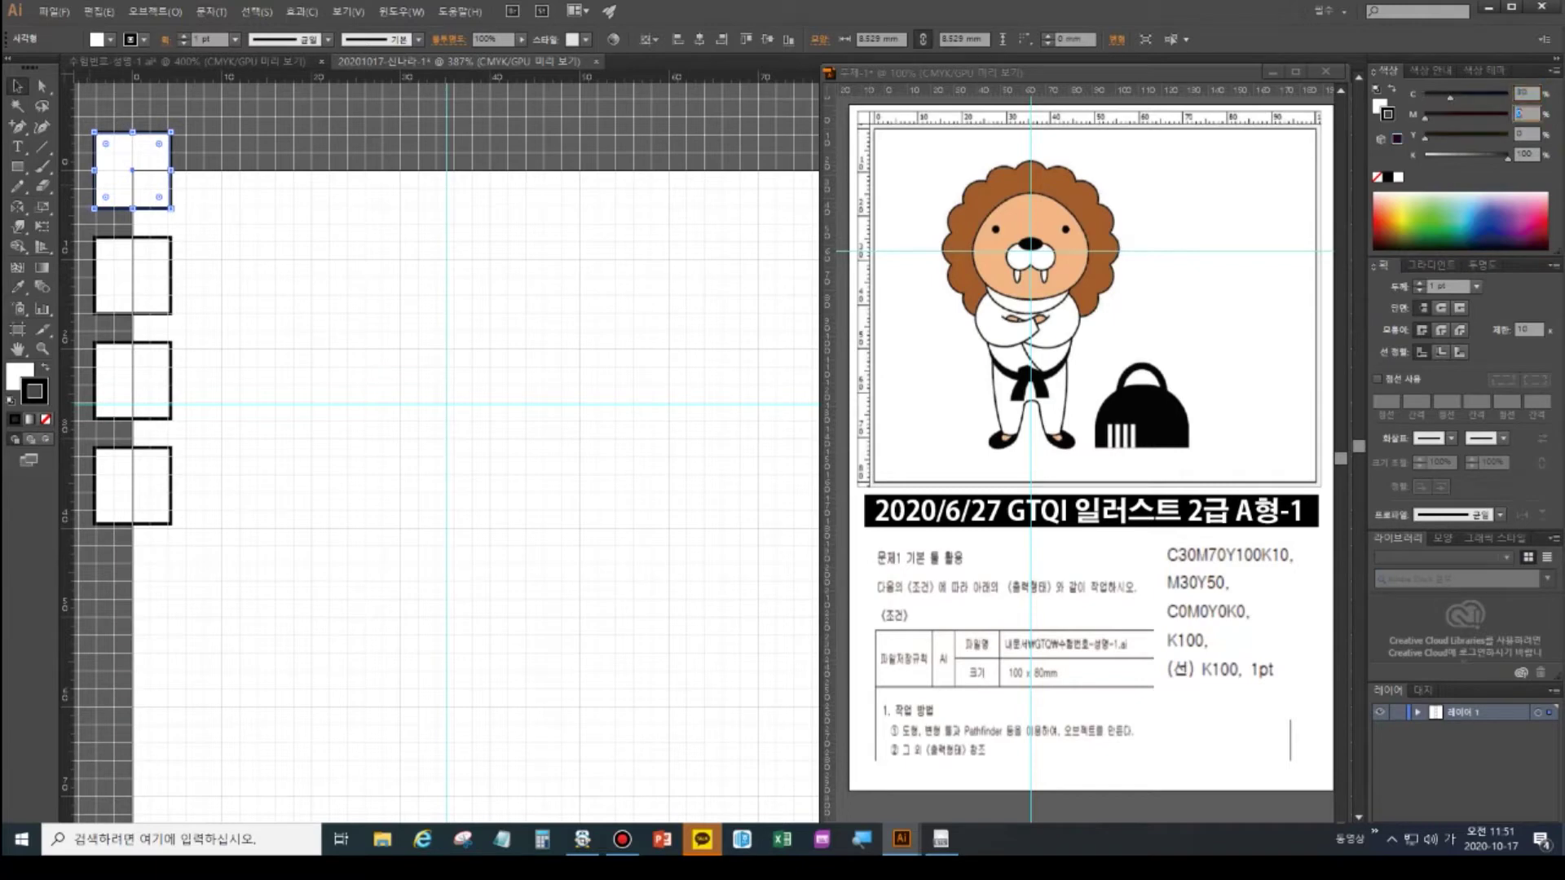
key(Tab)
text(10)
key(Return)
click(545, 41)
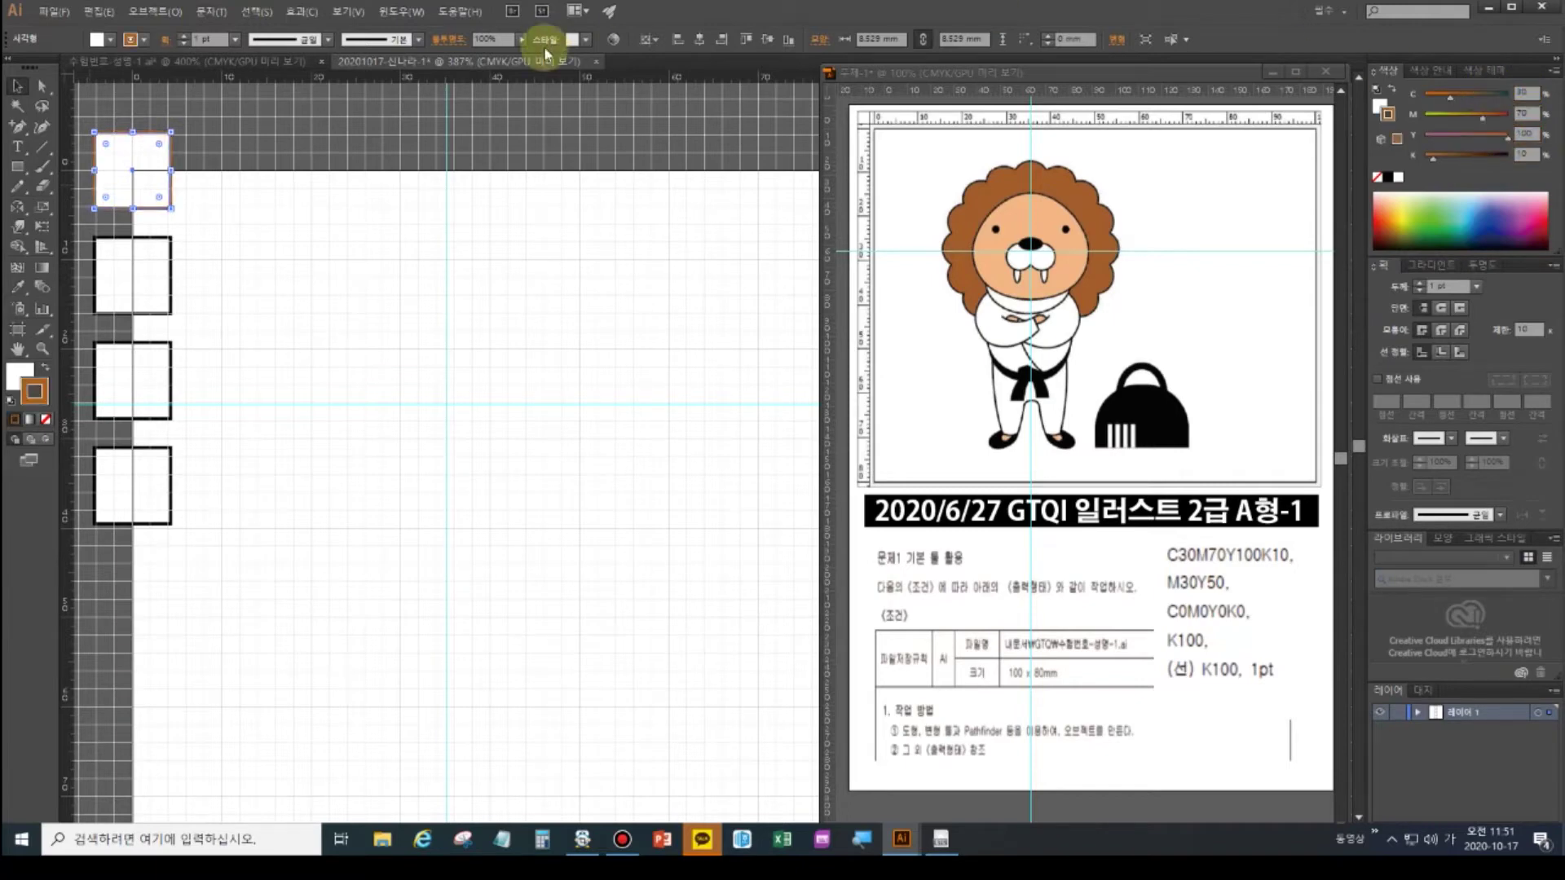
click(45, 368)
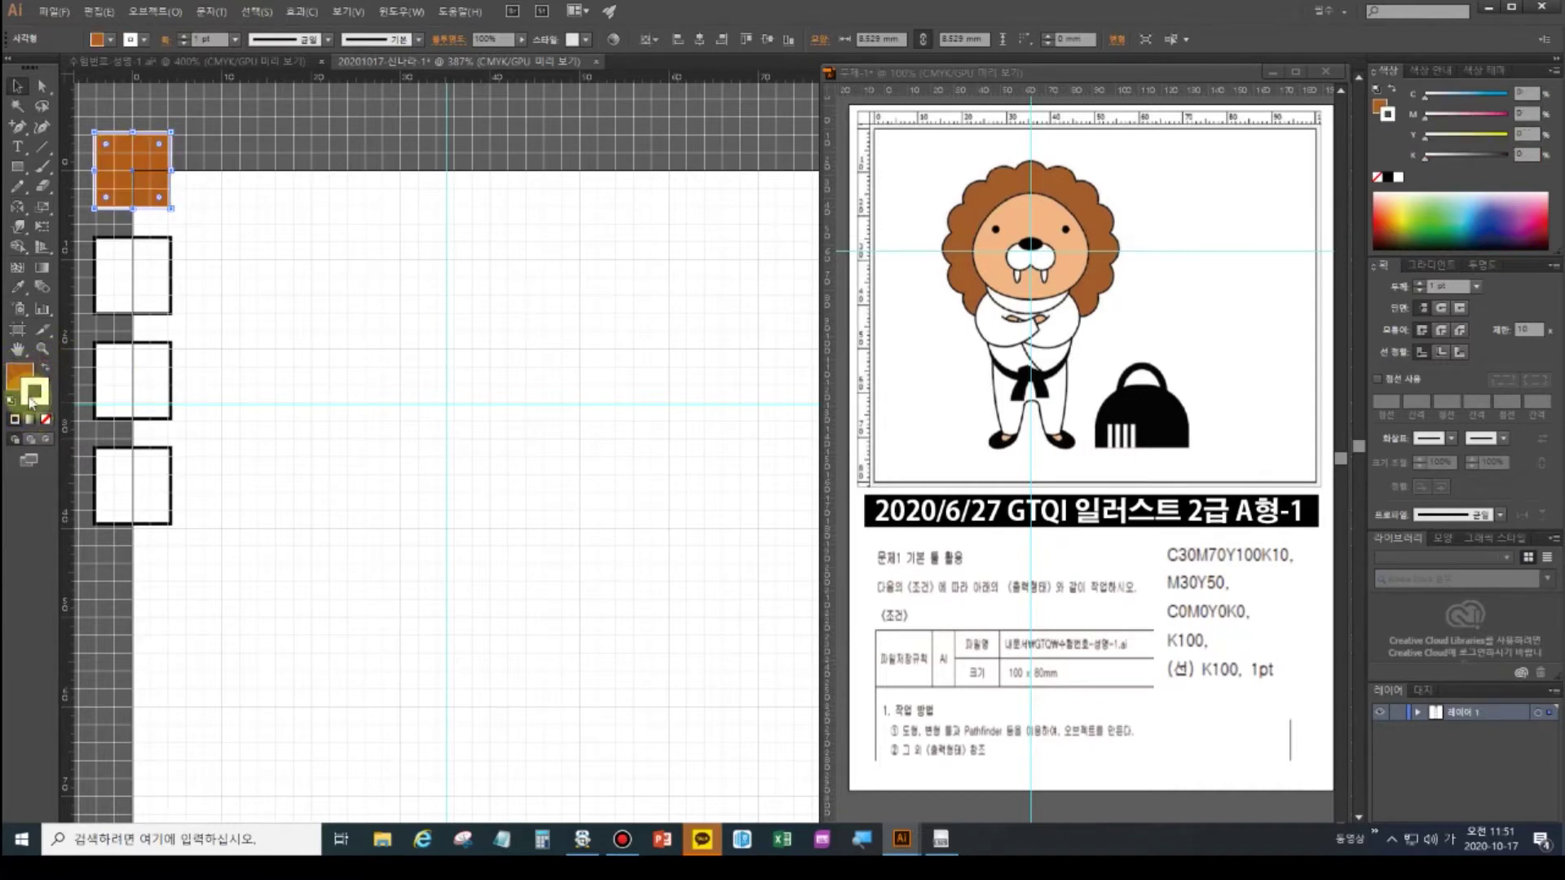
click(1375, 176)
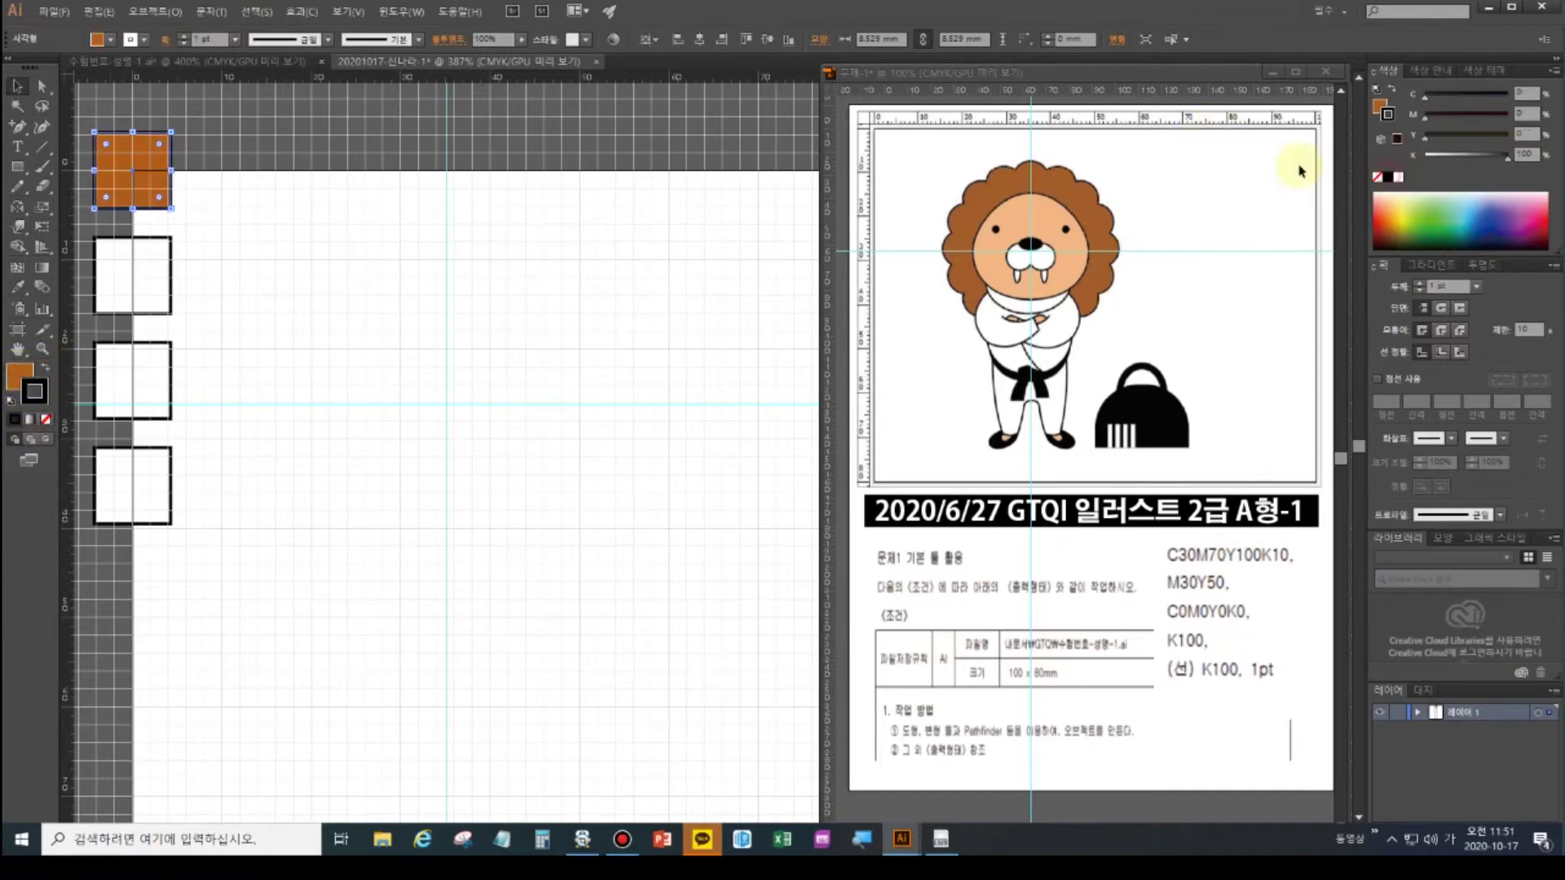
- Fill the second square with M30 Y50
click(155, 277)
click(18, 370)
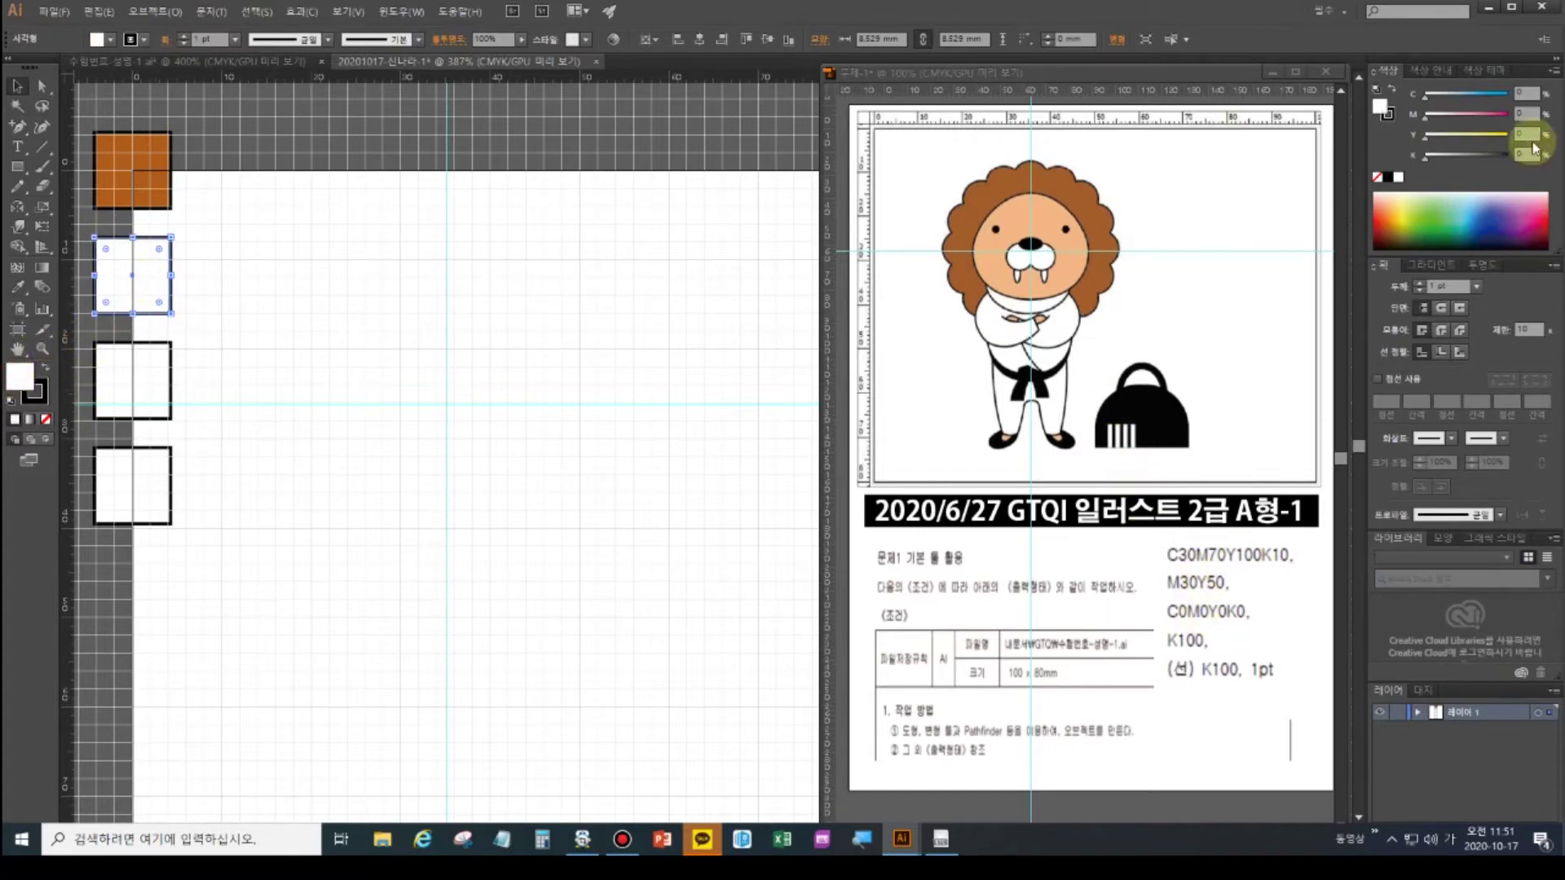
click(1526, 113)
text(3)
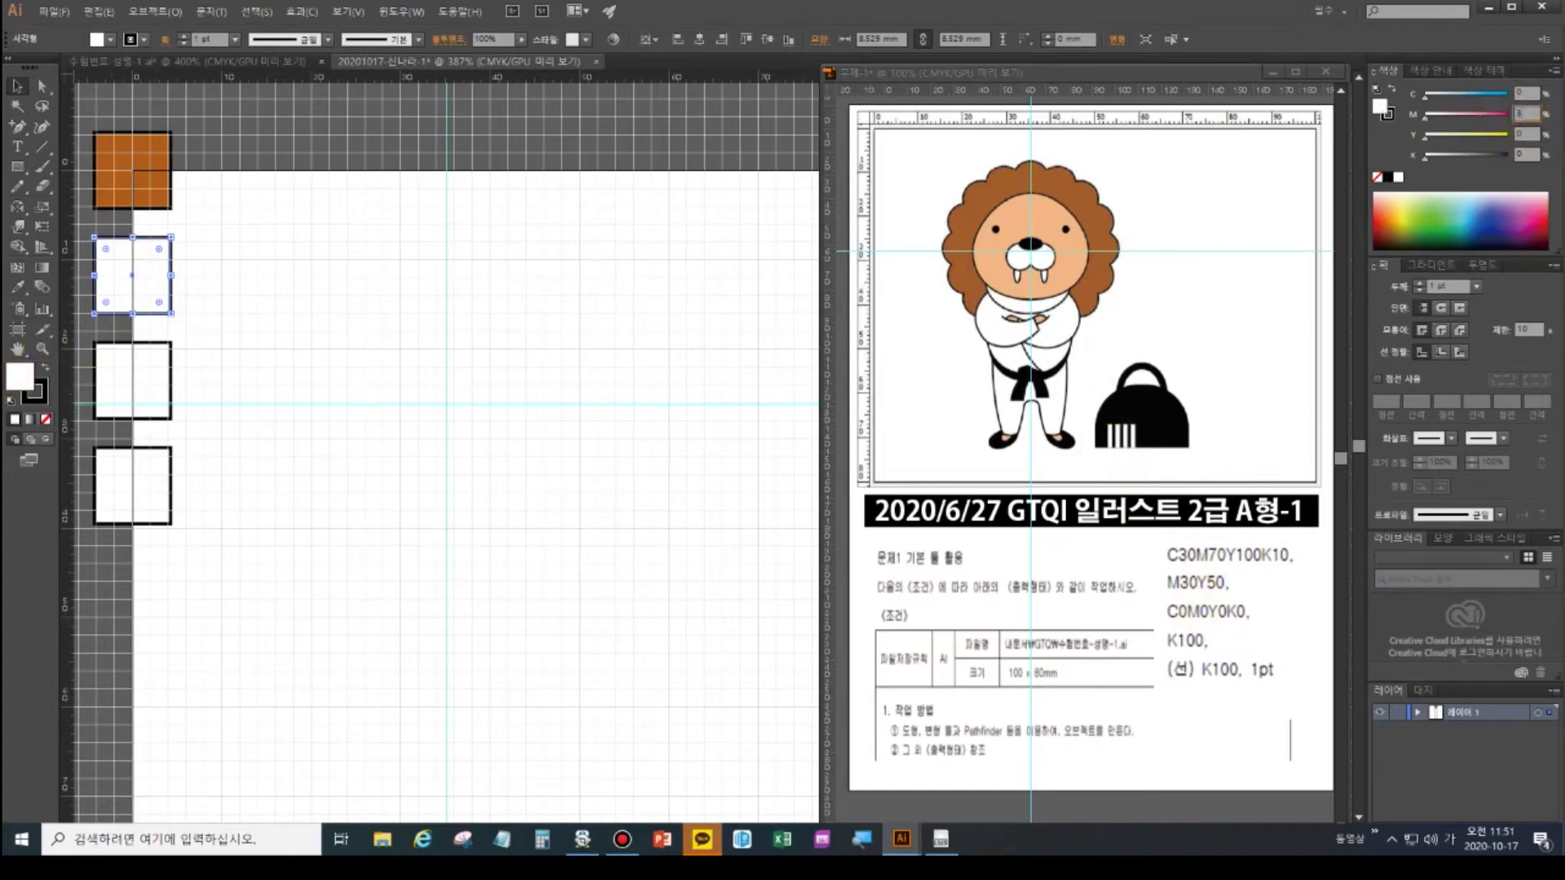
text(0)
key(Tab)
text(50)
key(Return)
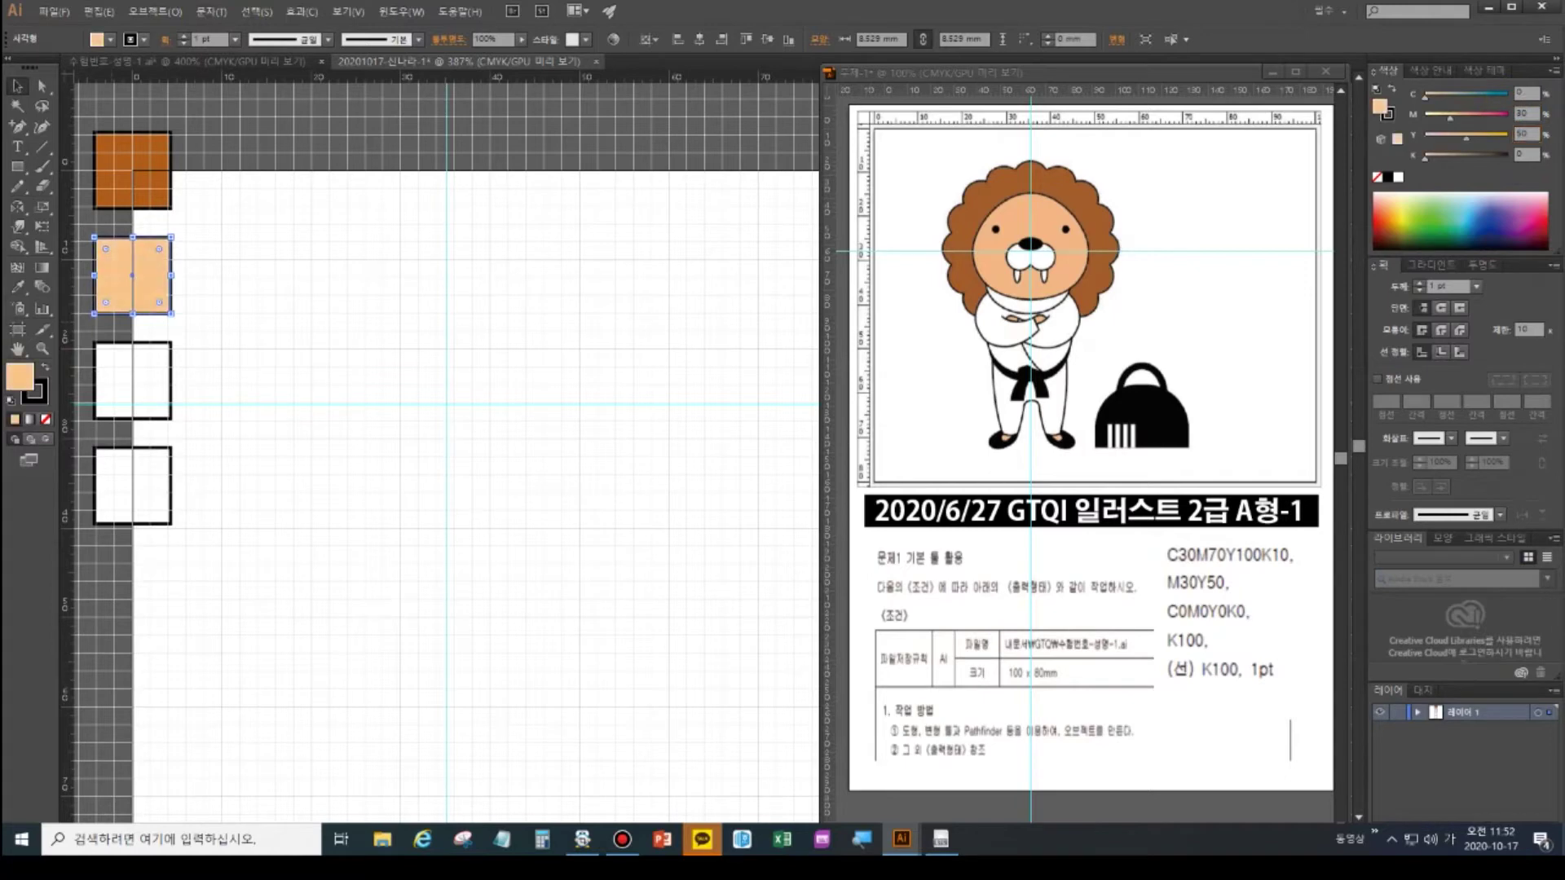
- Give the fourth square a black fill and remove its outline, leaving the third one white
click(139, 390)
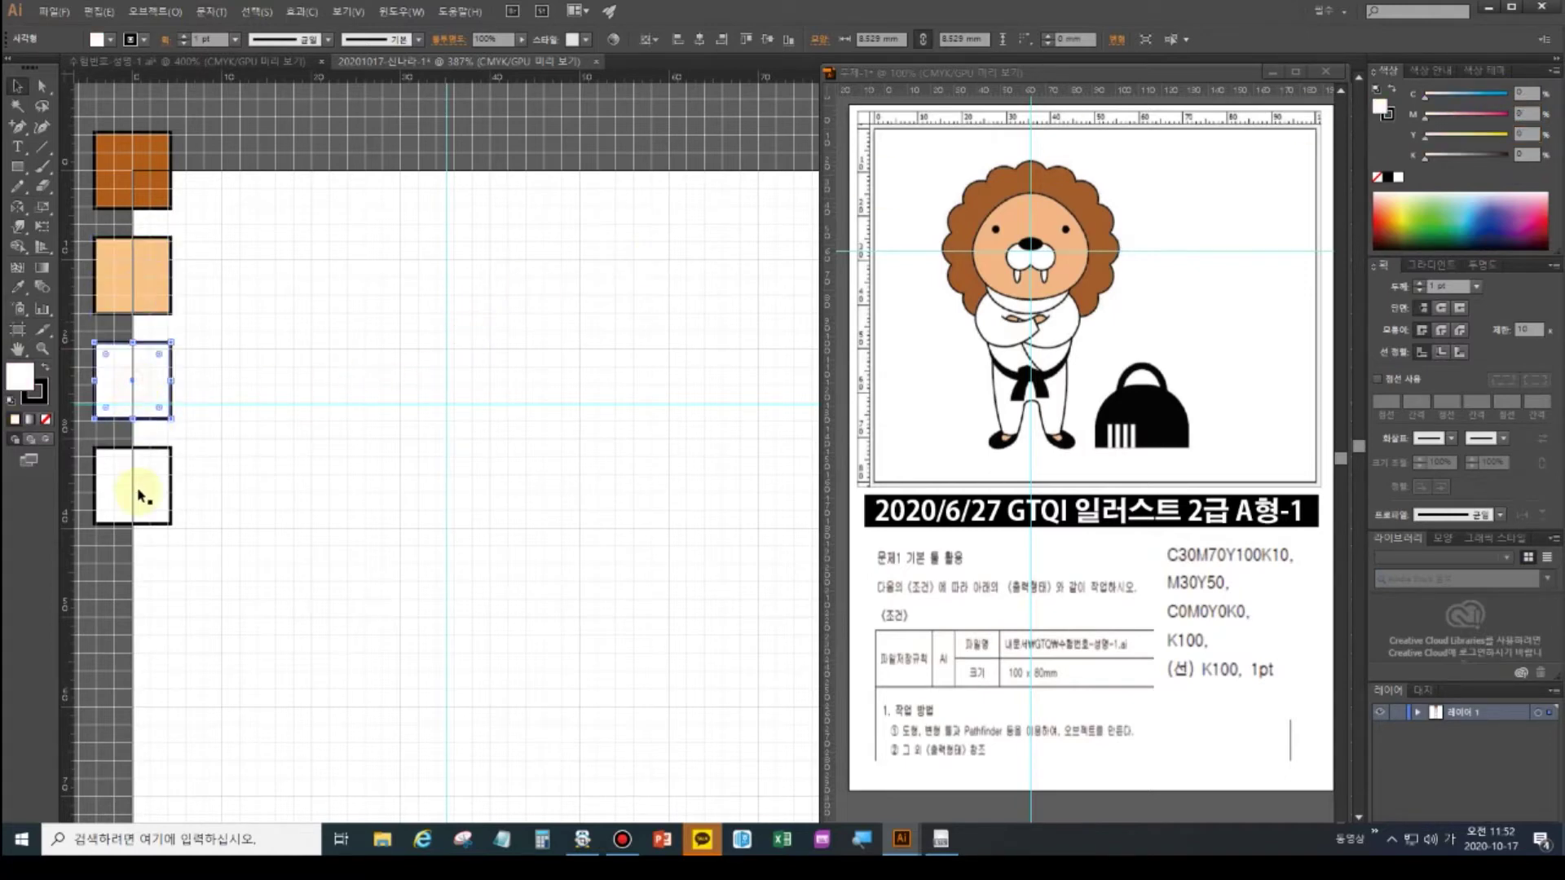
click(137, 487)
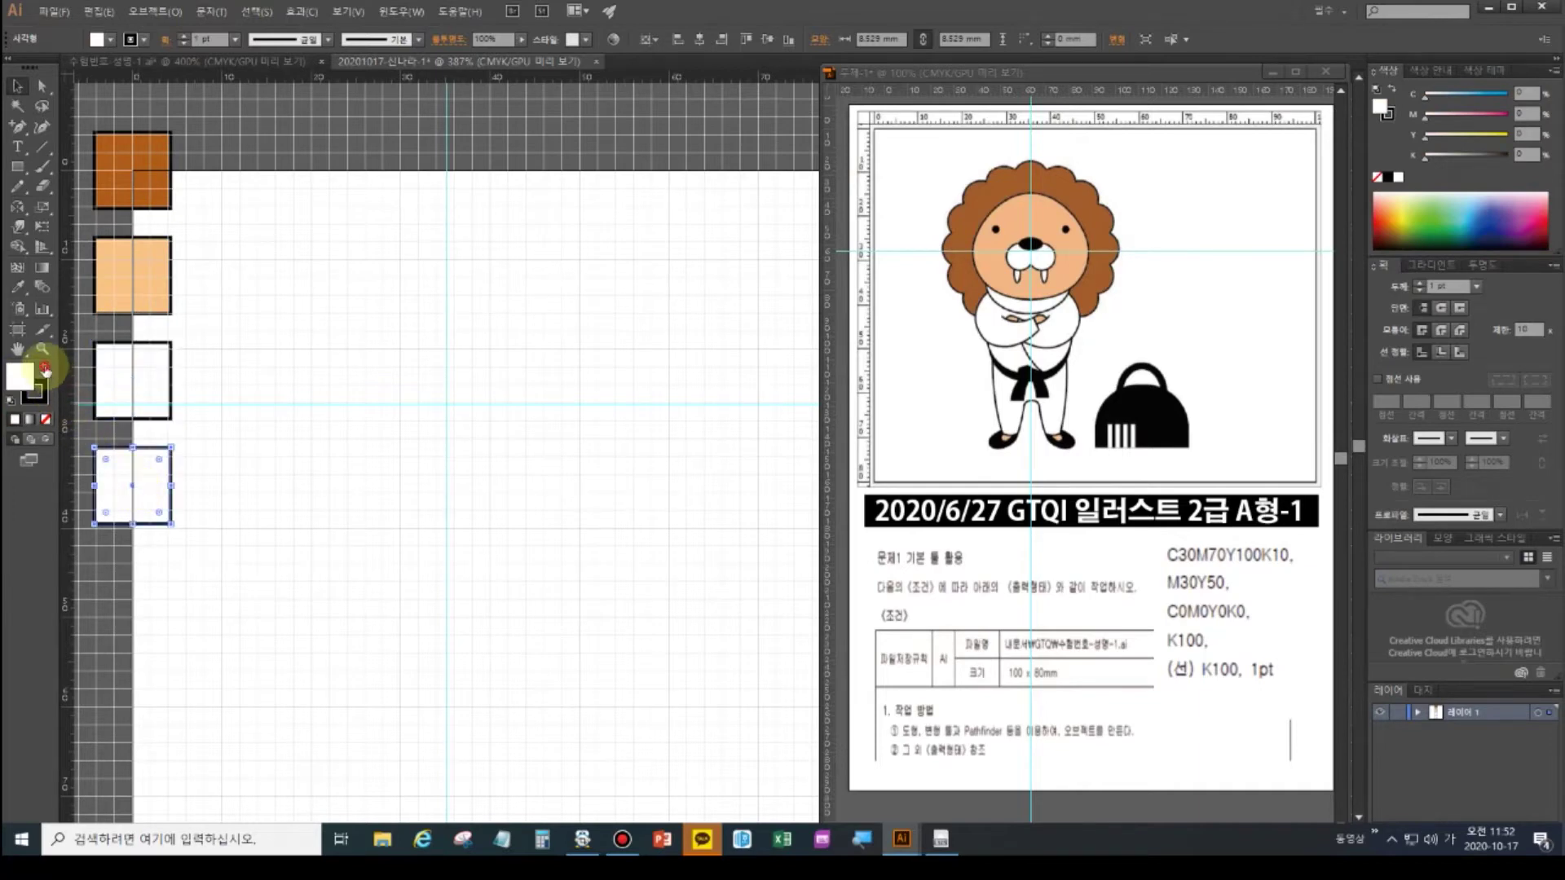
click(45, 369)
click(35, 394)
click(46, 419)
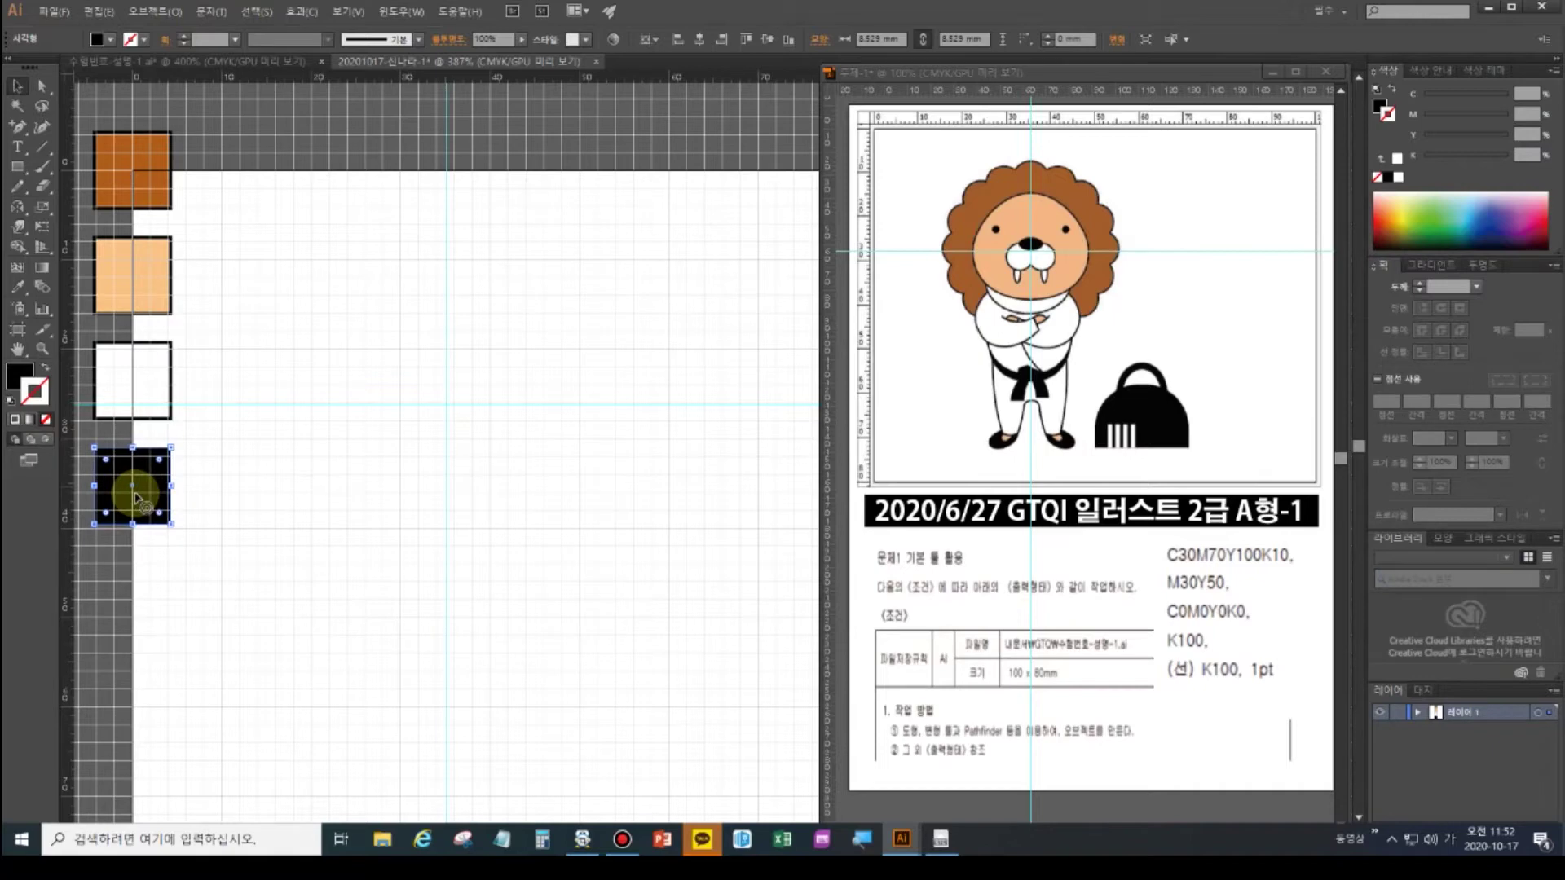
- Draw a circle about 35 mm in diameter centred on the intersection of the guides as the base of the mane
click(986, 239)
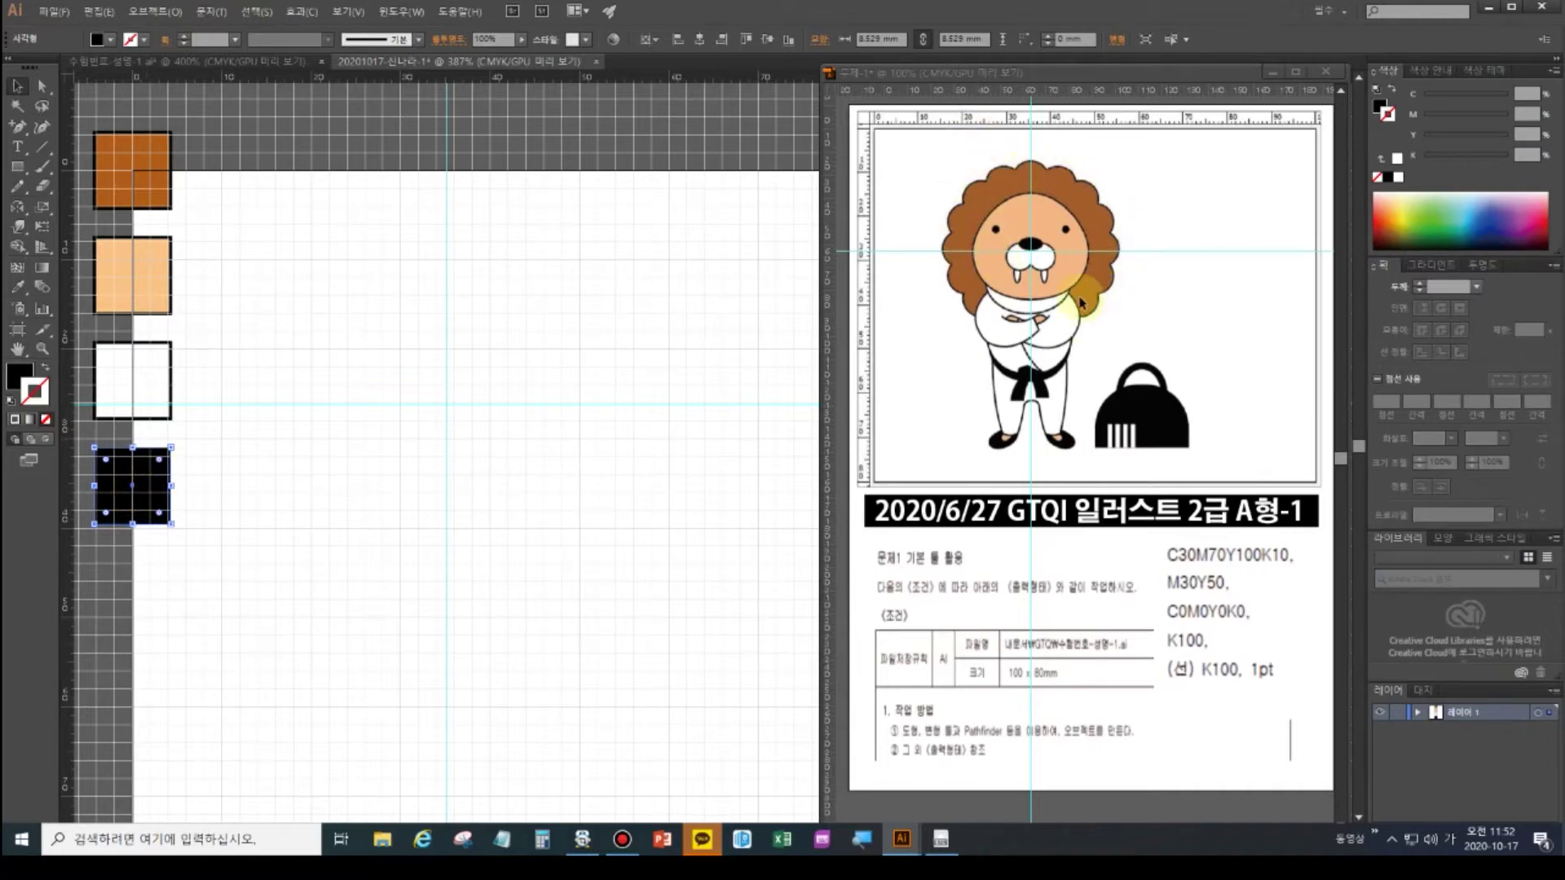
click(20, 168)
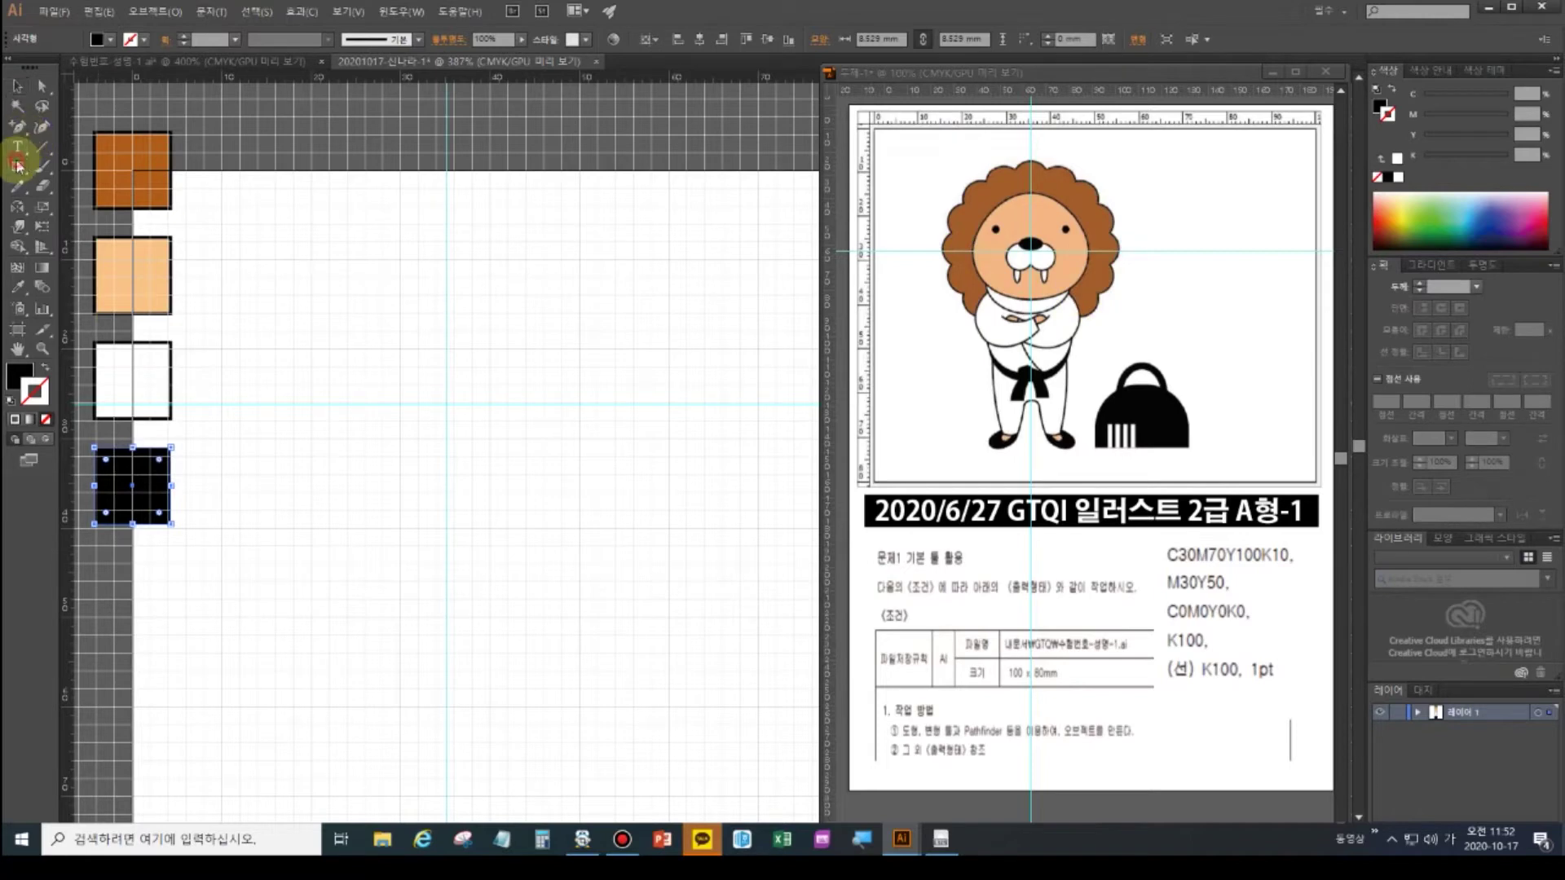
drag(23, 169, 70, 203)
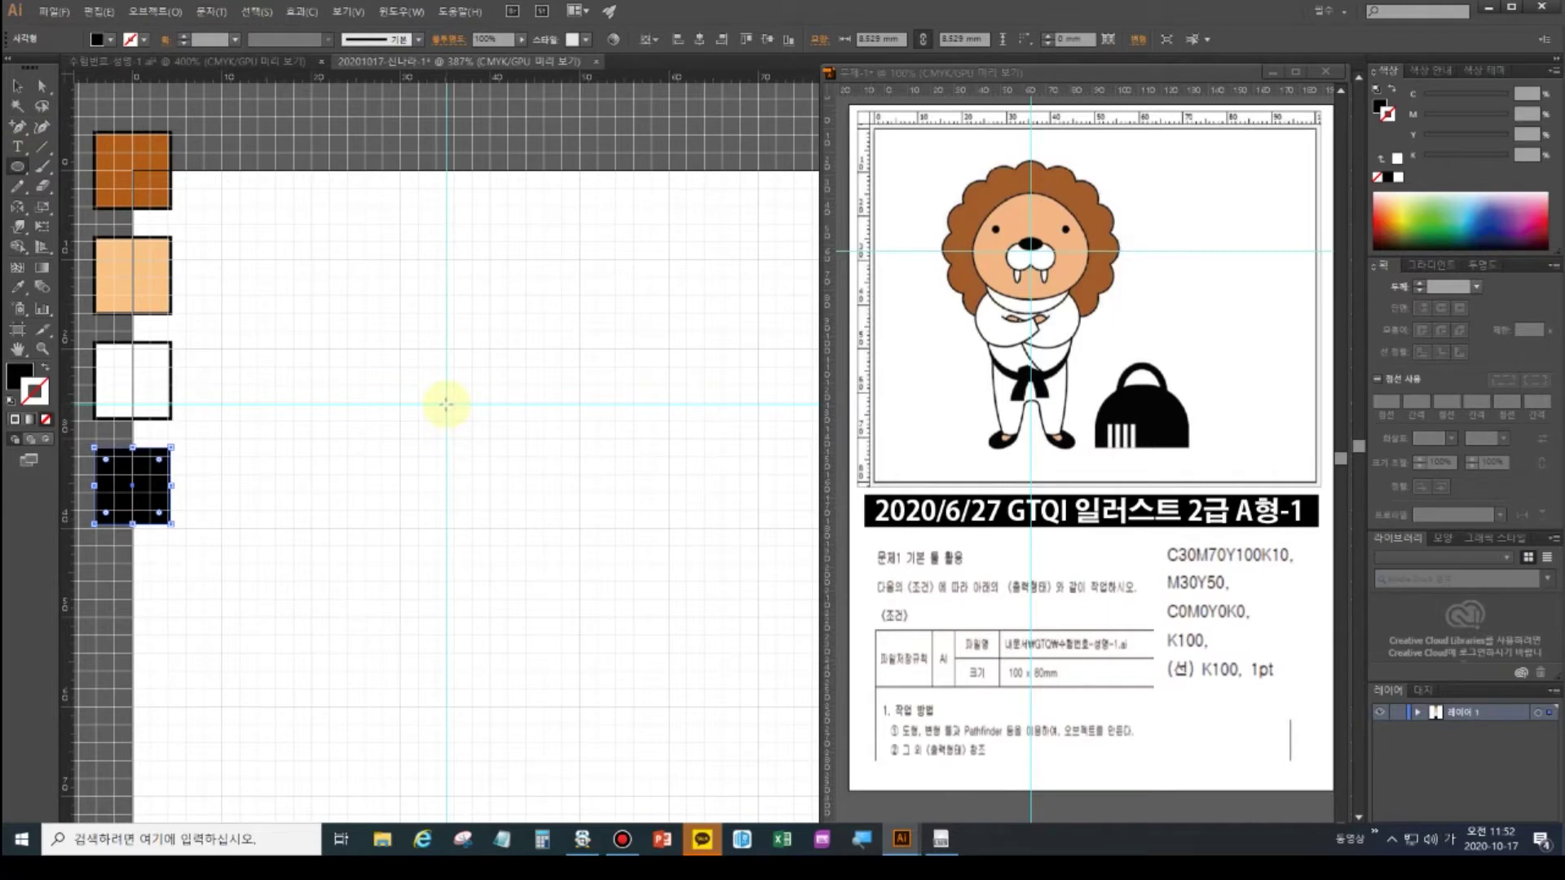
drag(445, 403, 570, 572)
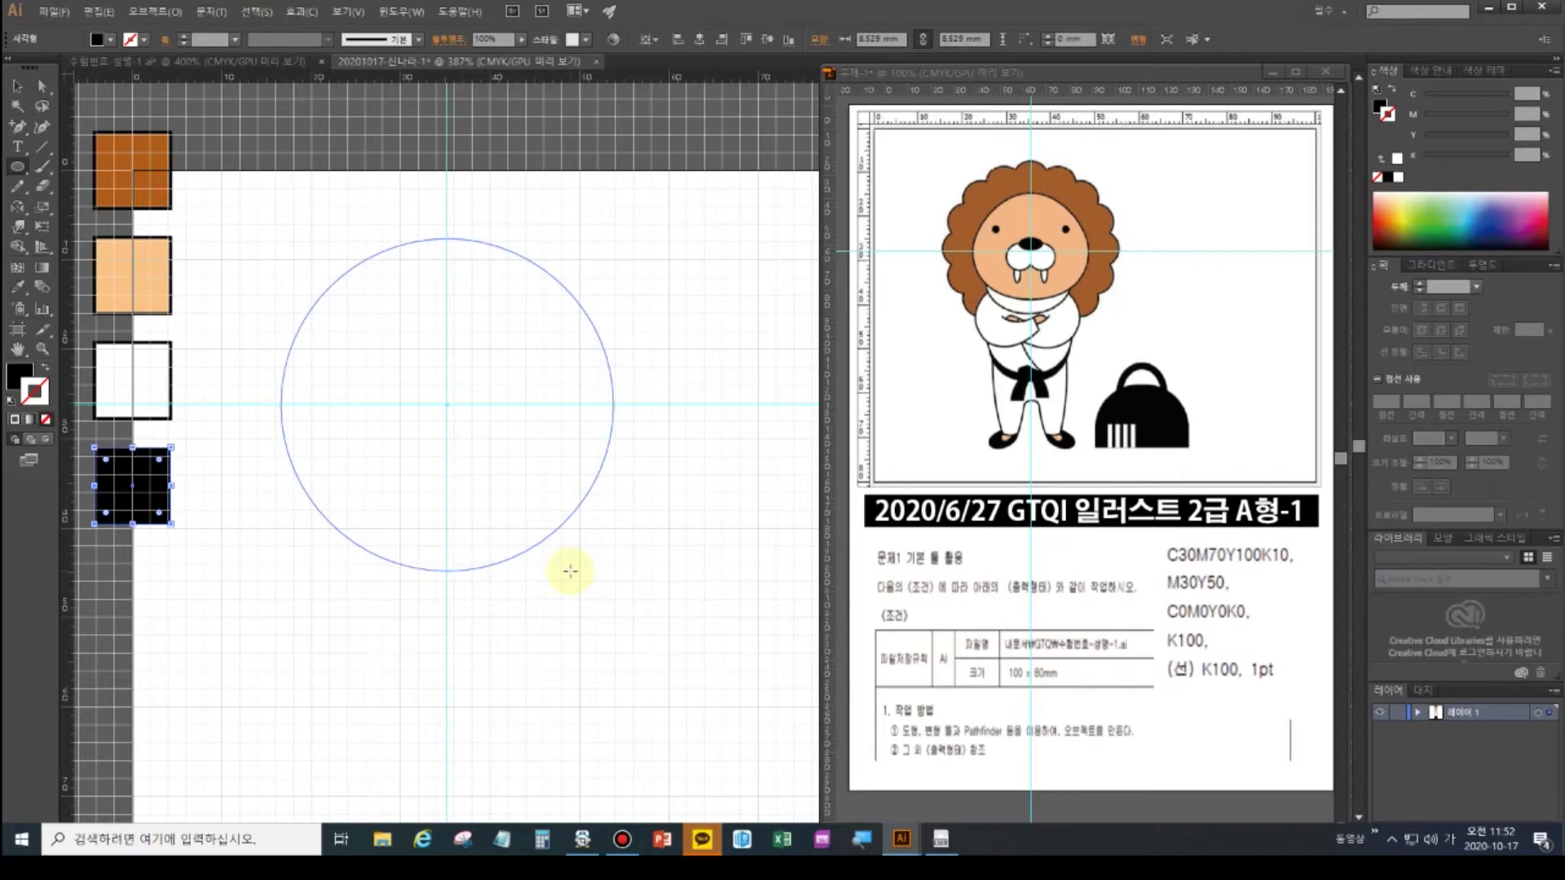
drag(569, 571, 560, 562)
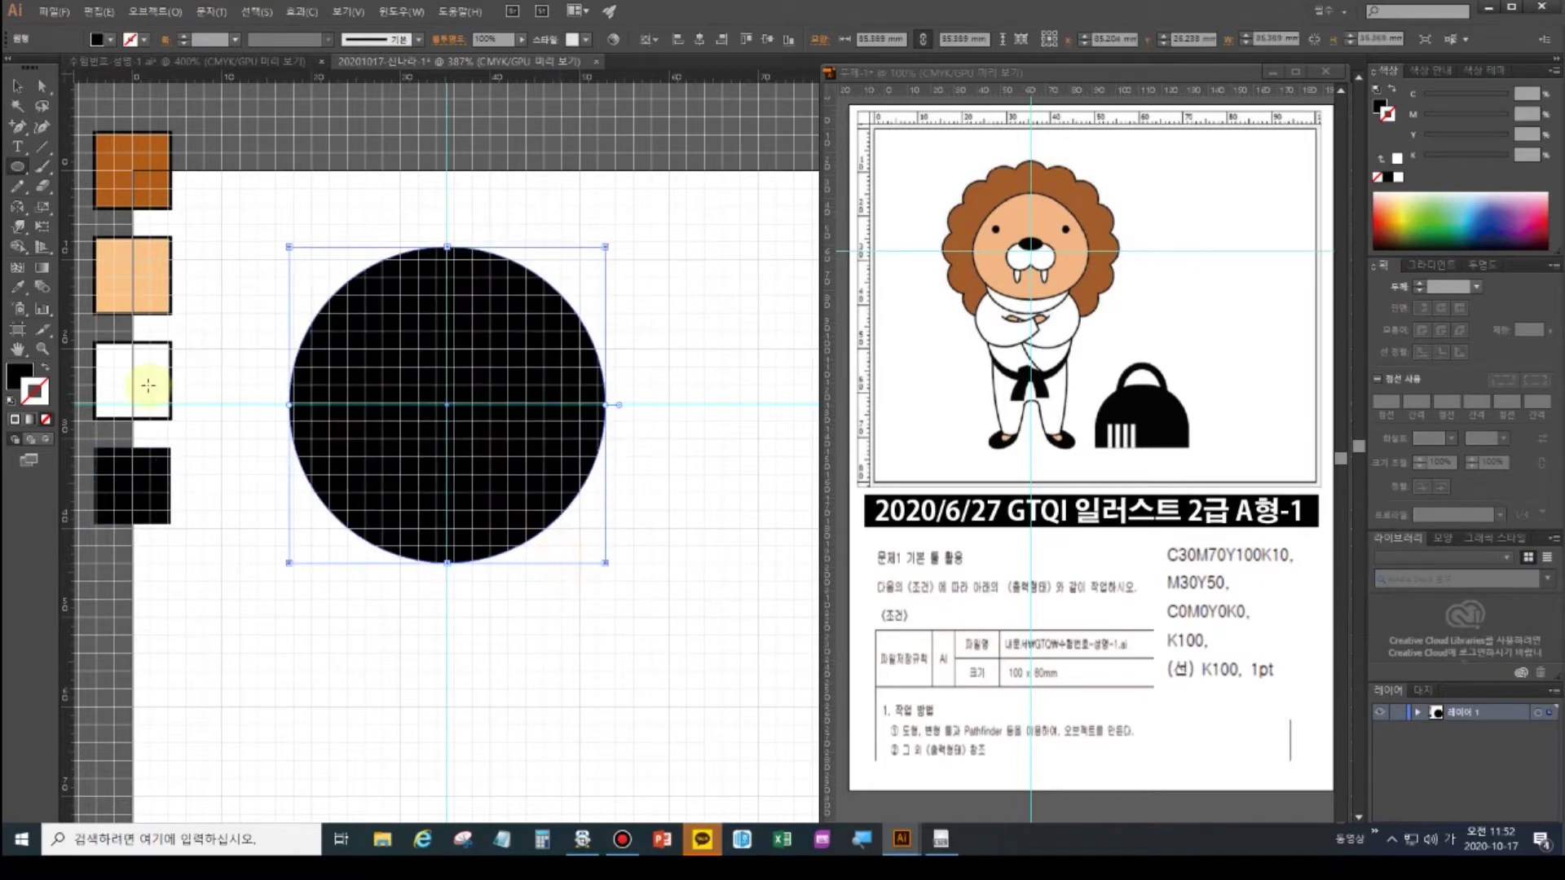
- Apply the brown square's fill and outline to the large circle with the Eyedropper, and hide the grid
click(18, 287)
click(141, 149)
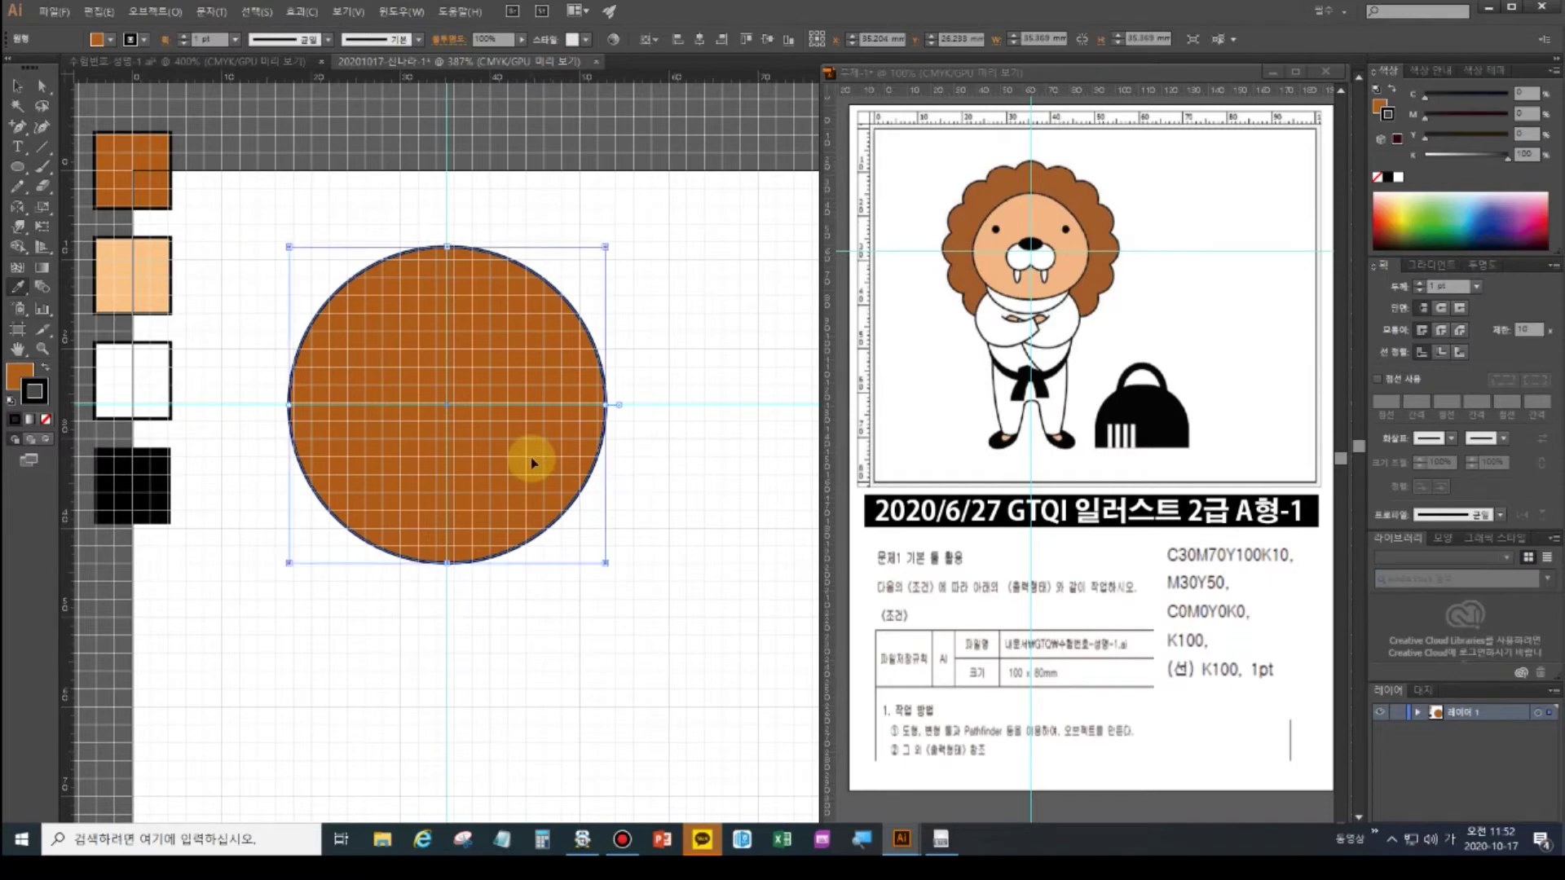
key(ctrl+apostrophe)
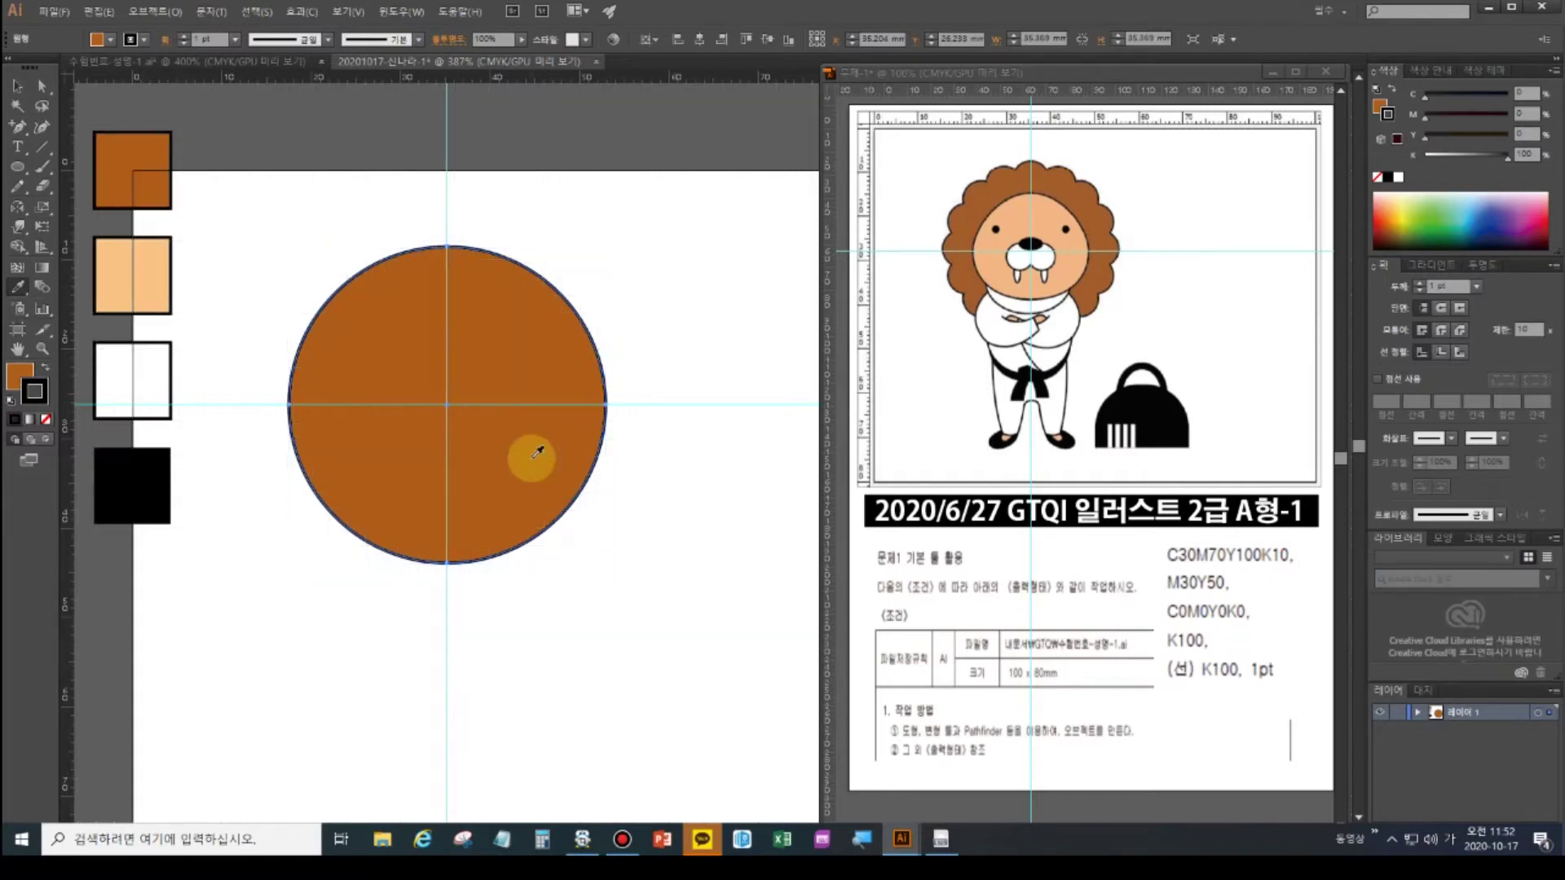
- Draw a brown circle about 7.7 mm in diameter centred on the large circle's topmost point
click(16, 85)
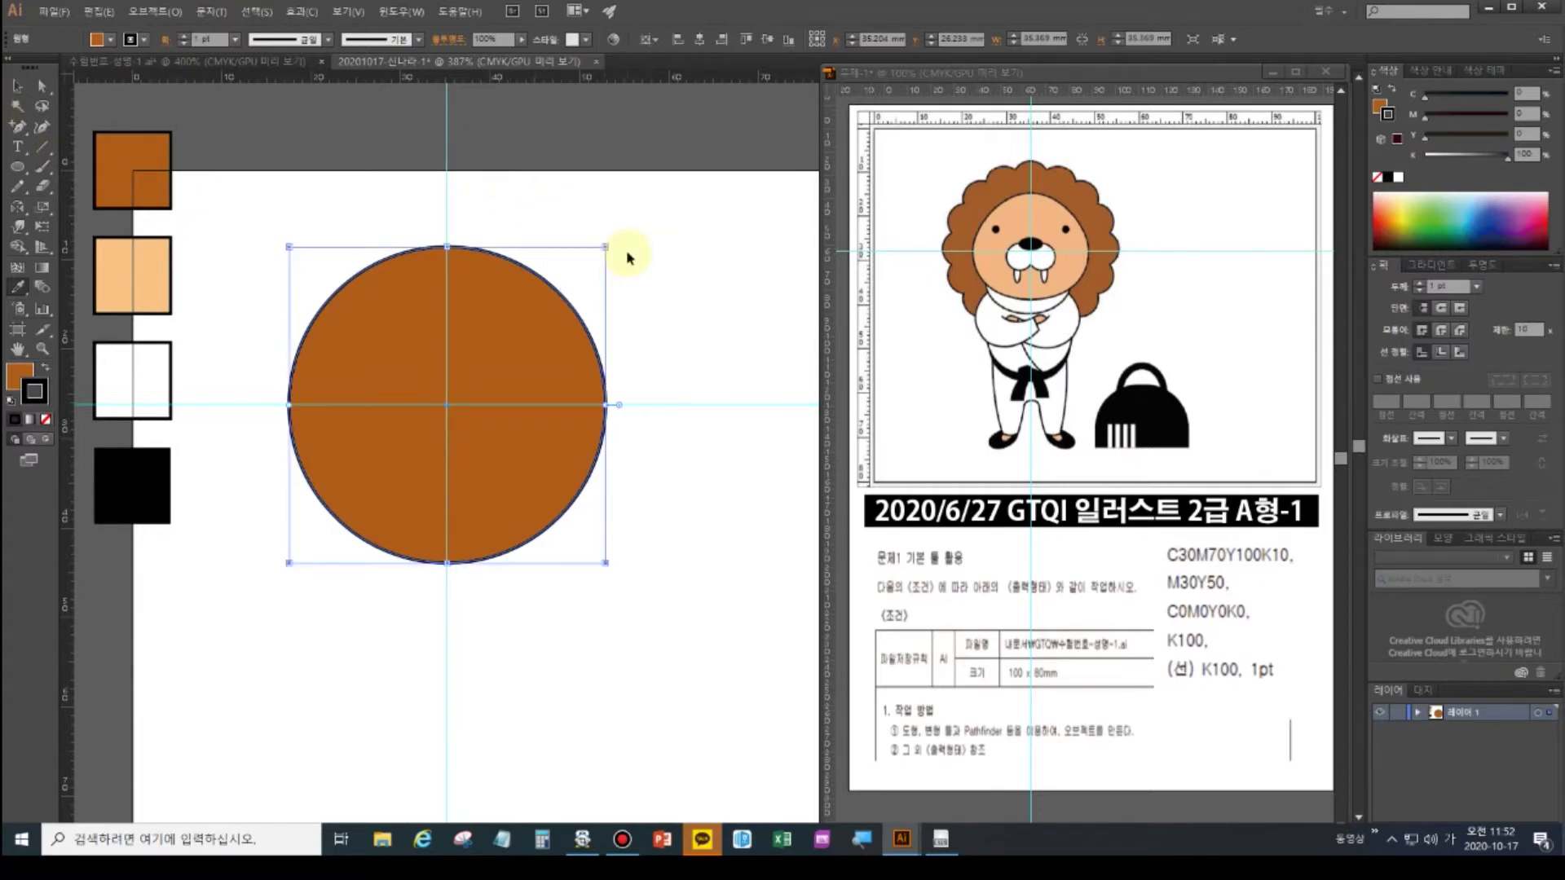
click(737, 275)
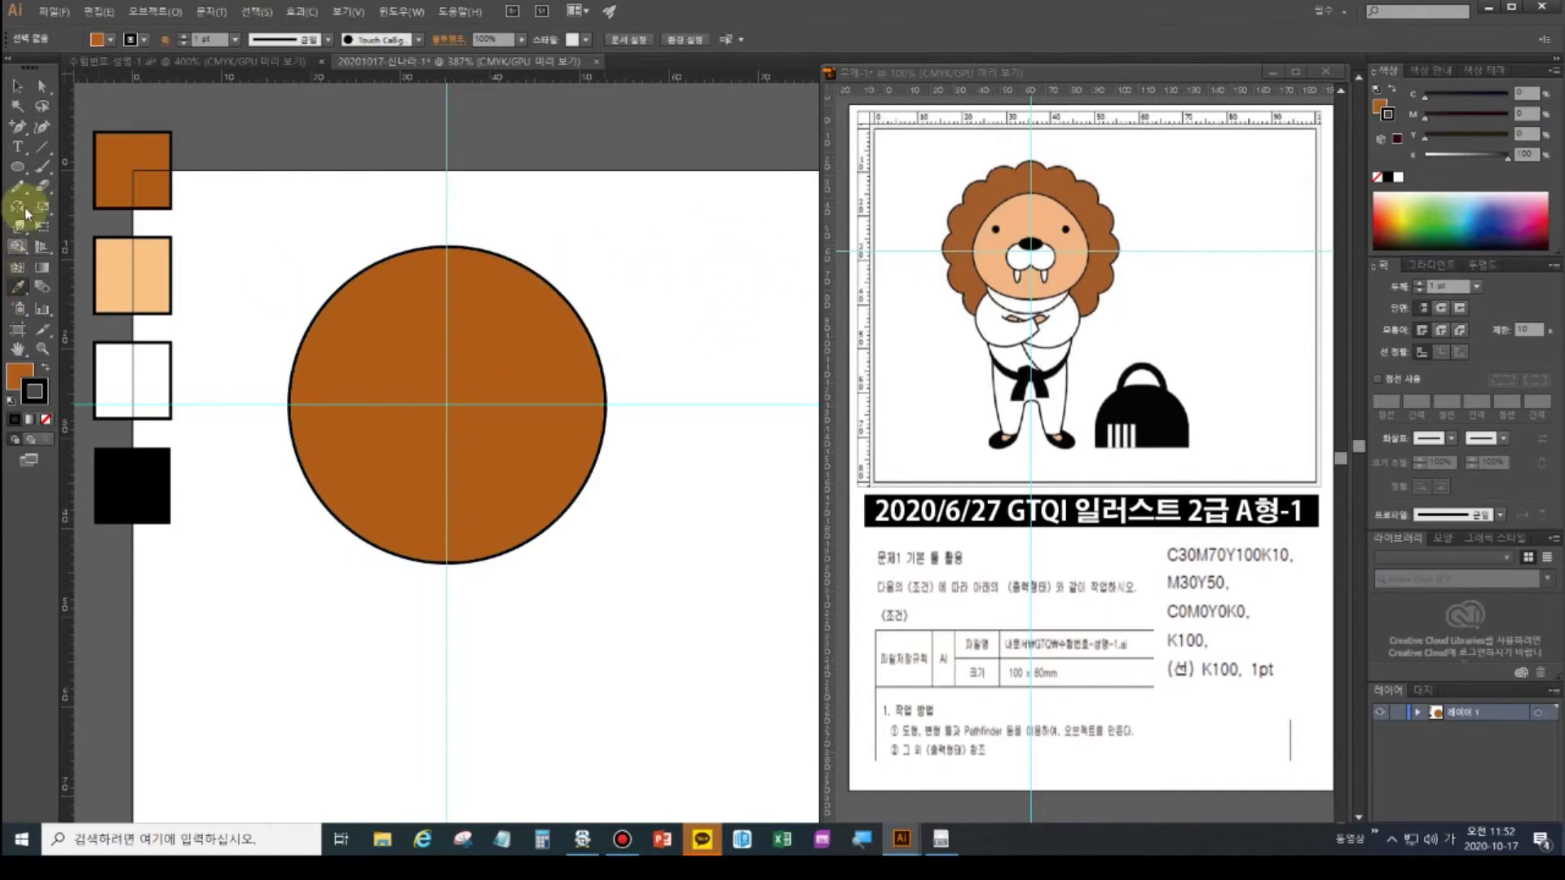
click(17, 166)
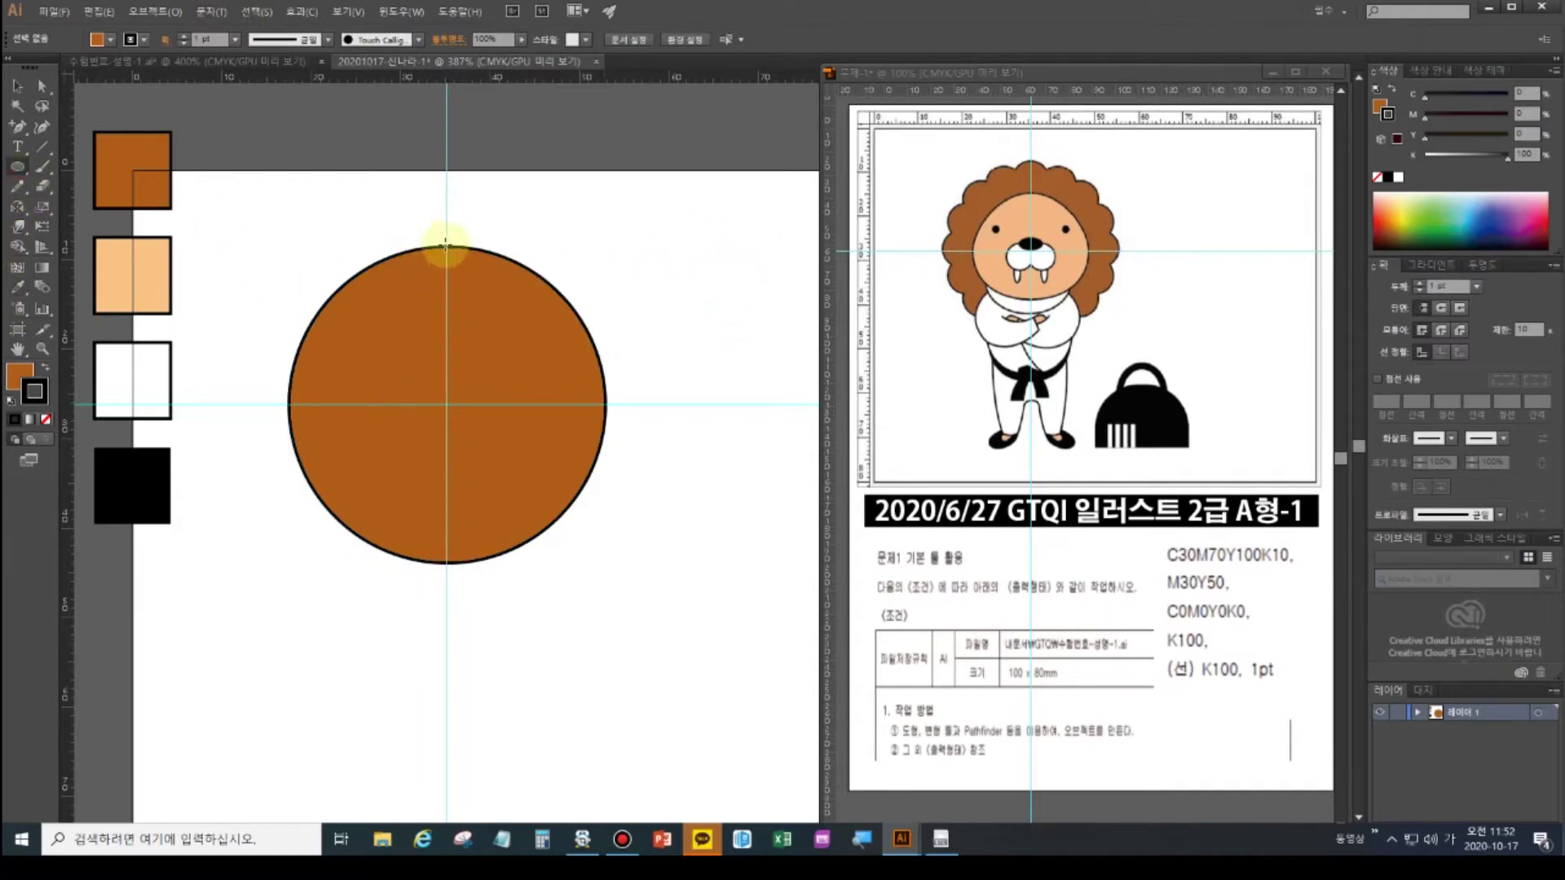
drag(446, 245, 476, 282)
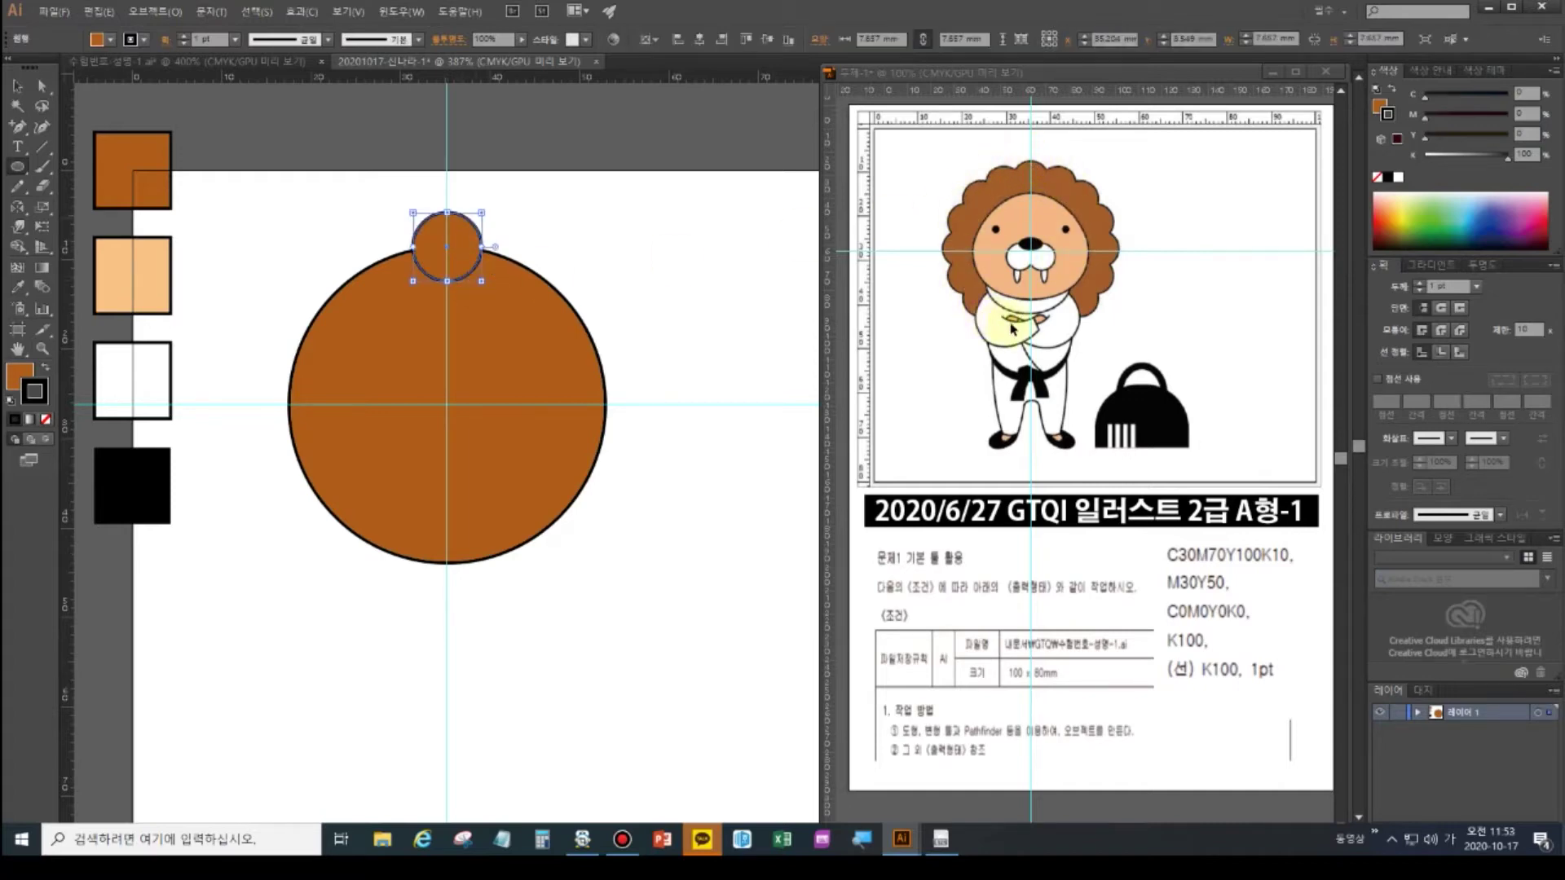
- Calculate 360/16 in Calculator to get the rotation angle for 16 mane curls, and close it
click(542, 839)
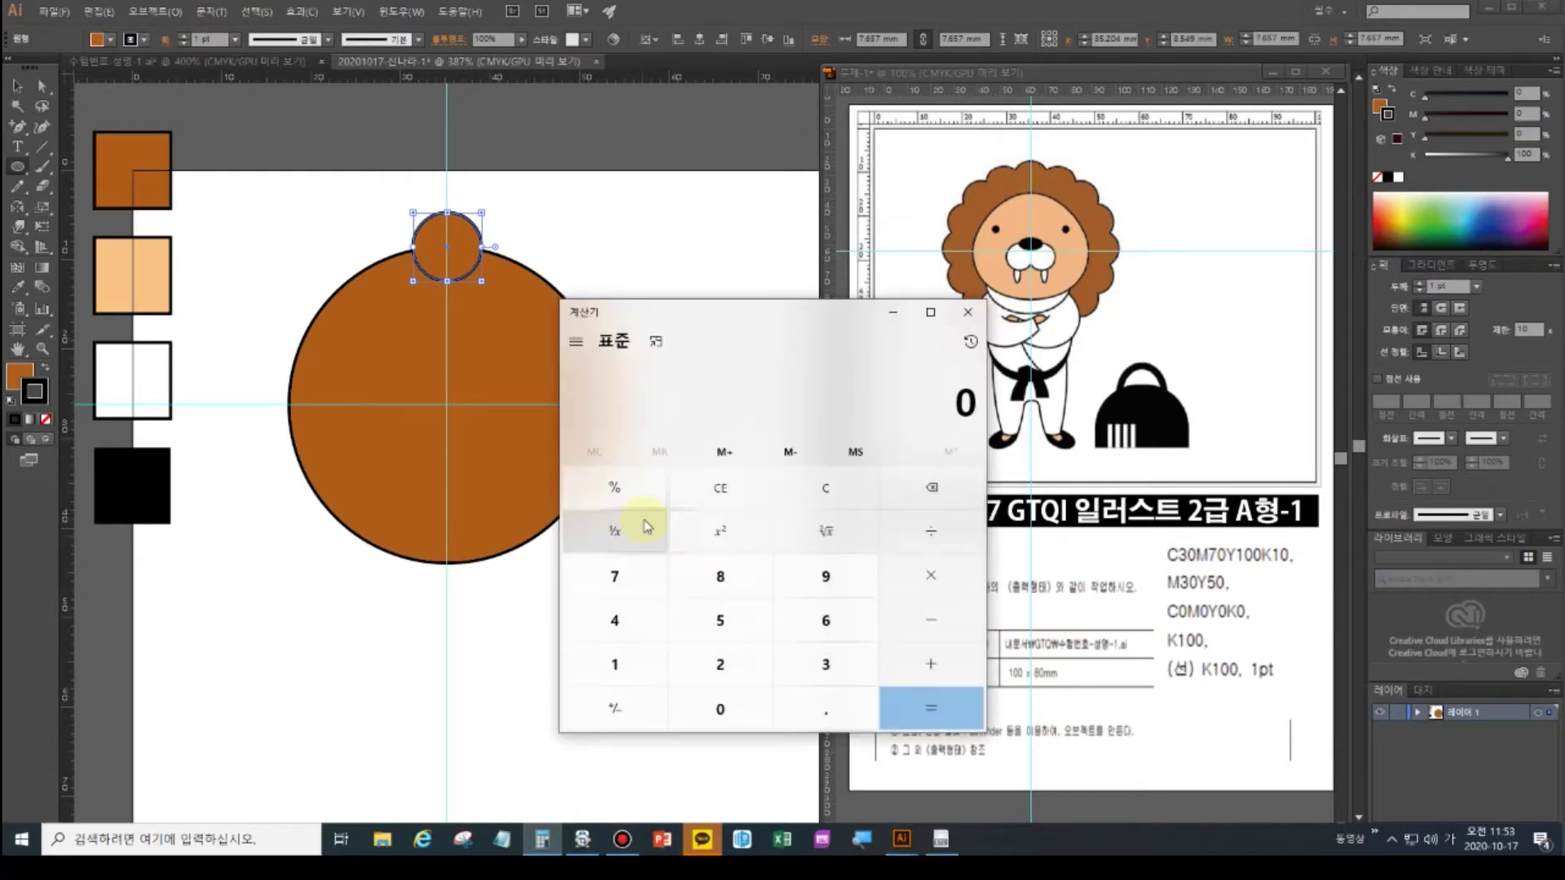
text(360/16)
key(Return)
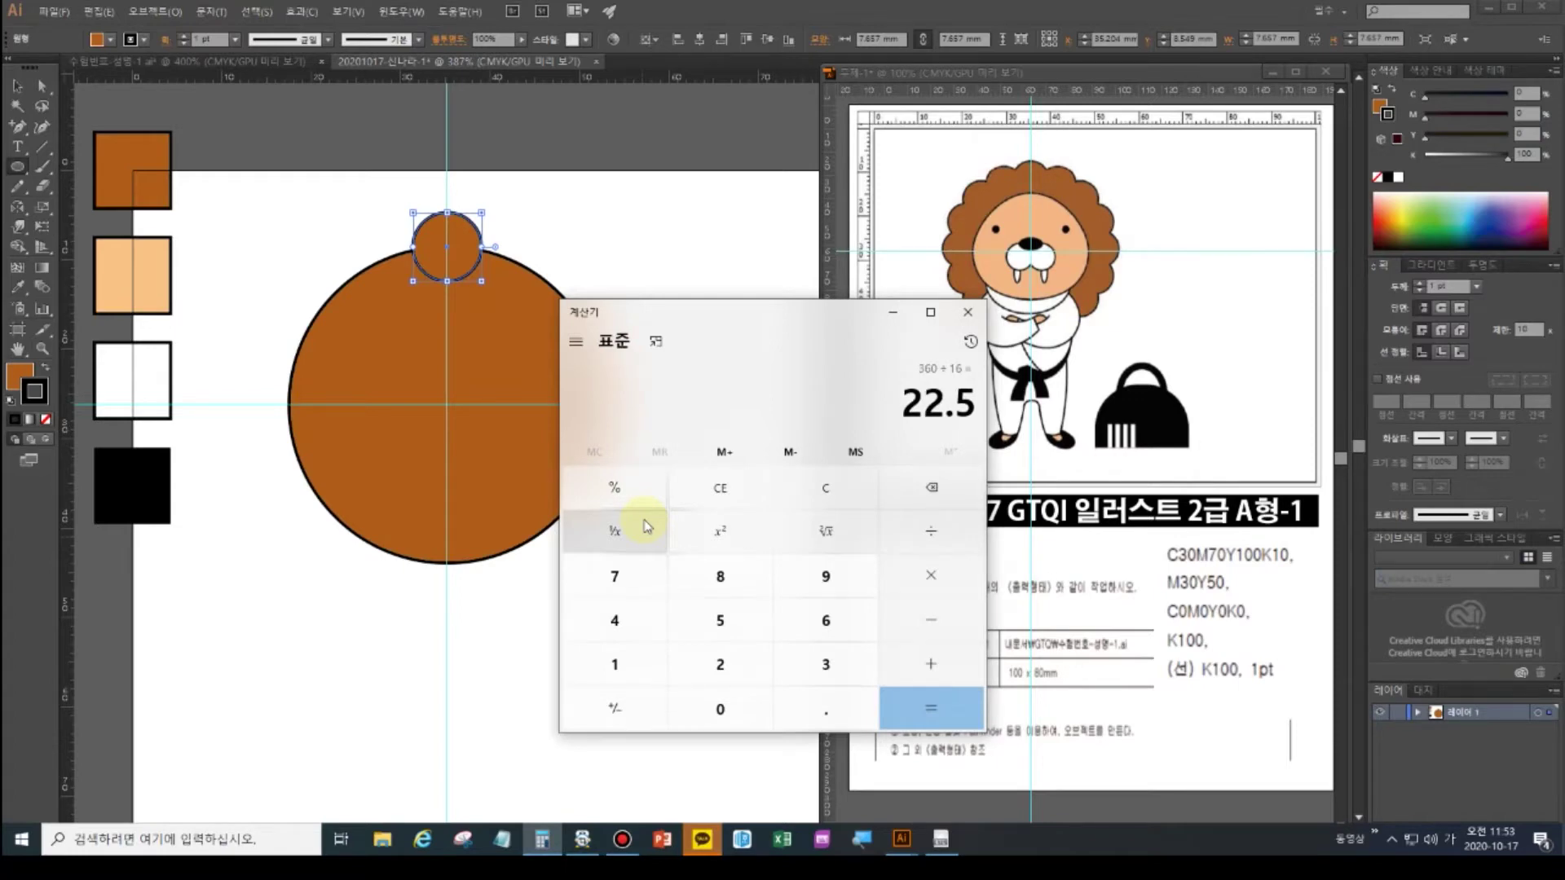
click(967, 312)
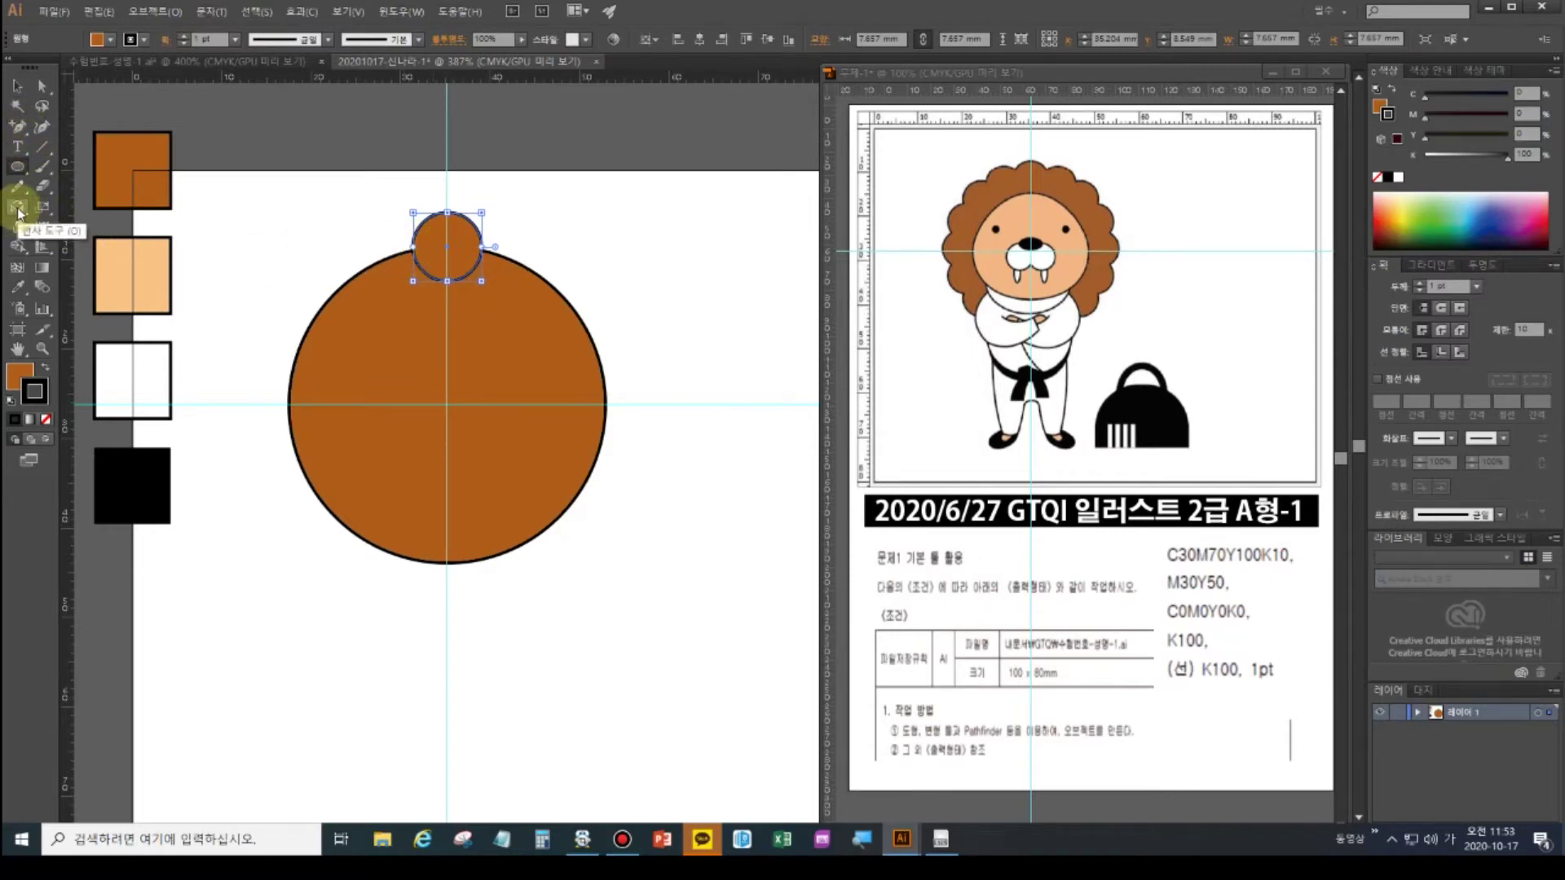
drag(18, 210, 69, 208)
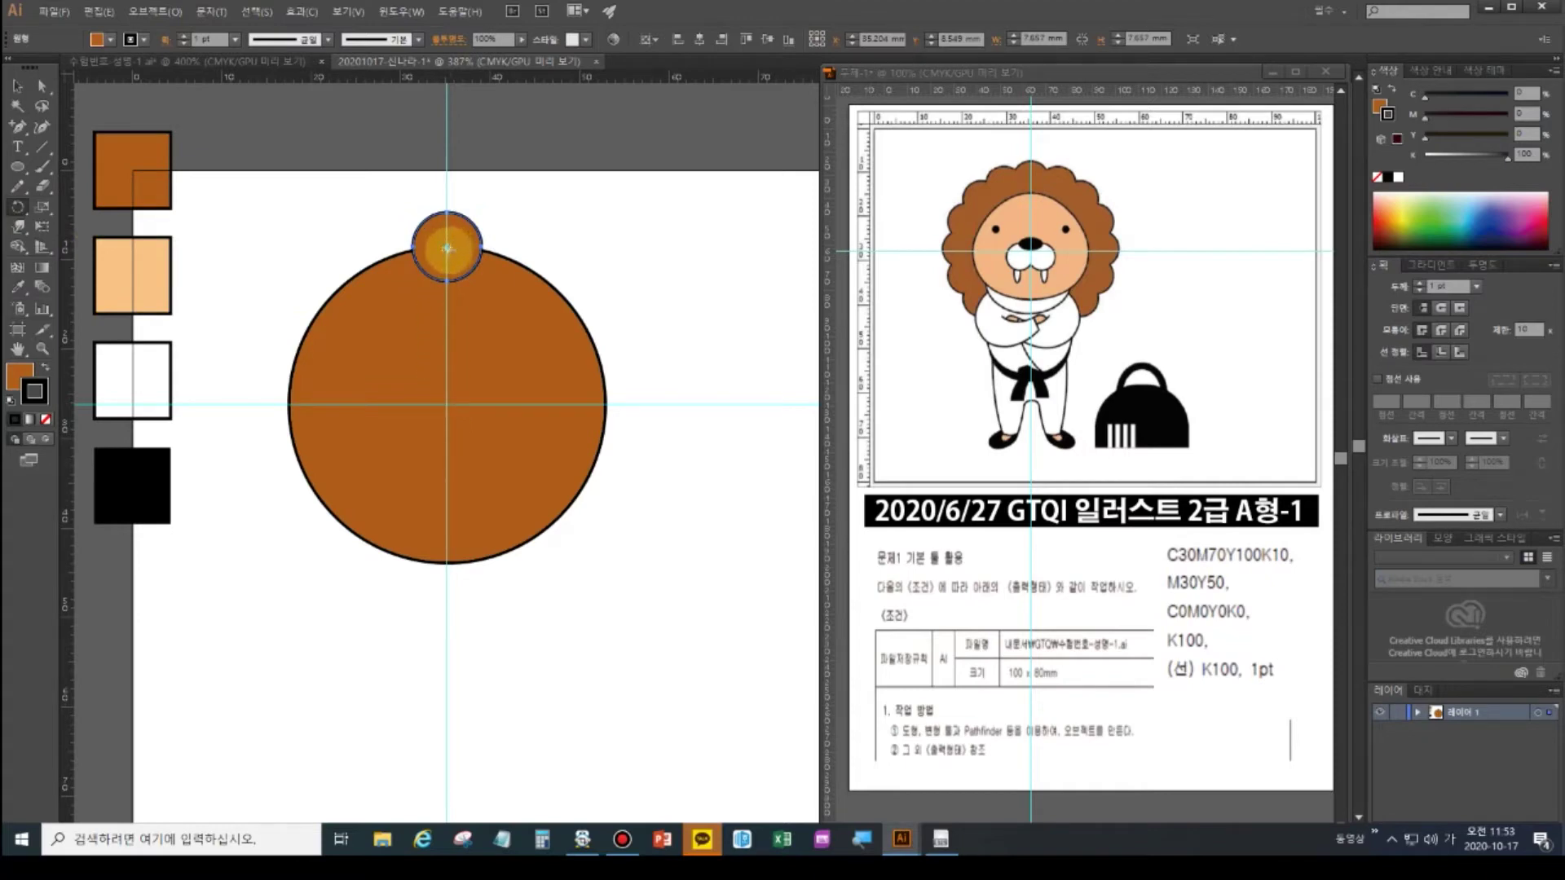
alt+click(447, 404)
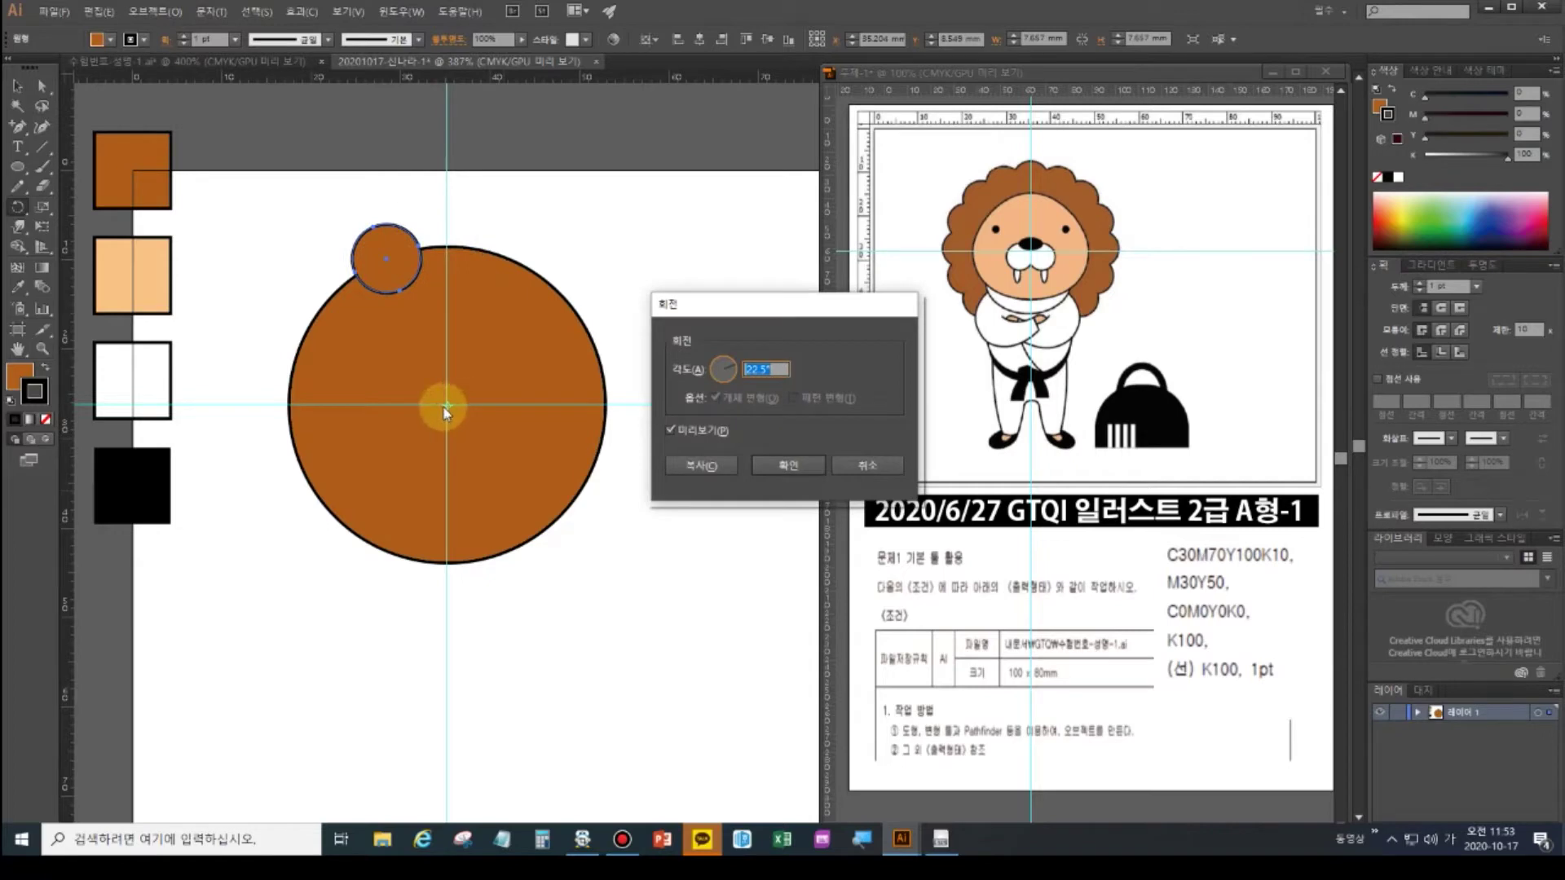
click(697, 466)
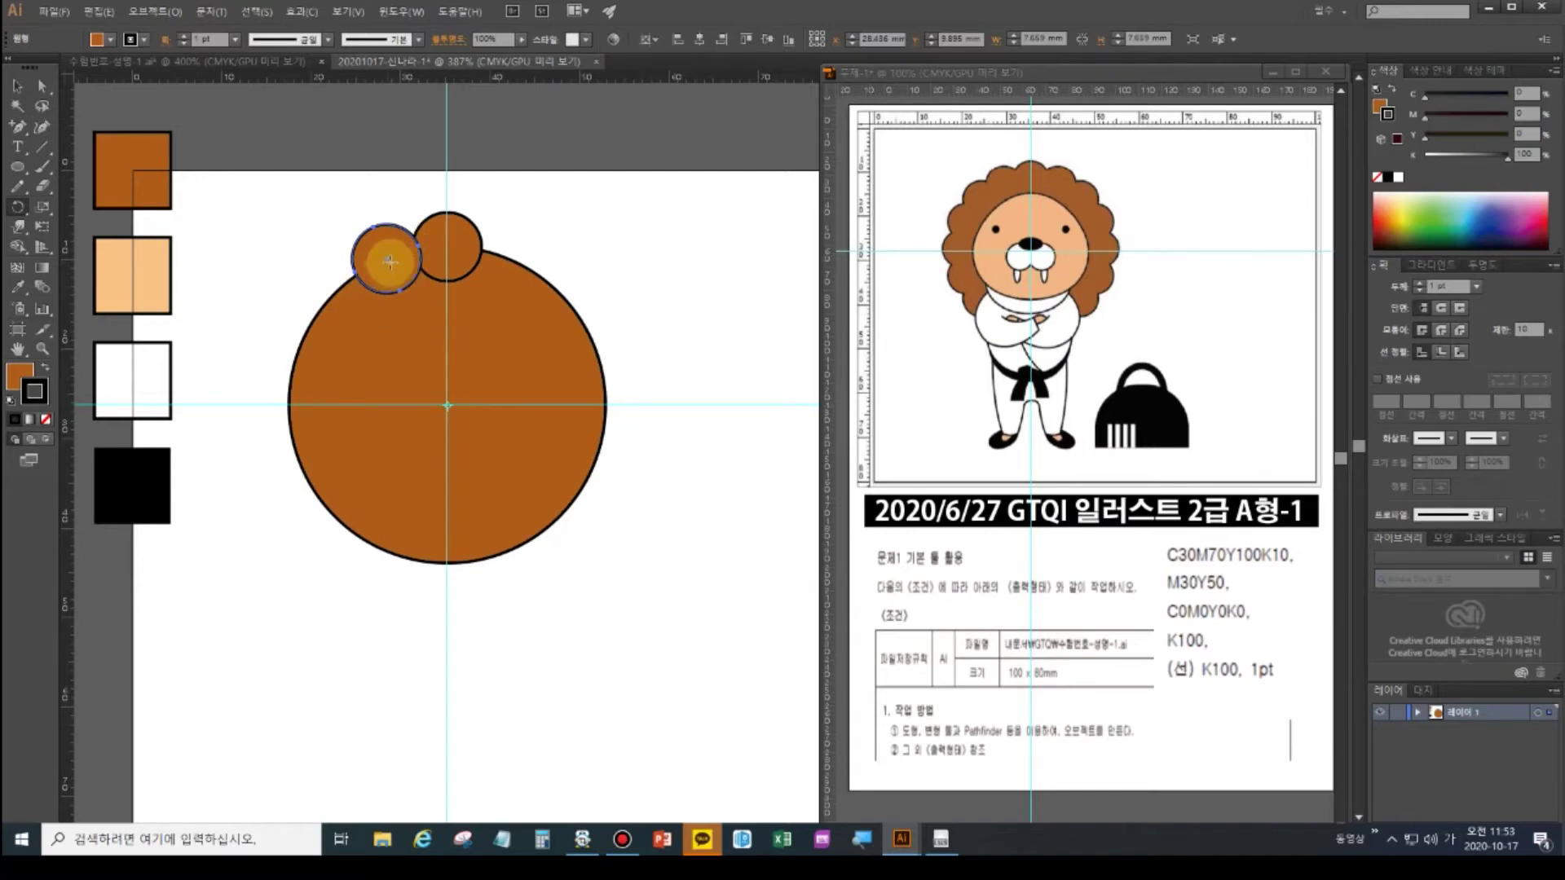
key(Delete)
- Move the small brown circle straight down about 1.4 mm so it sits deeper over the large circle's upper edge
click(17, 86)
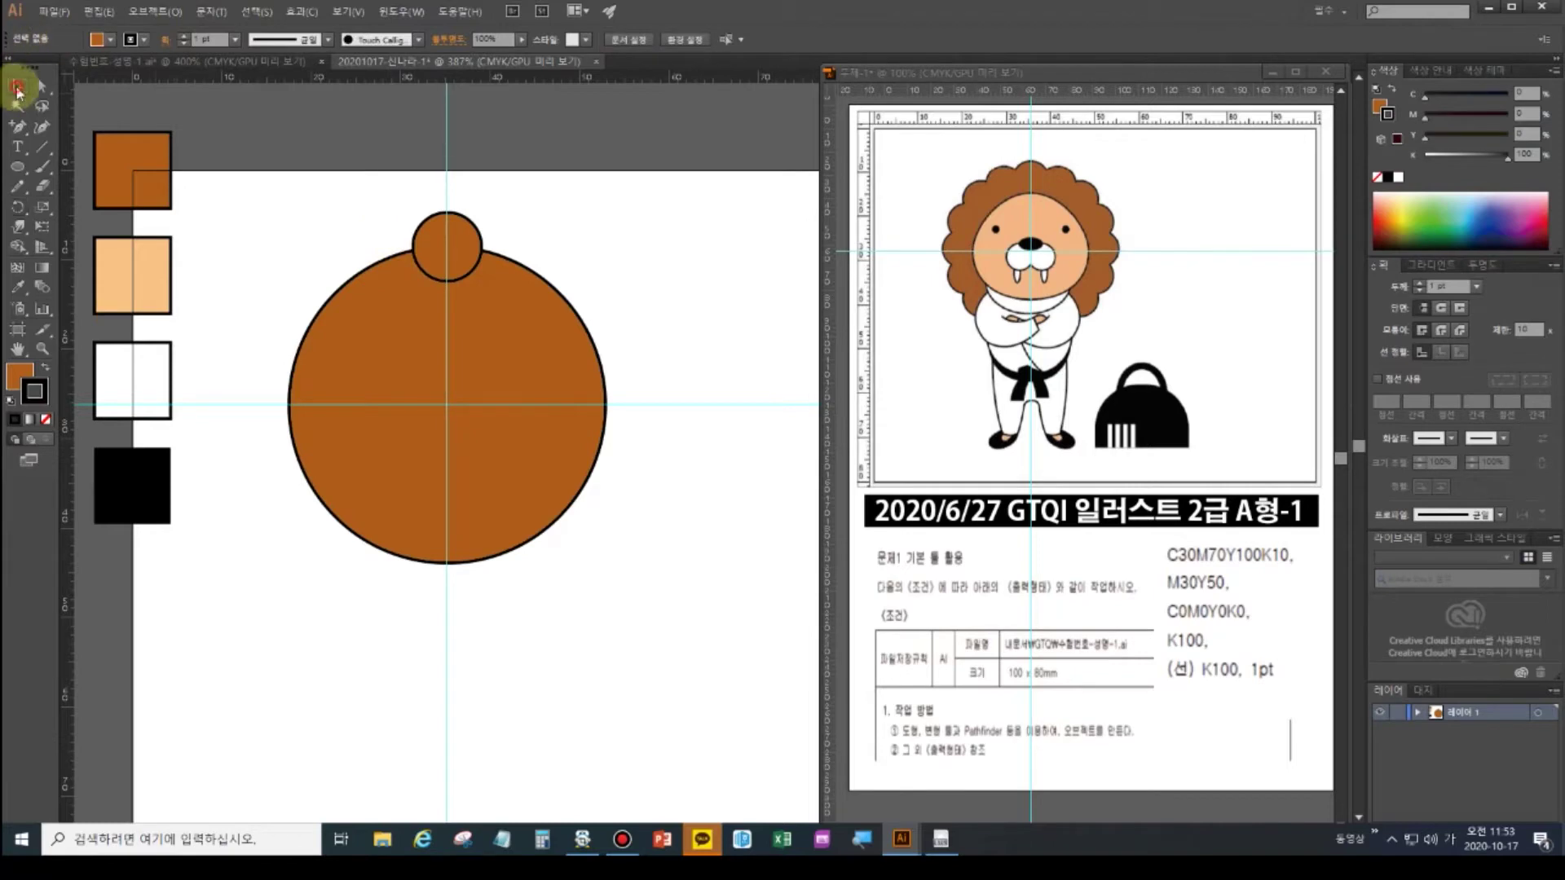
click(469, 233)
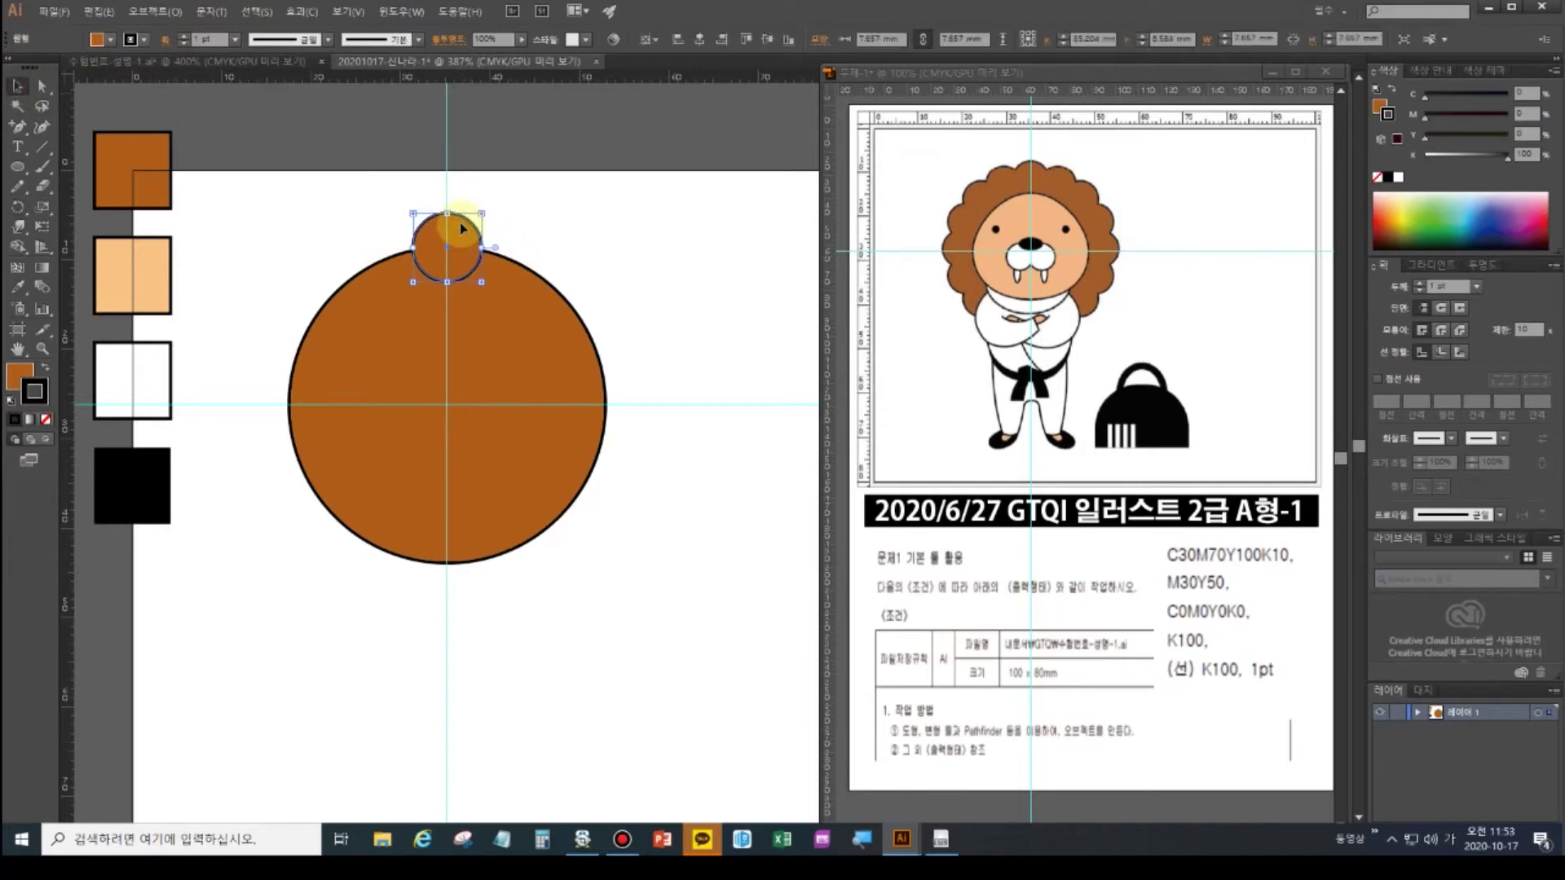
key(Down)
key(Down)
key(Down)
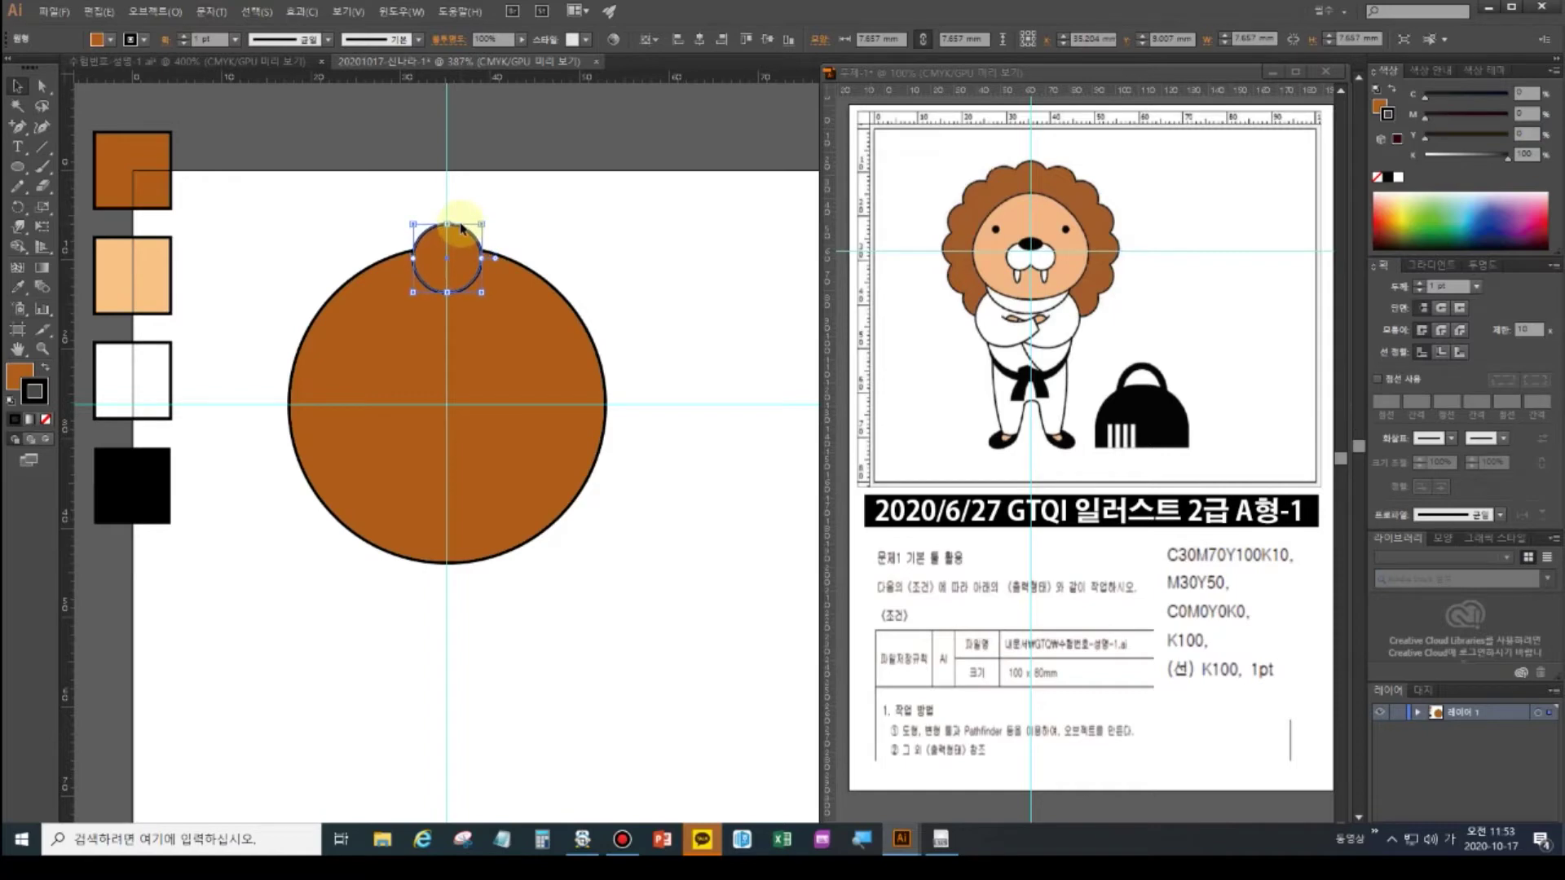
drag(419, 244, 427, 247)
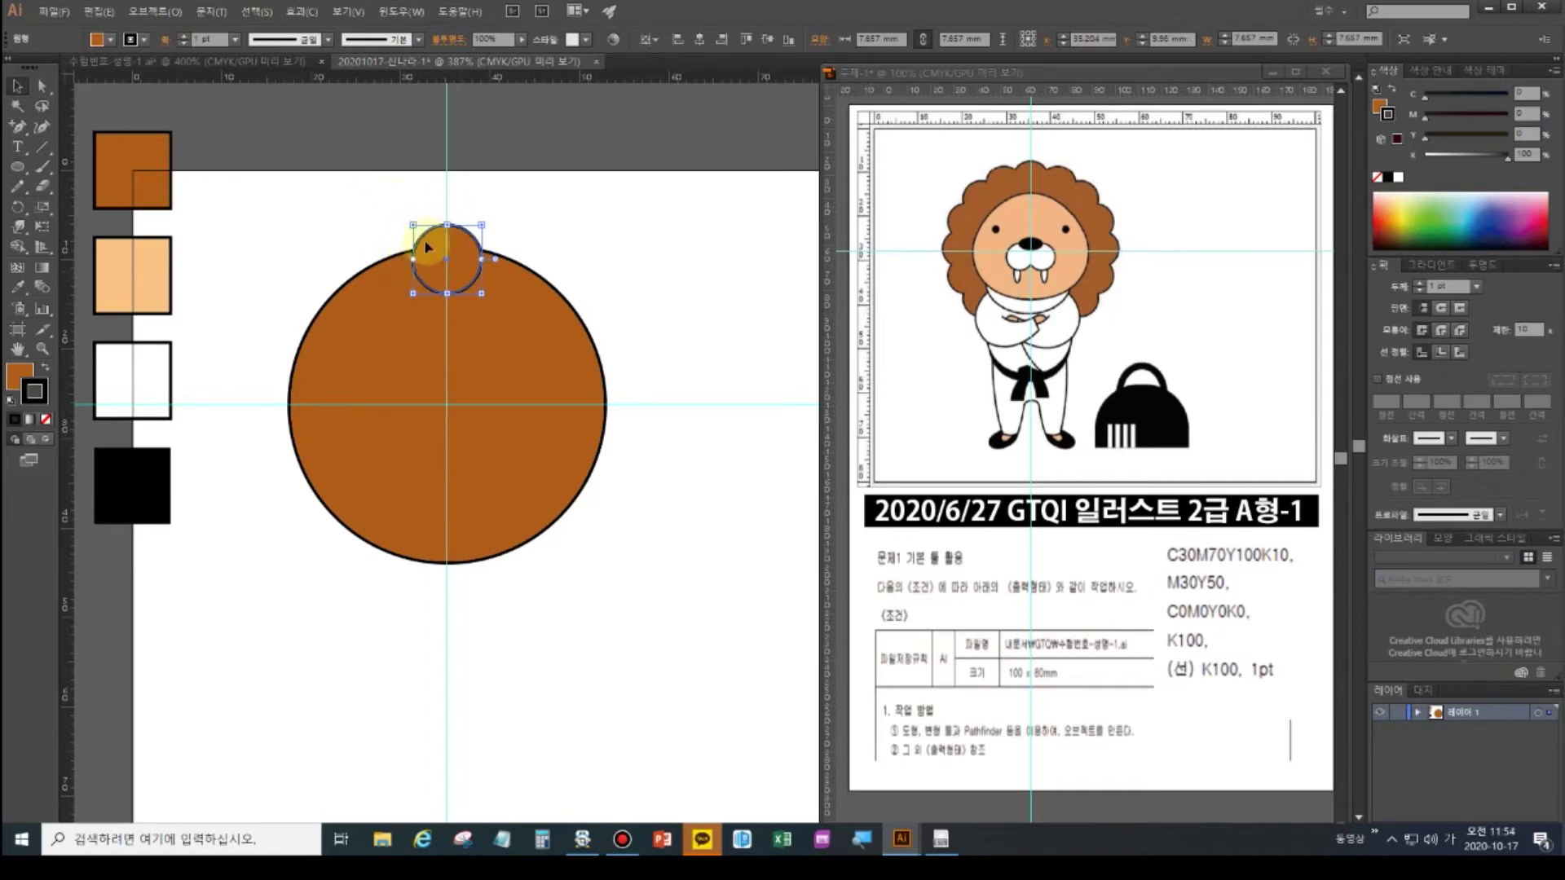
- Rotate a copy of the small circle by 22.5° around the intersection of the guides
click(24, 209)
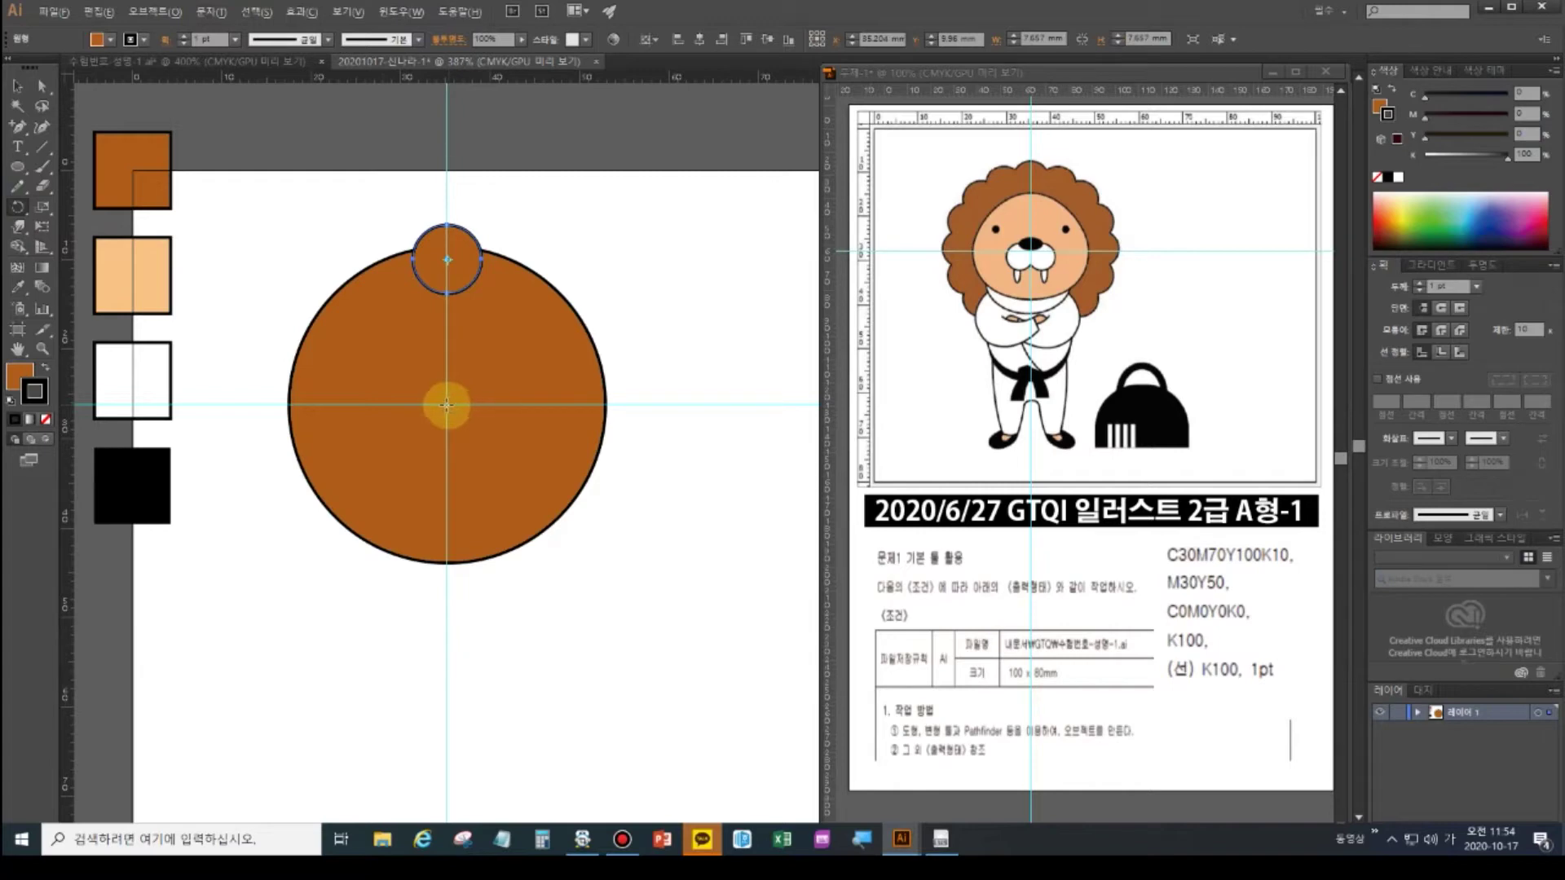
alt+click(445, 405)
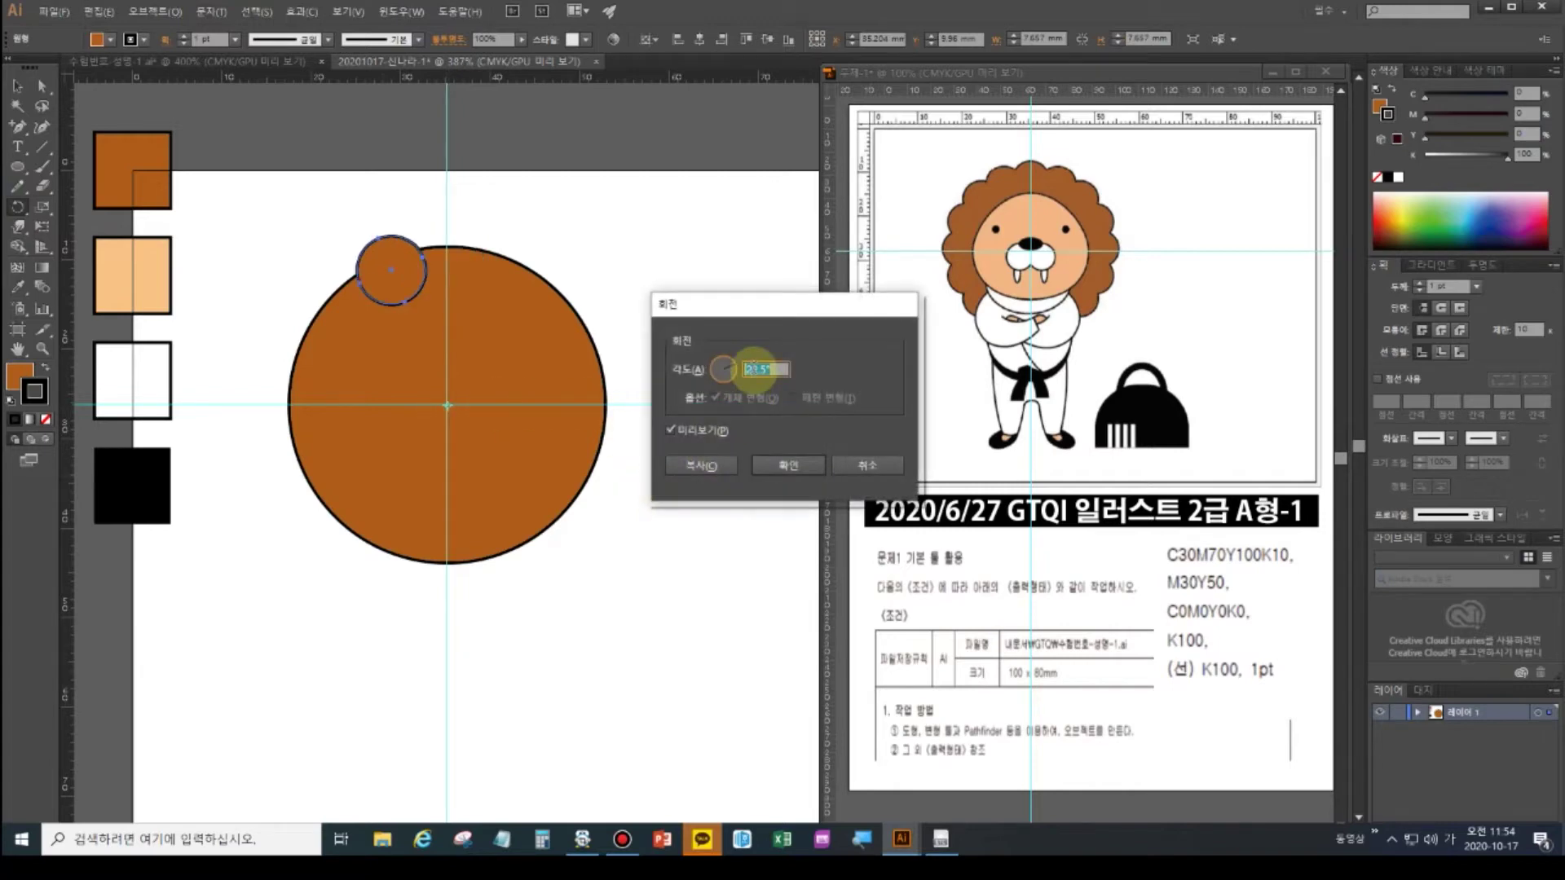
click(710, 471)
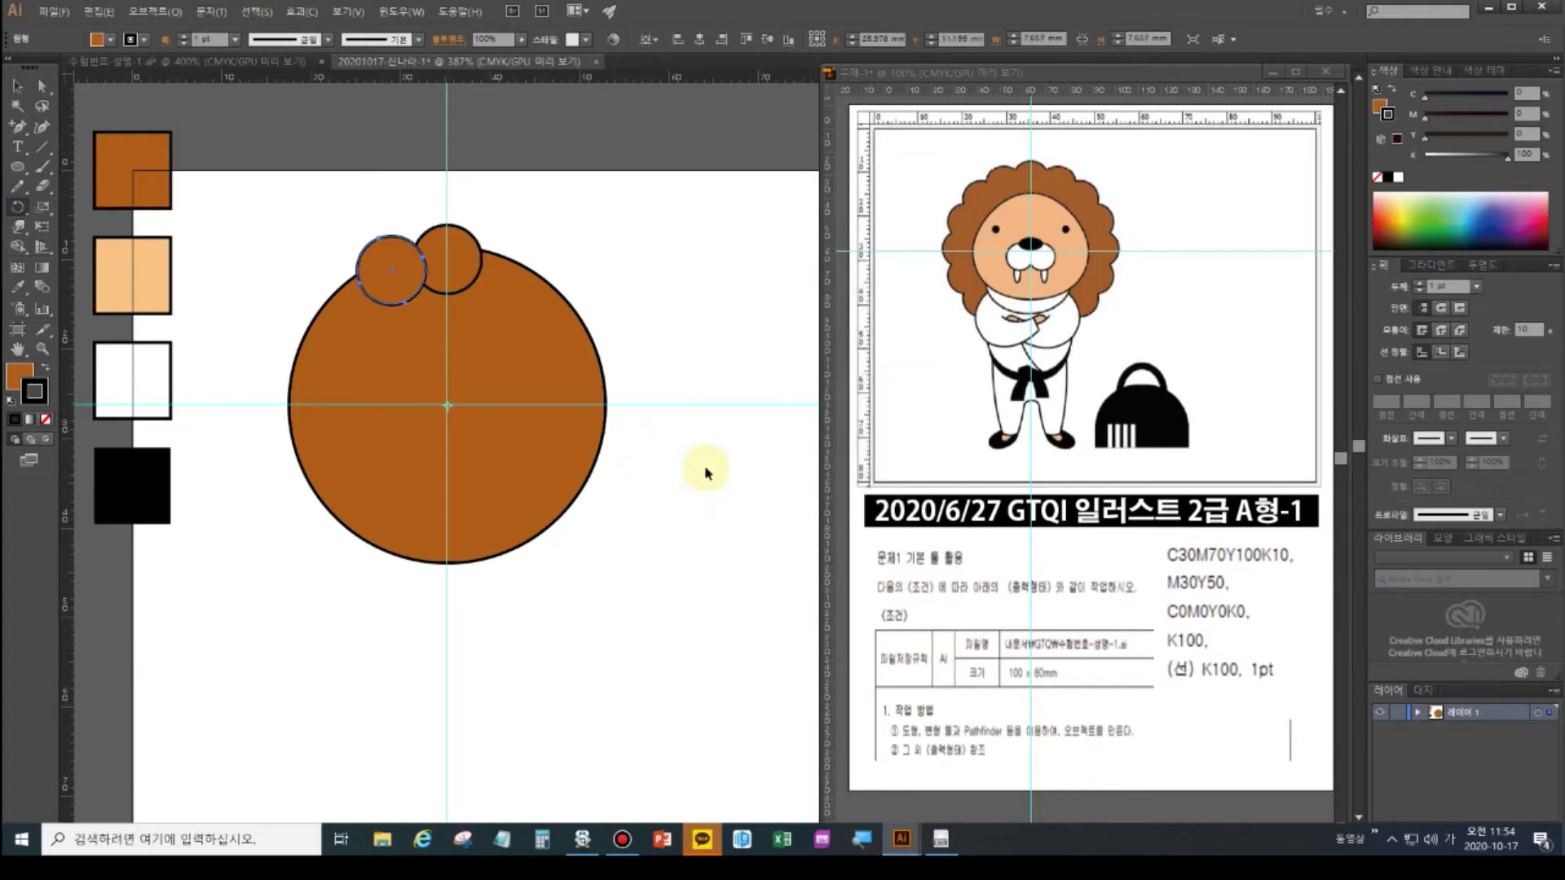
- Repeat the rotated copy until 16 small circles ring the large circle completely
key(ctrl+d)
key(ctrl+d)
key(ctrl+d)
key(ctrl+d)
key(ctrl+d)
key(ctrl+d)
key(ctrl+d)
key(ctrl+d)
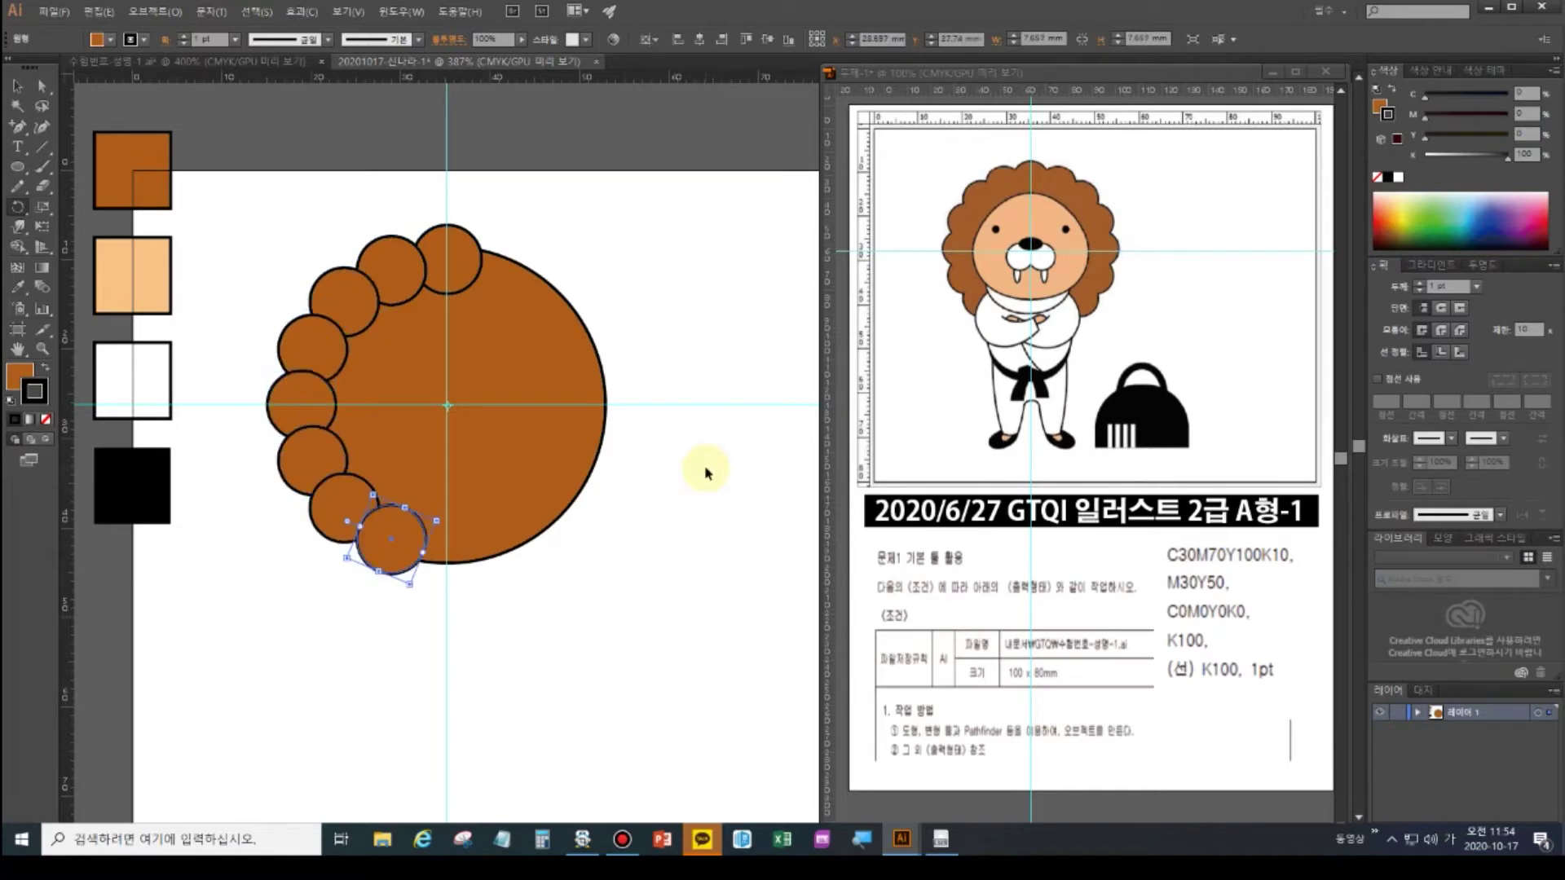
key(ctrl+d)
key(ctrl+d)
key(ctrl+d)
key(ctrl+d)
key(ctrl+d)
key(ctrl+d)
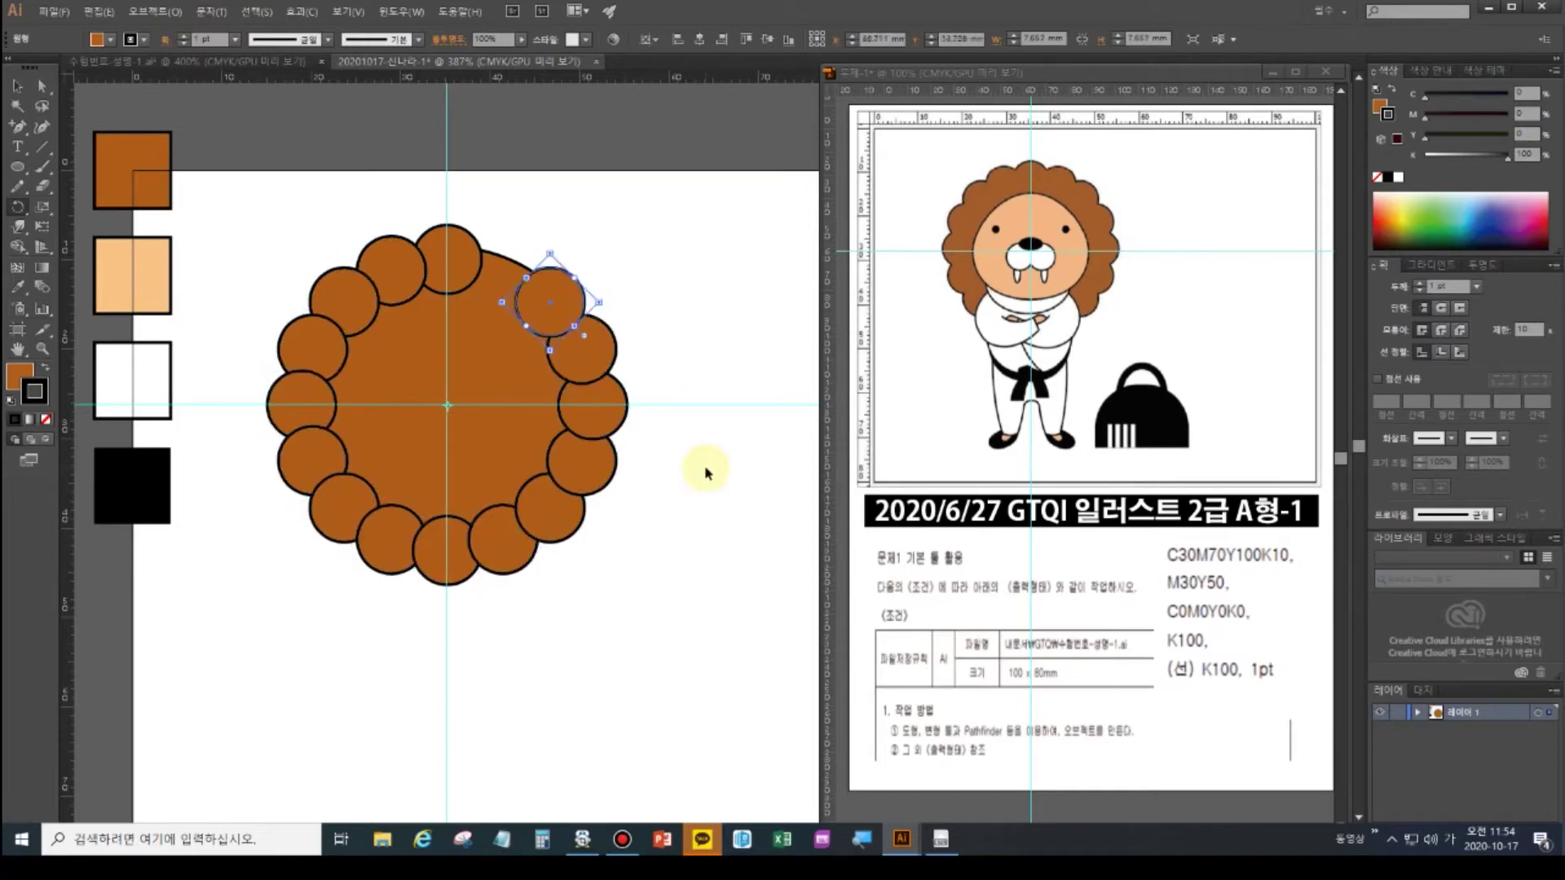
key(r)
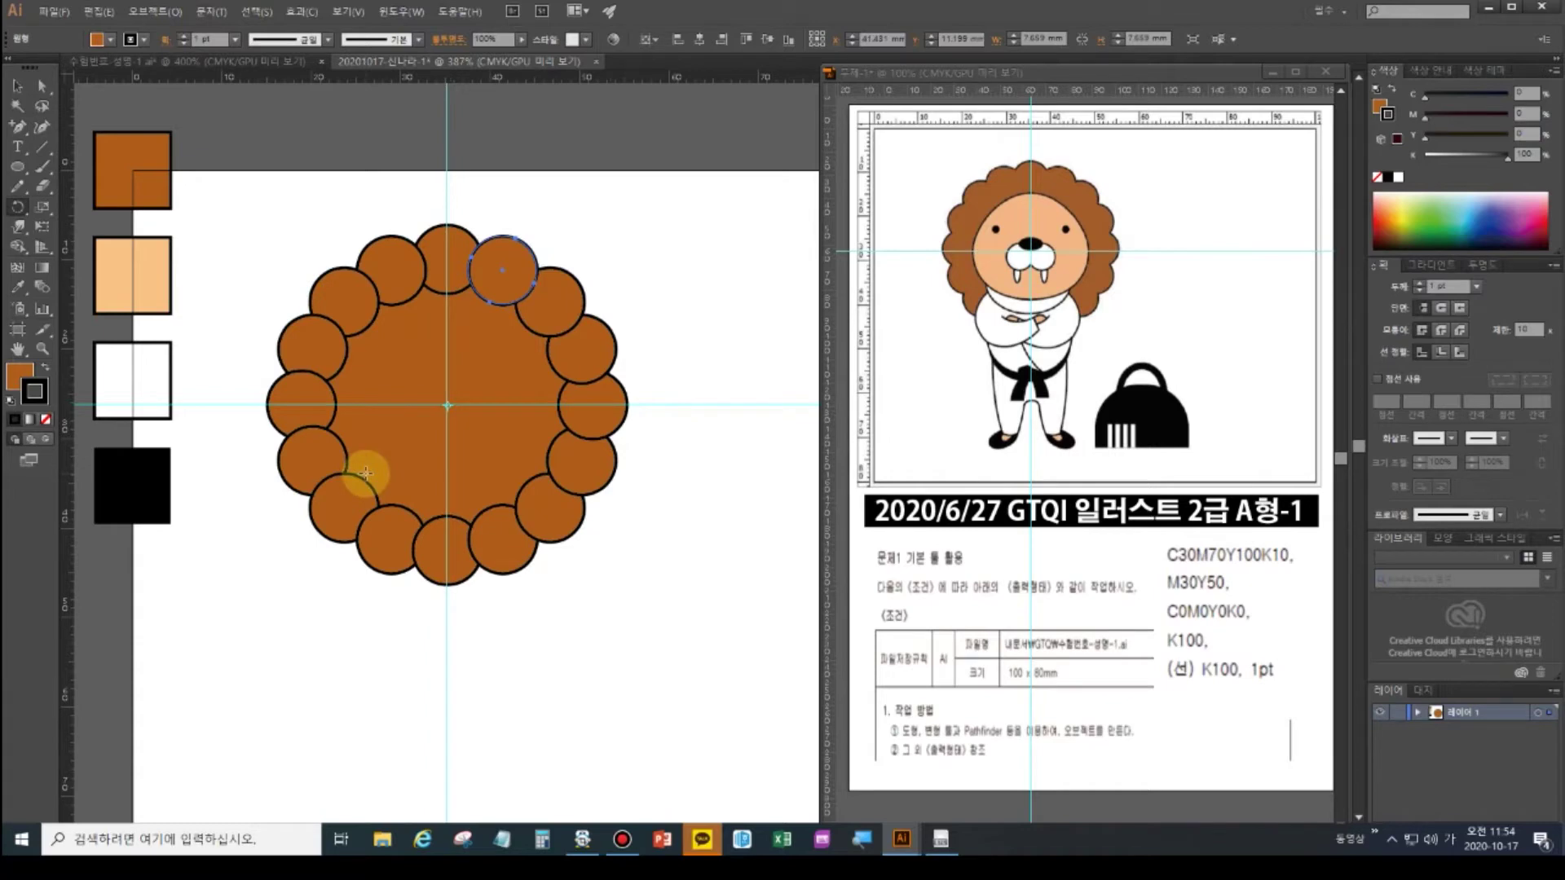
- Try uniting the large circle and all small circles with Pathfinder, and undo the merge
click(17, 86)
drag(260, 190, 665, 599)
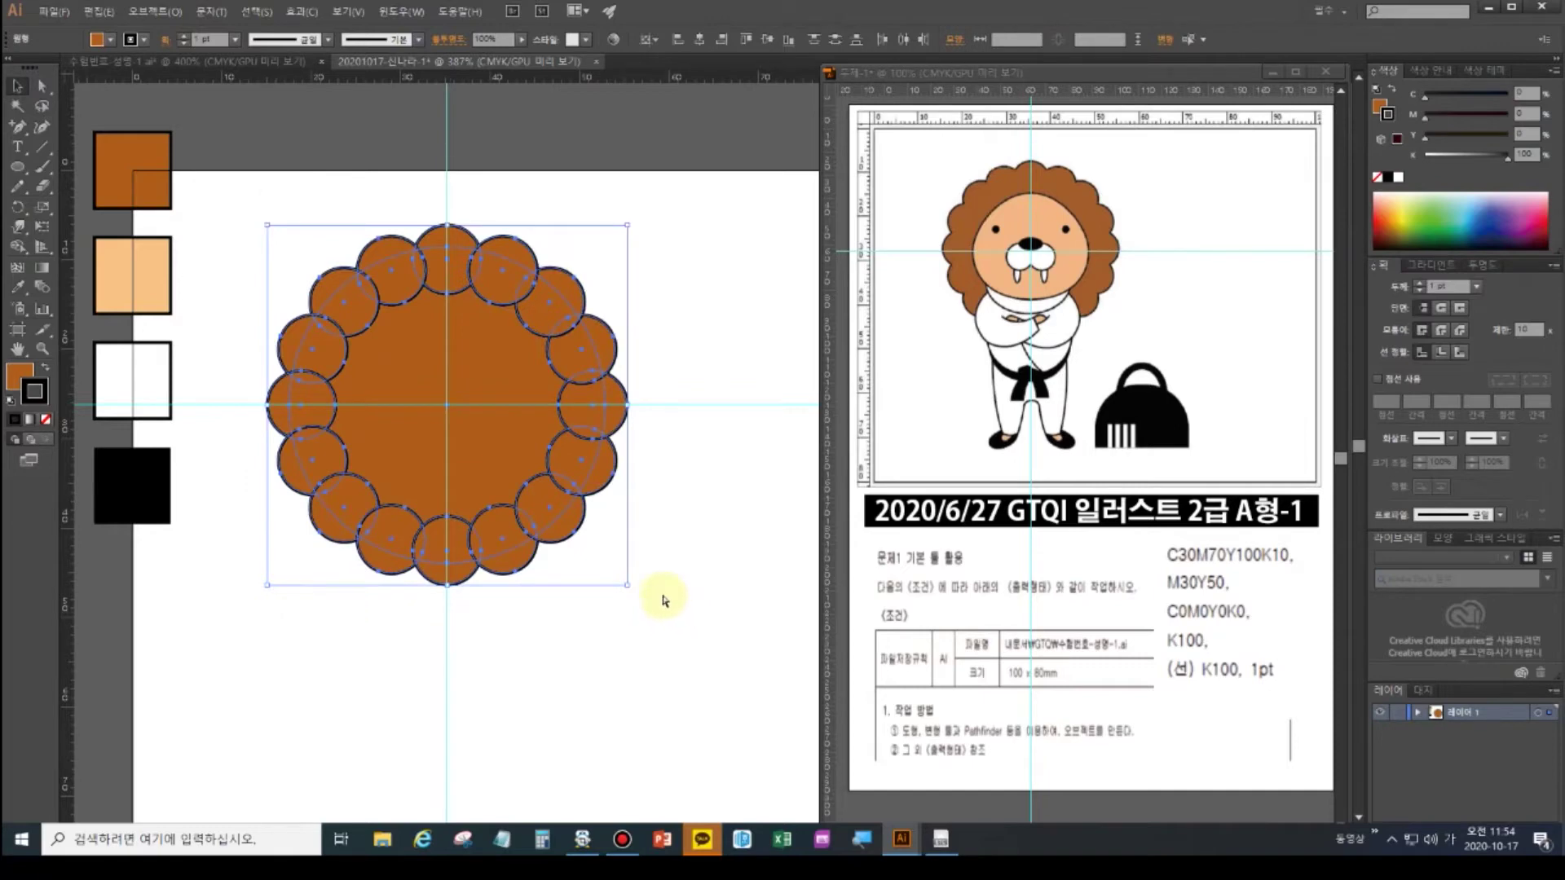
key(shift+ctrl+F9)
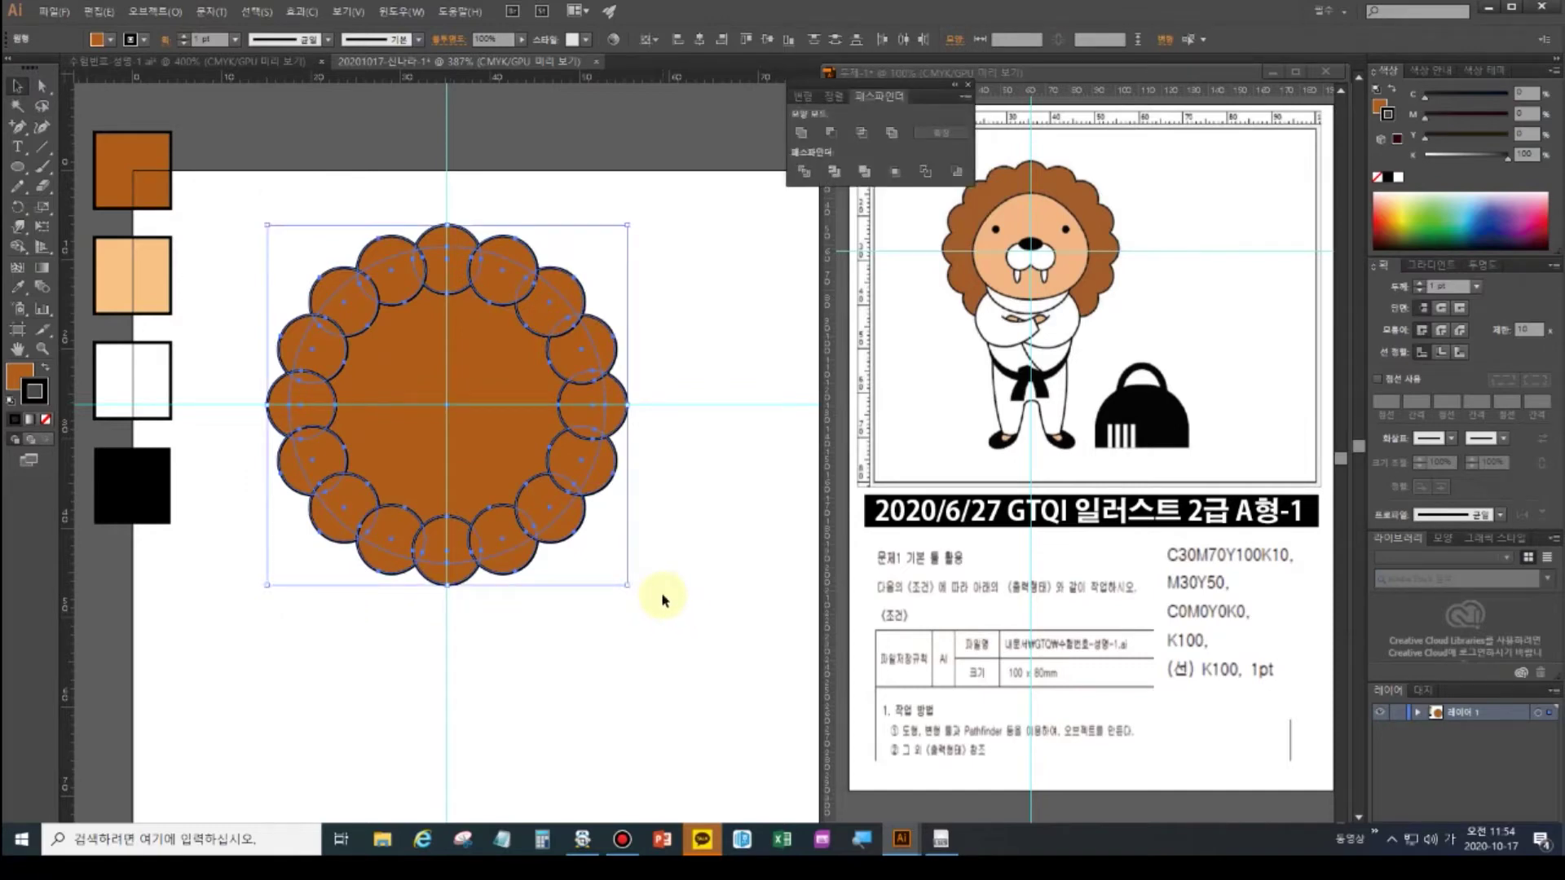
click(801, 133)
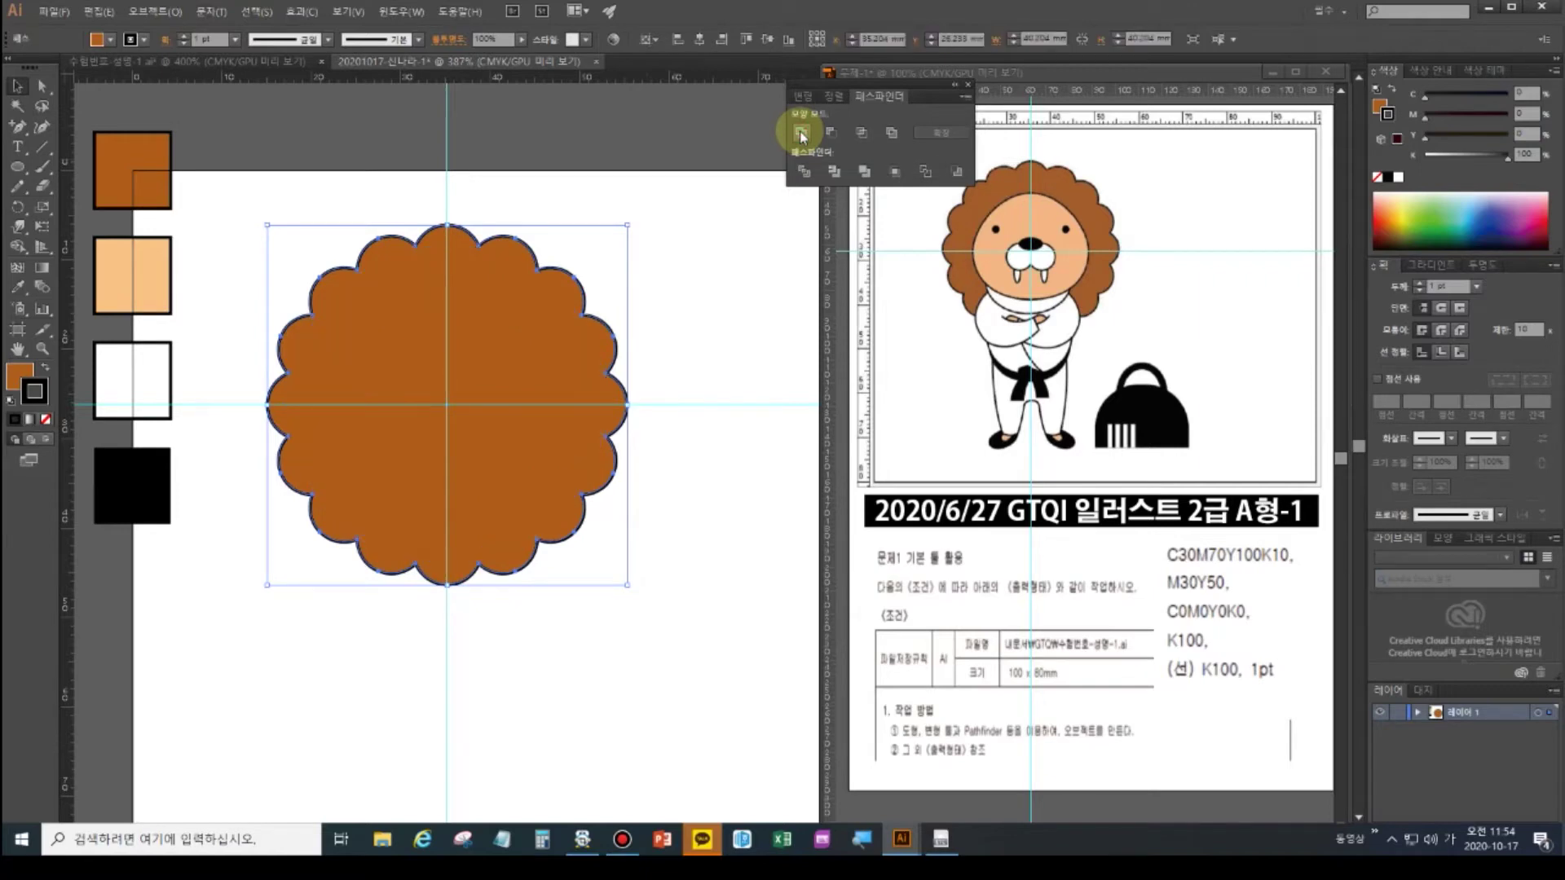
key(ctrl+z)
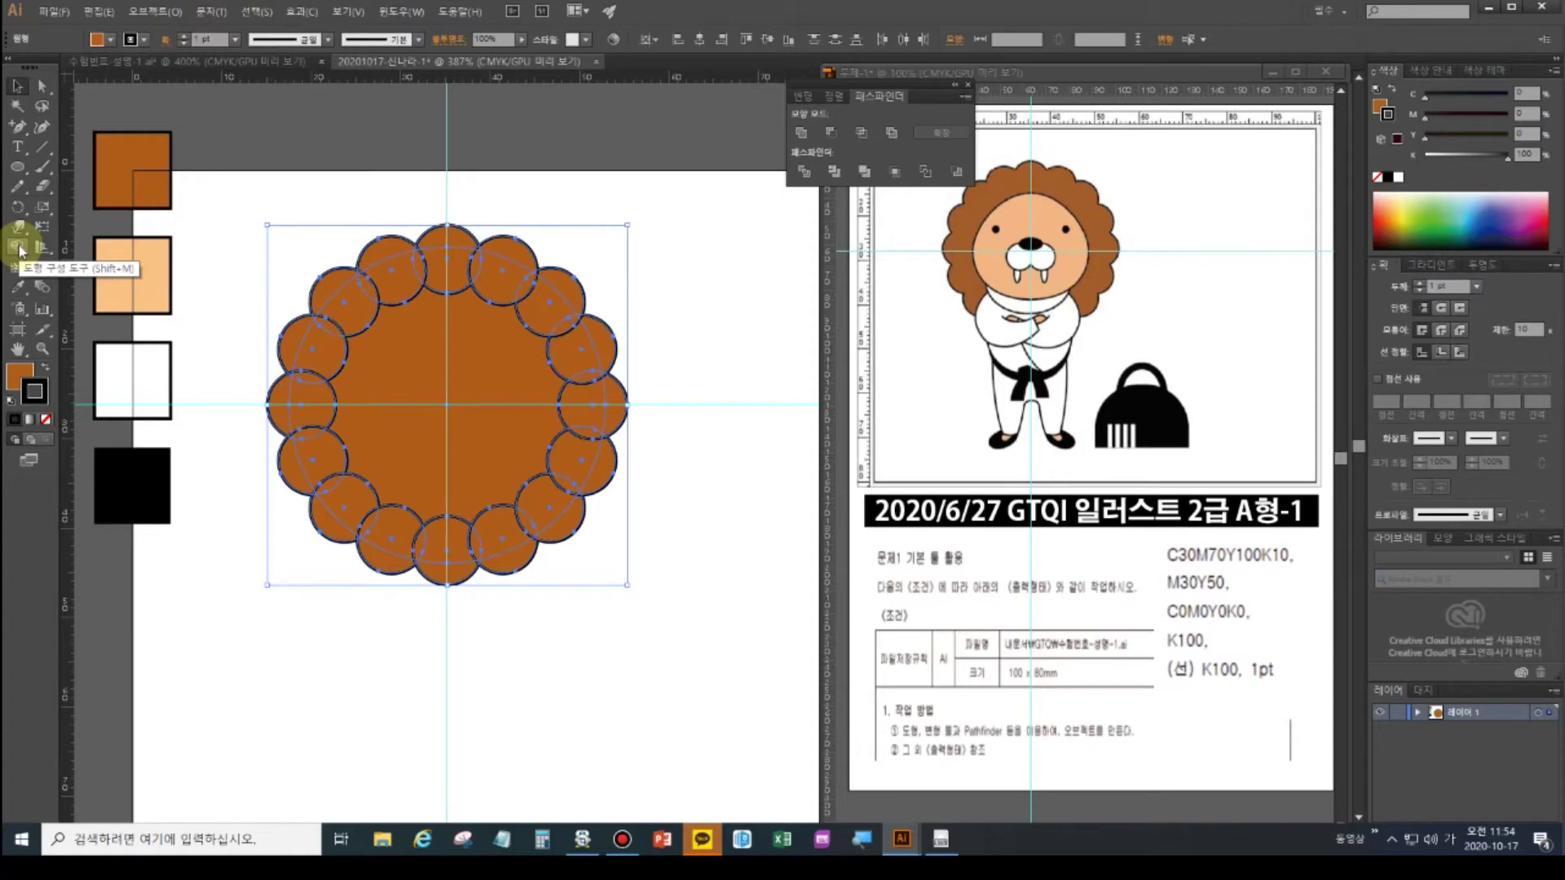
- Merge the overlapping regions of the small circles with the large circle using the Shape Builder tool
click(20, 248)
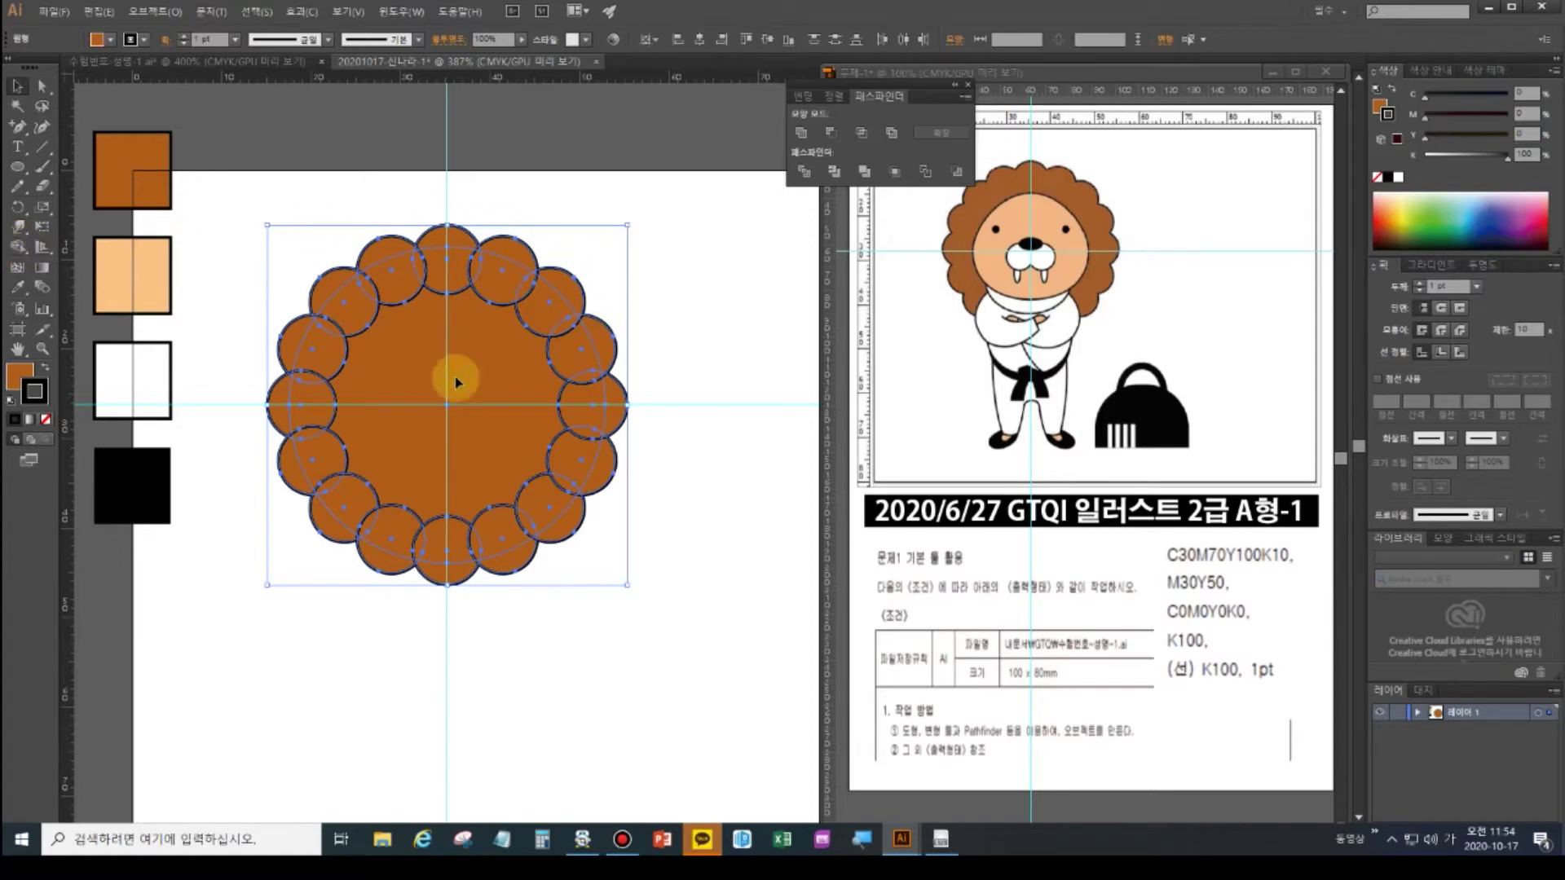
click(20, 248)
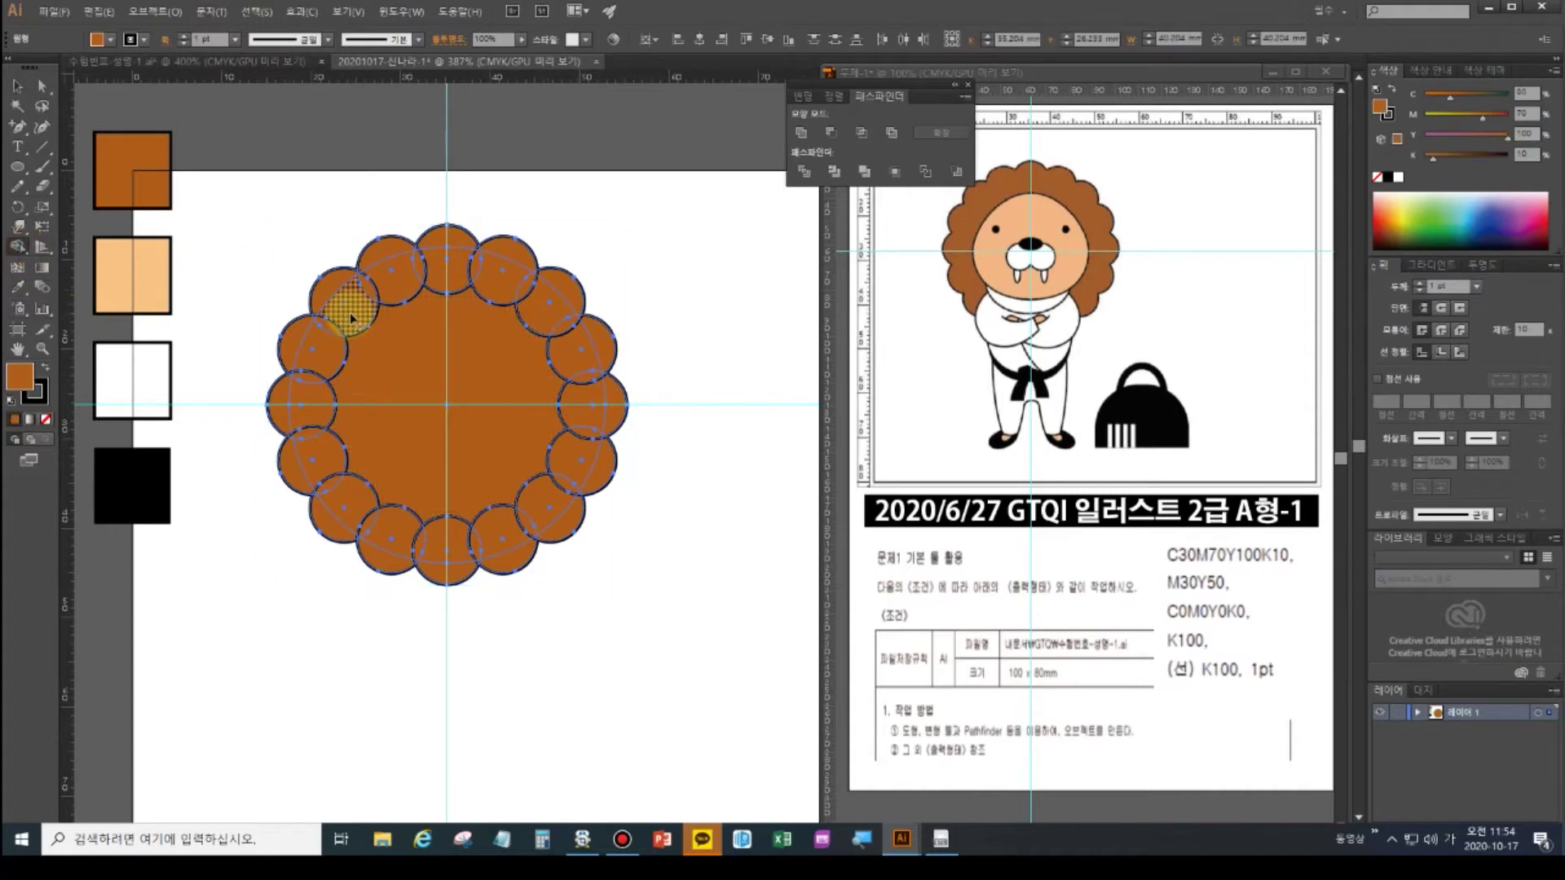
click(353, 318)
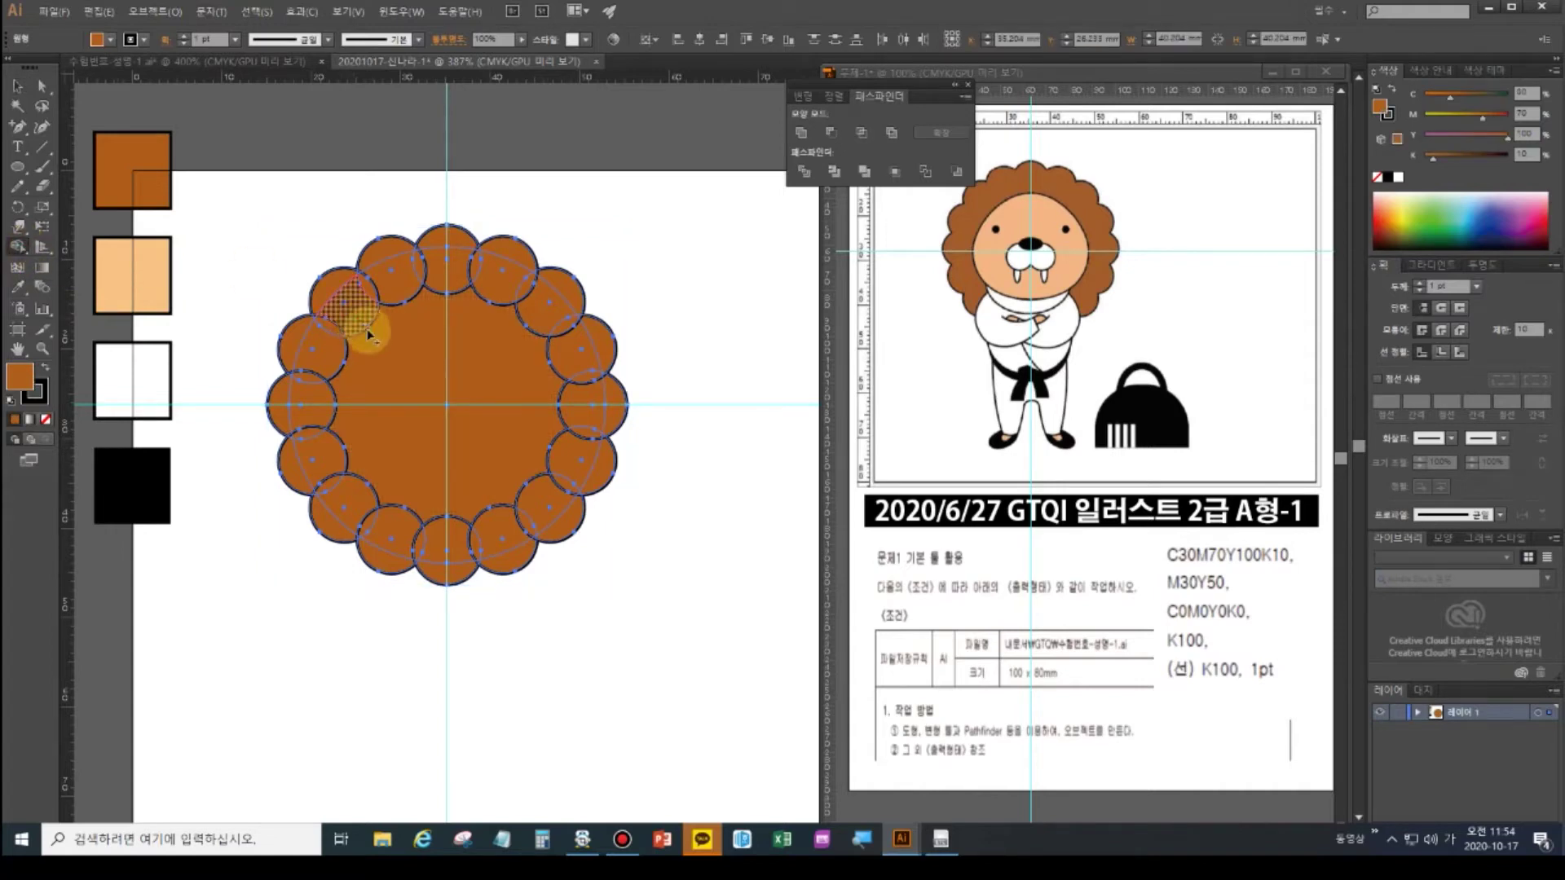
click(394, 364)
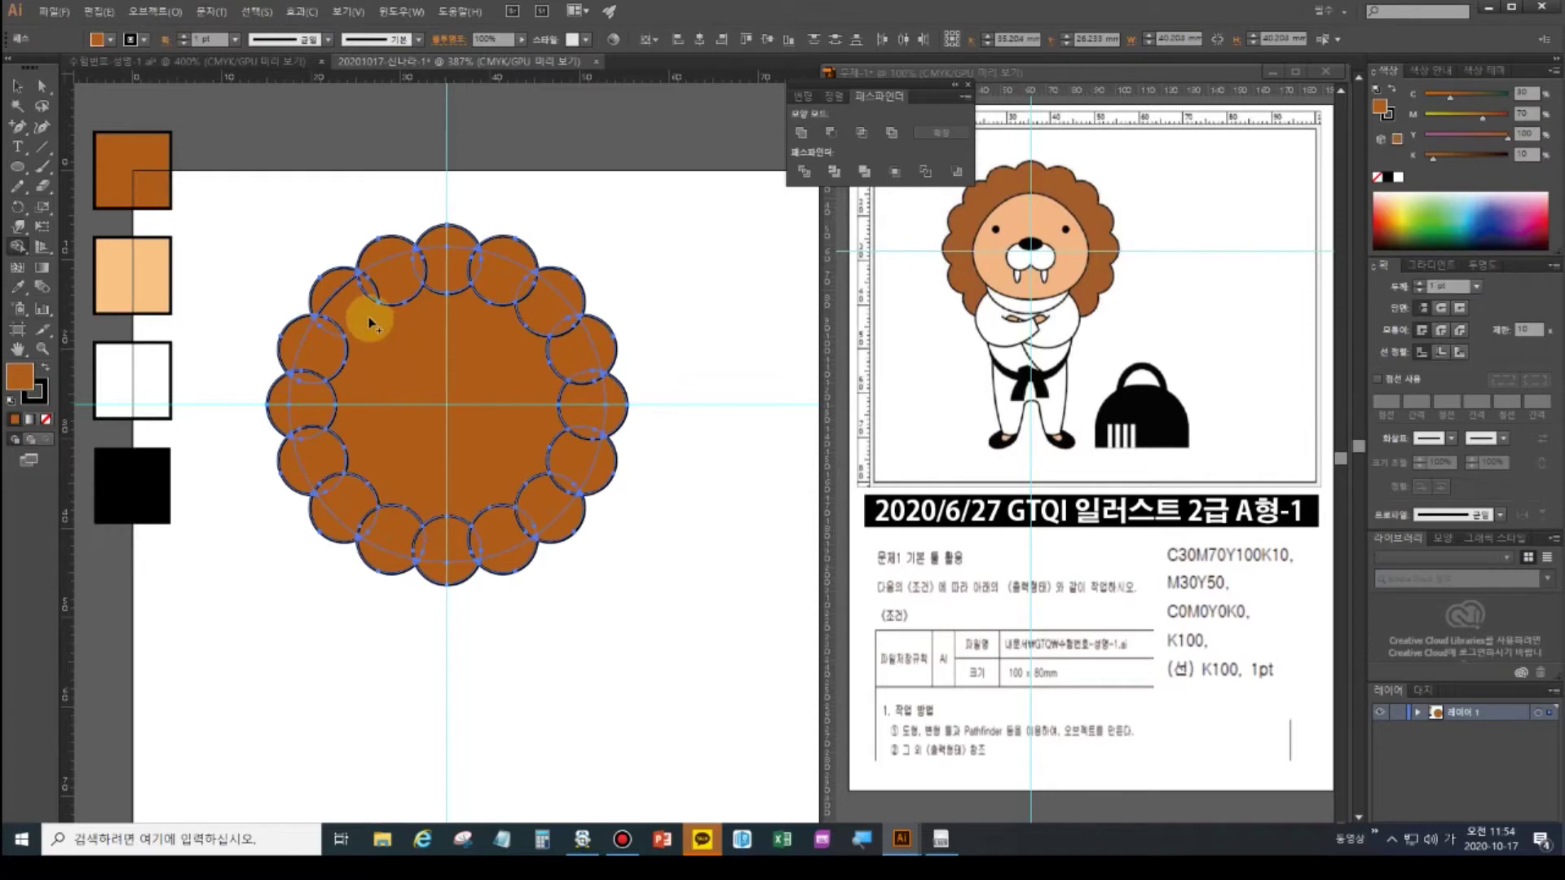
click(408, 311)
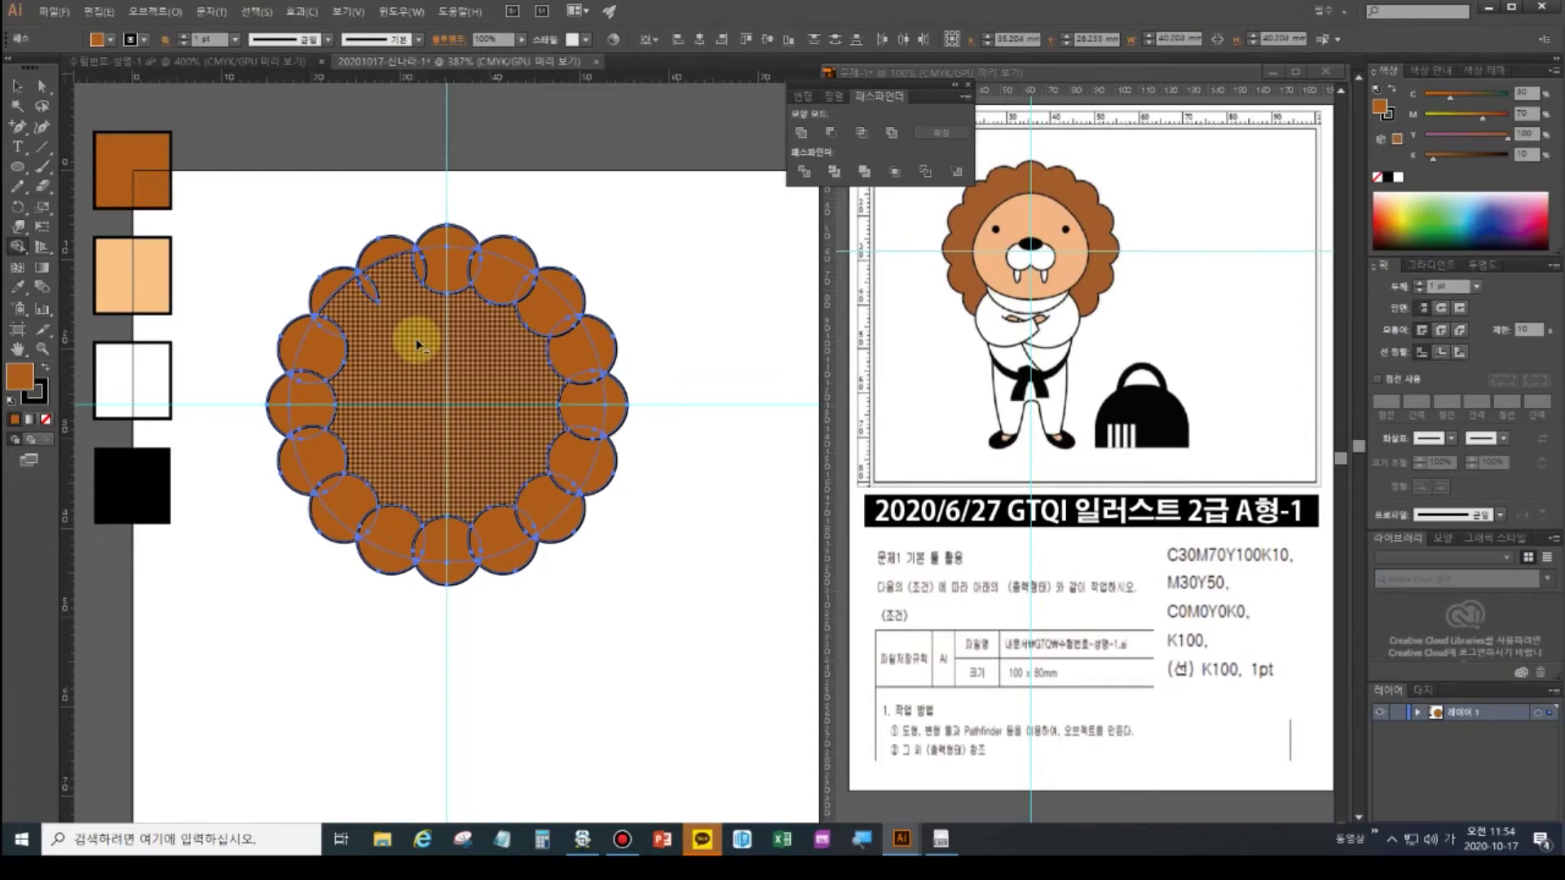
mouse_move(448, 252)
mouse_down()
mouse_move(441, 336)
mouse_move(468, 300)
mouse_up()
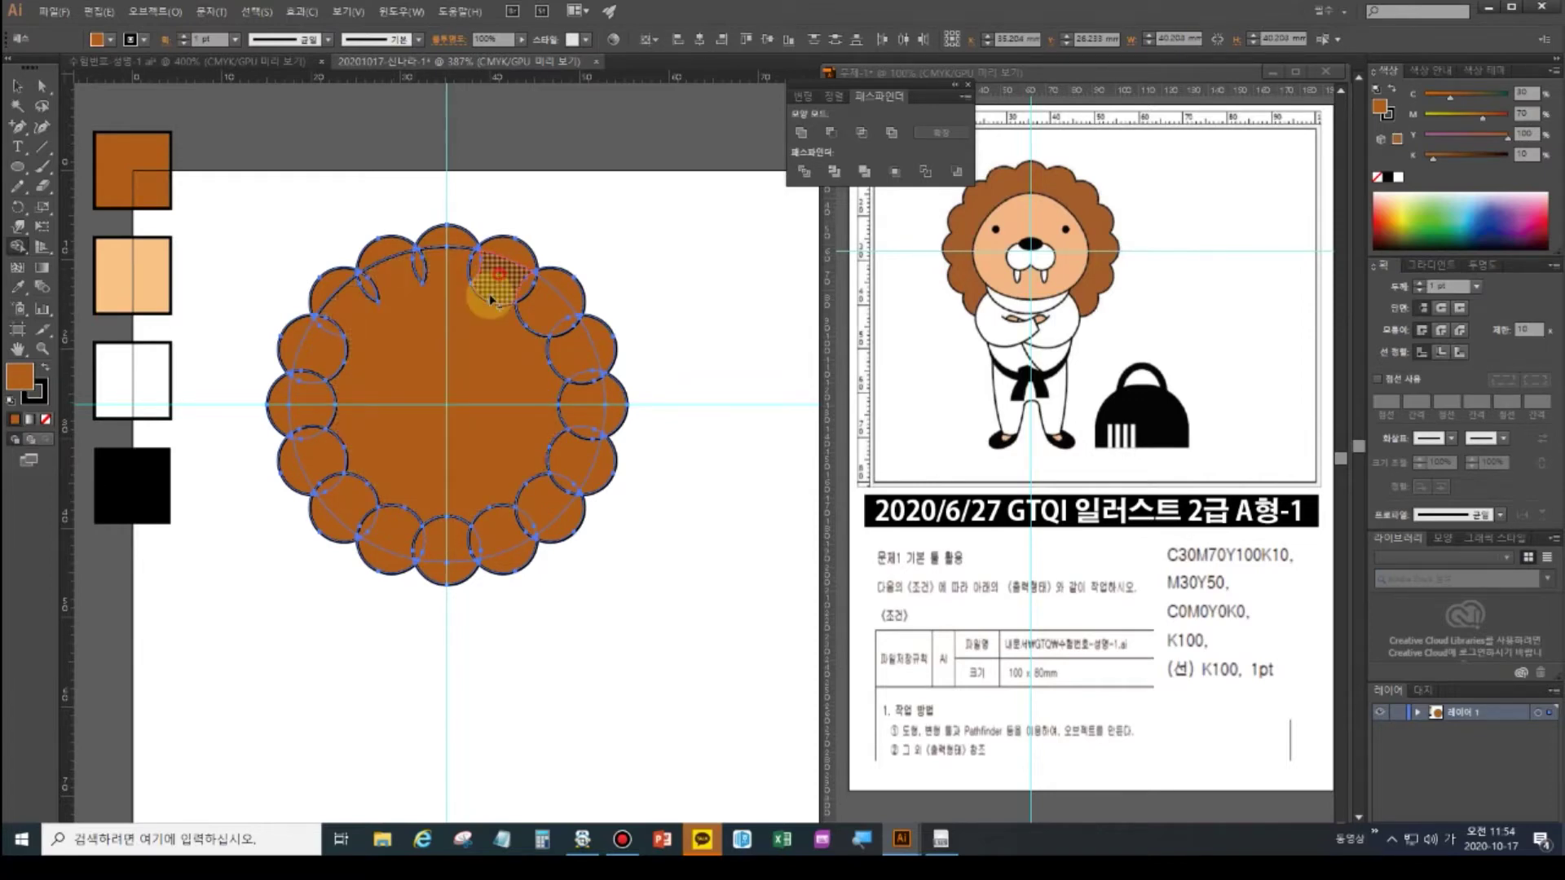
click(545, 318)
click(310, 398)
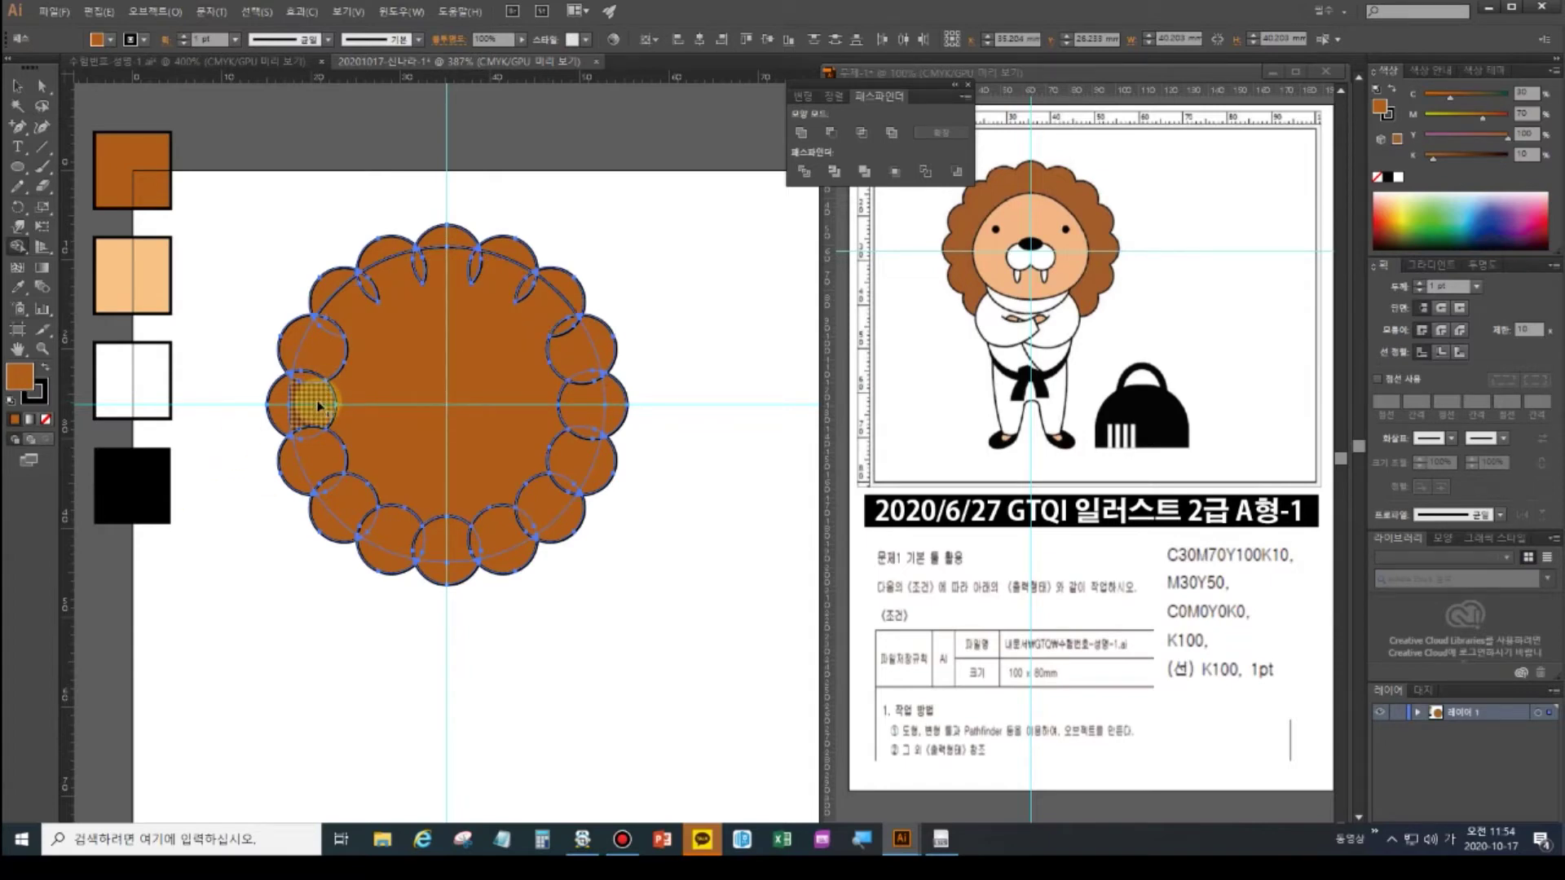
mouse_move(336, 514)
mouse_down()
mouse_move(306, 422)
mouse_move(314, 329)
mouse_move(353, 274)
mouse_move(462, 256)
mouse_move(526, 288)
mouse_move(578, 362)
mouse_move(579, 430)
mouse_move(550, 491)
mouse_move(471, 534)
mouse_move(390, 548)
mouse_move(311, 493)
mouse_move(300, 336)
mouse_move(285, 415)
mouse_move(386, 551)
mouse_move(500, 553)
mouse_move(577, 487)
mouse_move(560, 525)
mouse_move(402, 501)
mouse_up()
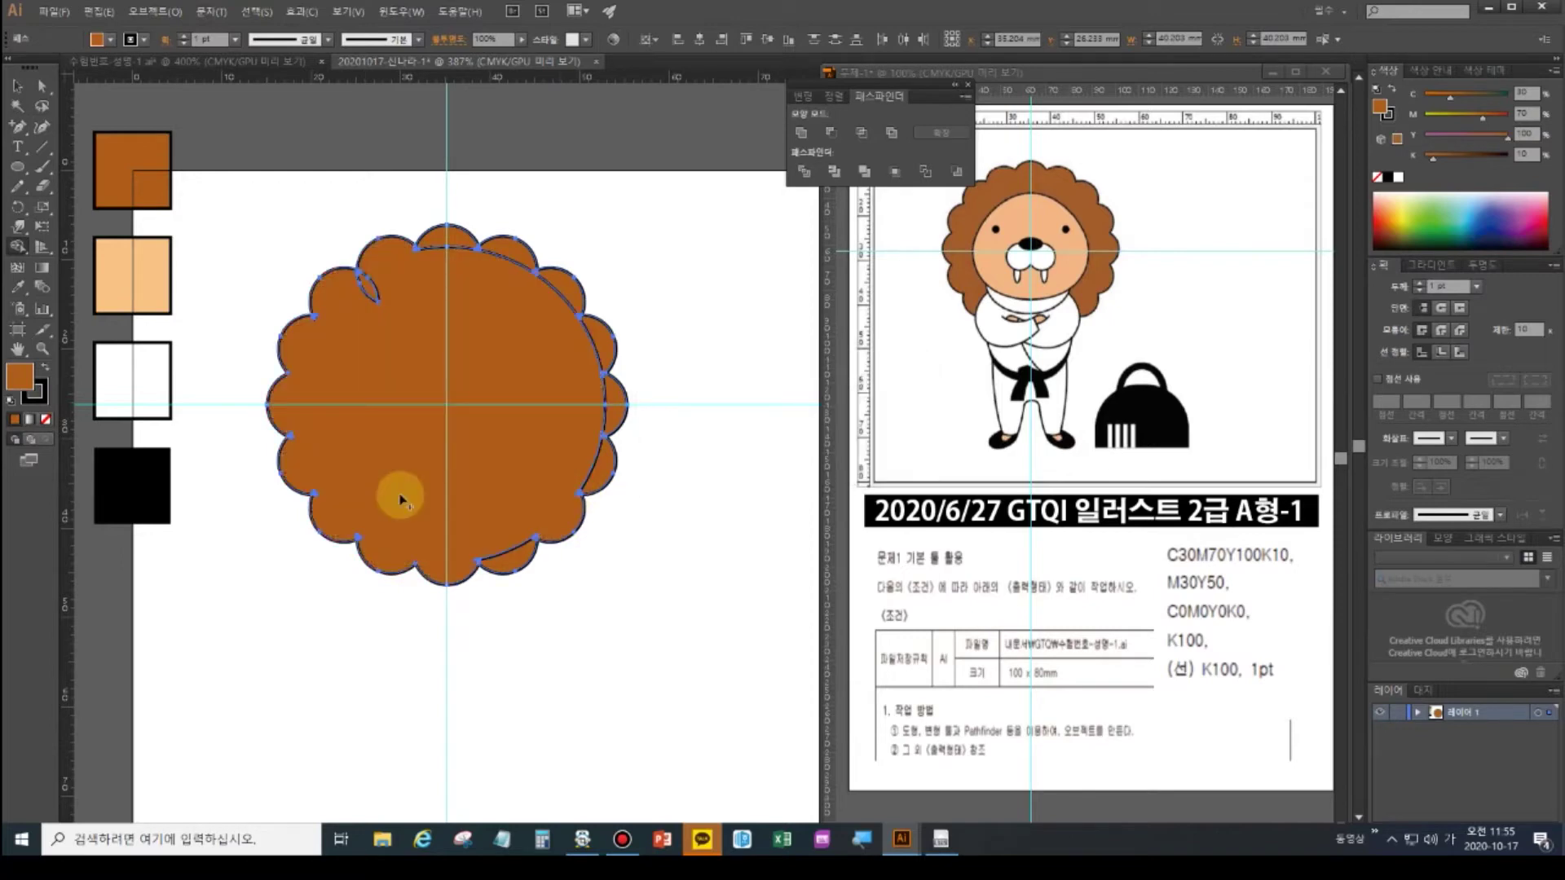
- Unite all remaining mane pieces into one scalloped shape with Pathfinder, and deselect it
click(18, 84)
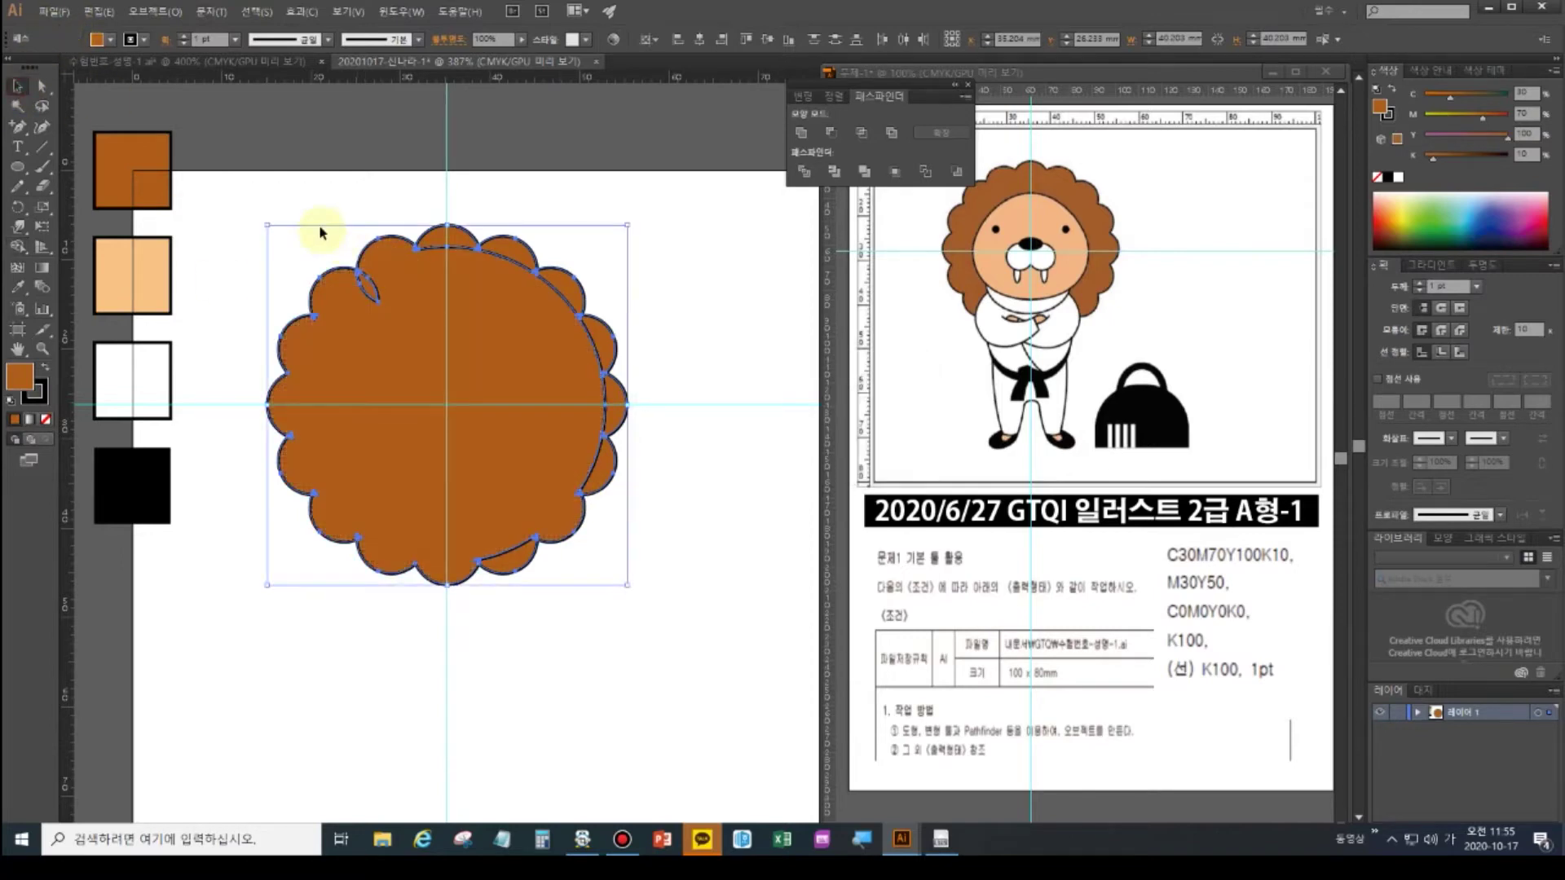
click(807, 131)
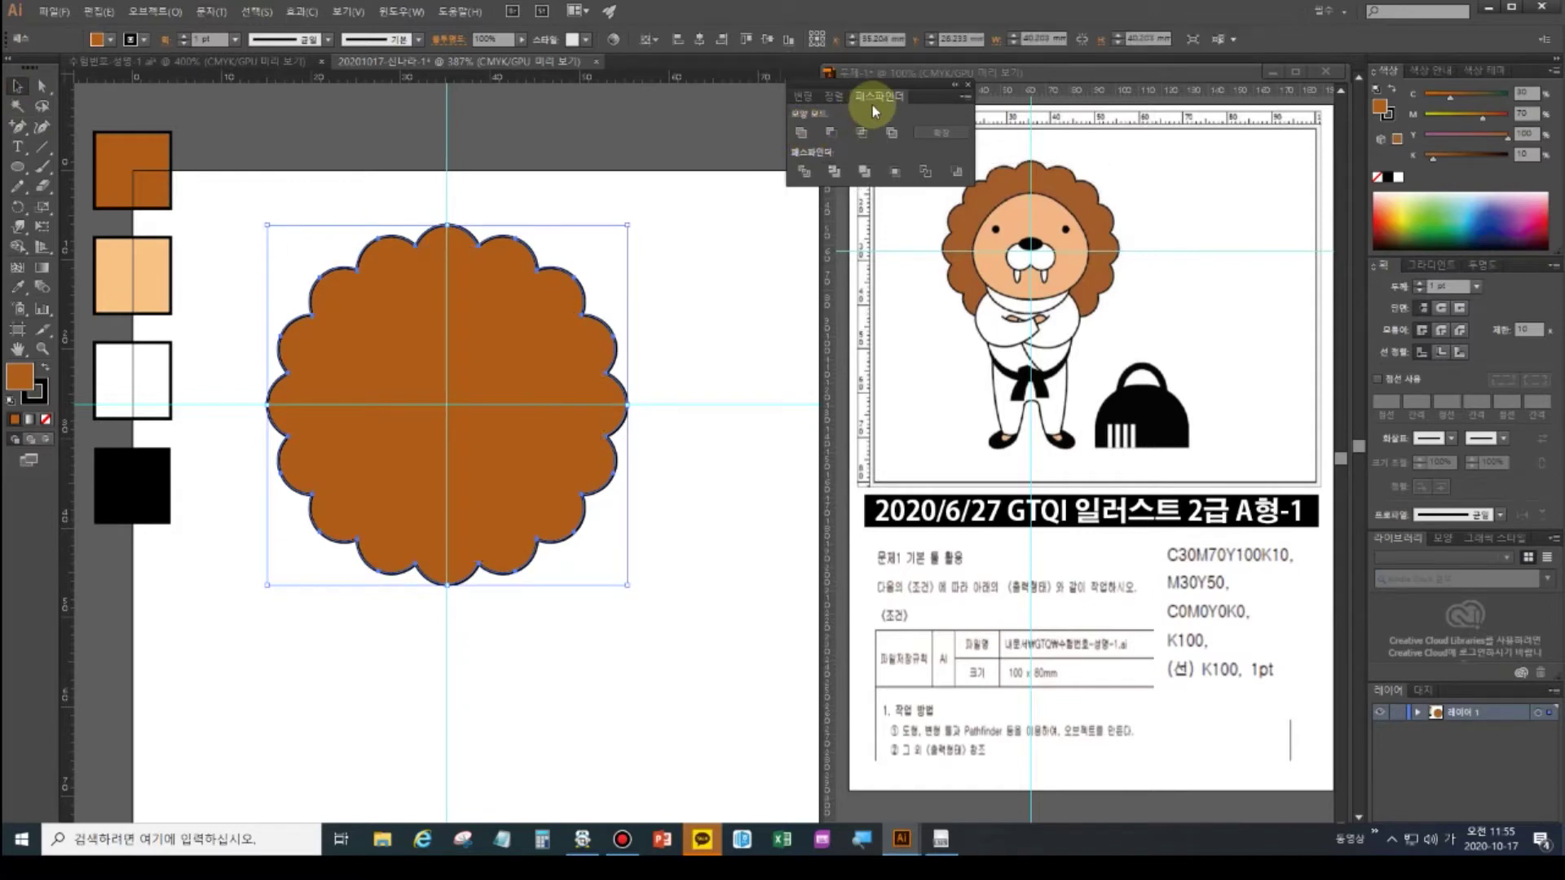
click(802, 132)
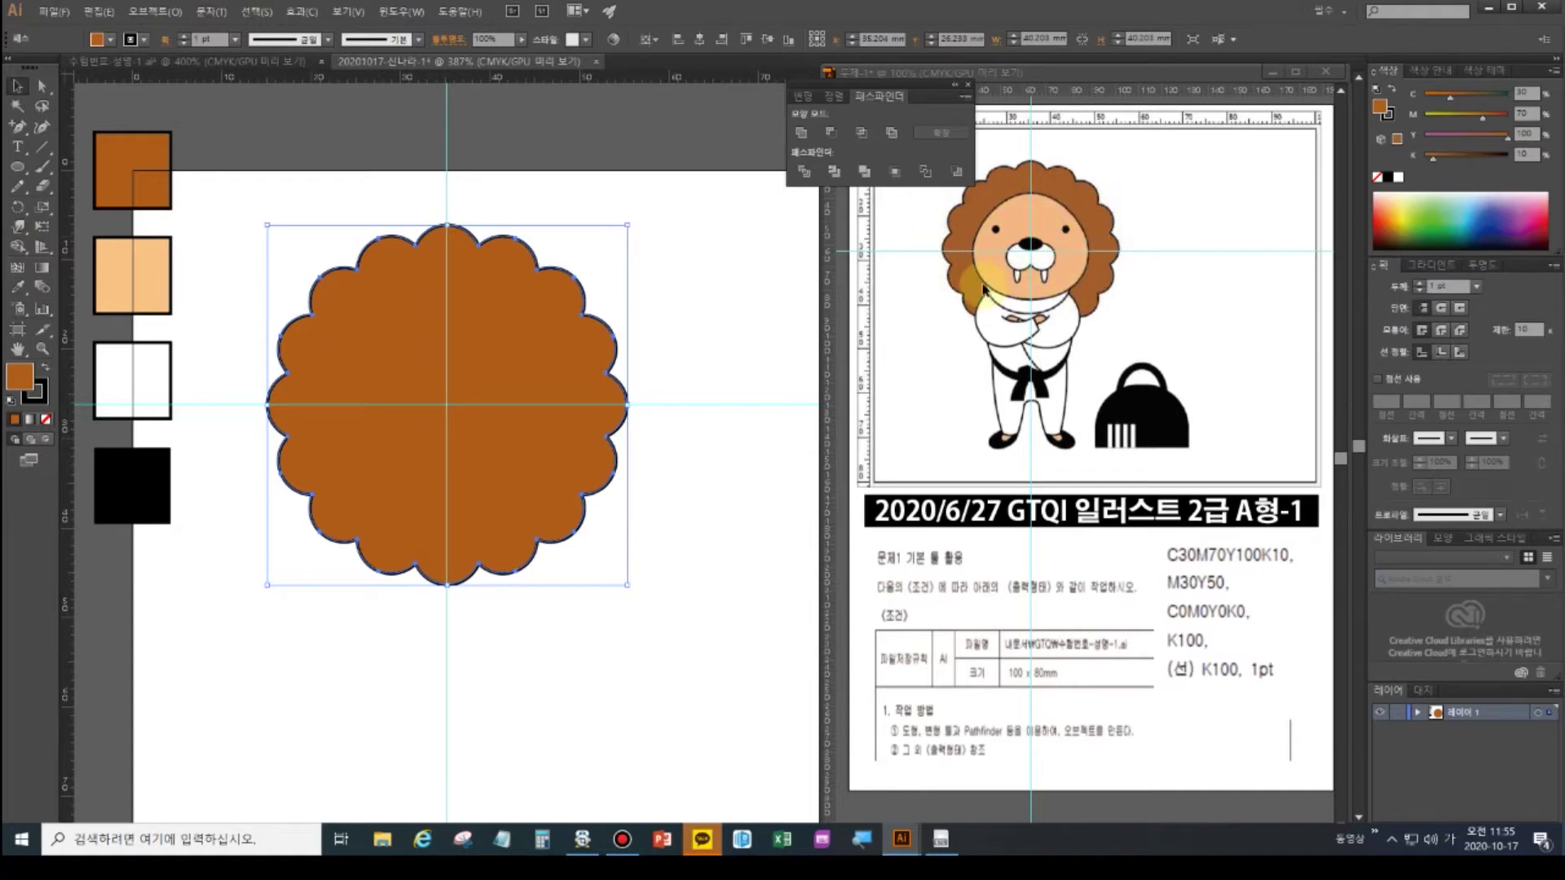
click(373, 334)
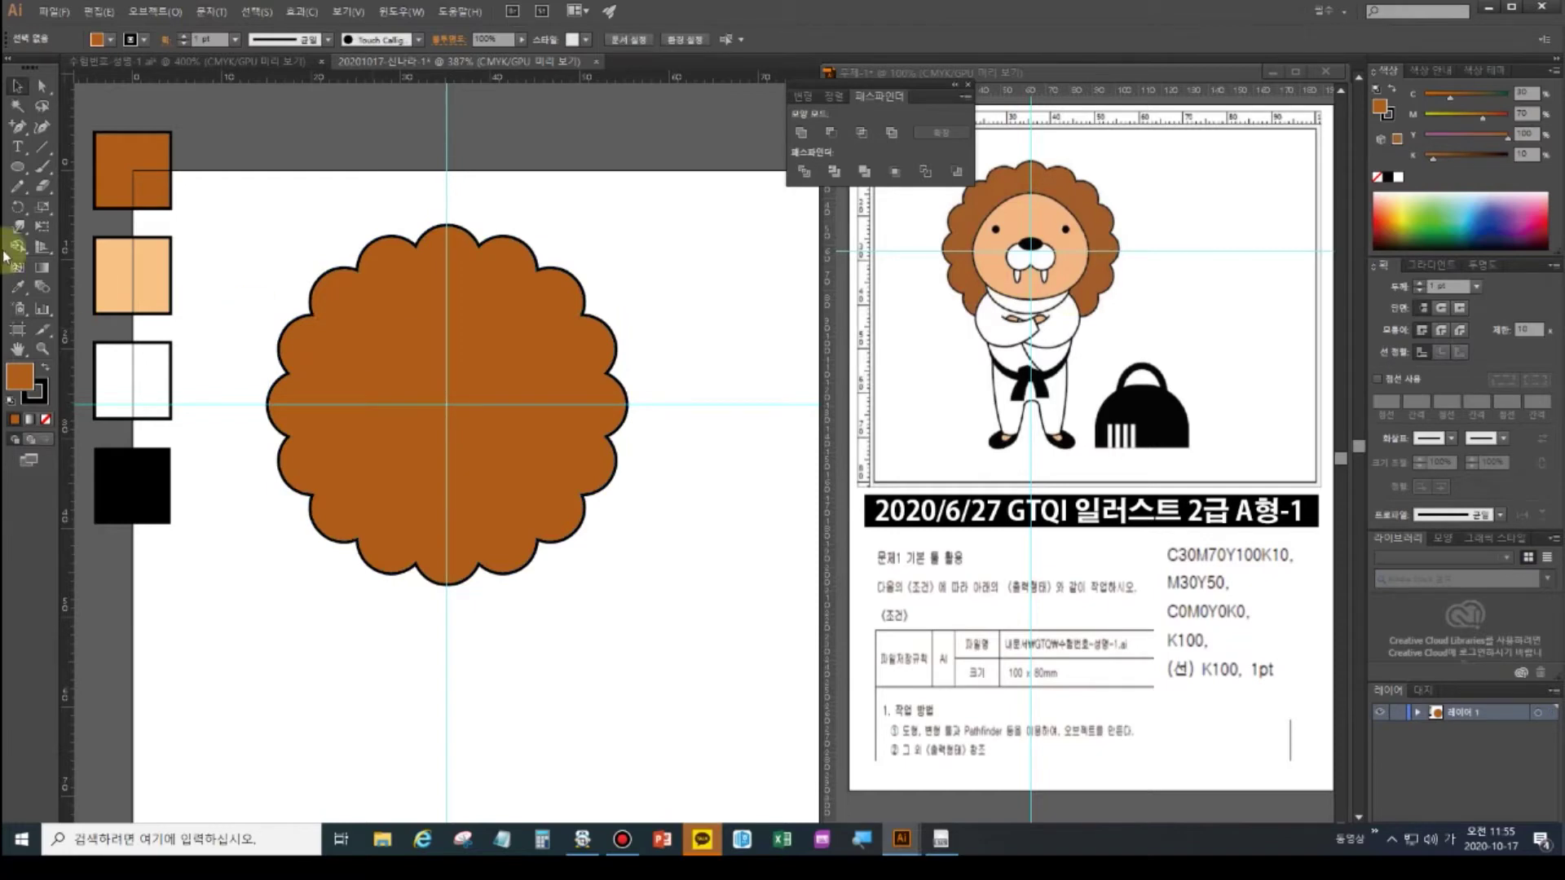
- Draw a face circle about 26 mm in diameter centred on the guides' intersection and fill it from the peach square with the Eyedropper
click(18, 168)
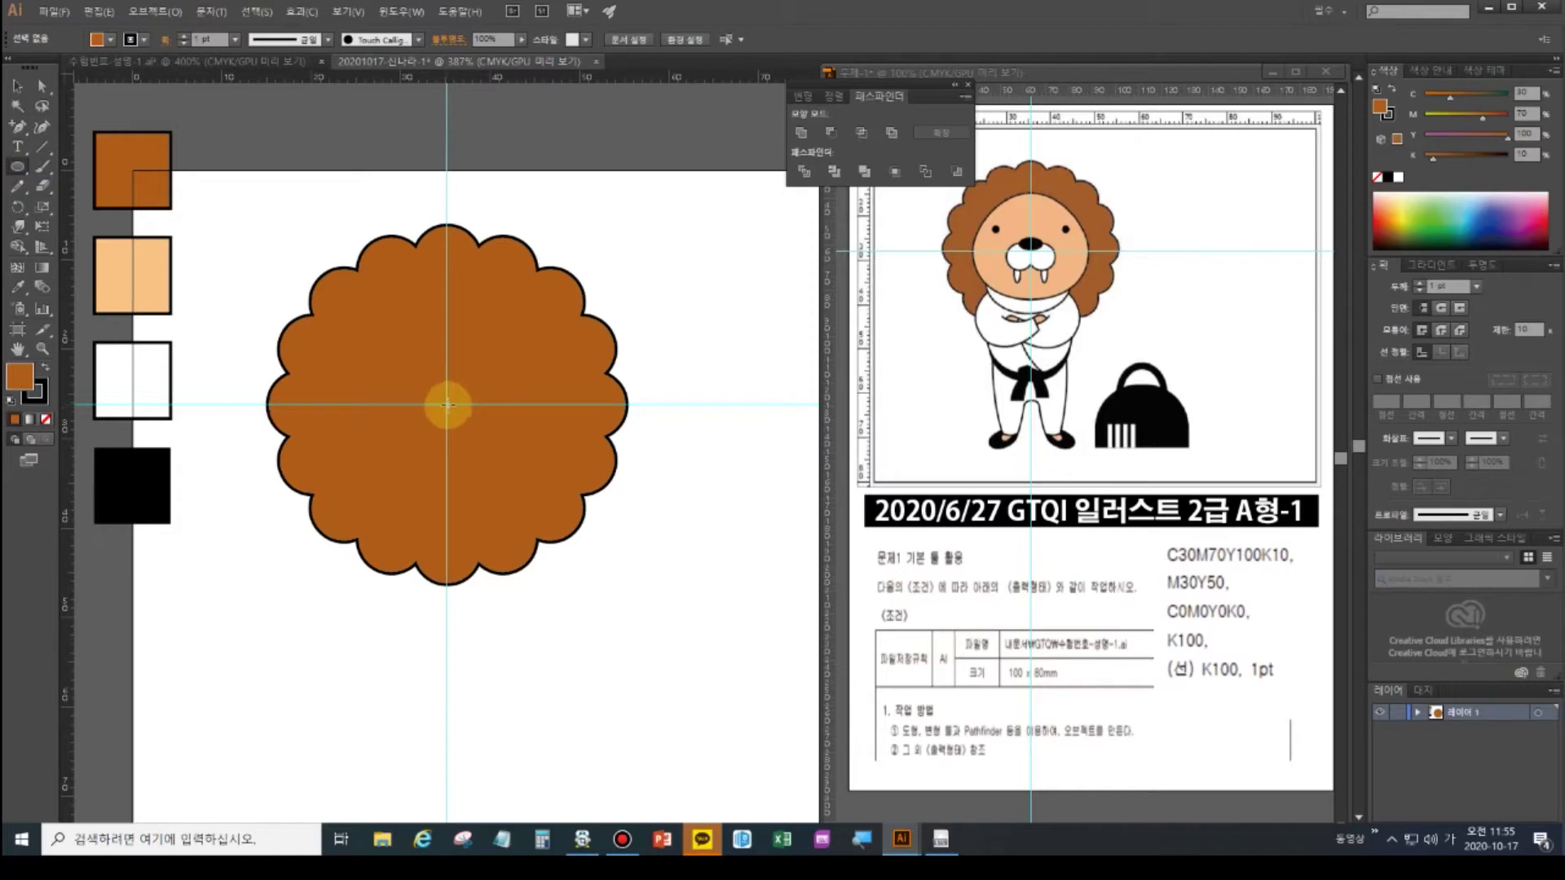
drag(446, 405, 562, 510)
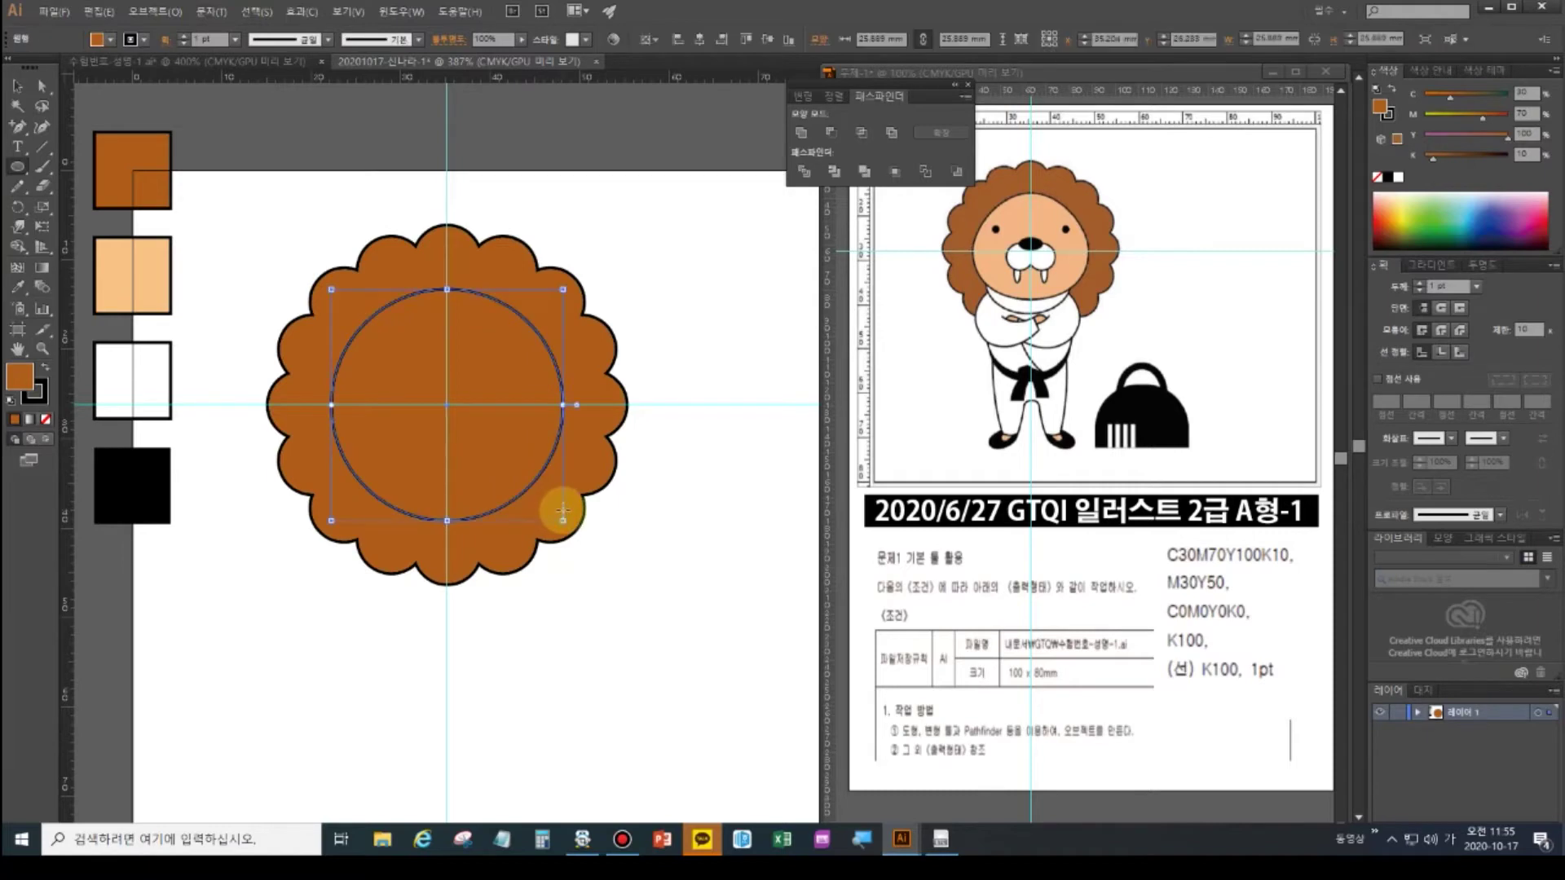
click(18, 287)
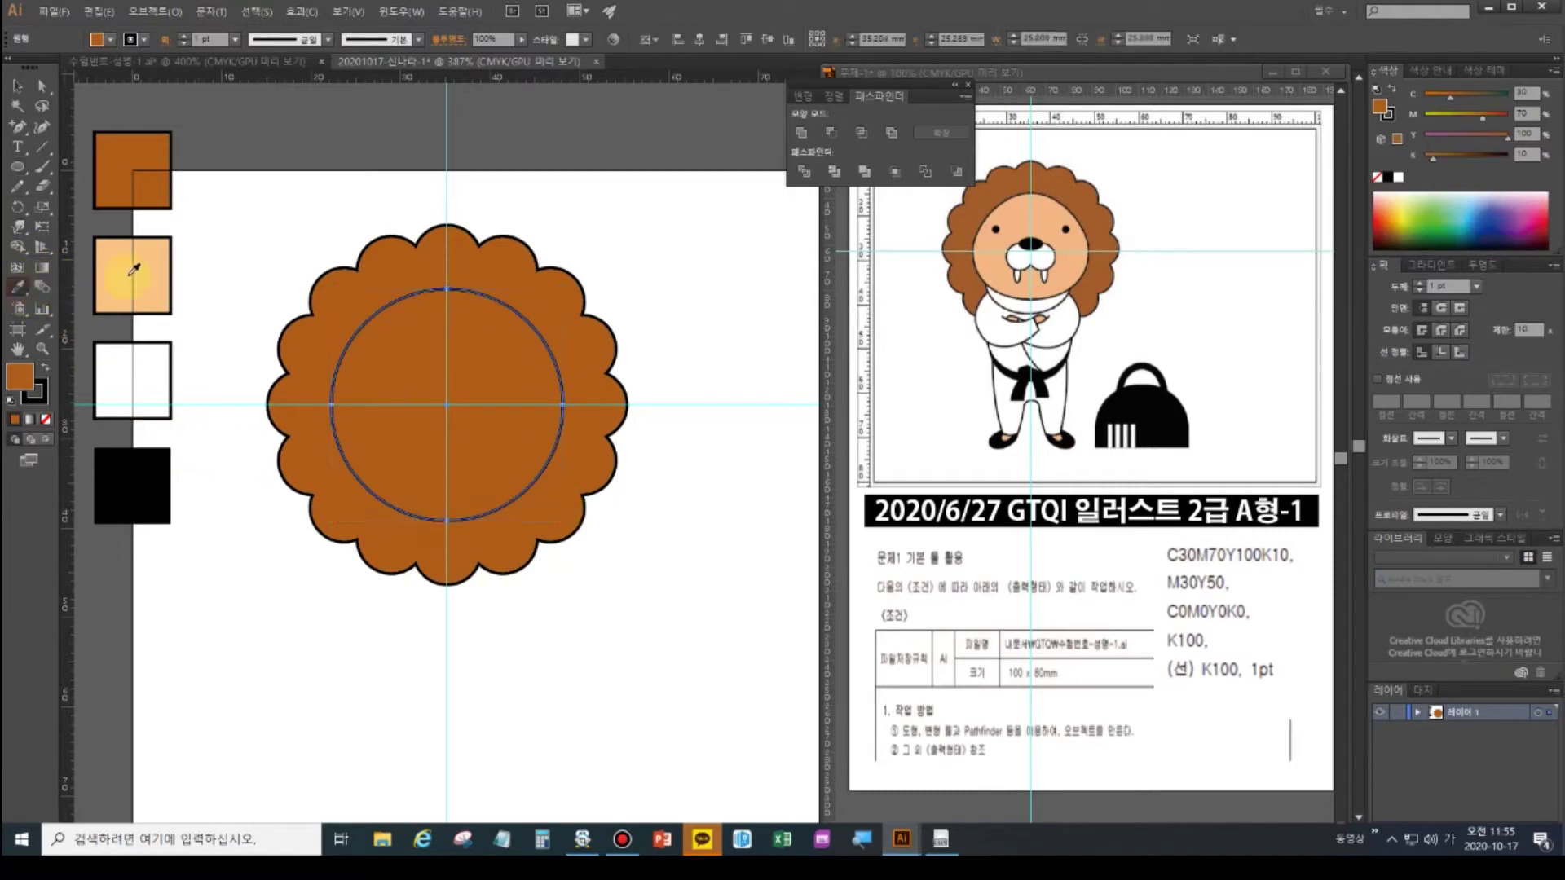
click(132, 271)
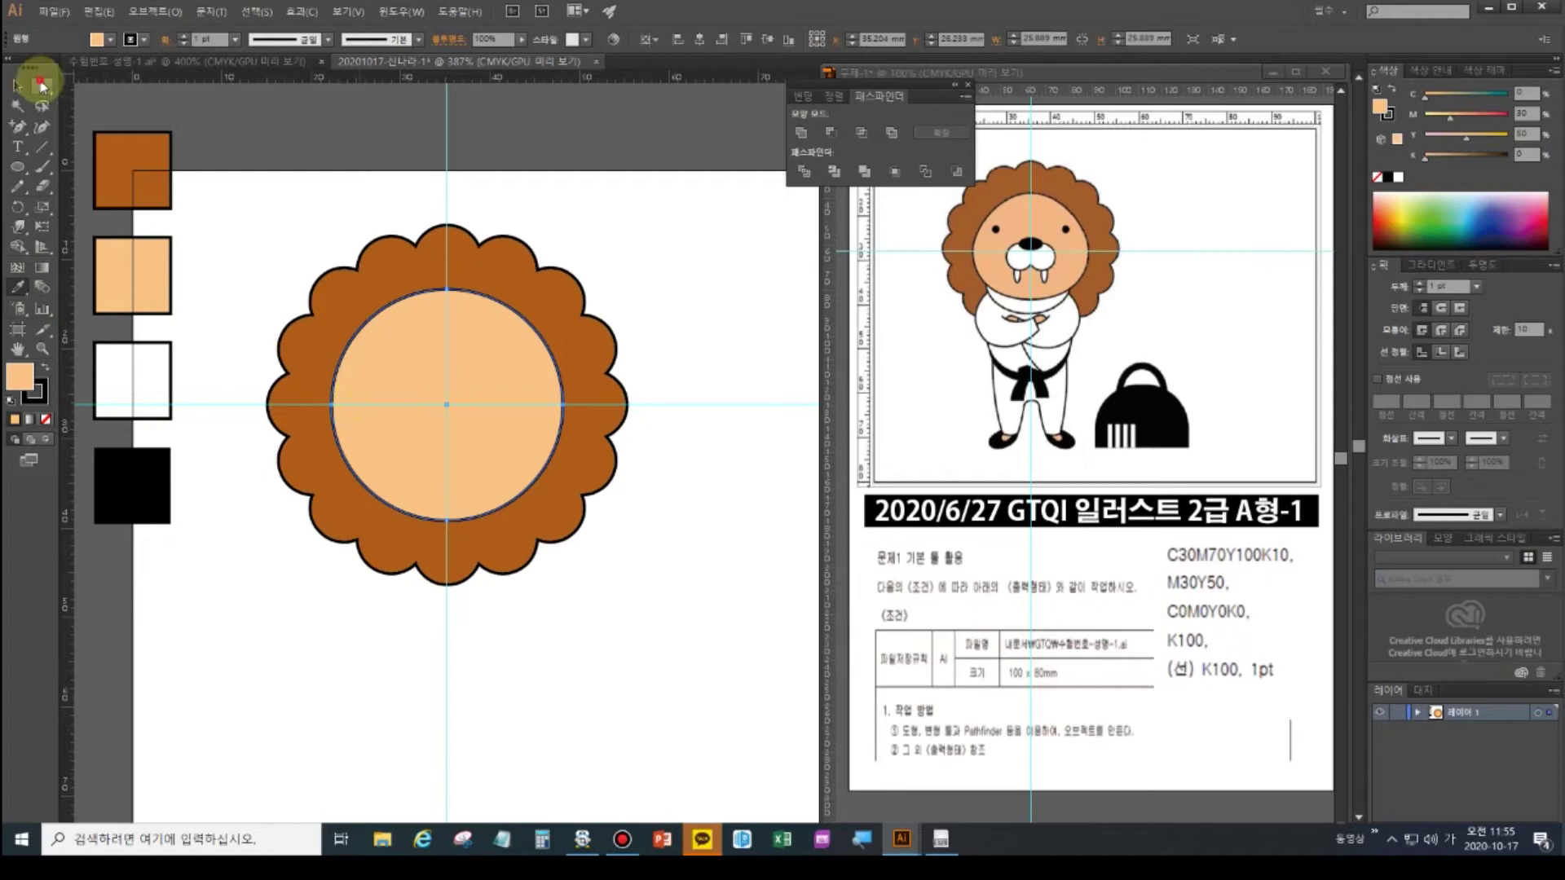
- Move only the face circle's lowest anchor point up about 0.7 mm to flatten the chin
click(42, 84)
click(438, 510)
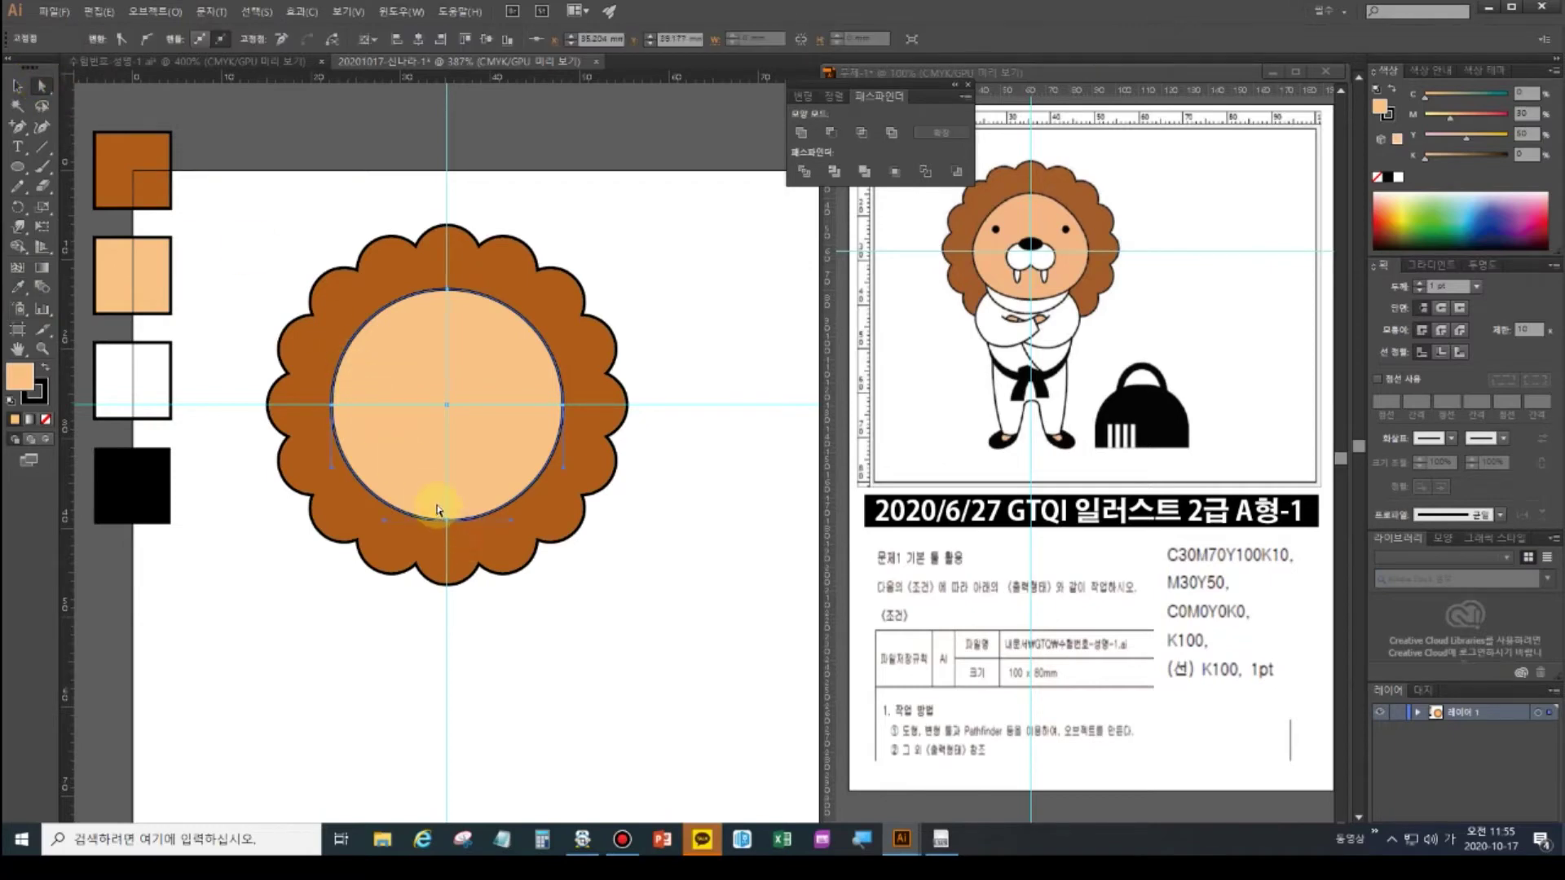
key(Up)
key(Up)
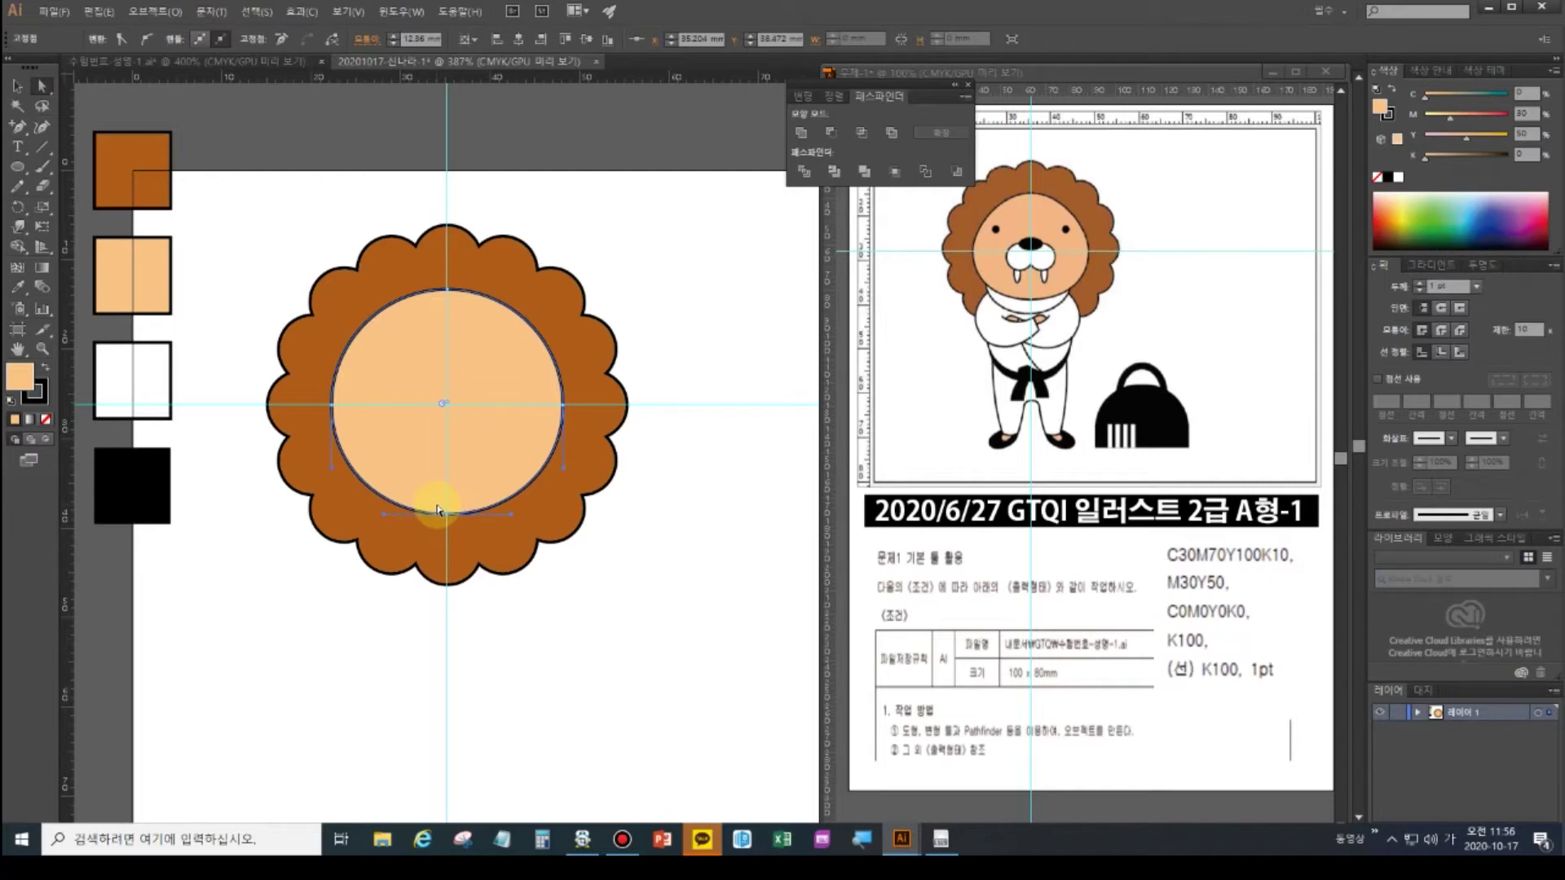
- Raise the face's lowest anchor point about 0.35 mm and its top anchor point about 1 mm, and deselect the face
key(Up)
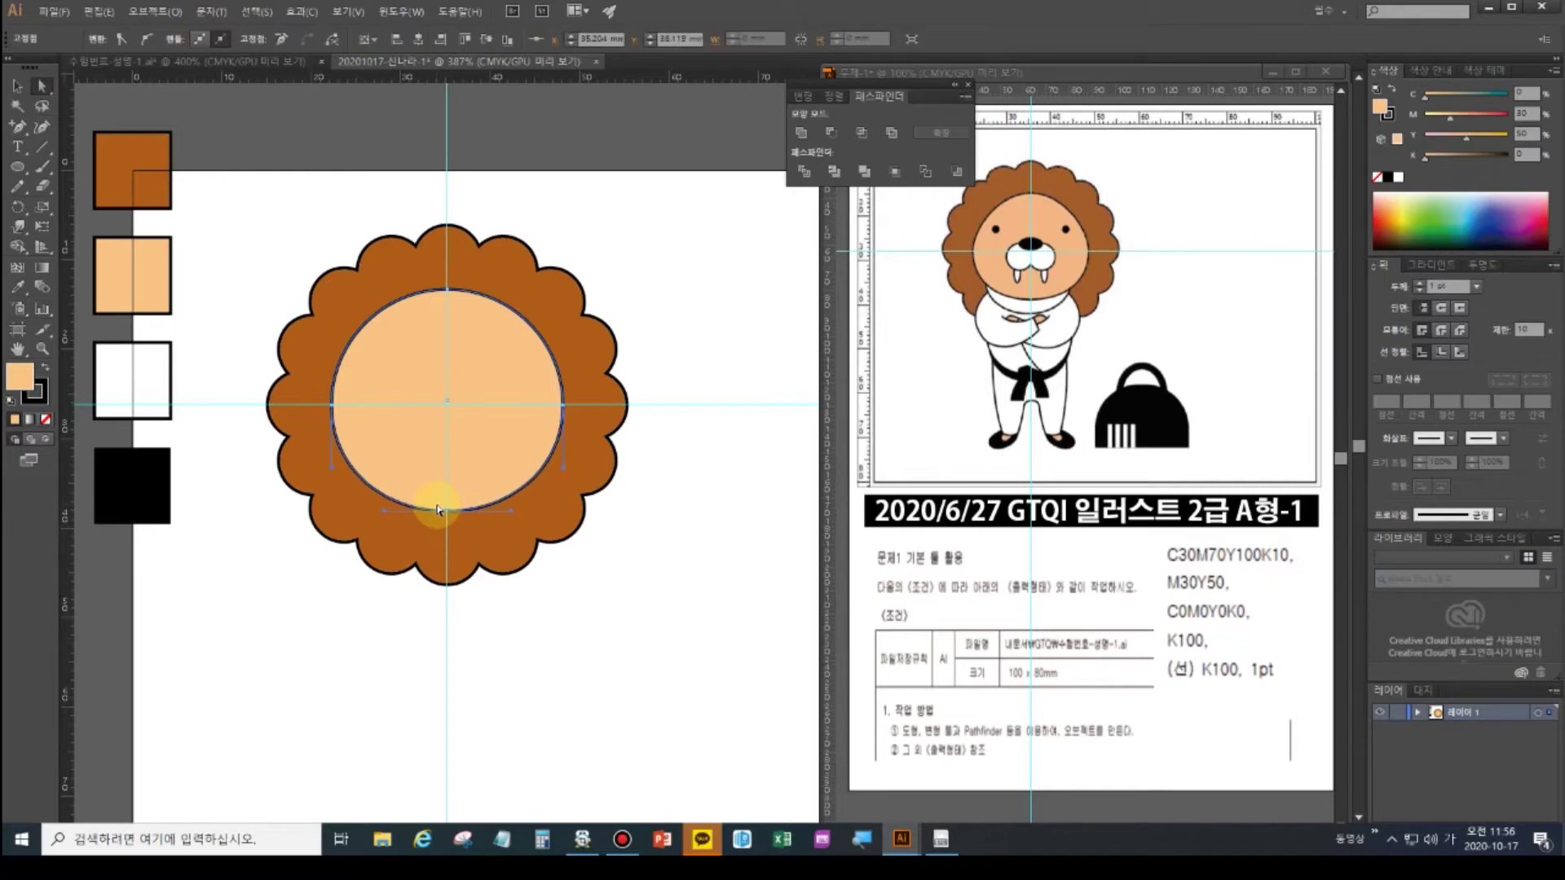
drag(437, 259, 479, 326)
key(Up)
key(Up)
key(Up)
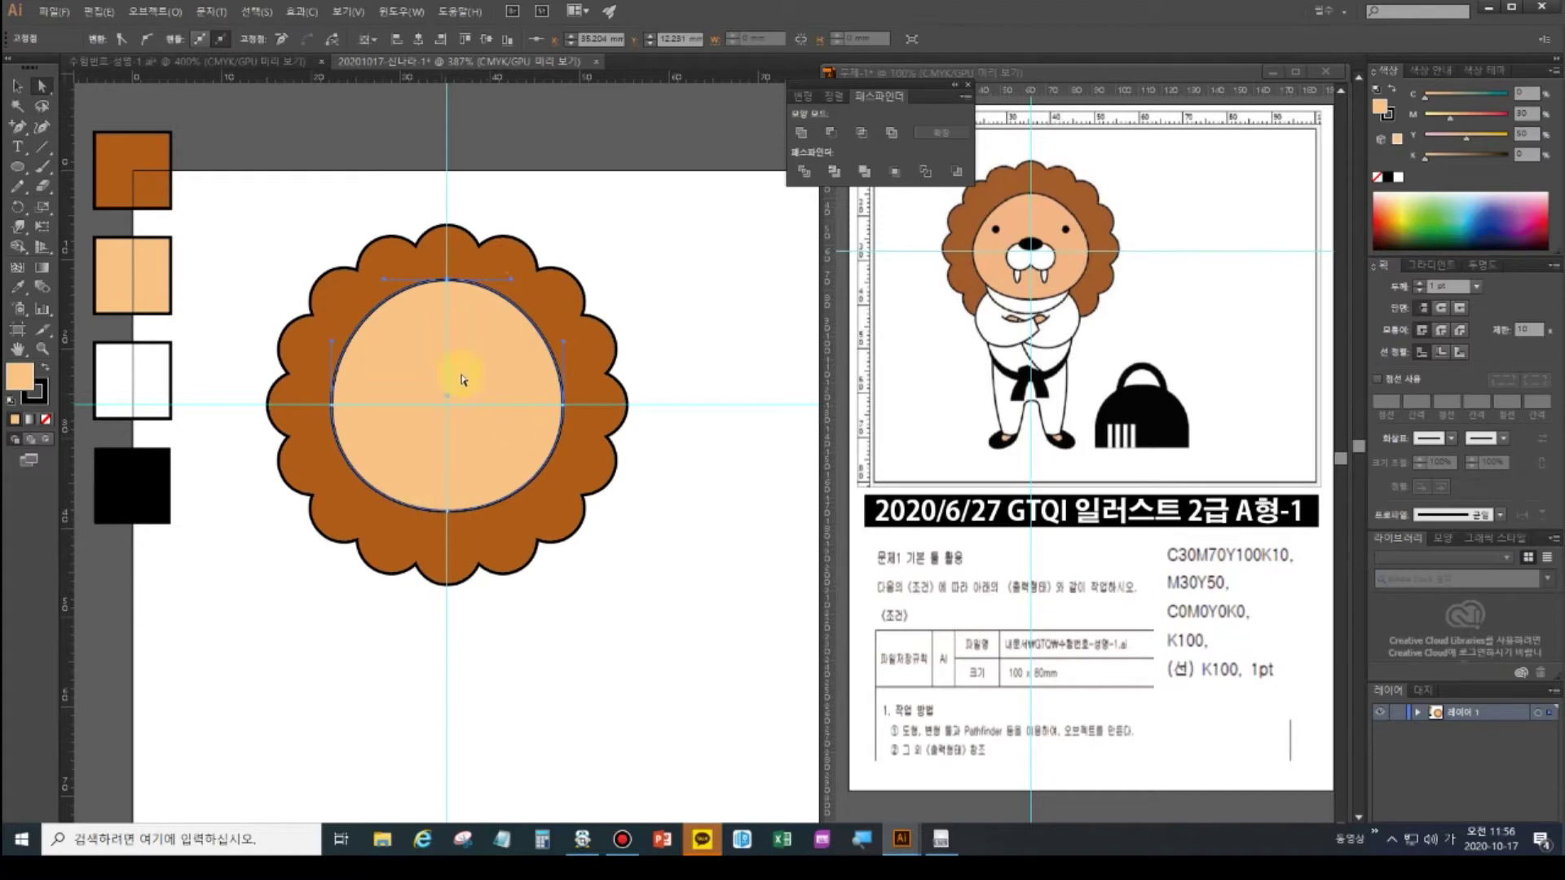
key(ctrl+shift+a)
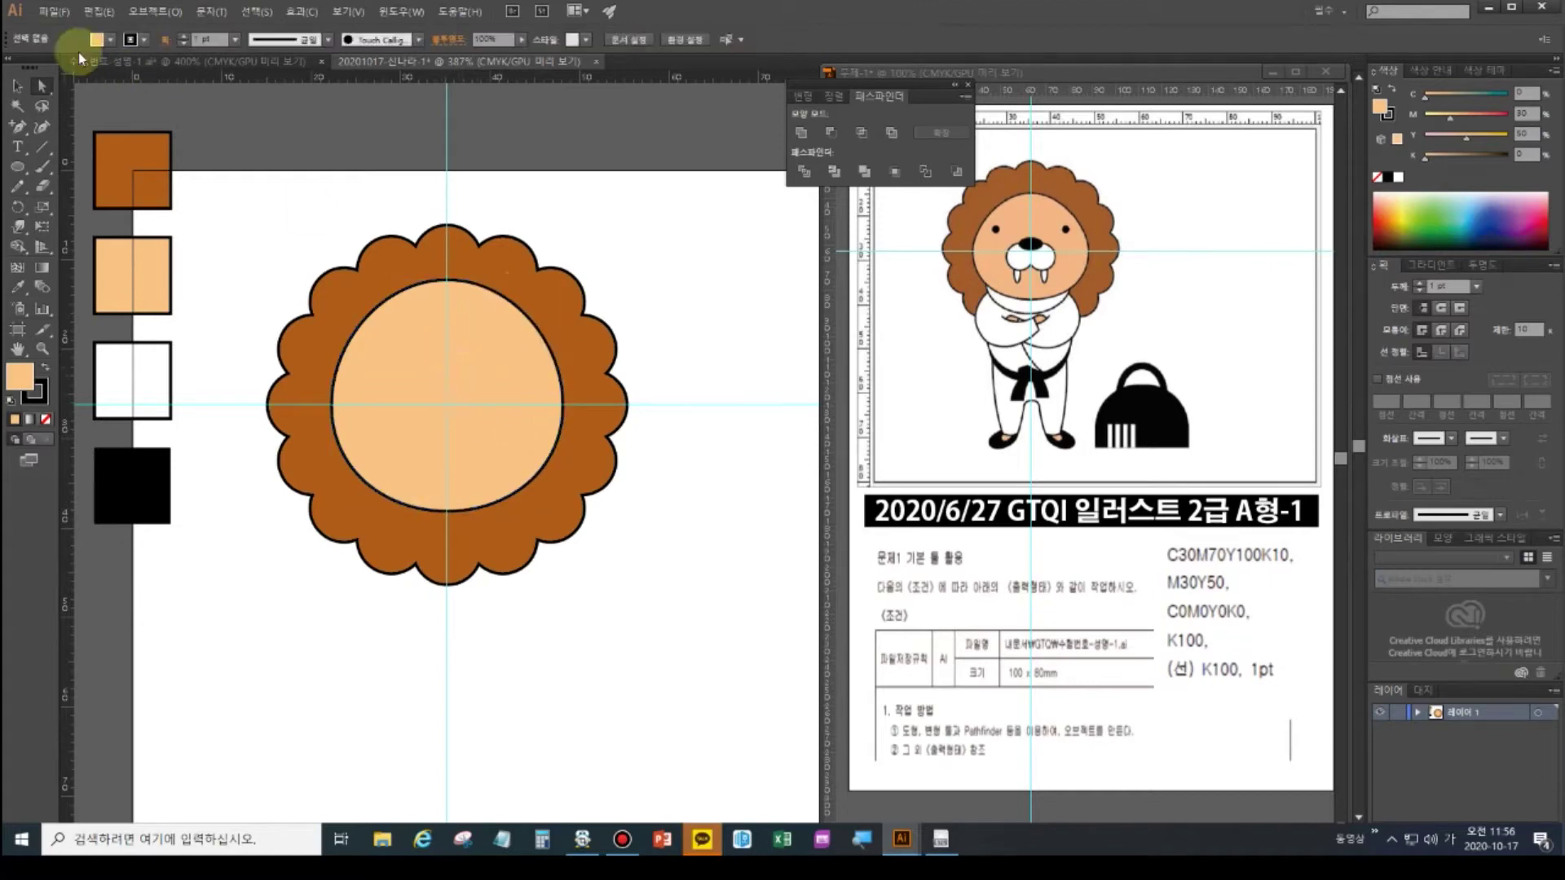
- Draw an eye circle about 1.2 mm in diameter on the face's upper left, with black fill and no stroke
click(17, 166)
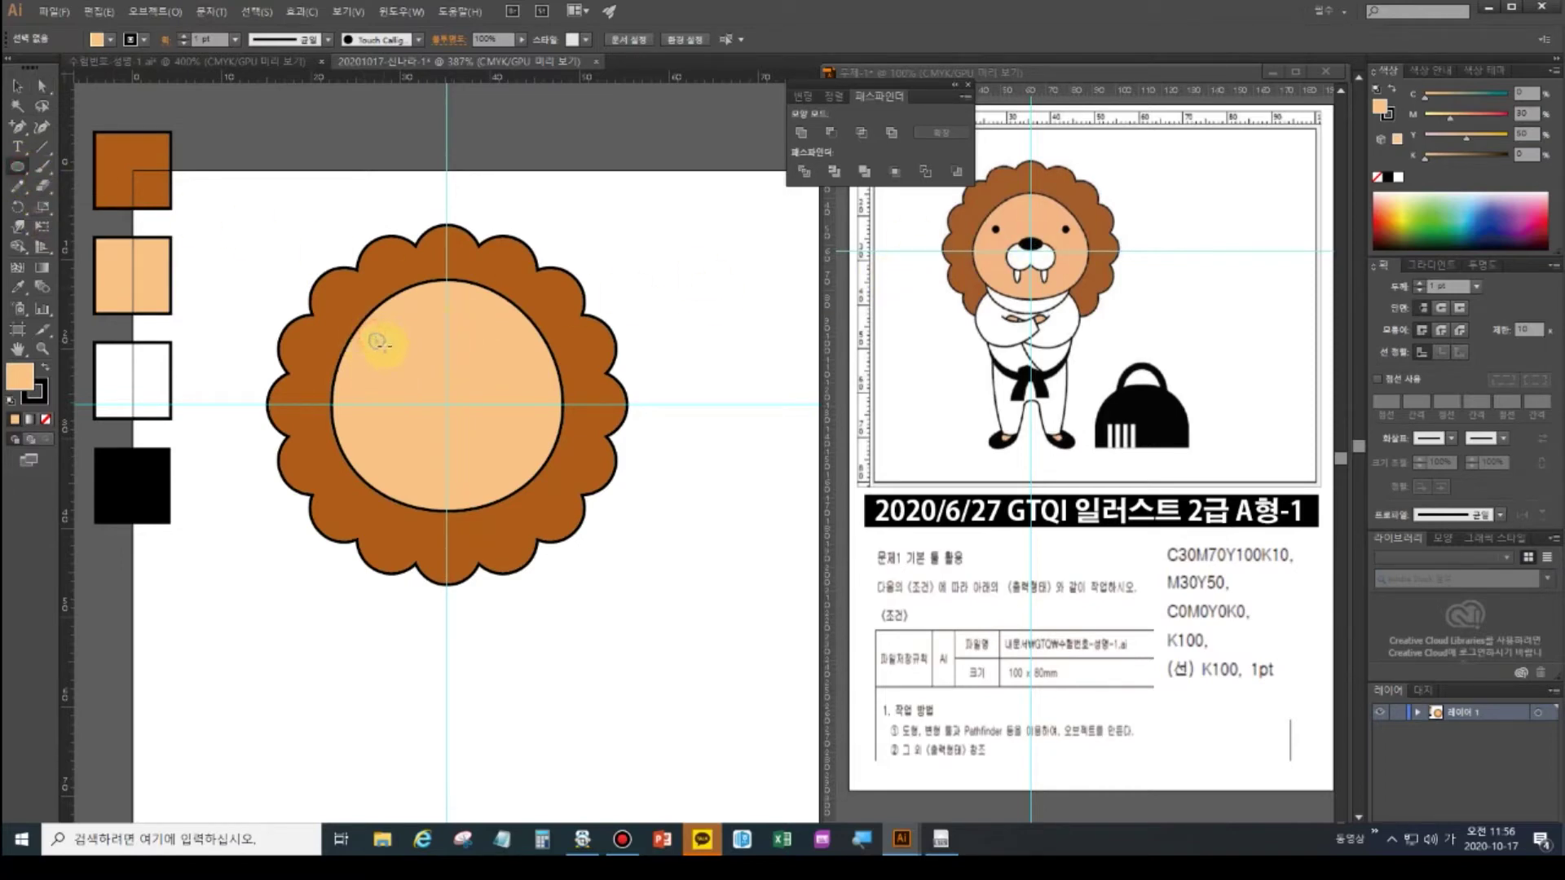
drag(375, 342, 369, 332)
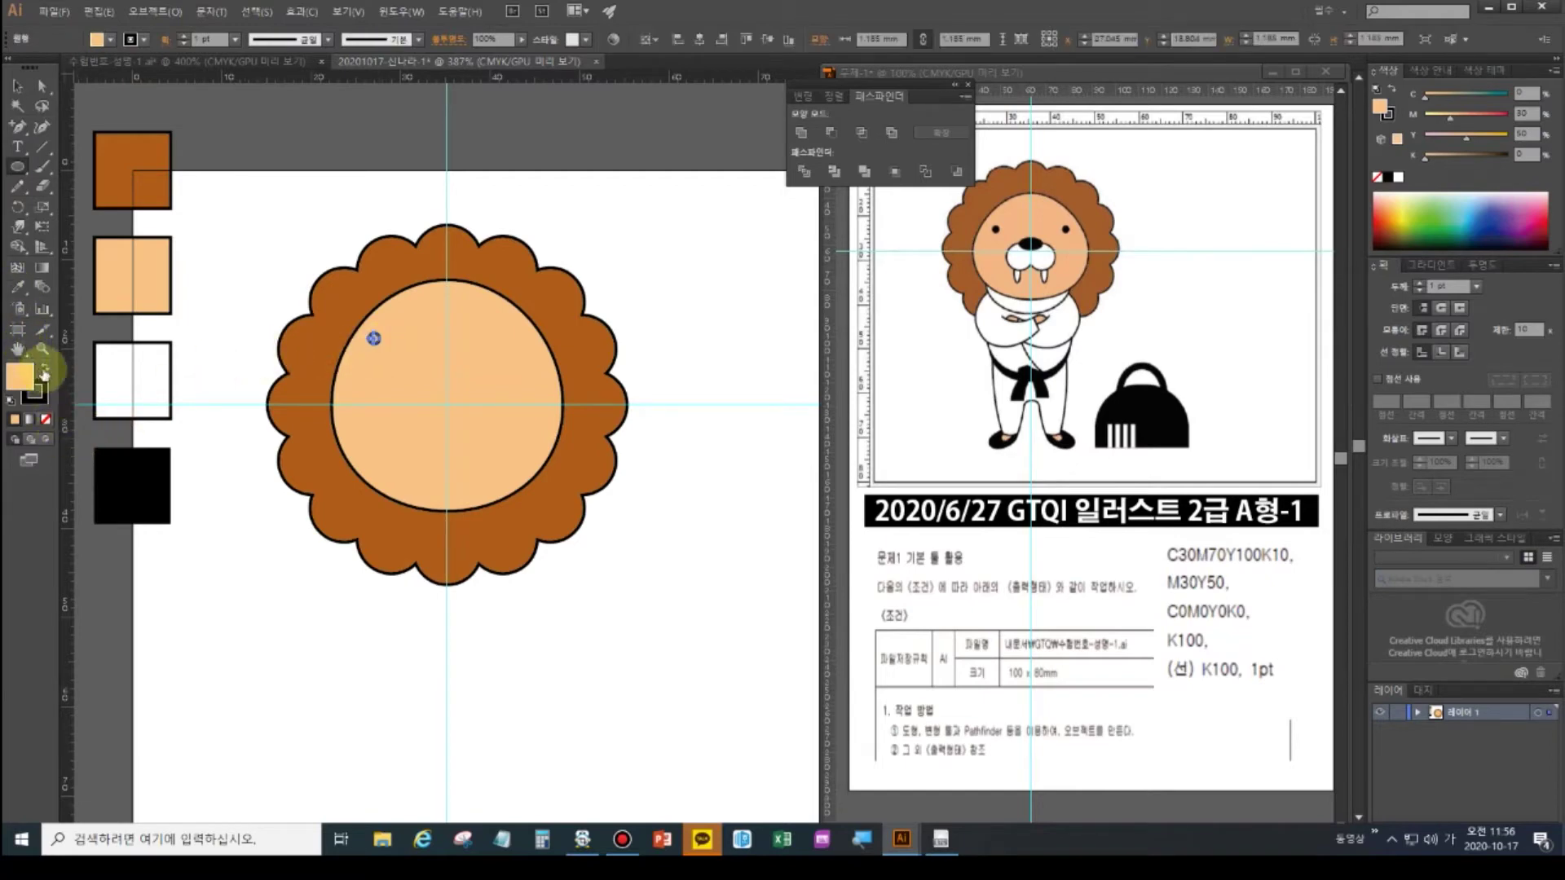
click(45, 368)
key(x)
click(45, 424)
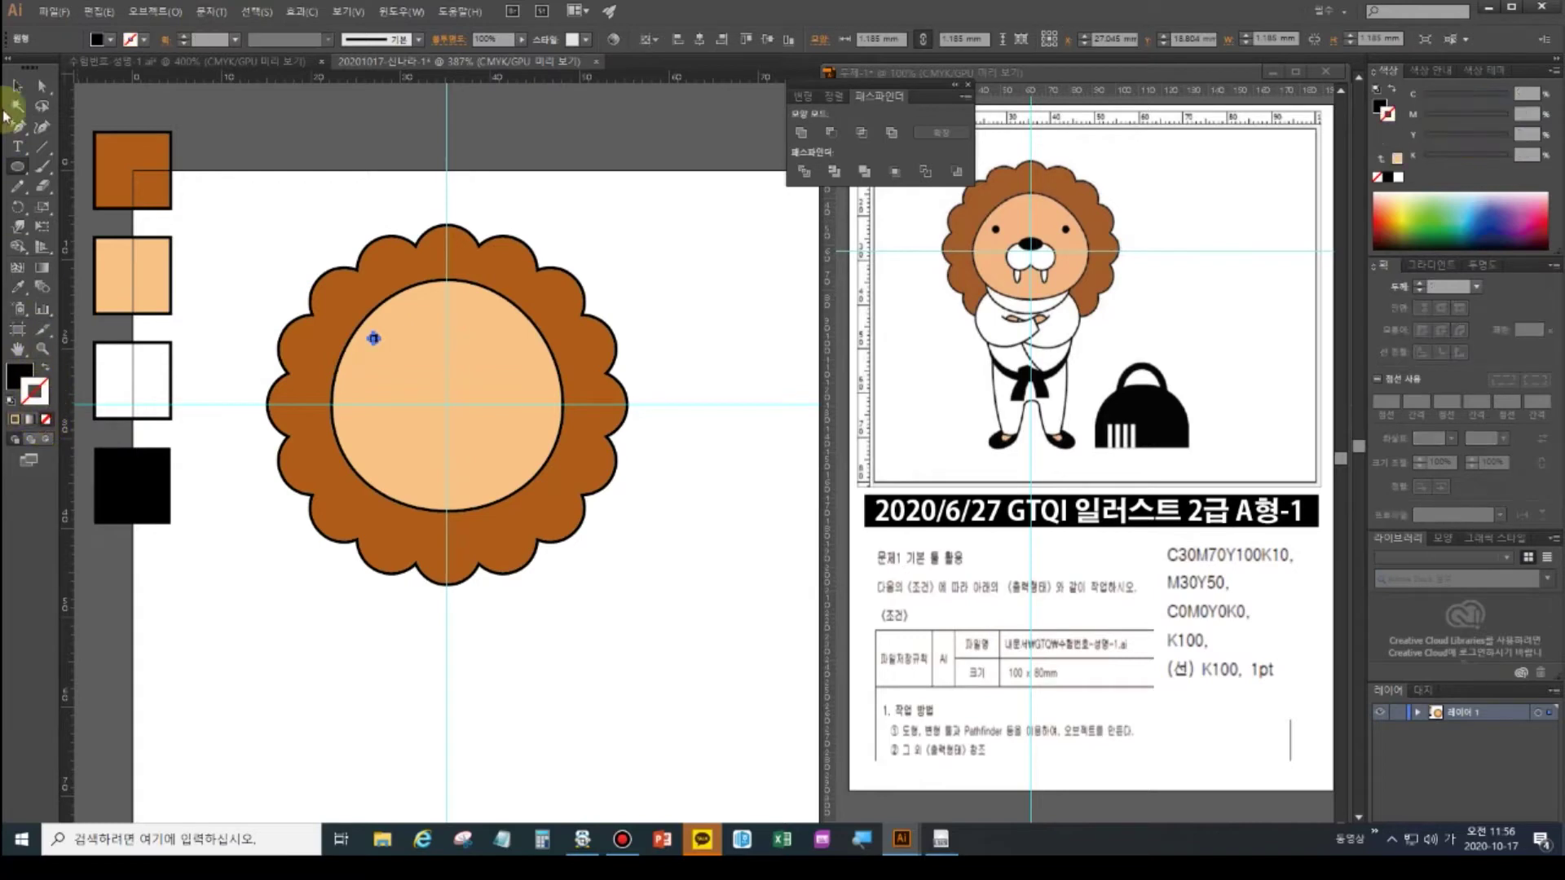
click(18, 86)
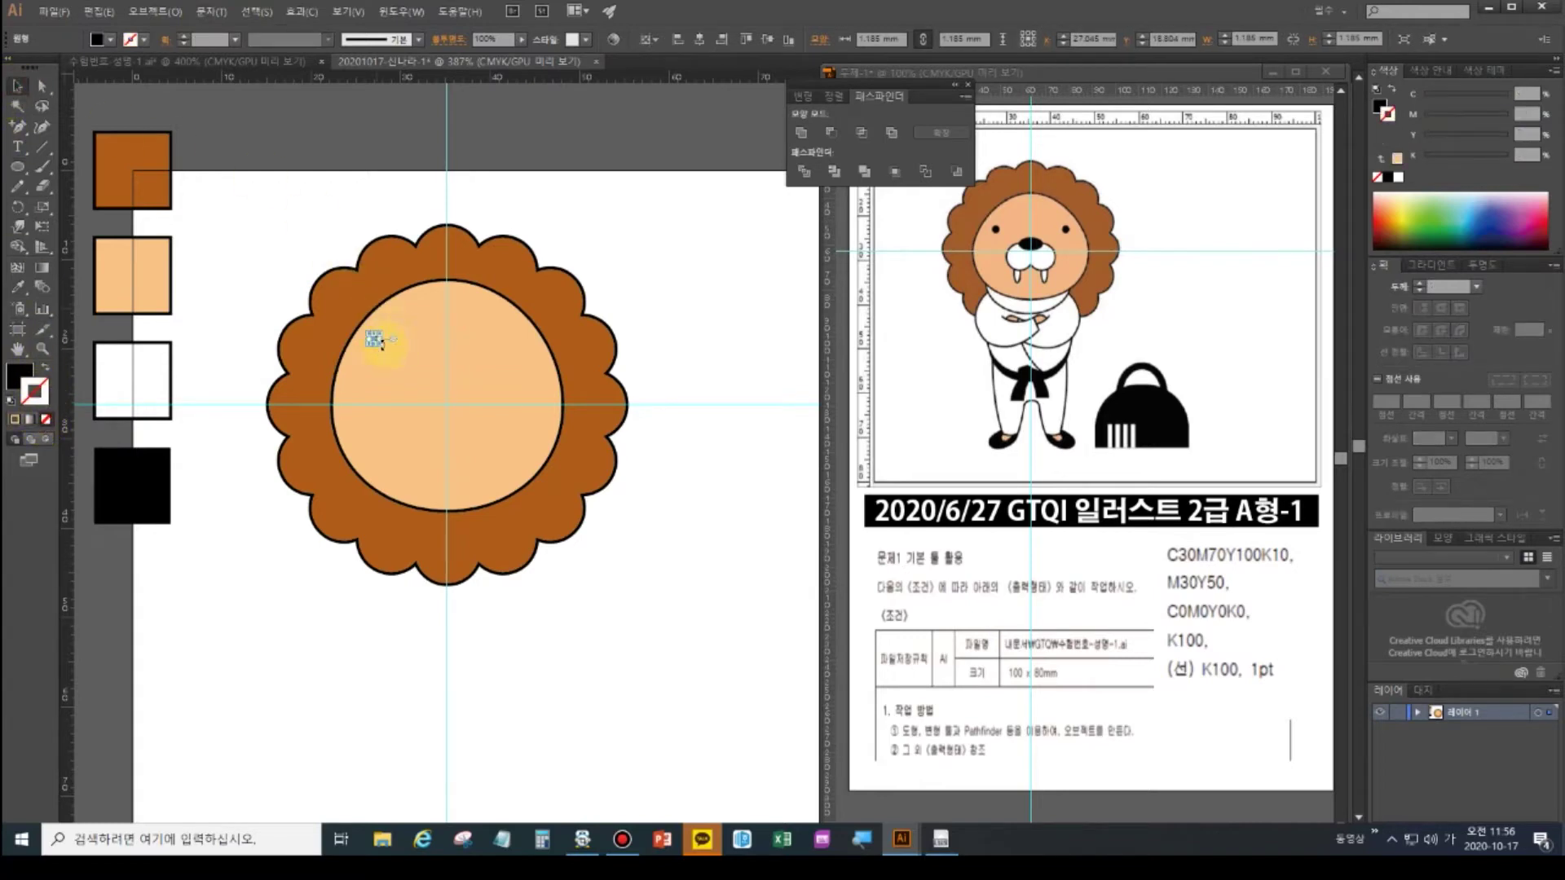
- Nudge the eye right about 0.35 mm, and reflect a copy of it vertically across the vertical guide
click(20, 210)
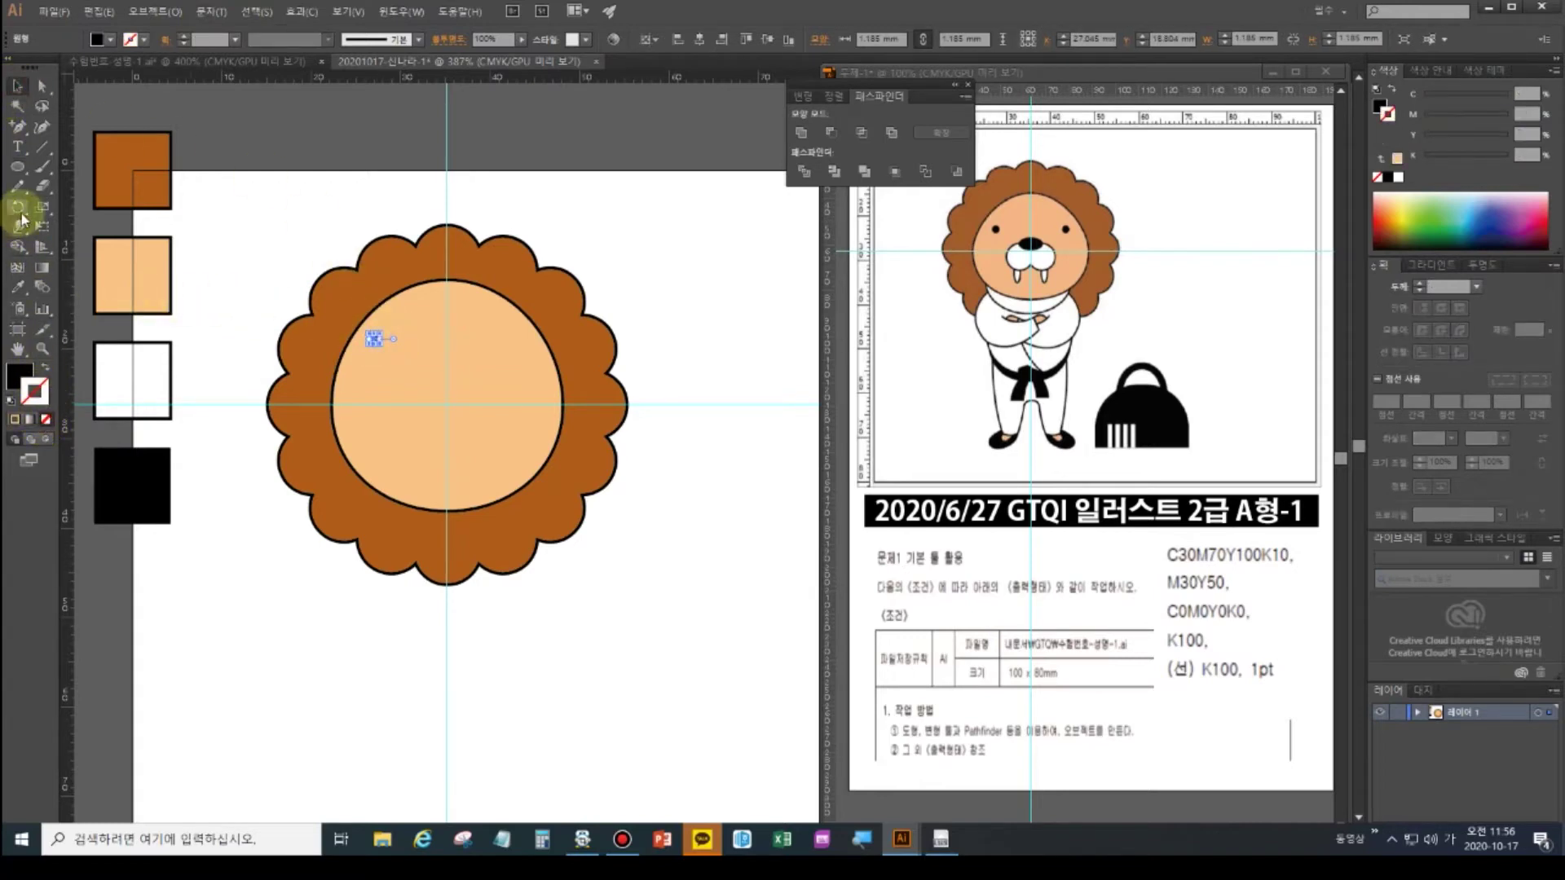
drag(22, 210, 66, 228)
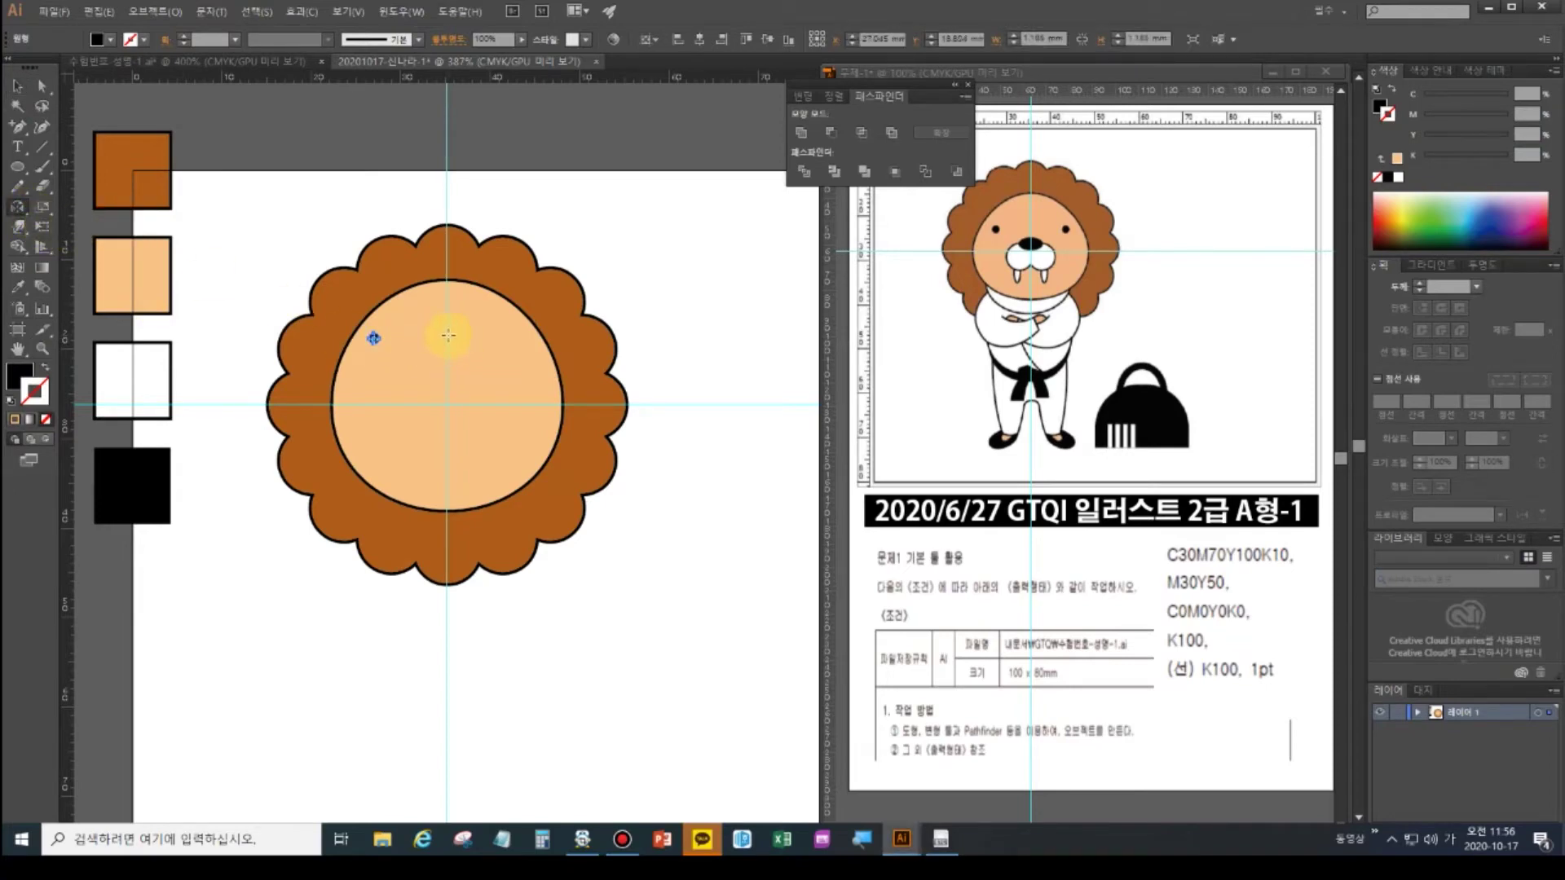
click(18, 86)
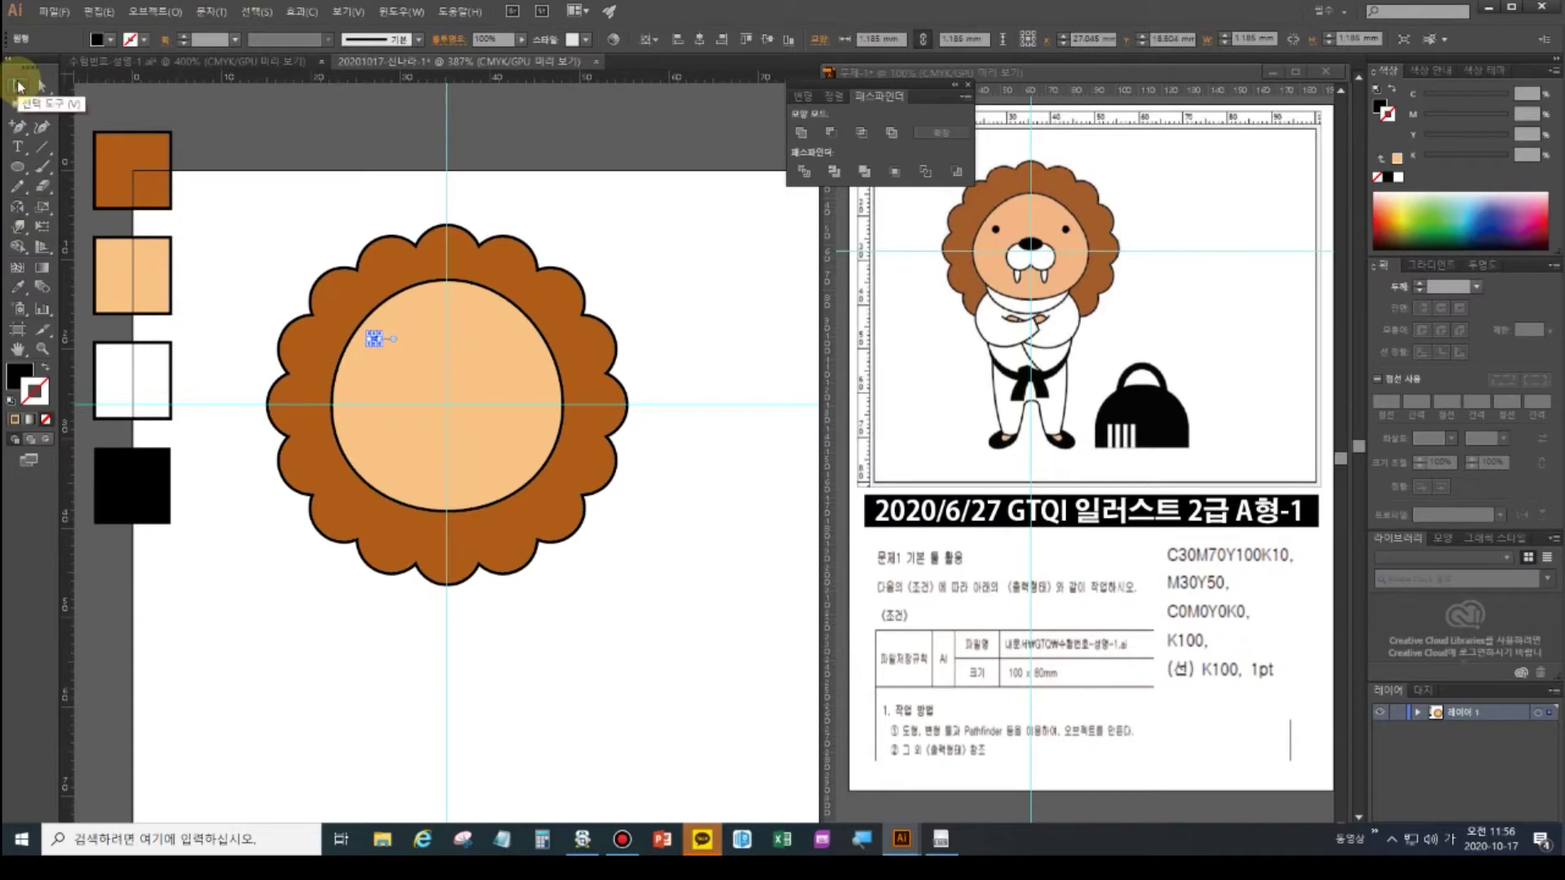
key(Right)
click(18, 207)
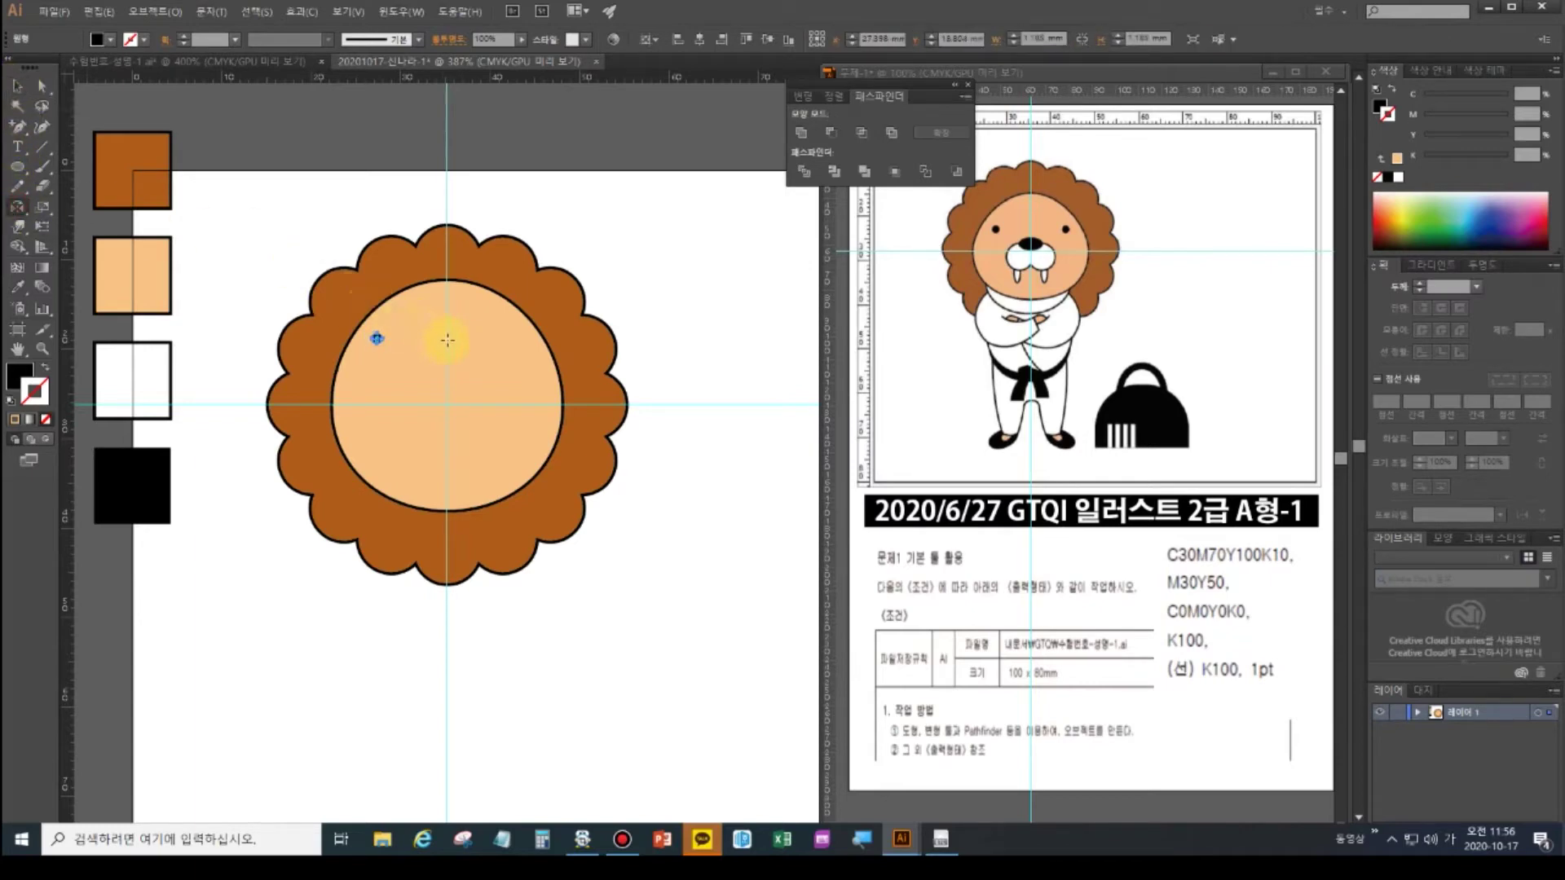
key(alt)
click(17, 208)
alt+click(447, 340)
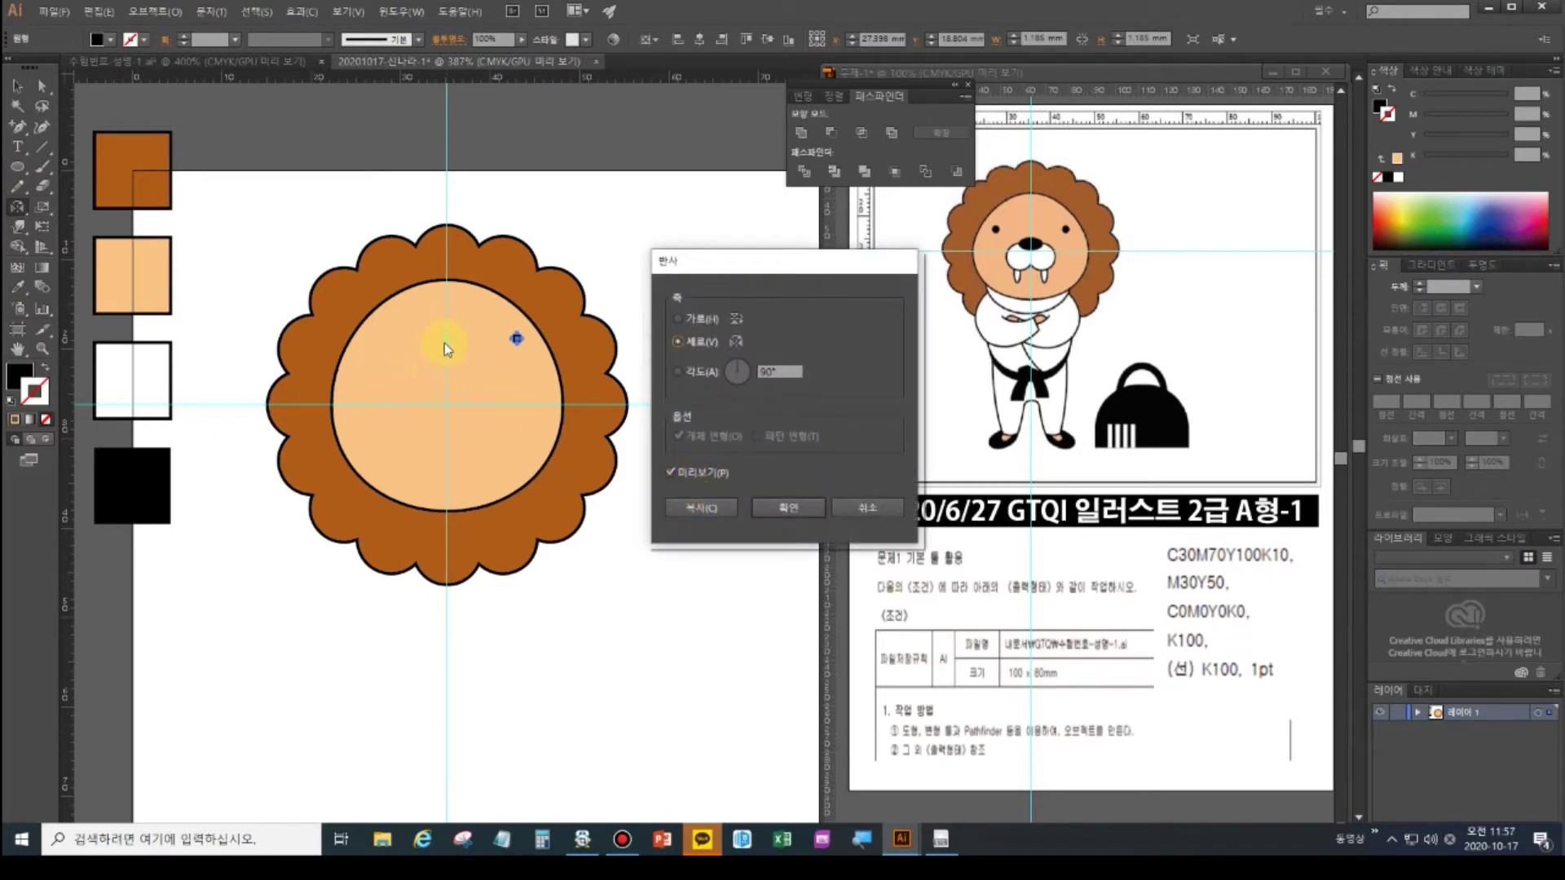
click(692, 508)
click(27, 91)
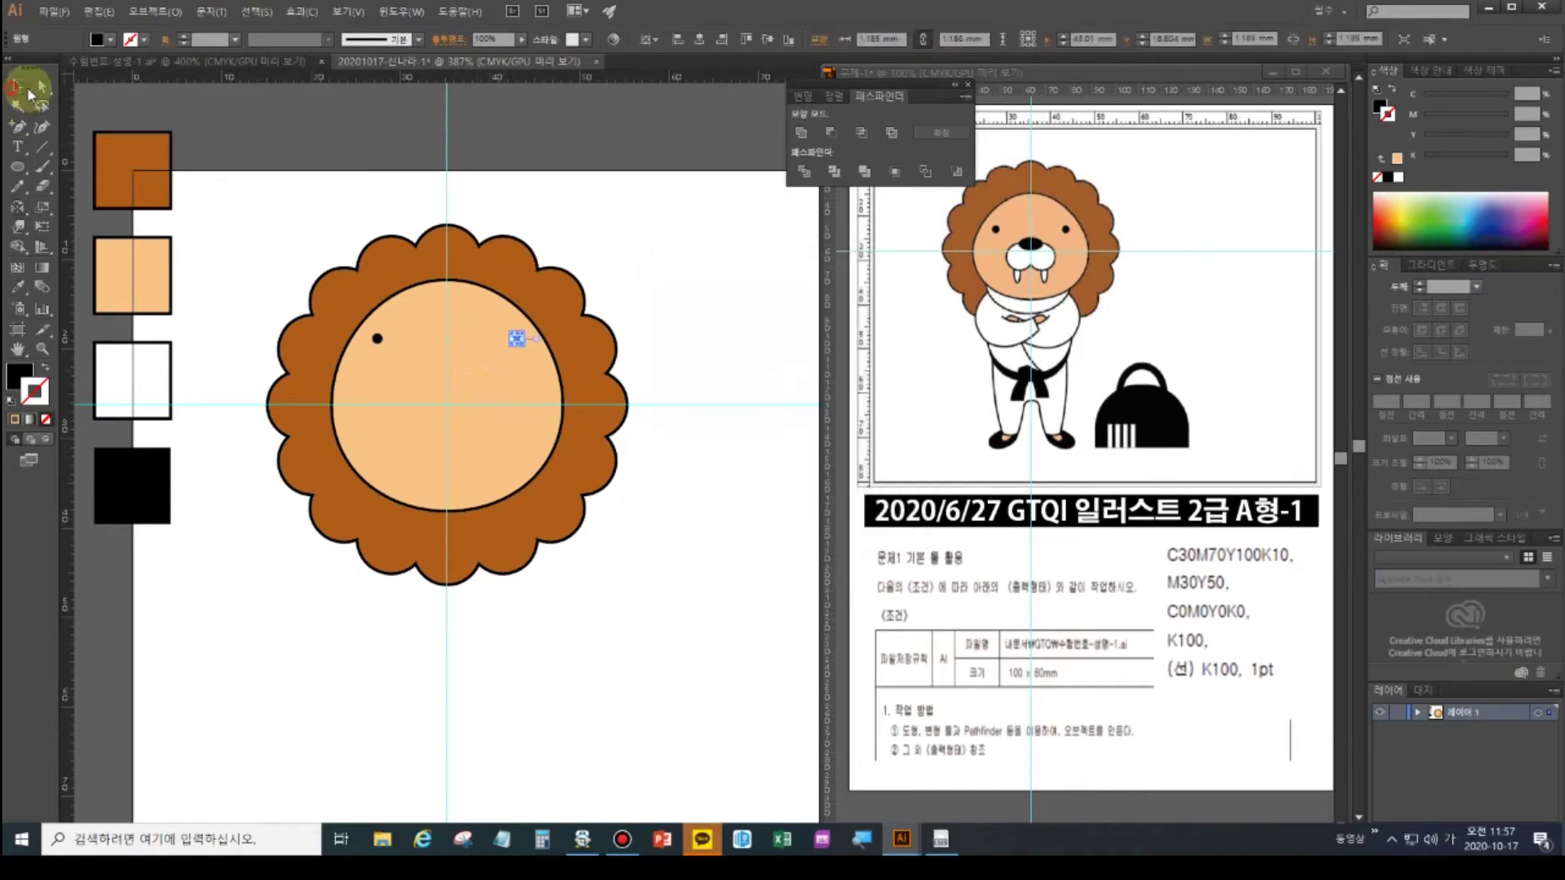
click(751, 342)
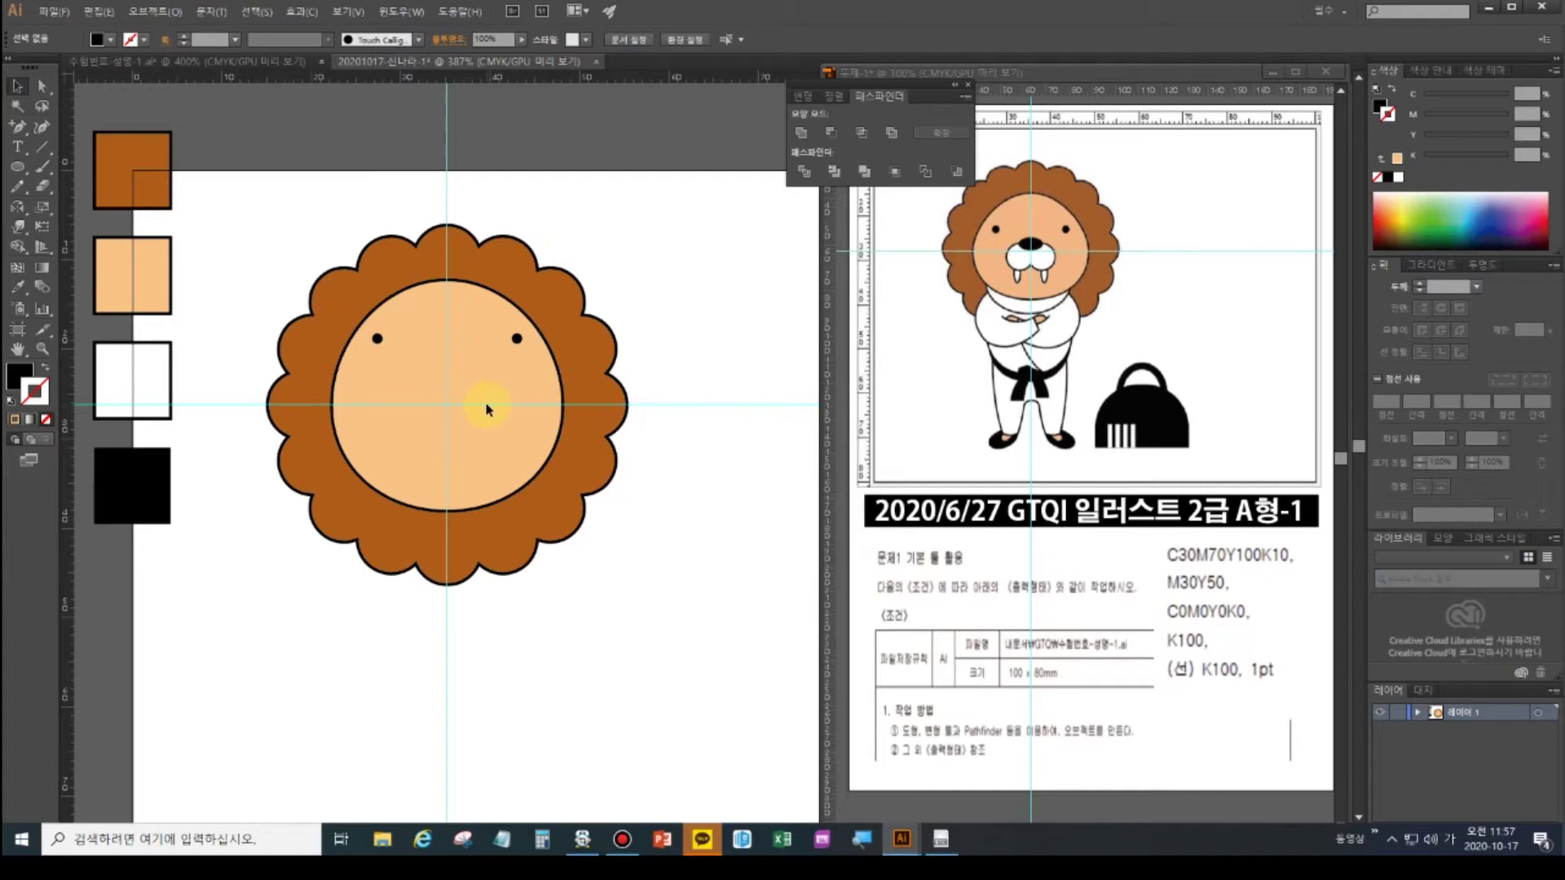
- Draw a circle about 4.1 mm in diameter at the face's centre and duplicate it about 3 mm to the right, overlapping the original
click(17, 167)
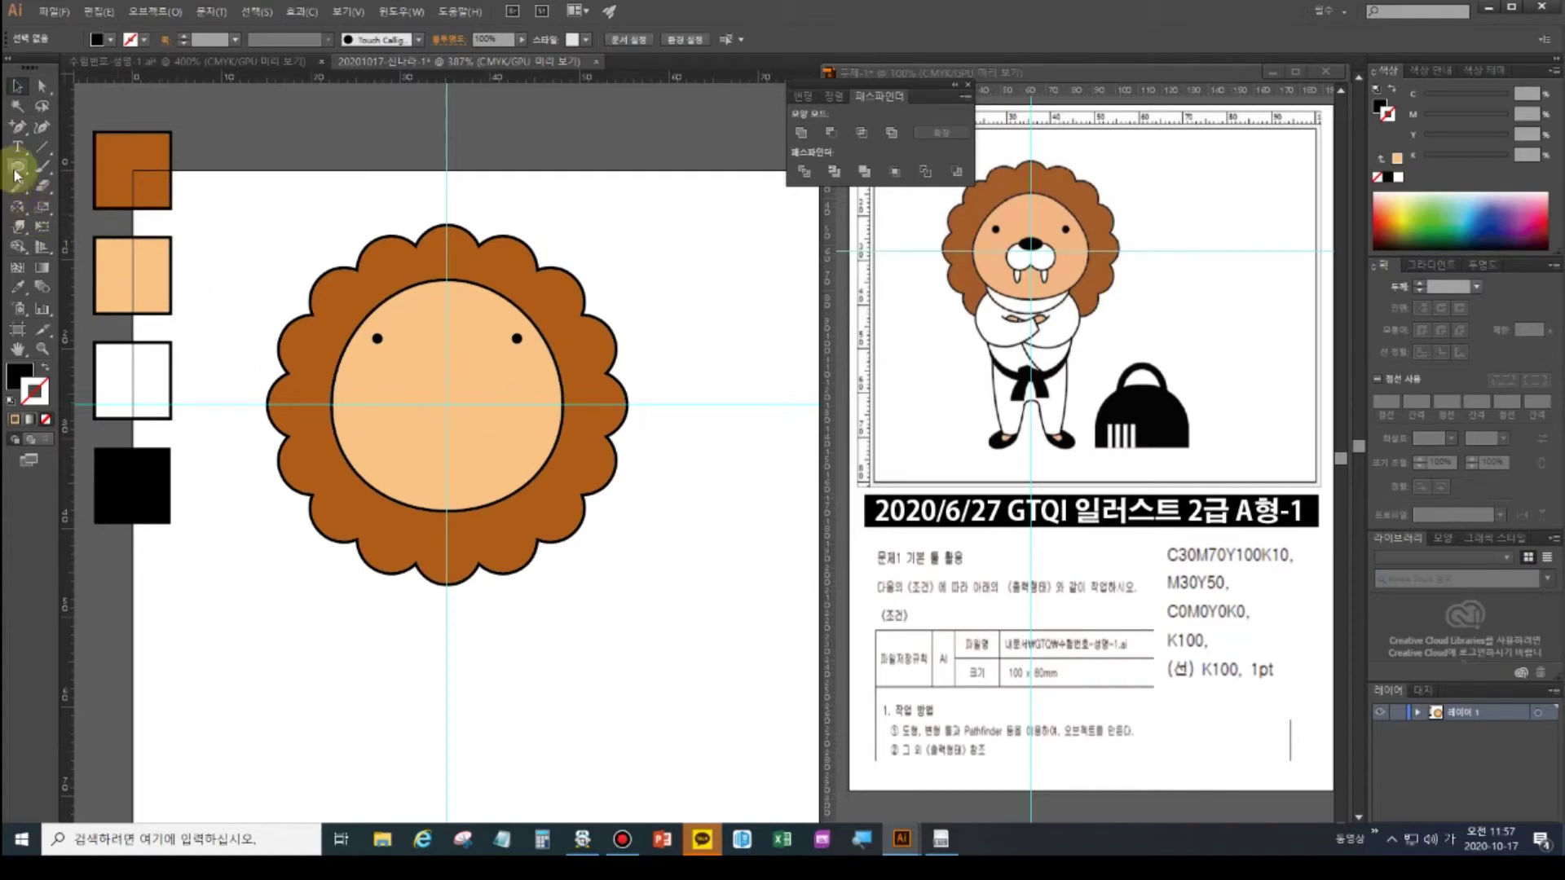
click(27, 173)
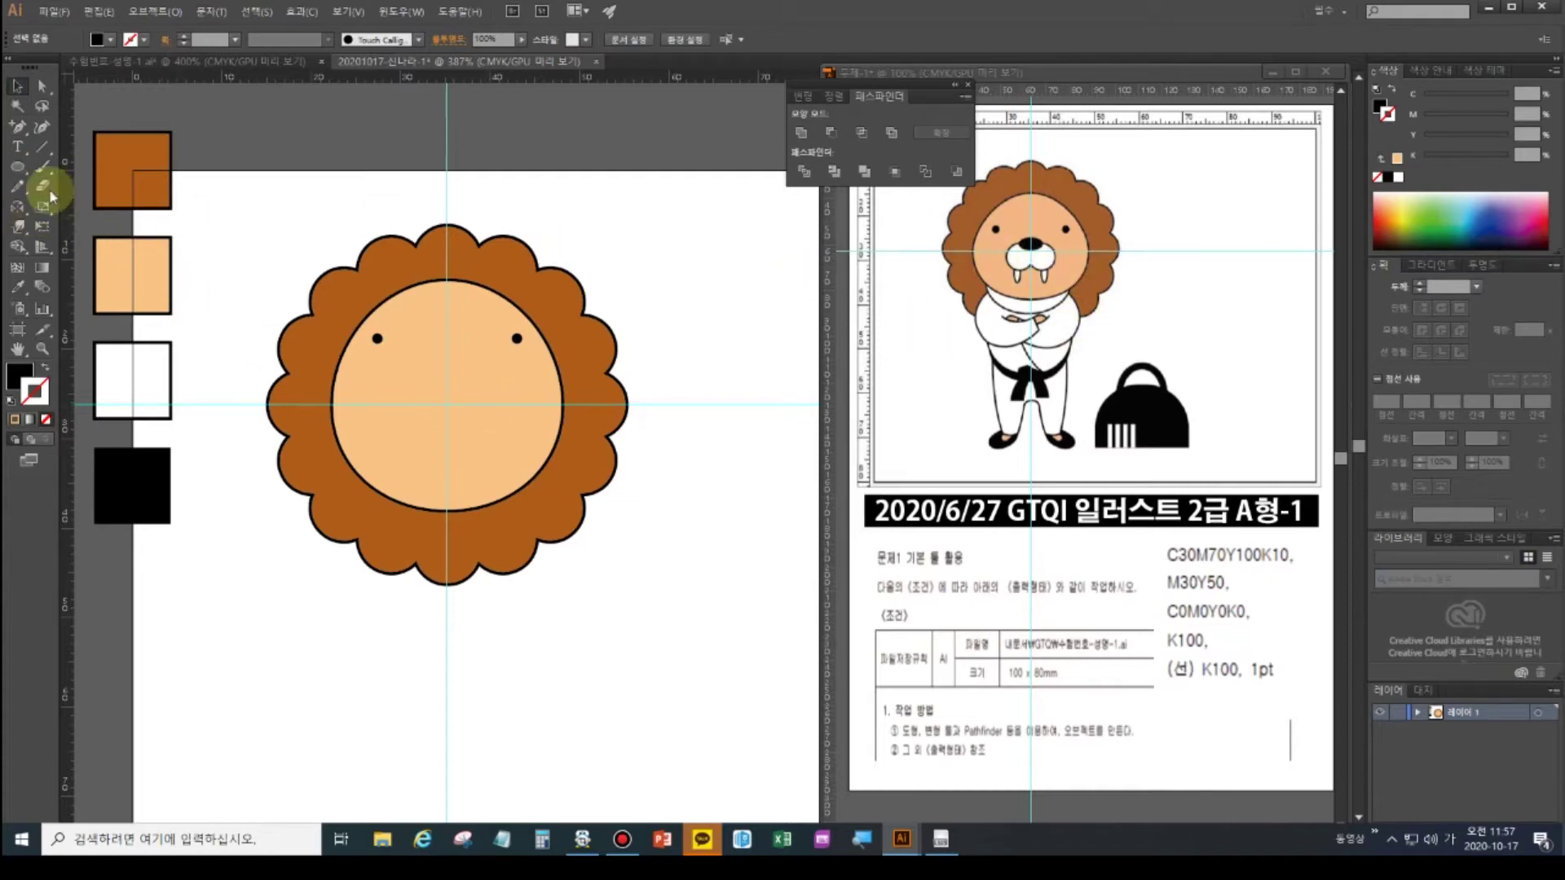
drag(418, 375, 454, 412)
click(17, 85)
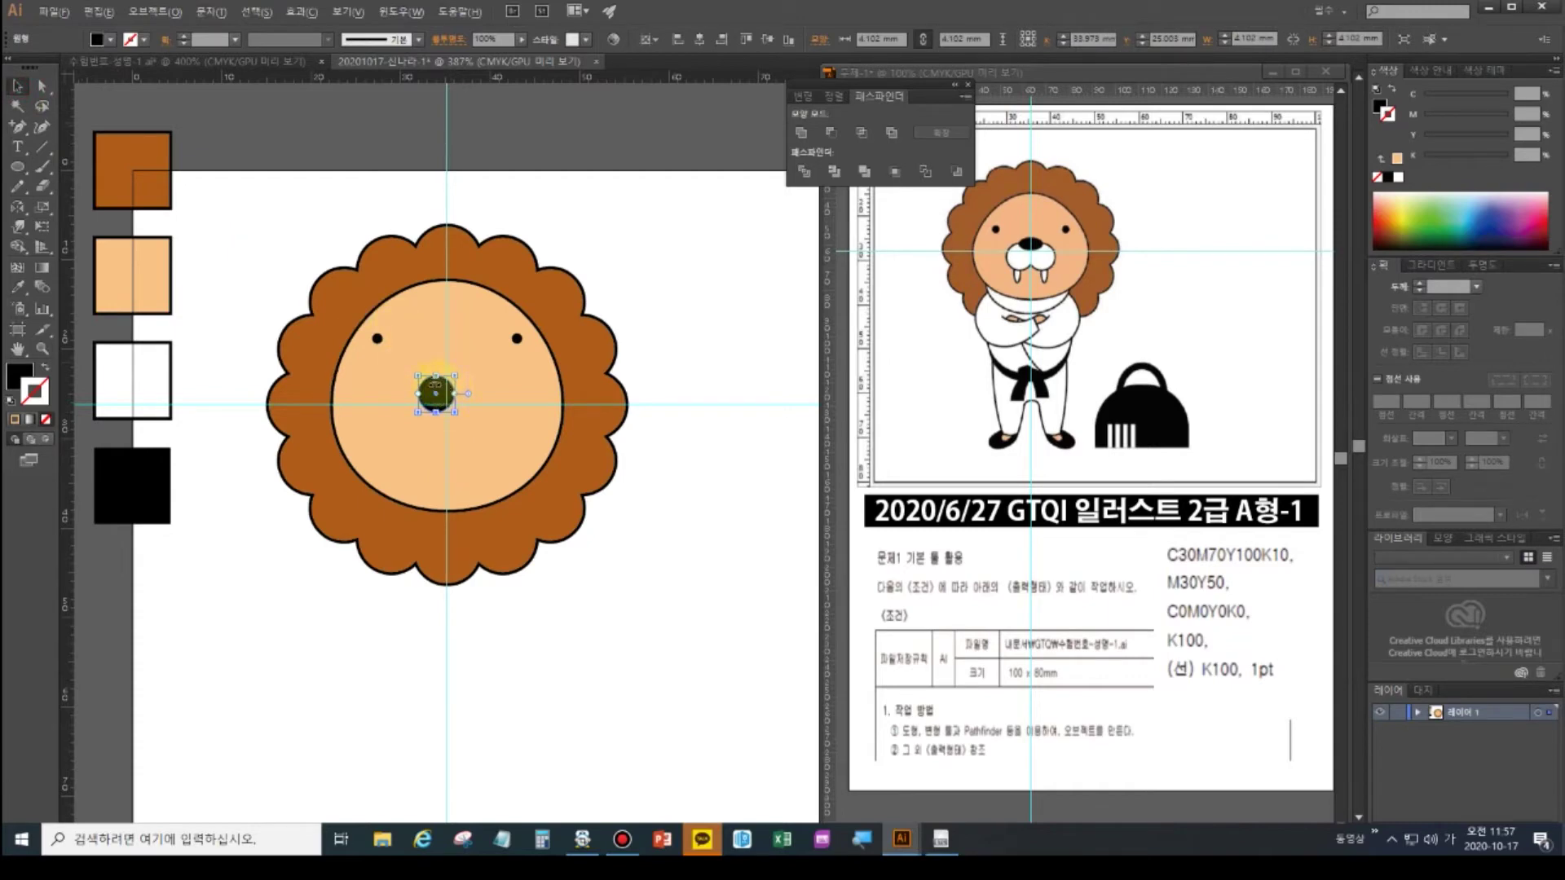
key(ctrl+plus)
key(ctrl+plus)
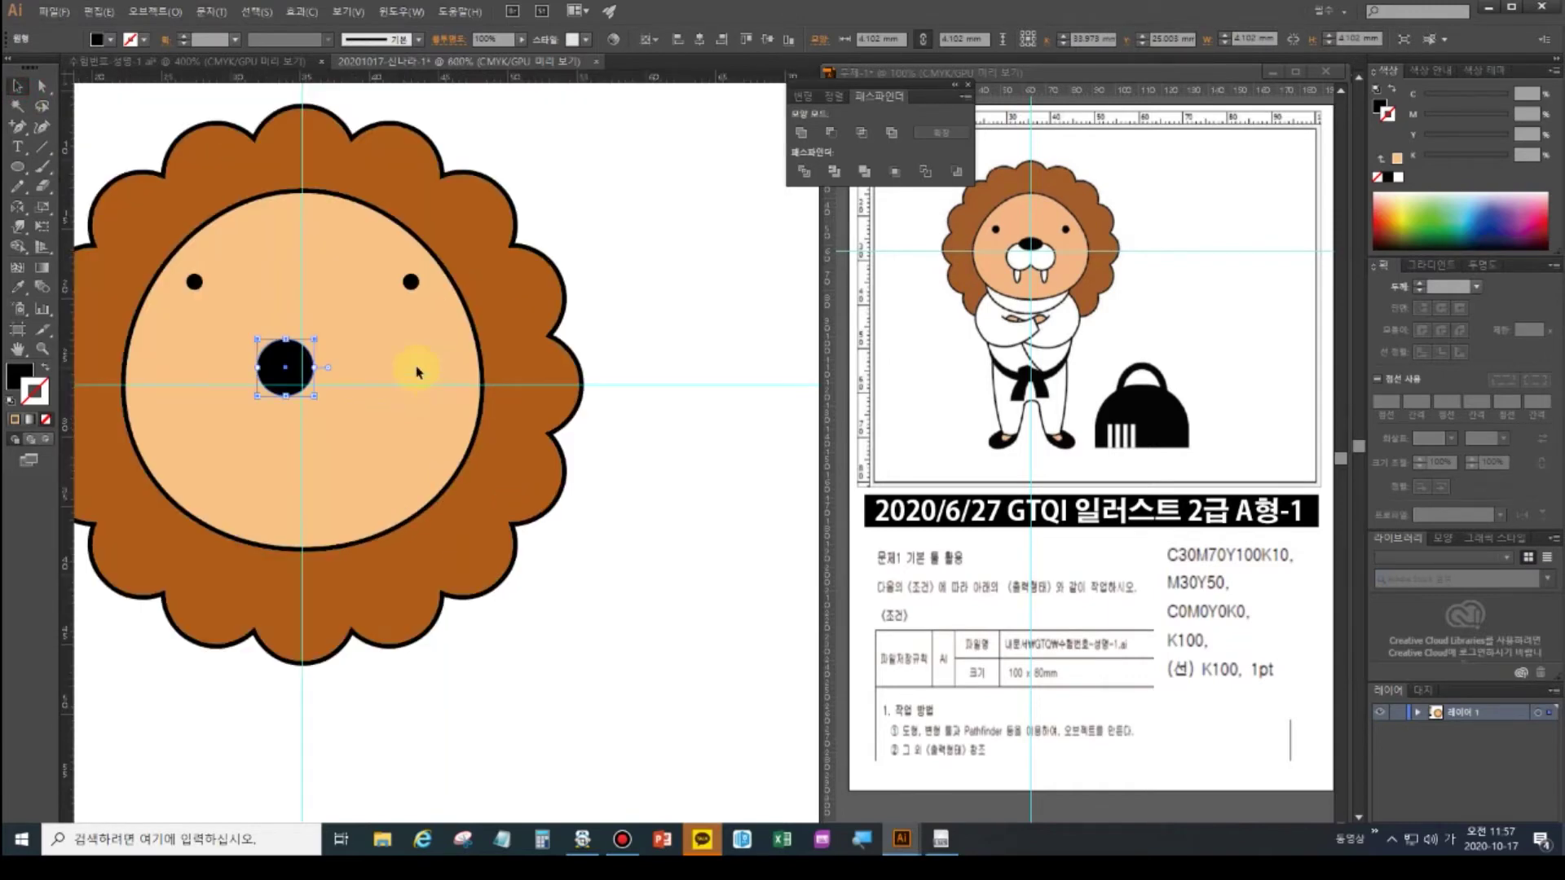
click(328, 365)
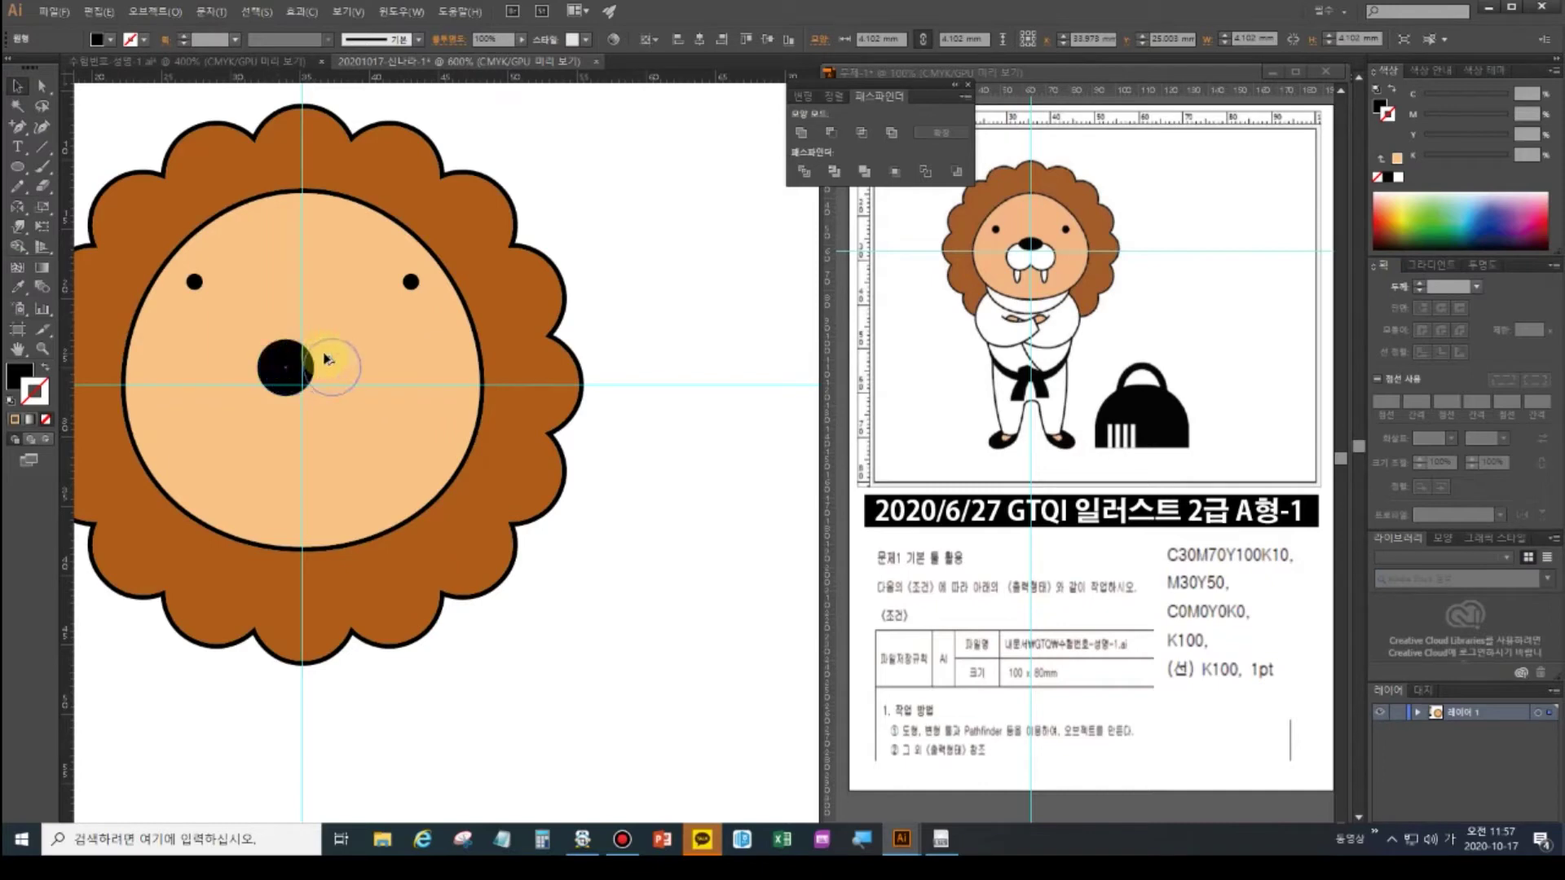
drag(322, 359, 325, 363)
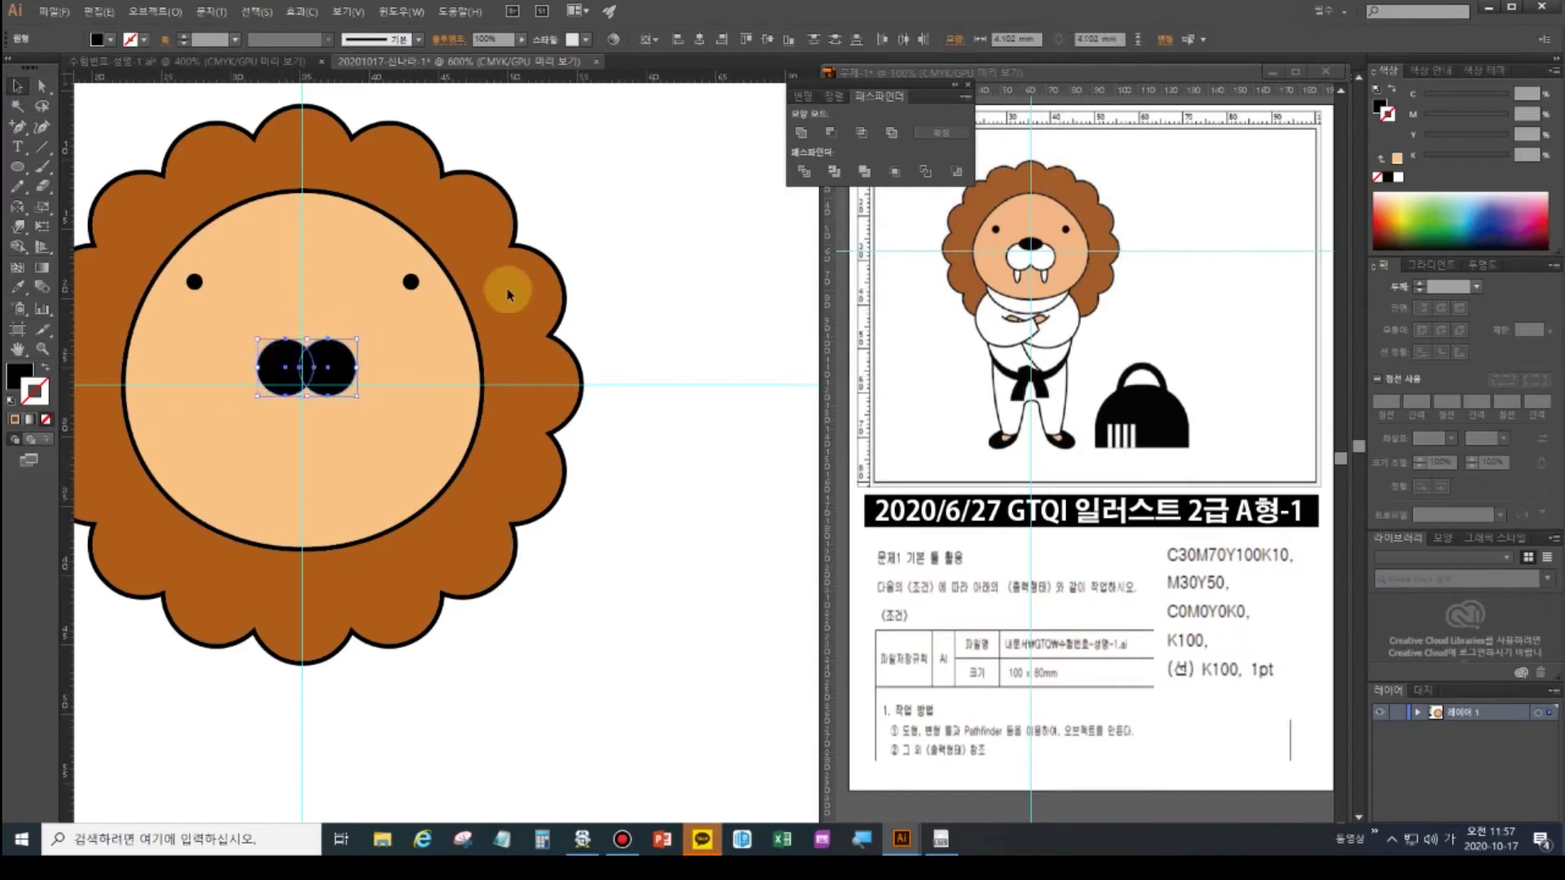
- Unite the two overlapping circles into one muzzle shape with Pathfinder and give it a white fill and black 1 pt stroke
click(802, 136)
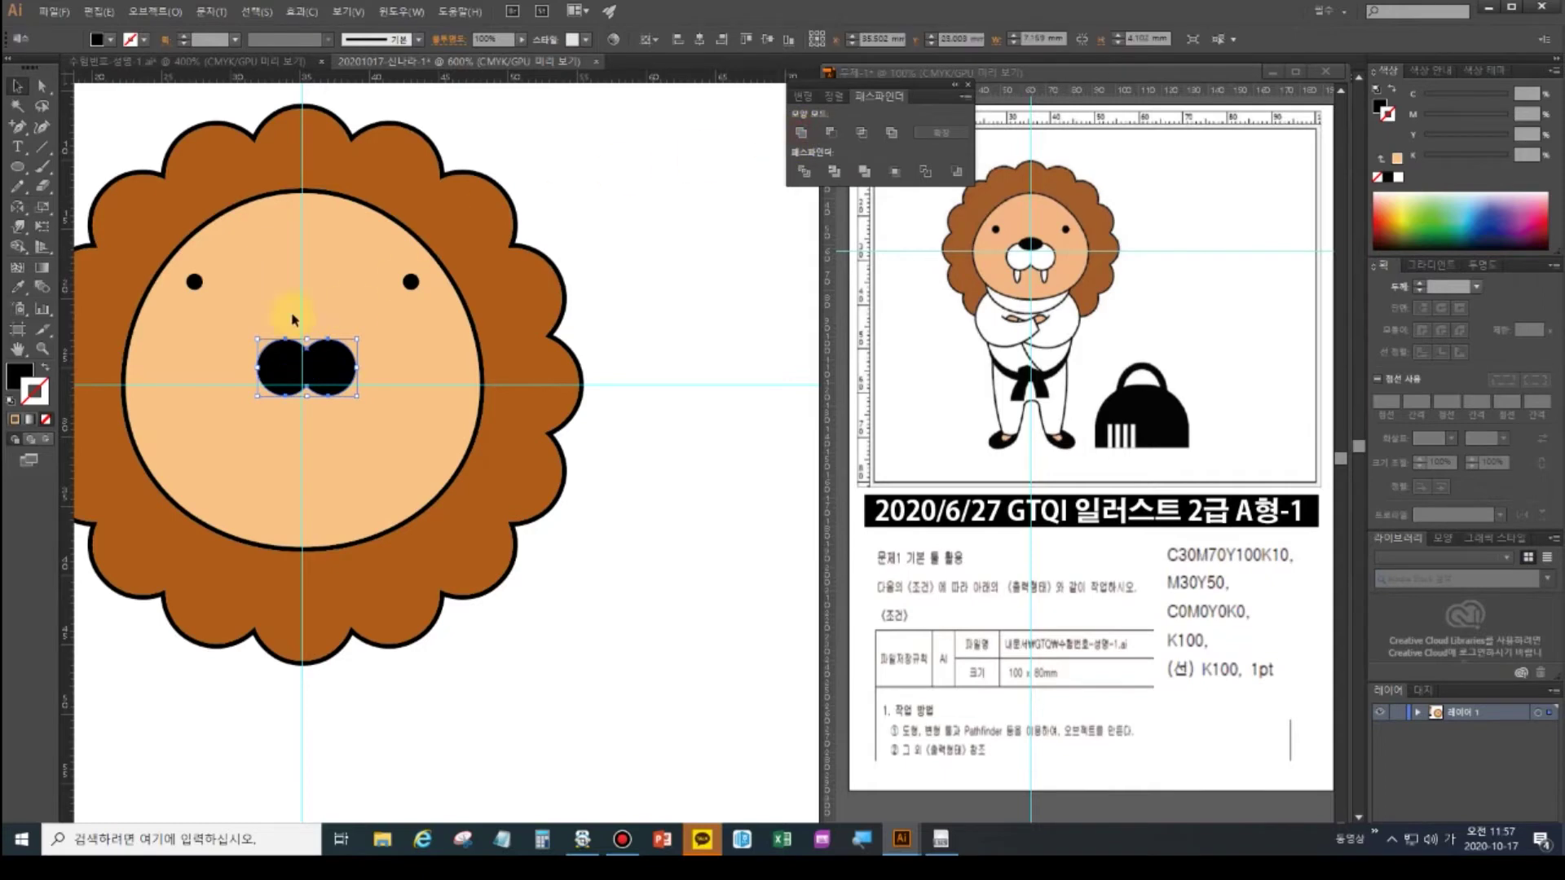
click(11, 401)
click(46, 420)
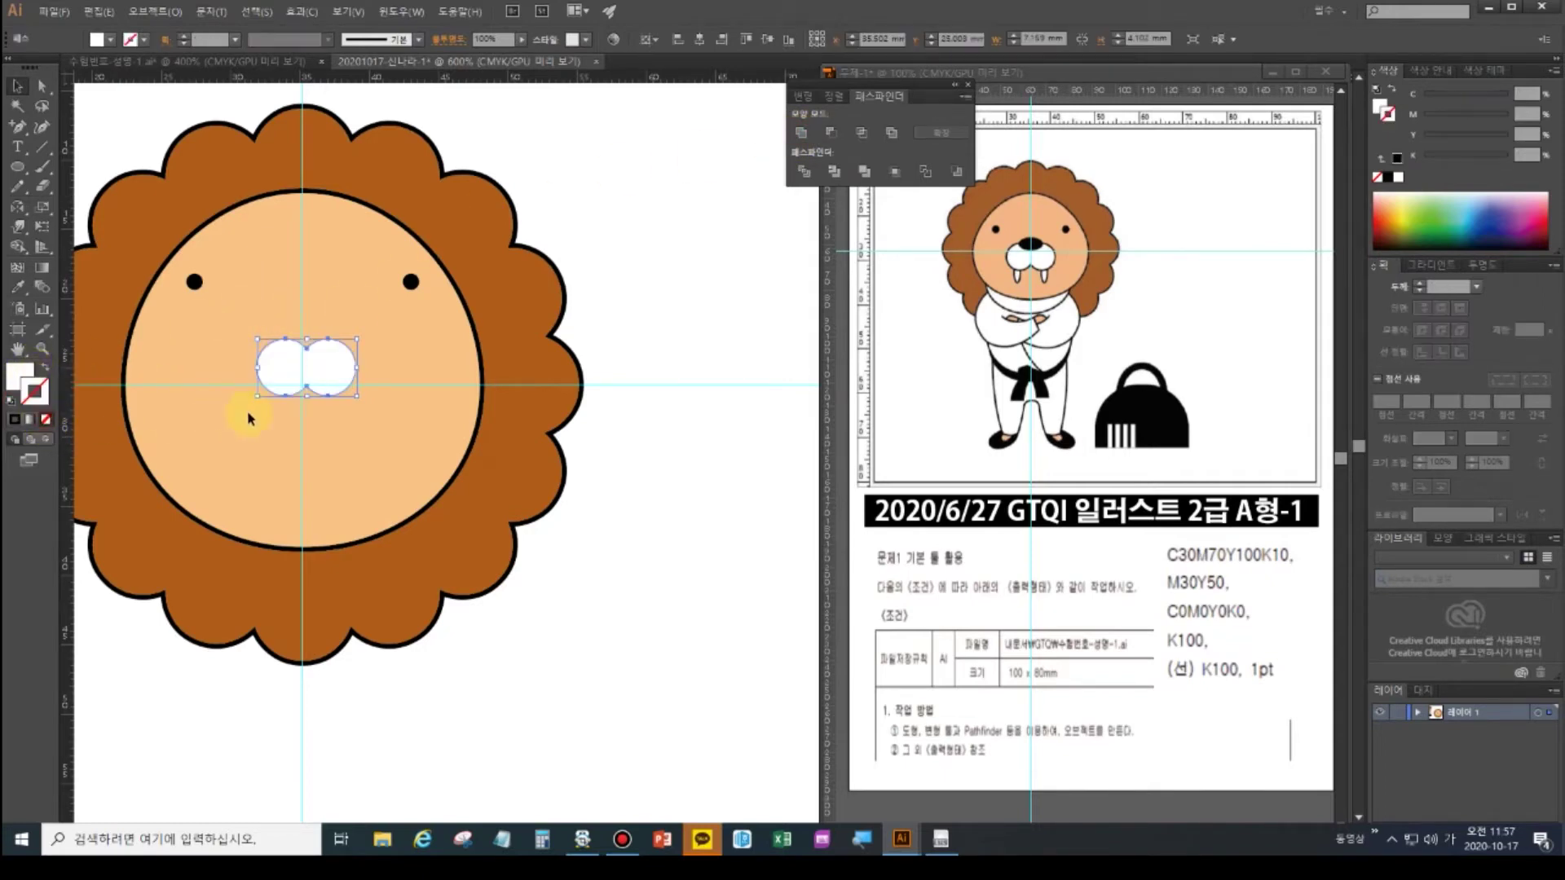
click(12, 402)
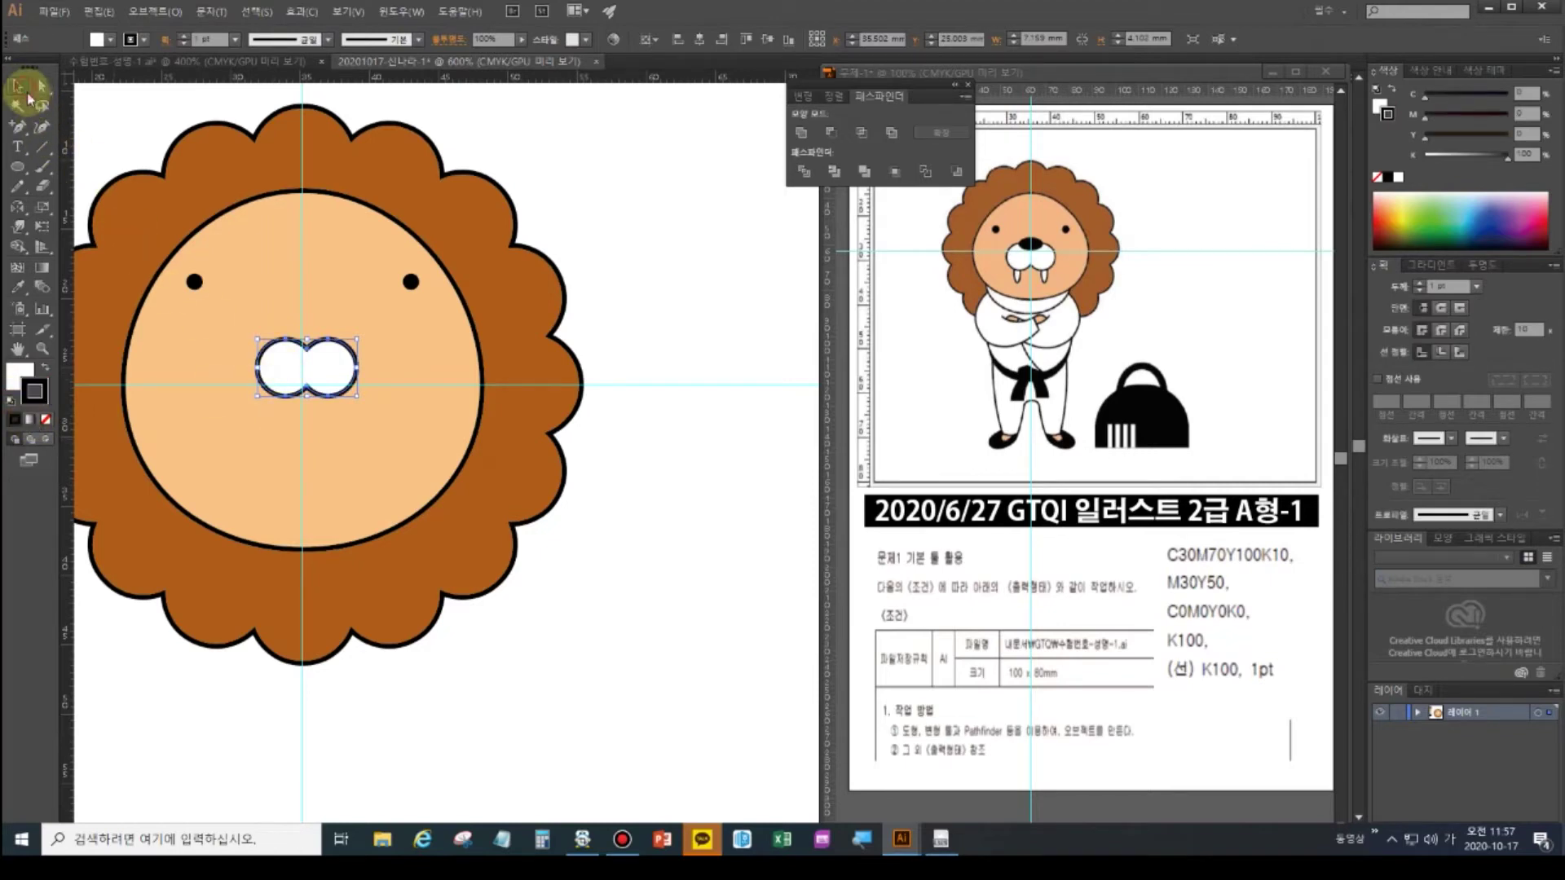
- Nudge the muzzle shape left about 0.3 mm to centre it on the vertical guide
key(Left)
key(Left)
key(Left)
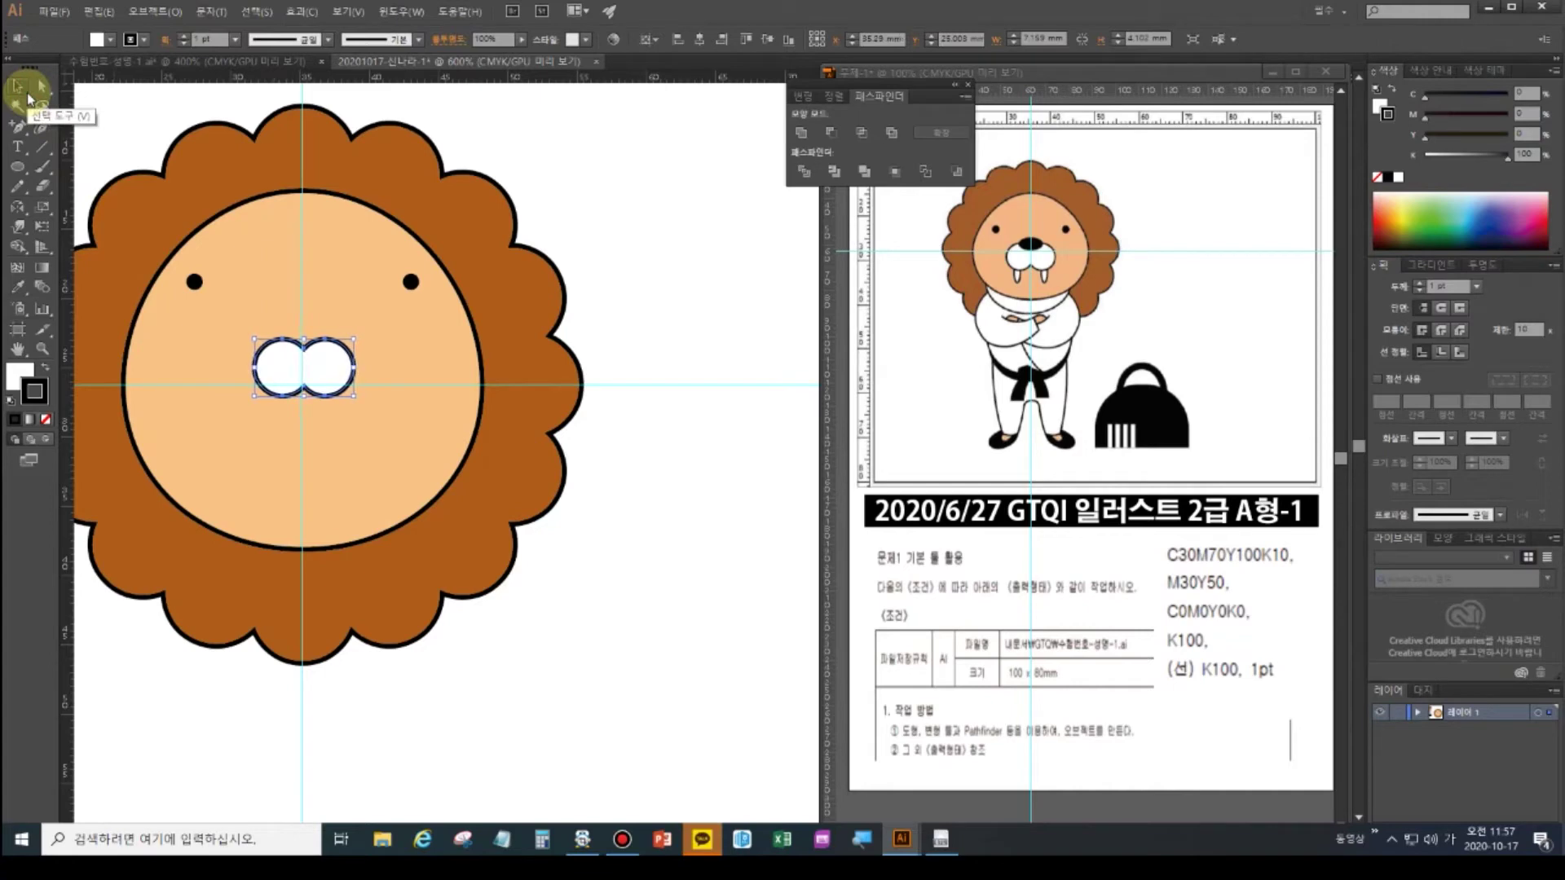
- Draw a black nose ellipse without stroke over the muzzle's top centre, about 3.2 mm wide and flattened to about 1.9 mm tall
click(17, 167)
drag(283, 324, 329, 358)
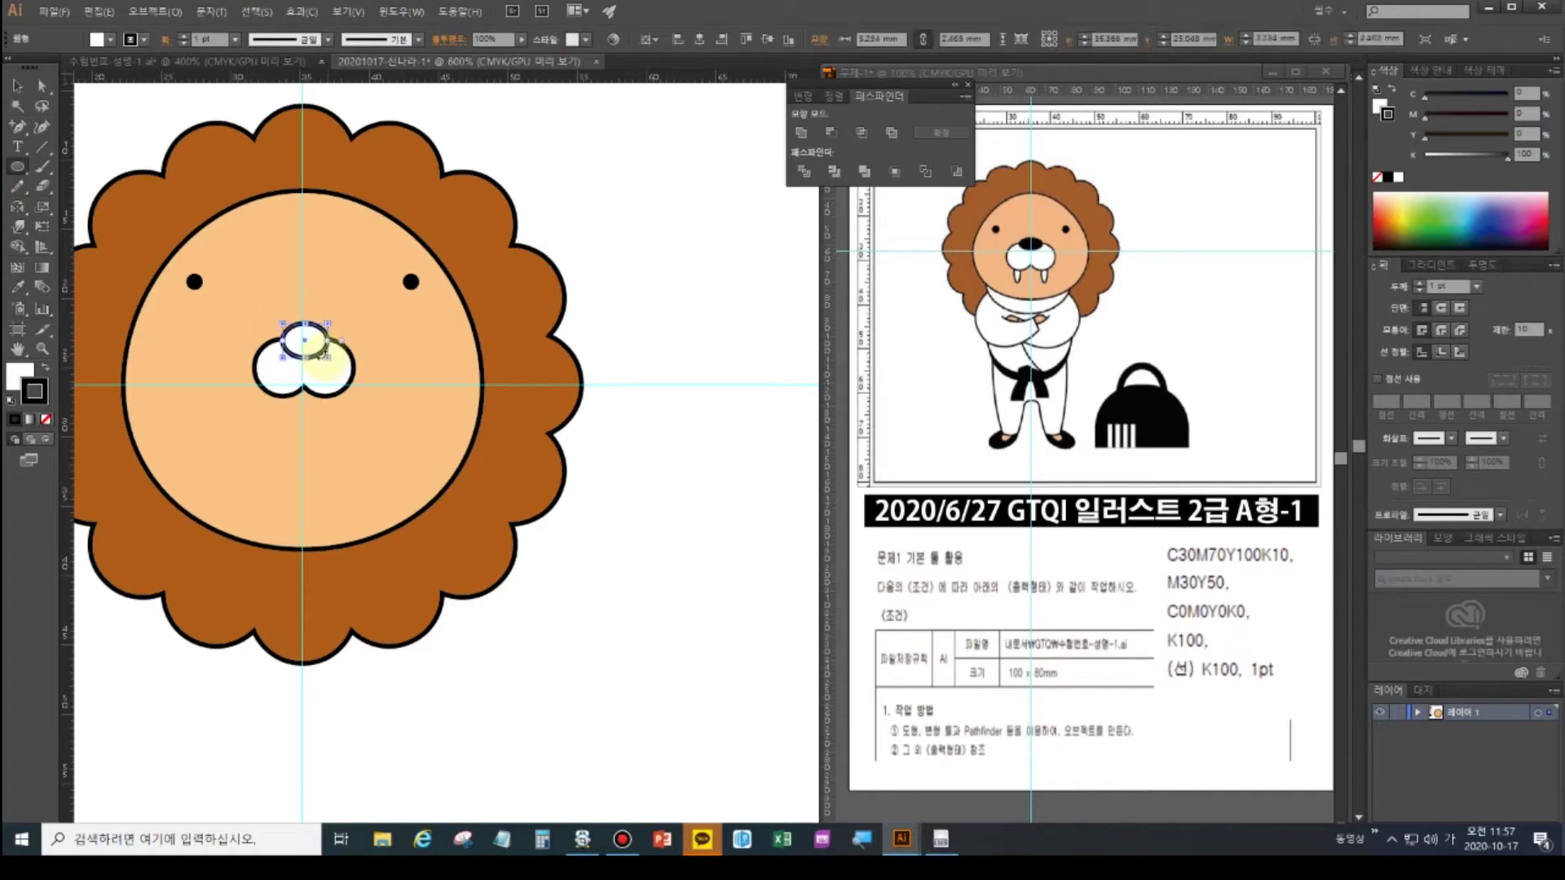
click(46, 369)
click(46, 419)
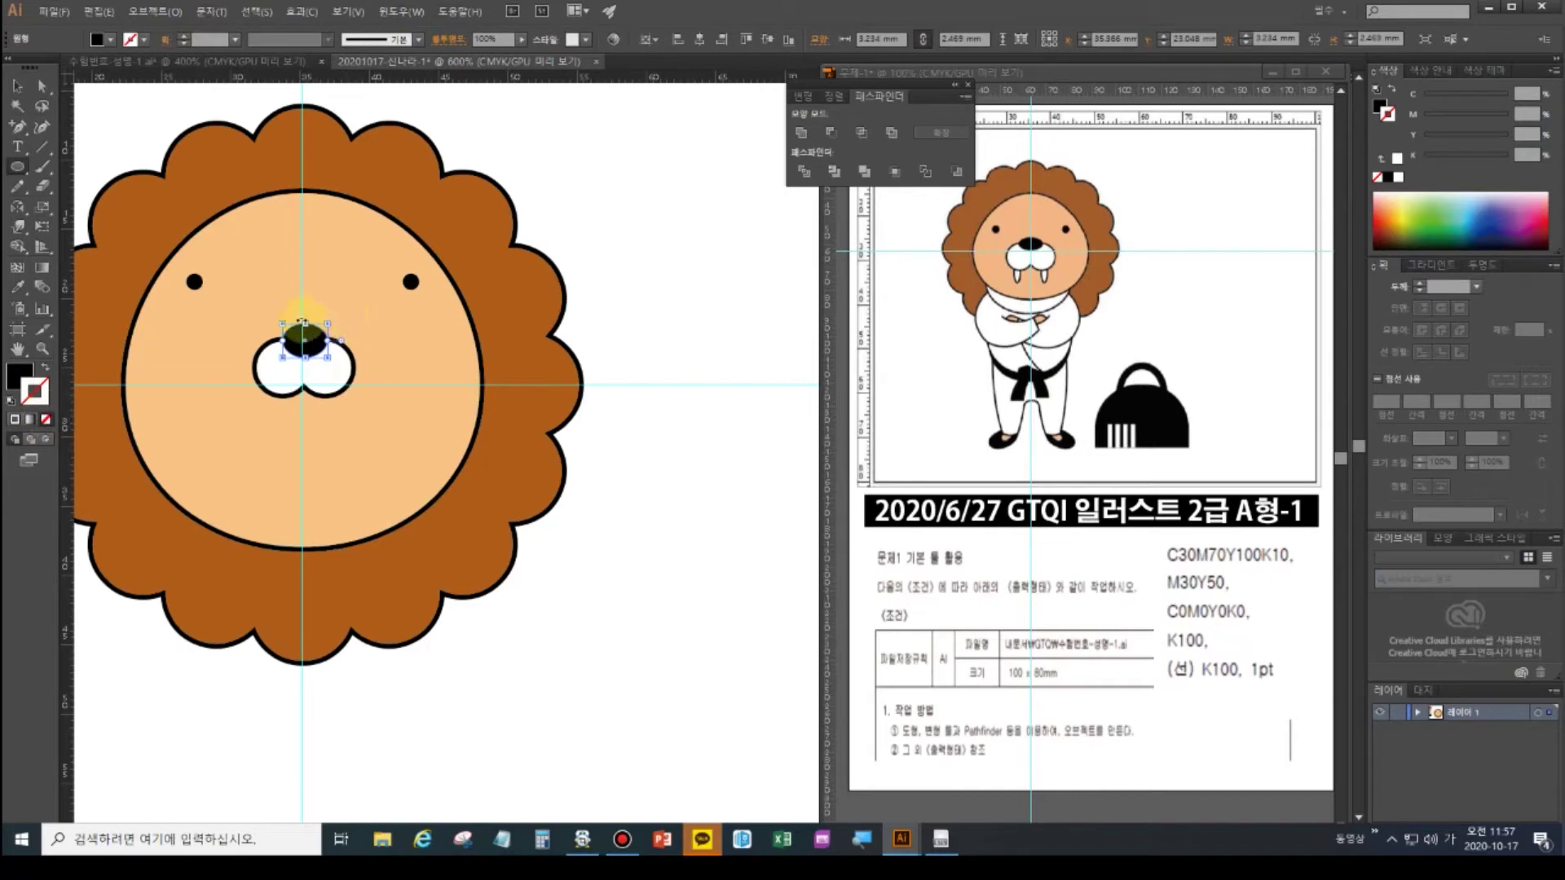
drag(304, 326, 305, 352)
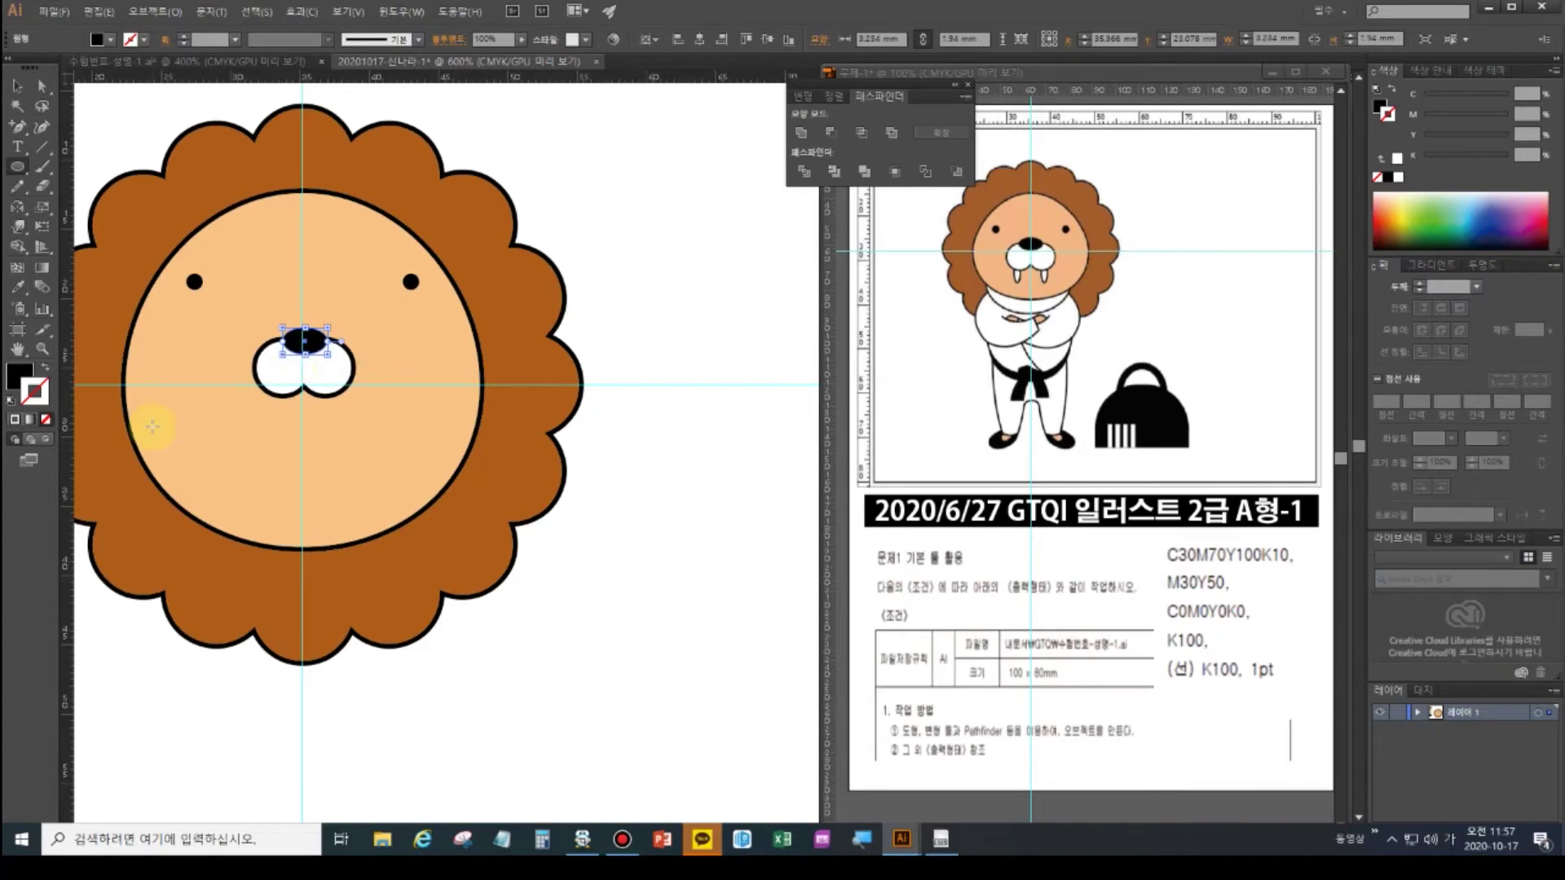
- Draw a narrow tusk ellipse about 1 x 3.6 mm below the muzzle's left half, with white fill and black 1 pt stroke
click(18, 169)
drag(280, 387, 284, 422)
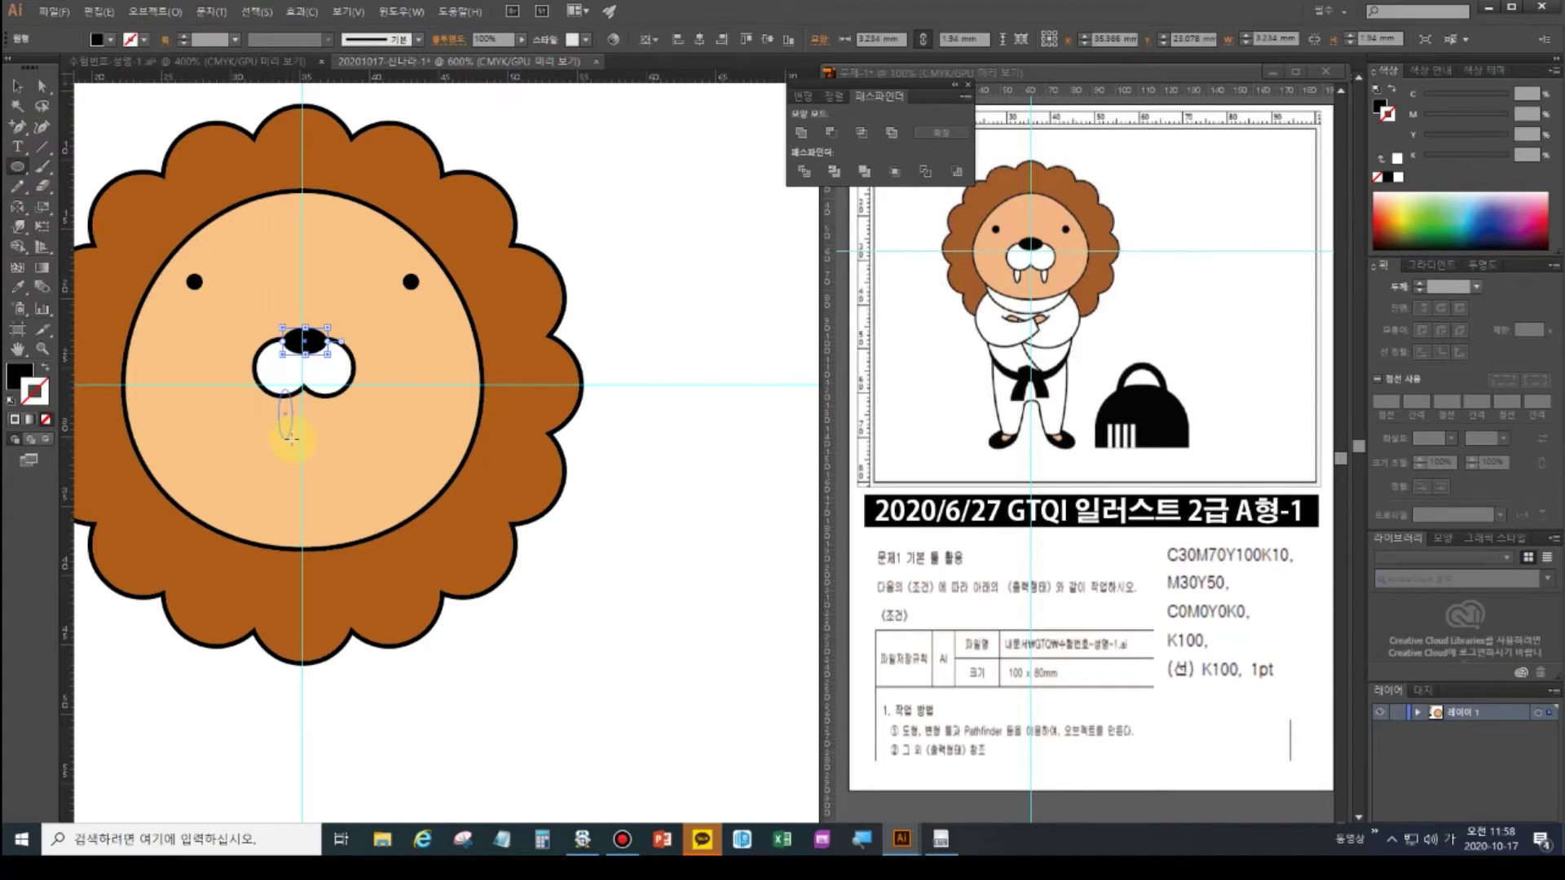
drag(284, 436, 286, 439)
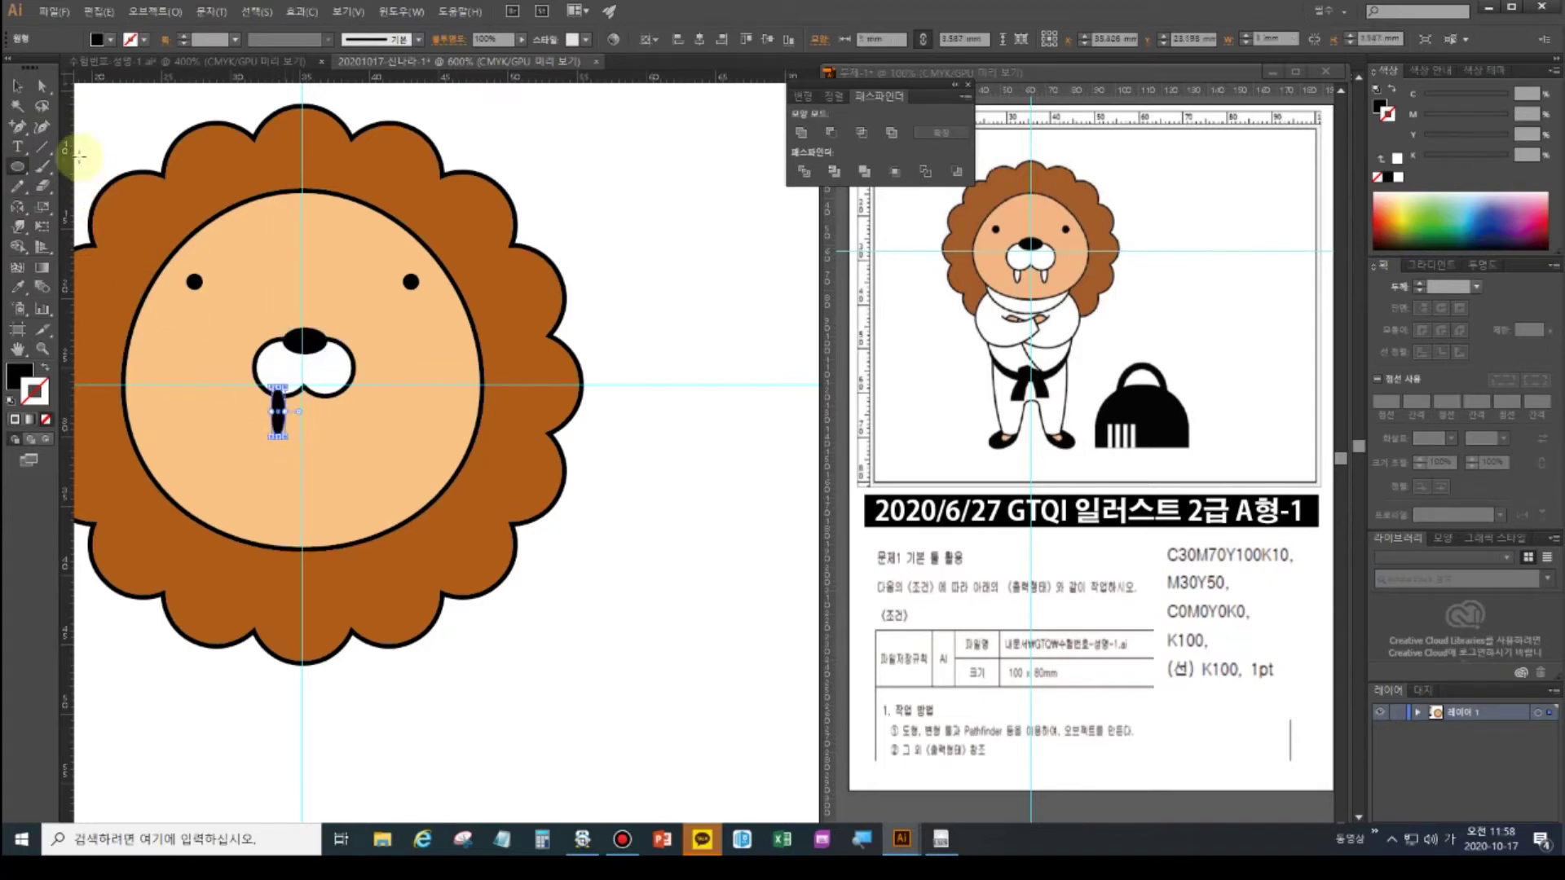
click(15, 90)
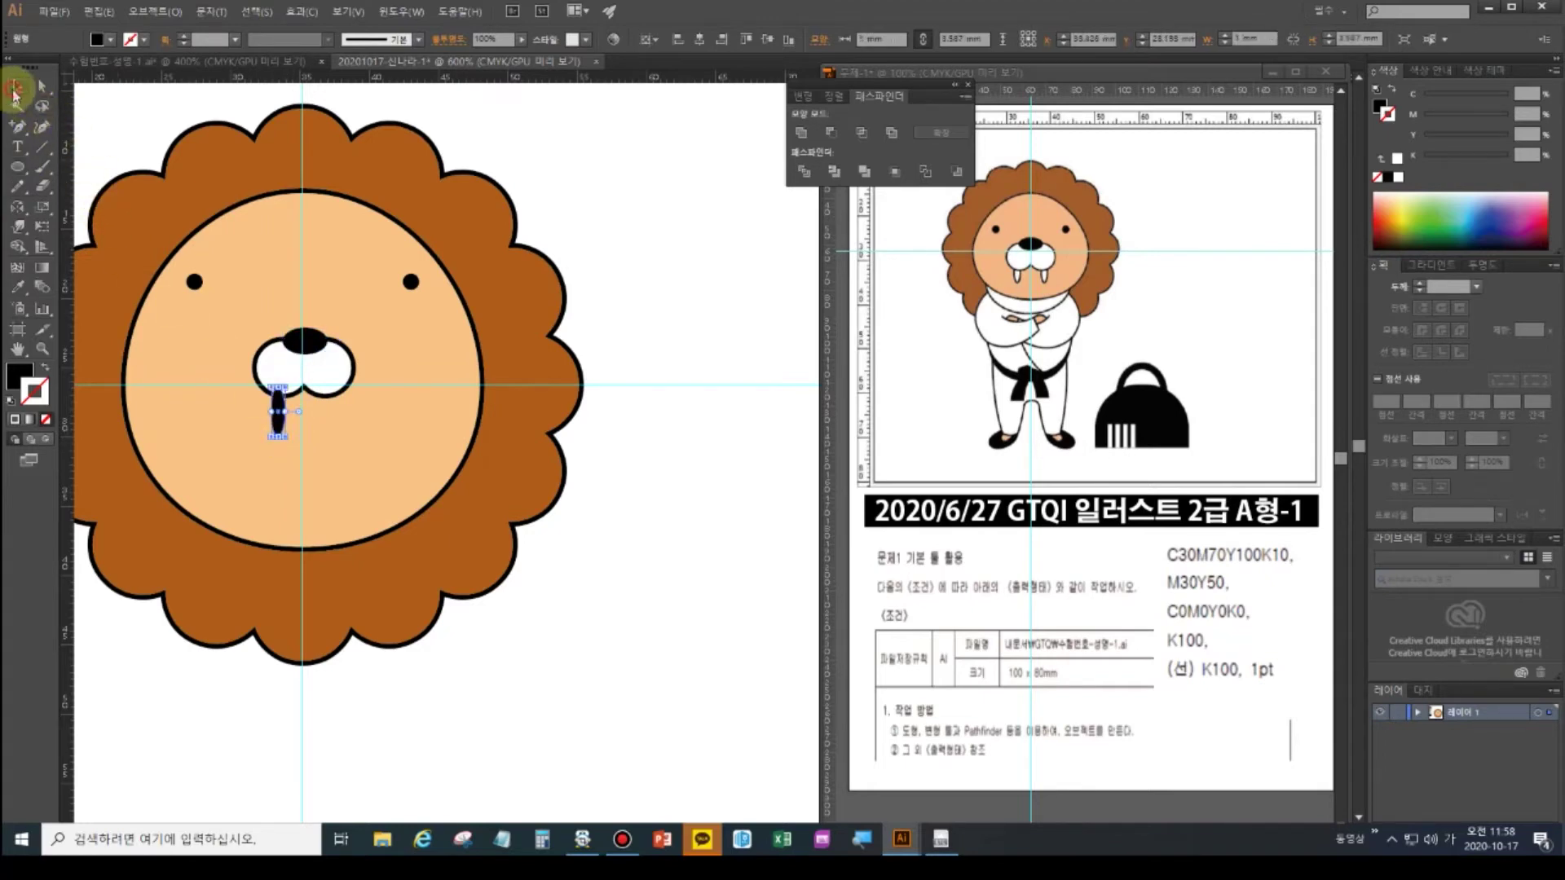
click(10, 399)
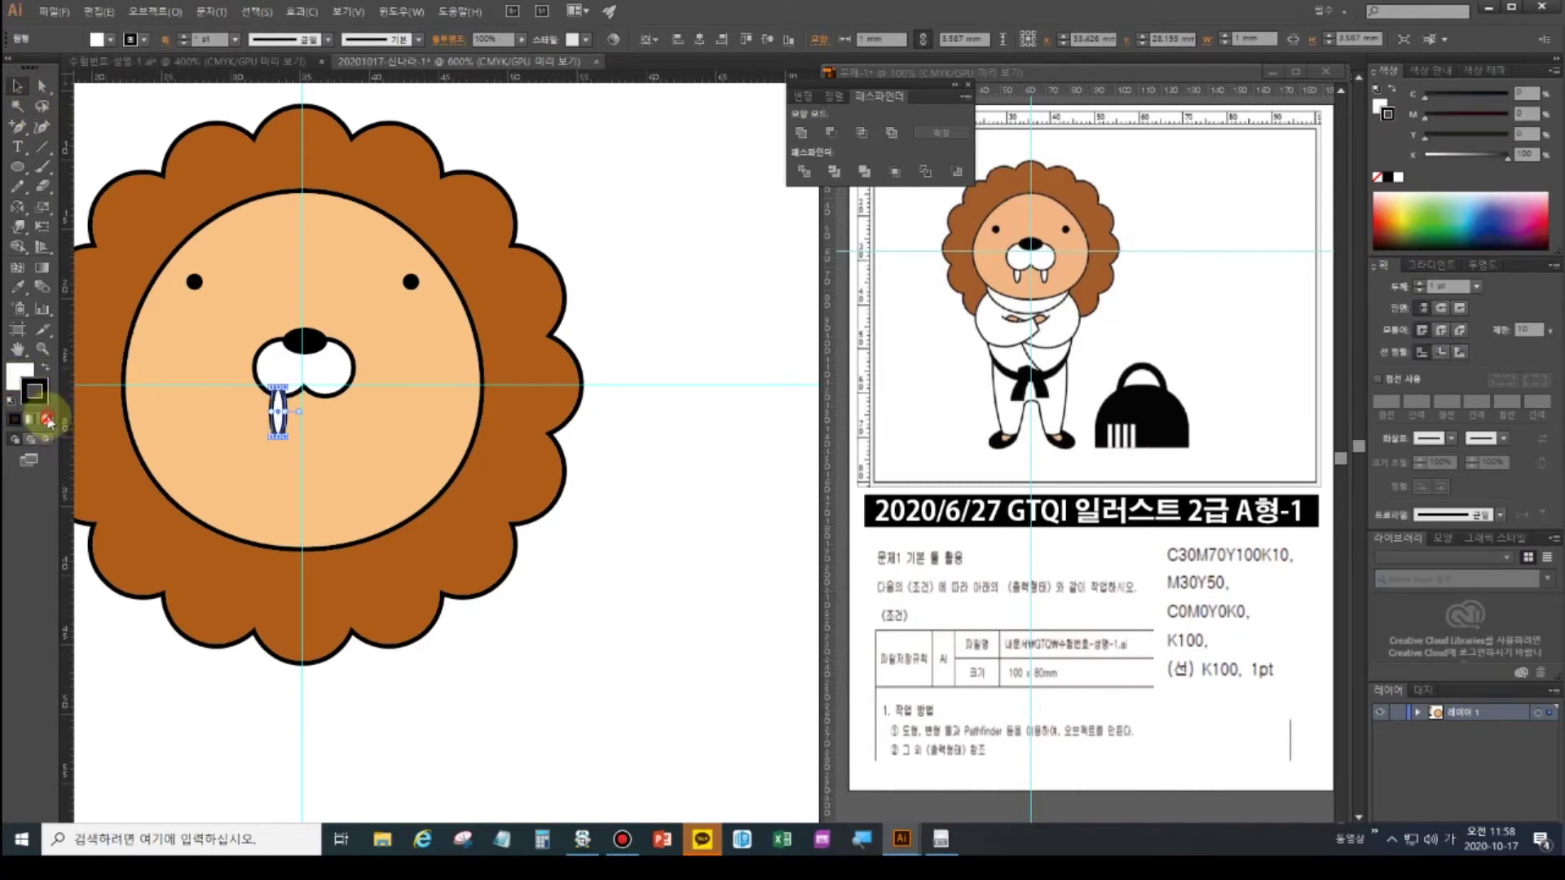
click(45, 420)
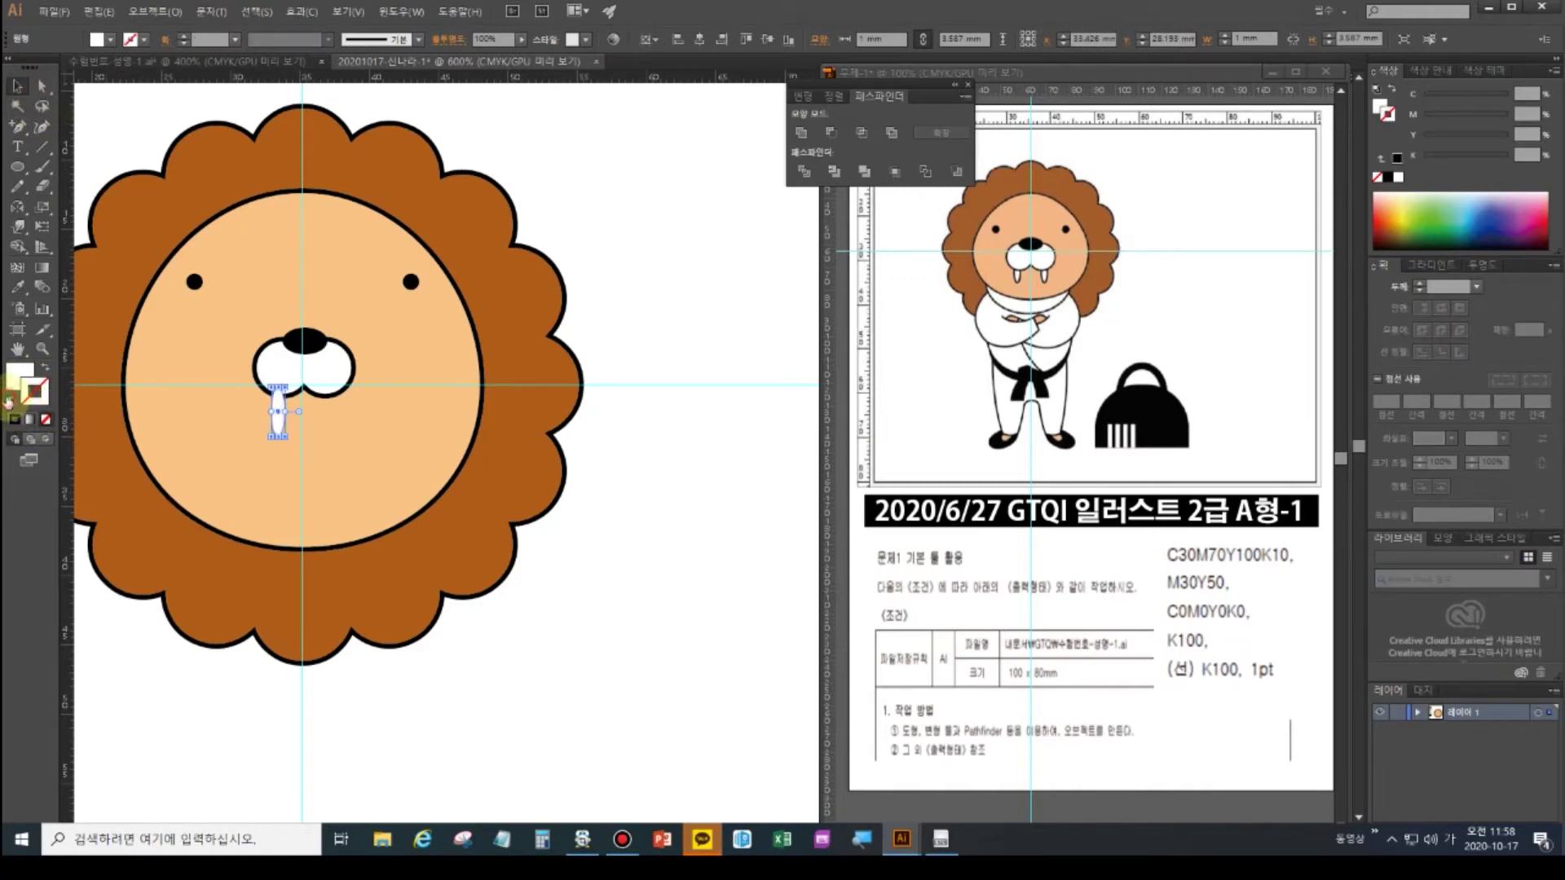
click(10, 401)
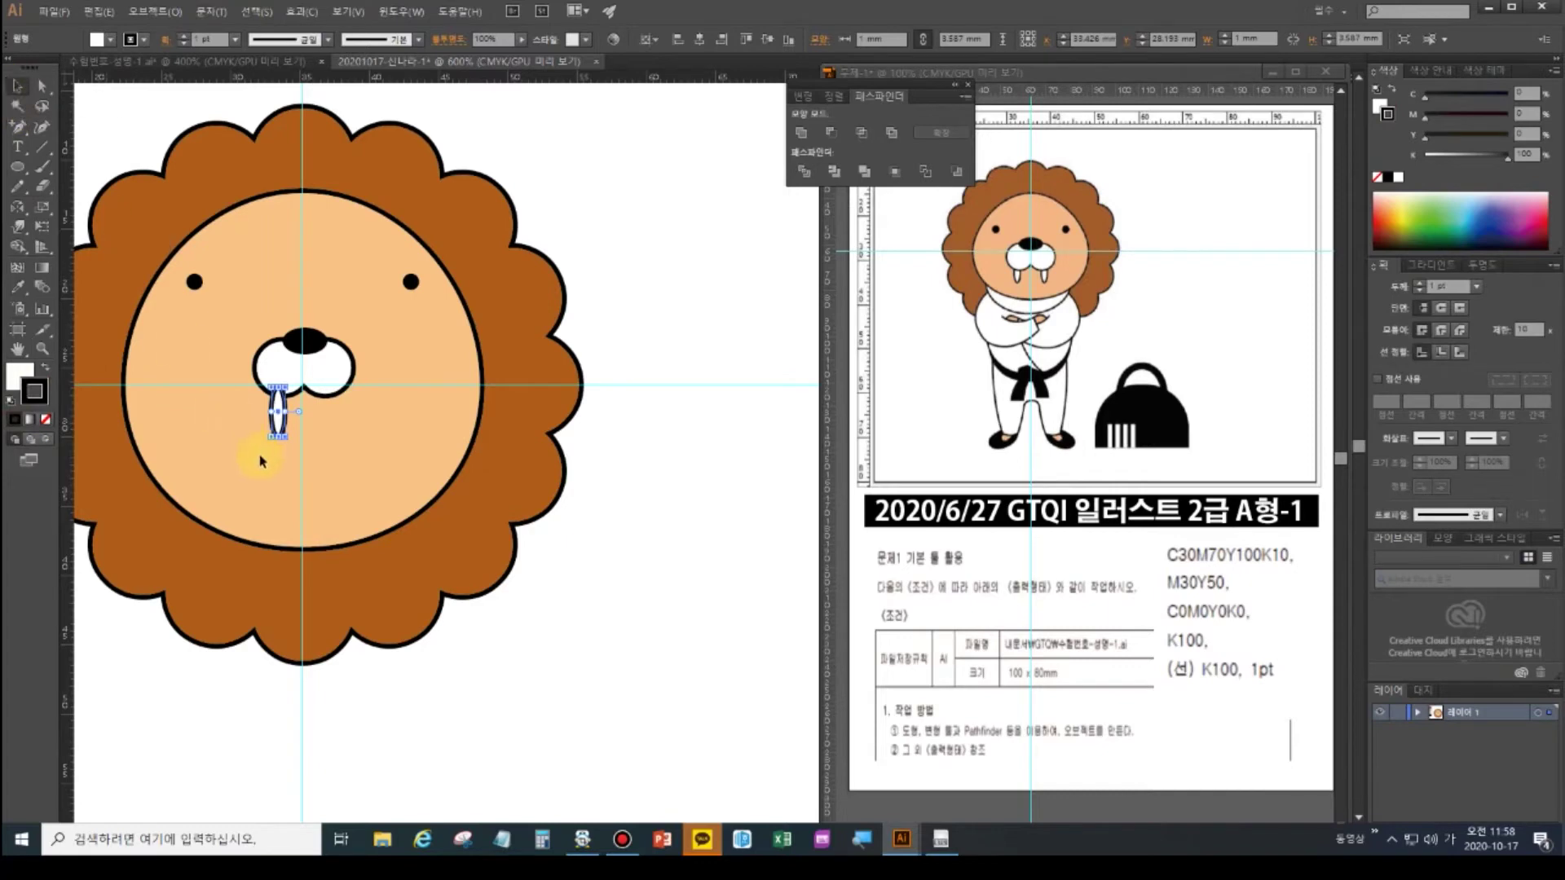
- Move the tusk up about 0.3 mm and duplicate it about 3.4 mm to the right under the muzzle's other half
key(alt)
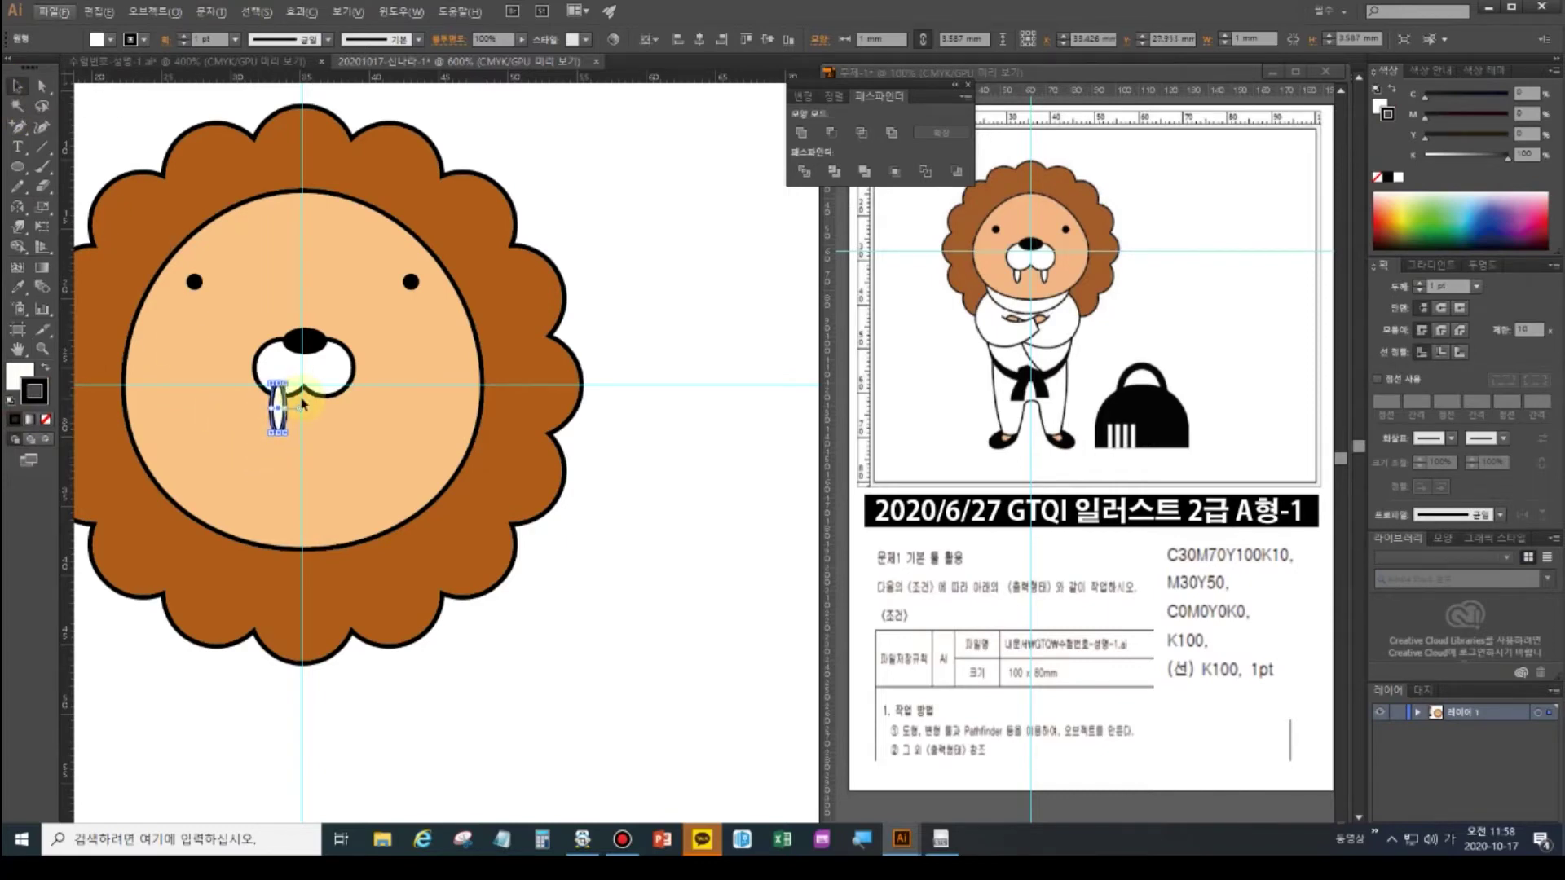
key(alt)
drag(279, 397, 324, 400)
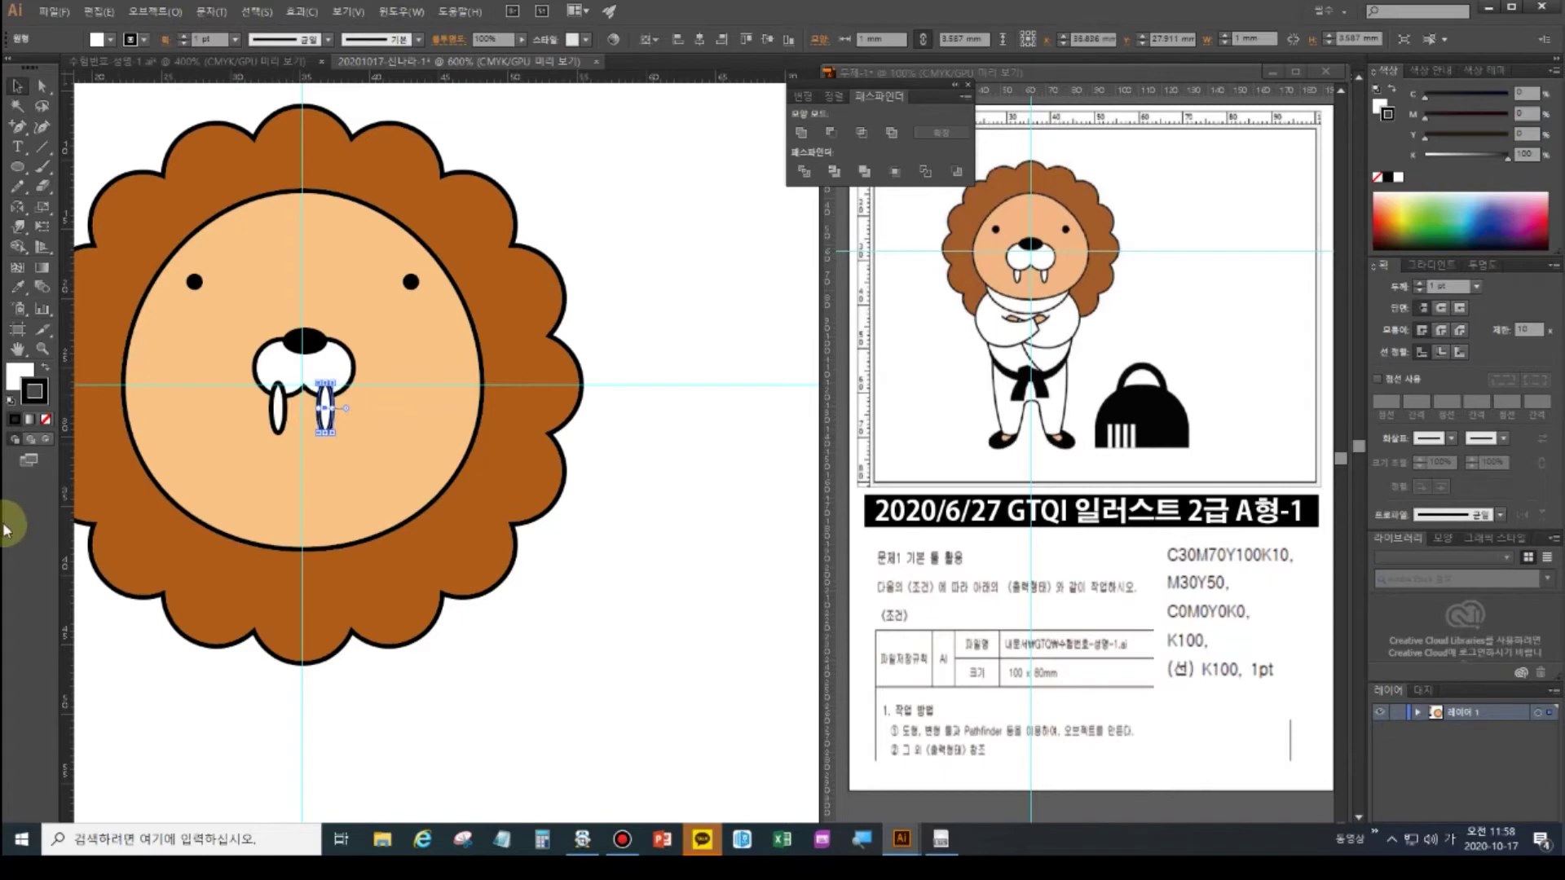
- Group the muzzle with the black nose and bring the group in front of the two tusks
click(304, 343)
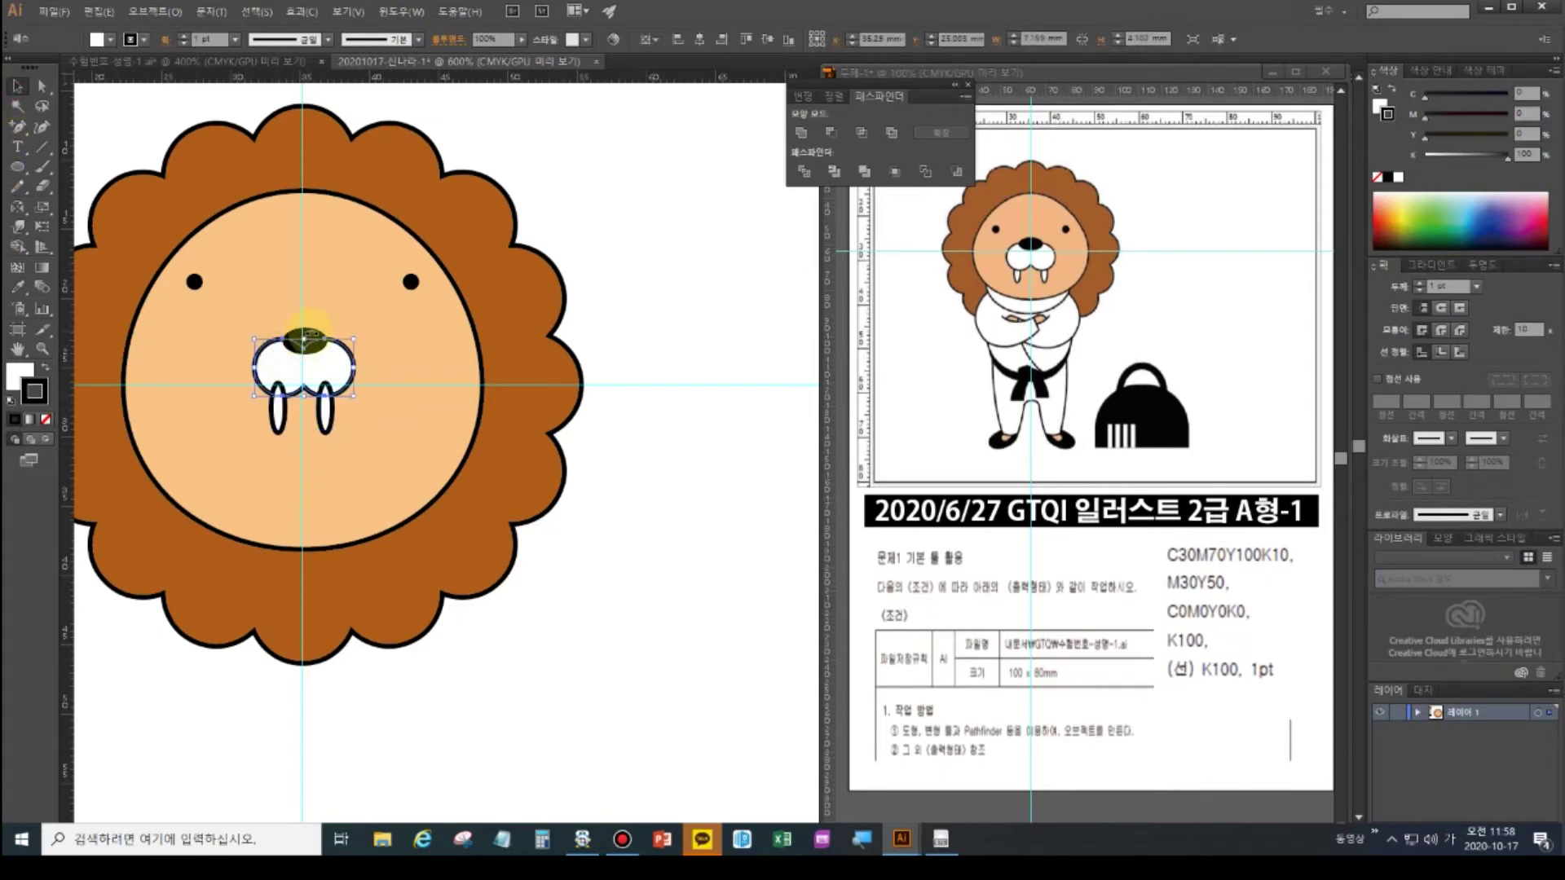
drag(311, 334, 313, 333)
key(ctrl+plus)
drag(307, 338, 744, 430)
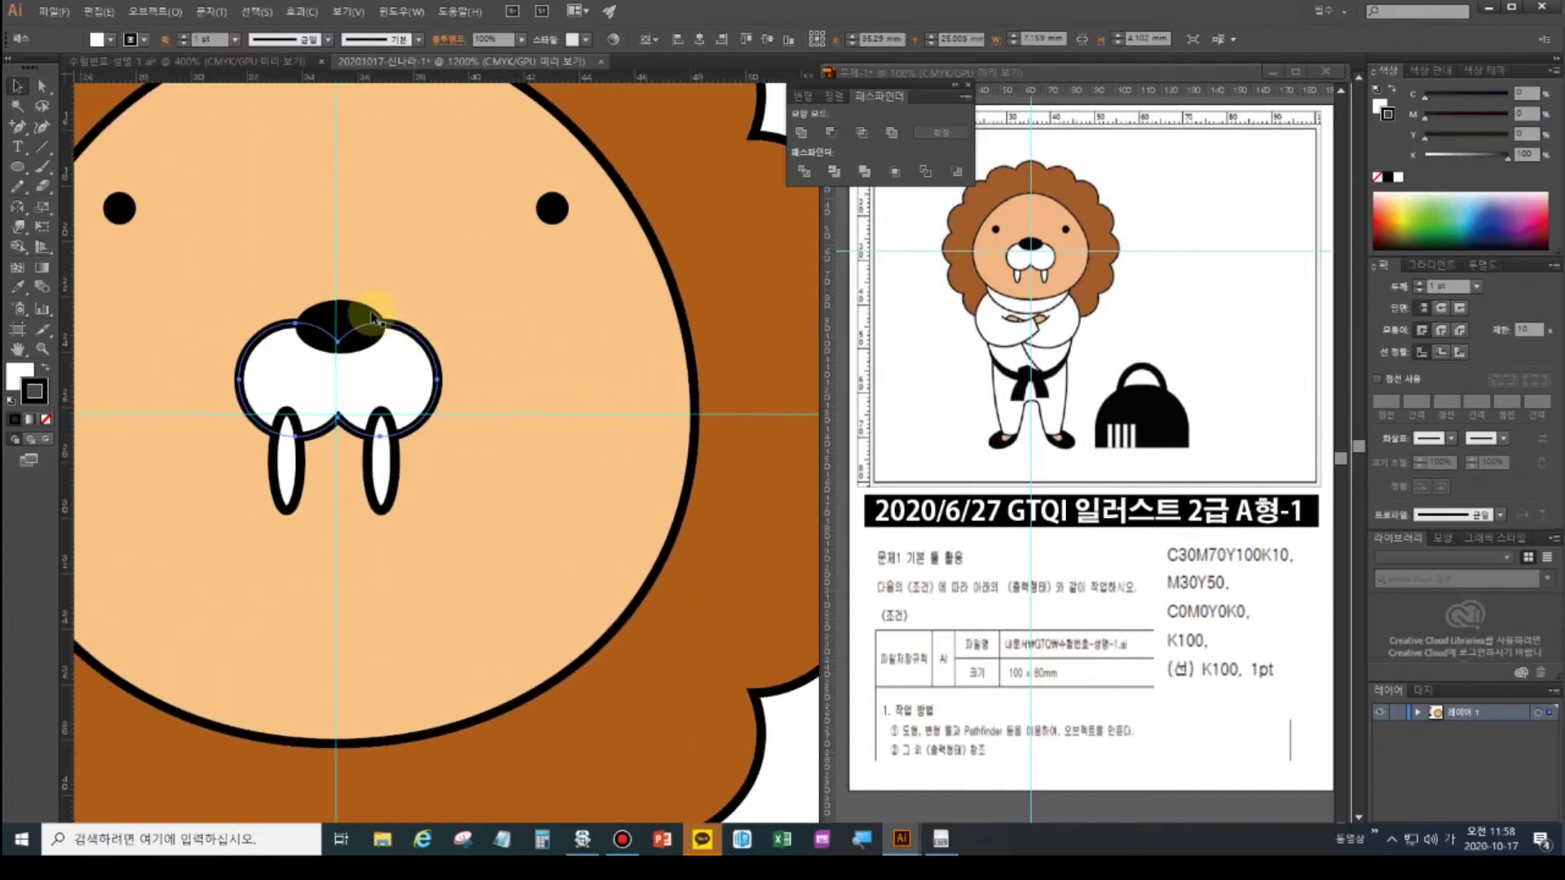
shift+click(350, 317)
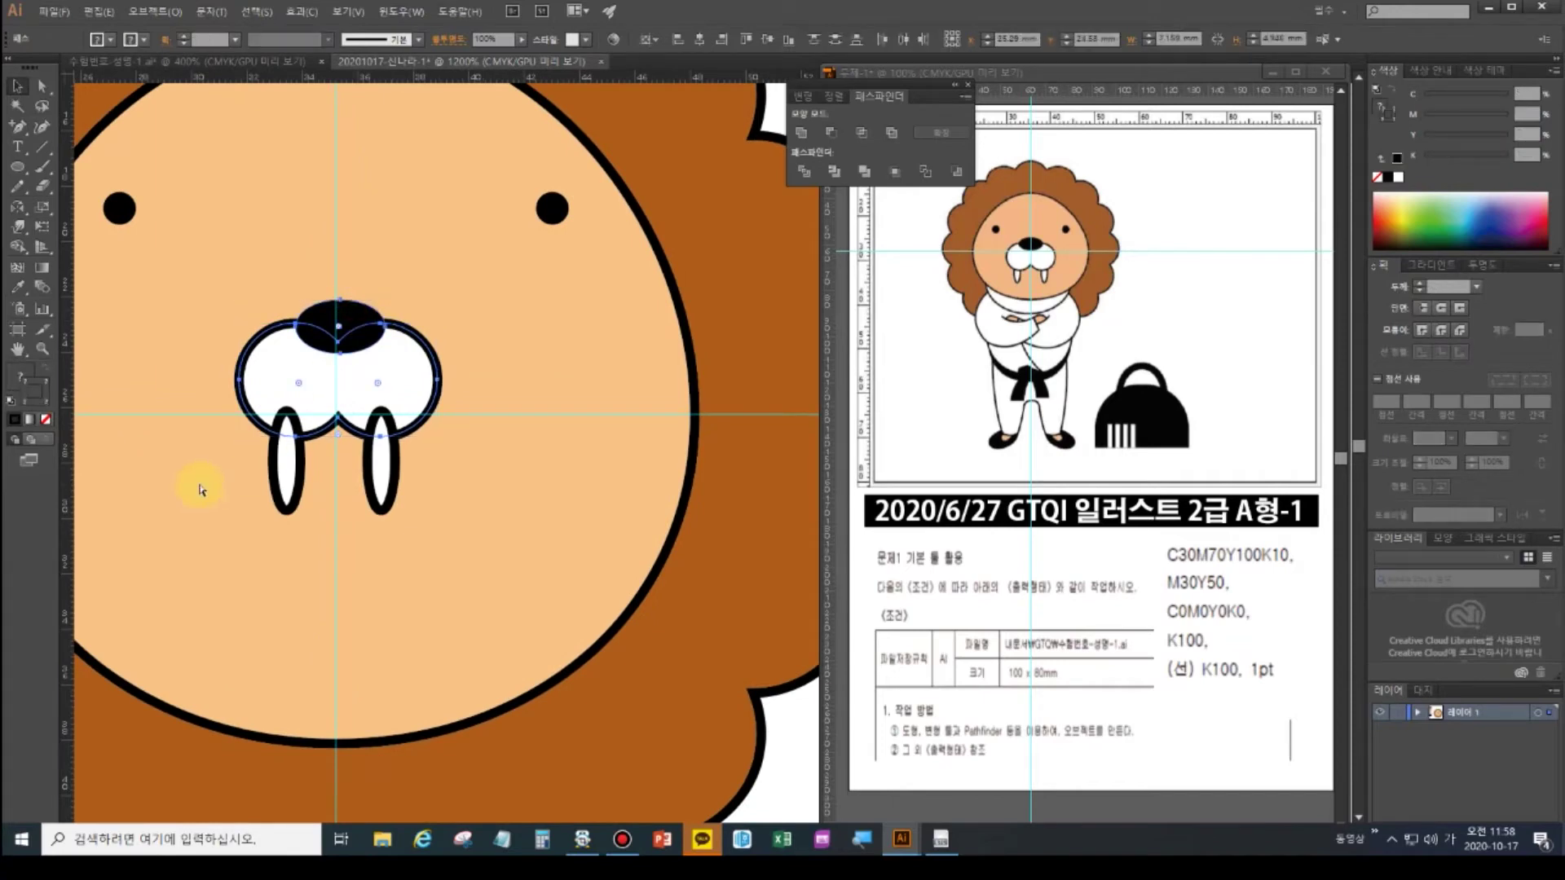
key(ctrl+g)
key(ctrl+shift+b)
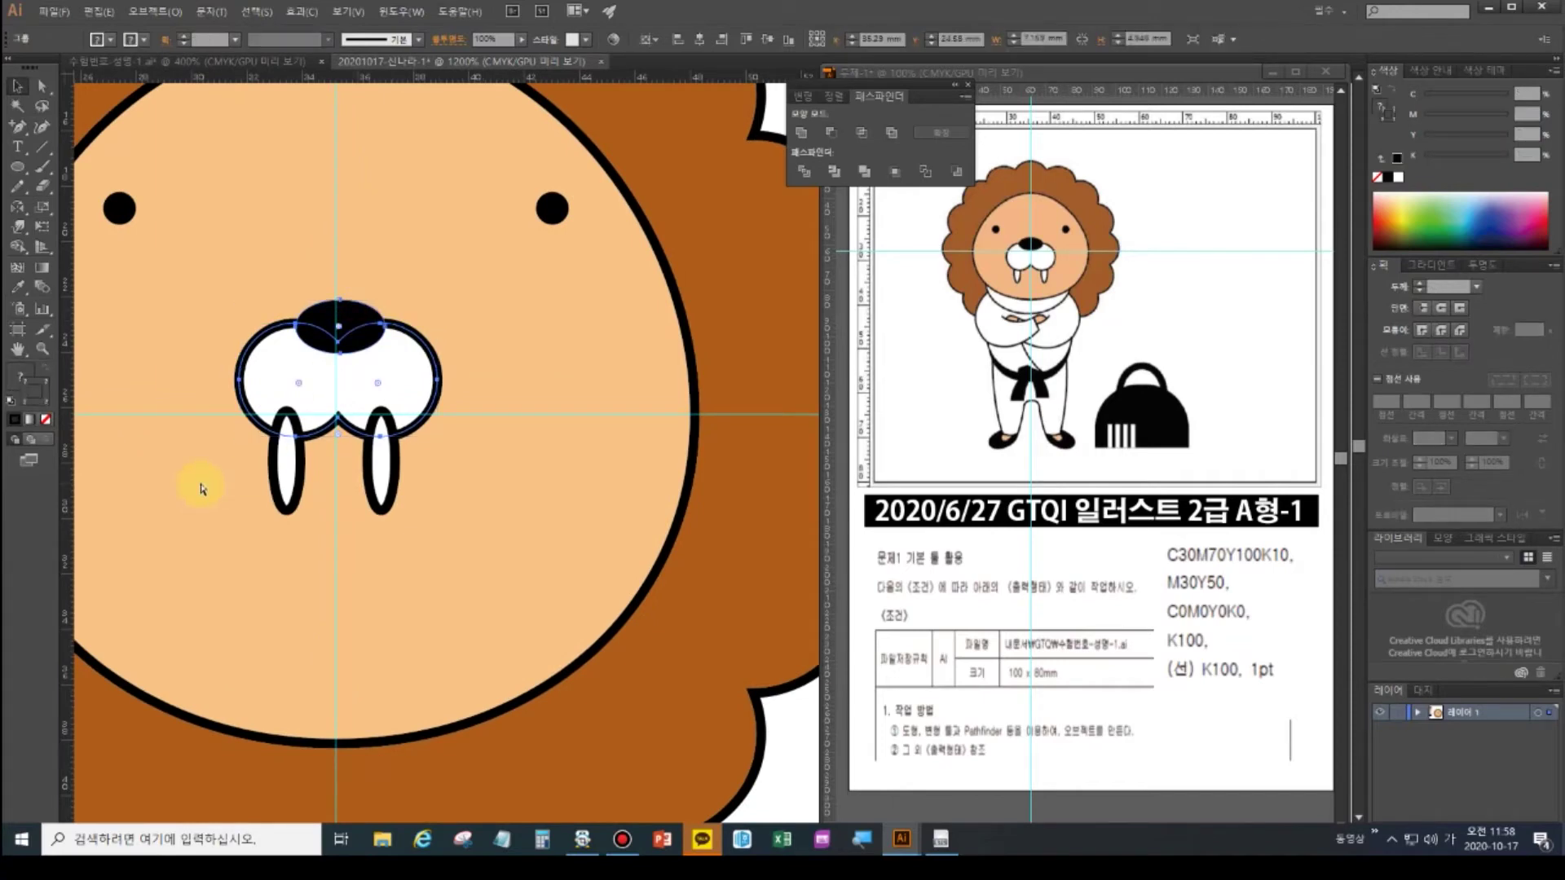
key(ctrl+shift+bracketright)
key(ctrl+shift+b)
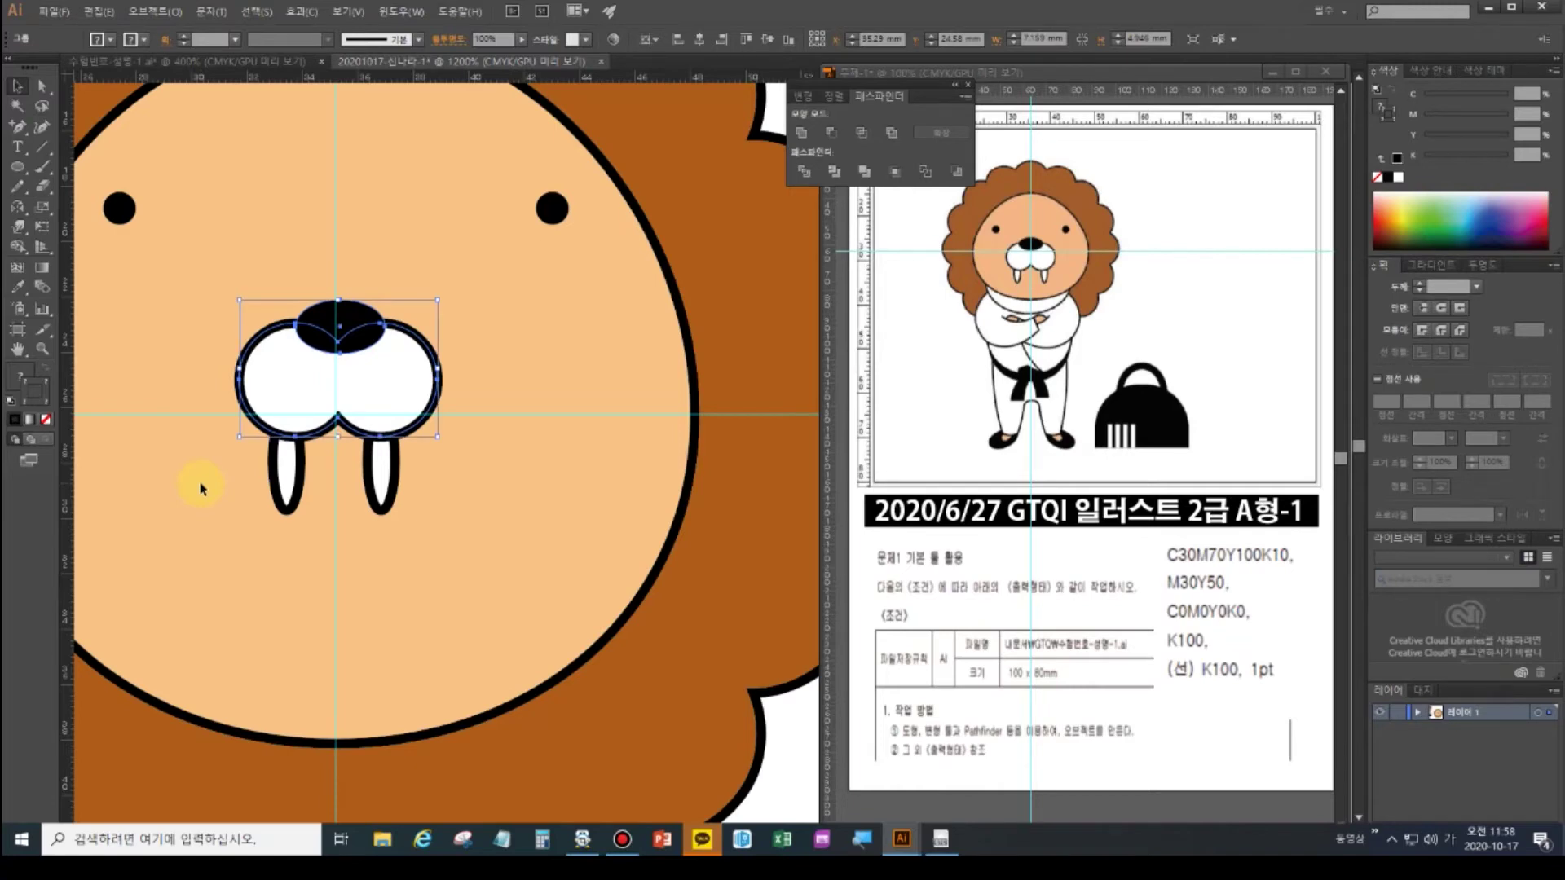
- Delete the second tusk and replace it with a copy of the remaining tusk reflected vertically across the centre guide
click(371, 491)
key(ctrl+z)
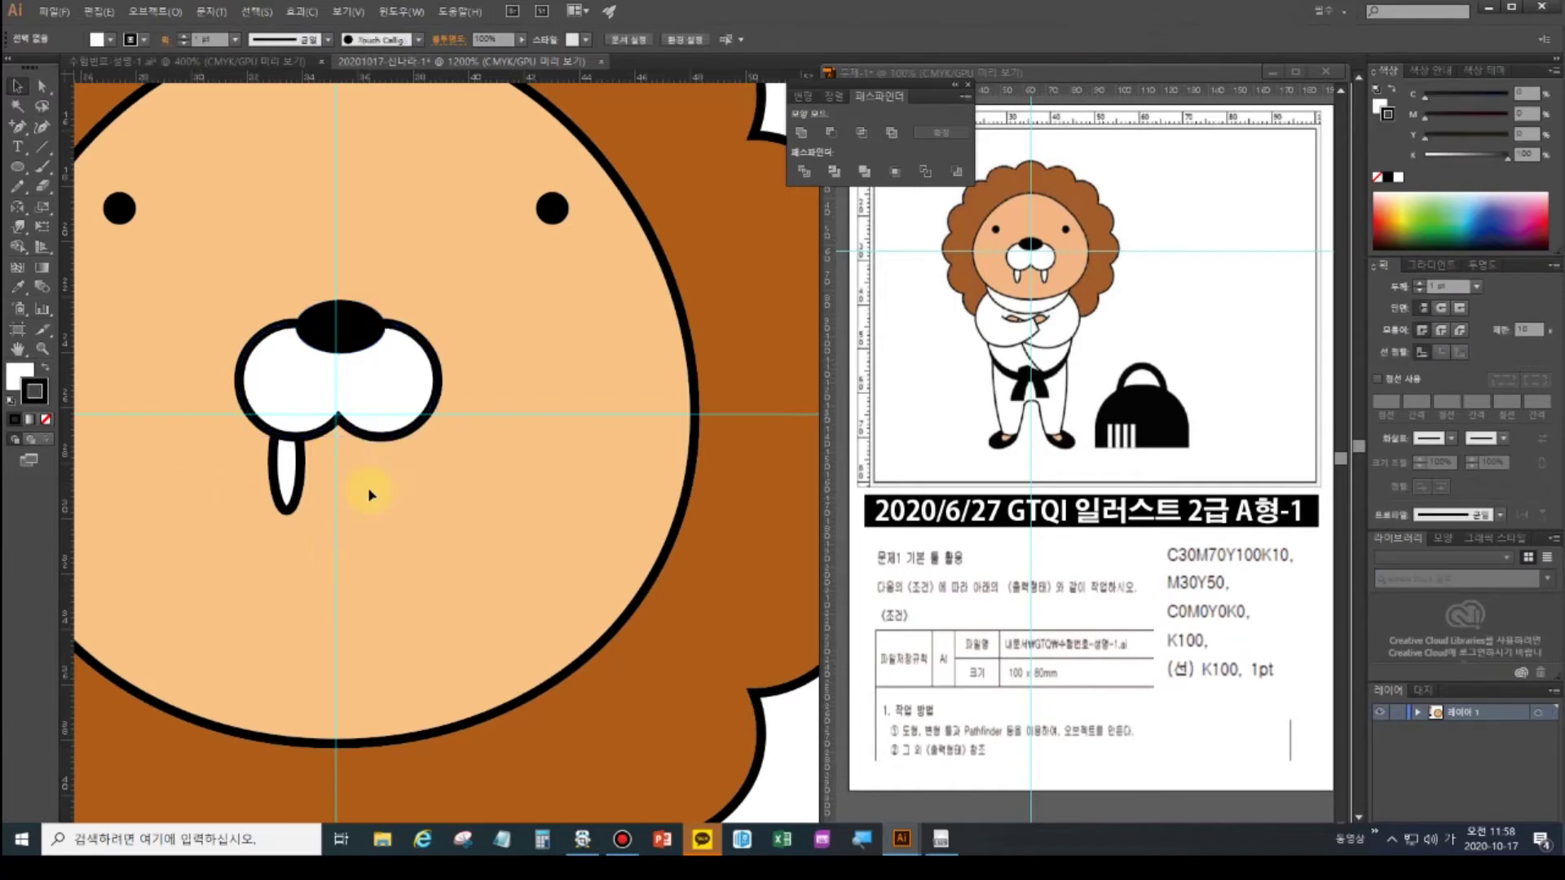
click(23, 204)
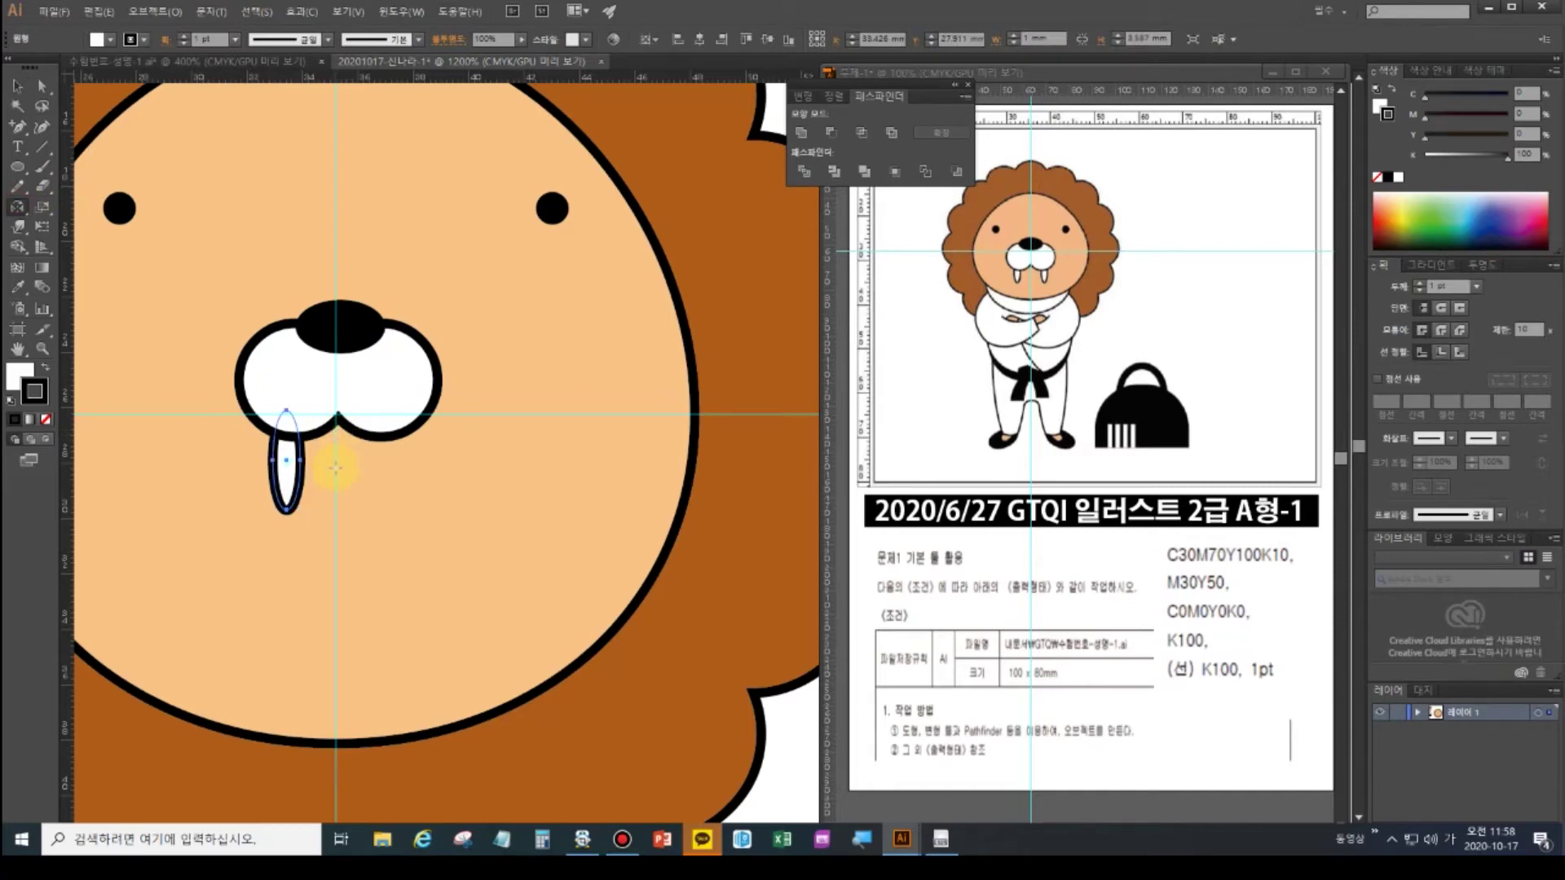
alt+click(337, 473)
click(672, 481)
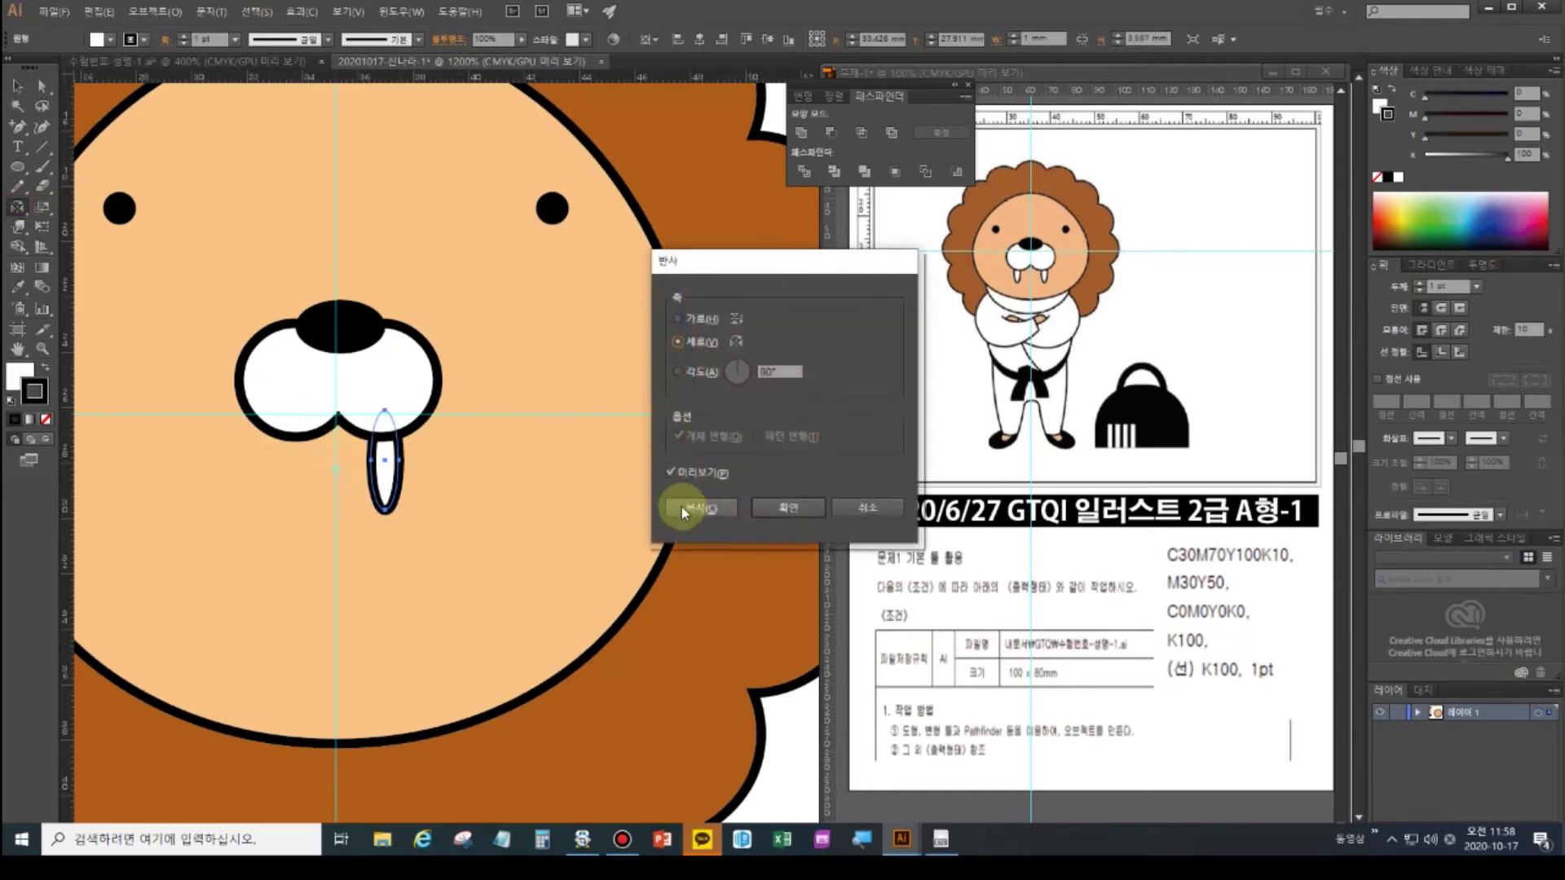
click(681, 514)
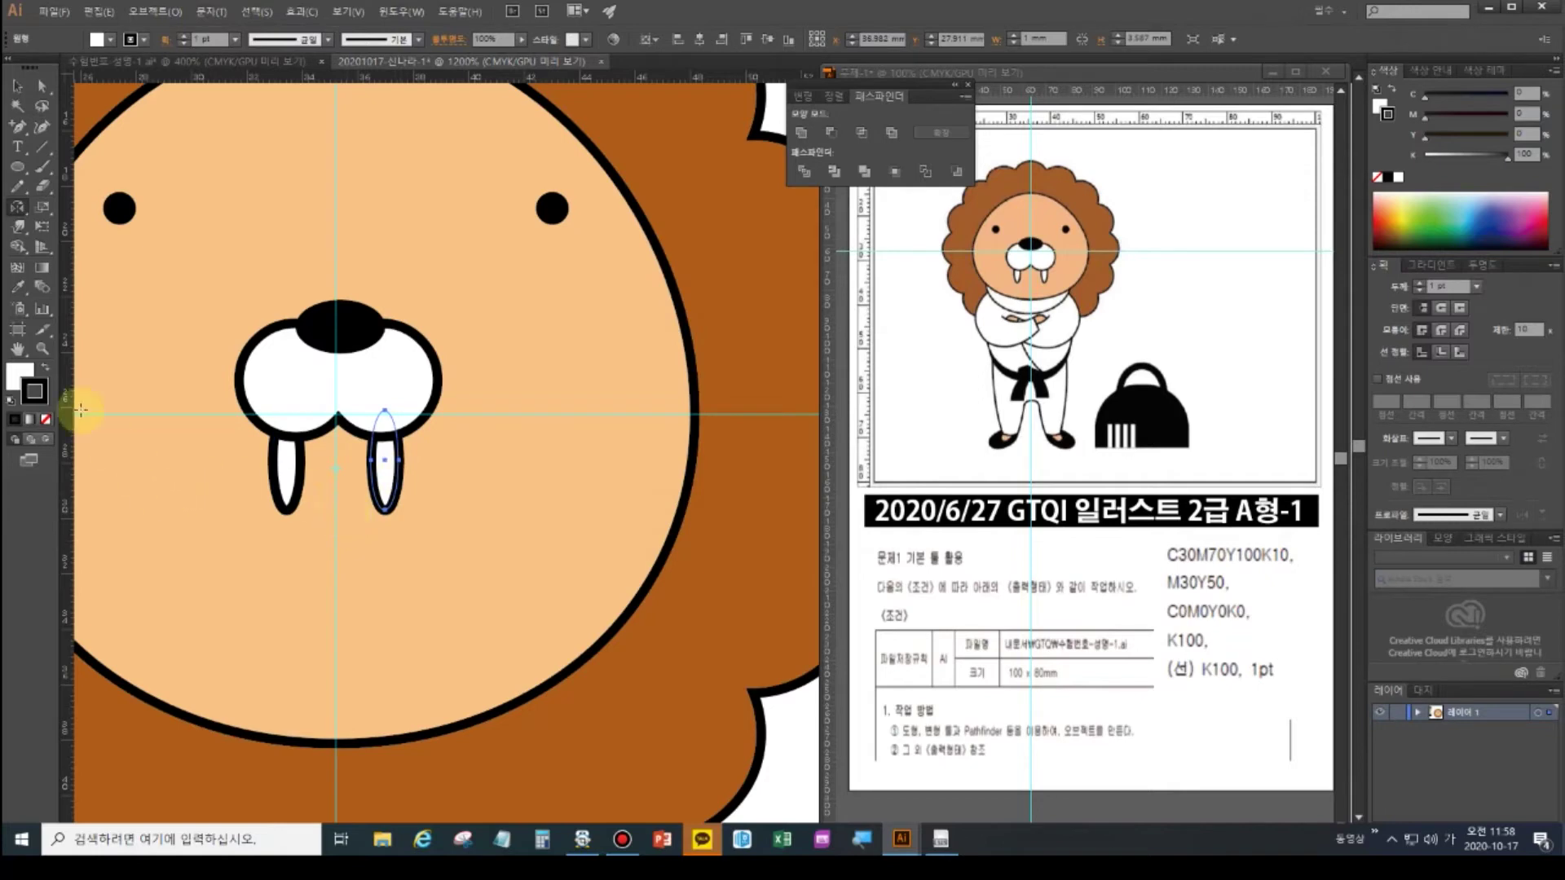
- Group the nose, muzzle and both tusks and lower the group about 1.8 mm on the face
double_click(17, 349)
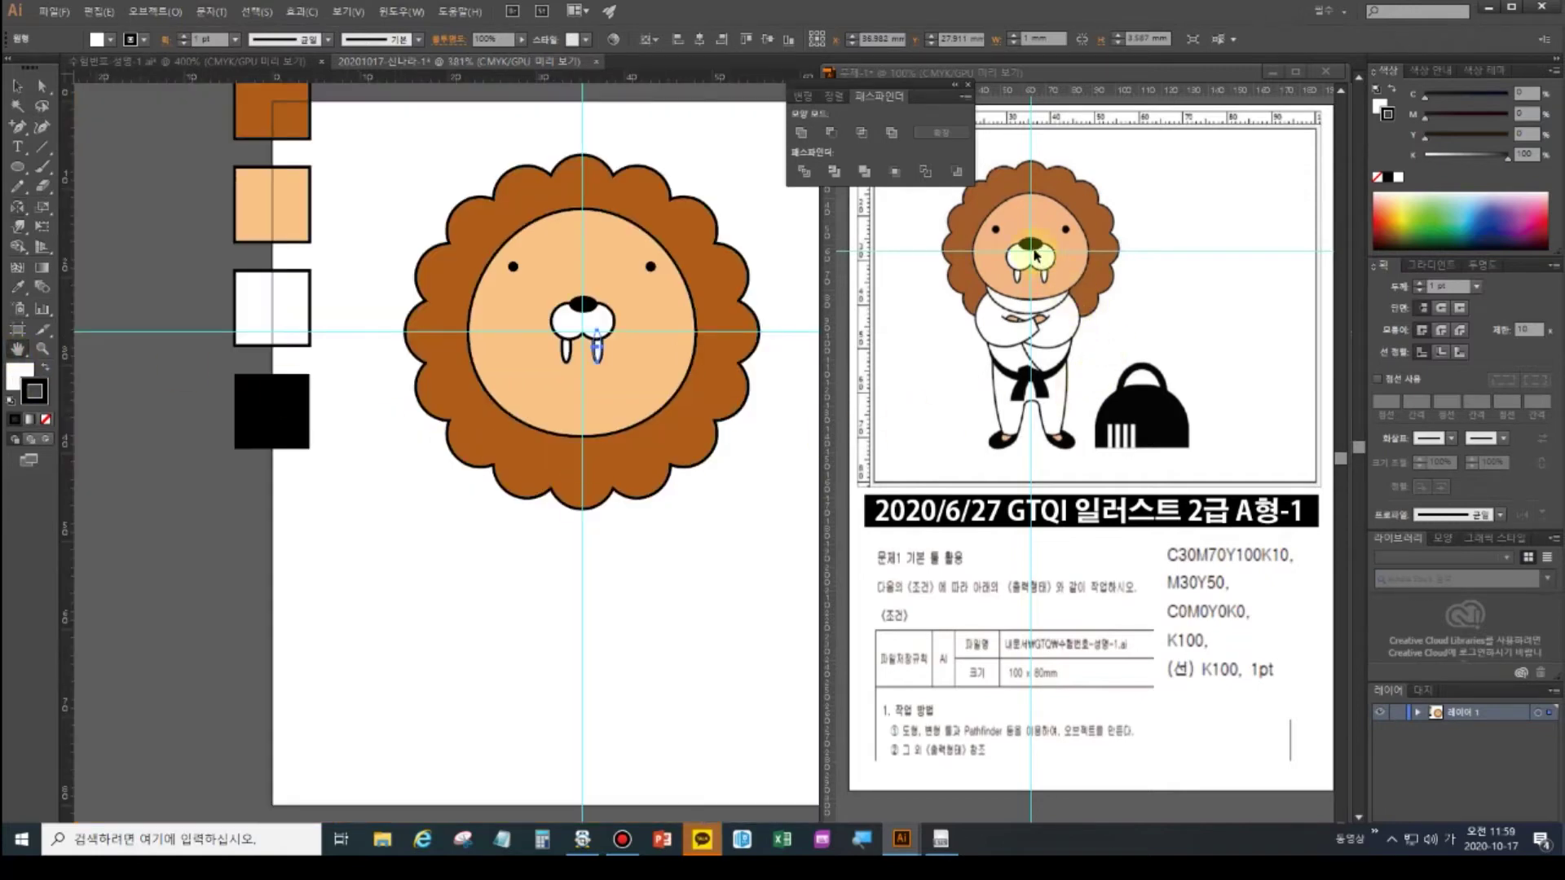
click(18, 86)
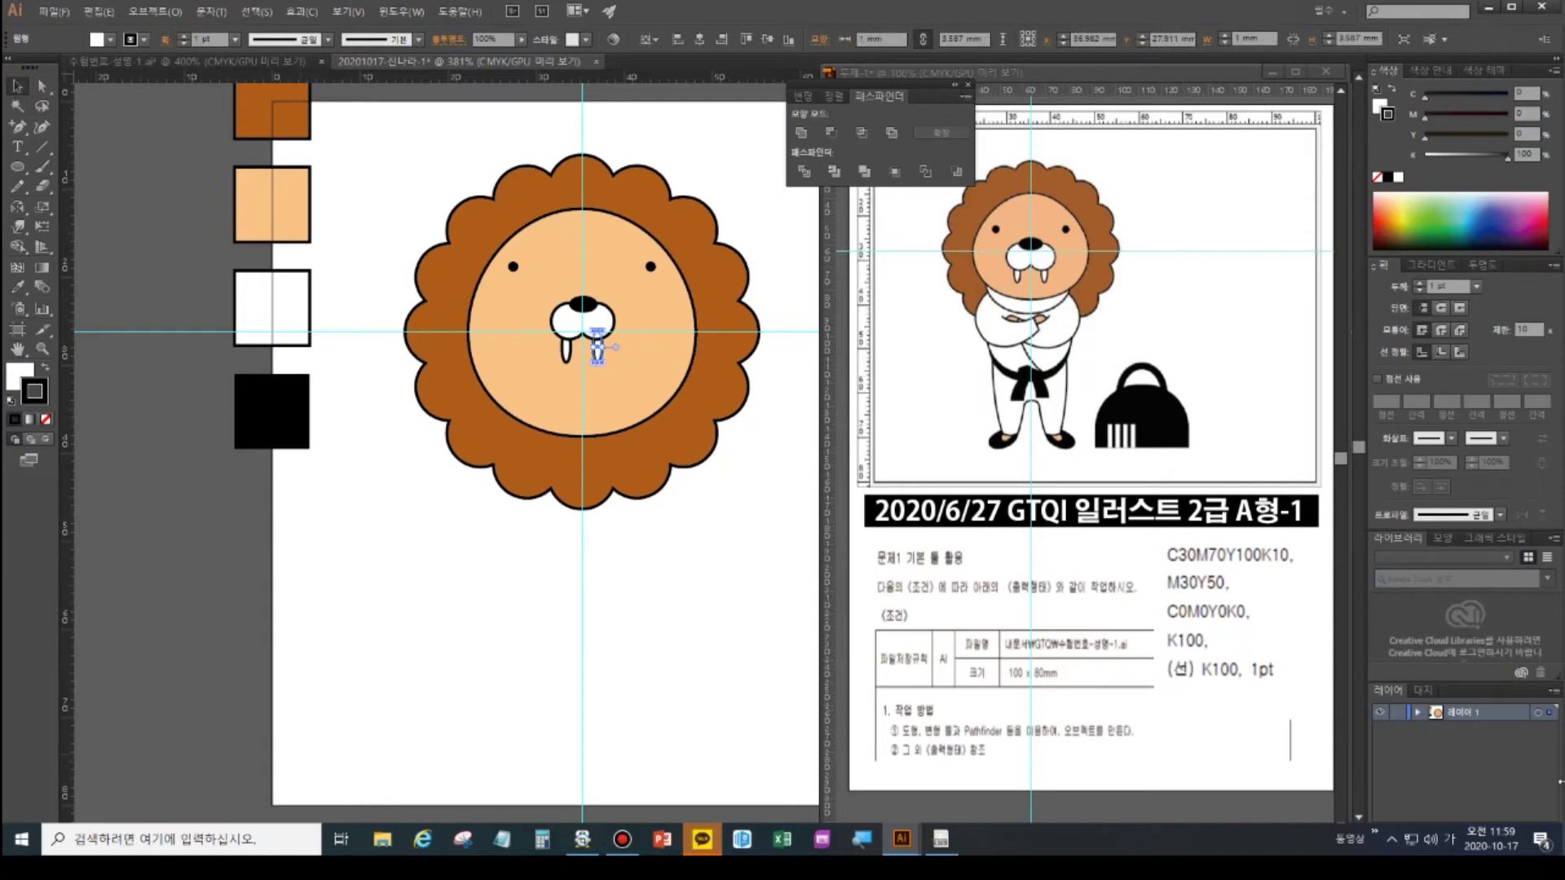
click(569, 329)
shift+click(567, 350)
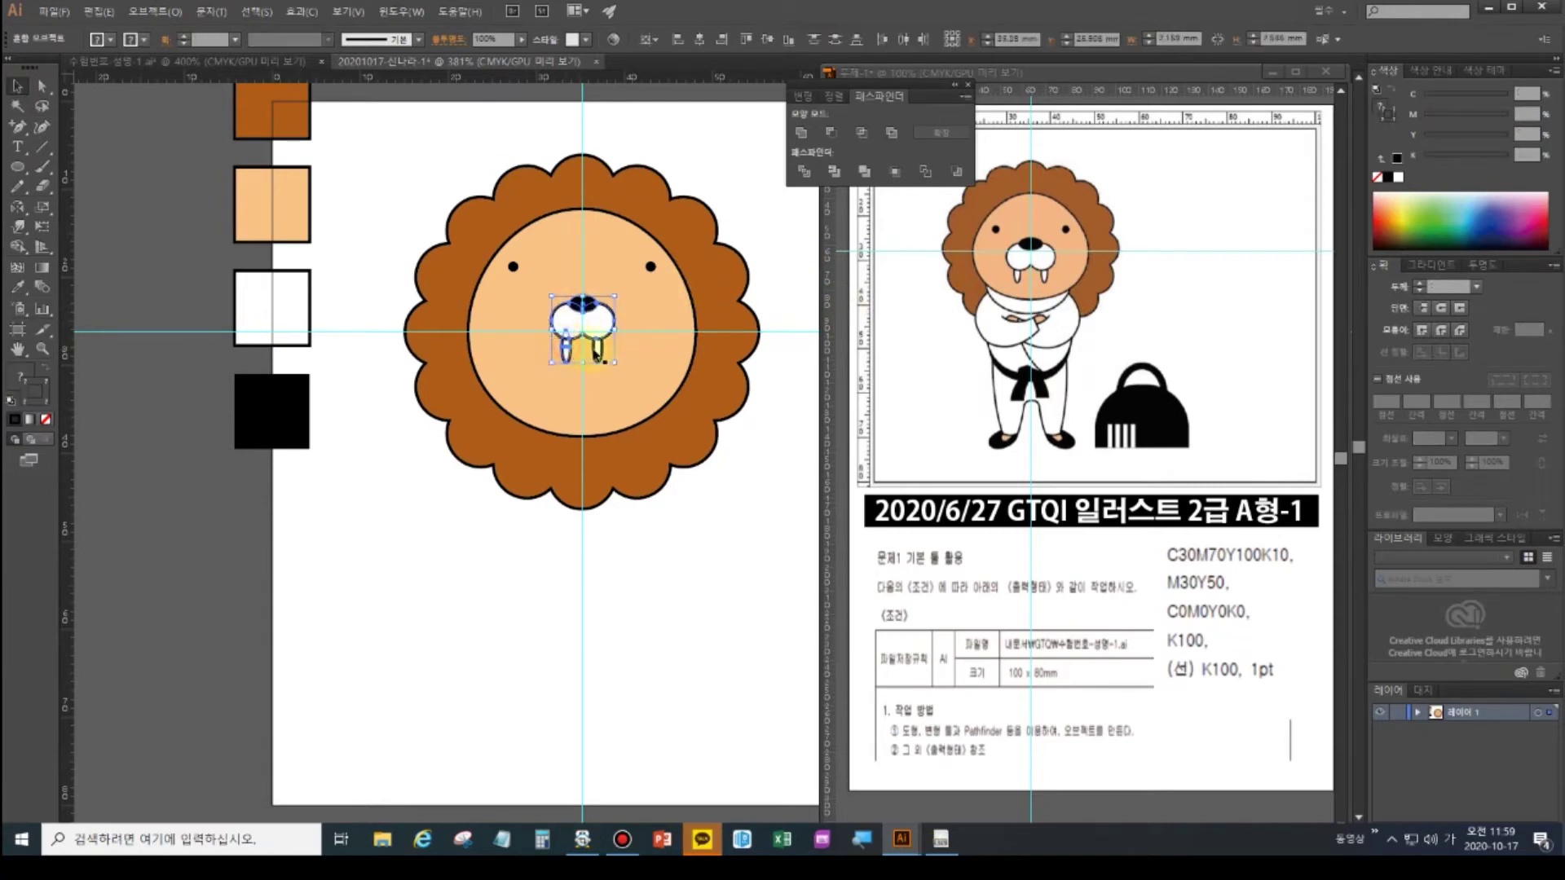
key(ctrl+g)
drag(597, 322, 598, 340)
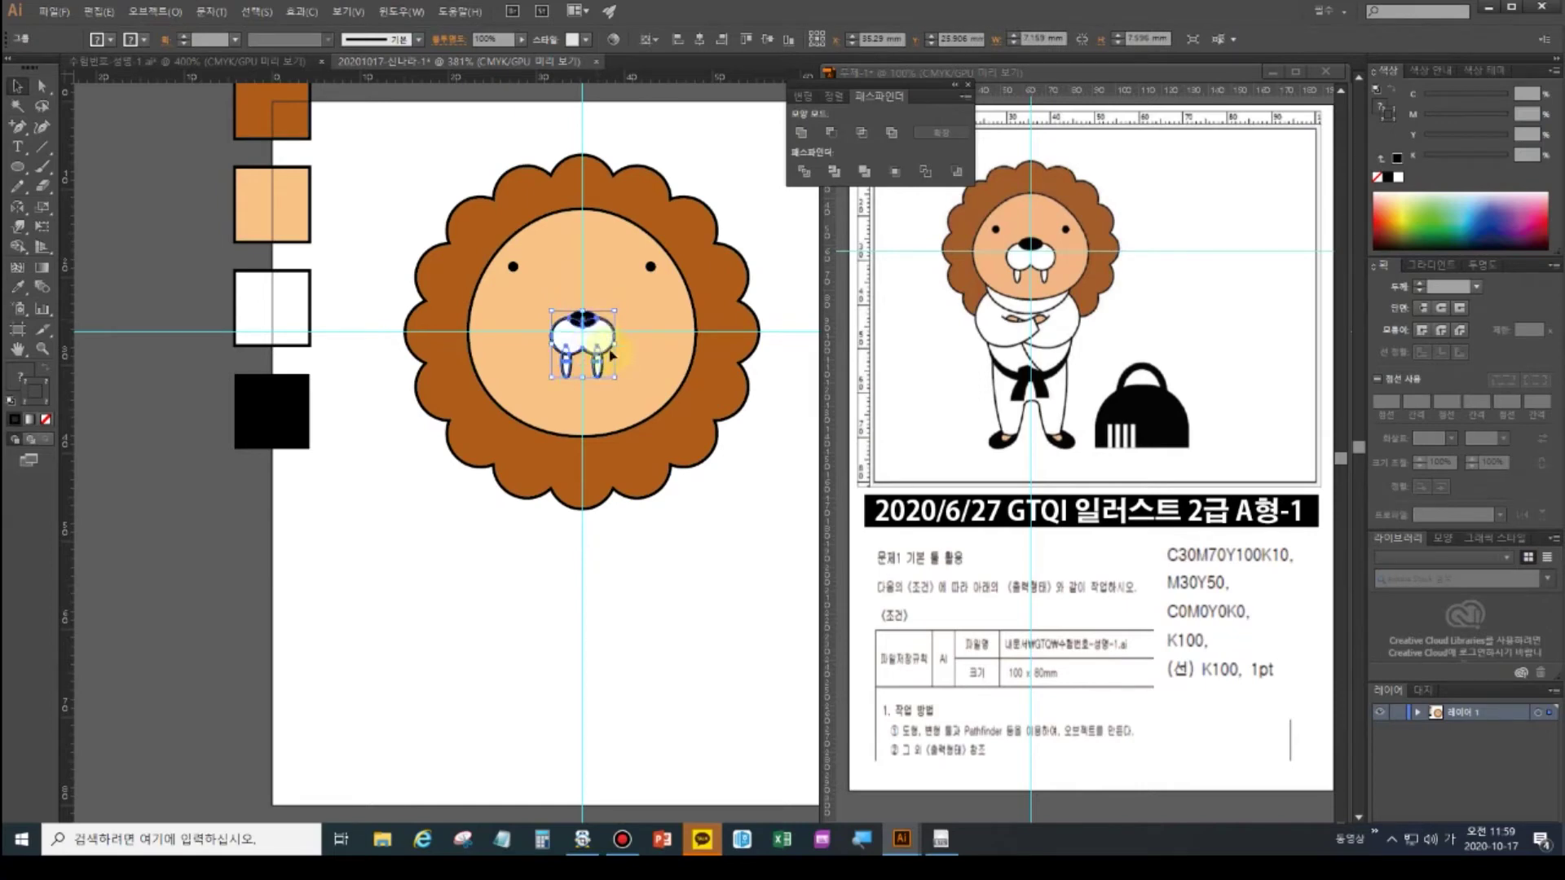
key(Down)
key(Down)
key(Down)
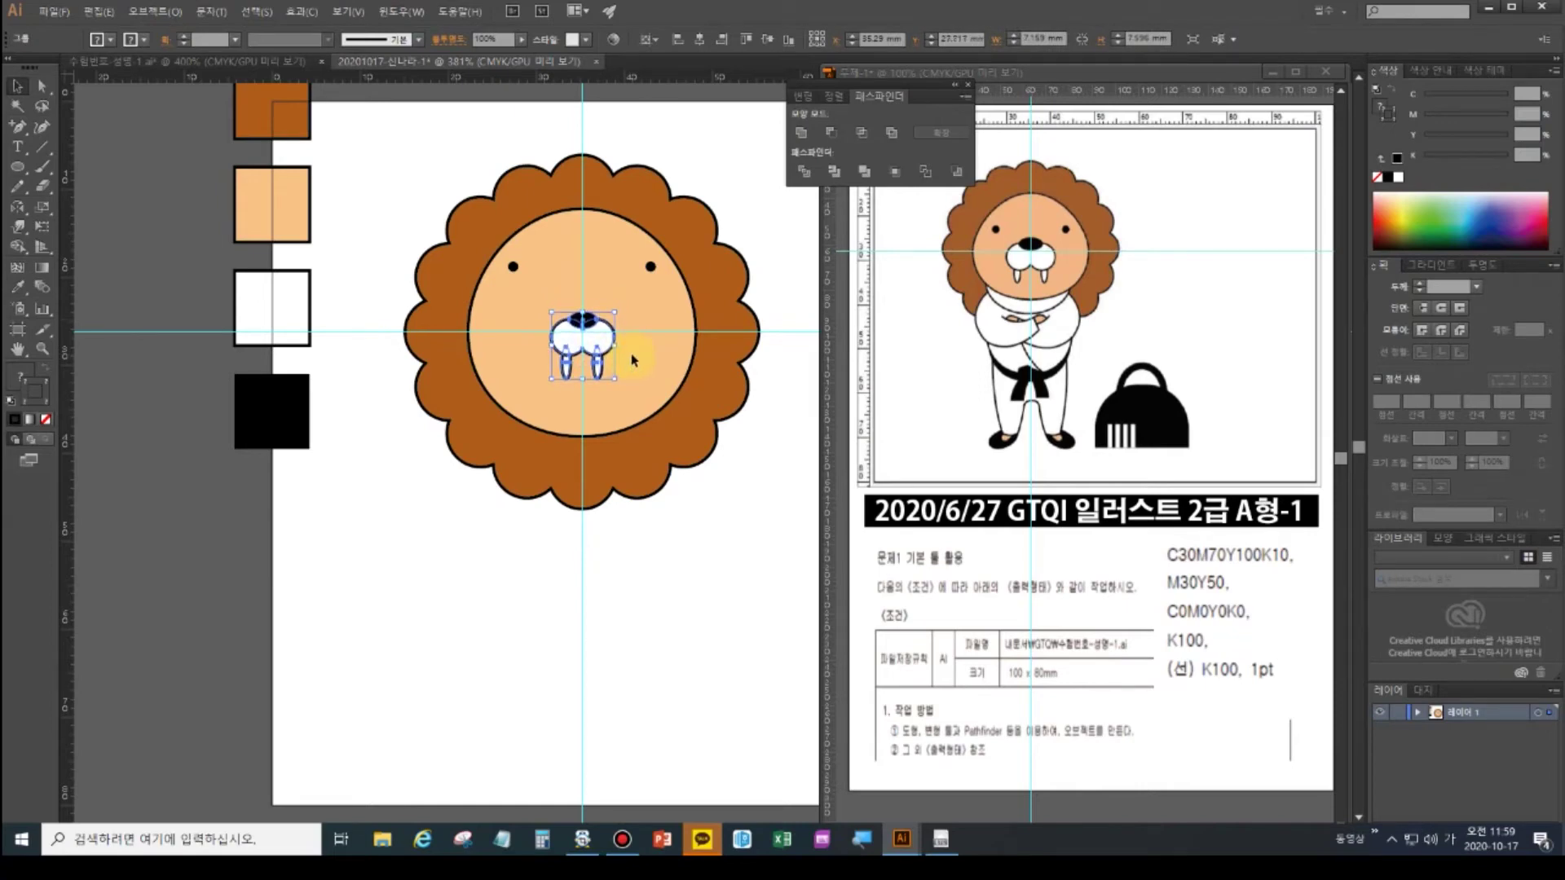
- Lower both eyes together by about 1 mm
click(514, 269)
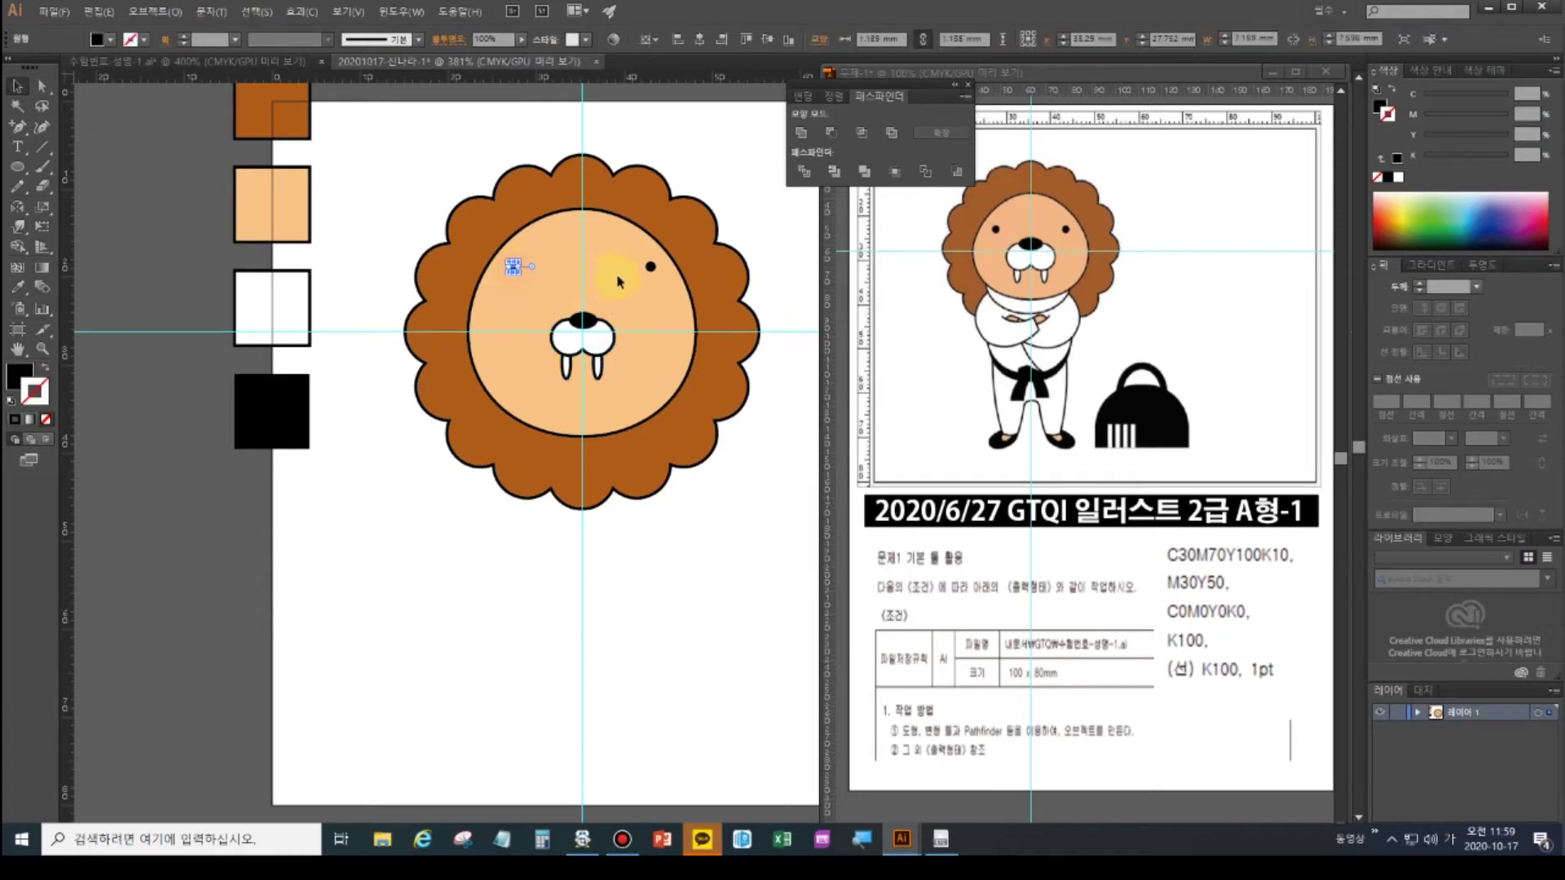
shift+click(650, 269)
key(Down)
key(Down)
key(Down)
key(Down)
key(Down)
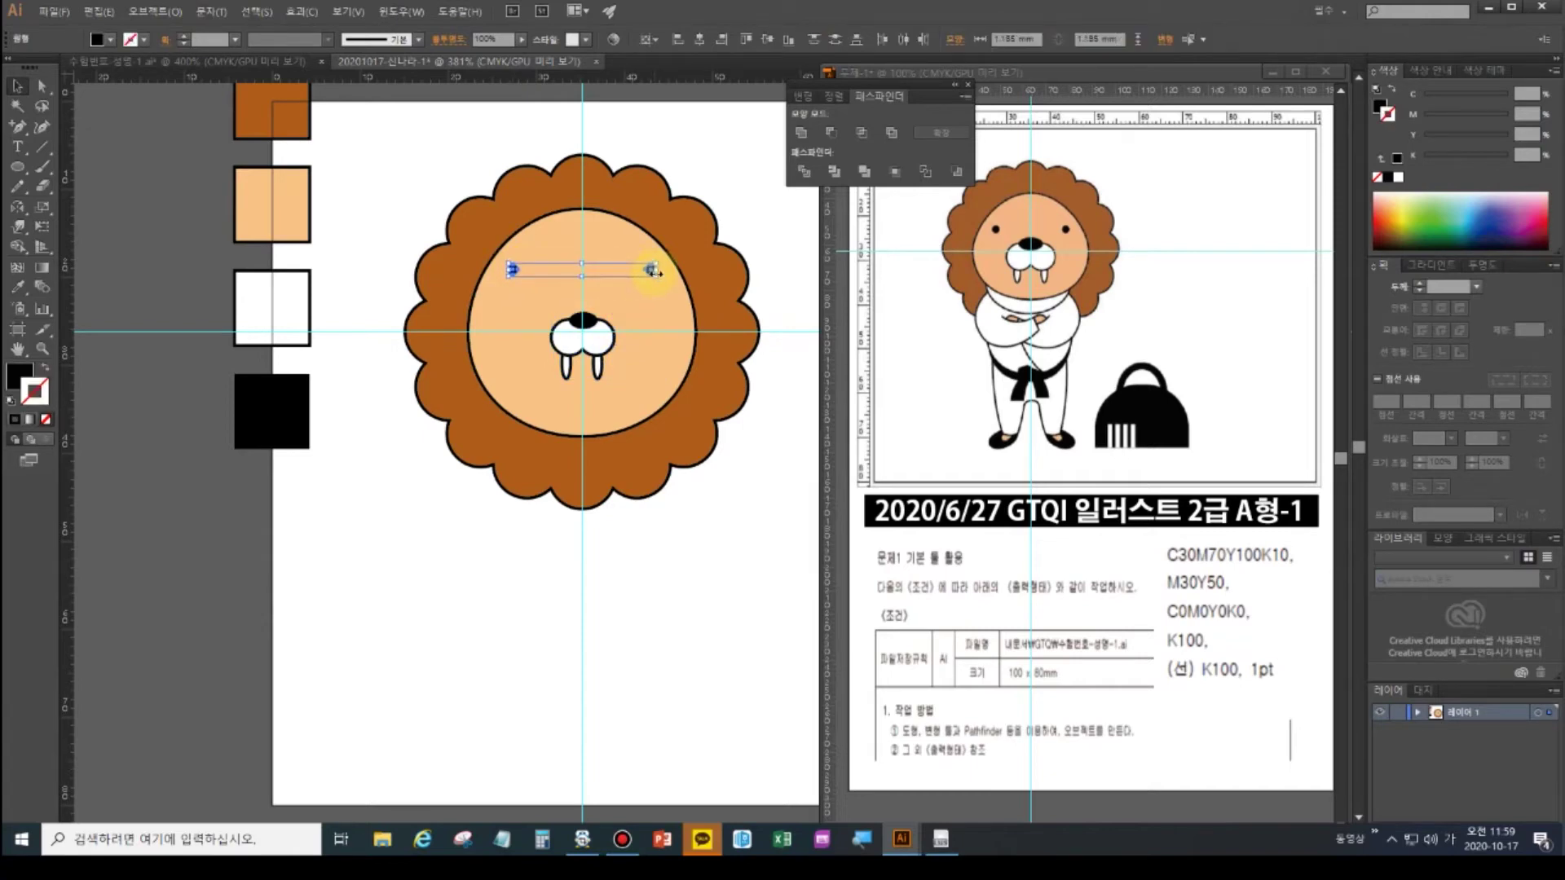
key(Down)
key(Down)
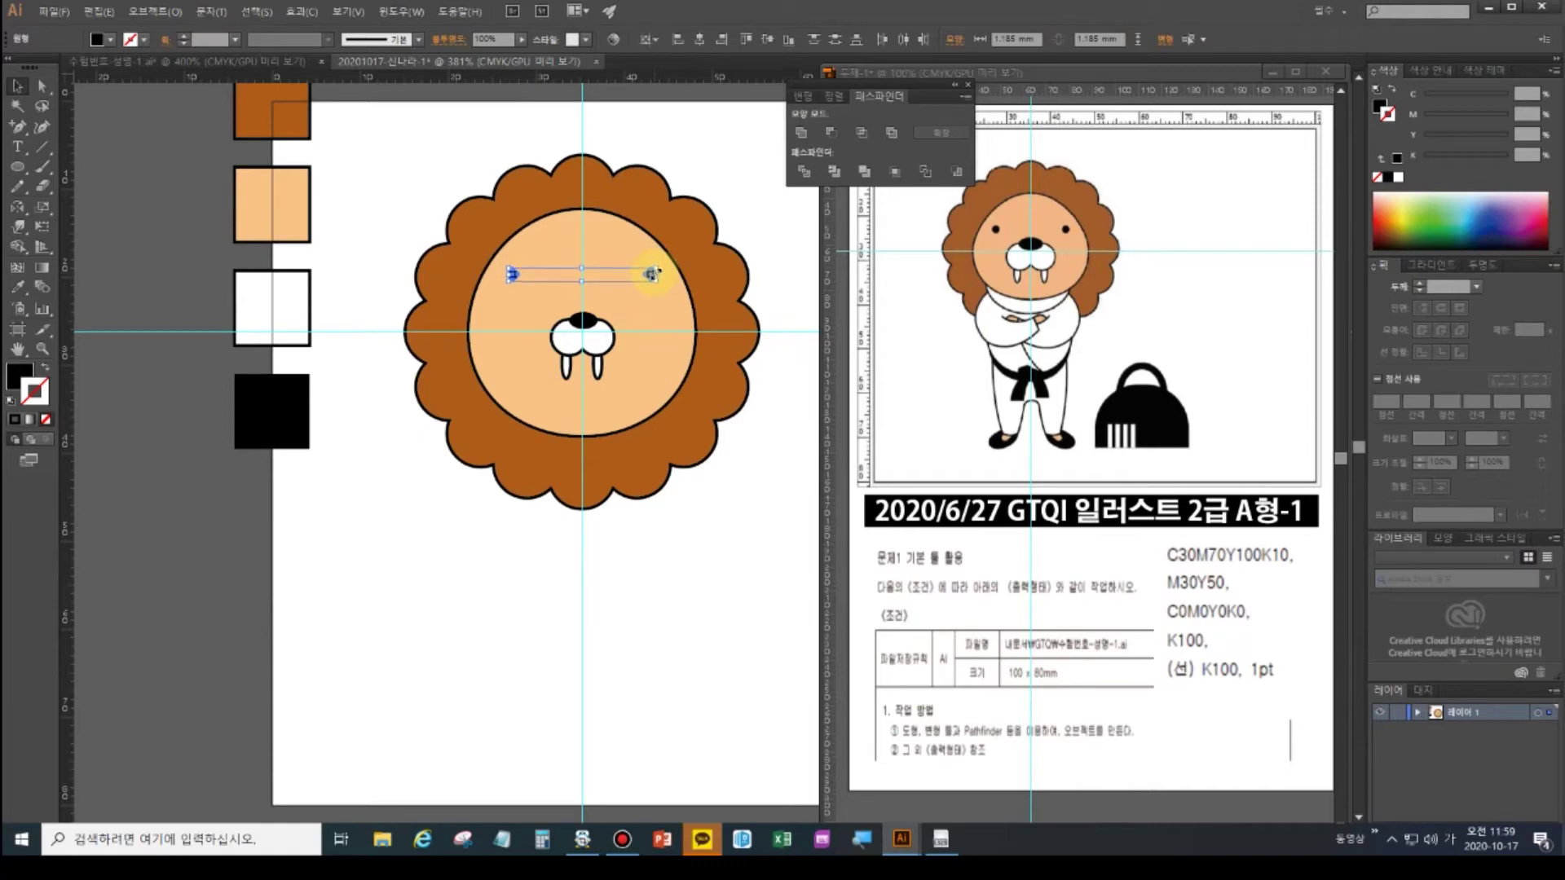
click(578, 573)
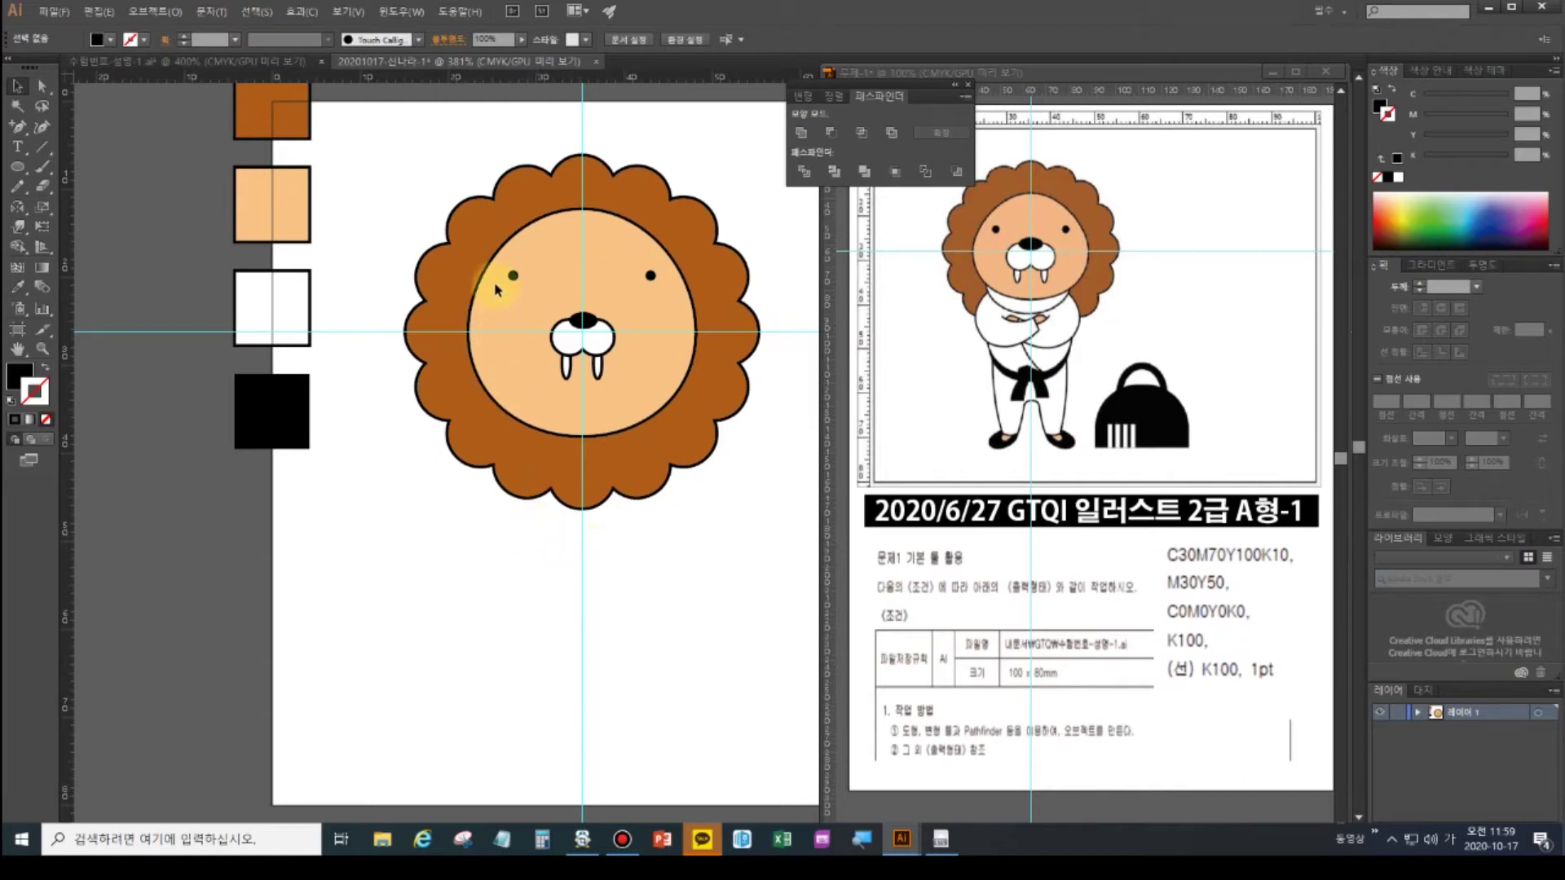
- Draw a black ellipse about 22 x 14 mm below the head, place an overlapping copy slightly above, and stretch the lower one to about 16.9 mm tall
double_click(18, 350)
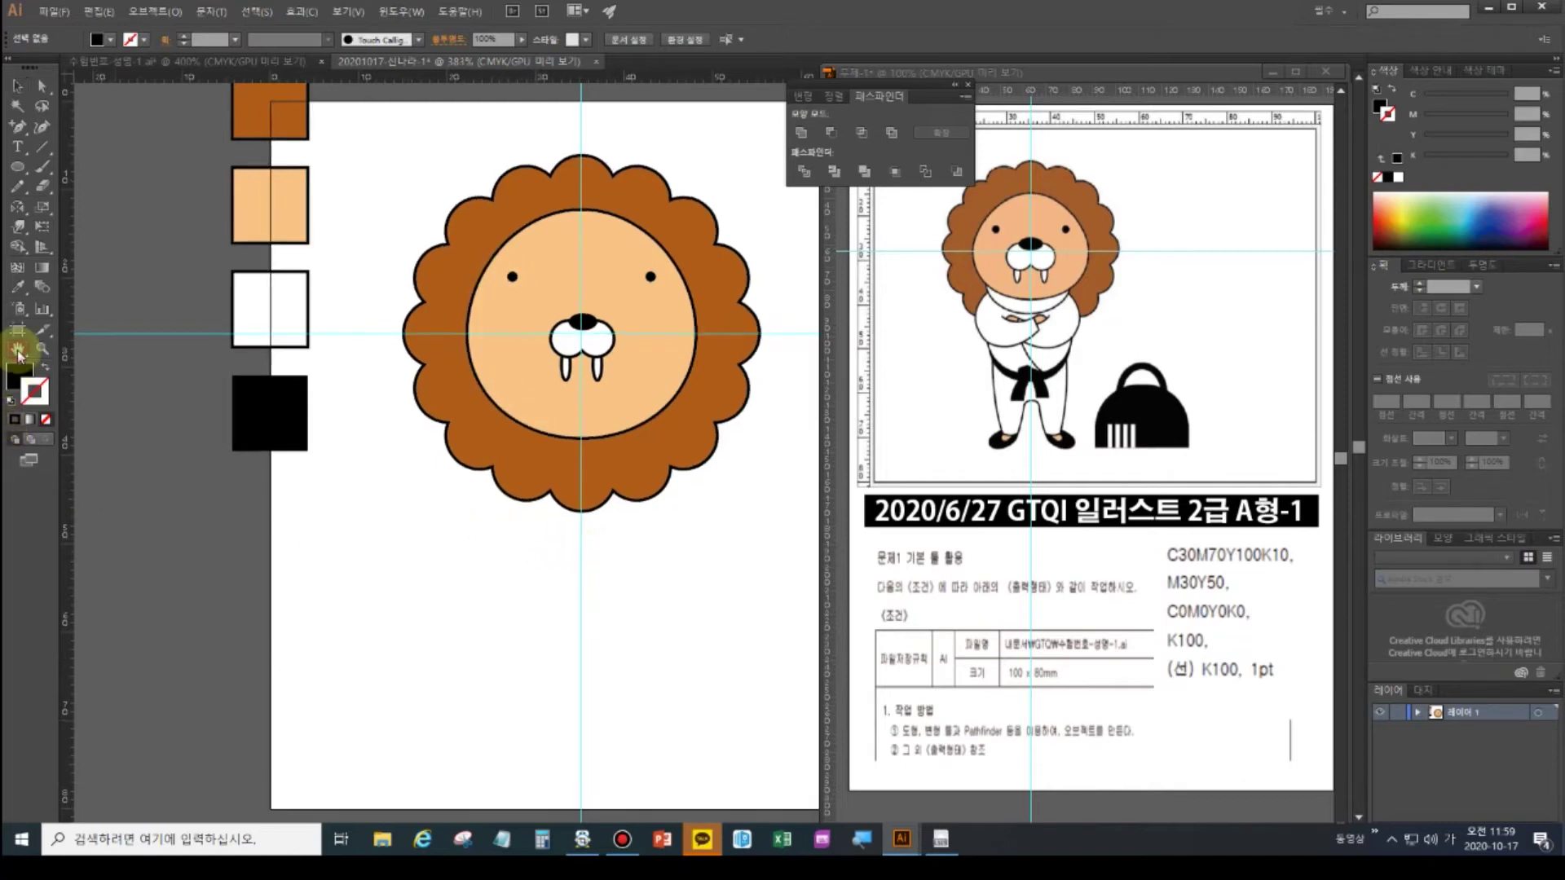
key(ctrl+minus)
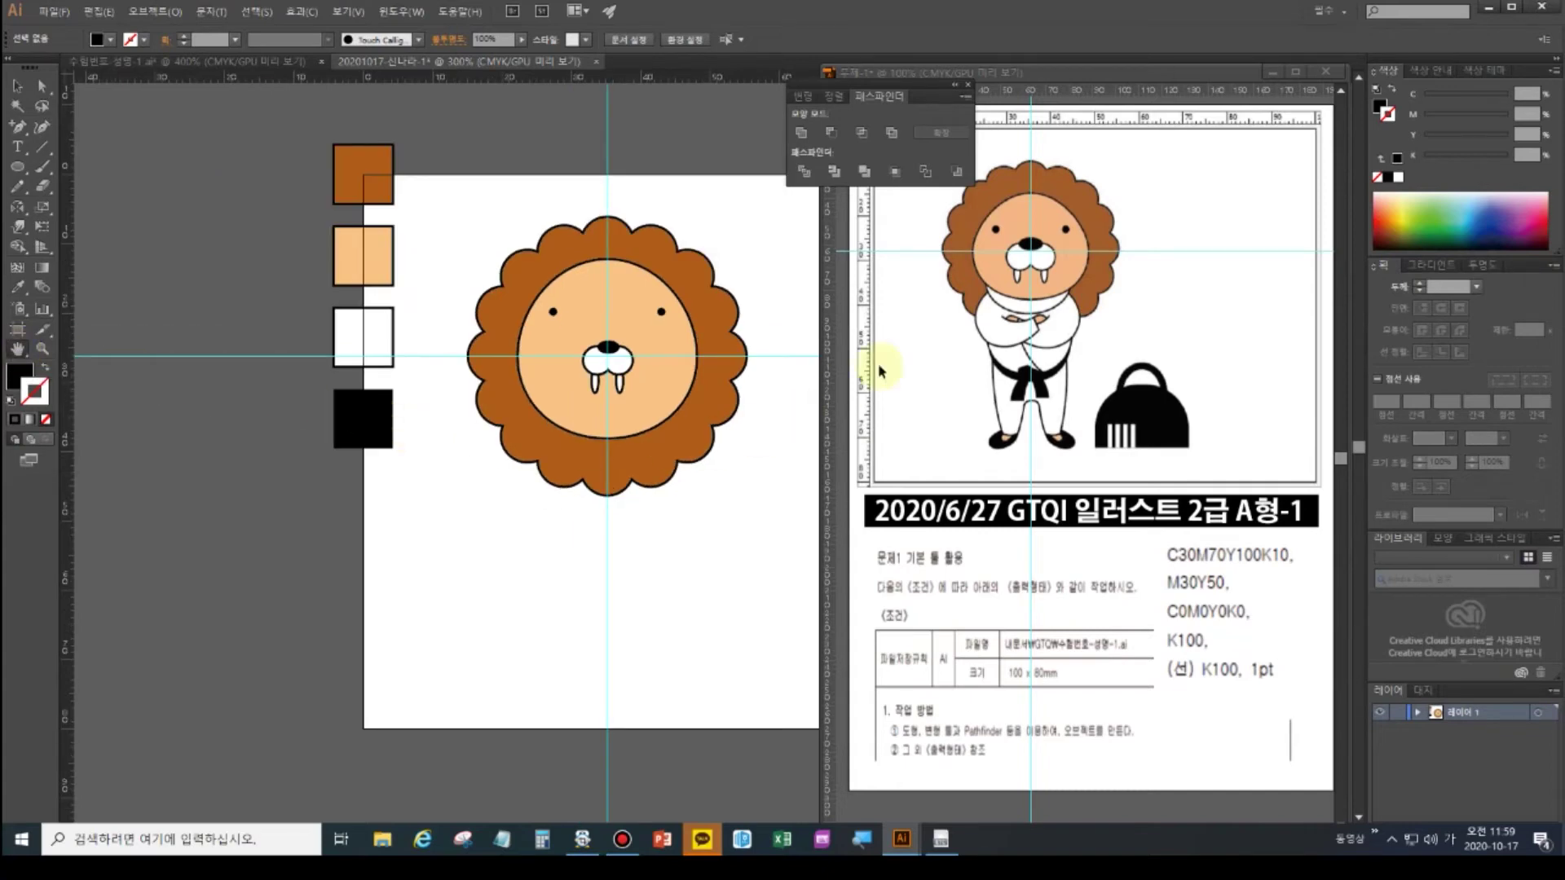
click(17, 166)
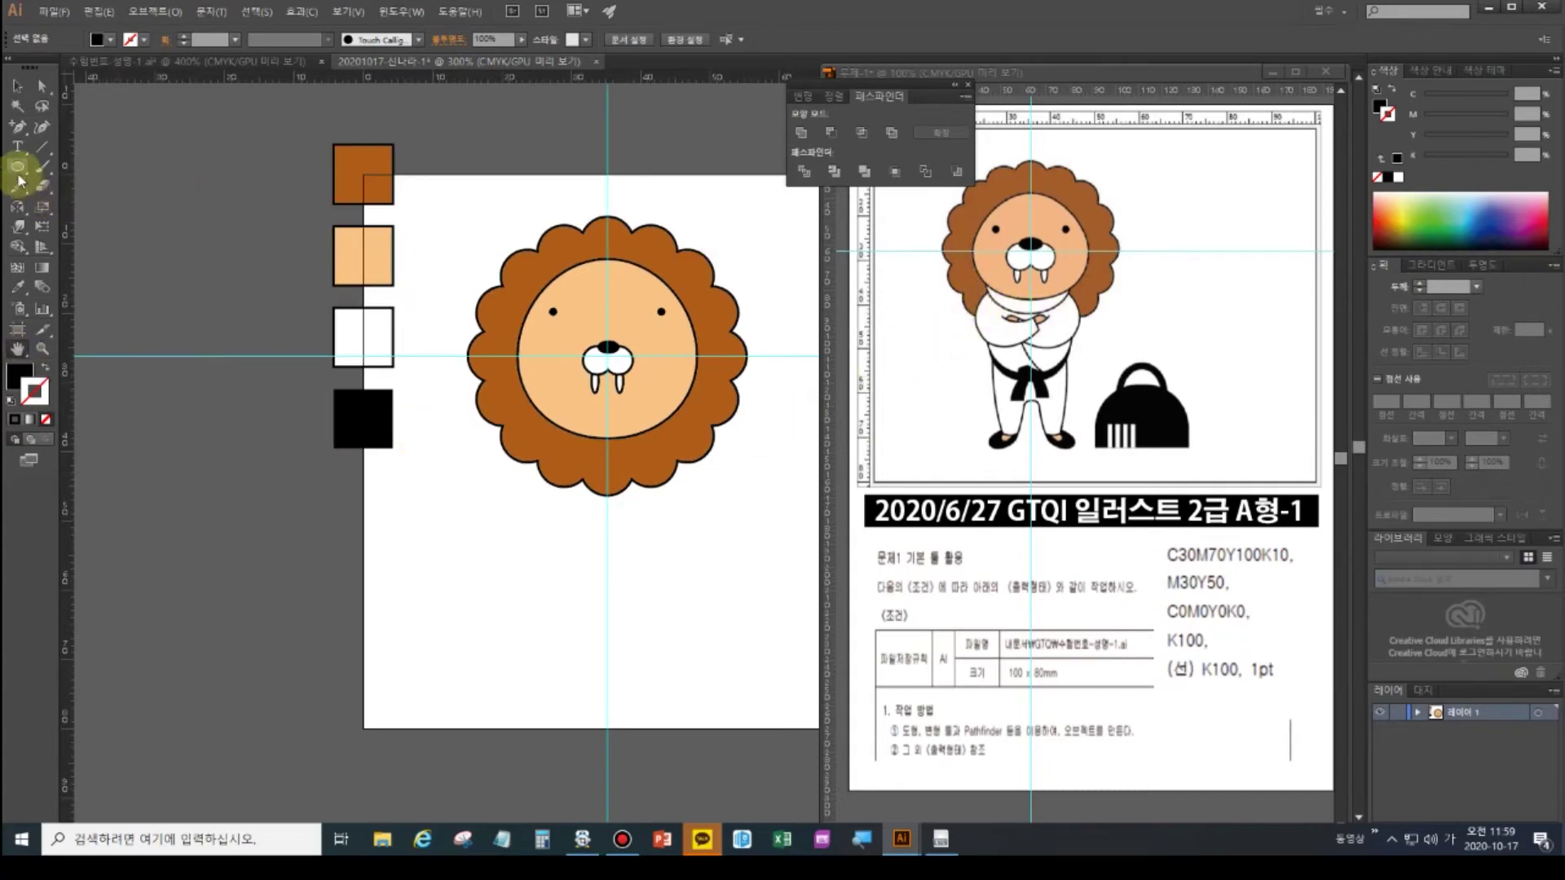
drag(469, 538, 622, 635)
click(16, 89)
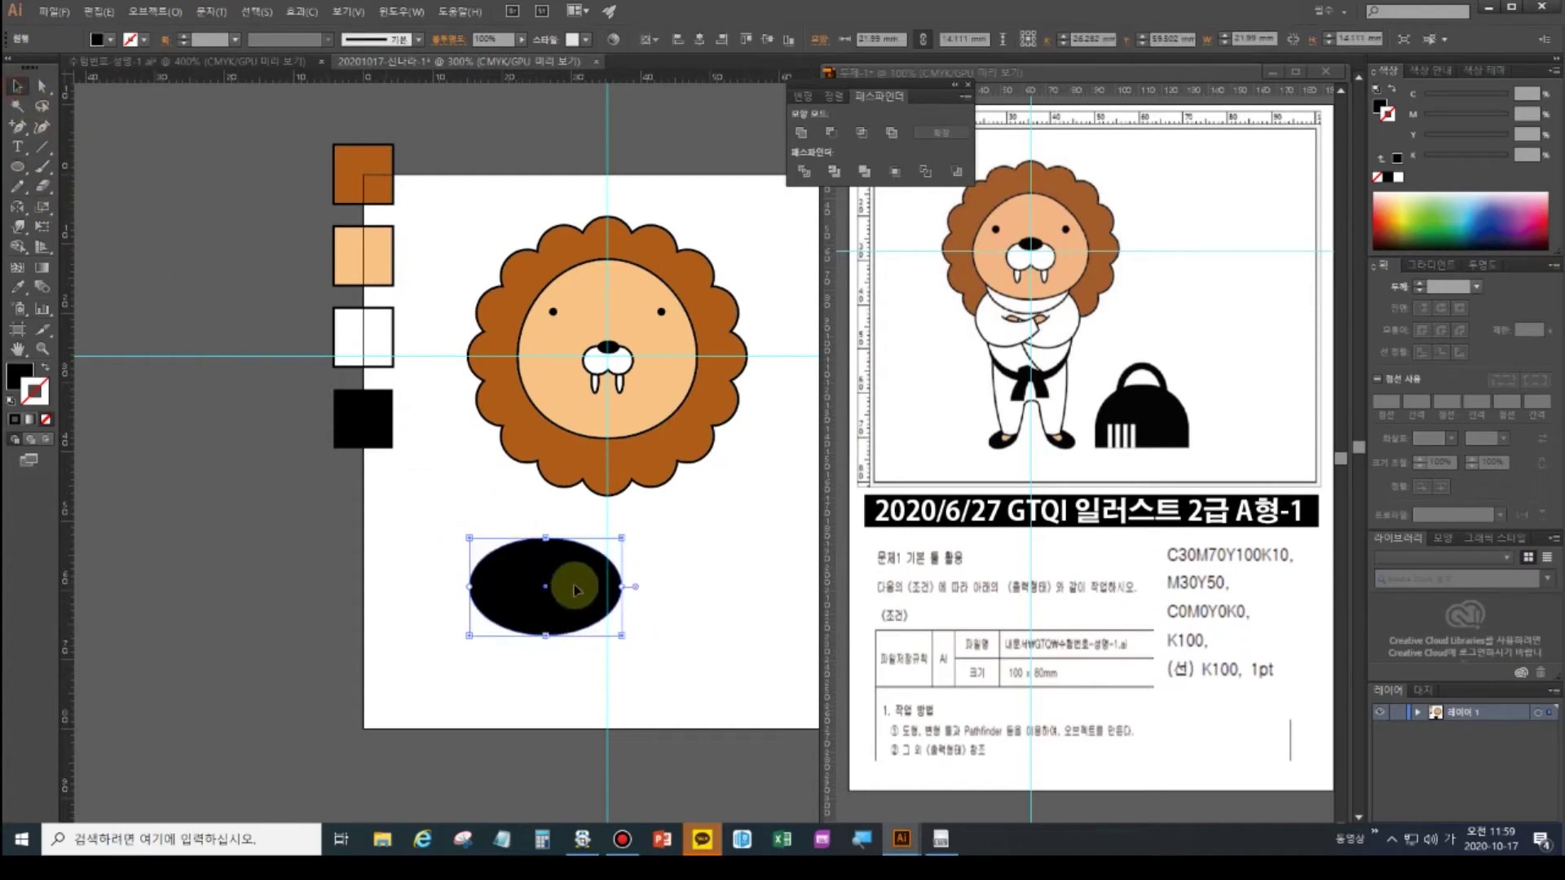
drag(573, 587, 548, 658)
click(577, 524)
- Give the upper ellipse the peach swatch's fill and stroke, lower it about 1.3 mm, and raise the black ellipse about 0.9 mm
click(17, 288)
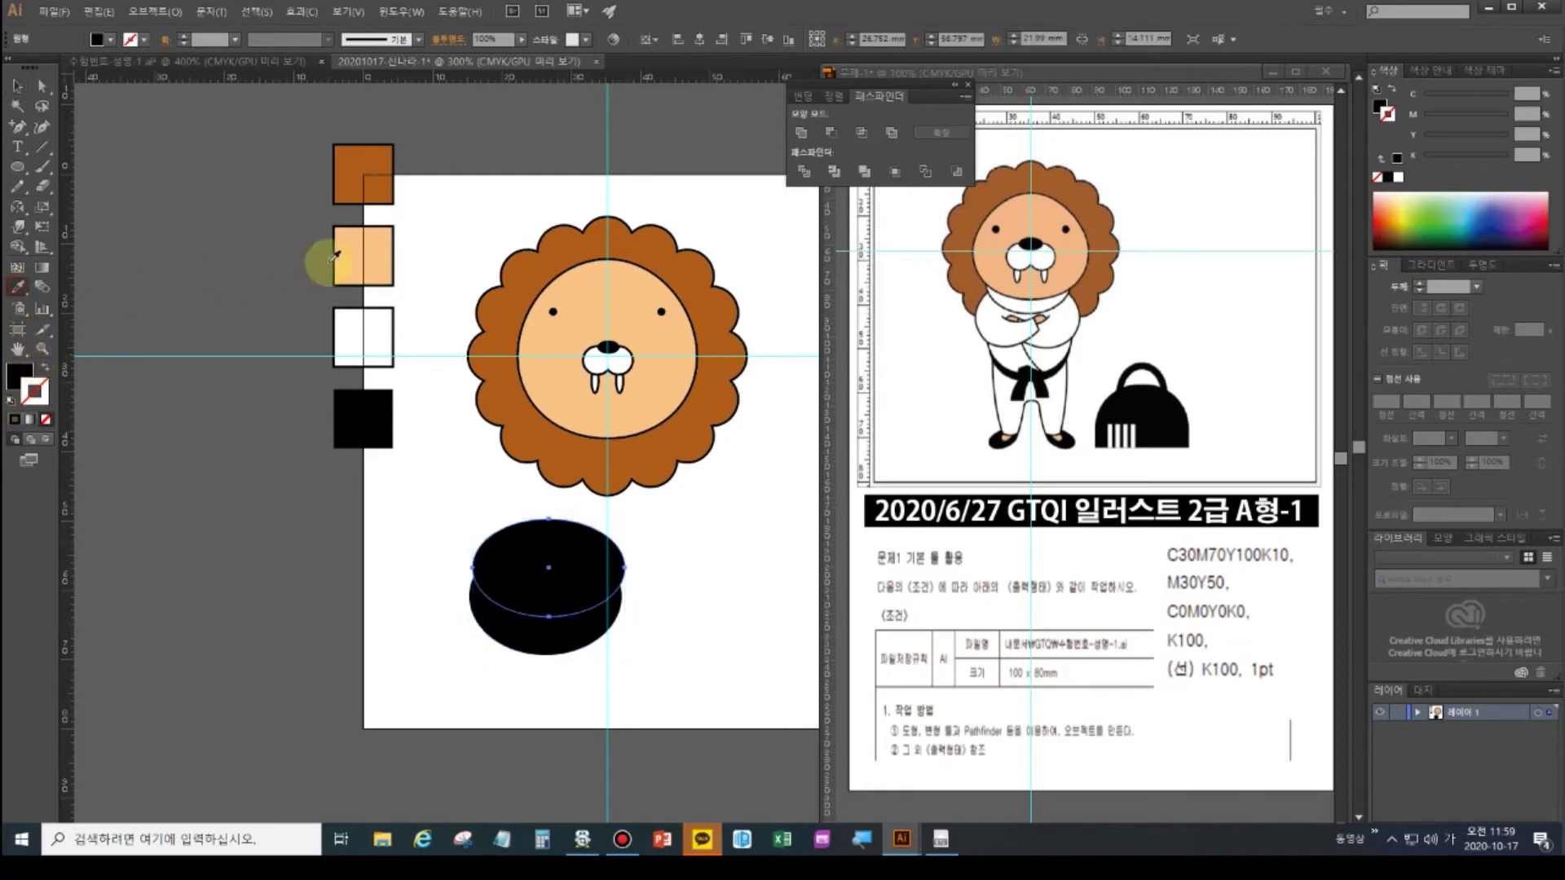
click(349, 252)
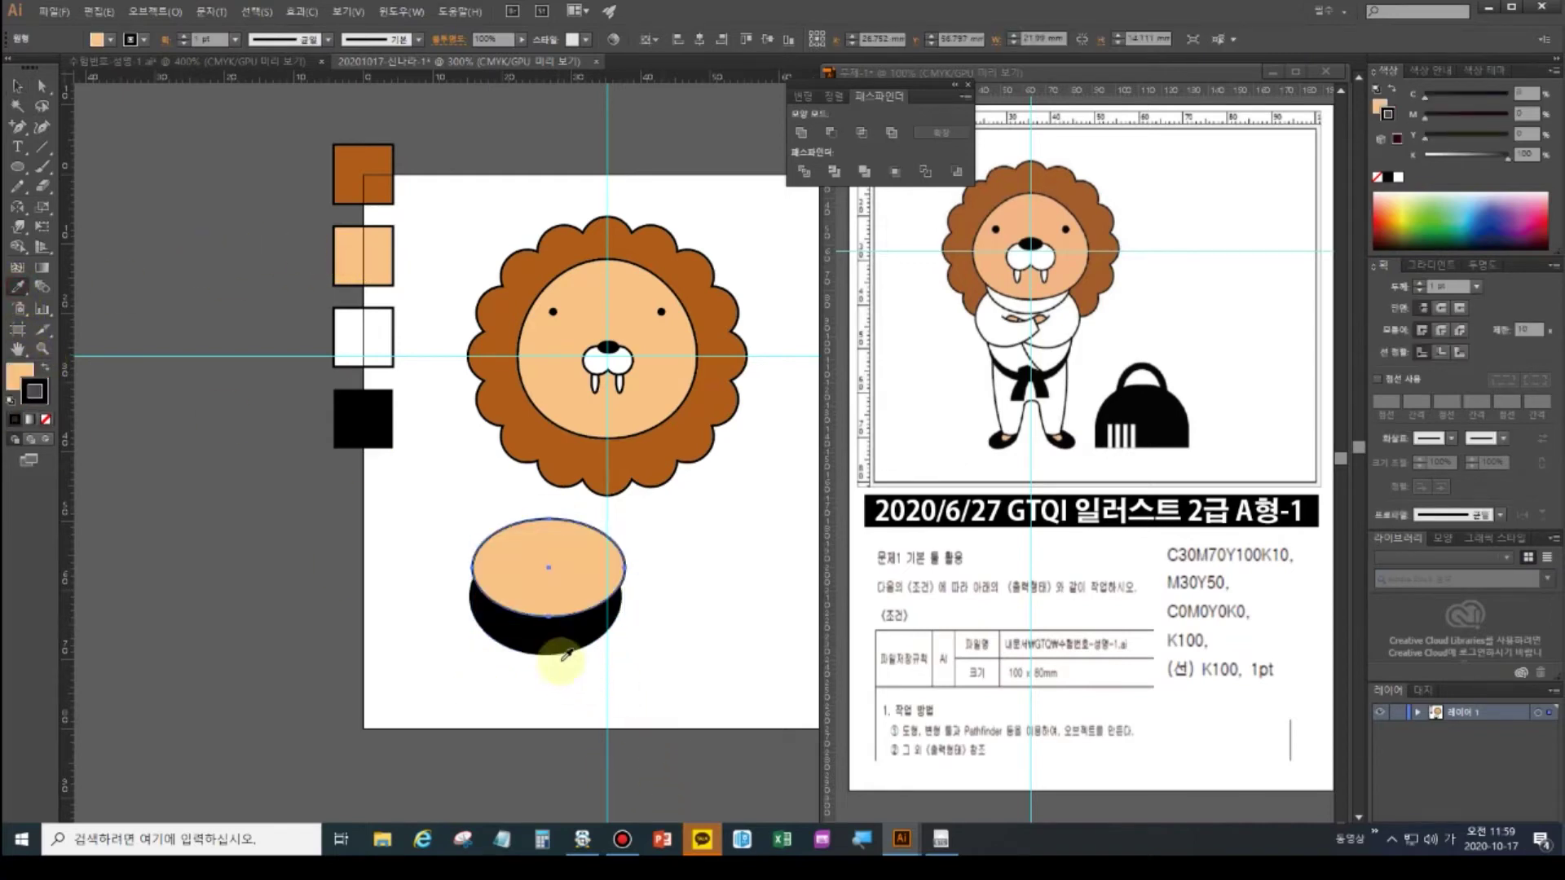
click(17, 85)
click(562, 586)
drag(563, 586, 563, 596)
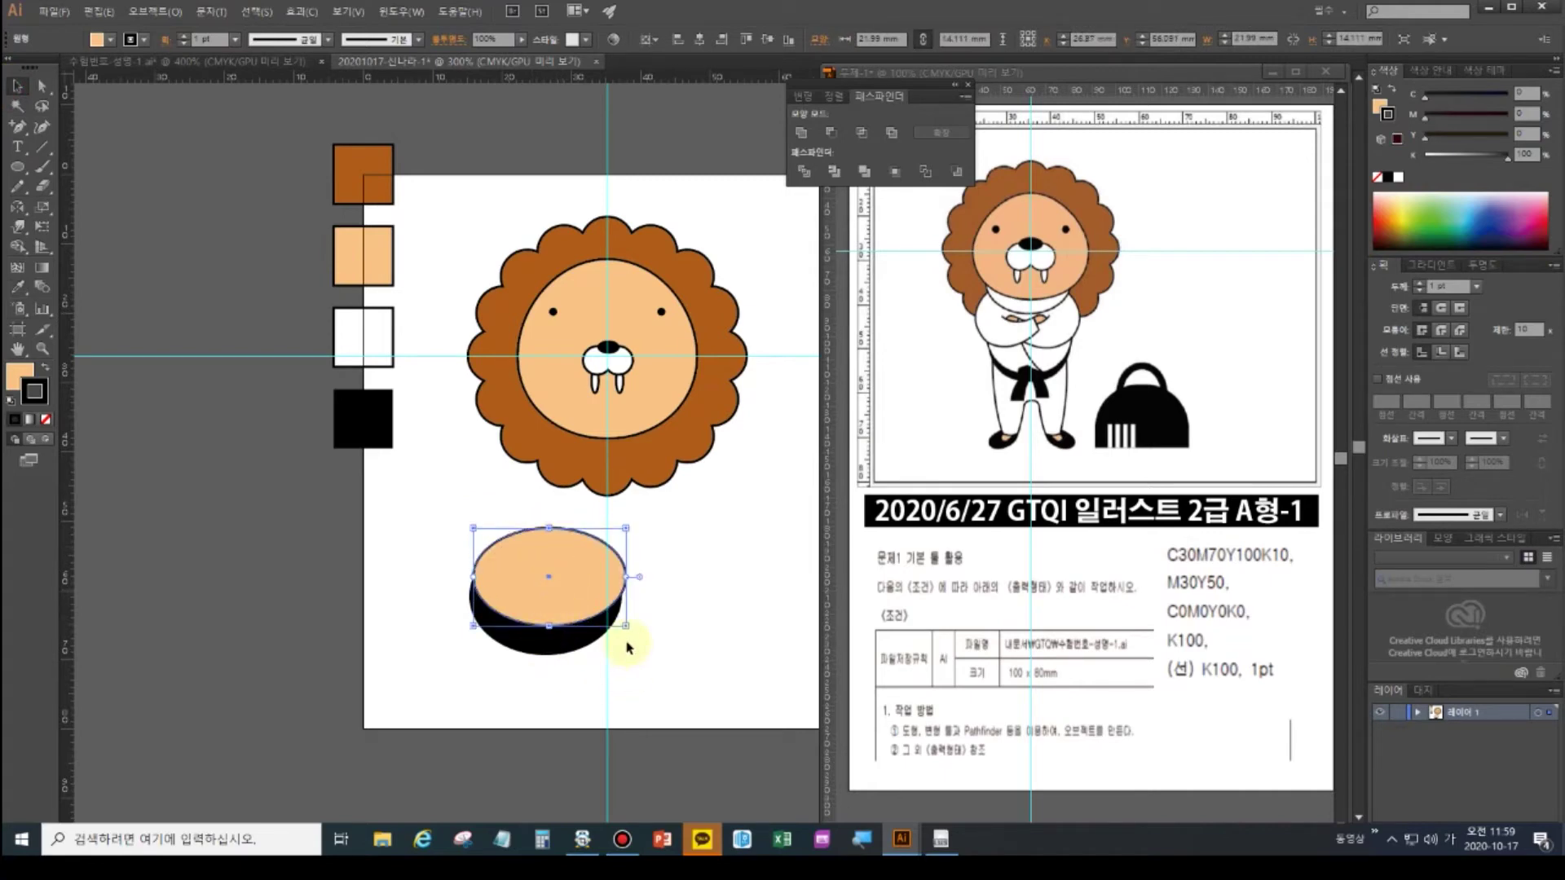
key(Left)
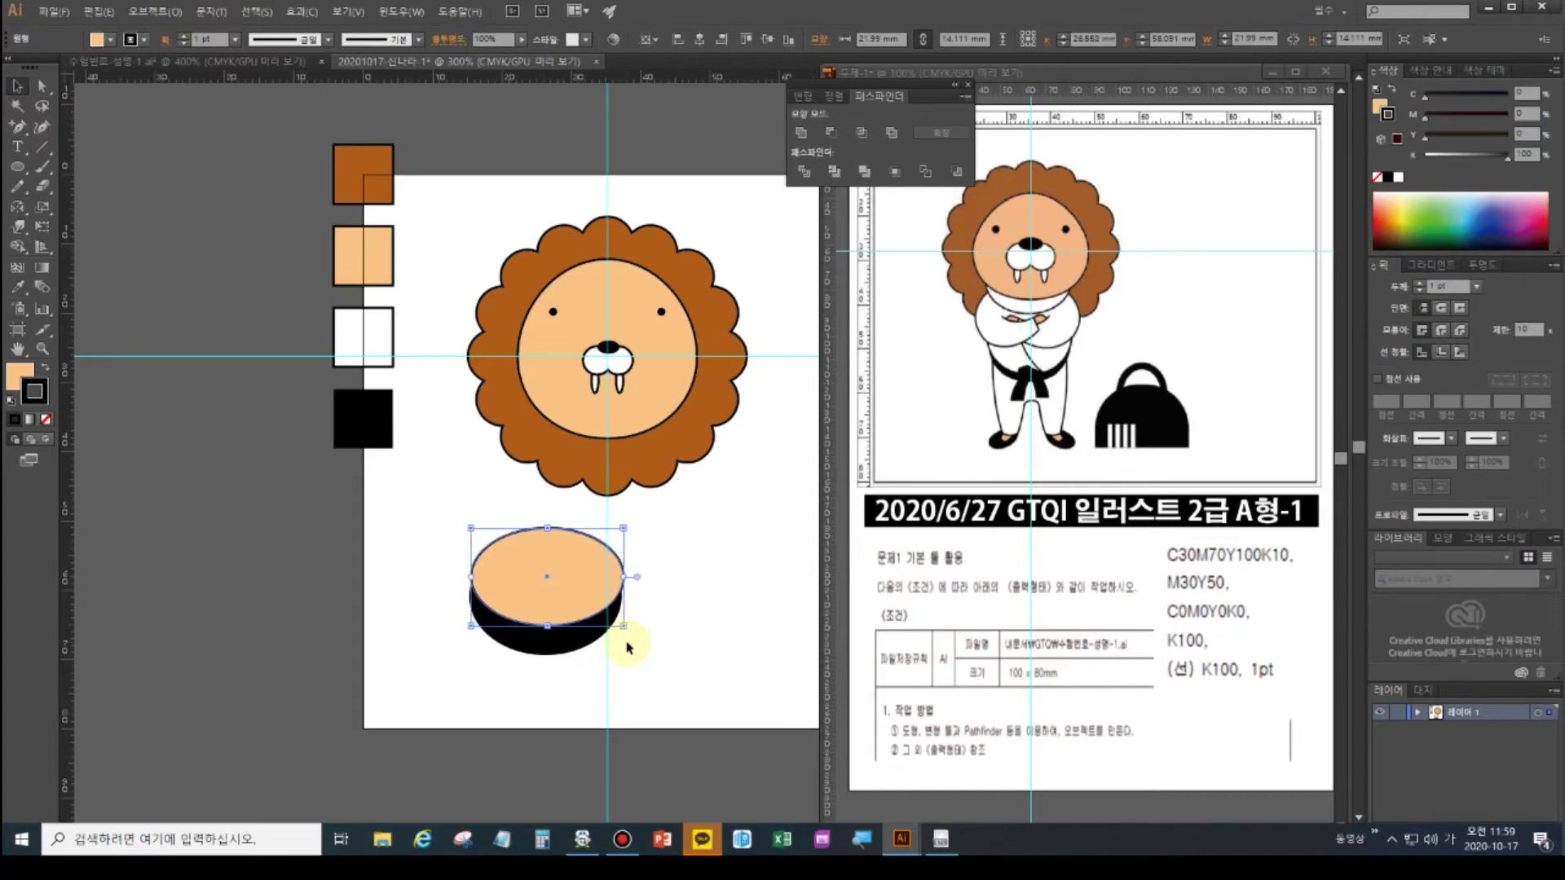
click(648, 687)
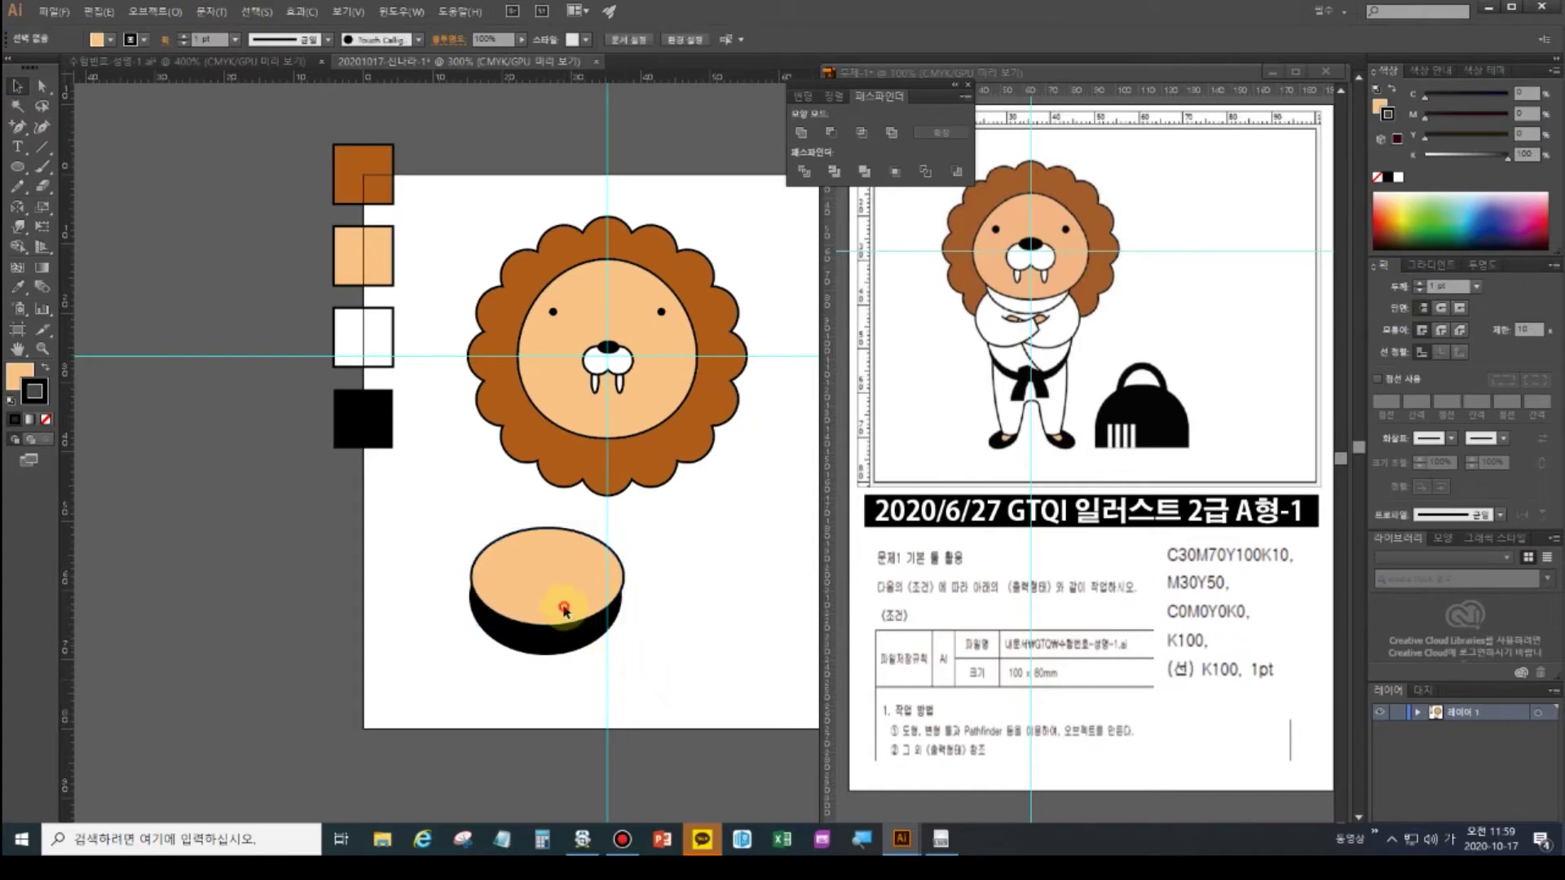
click(547, 647)
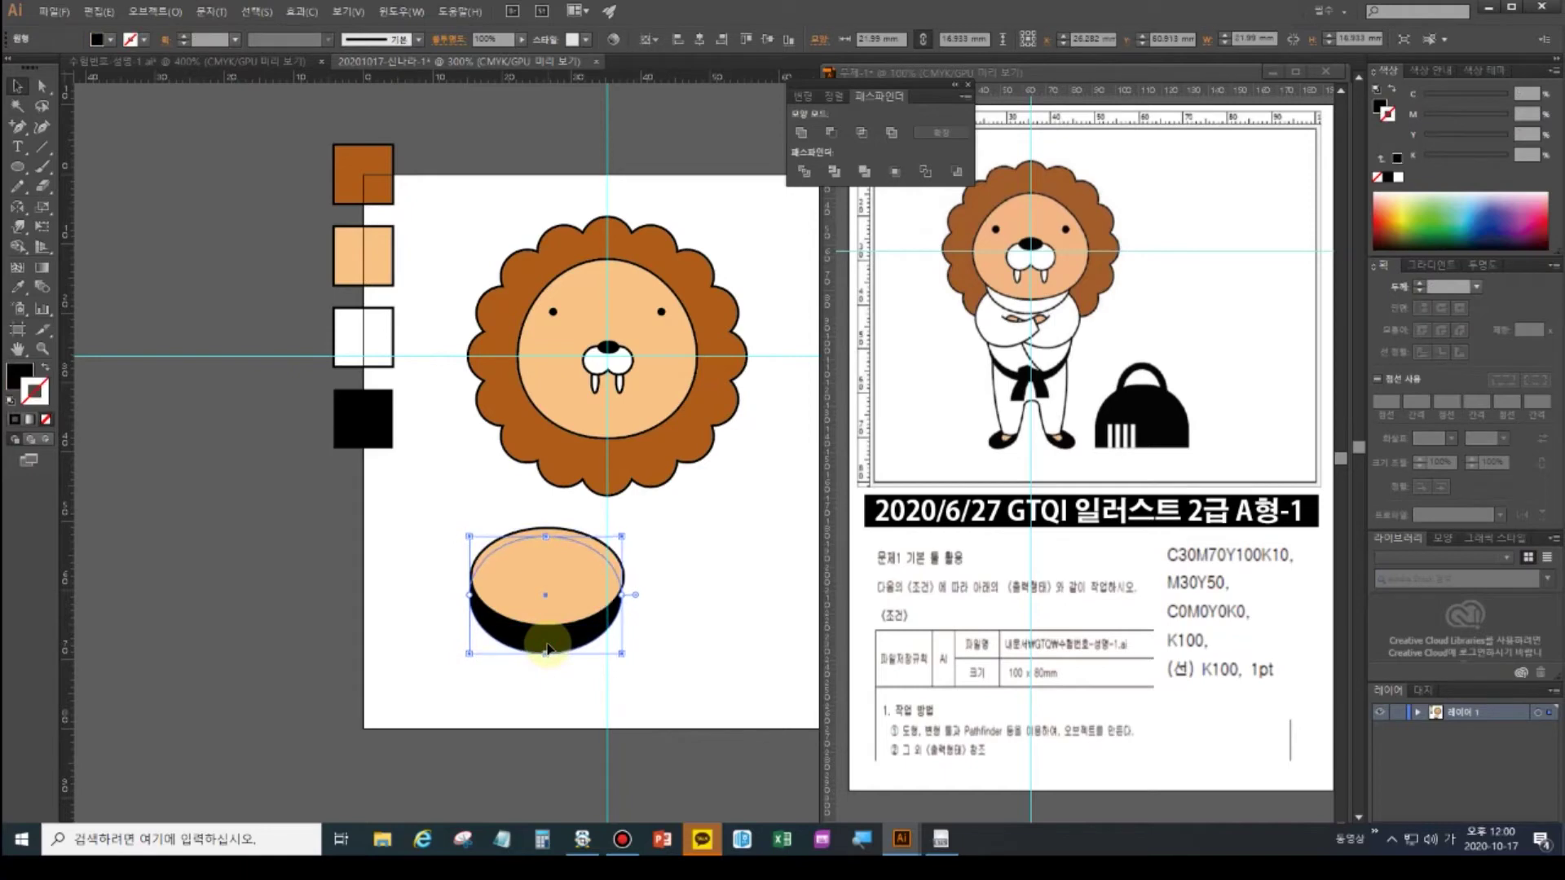
key(Up)
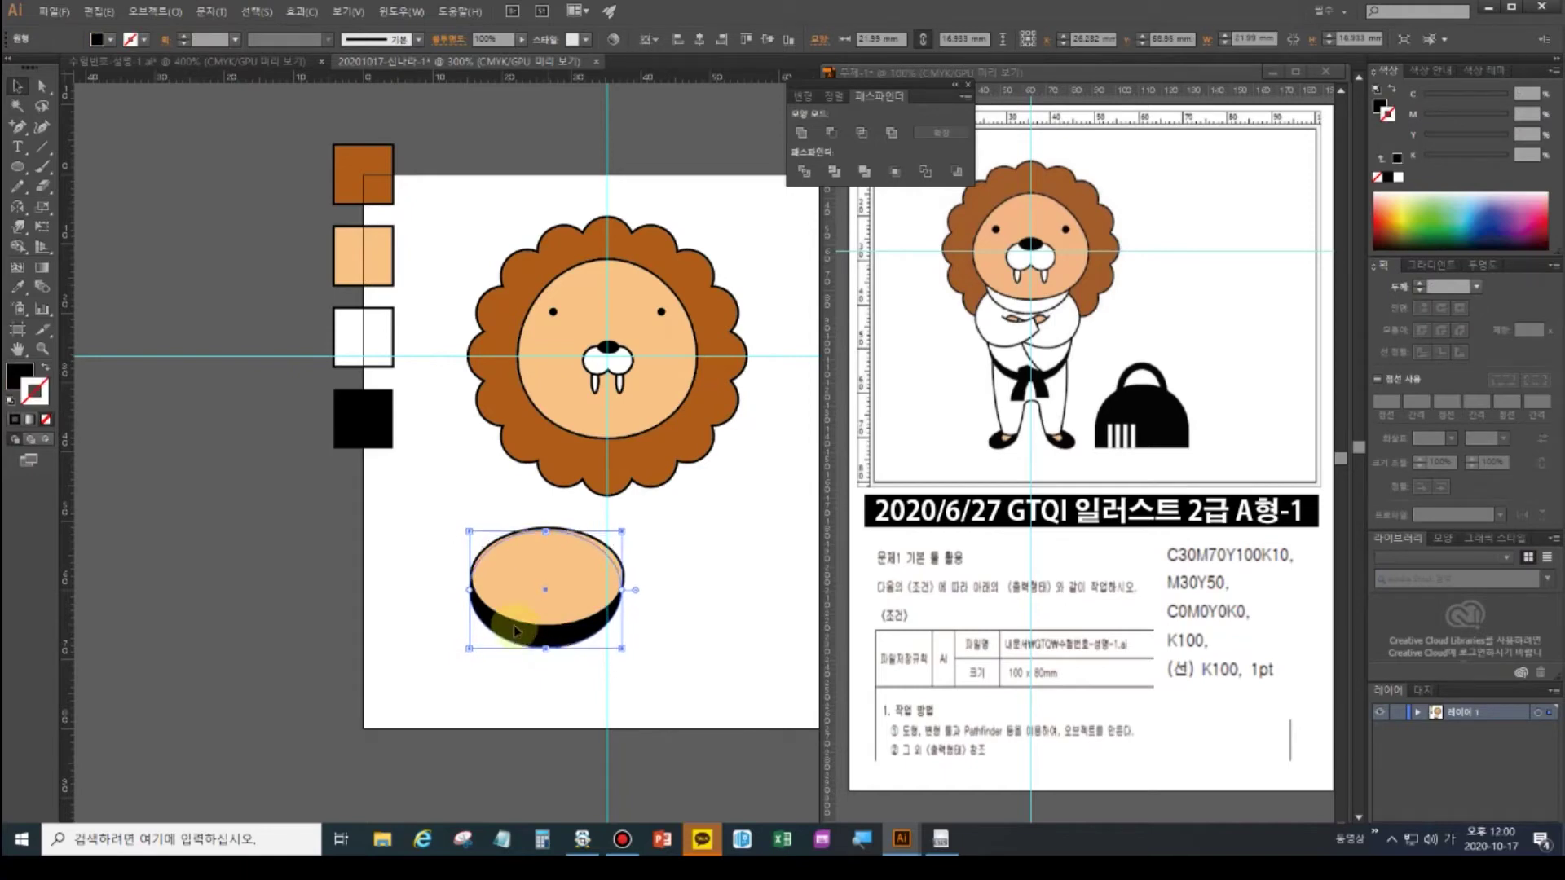
- Align the two ellipses' horizontal centres relative to the selection and position the pair beneath the head near the vertical guide
drag(658, 691, 430, 525)
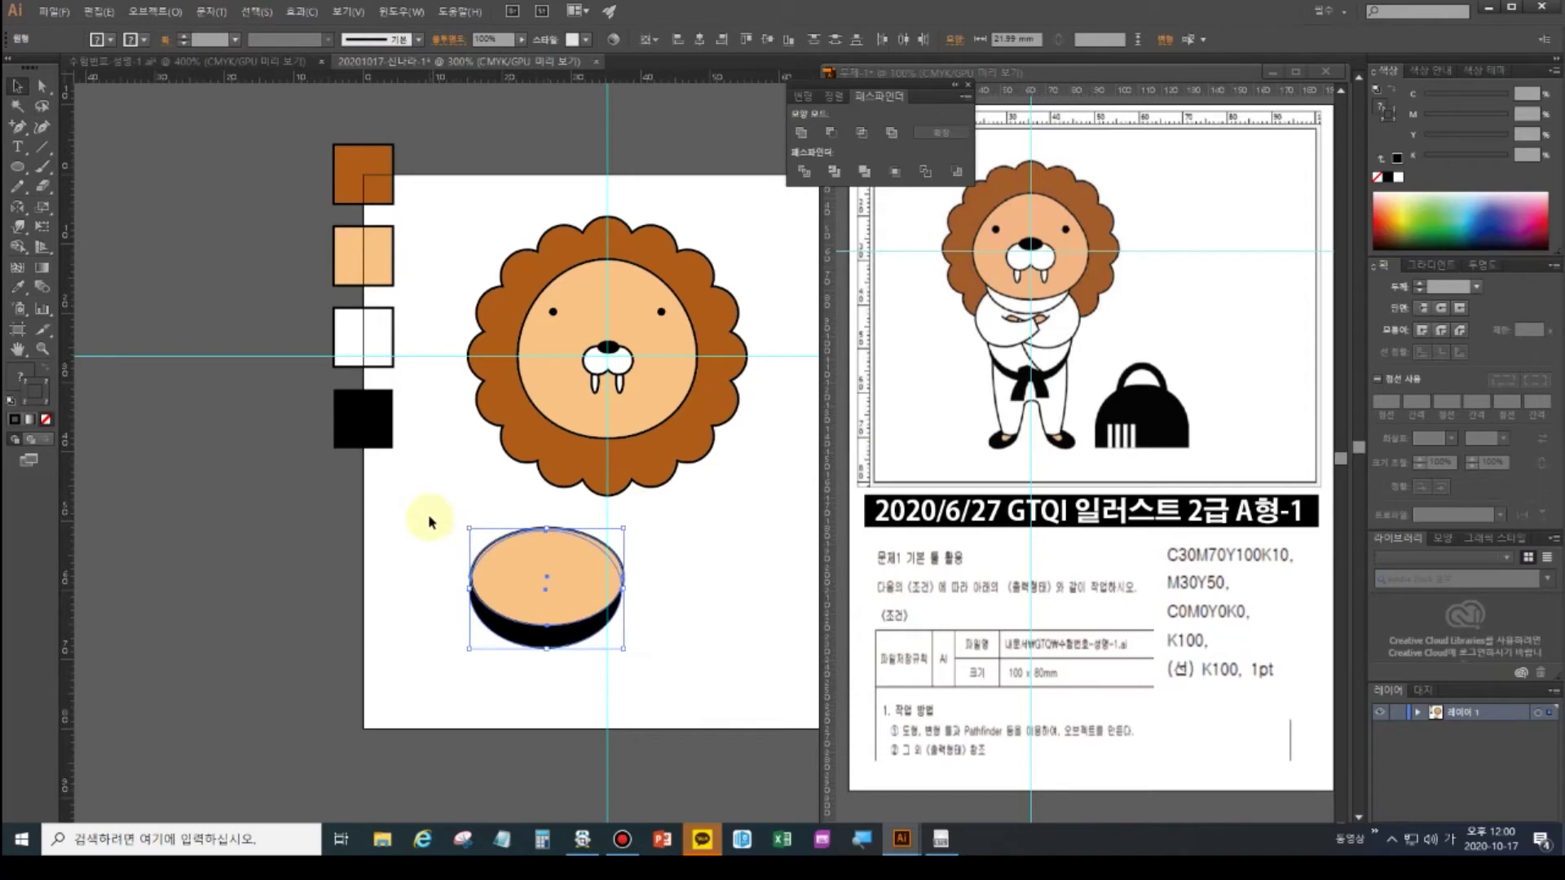
key(shift+F7)
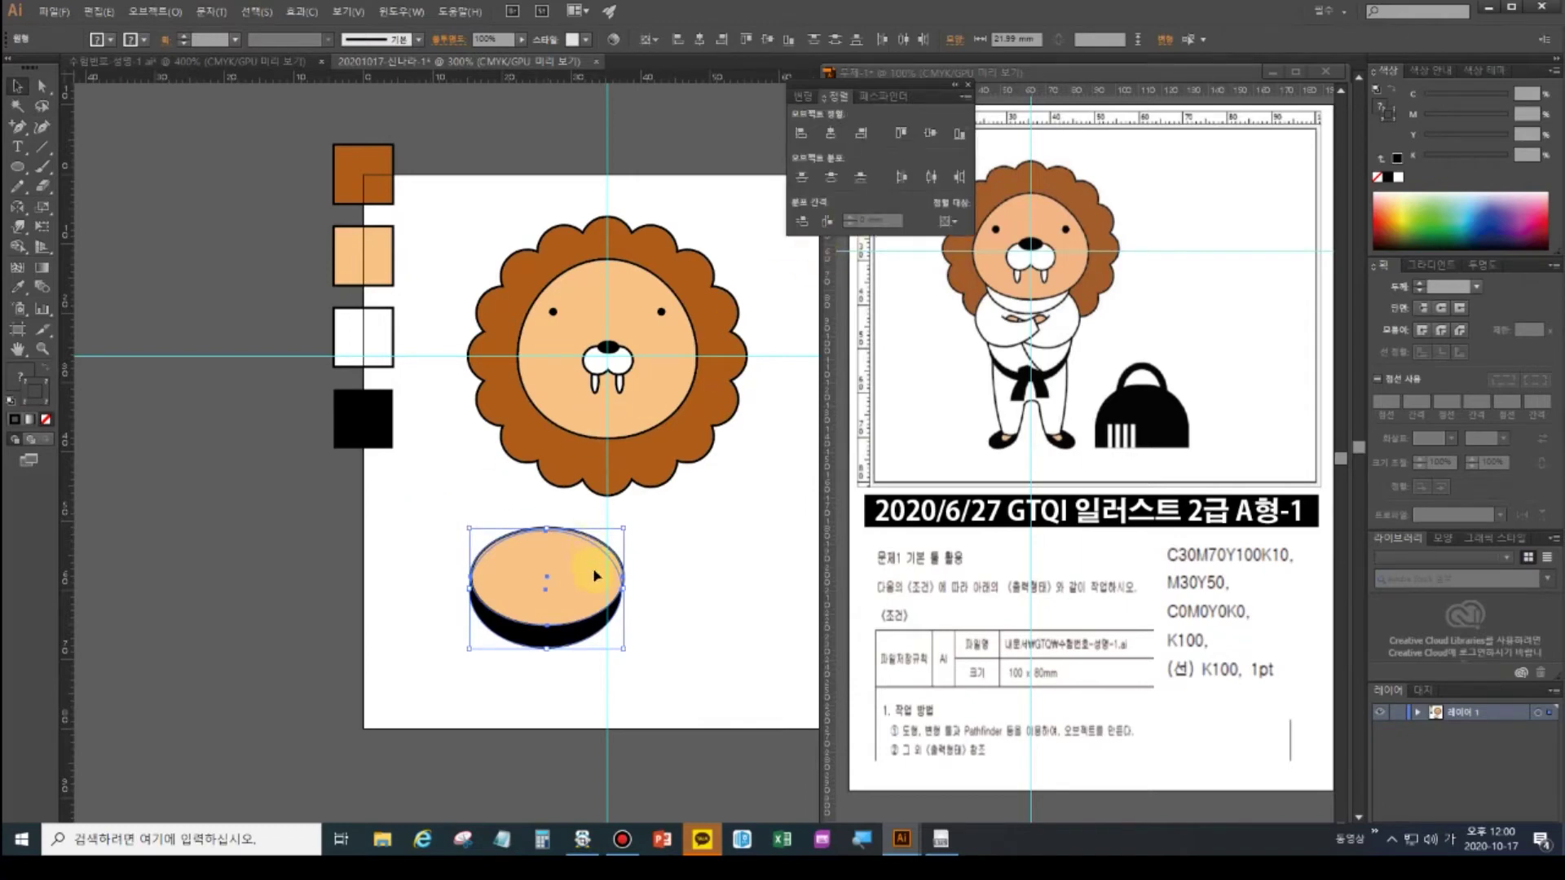
click(831, 132)
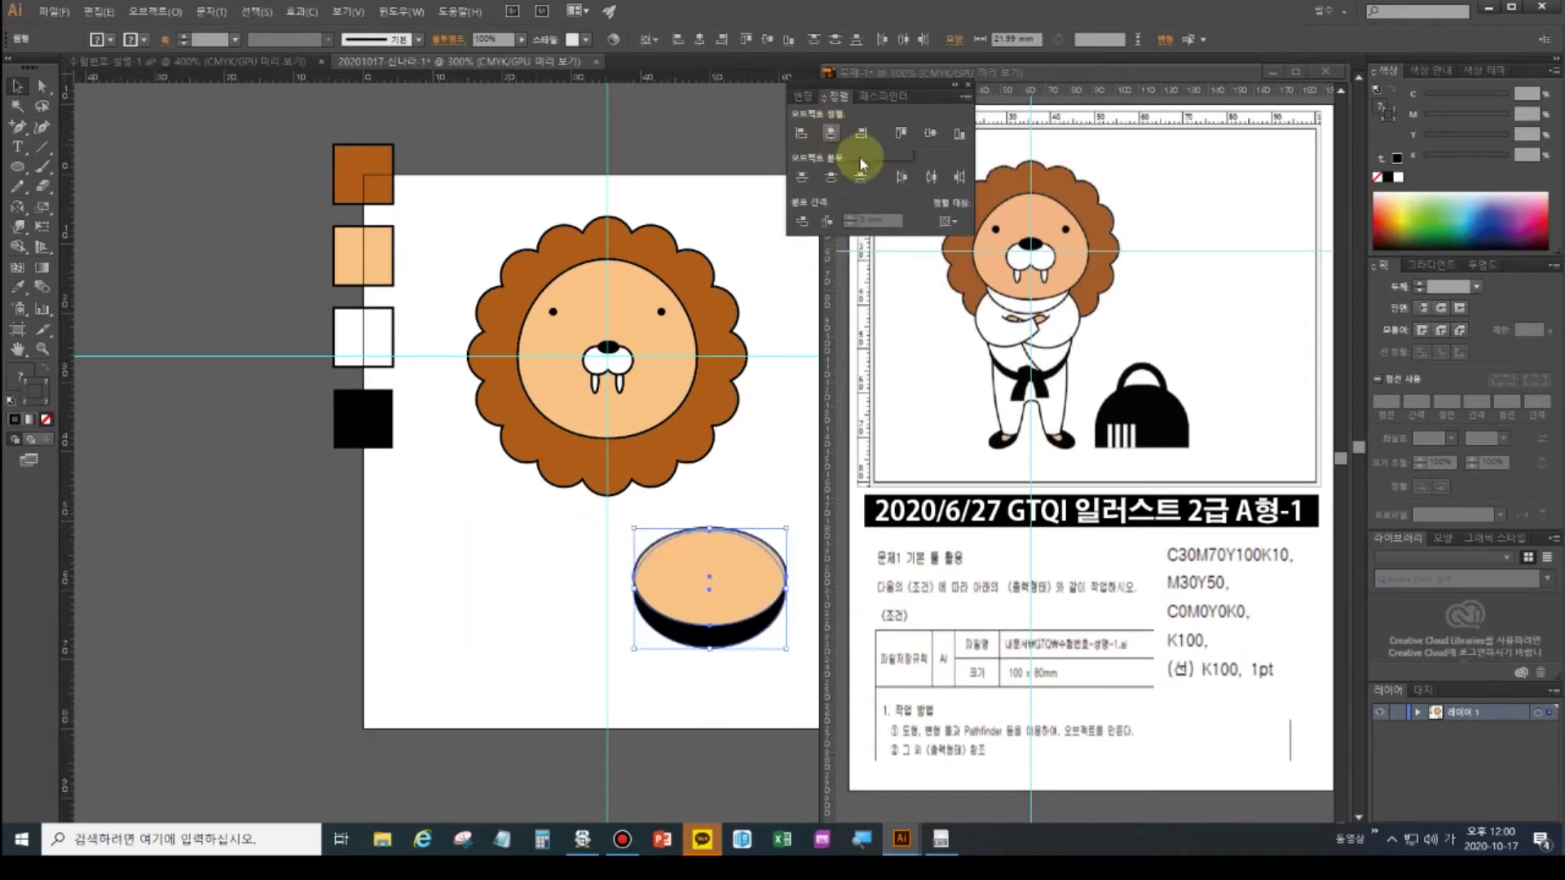
click(830, 132)
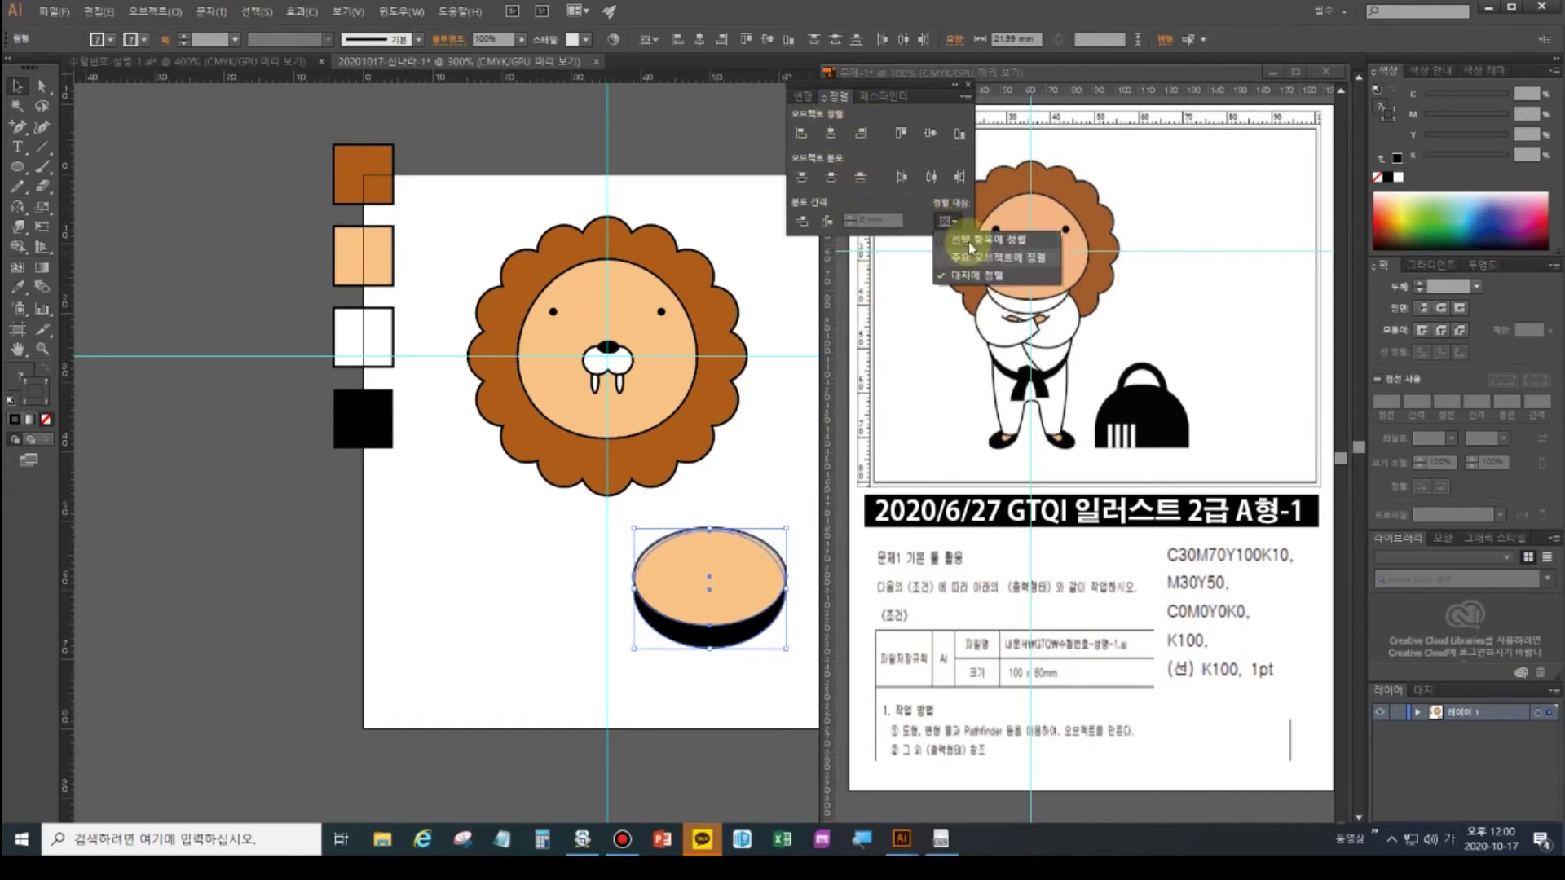
drag(756, 587, 668, 583)
click(831, 133)
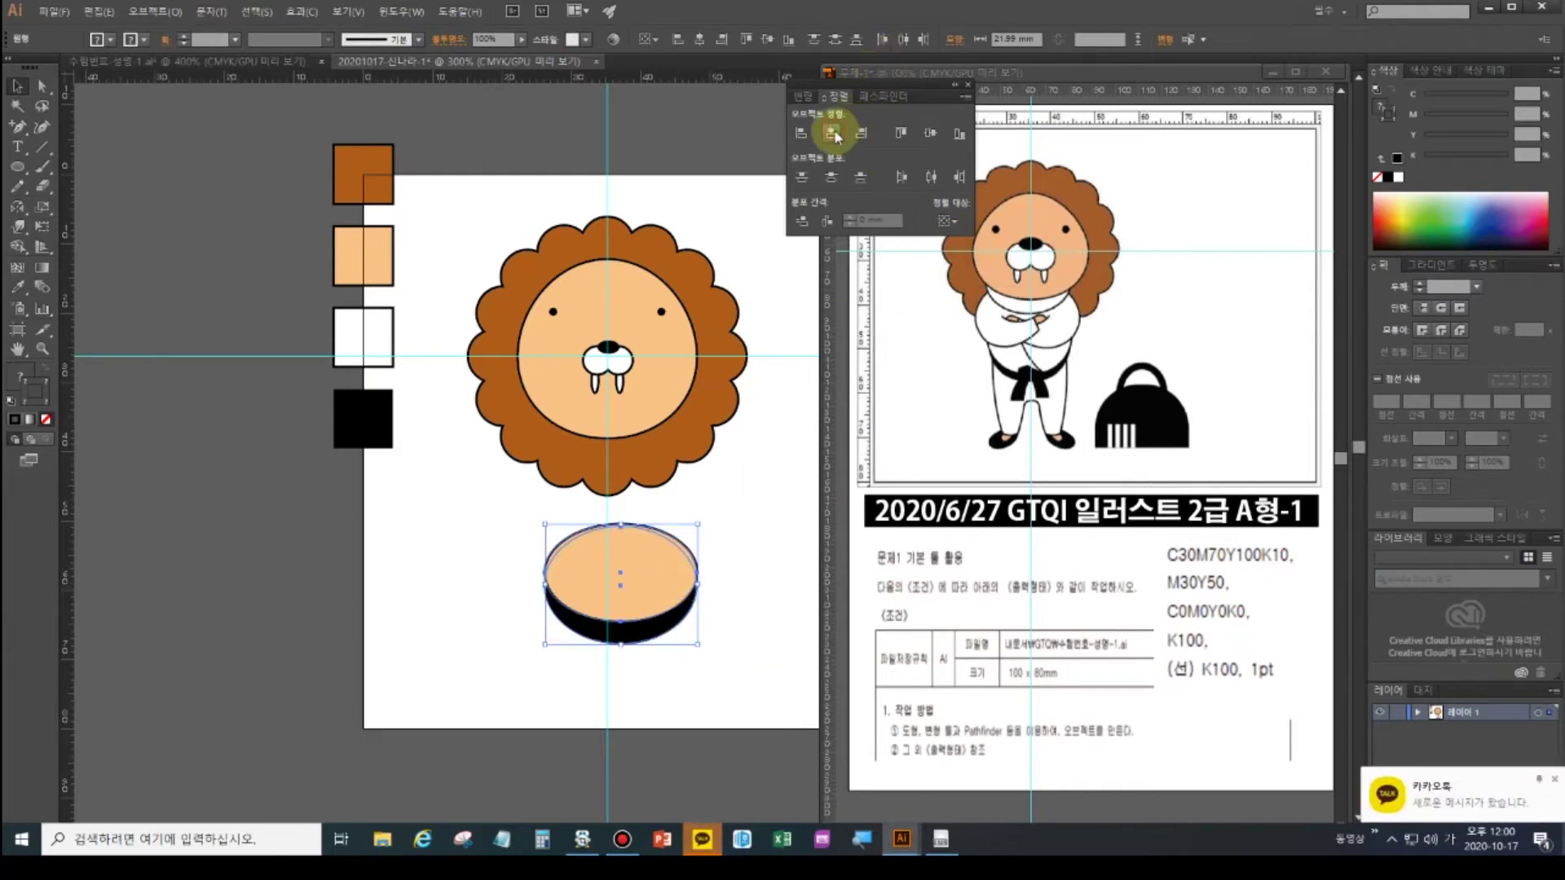
- Subtract the peach ellipse from the black one with Minus Front and place the resulting crescent over the chin, centred on the vertical guide
click(878, 96)
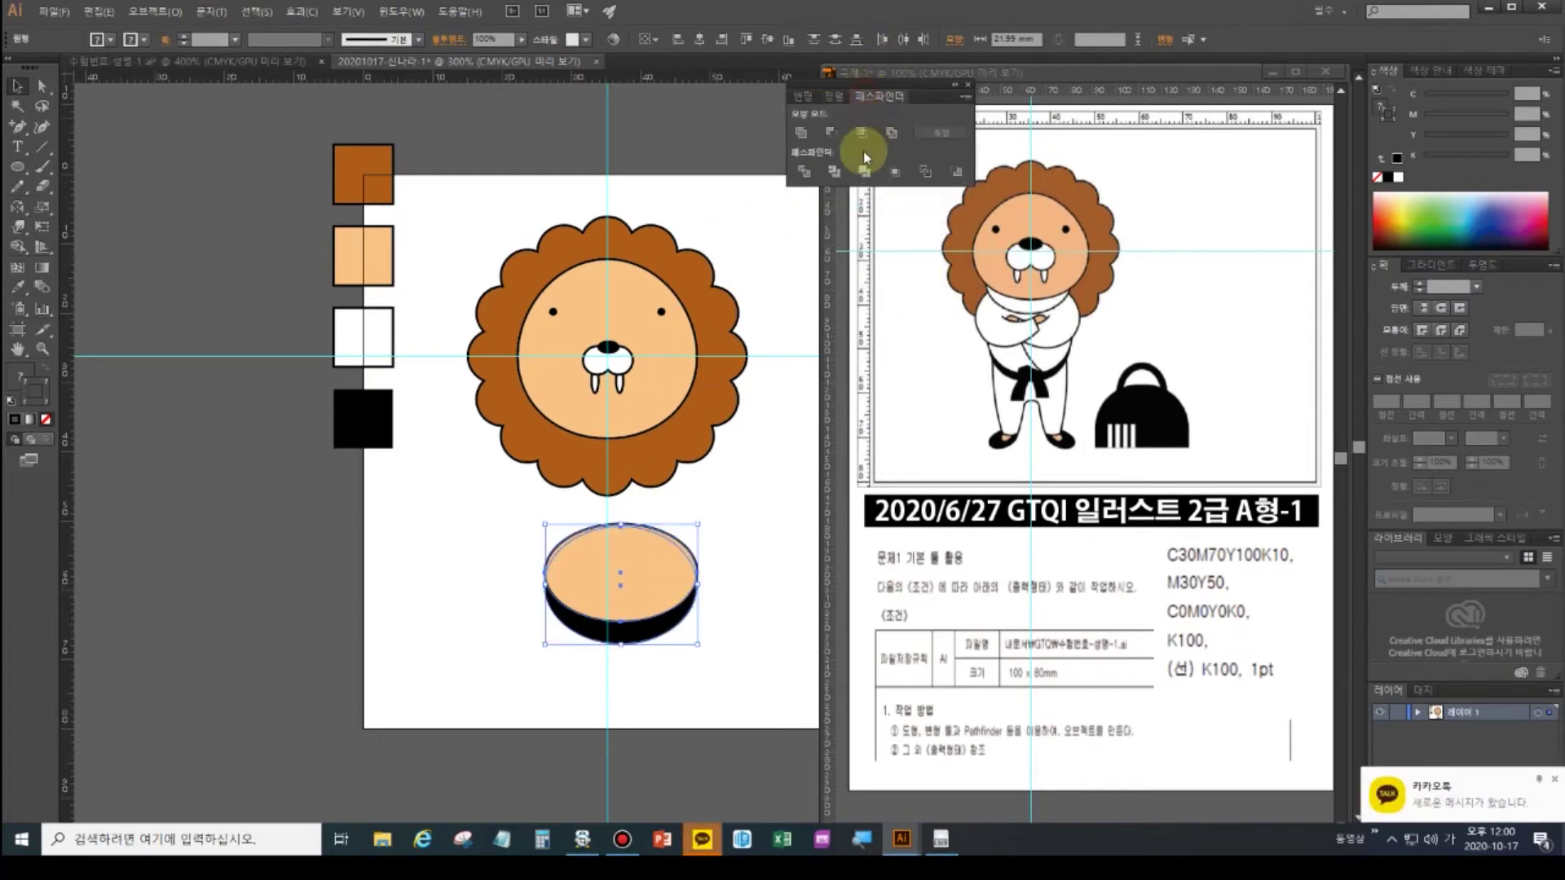
click(830, 132)
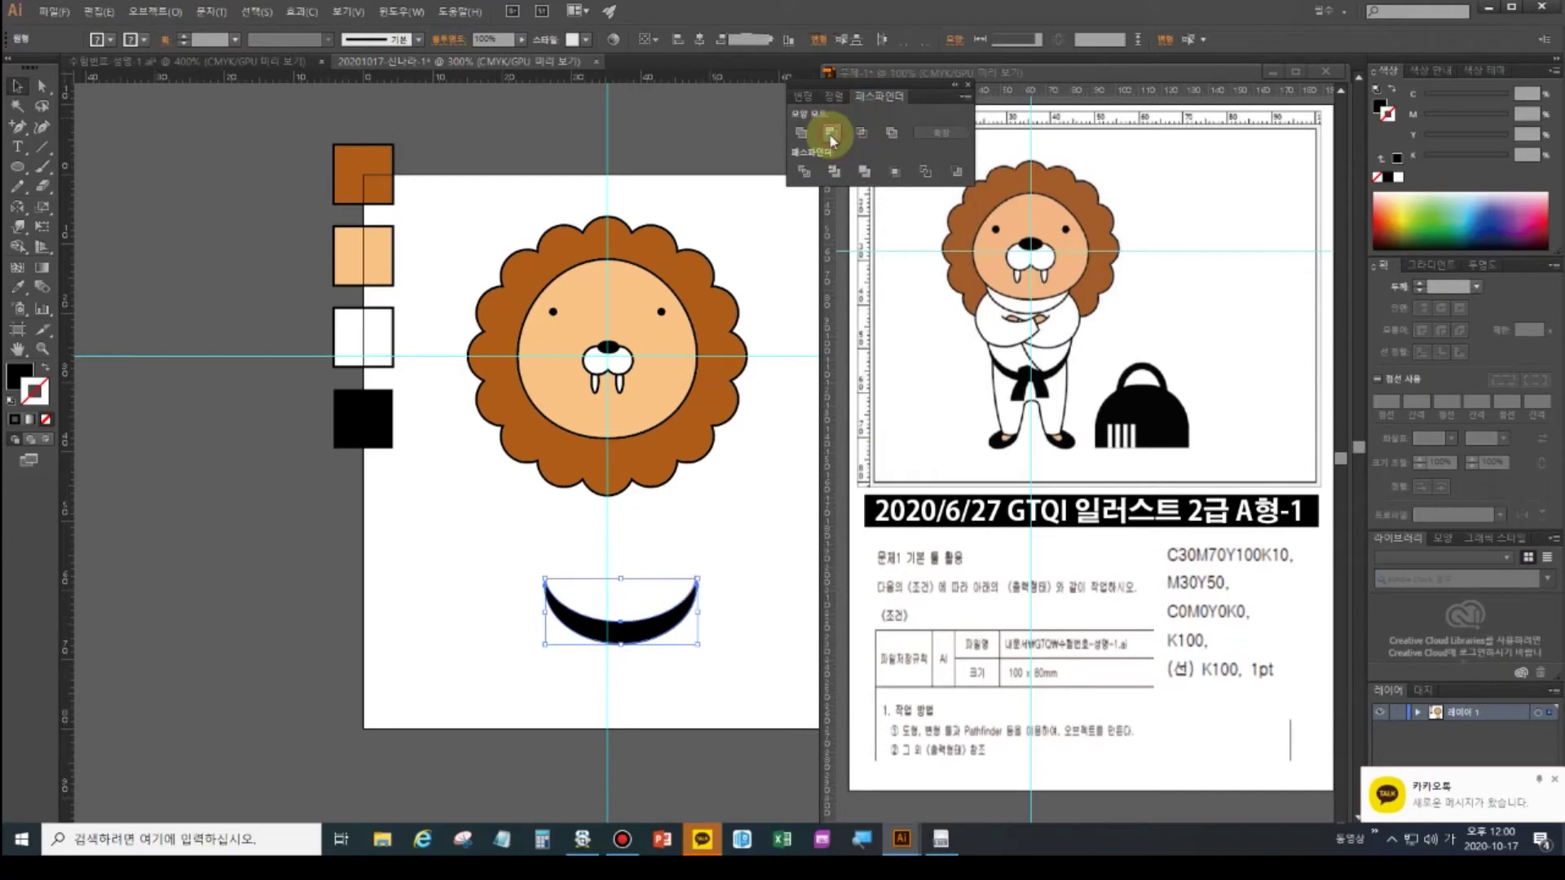
click(641, 645)
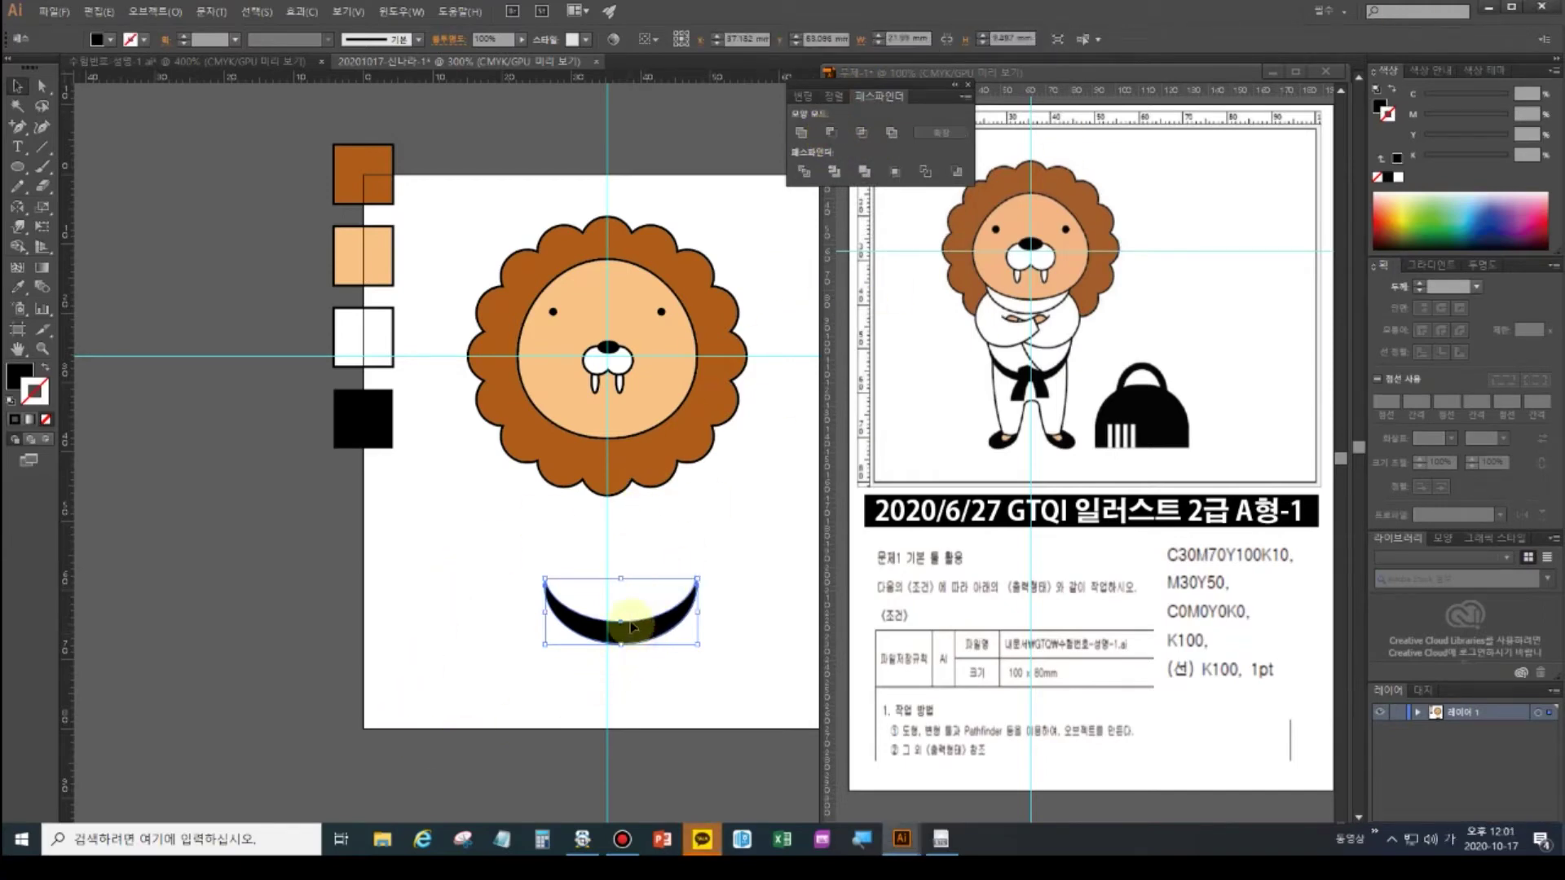
click(665, 552)
click(666, 633)
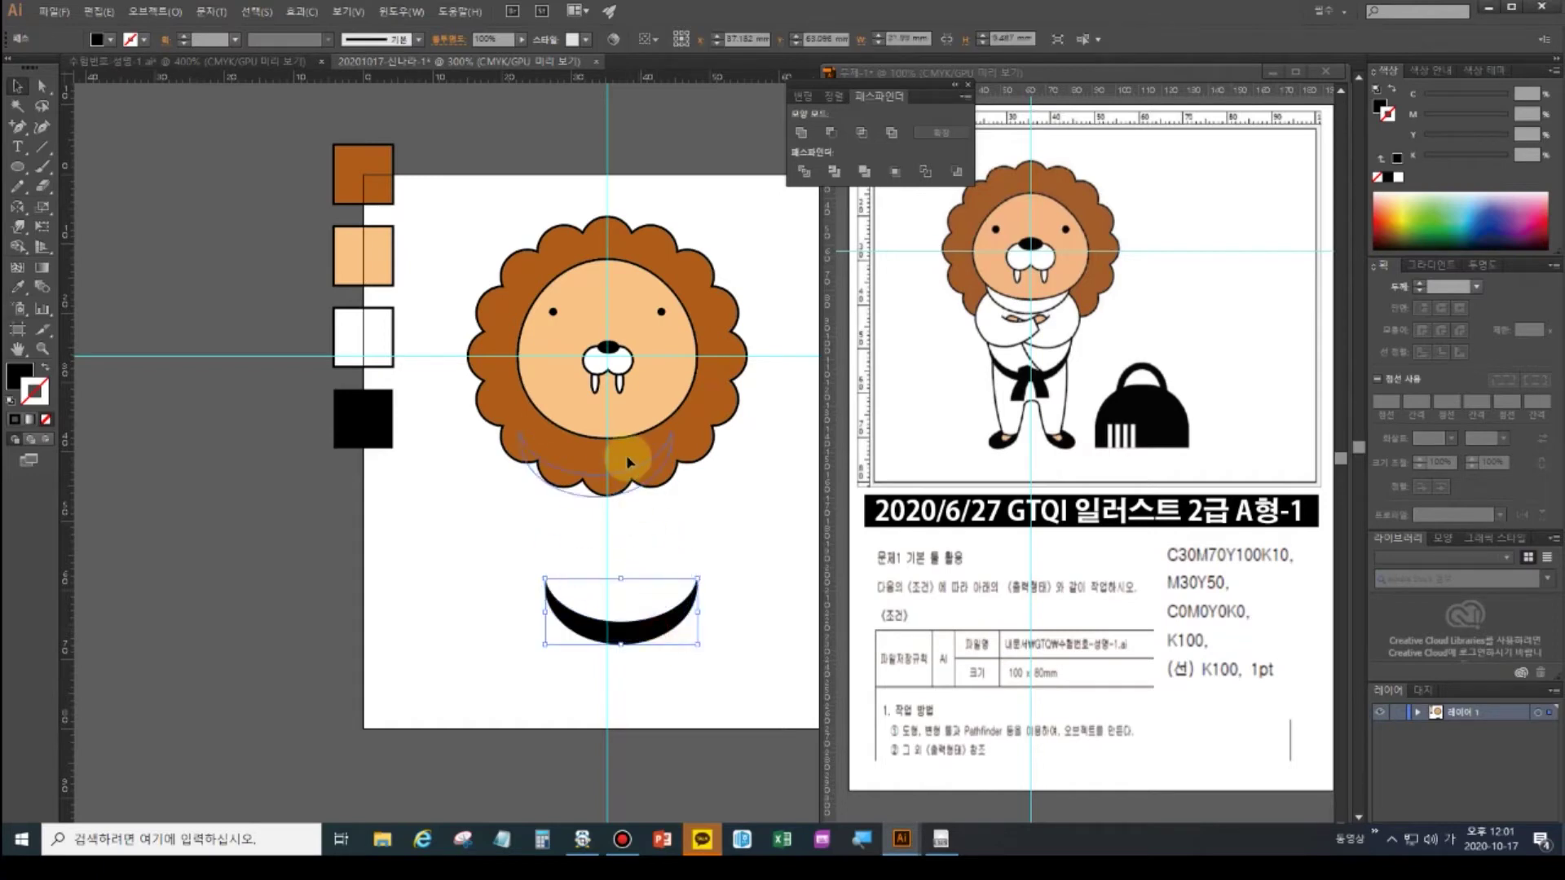
drag(642, 452, 643, 448)
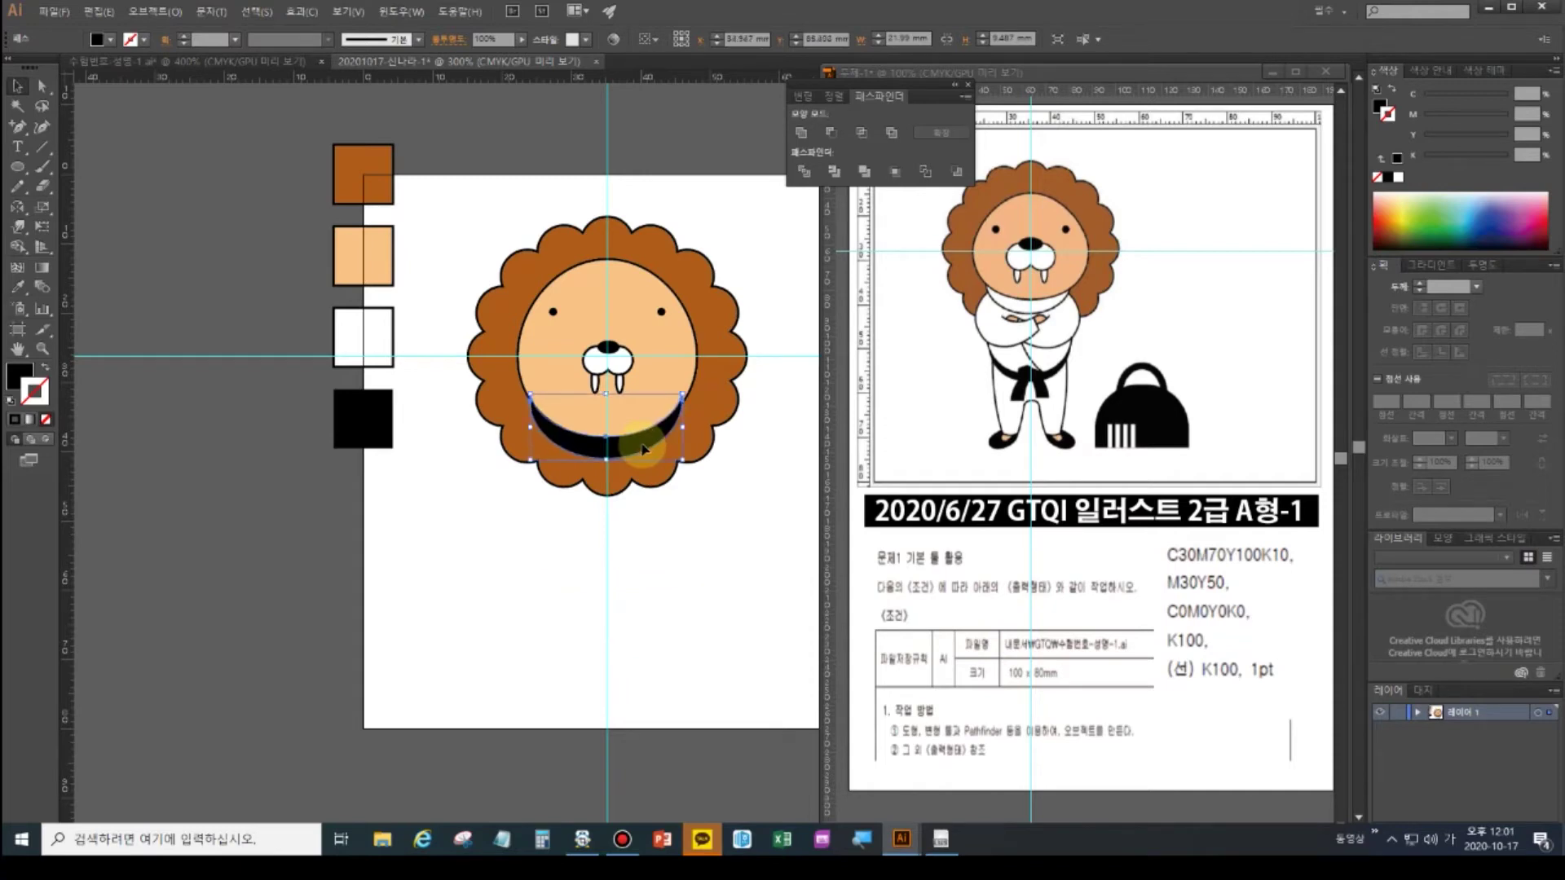
- Give the chin crescent the default white fill and 1 pt black stroke
click(13, 401)
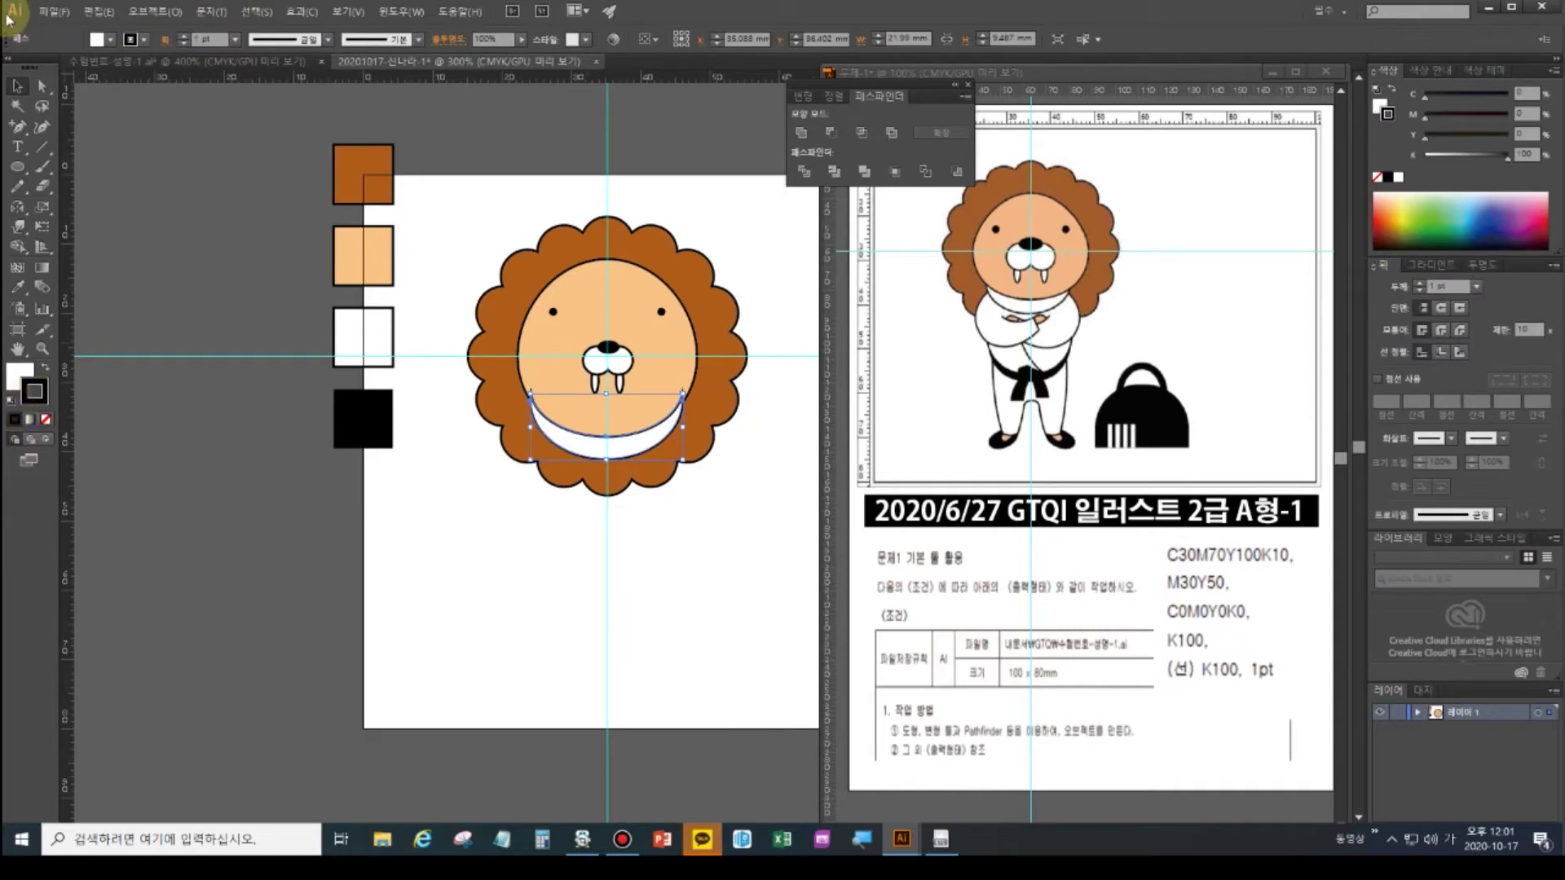
click(621, 291)
click(613, 327)
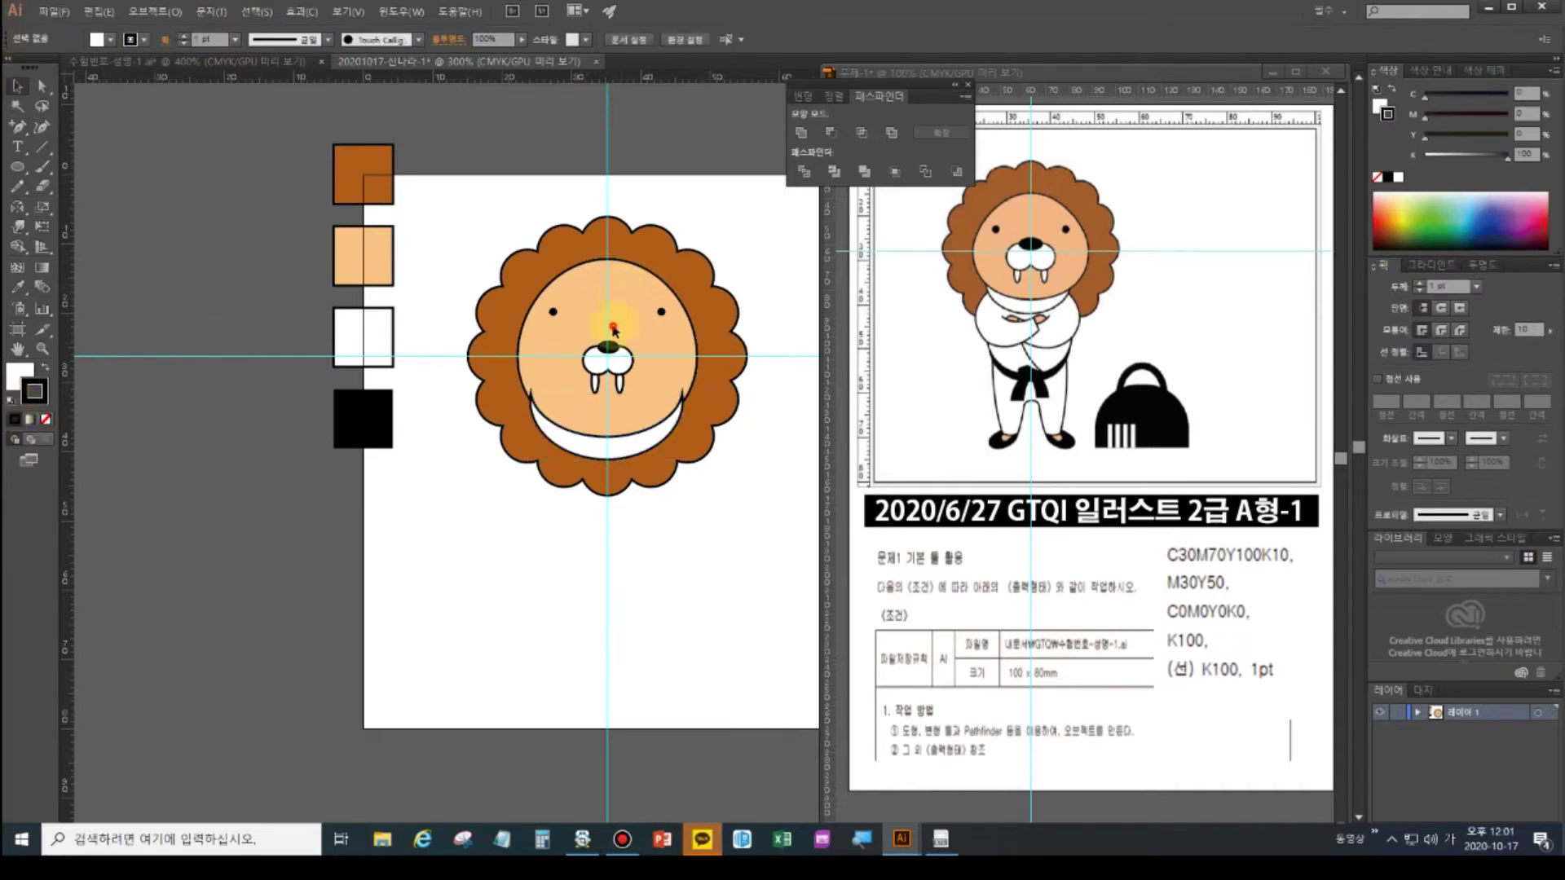
- Group the peach face circle with its muzzle, nose, teeth and both eyes, and bring the group to the front
click(651, 343)
click(651, 343)
click(716, 608)
click(663, 376)
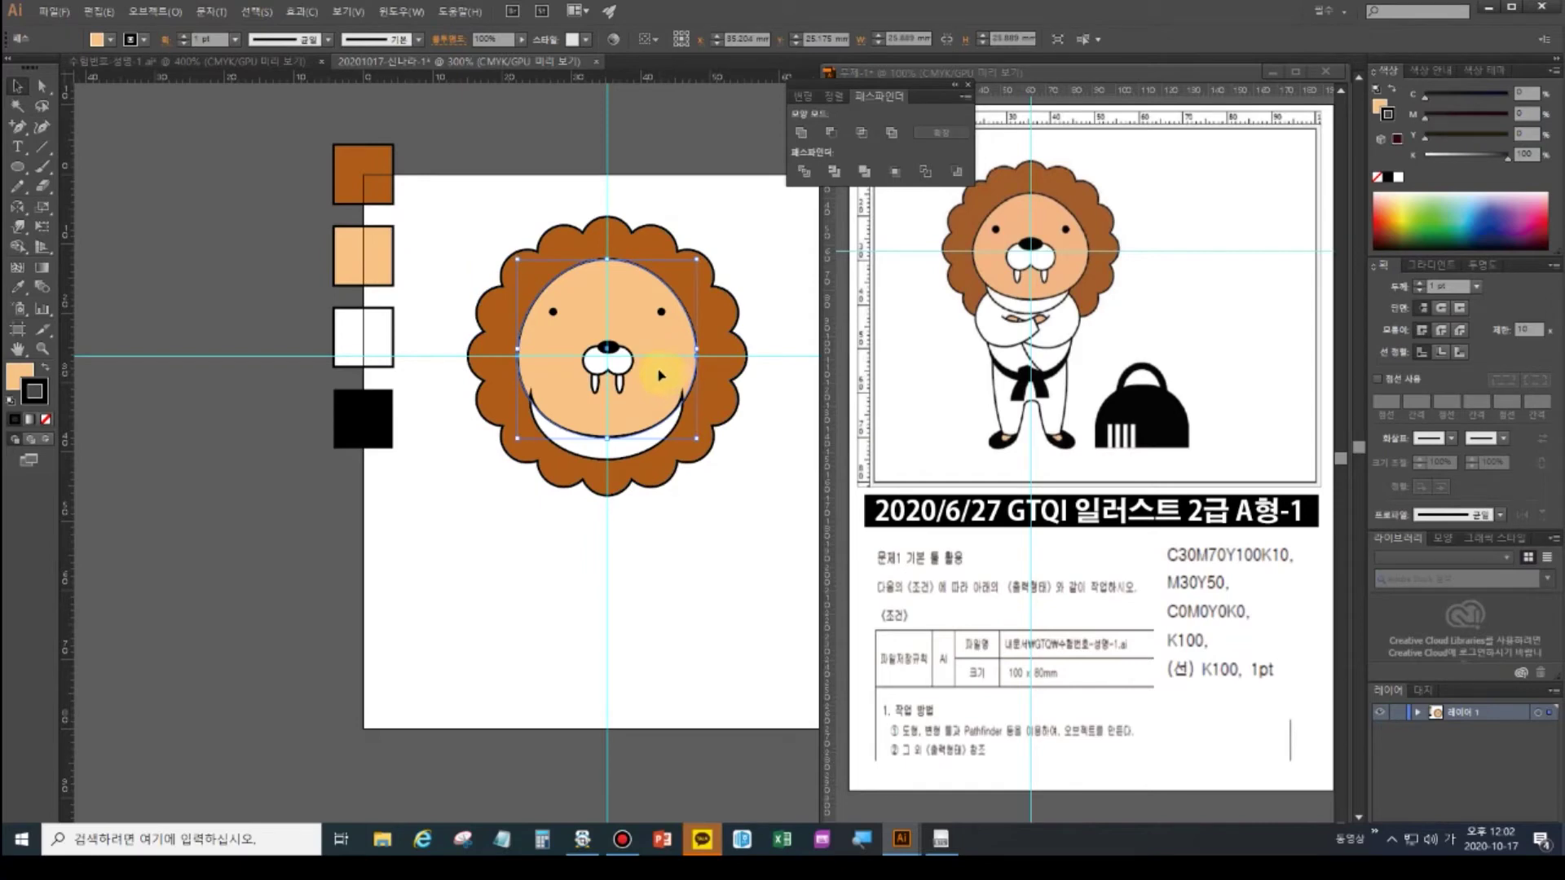
shift+click(633, 361)
shift+click(662, 311)
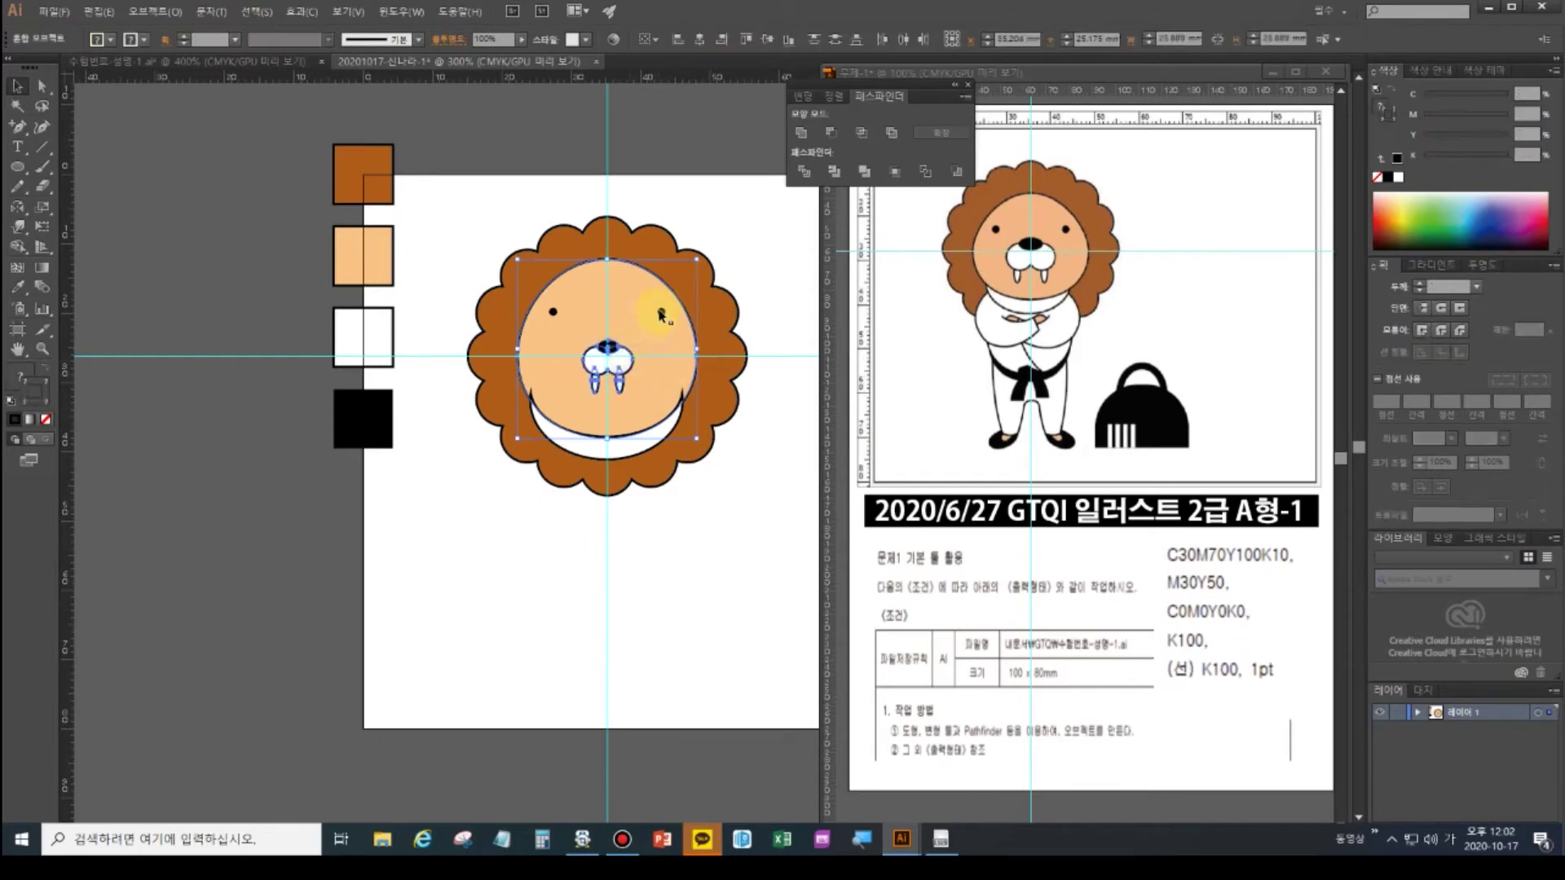
shift+click(553, 312)
key(ctrl+g)
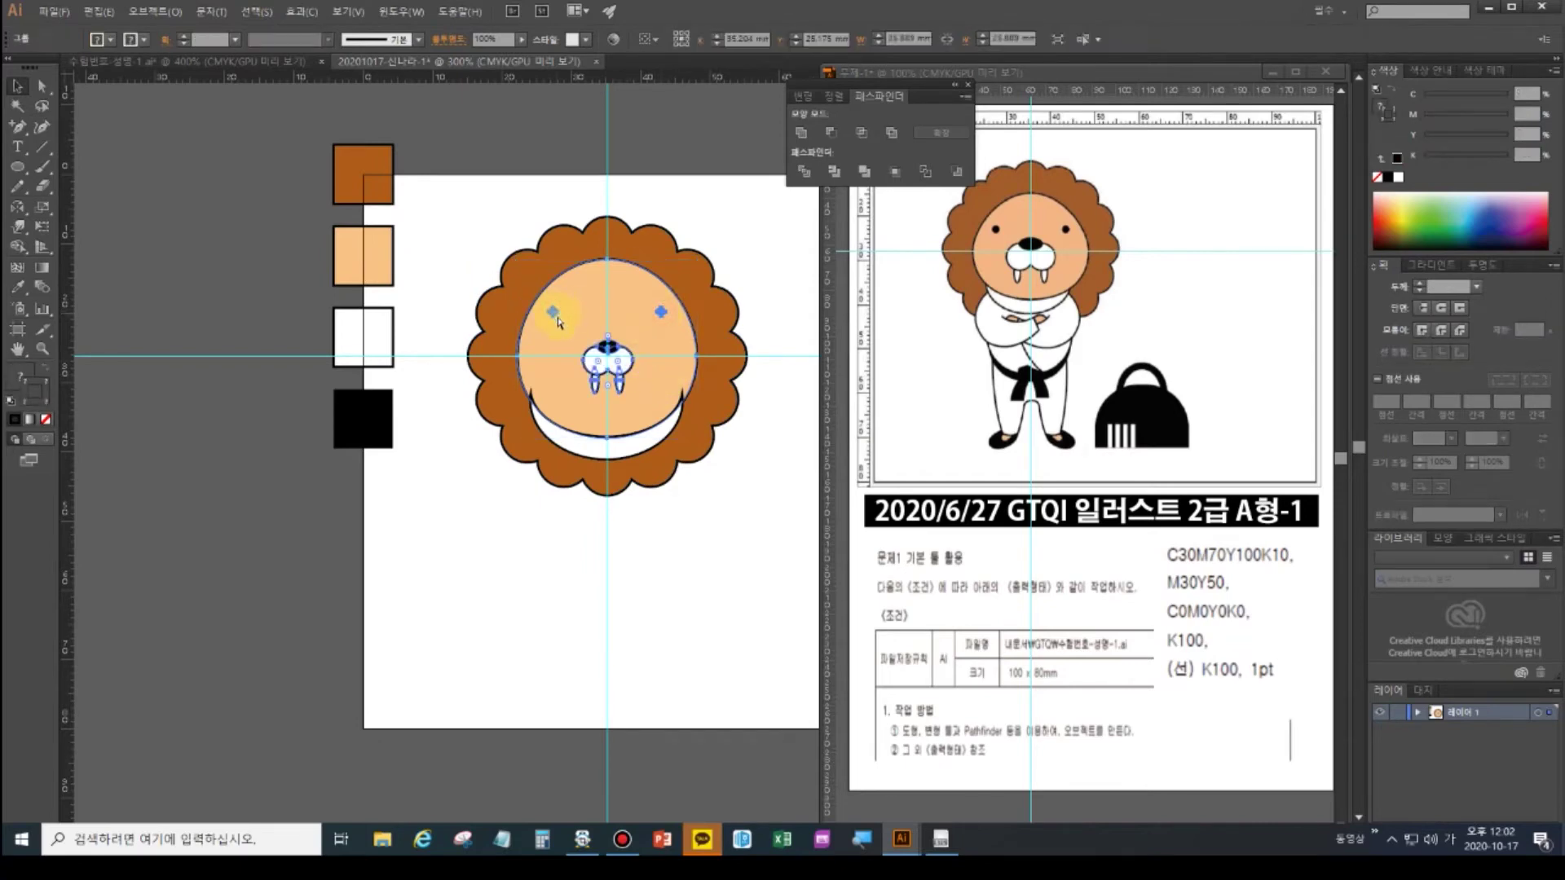
key(ctrl+shift+bracketright)
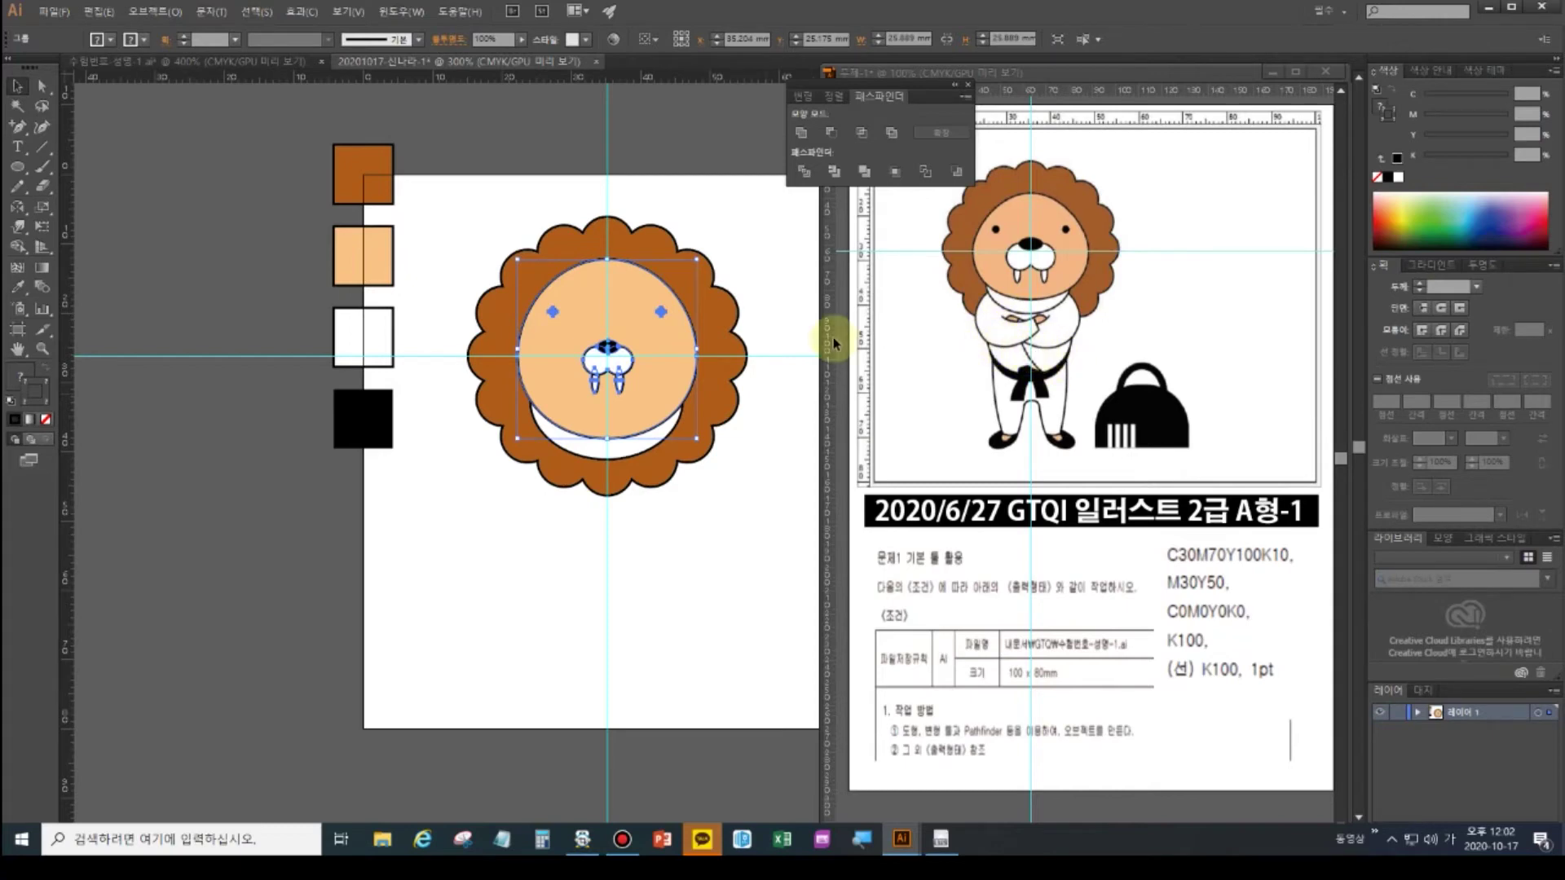
- Draw a peach ellipse about 25.2 x 20.6 mm for the body, overlapping the chin and centred near the vertical guide
click(17, 166)
drag(414, 482, 692, 563)
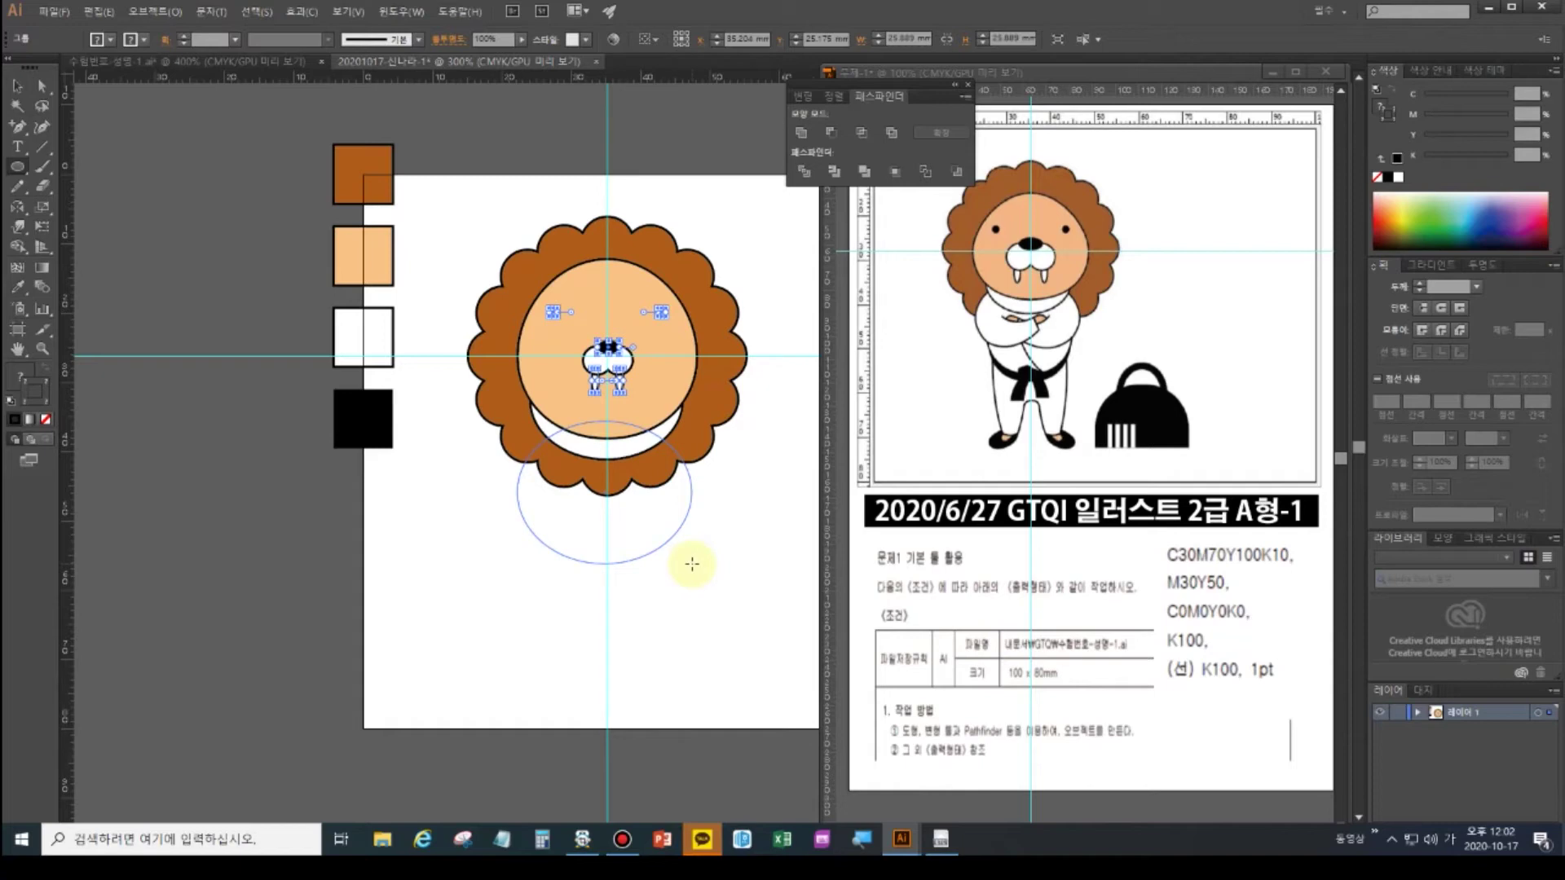
drag(692, 563, 694, 562)
click(18, 85)
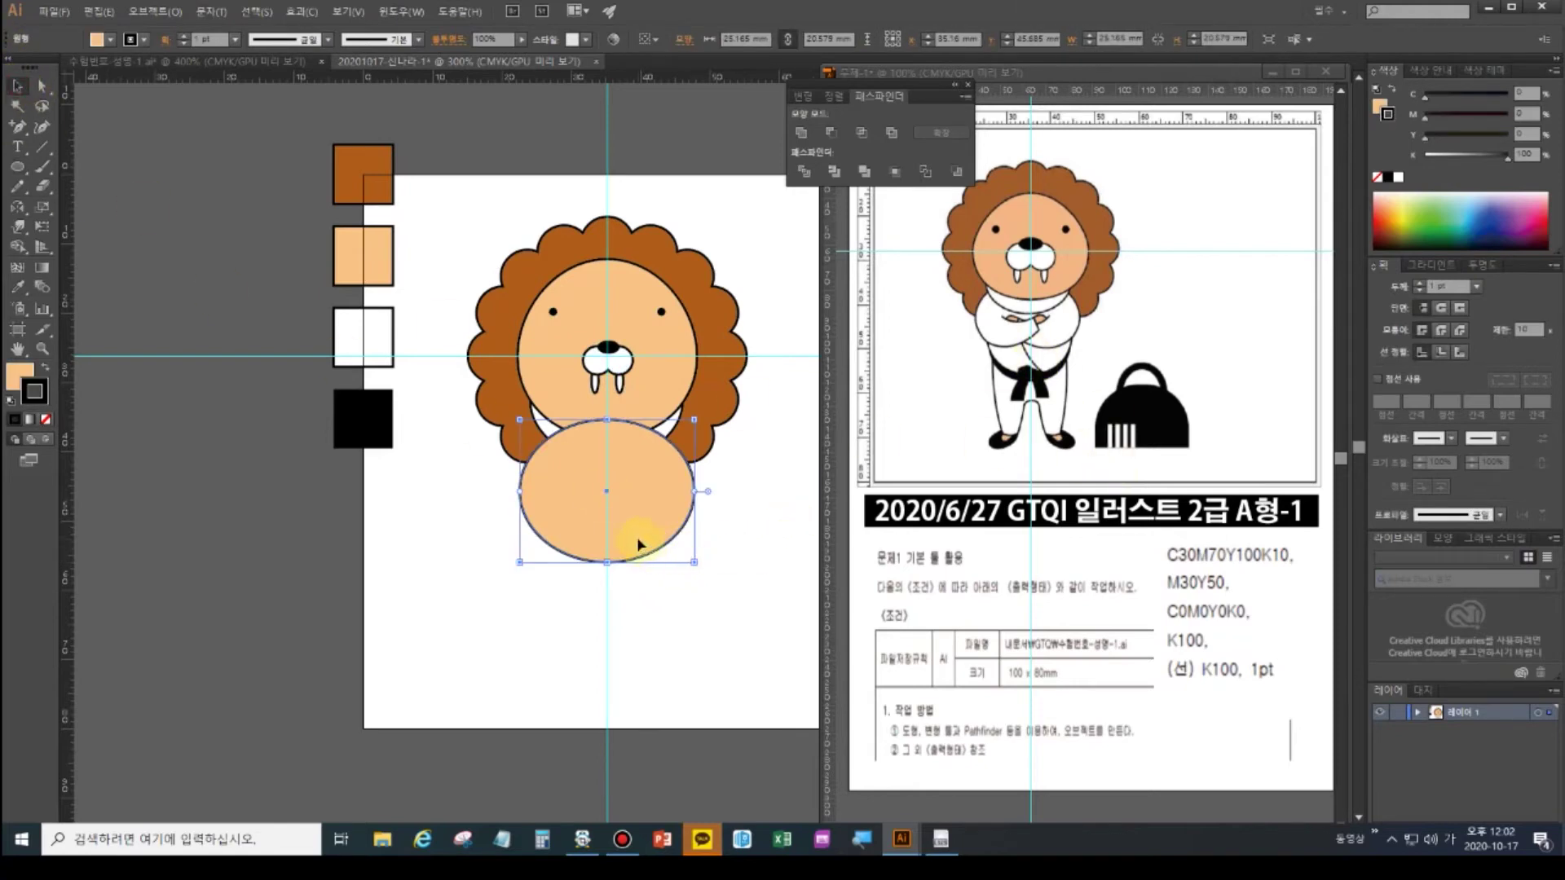
- Place a smaller overlapping copy about 20.9 x 17.1 mm low on the body ellipse and unite both into one shape
drag(640, 544, 650, 598)
drag(519, 475, 534, 487)
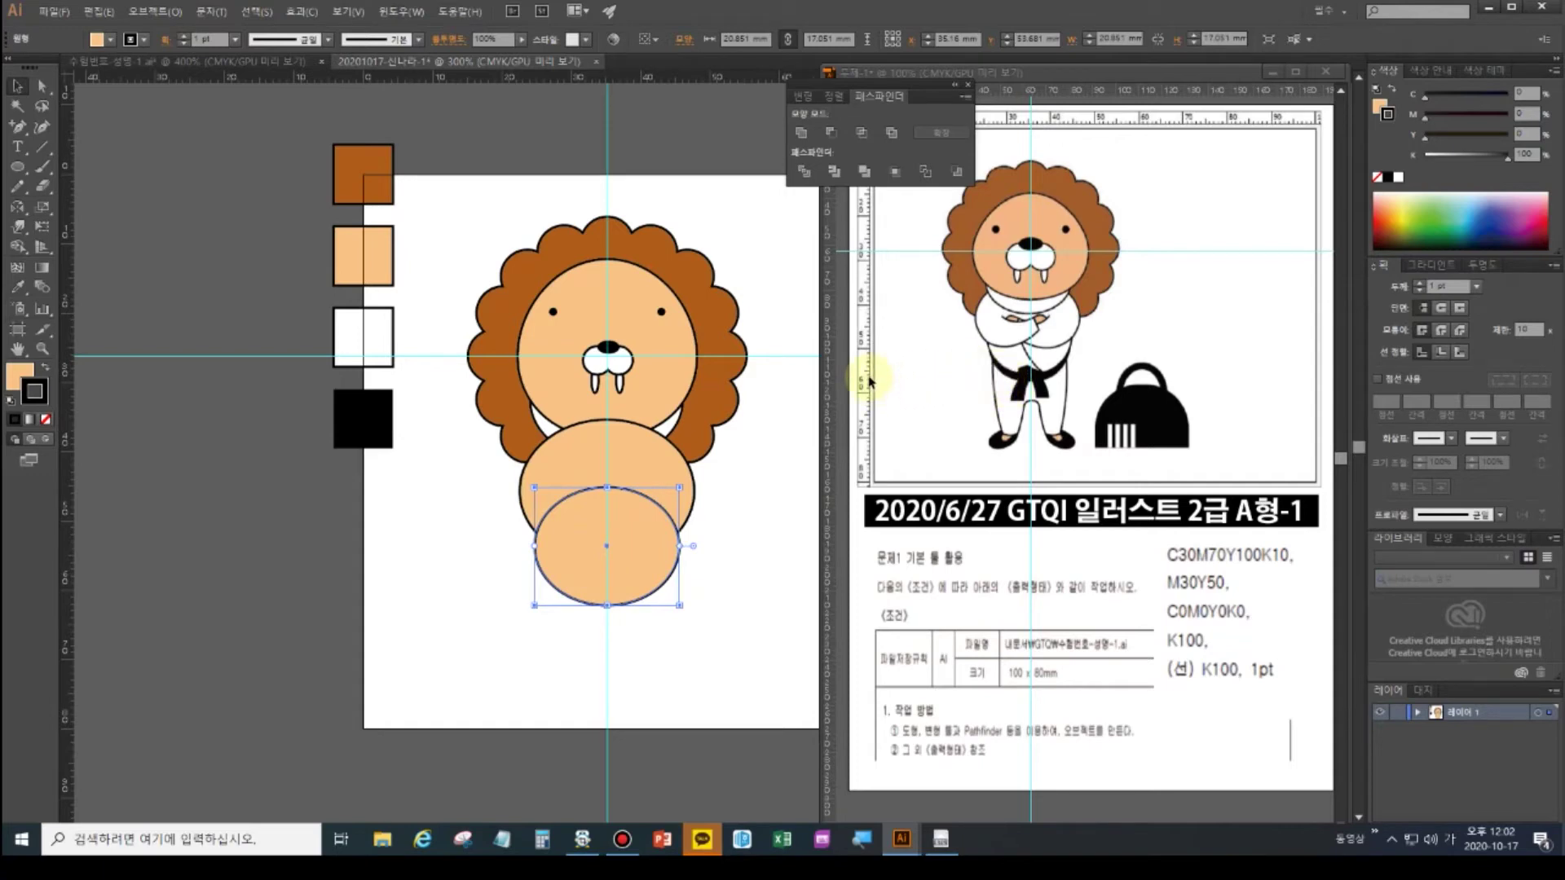
drag(614, 572, 617, 568)
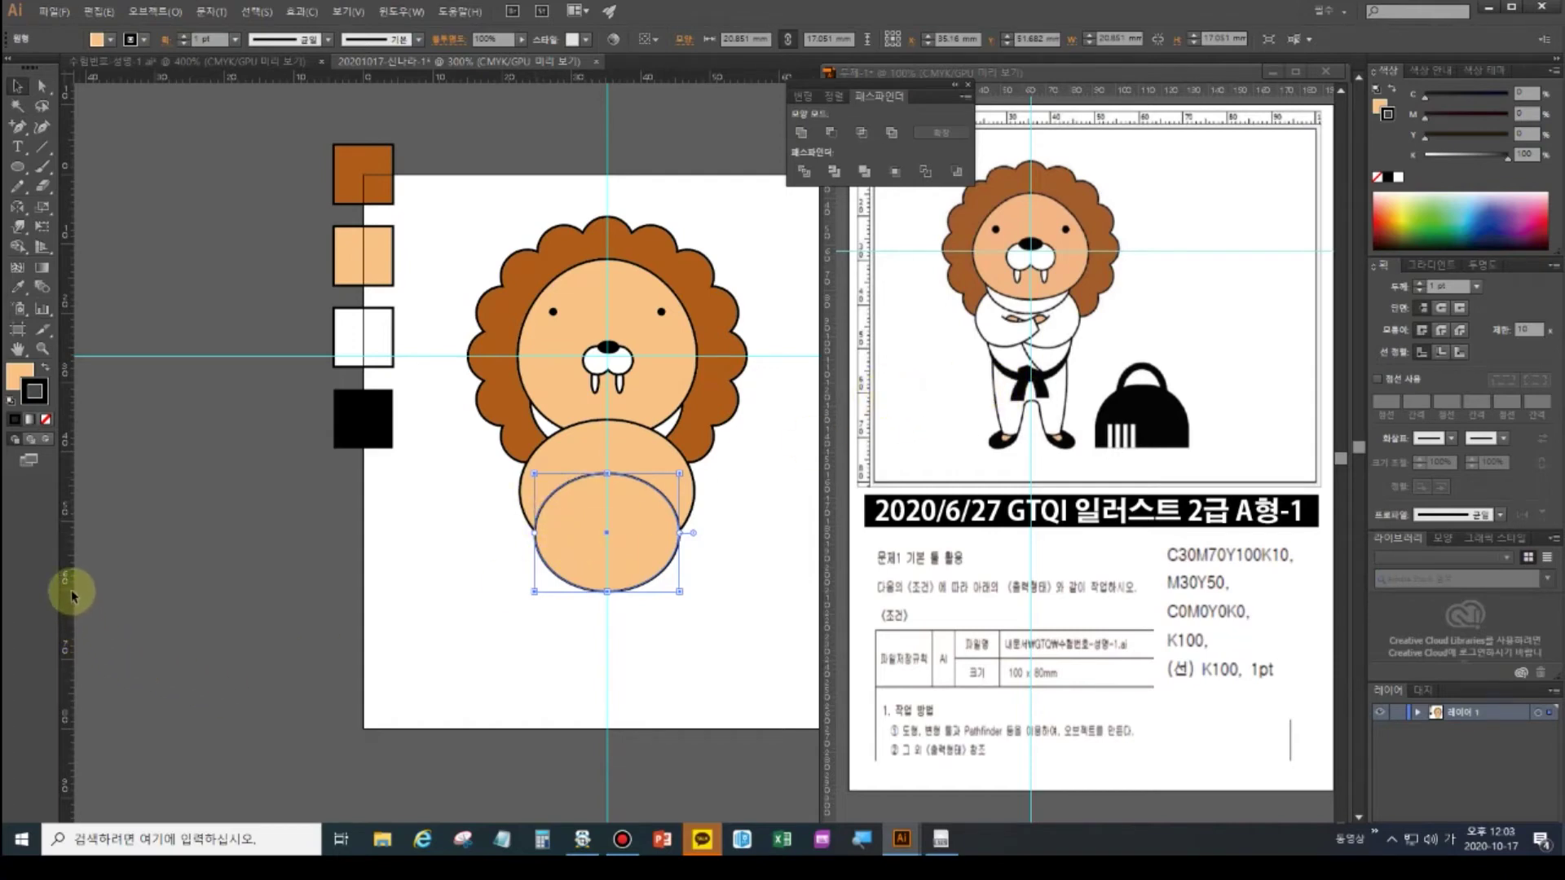
drag(615, 548, 624, 567)
shift+click(621, 451)
click(801, 133)
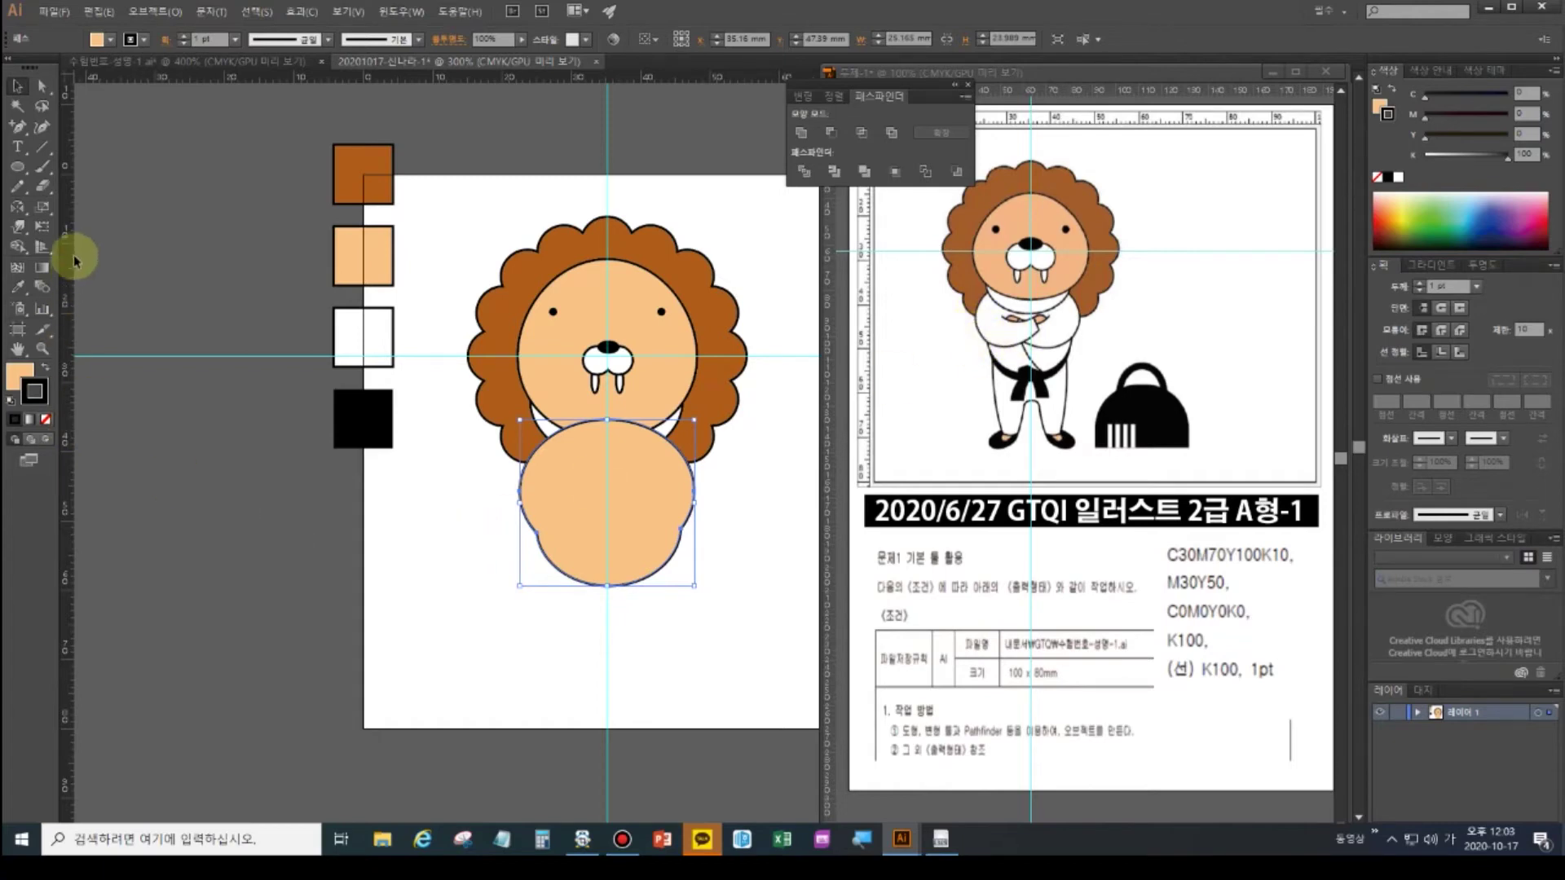
- Draw the front arm's outline with the Pen tool, curving from the body's left notch to the centre, with a corner at the cuff
drag(18, 127, 71, 146)
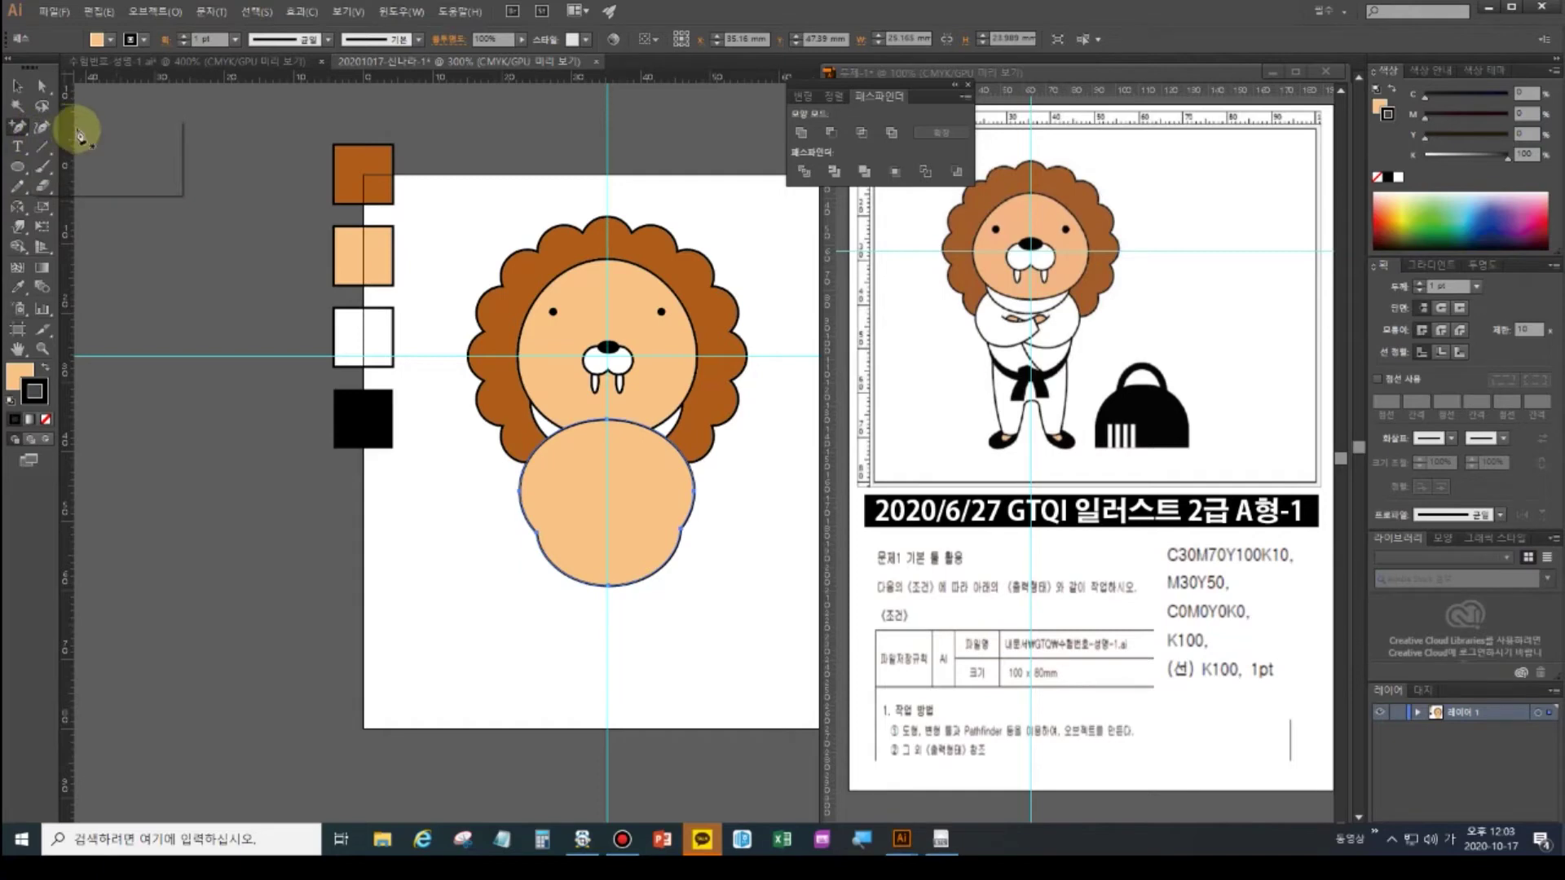
click(540, 538)
click(489, 622)
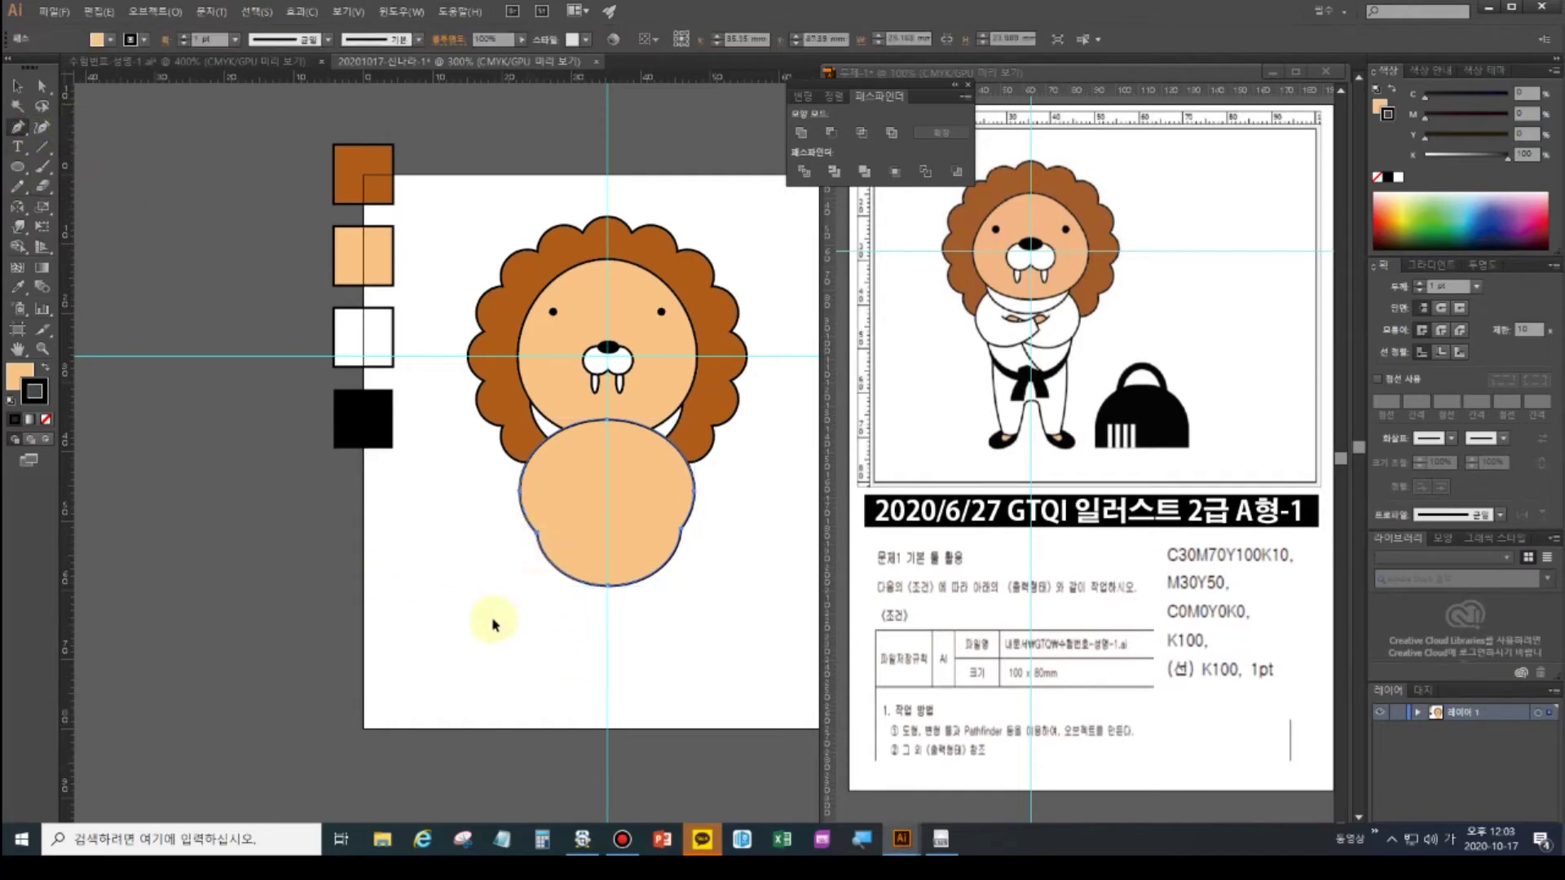
drag(536, 532, 636, 470)
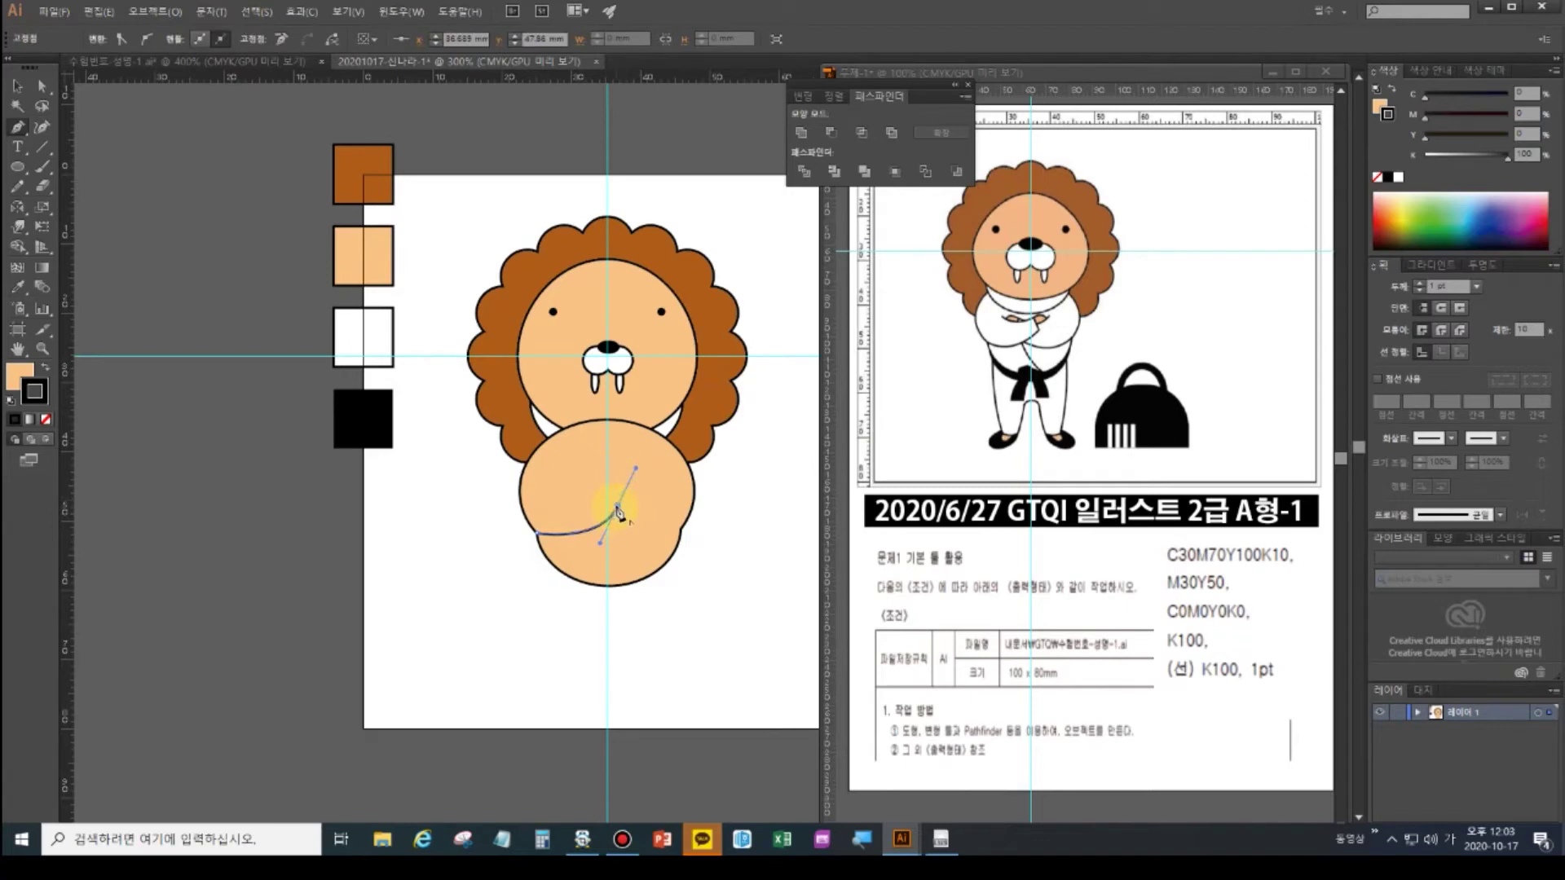
click(617, 510)
click(607, 484)
click(561, 496)
ctrl+click(522, 613)
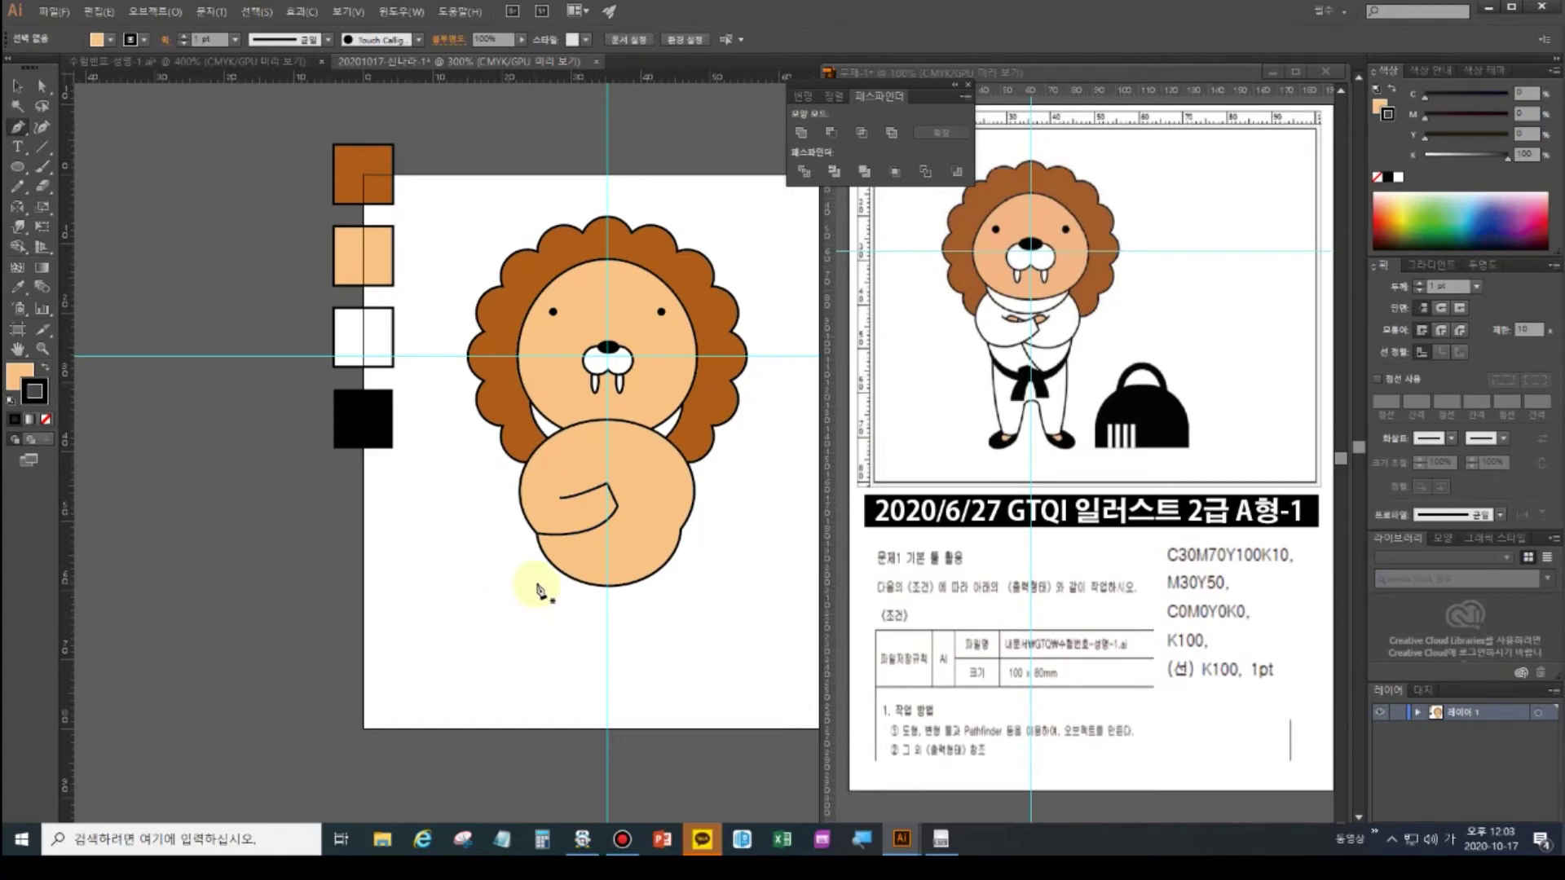
key(v)
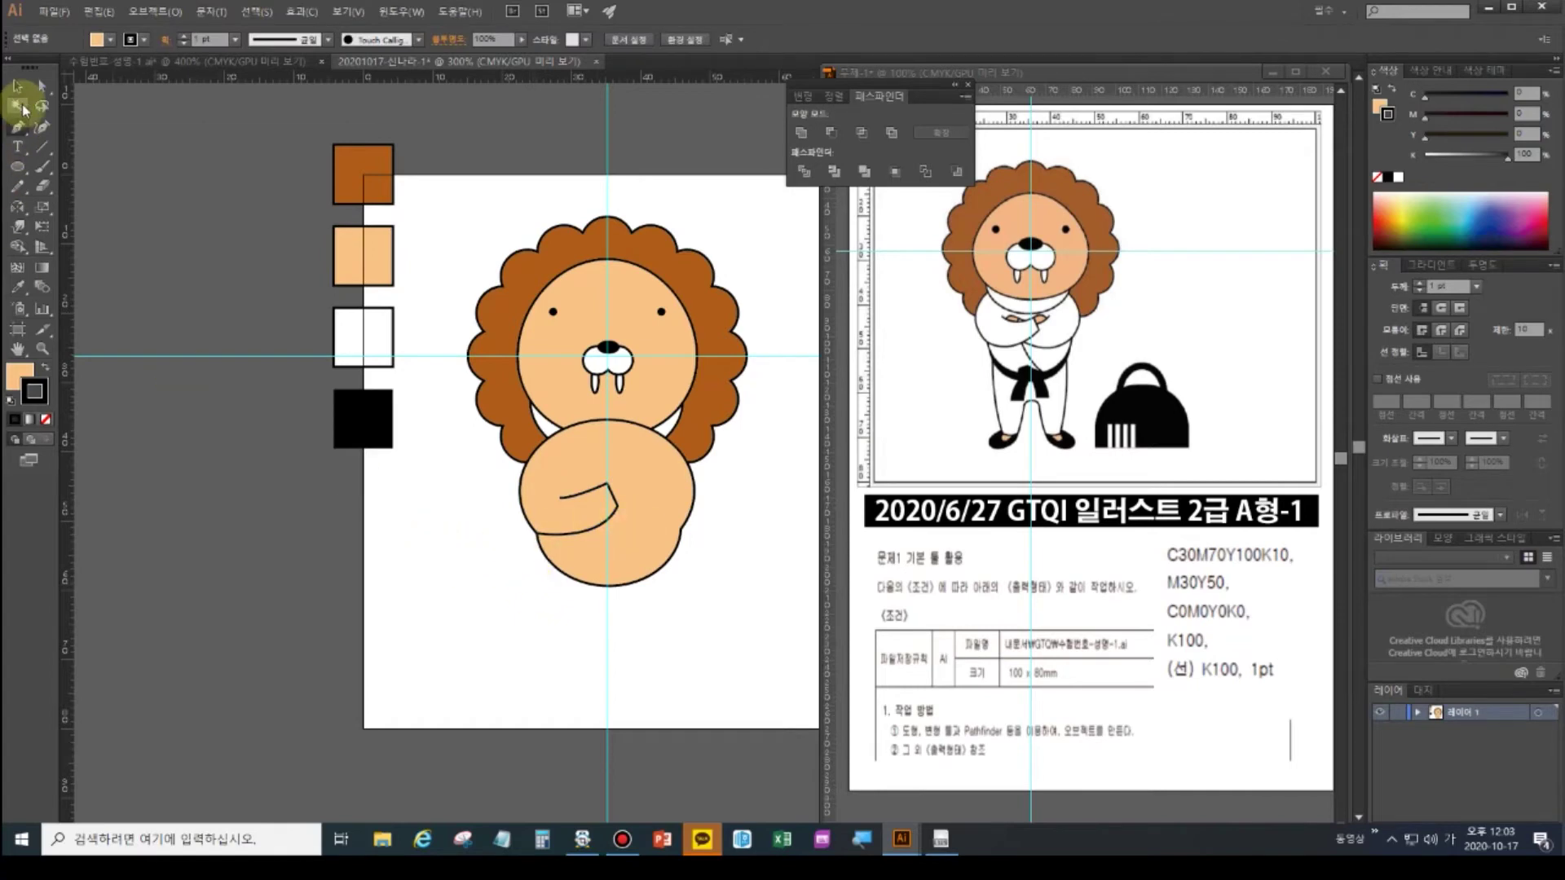
click(652, 497)
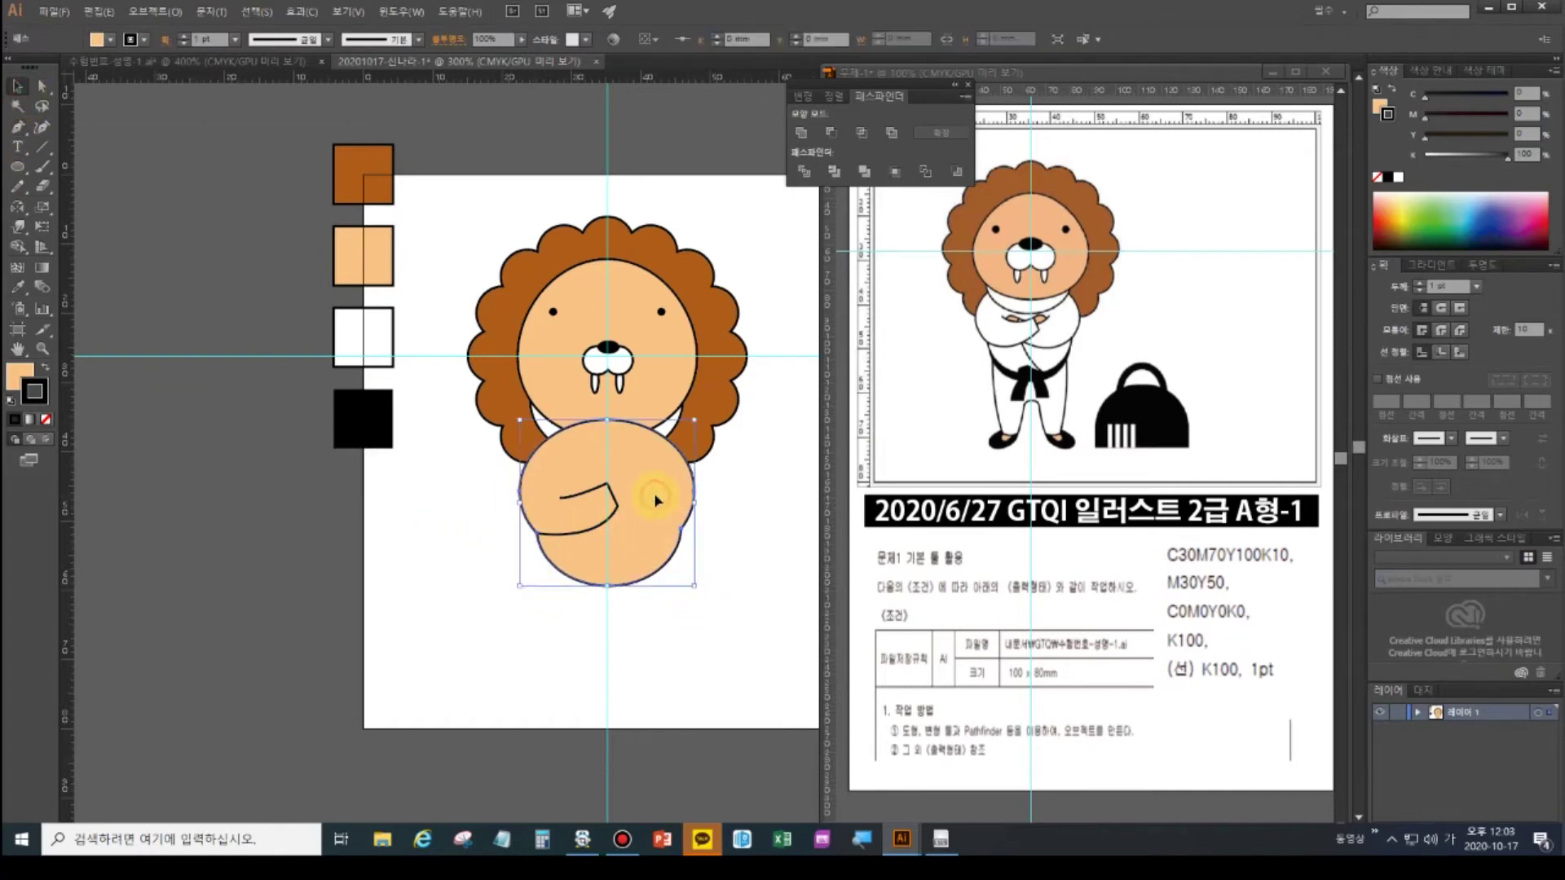
key(a)
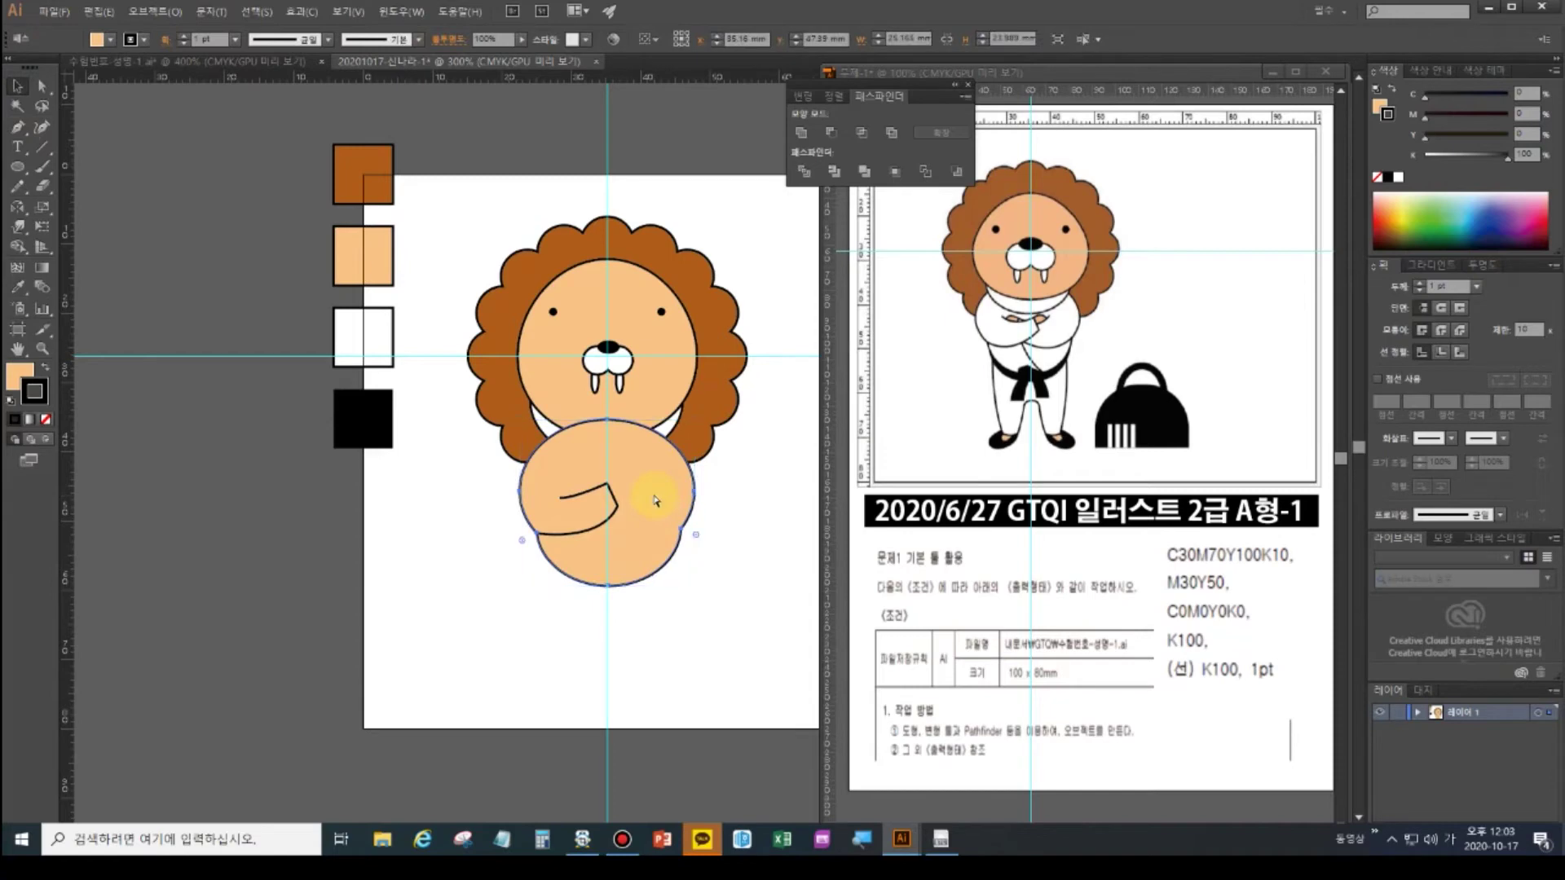
key(v)
key(a)
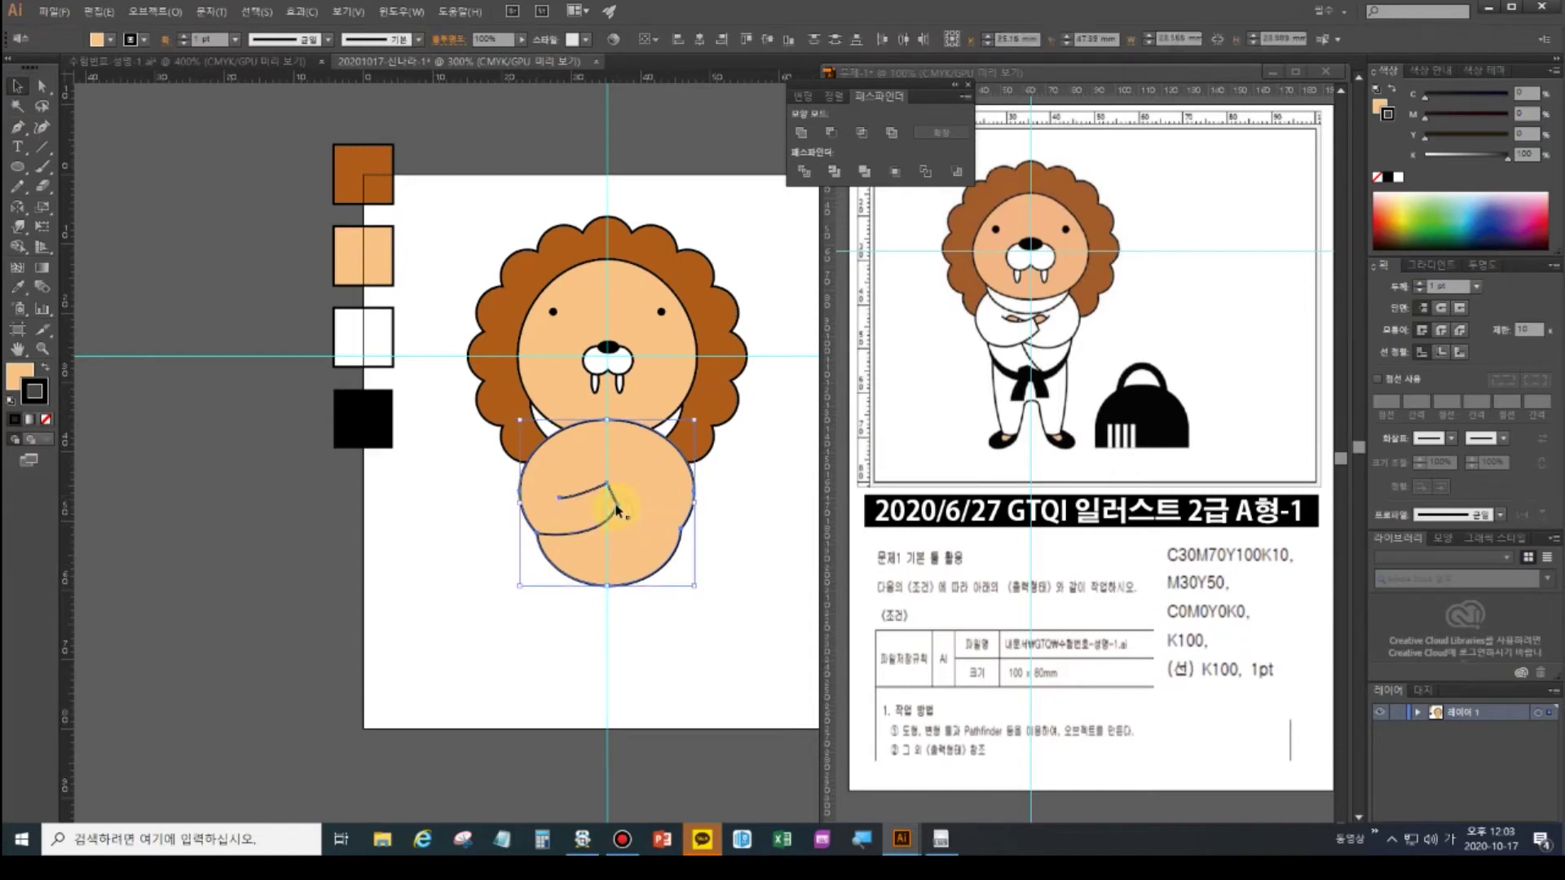
key(v)
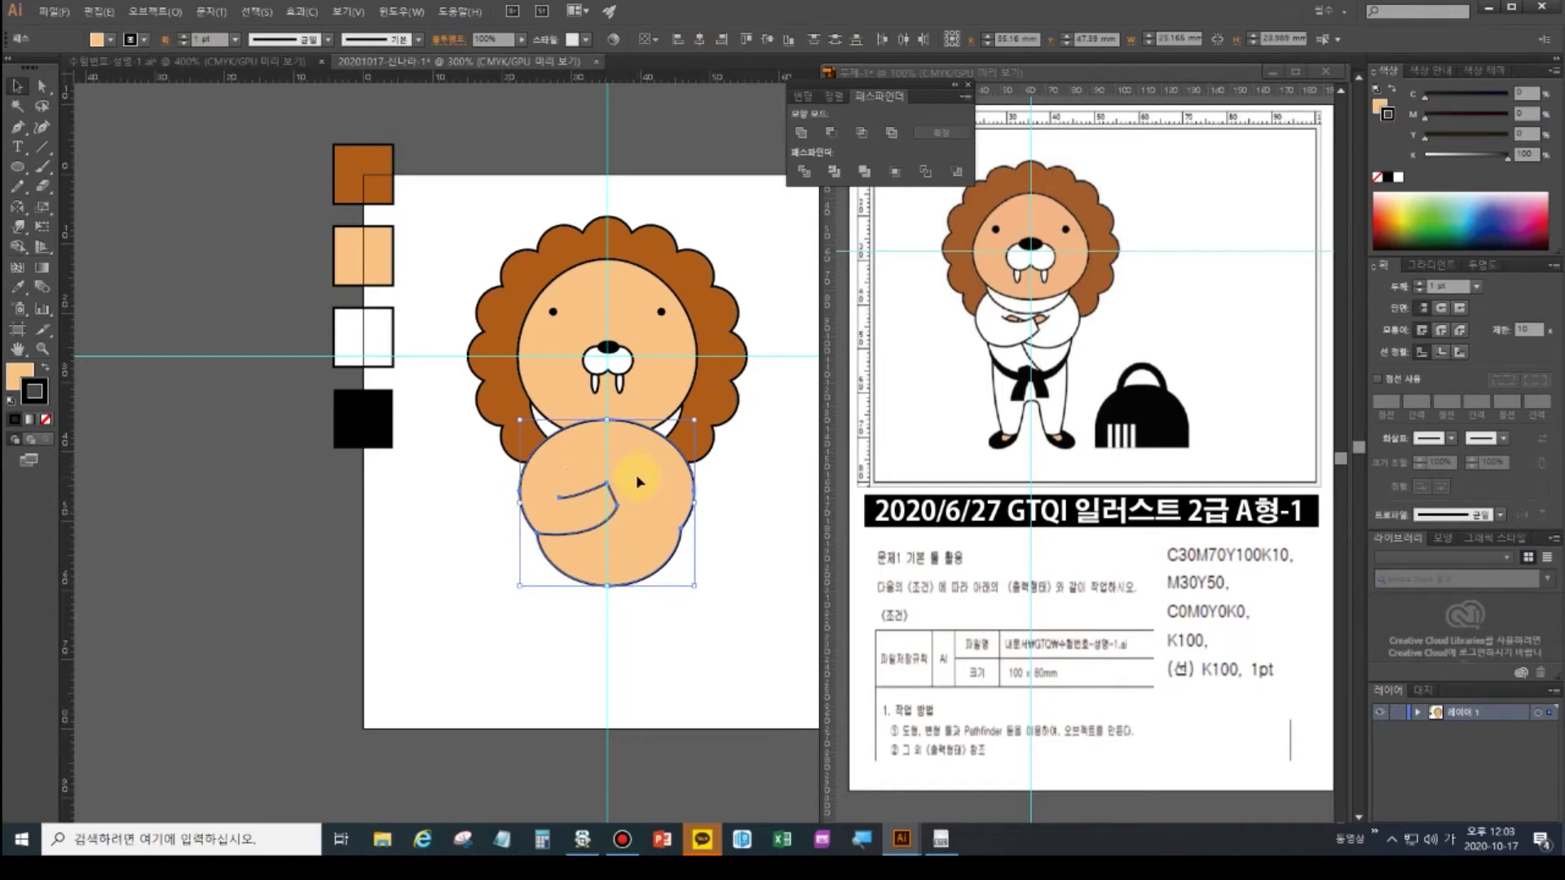
- Draw the other arm's lower outline with the Pen tool, curving from the body's right notch to the front arm's cuff
click(17, 128)
ctrl+click(688, 538)
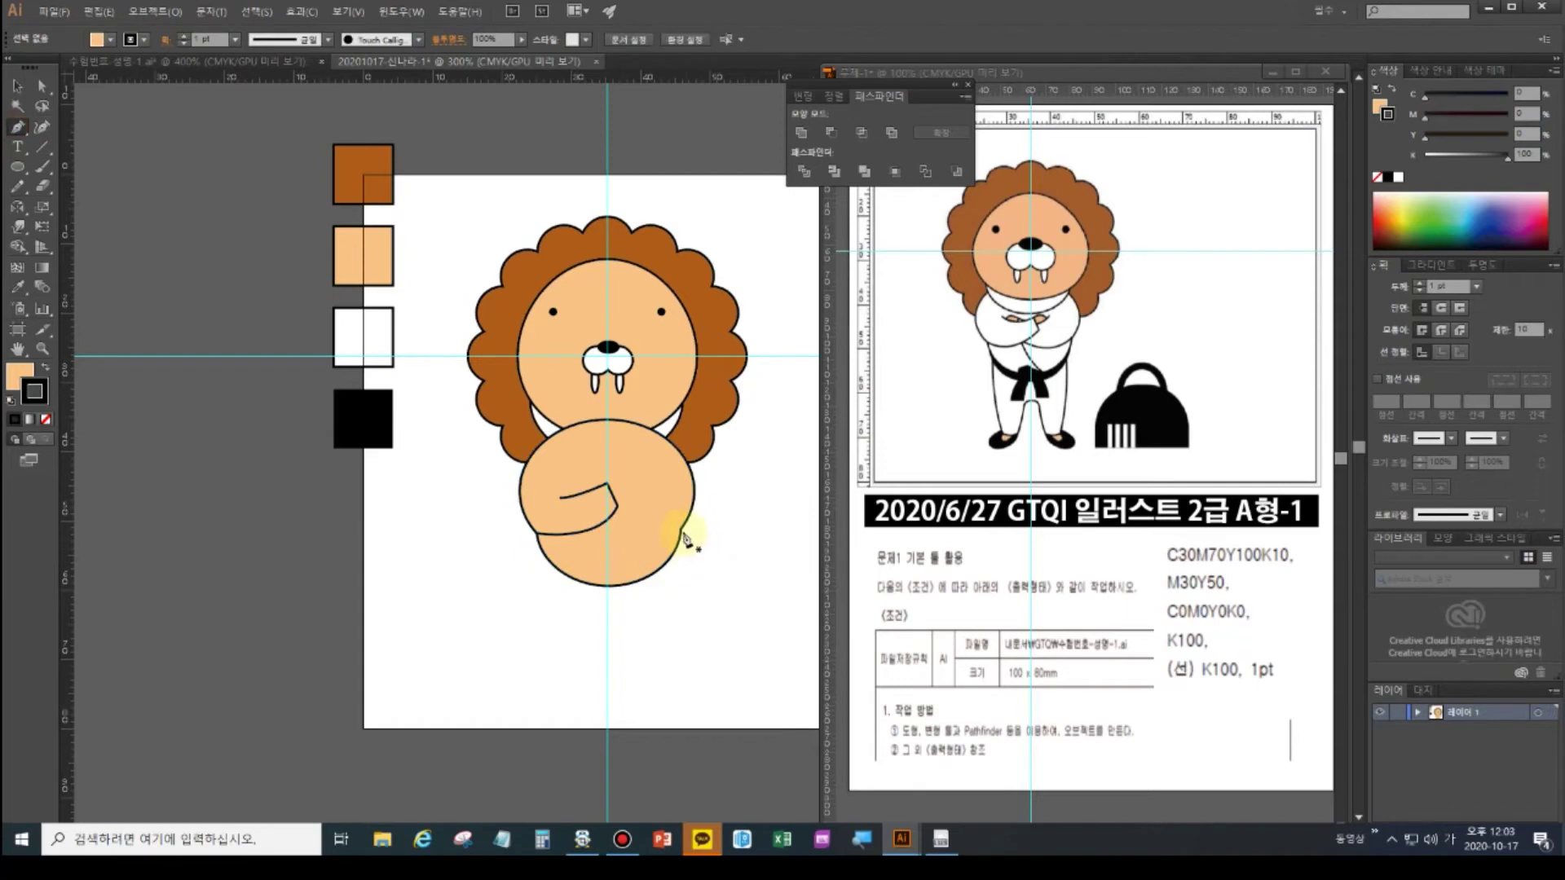
click(682, 529)
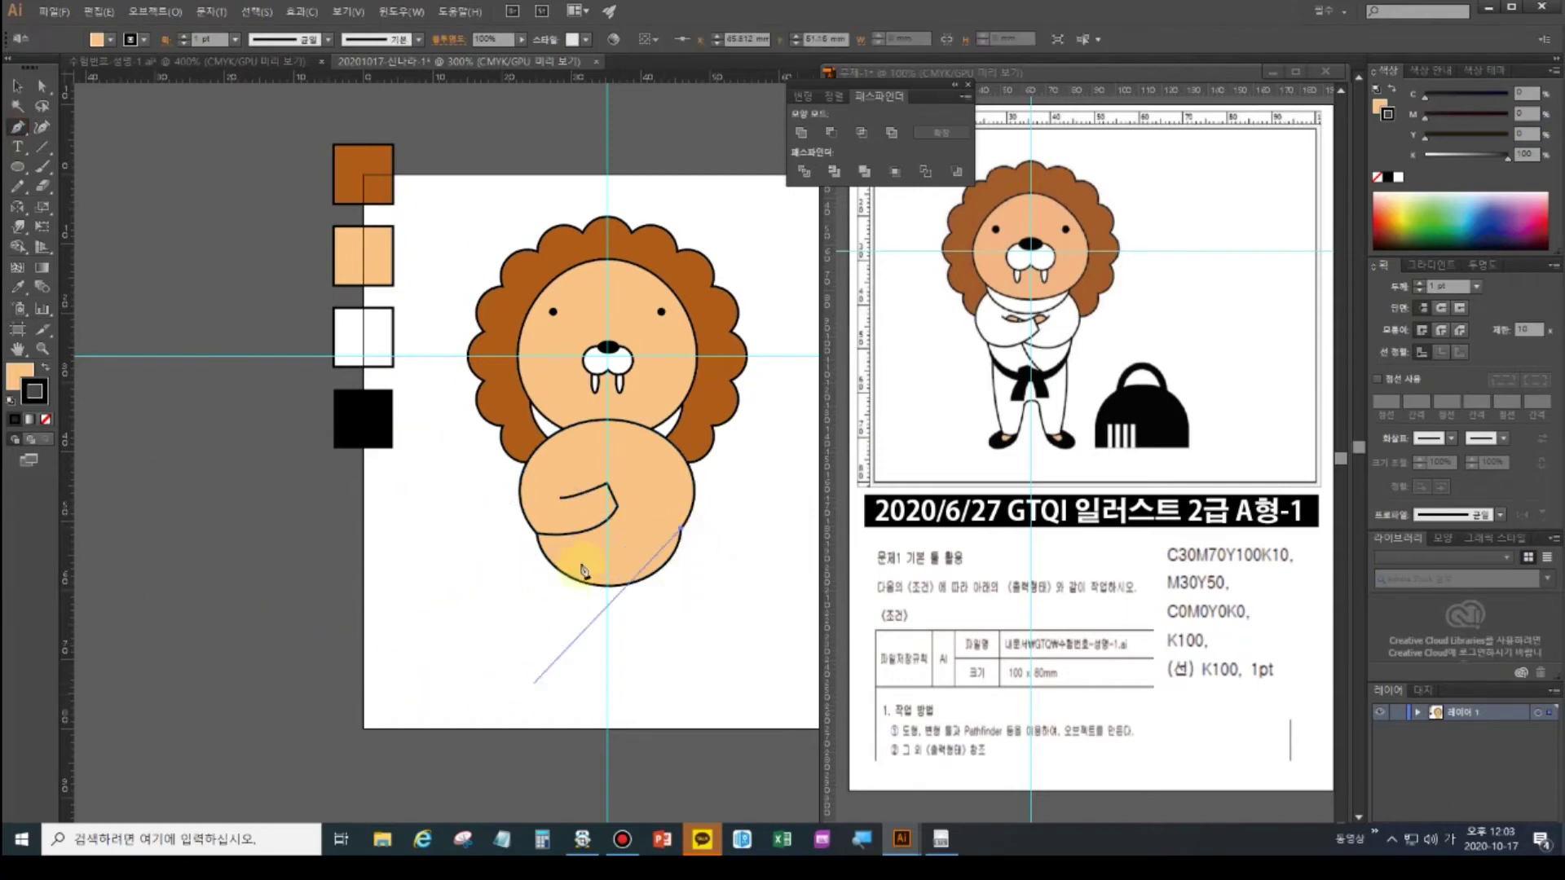
drag(613, 526, 591, 503)
ctrl+click(738, 521)
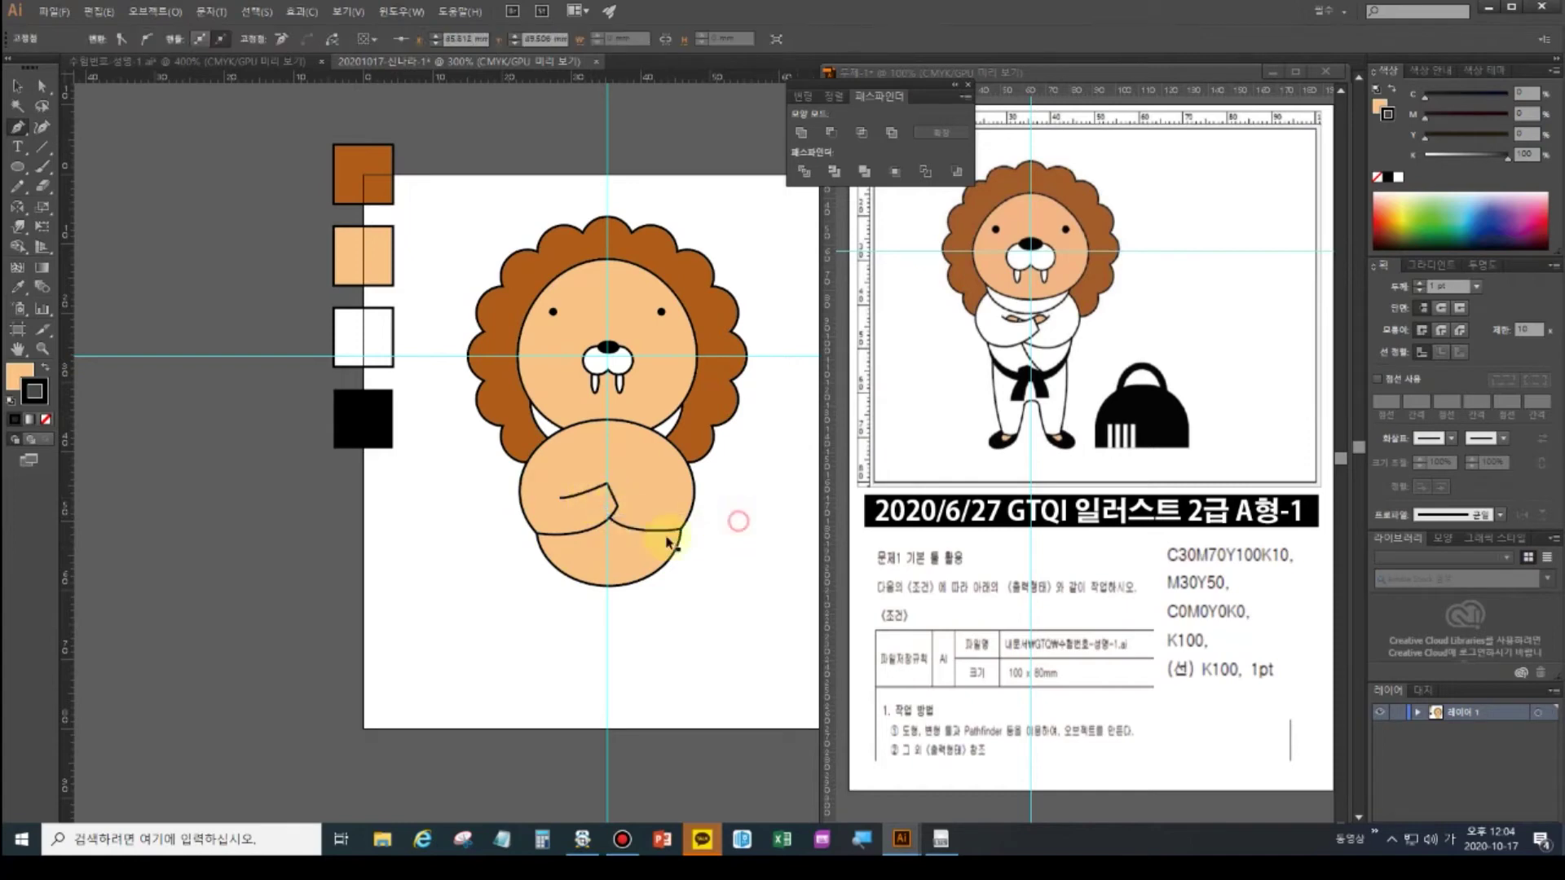
- Draw a curved jacket line from the arms' crossing to the body's lower right edge, and a short arm line right of the cuff's upper corner
click(604, 524)
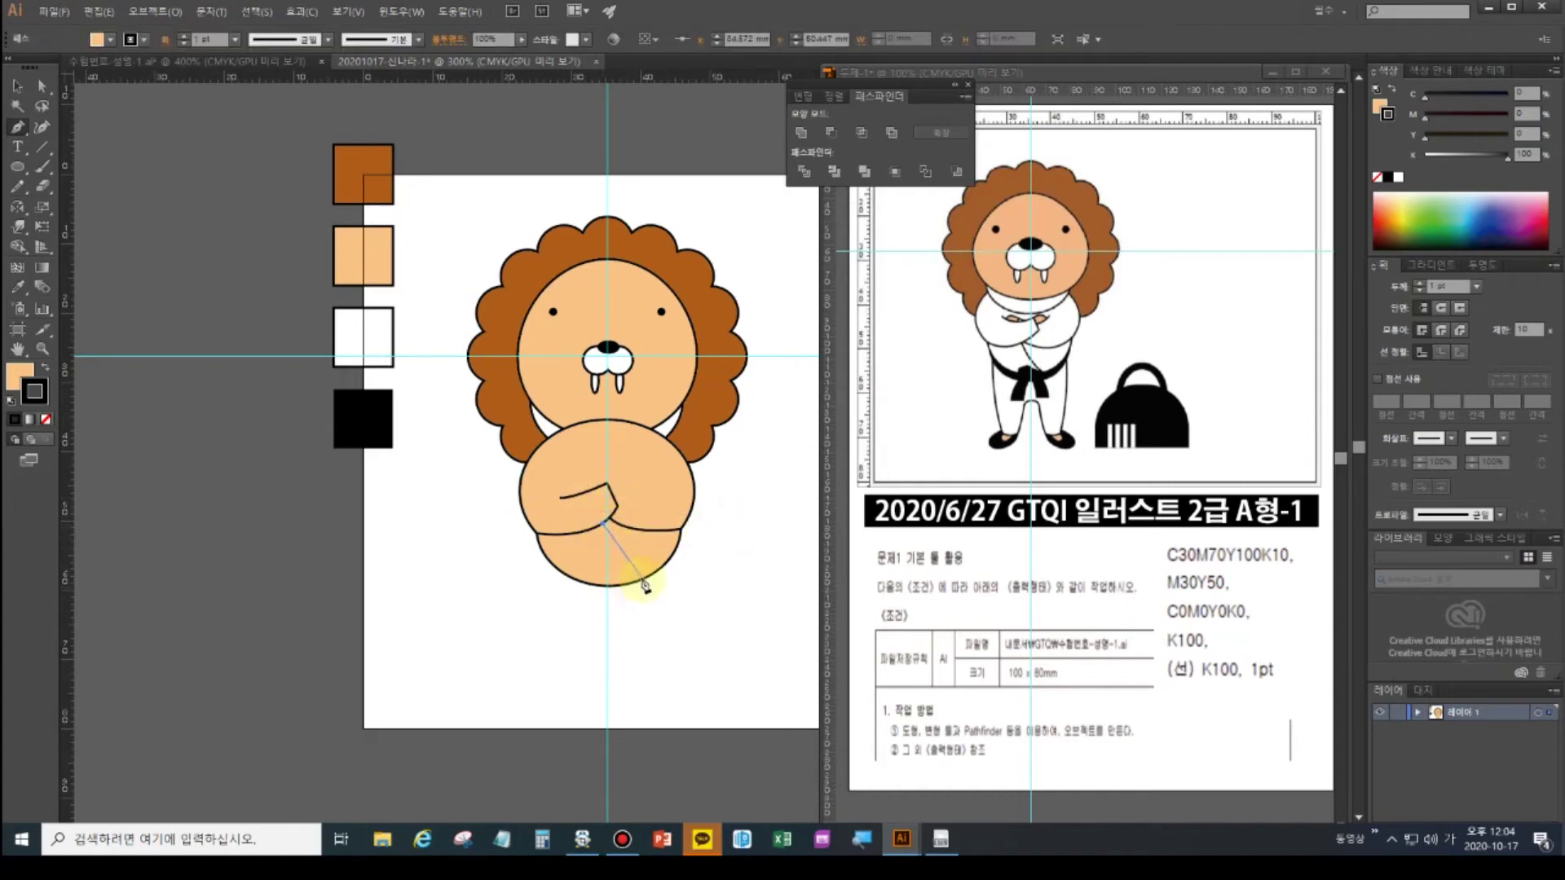
drag(643, 580, 681, 611)
ctrl+click(681, 615)
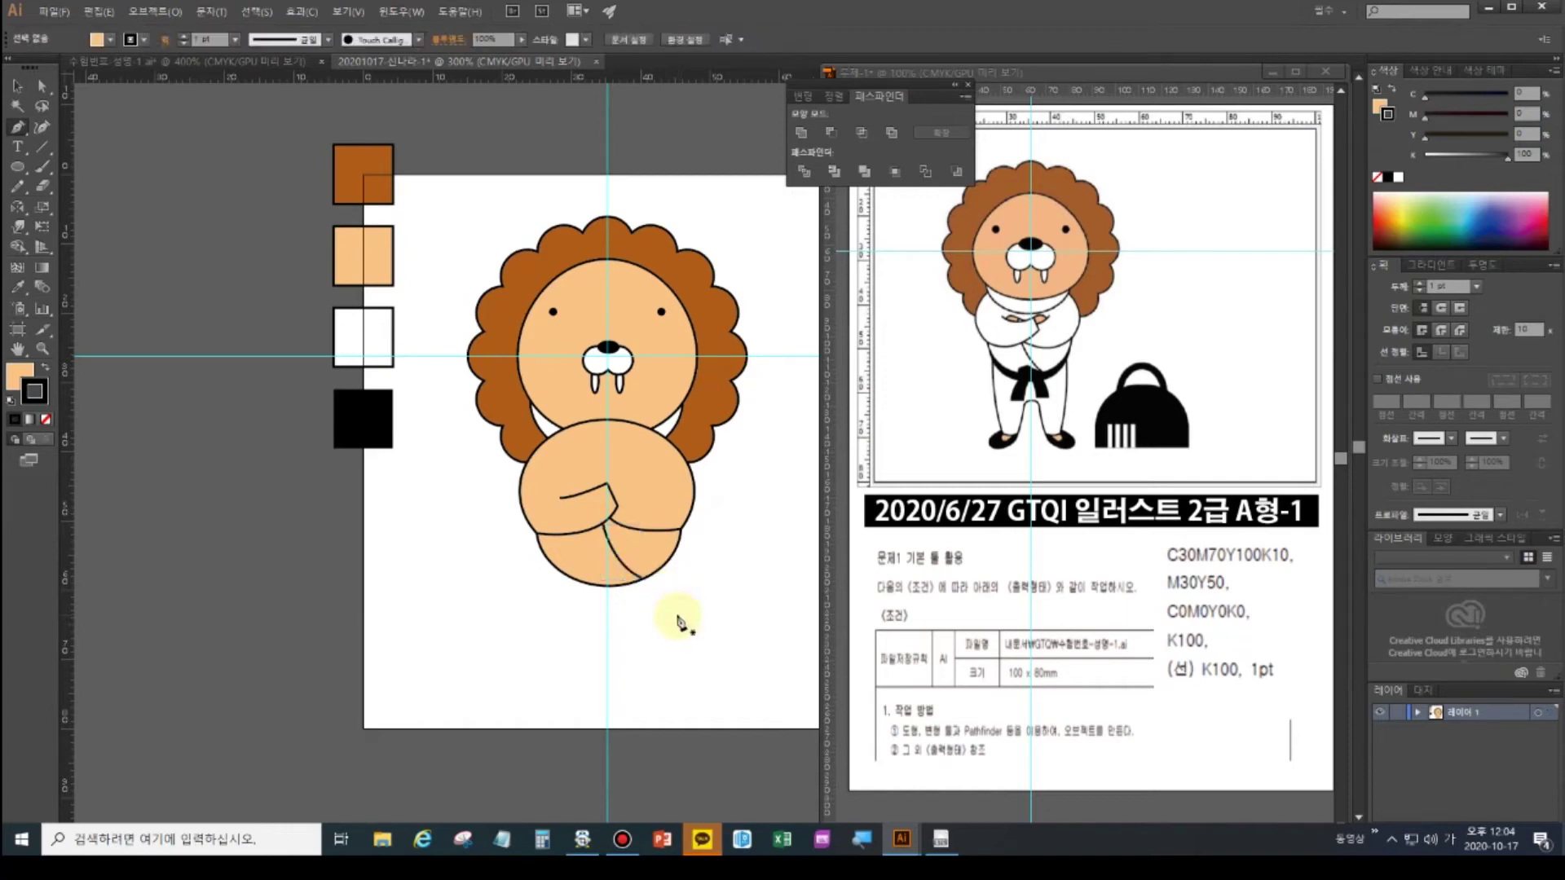
click(634, 478)
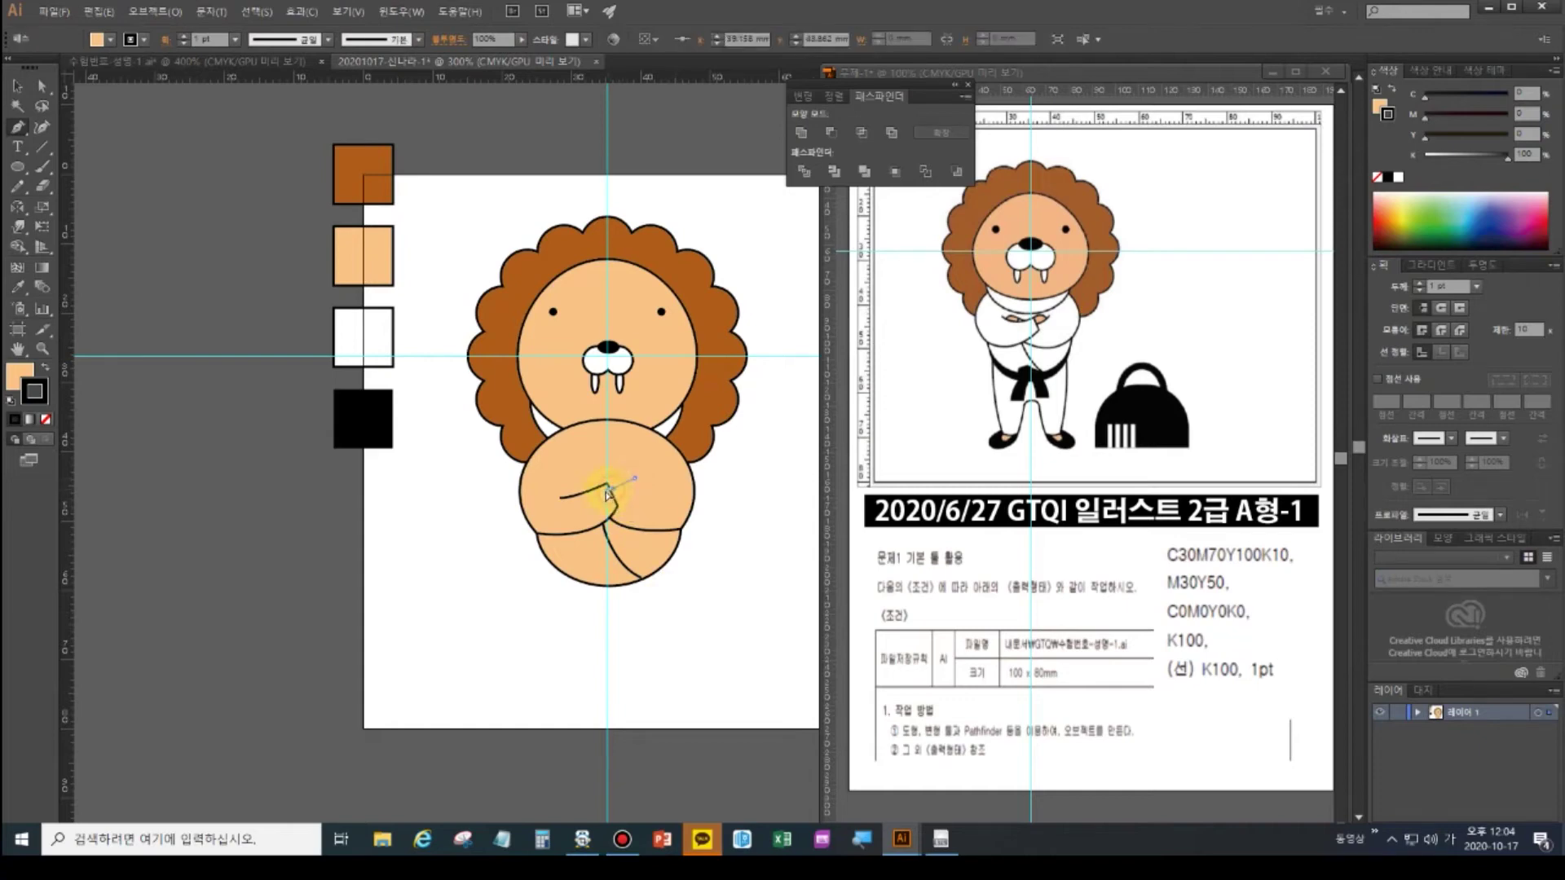
ctrl+click(733, 506)
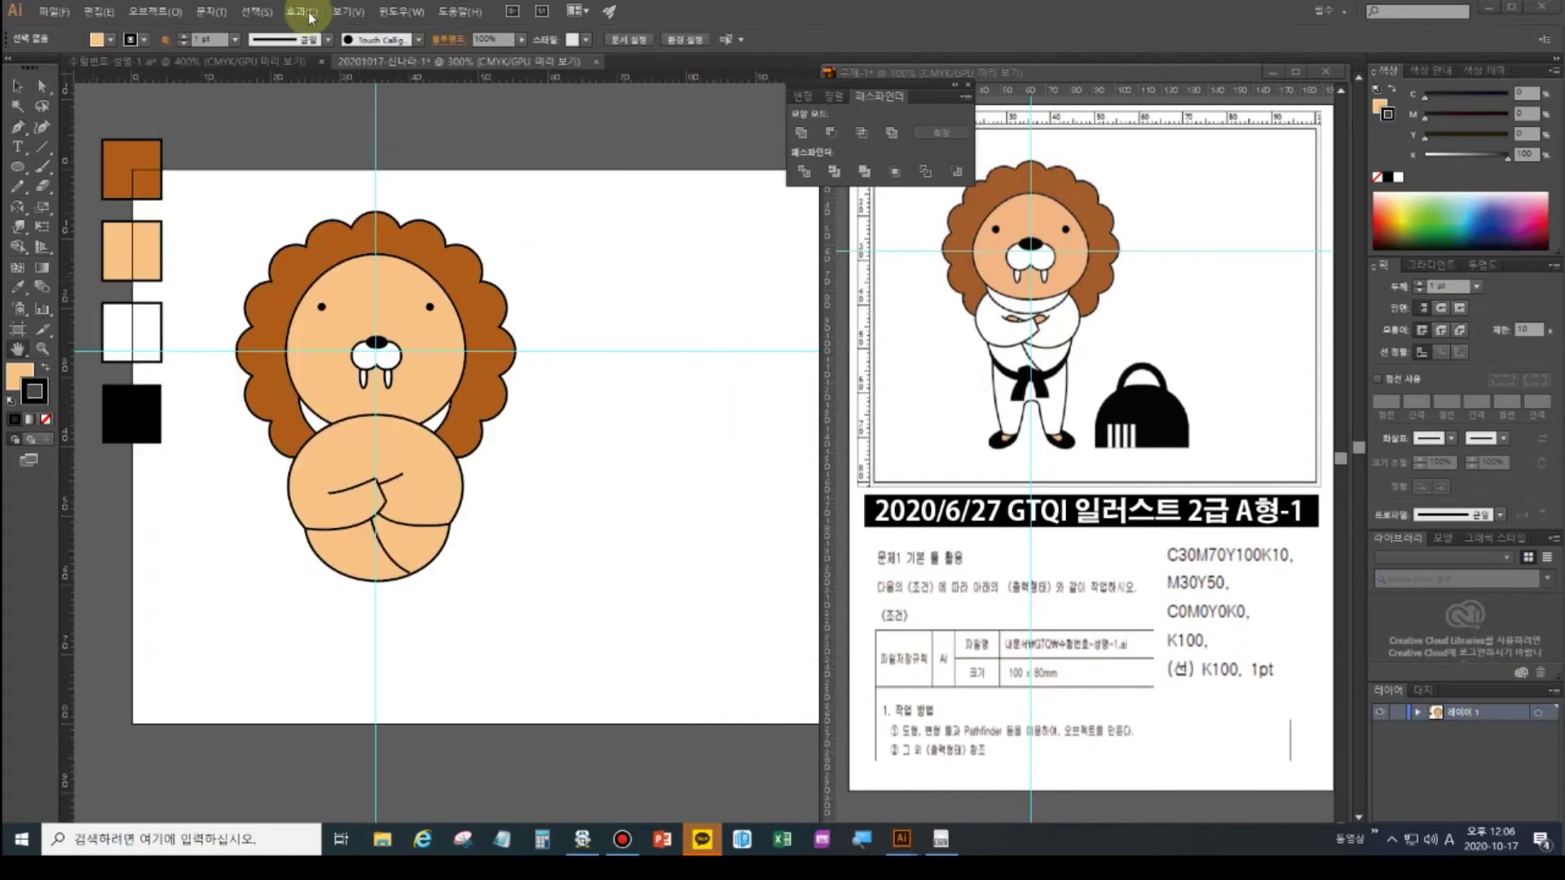
- Fill the lion's rounded body shape white by sampling the white swatch with the Eyedropper
click(397, 454)
click(375, 499)
click(18, 287)
click(144, 329)
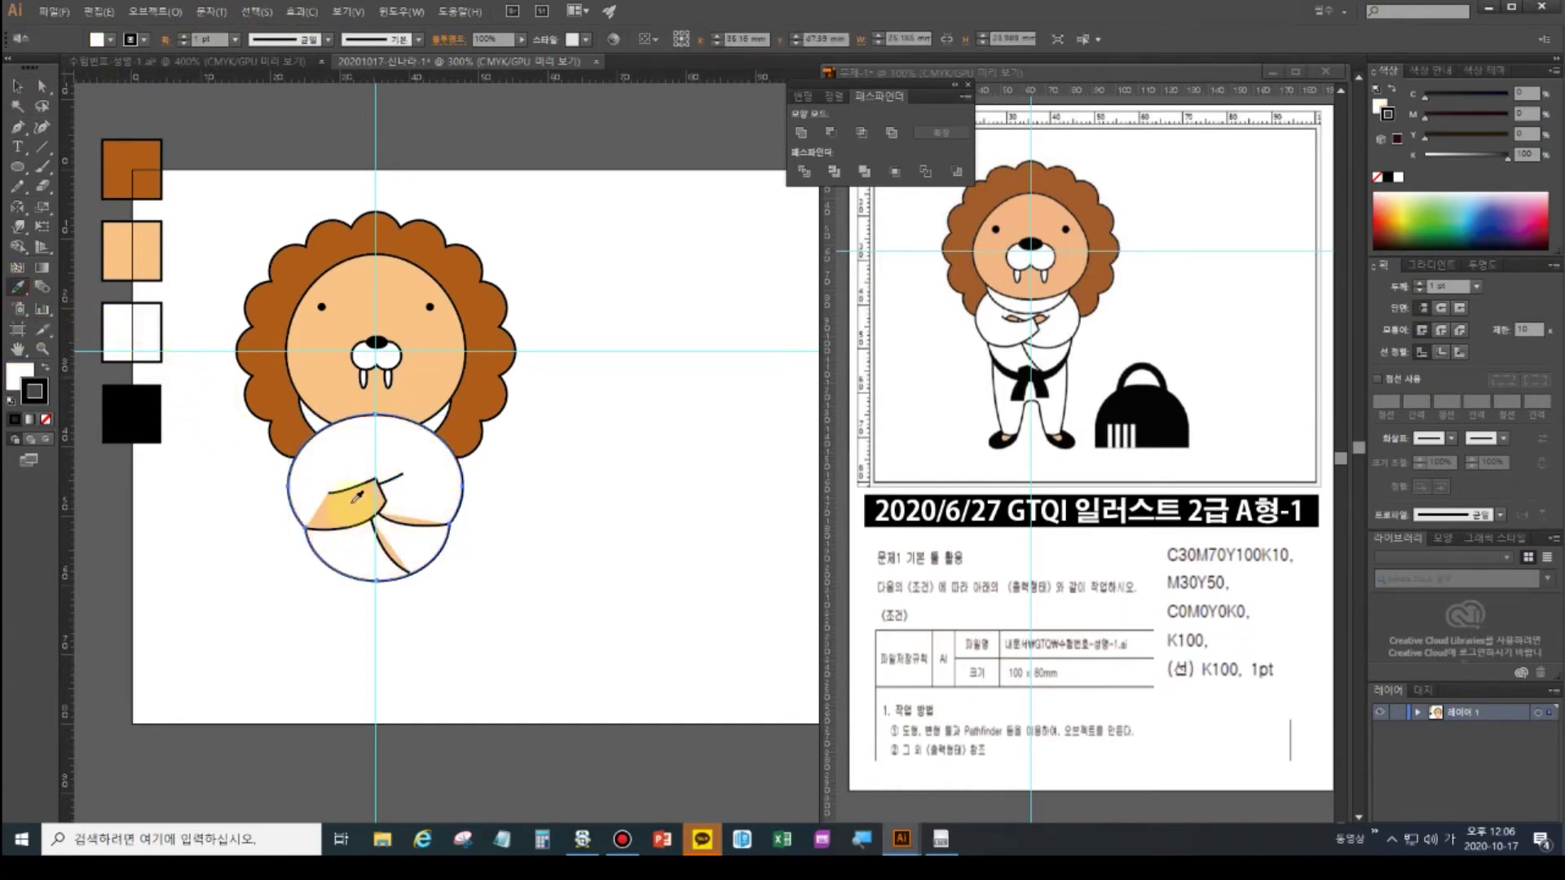
- Apply the white swatch's fill to the crossed-arm path and the fold lines below it, and deselect them
click(15, 85)
click(371, 510)
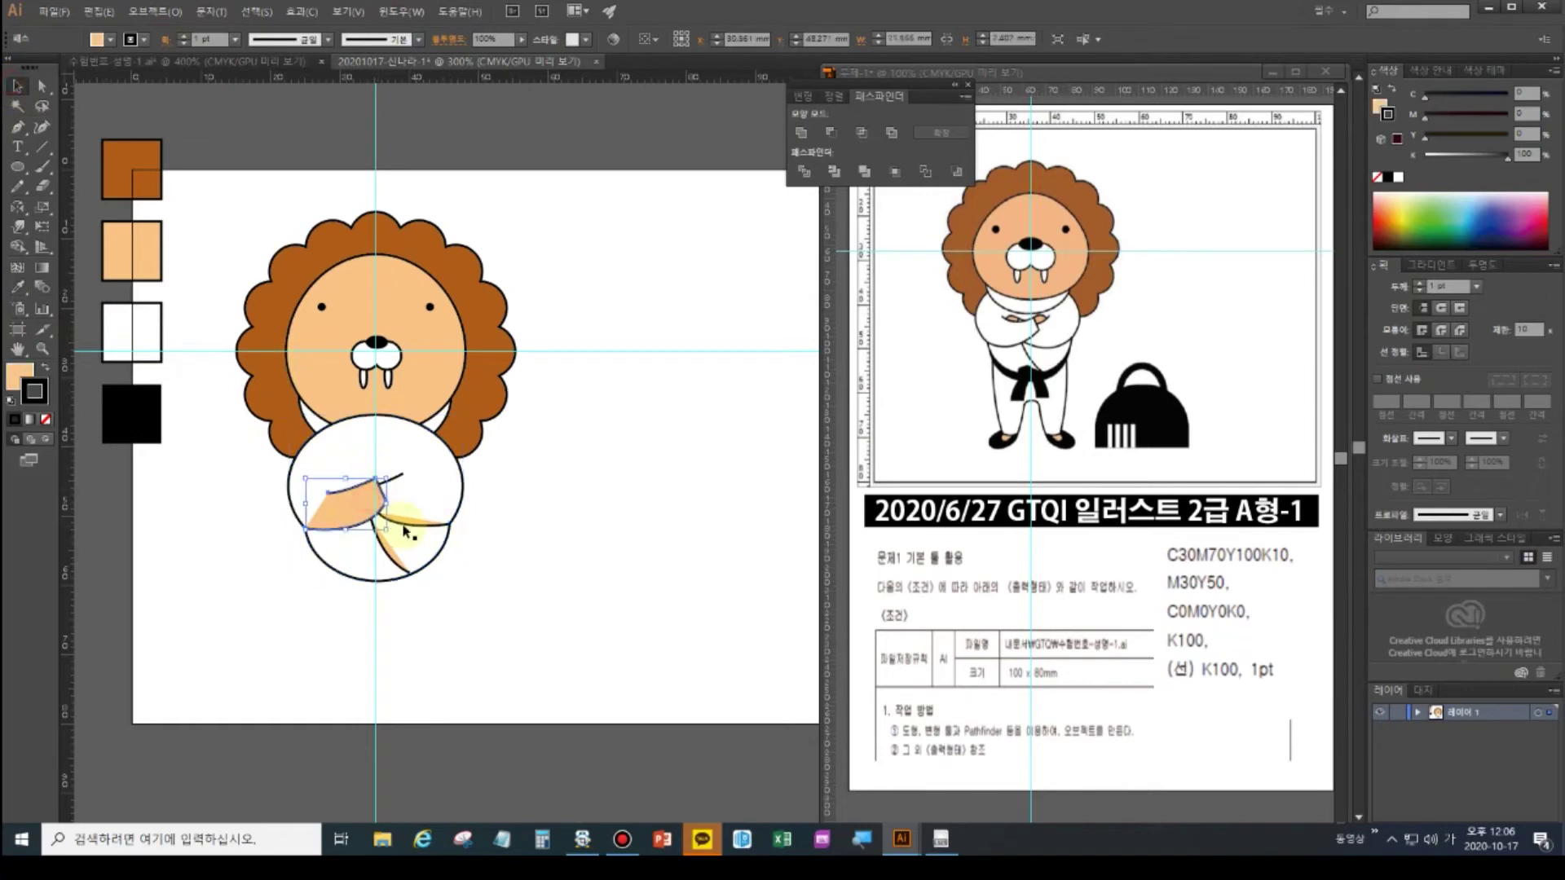
shift+click(392, 548)
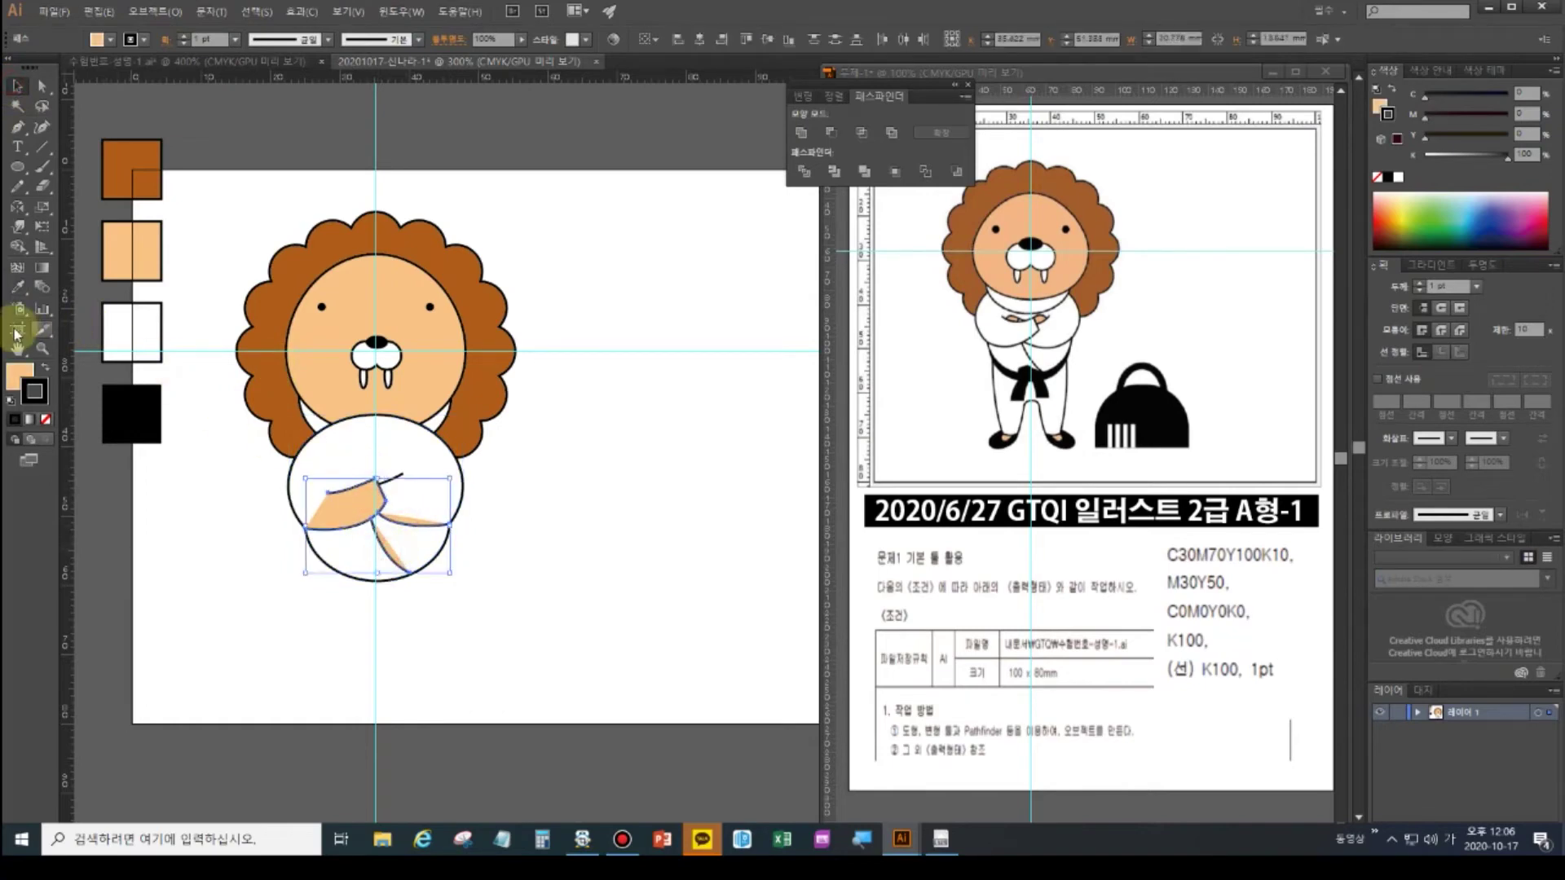
key(i)
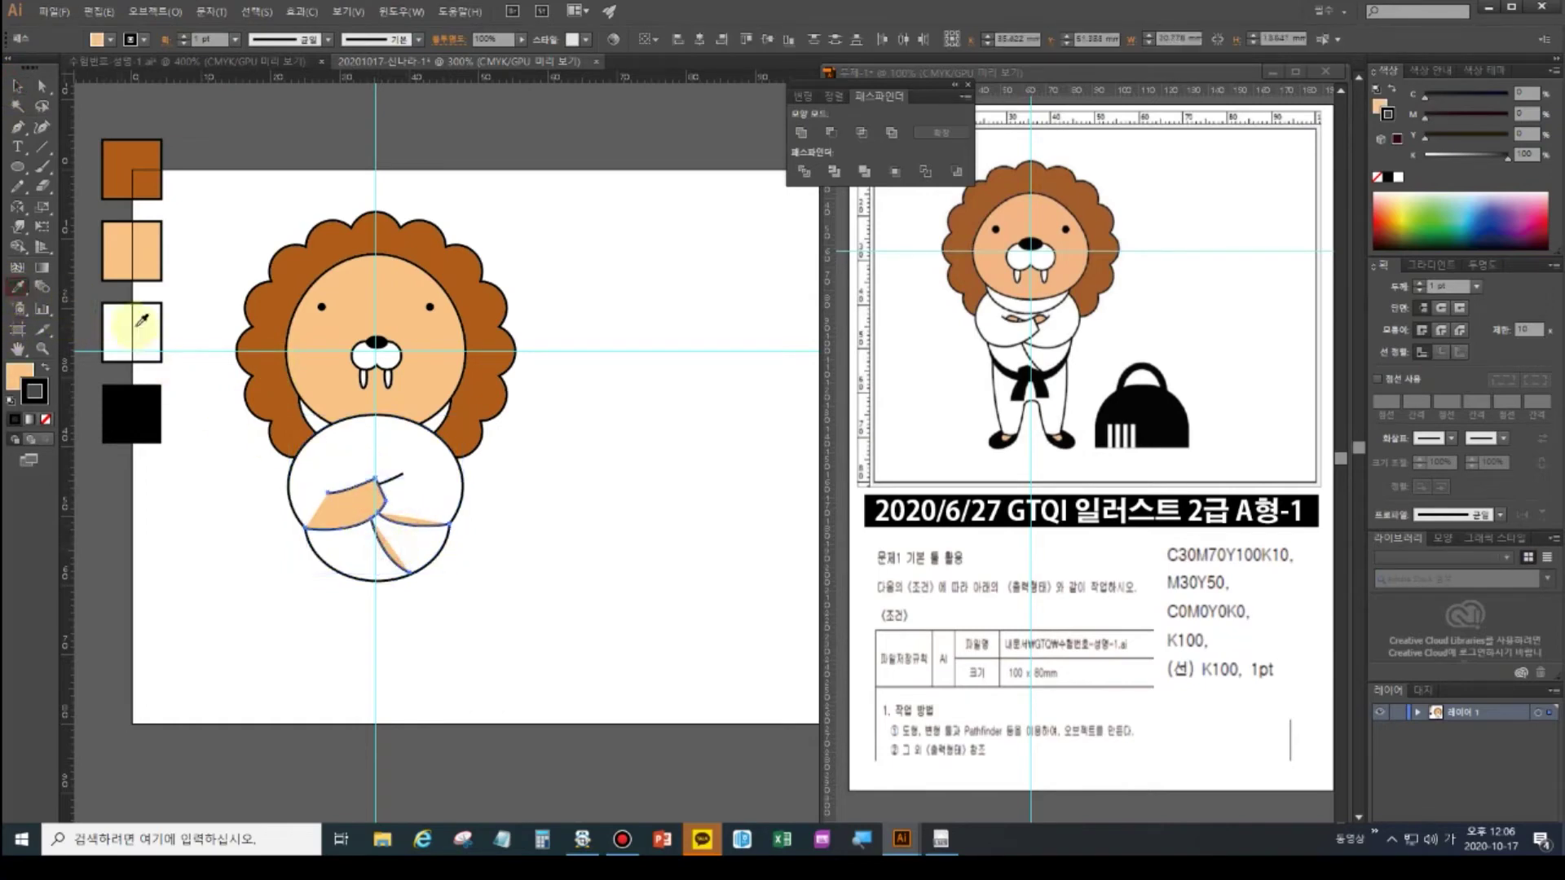
click(129, 334)
ctrl+click(571, 600)
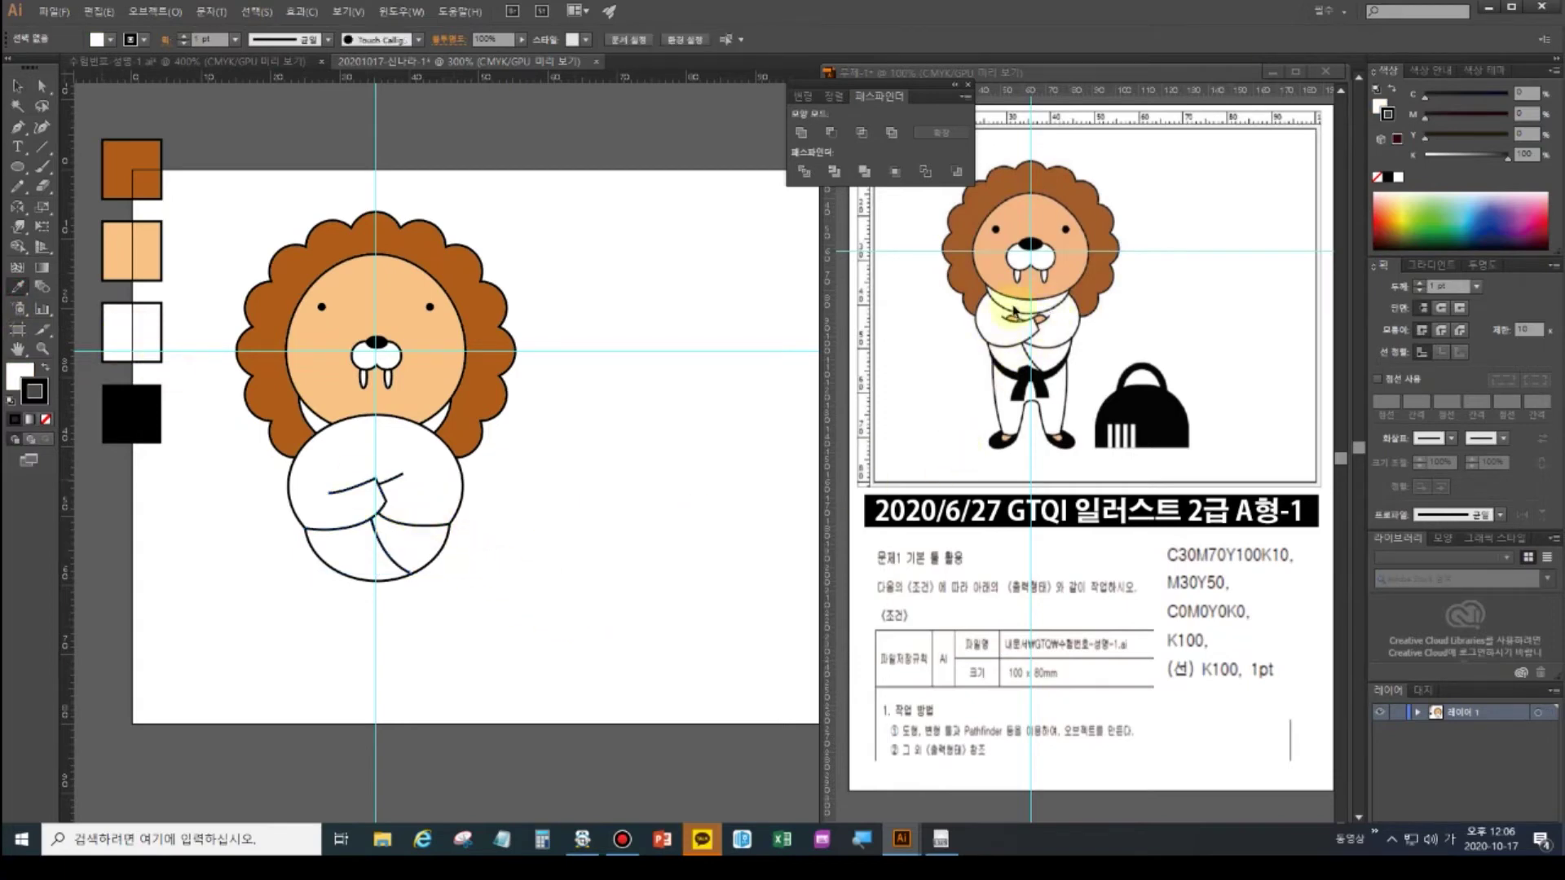
- Draw a small closed rounded hand with the Pen tool above the left end of the crossed-arm line, following the enlarged reference
key(ctrl+plus)
key(ctrl+plus)
key(ctrl+plus)
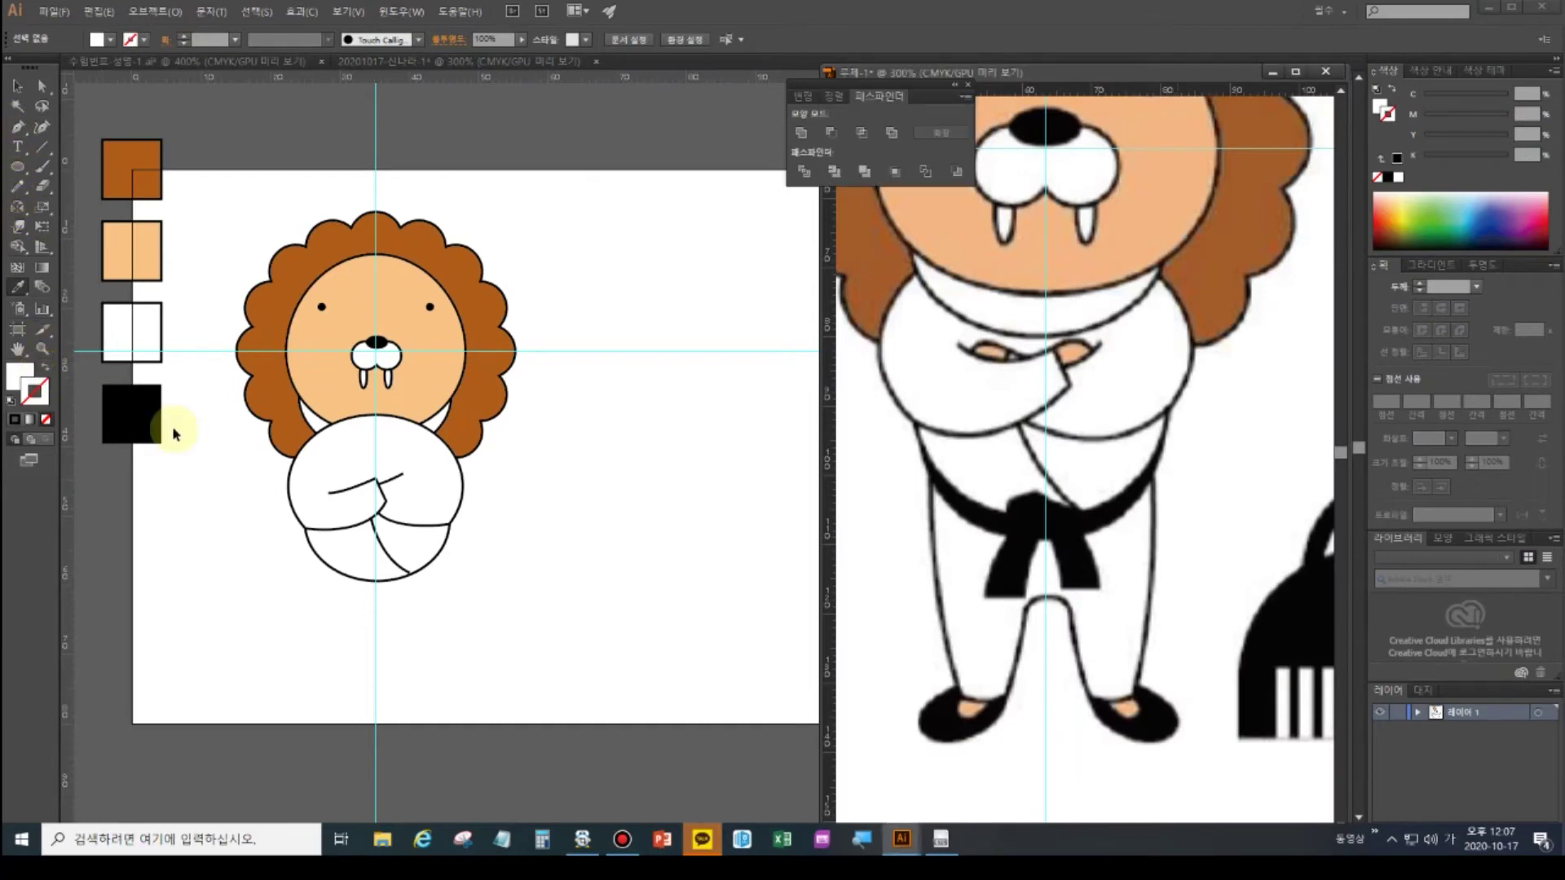
click(230, 471)
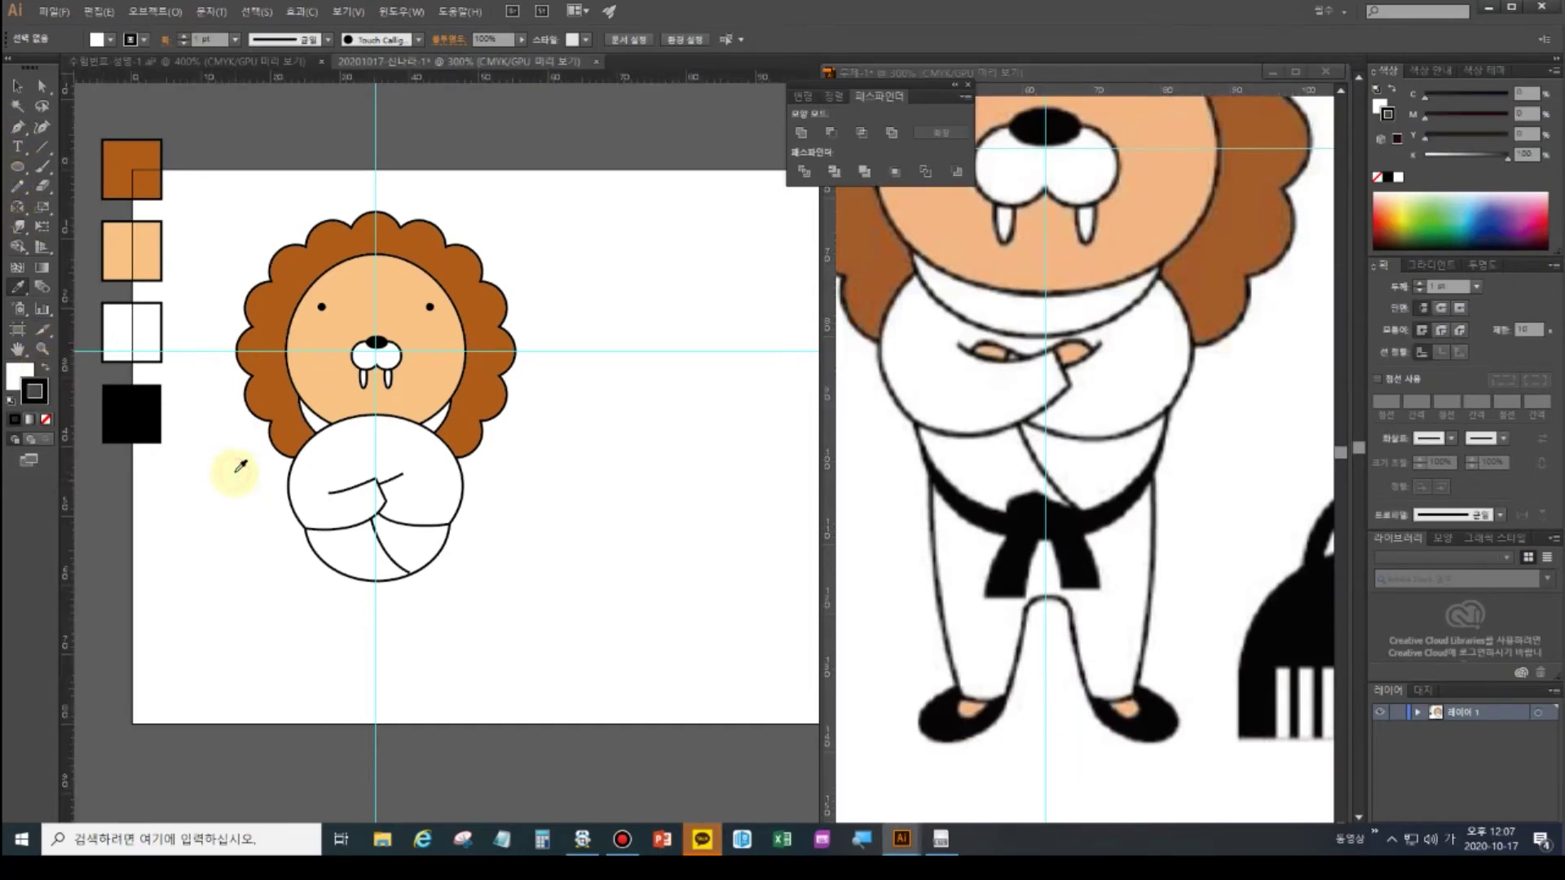
click(18, 127)
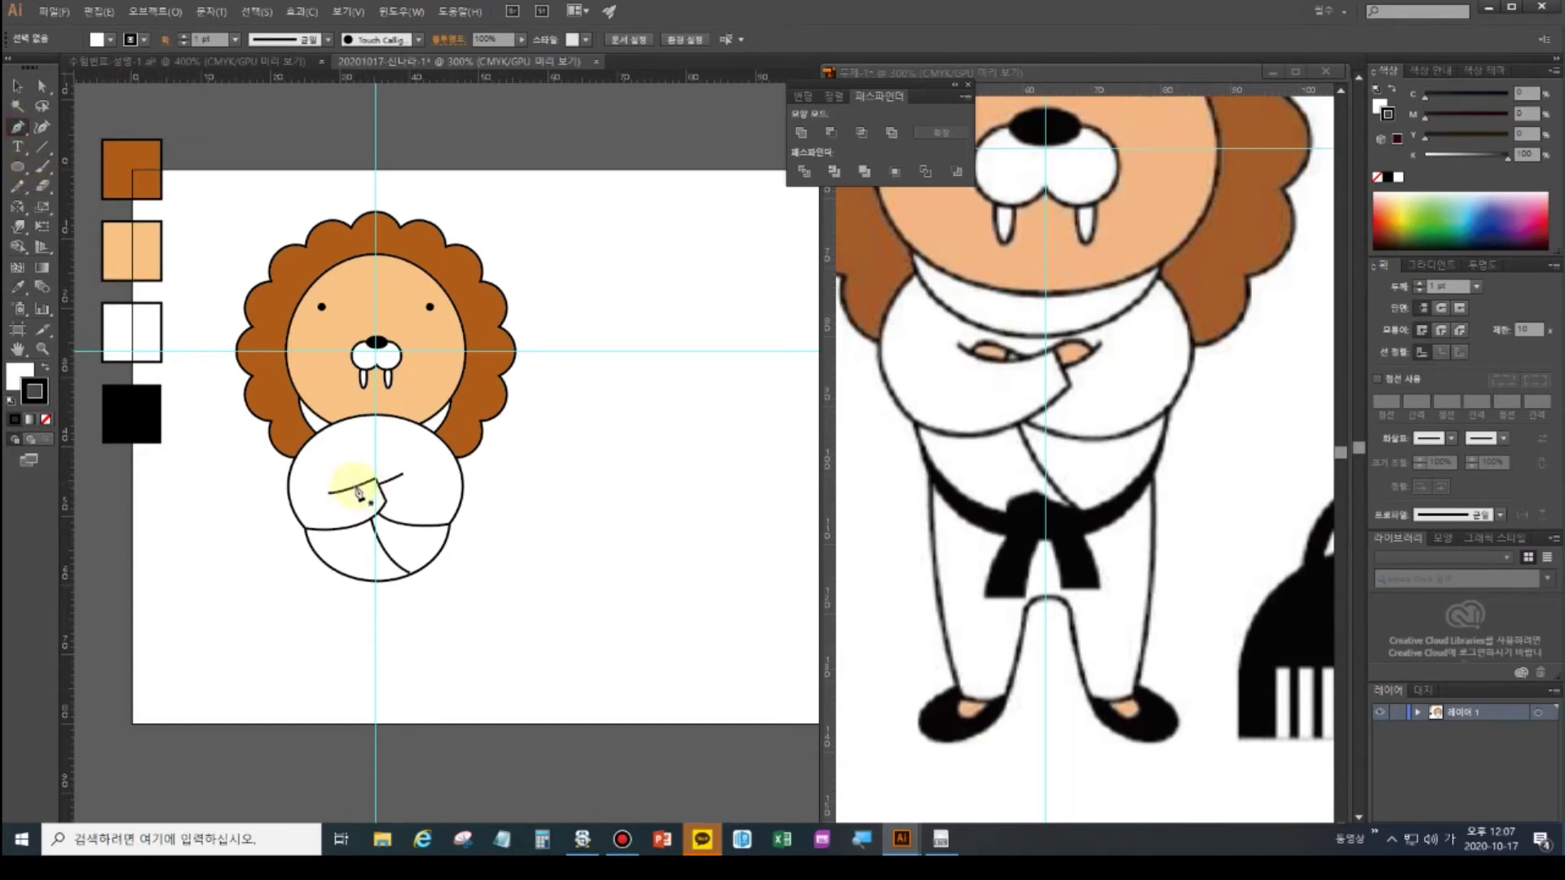
drag(357, 488, 357, 484)
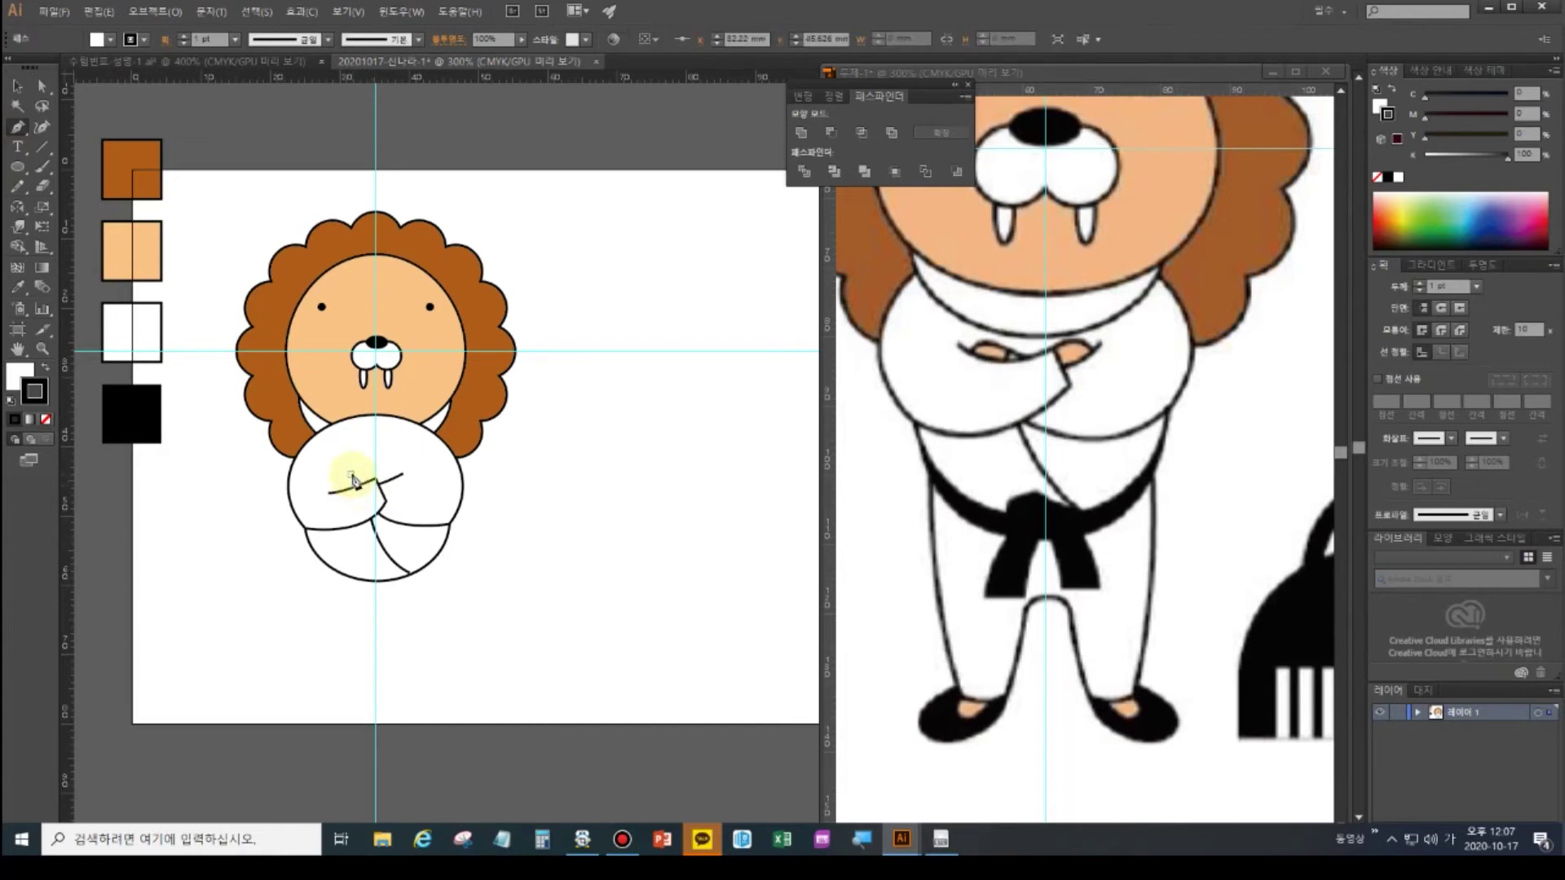
click(330, 488)
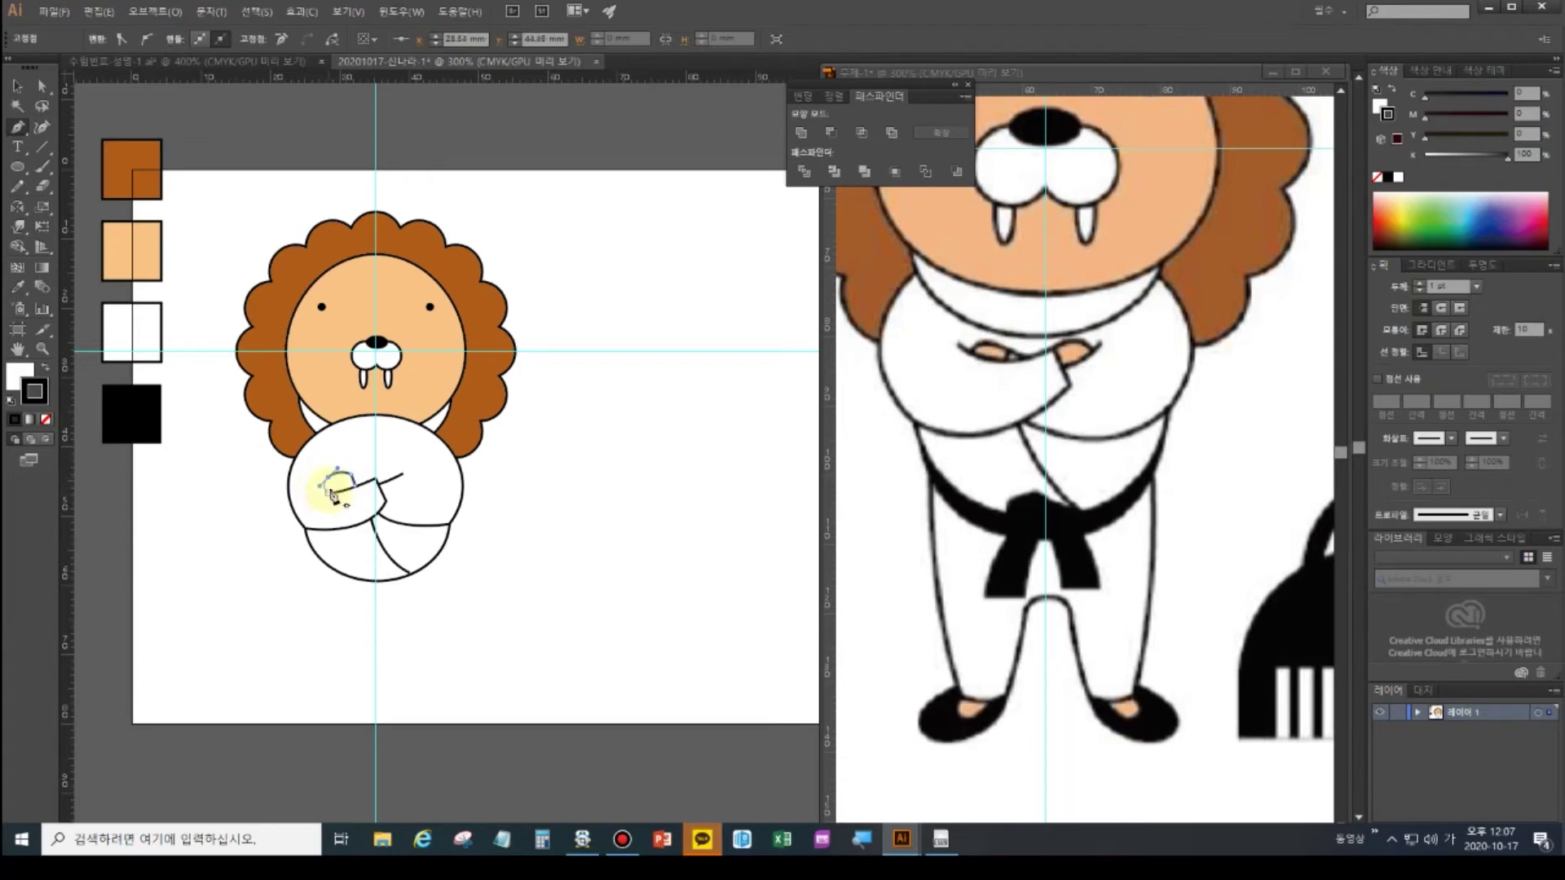
mouse_move(338, 498)
mouse_down()
mouse_move(359, 494)
mouse_move(349, 483)
mouse_up()
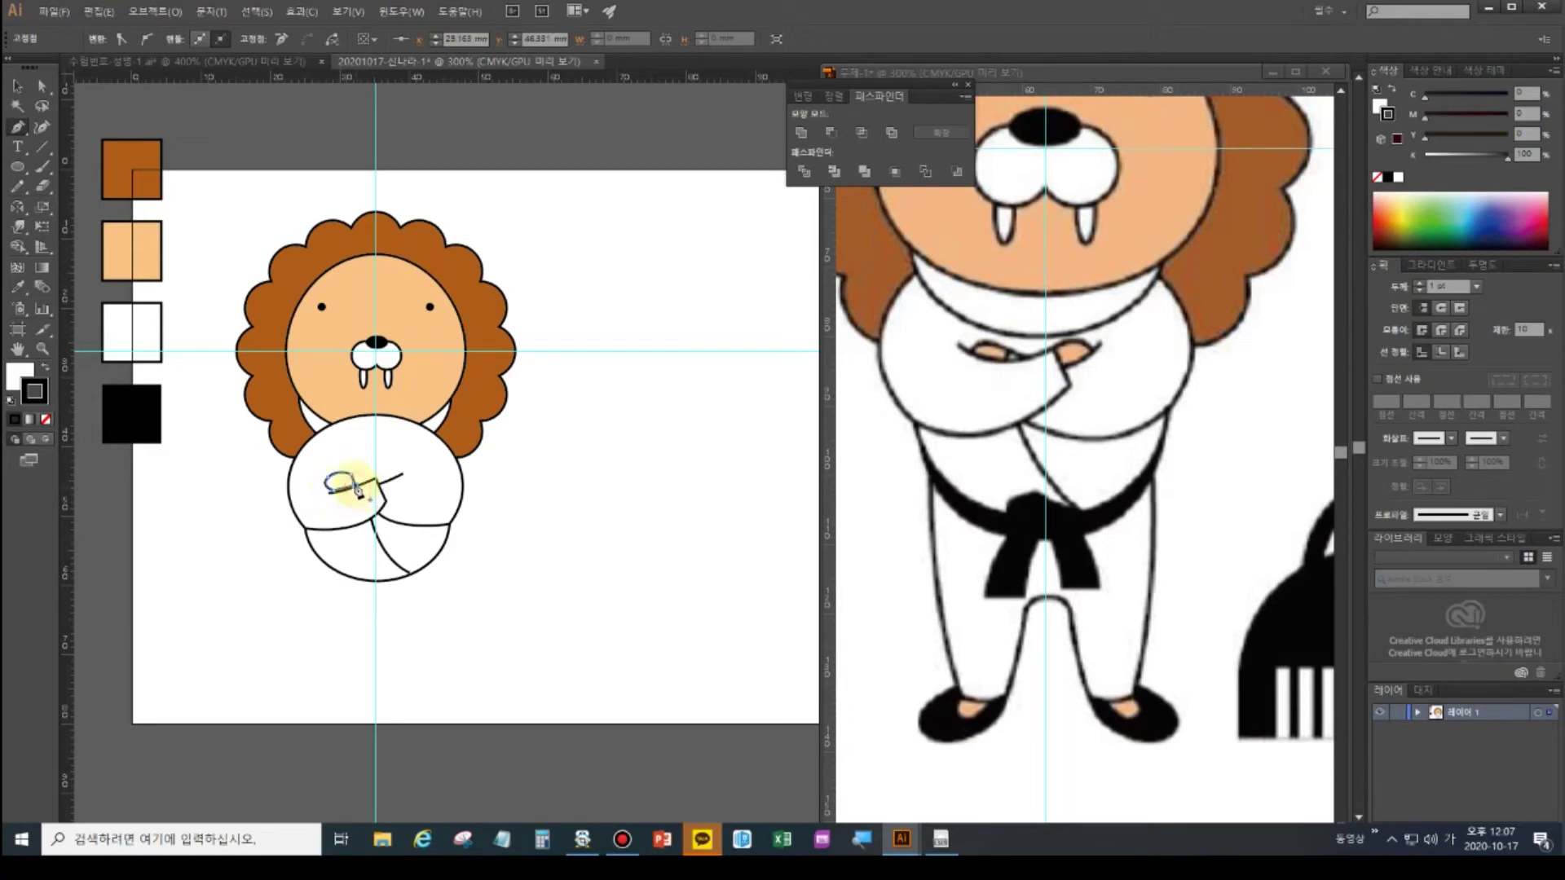
- Fill the left hand with the peach swatch's color using the Eyedropper
click(37, 391)
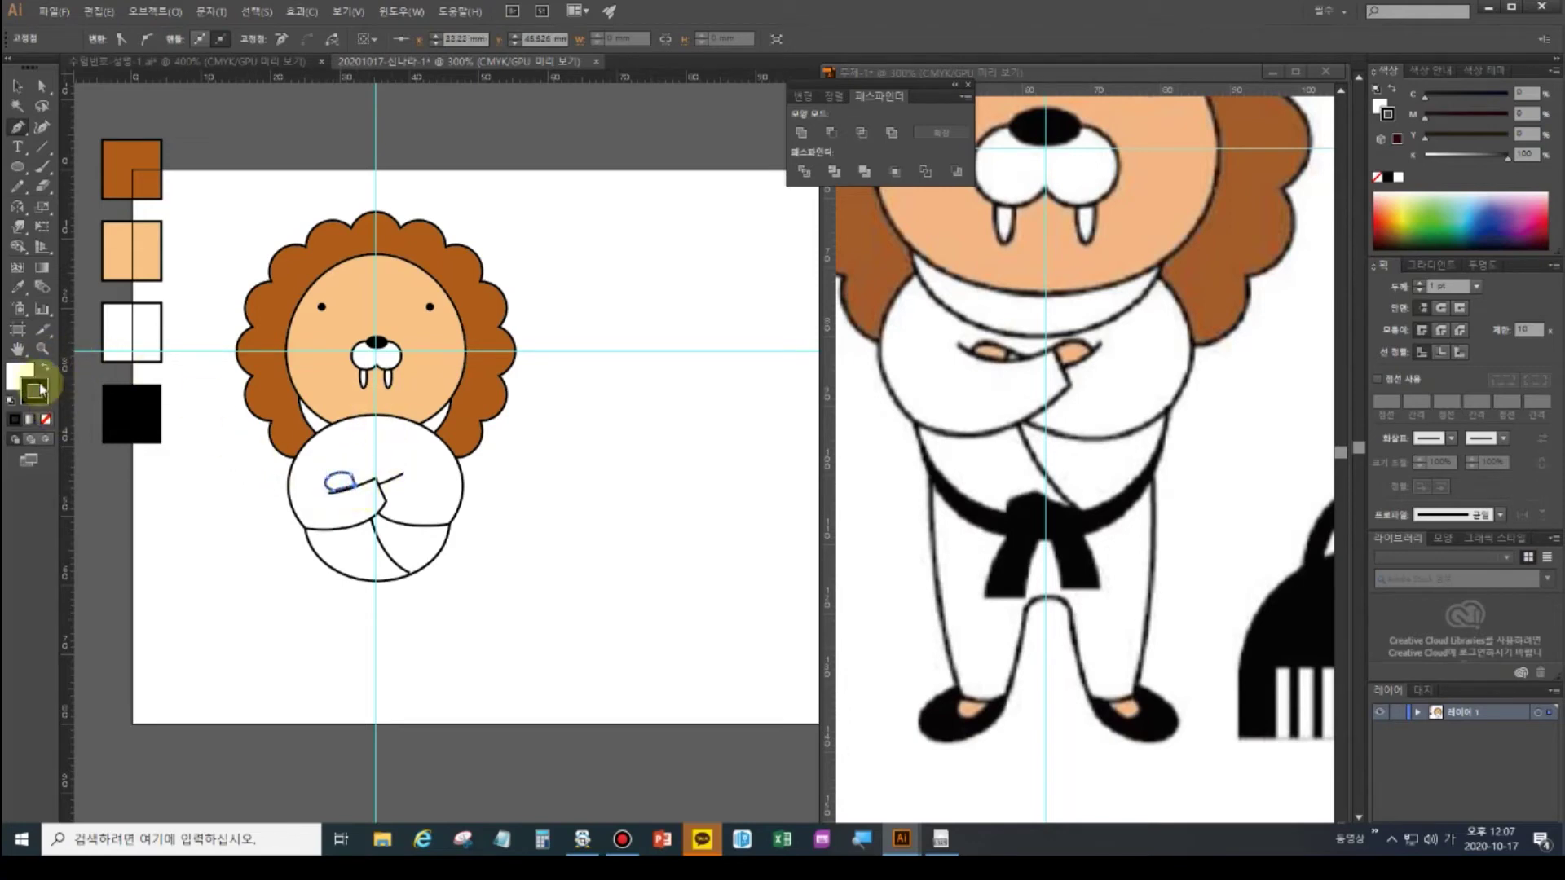
click(17, 287)
click(119, 254)
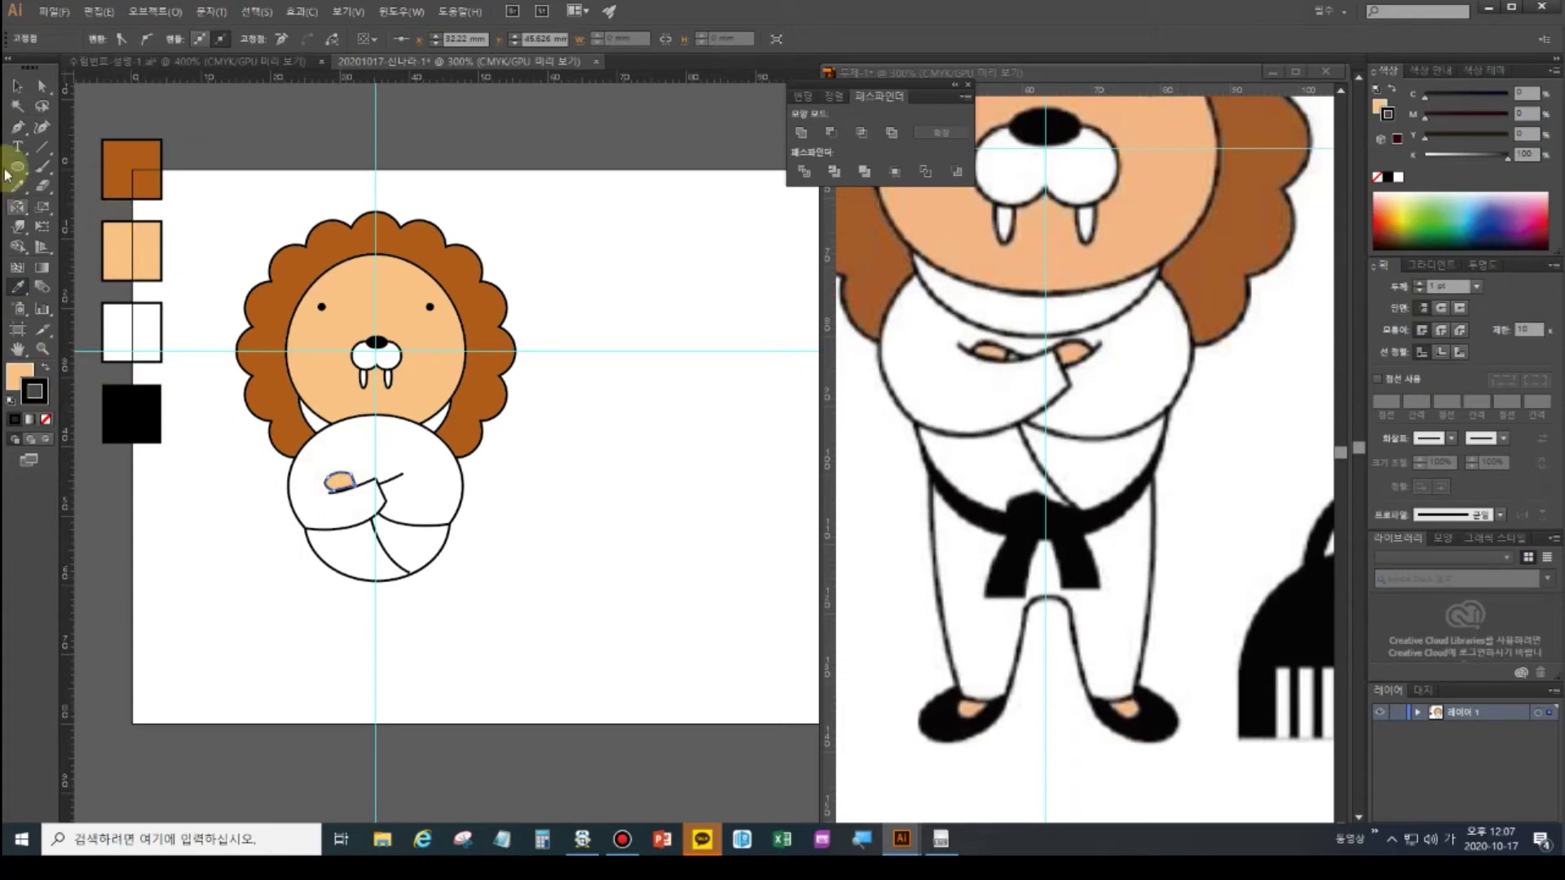
- Draw a short Pen line from the peach hand's upper edge to the tip of the crossed sleeve at the center guide
click(18, 127)
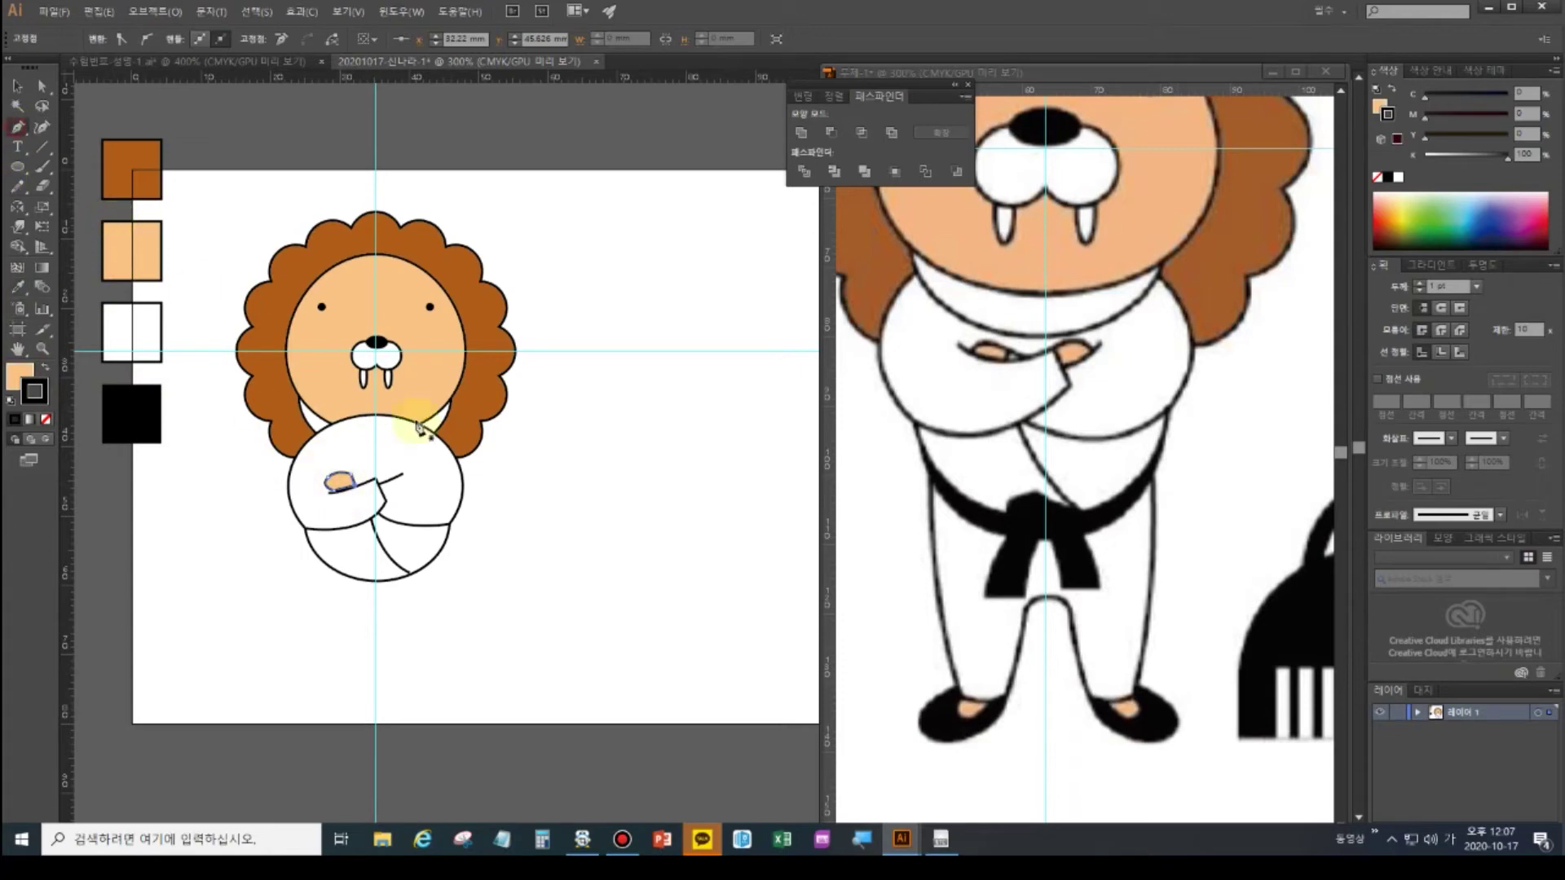
click(358, 482)
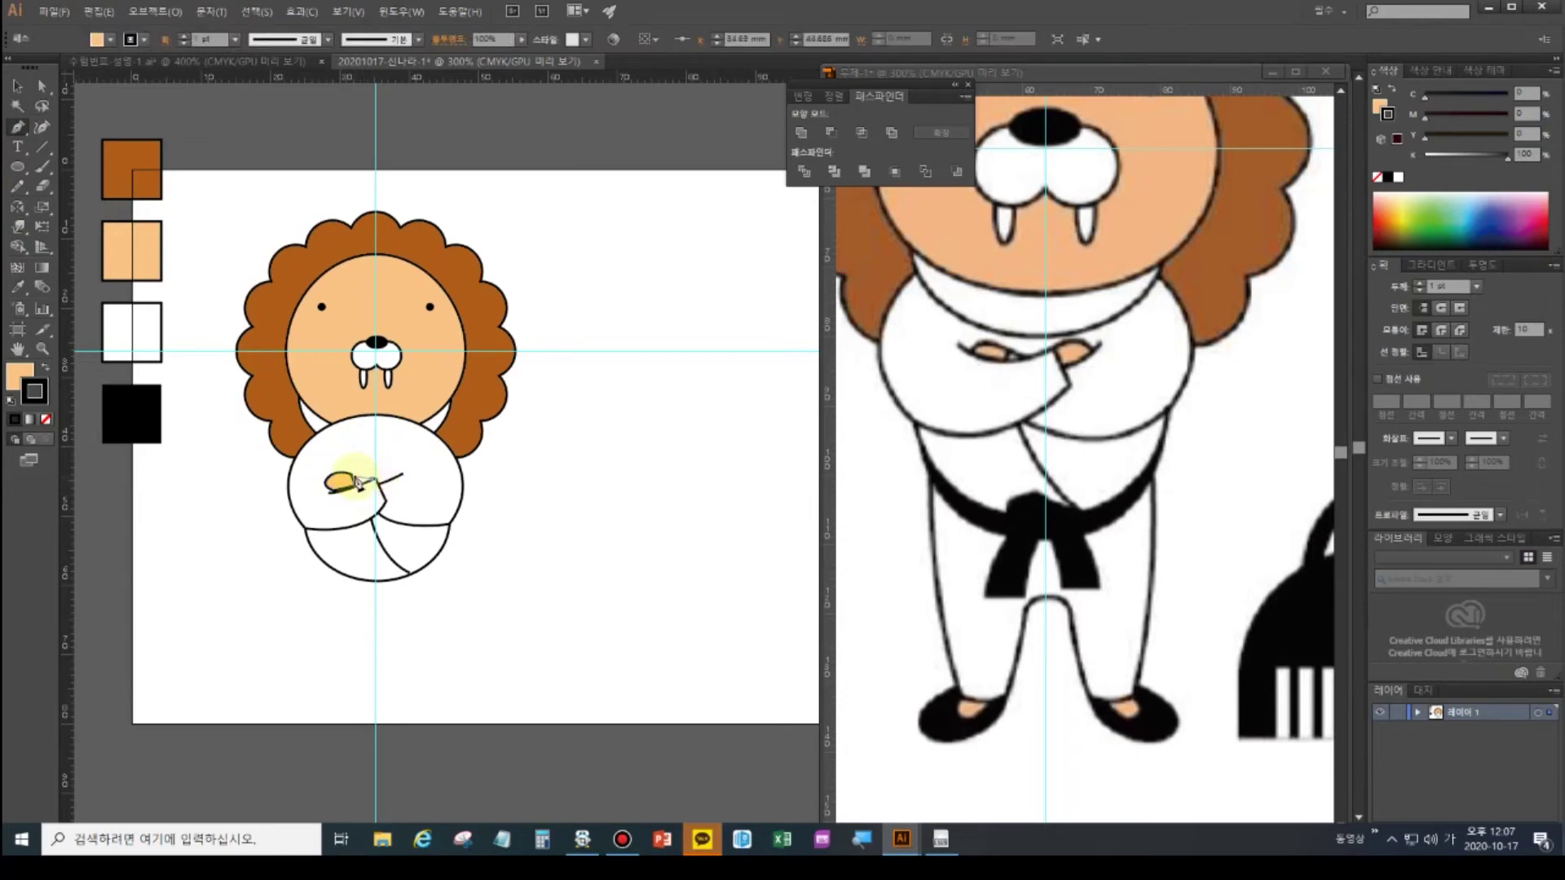
click(353, 477)
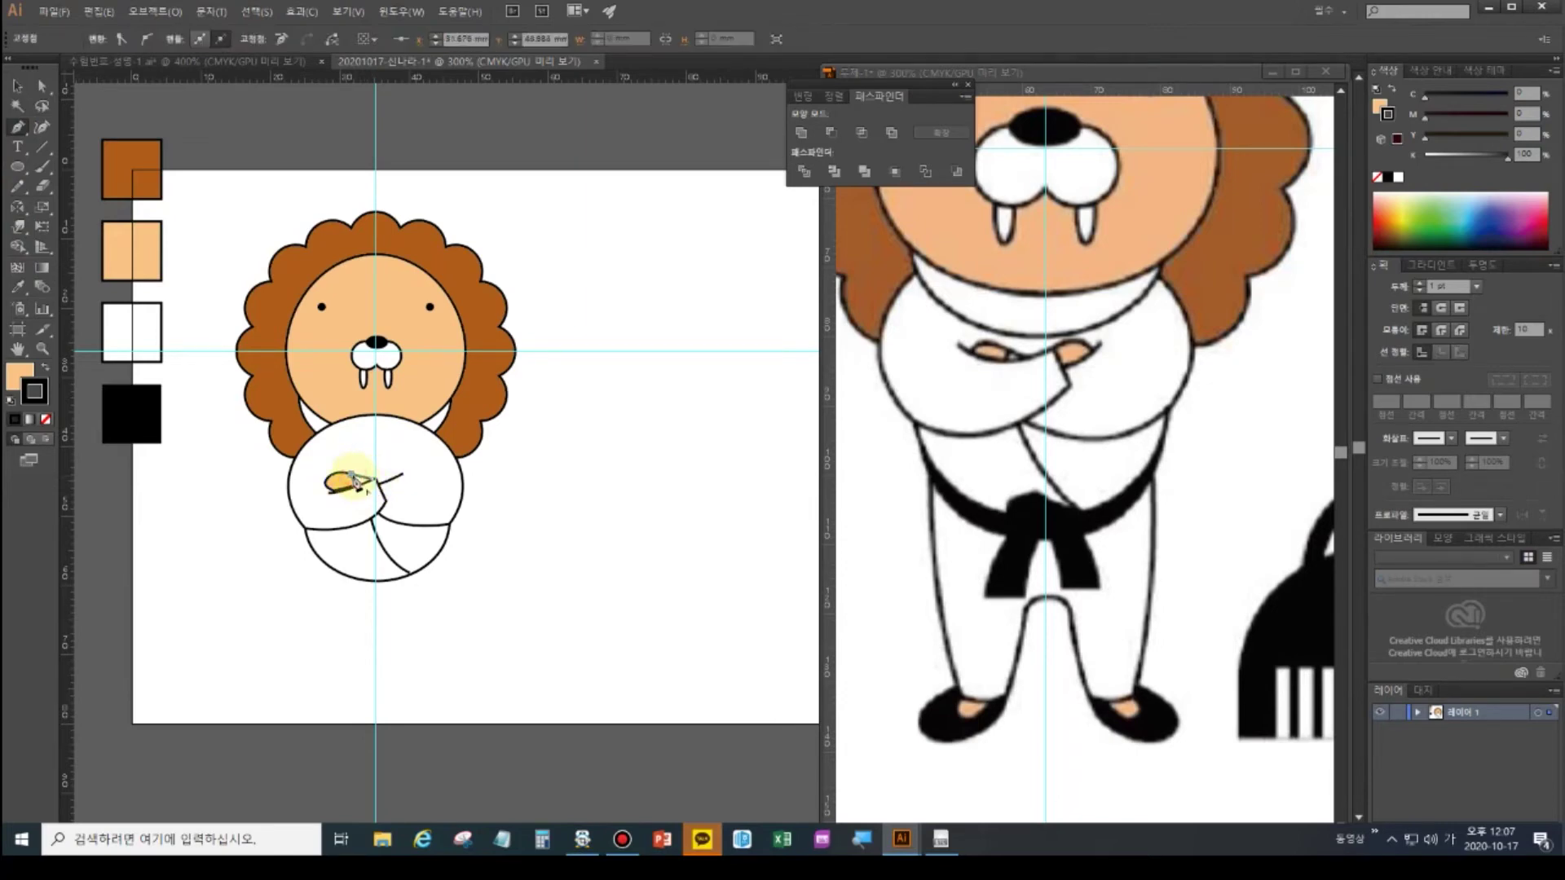
ctrl+click(357, 461)
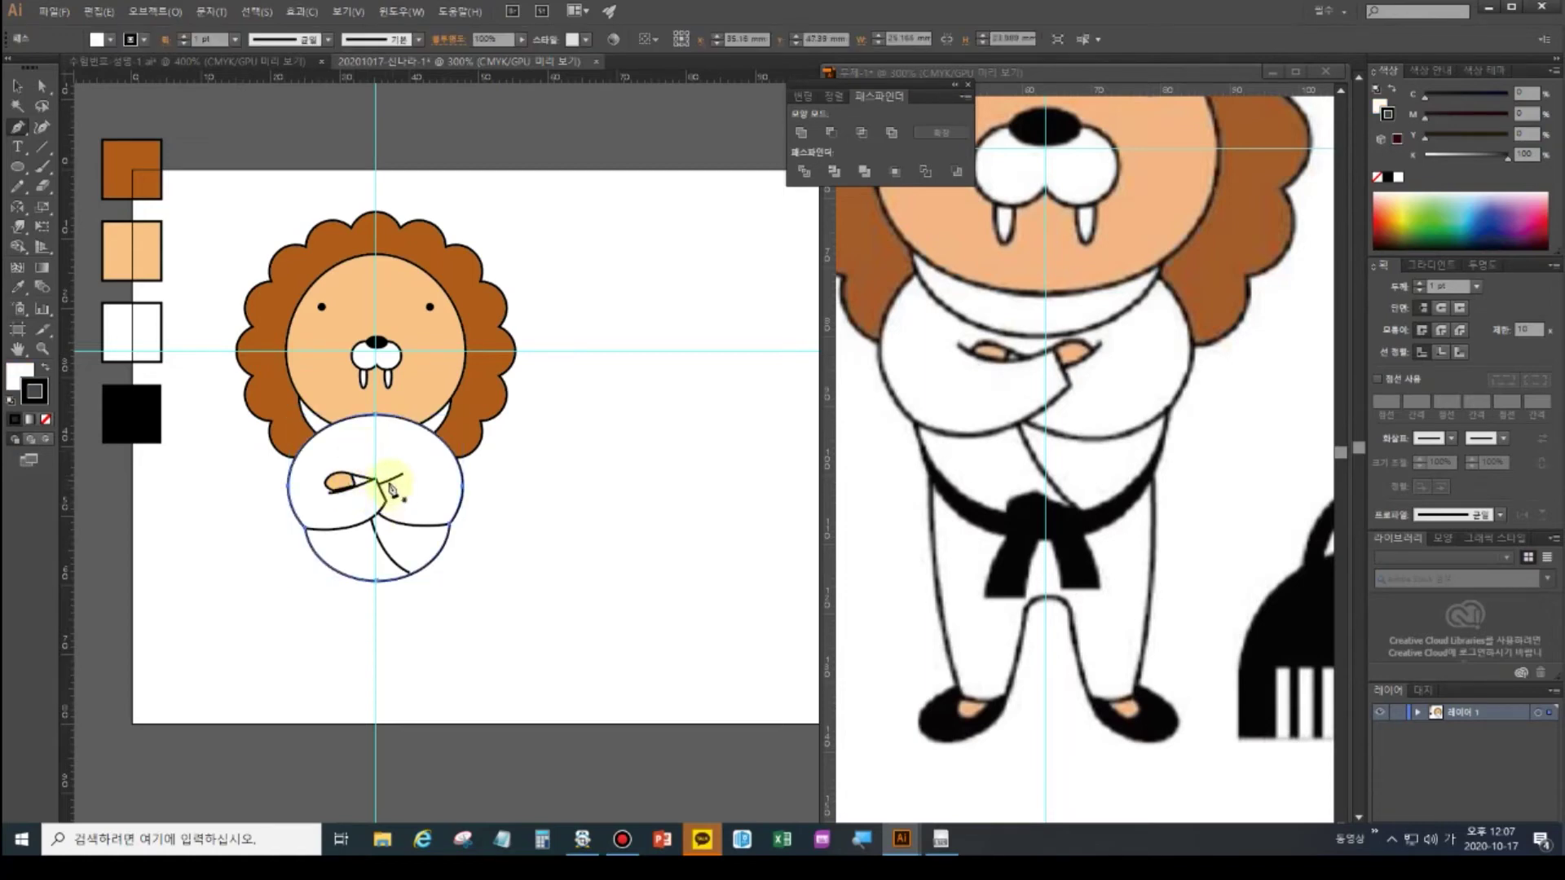
- Try to draw a peach-filled hand with the Pen tool between the sleeve tip and the right arm line
click(380, 481)
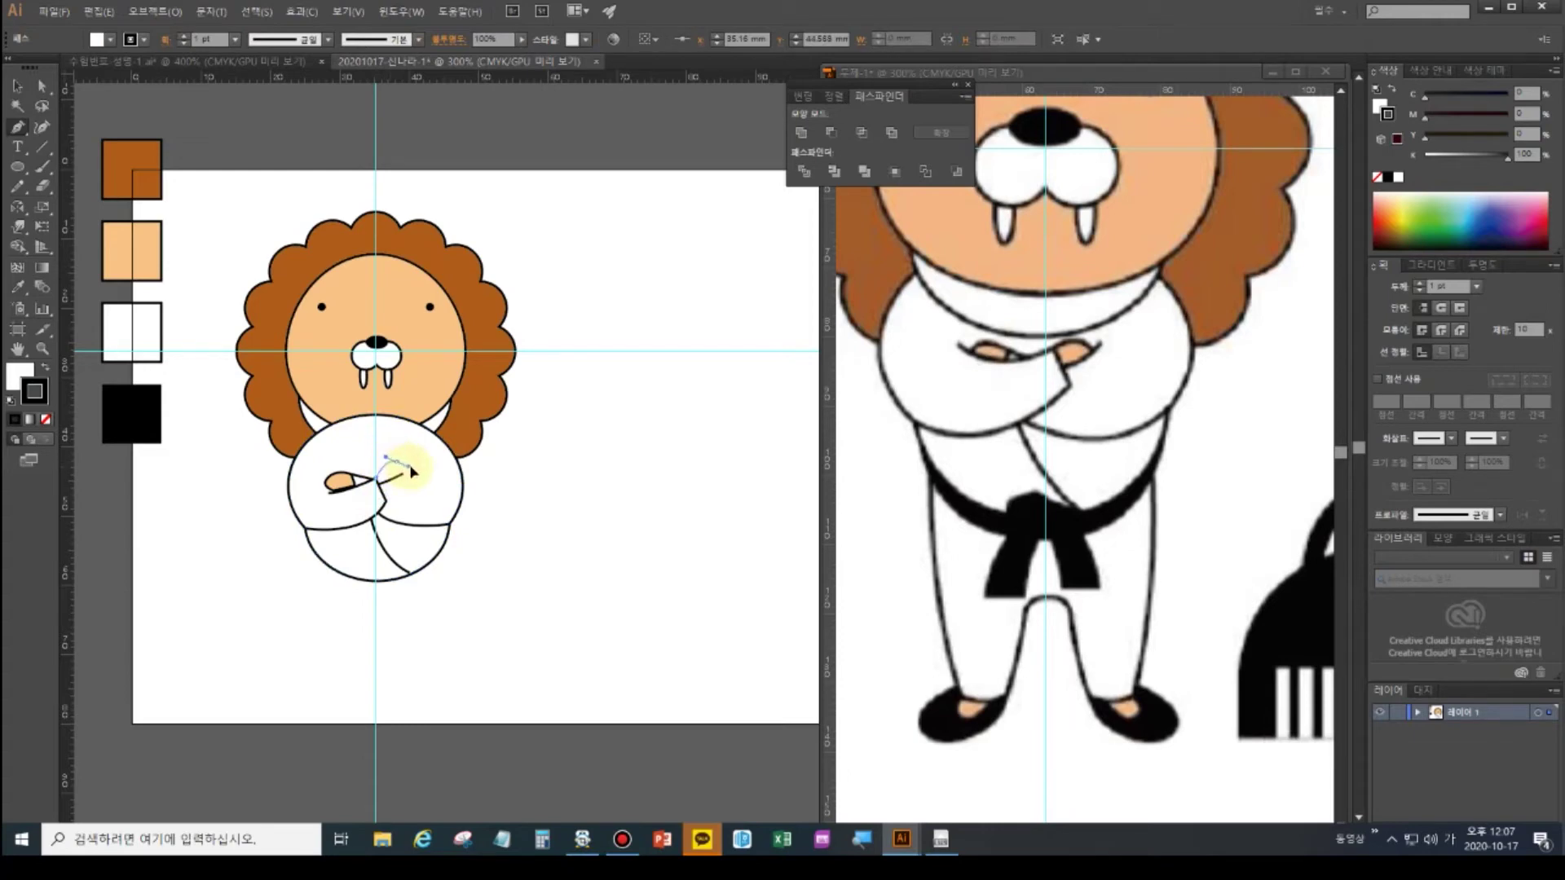
drag(412, 471, 405, 485)
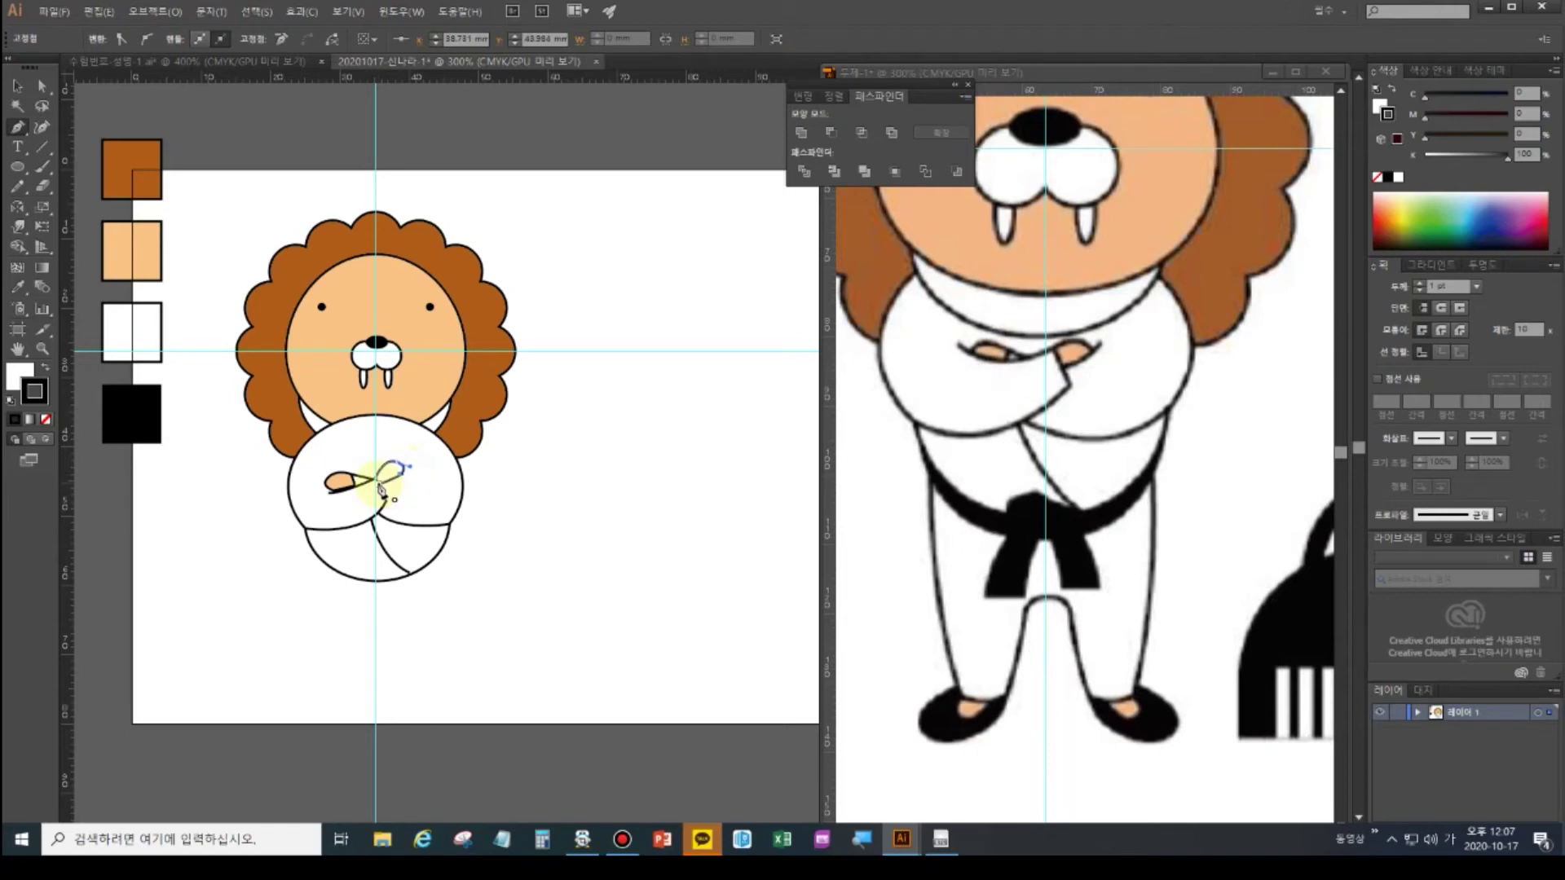
scroll(381, 488, up, 1)
click(348, 461)
scroll(413, 499, up, 5)
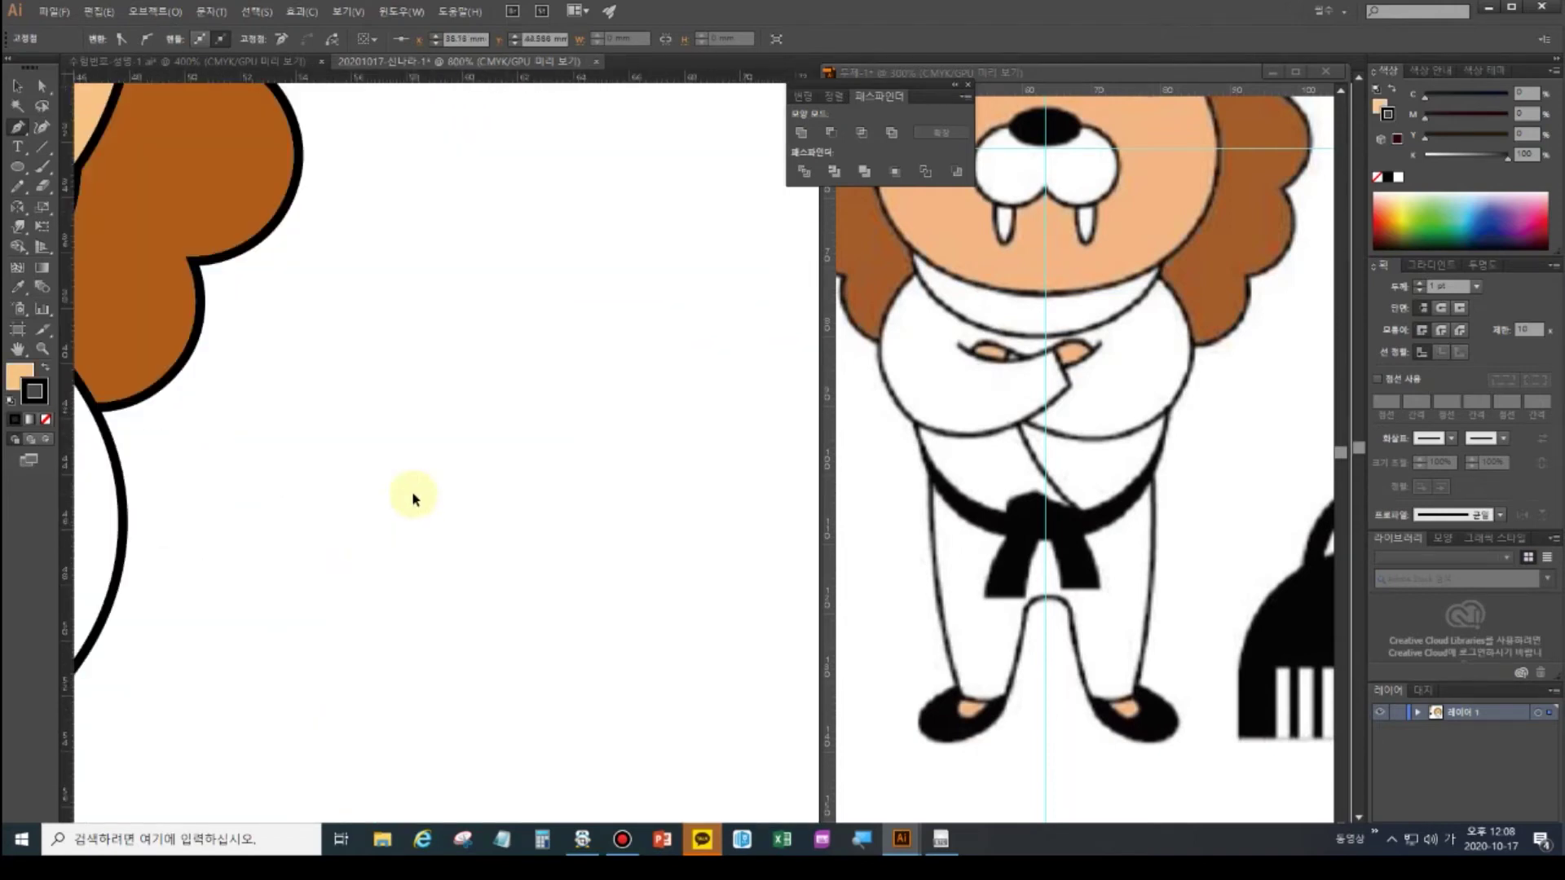
scroll(712, 571, up, 2)
drag(714, 514, 745, 484)
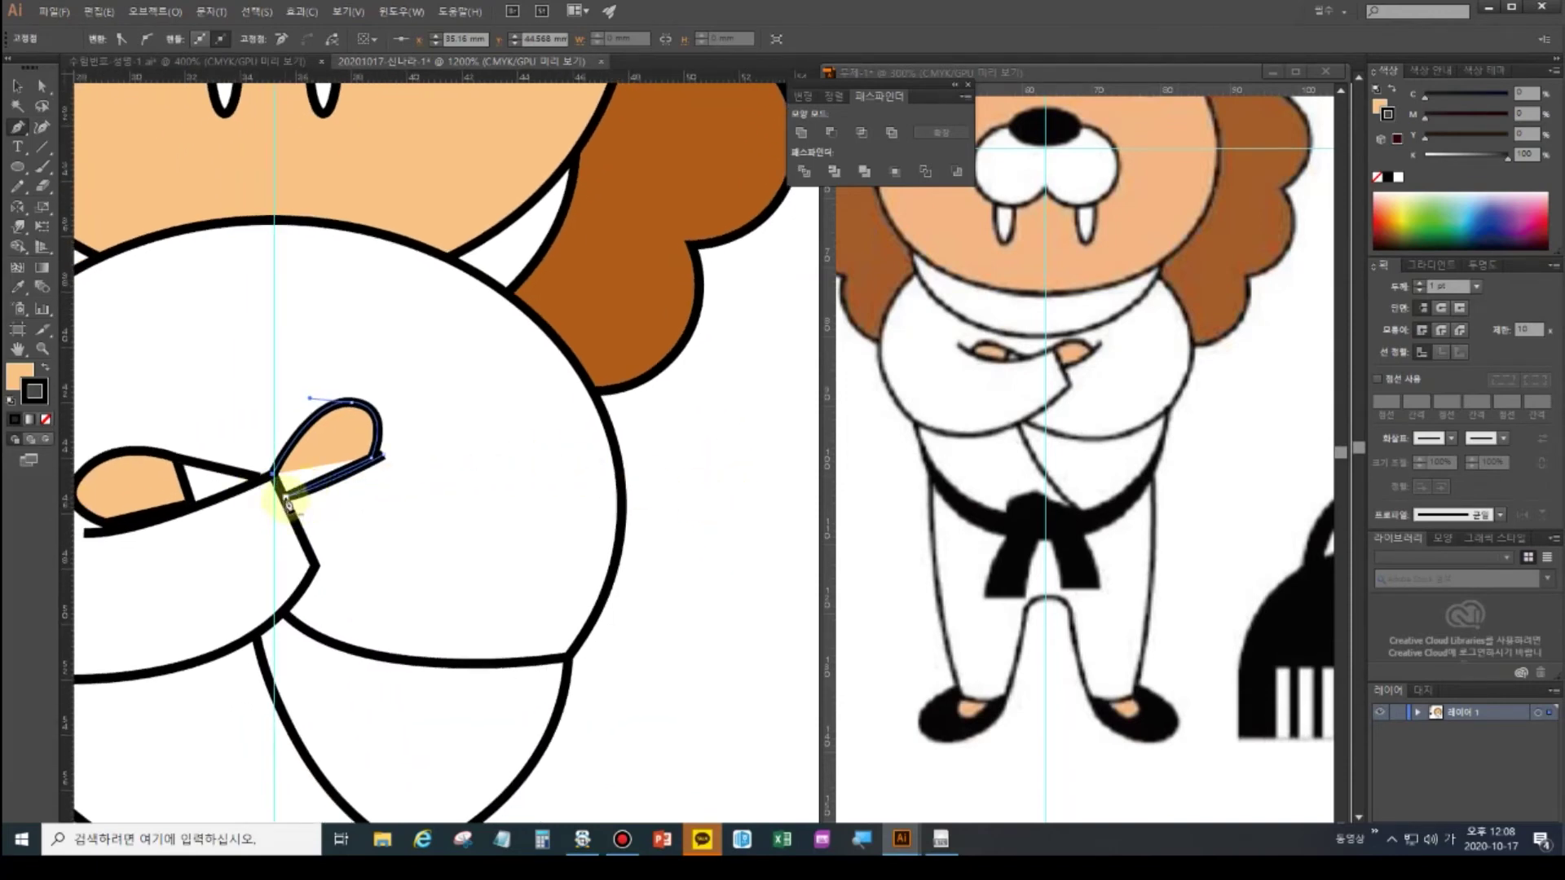
click(297, 499)
- Undo the right hand's outline and discard its remaining segment
key(ctrl+z)
key(ctrl+z)
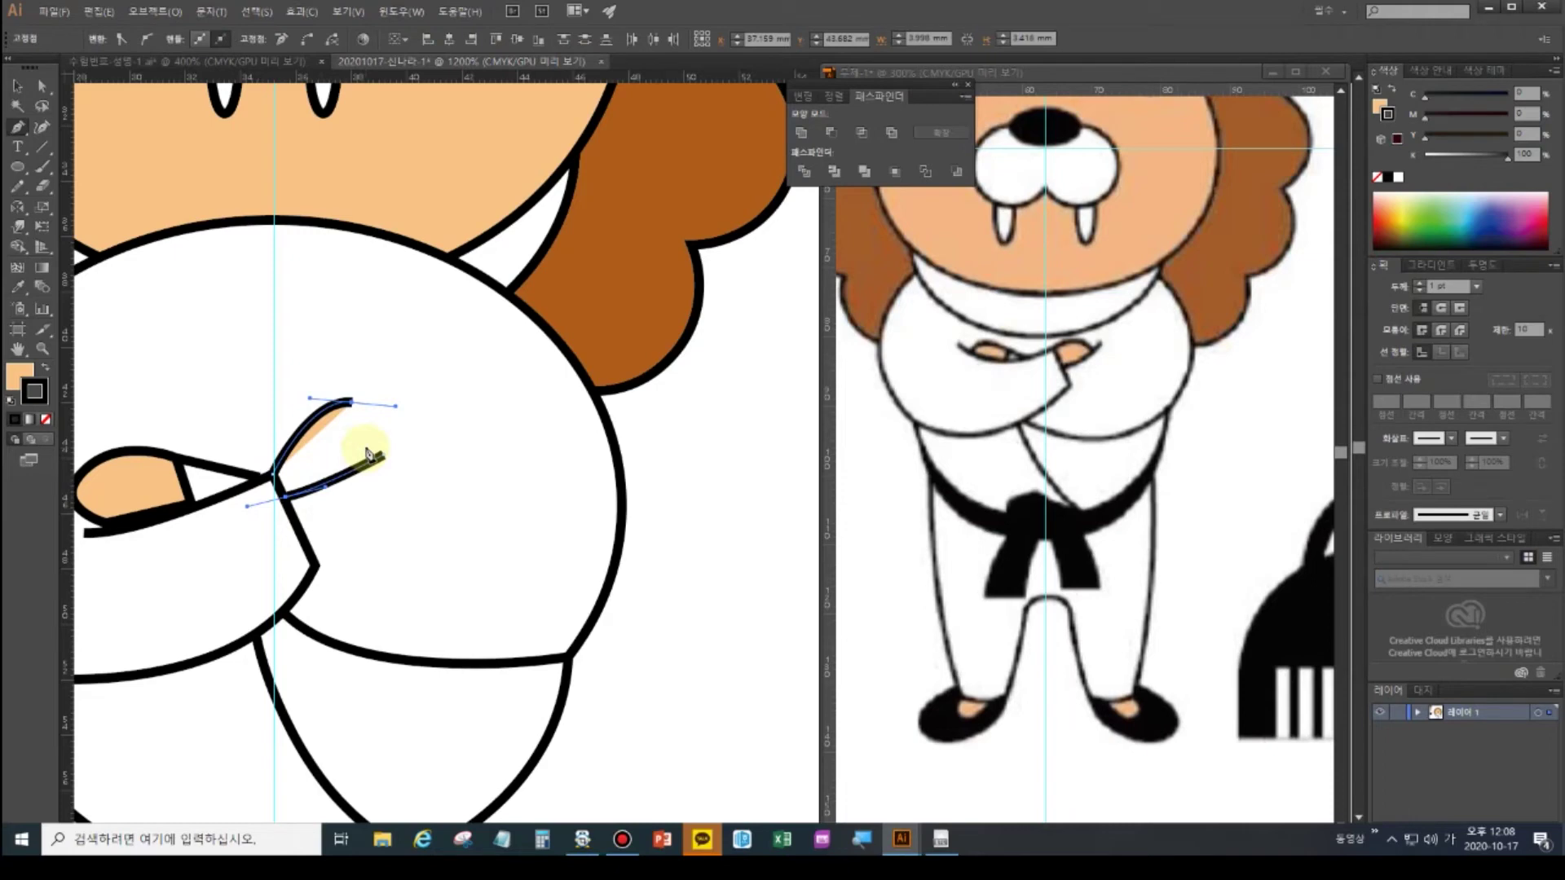
key(ctrl+z)
click(382, 454)
ctrl+click(441, 463)
click(41, 86)
click(270, 445)
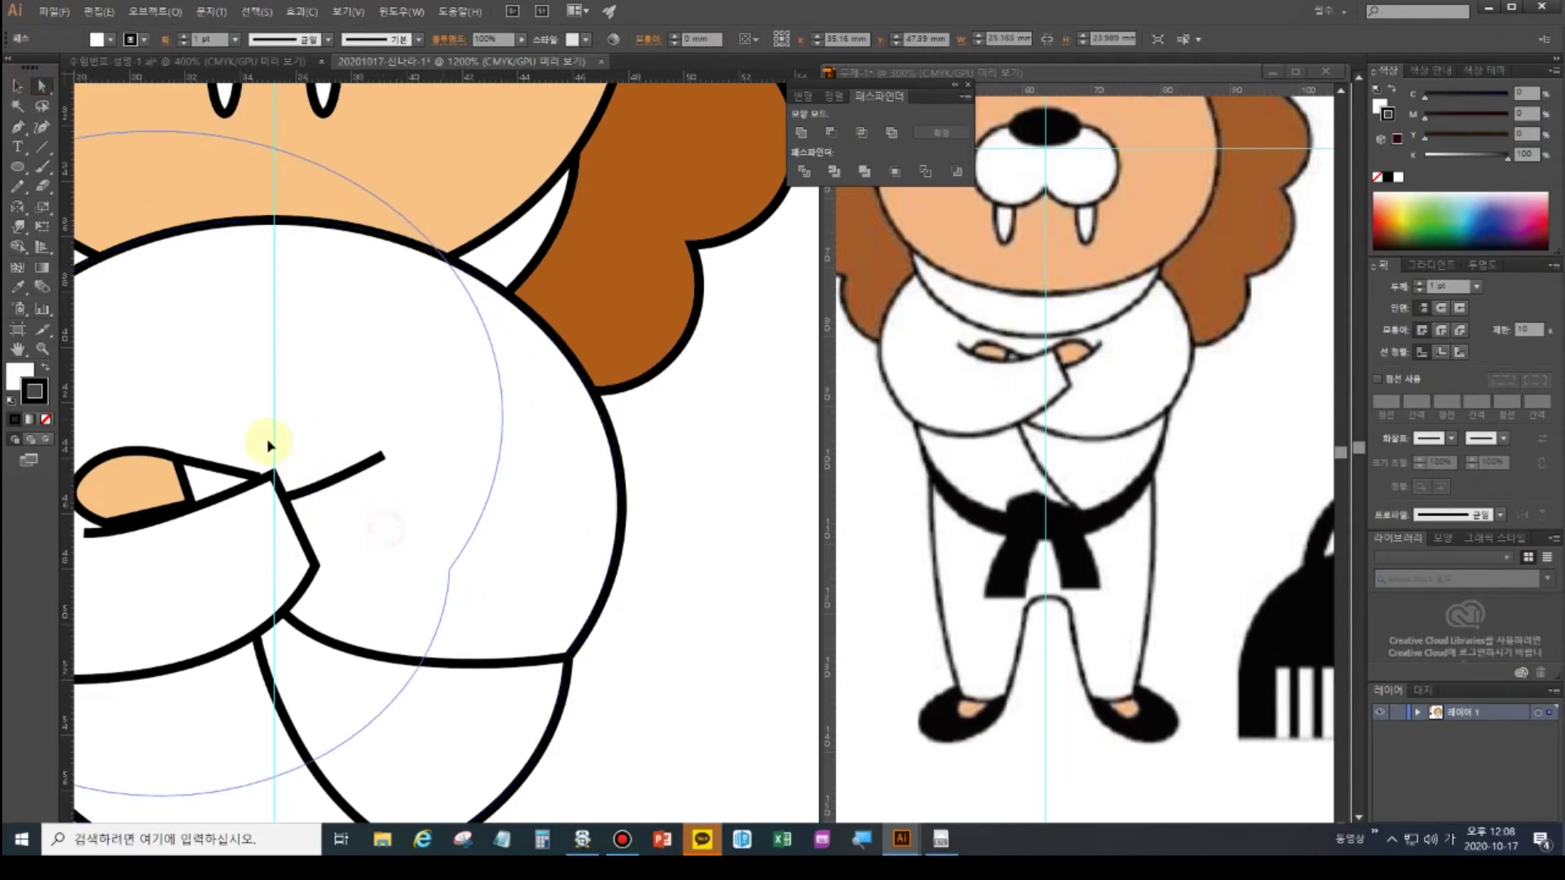
click(305, 469)
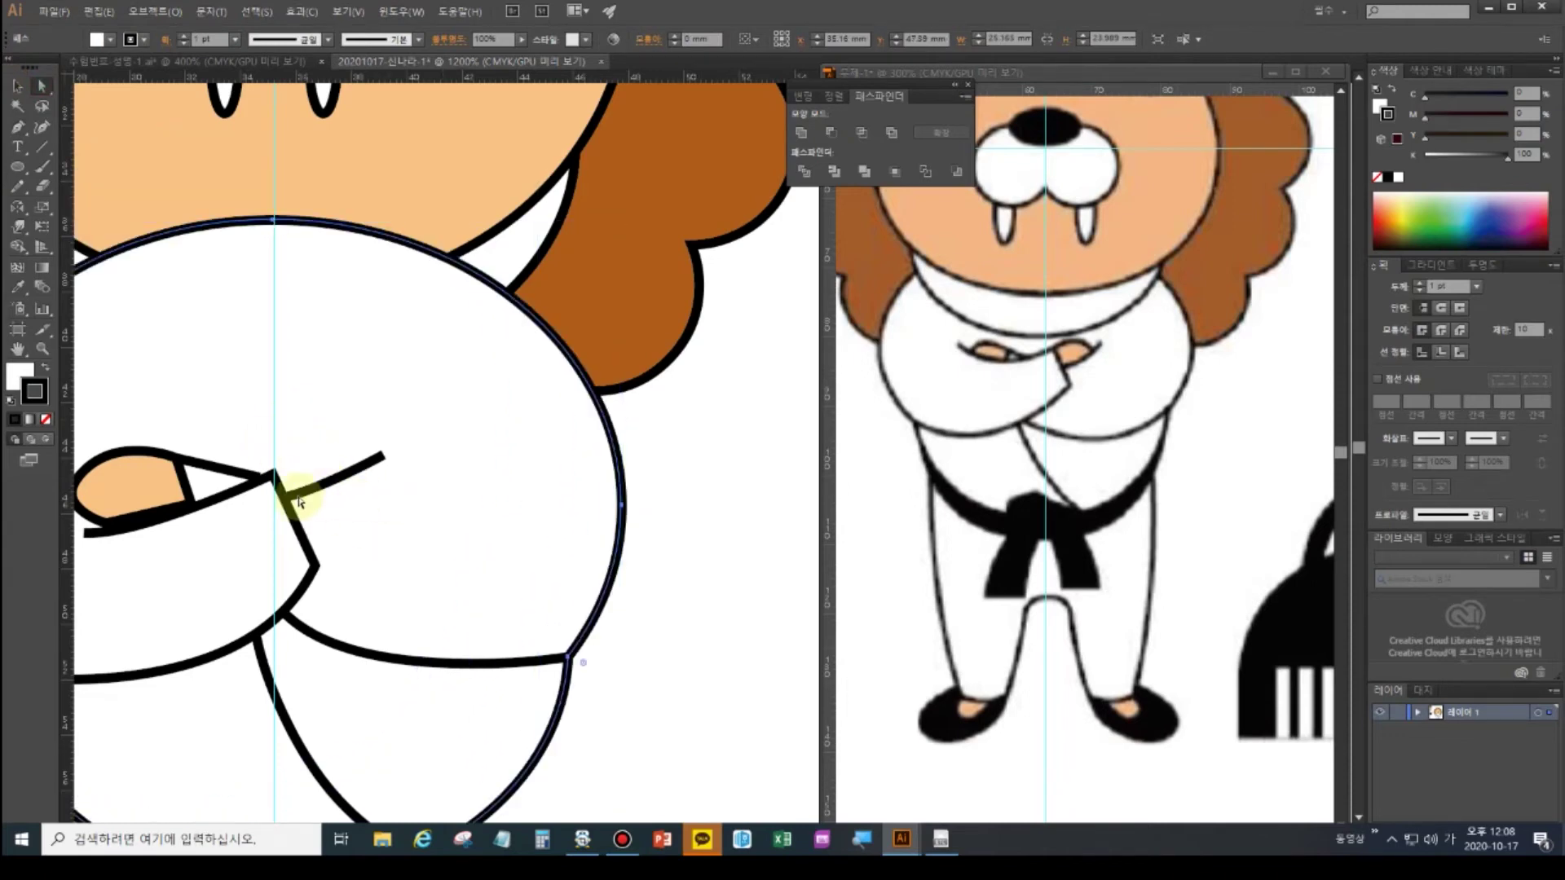
click(276, 481)
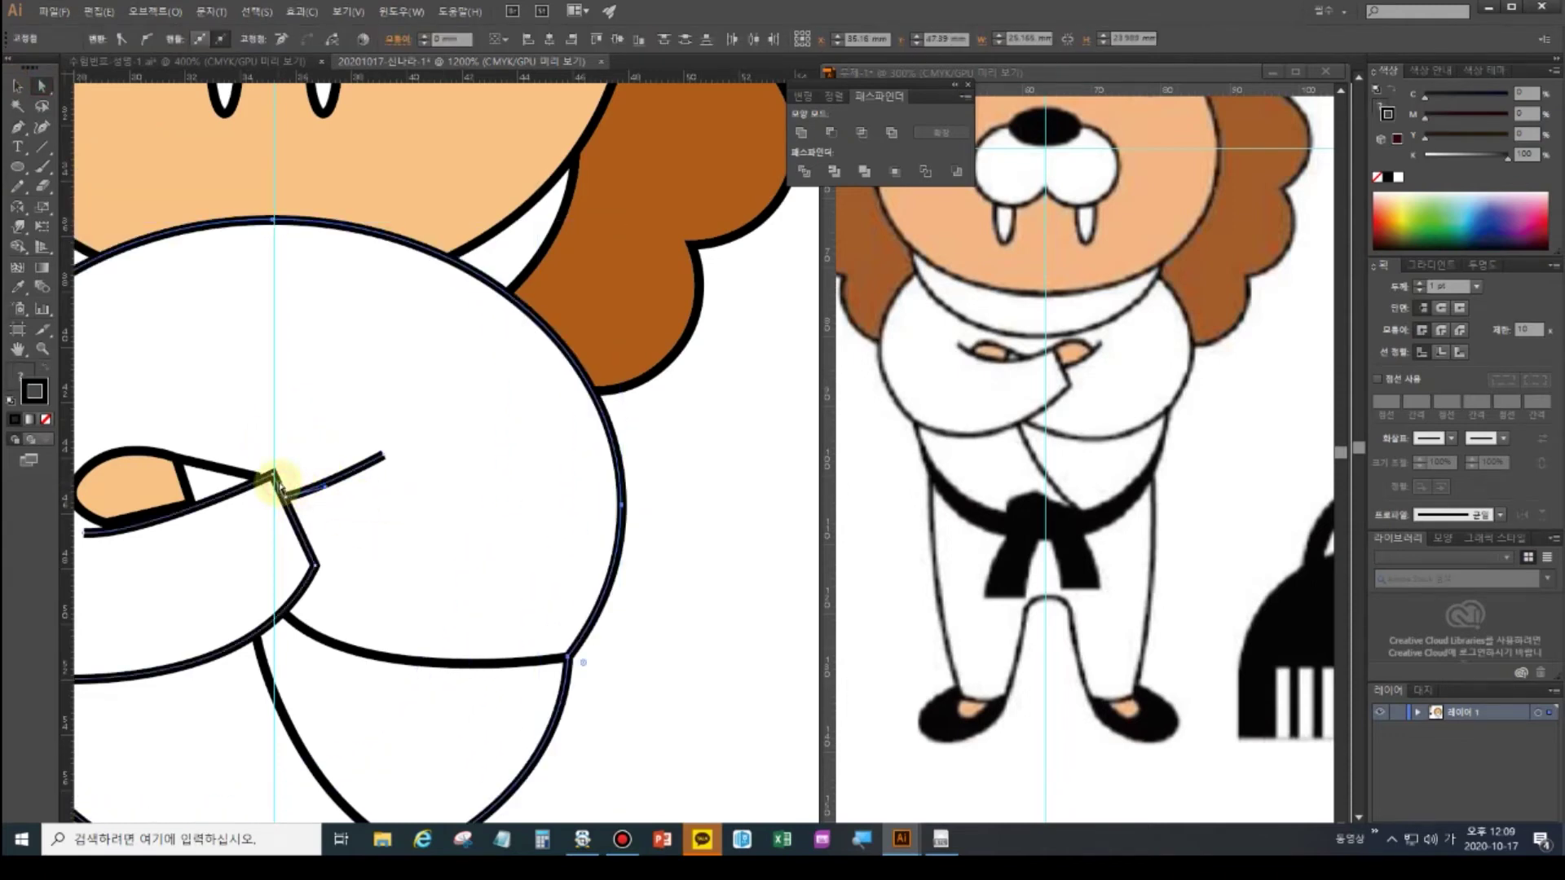
key(ctrl+shift+a)
- Draw a closed rounded hand with the Pen tool from the sleeve tip onto the right arm line and fill it with the left hand's peach
click(18, 126)
click(273, 474)
drag(337, 417, 377, 417)
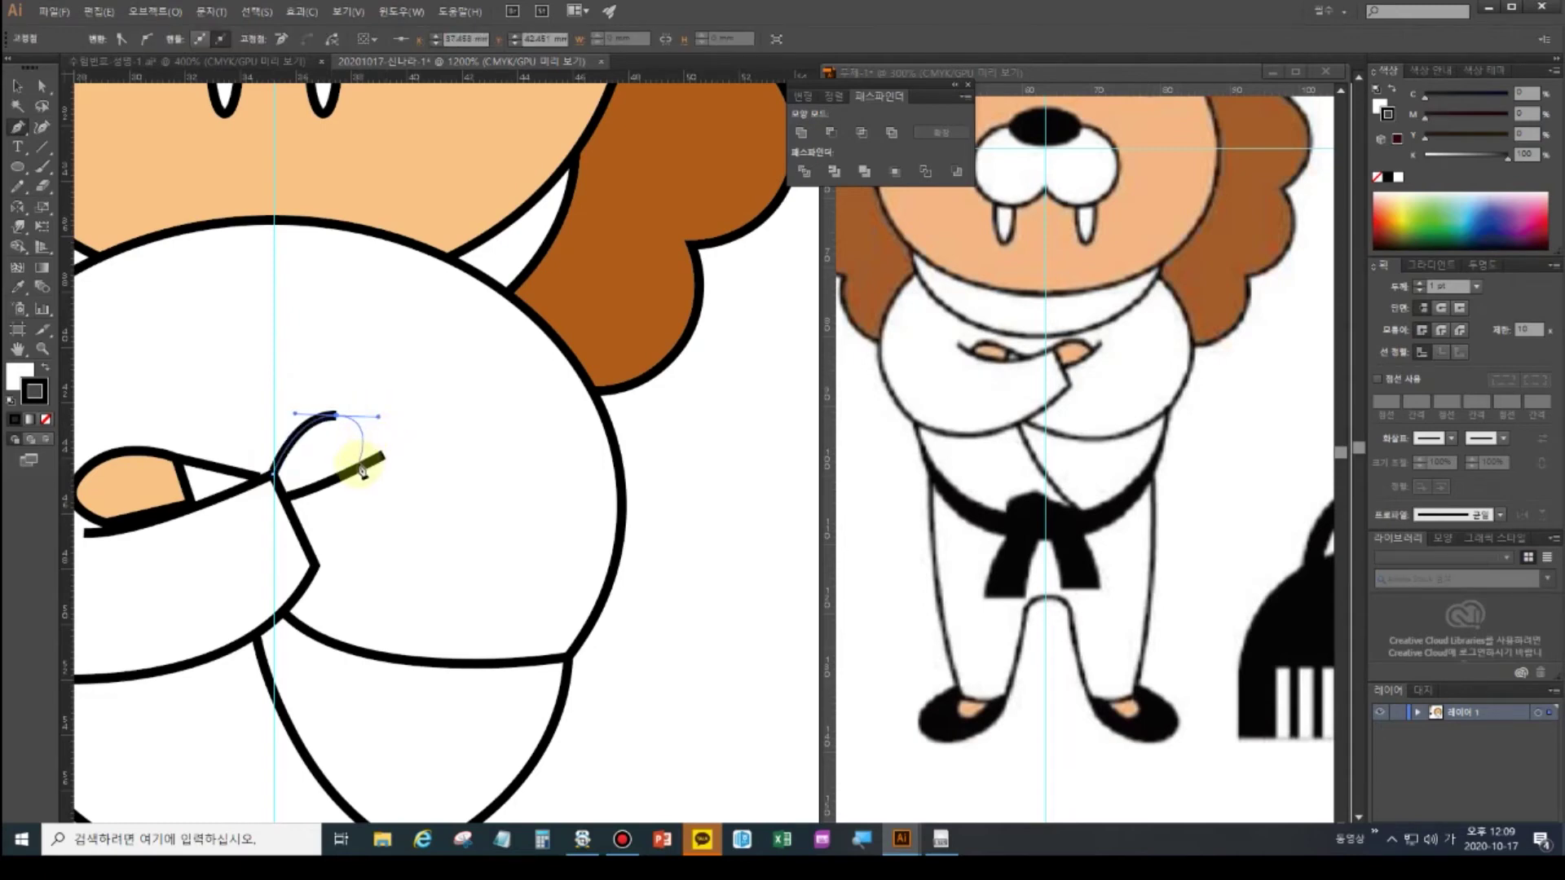
click(359, 464)
click(275, 481)
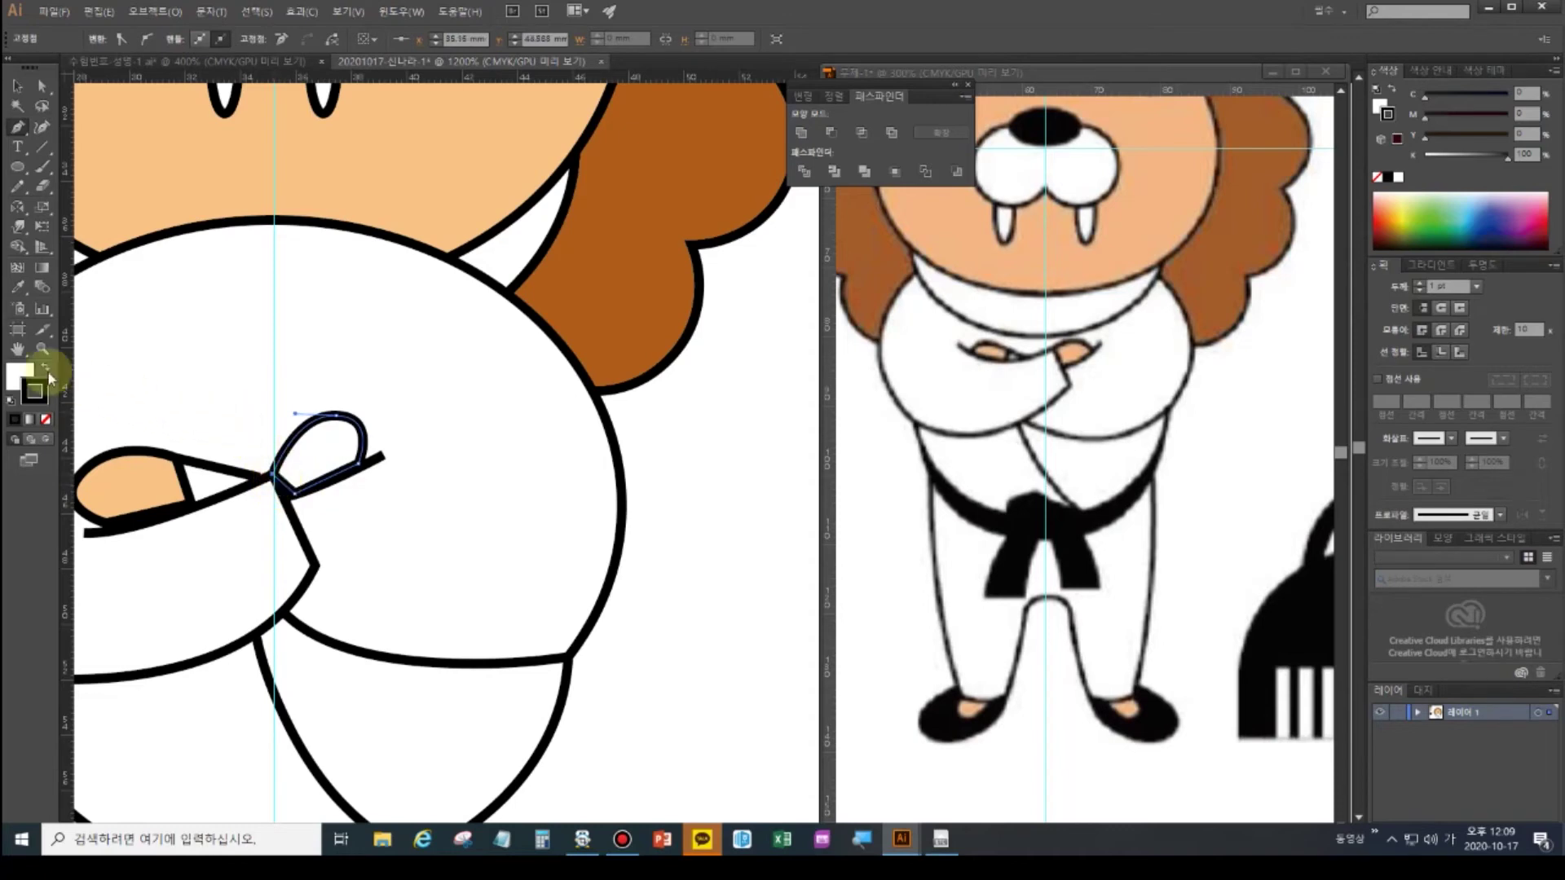
click(16, 289)
click(119, 482)
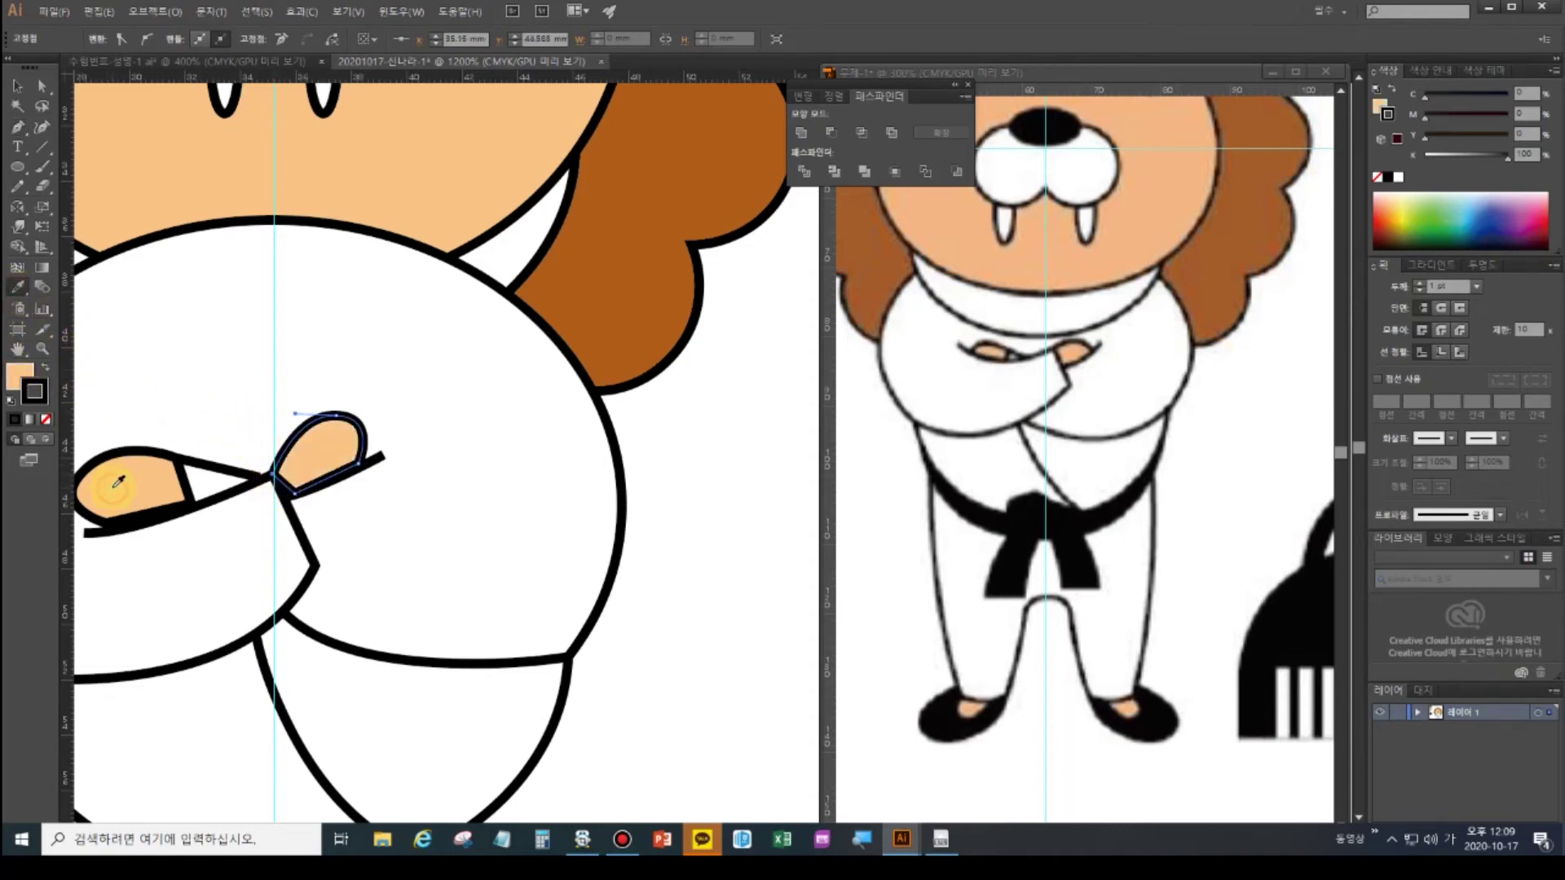
- Send the white body shape to the back, behind the mane, head and collar
click(17, 348)
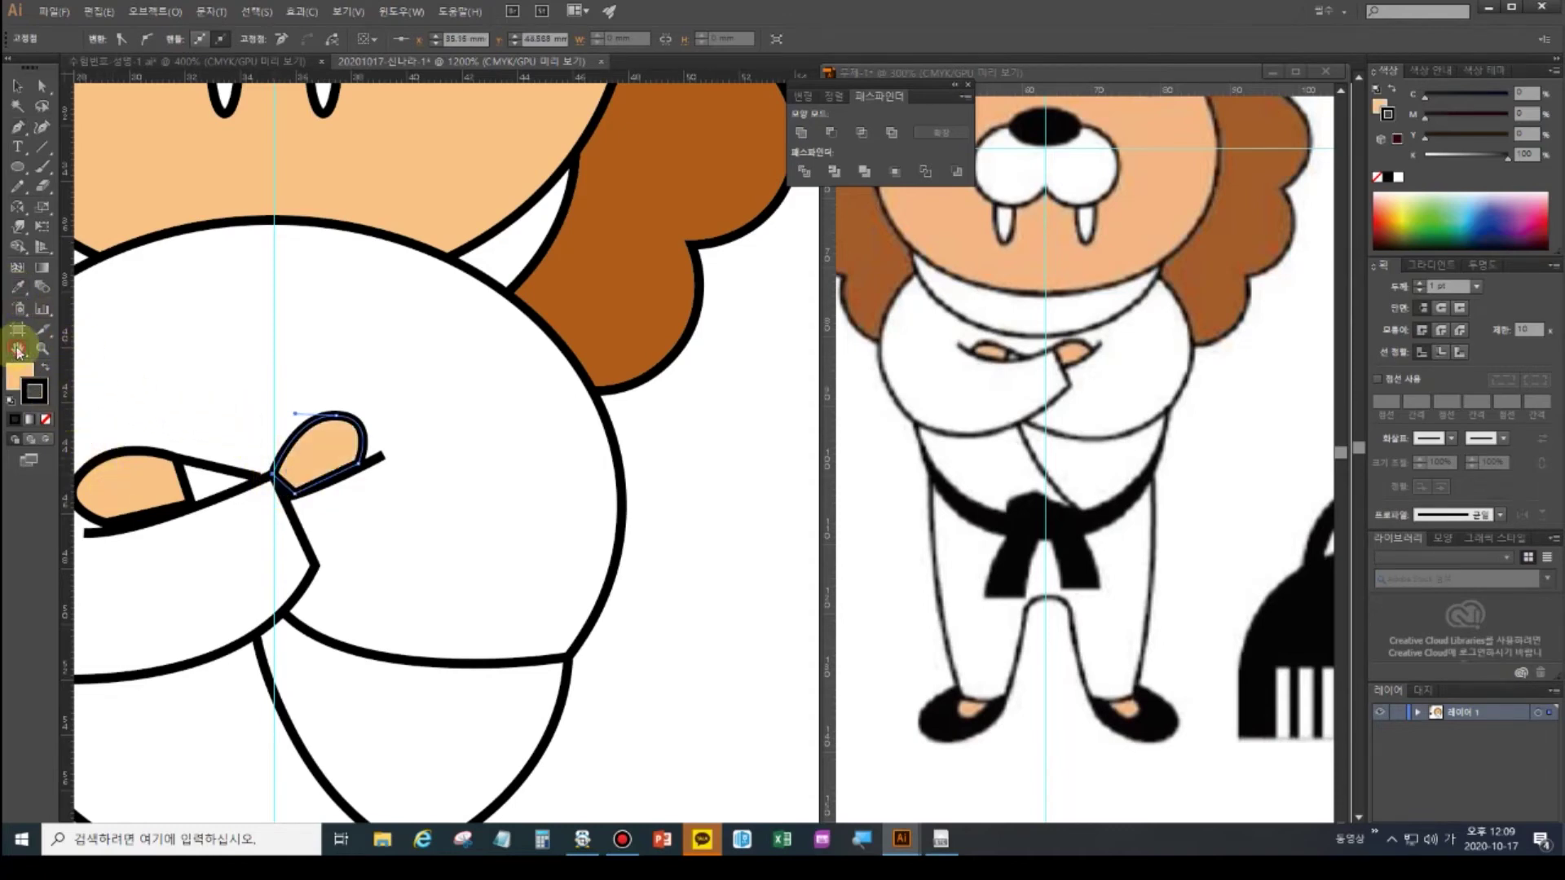
double_click(17, 349)
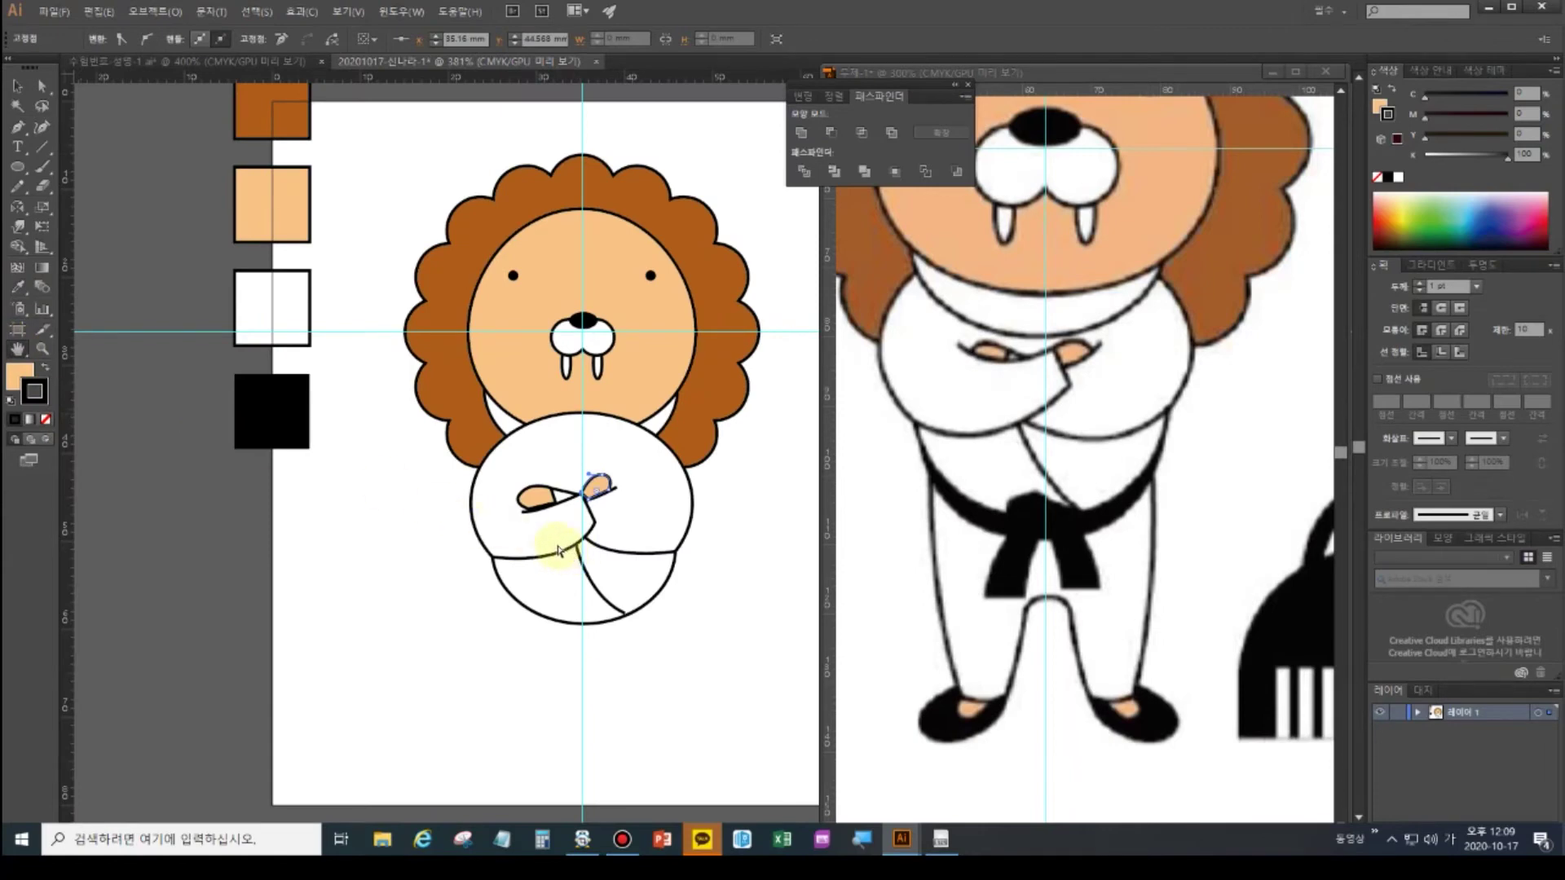
key(ctrl+shift+a)
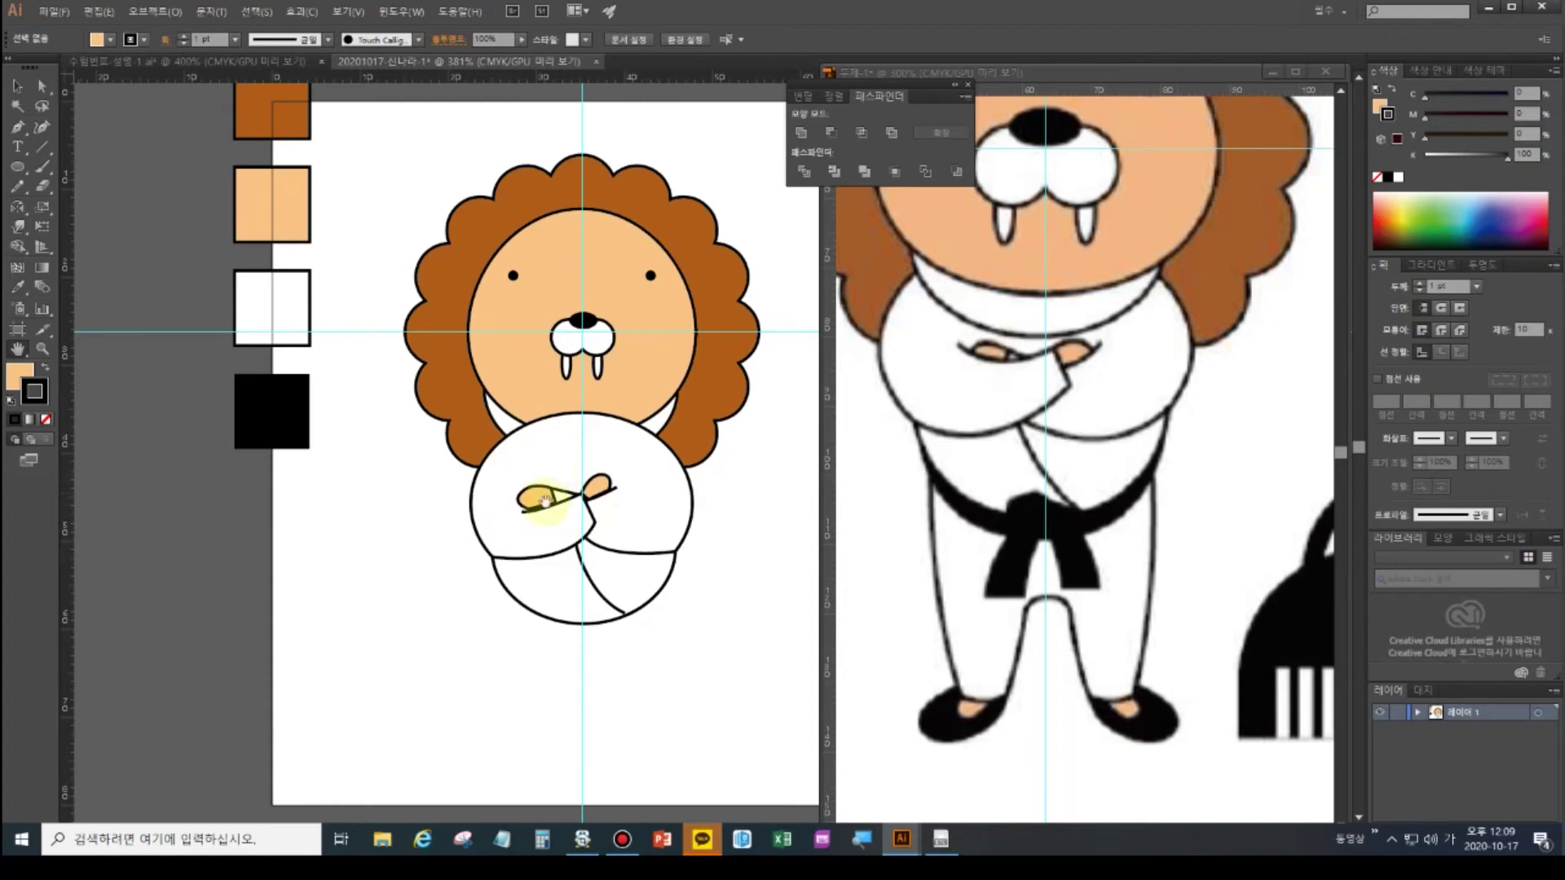
click(17, 85)
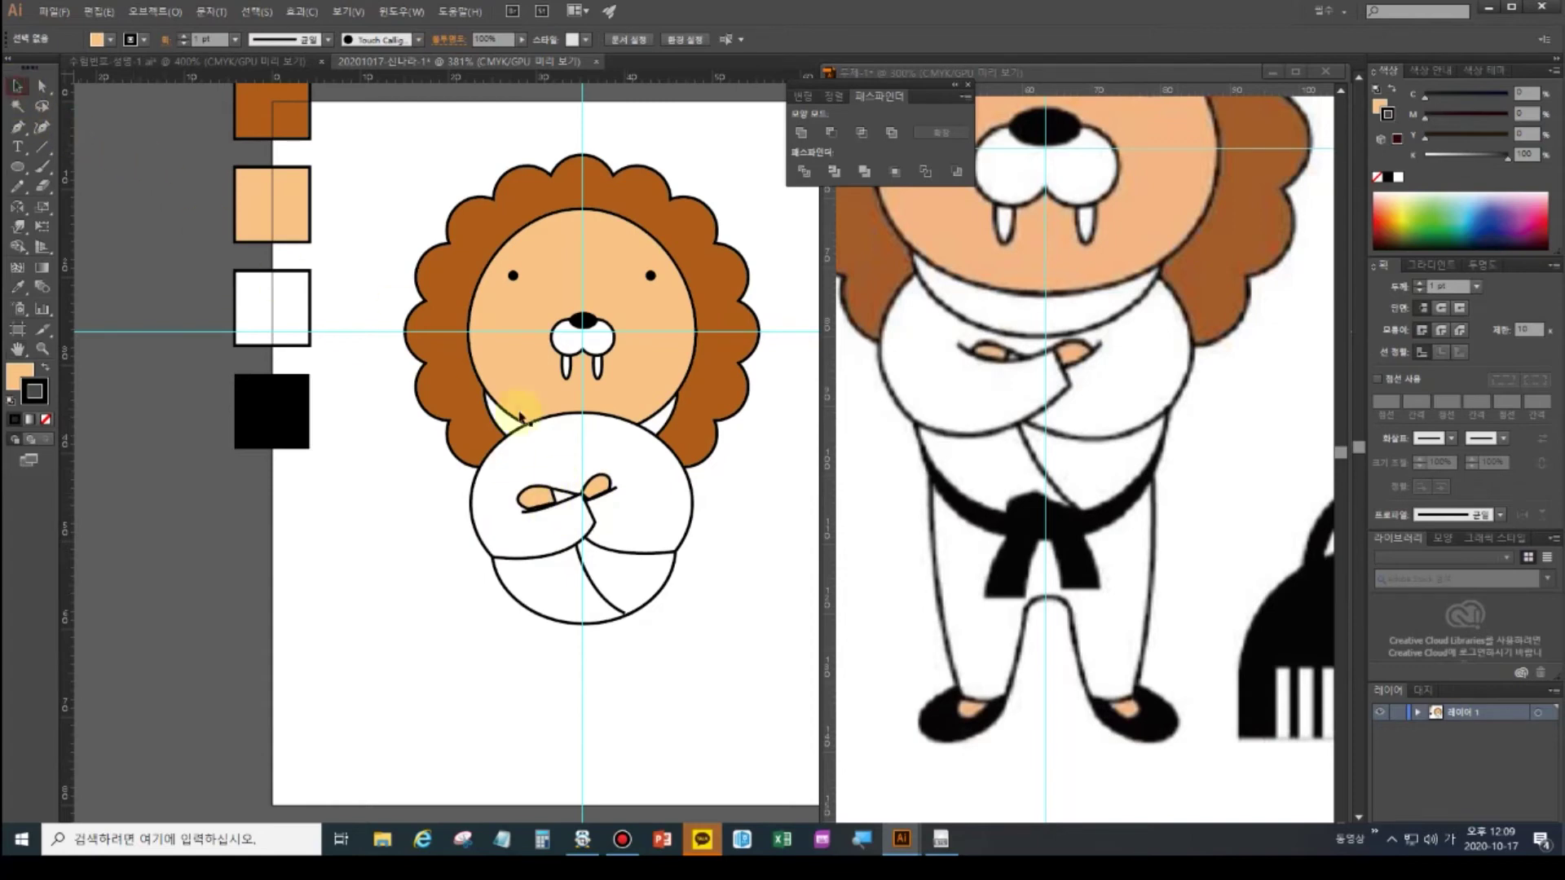
click(560, 444)
key(ctrl+shift+a)
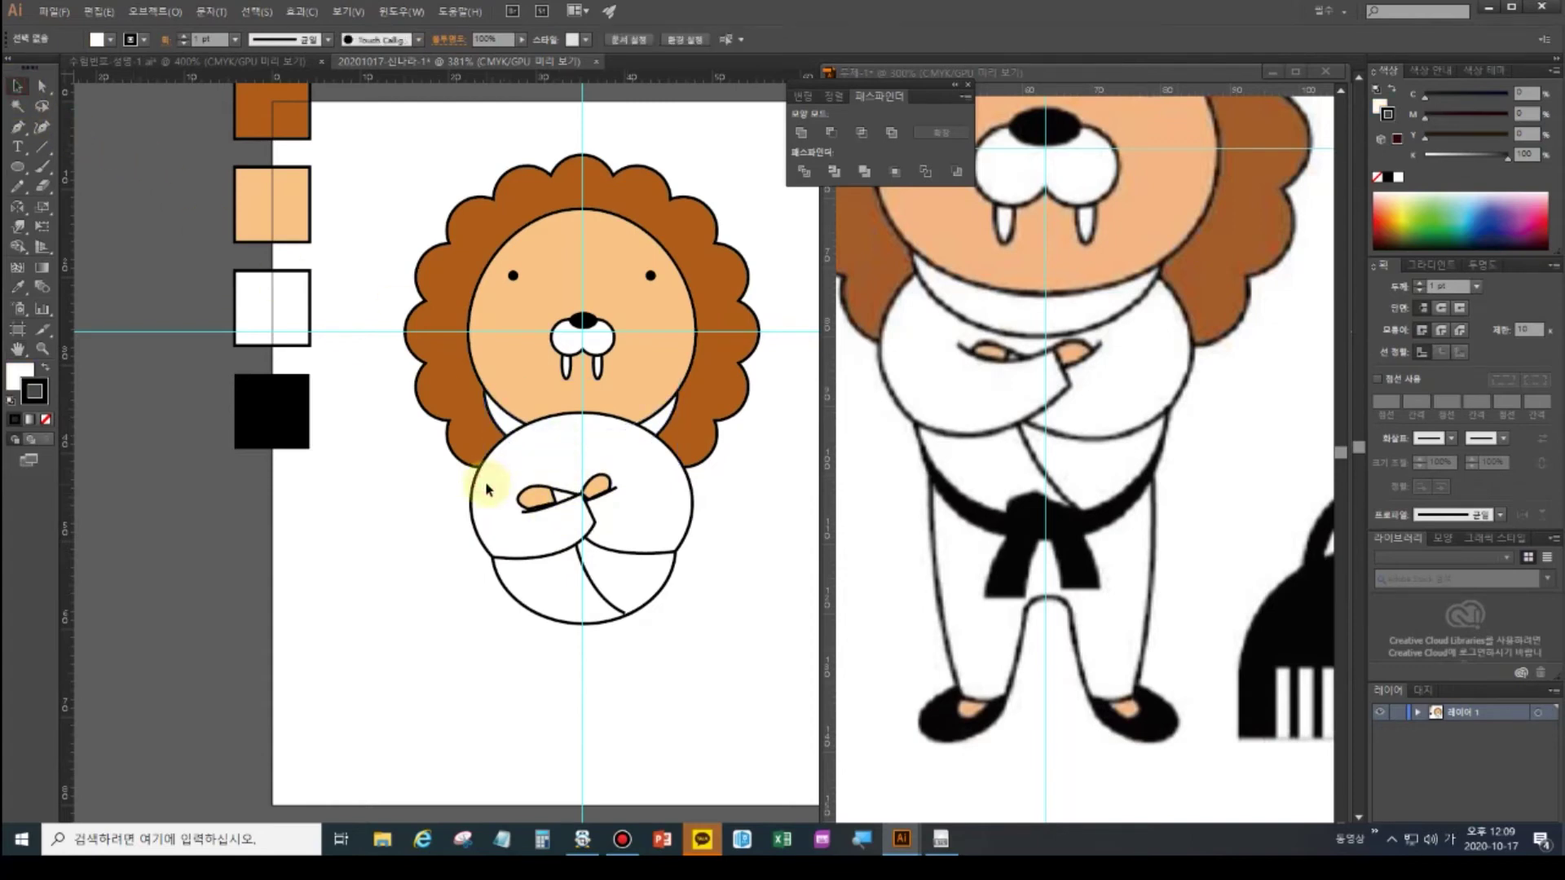
click(493, 489)
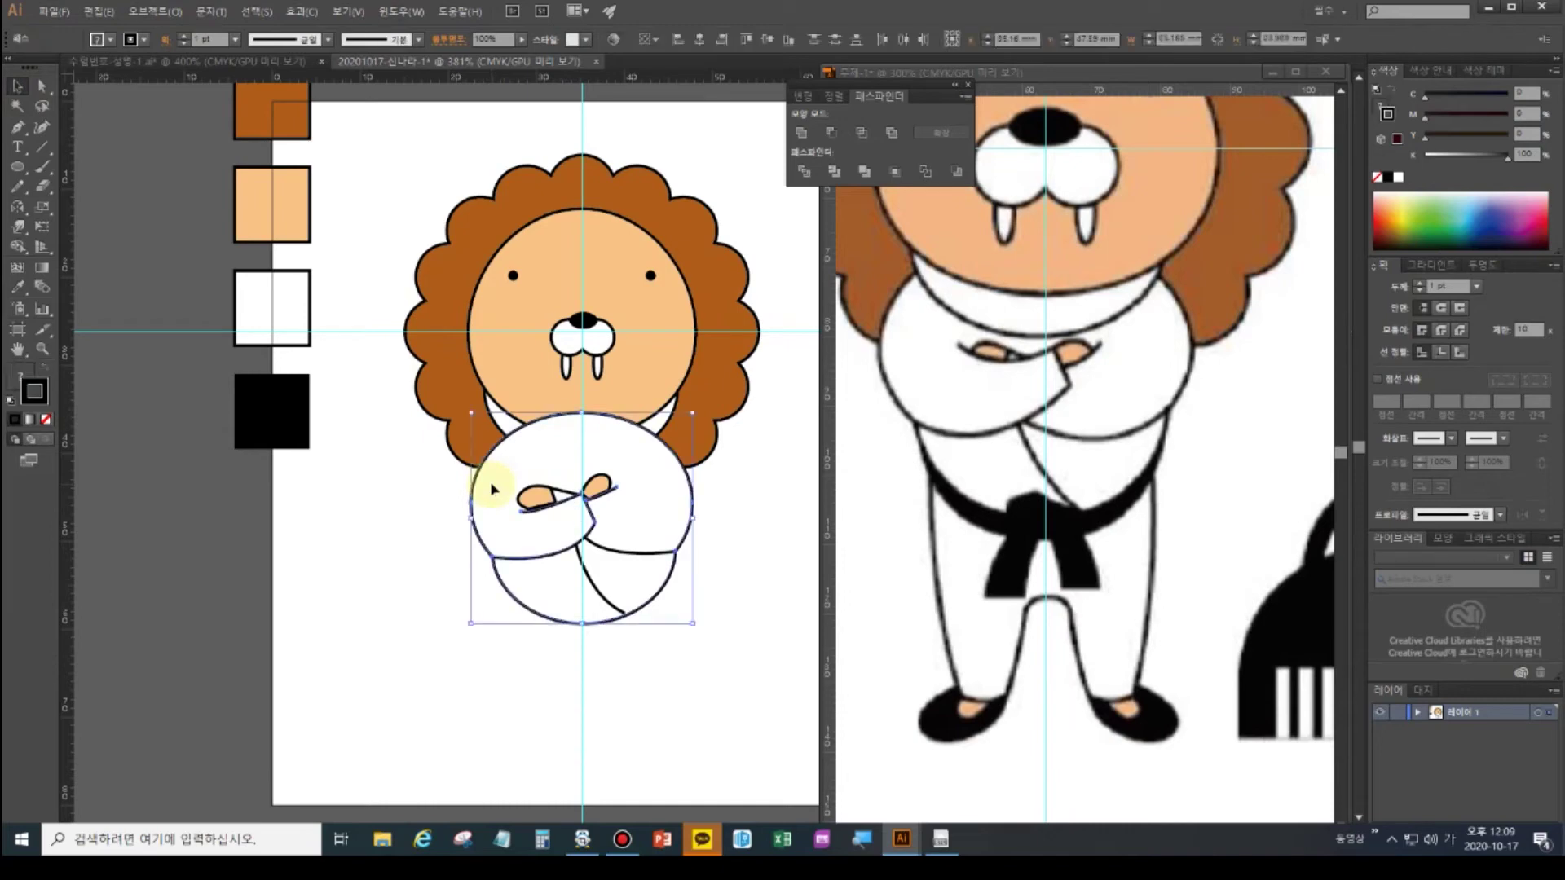
key(a)
click(492, 489)
key(v)
click(492, 489)
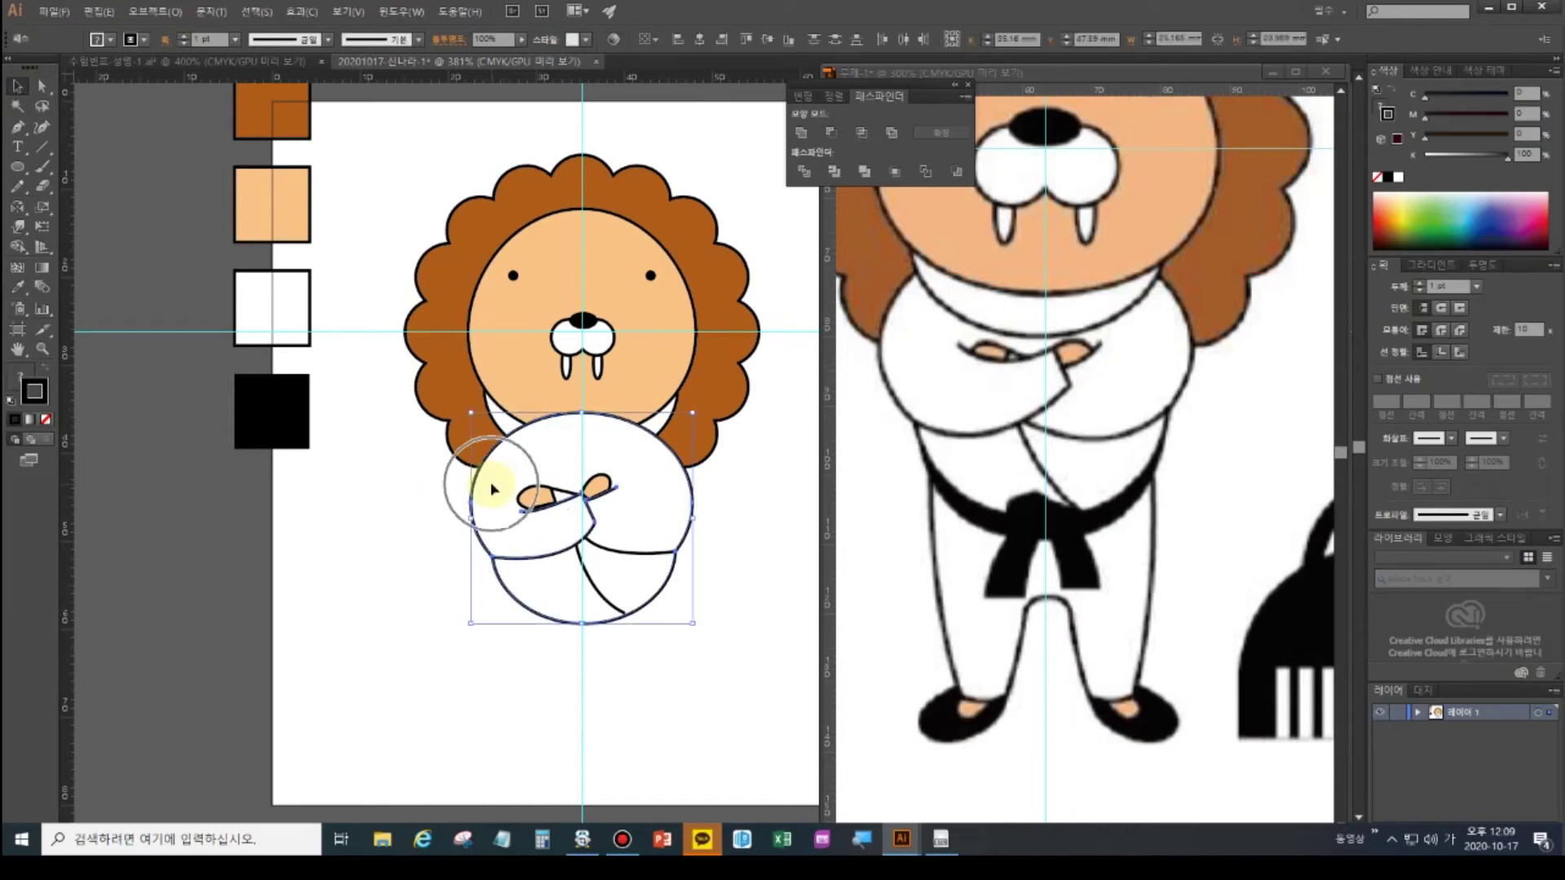
key(ctrl+z)
key(ctrl+z)
key(ctrl+z)
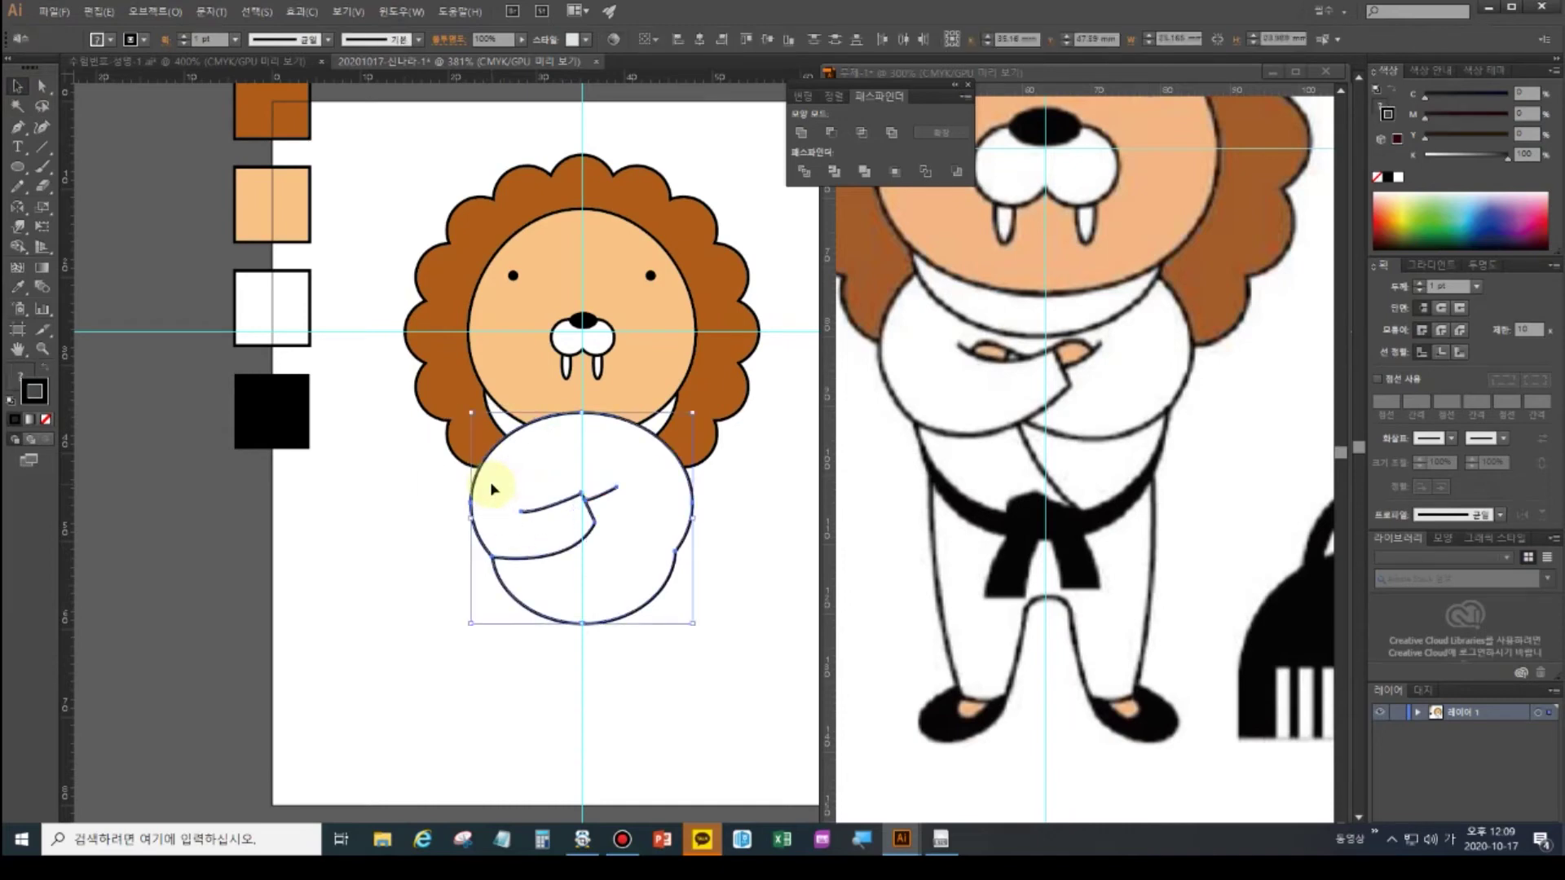
key(ctrl+shift+z)
key(ctrl+shift+z)
key(ctrl+shift+z)
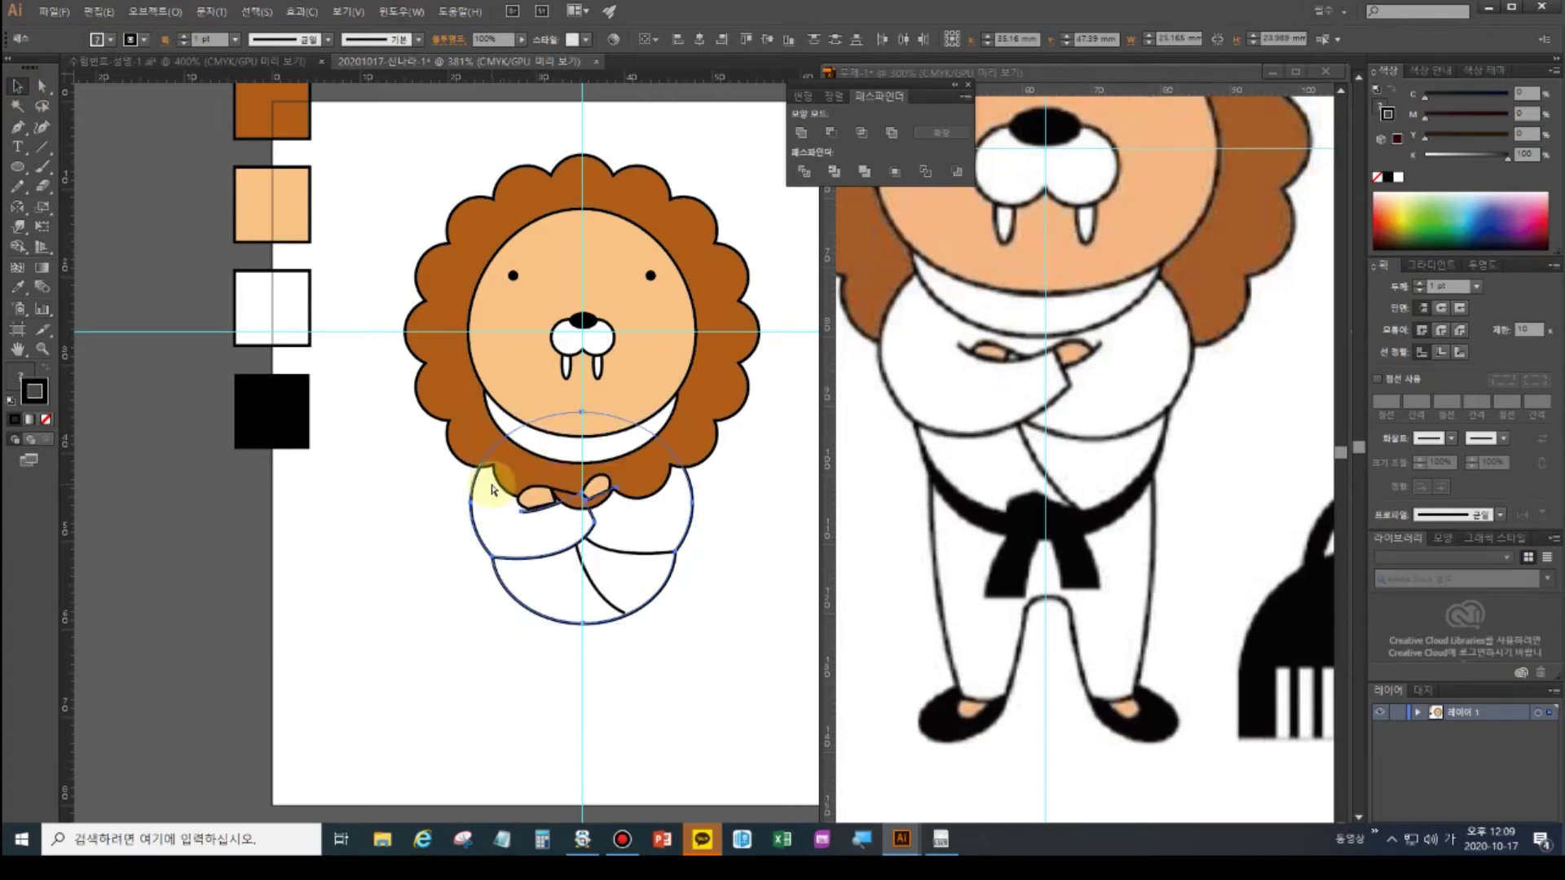
- Send the brown mane to the back so that it sits behind the white body
click(413, 446)
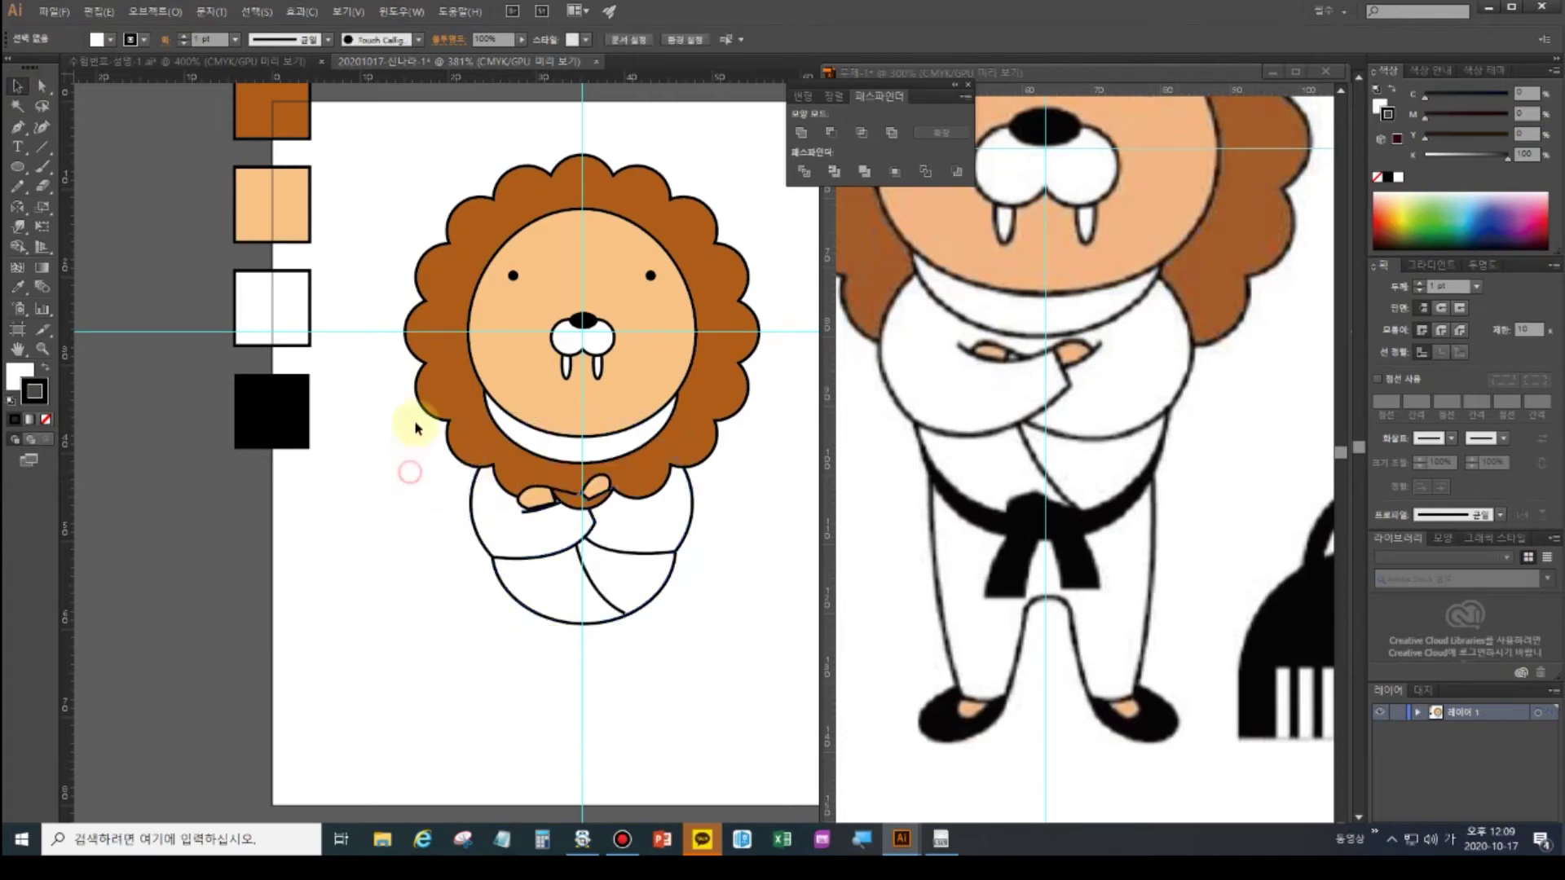
click(439, 358)
key(a)
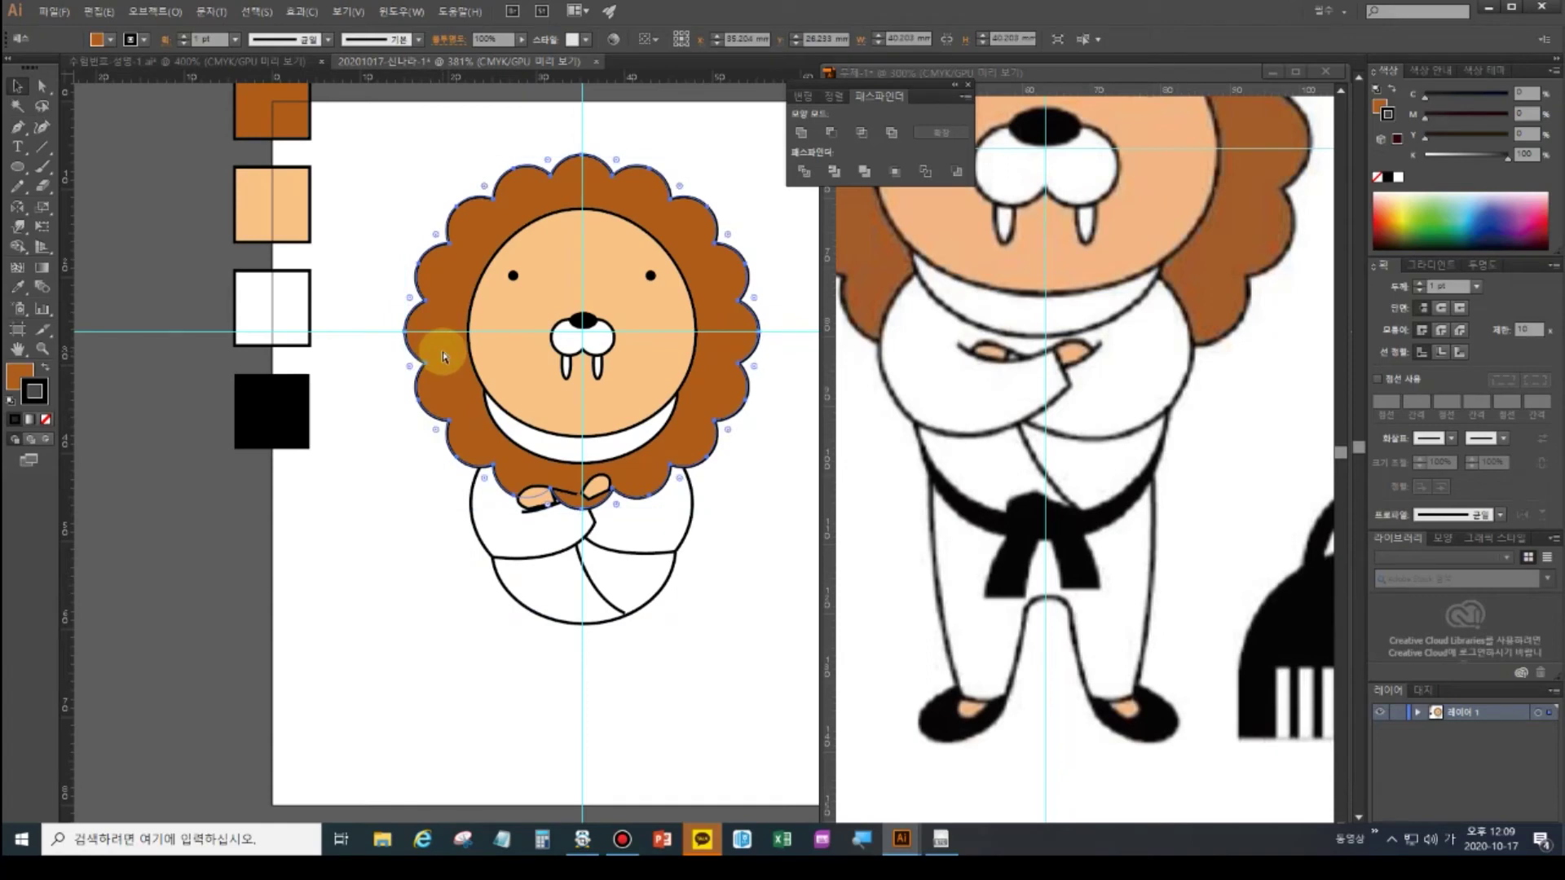
key(ctrl+shift+bracketleft)
key(v)
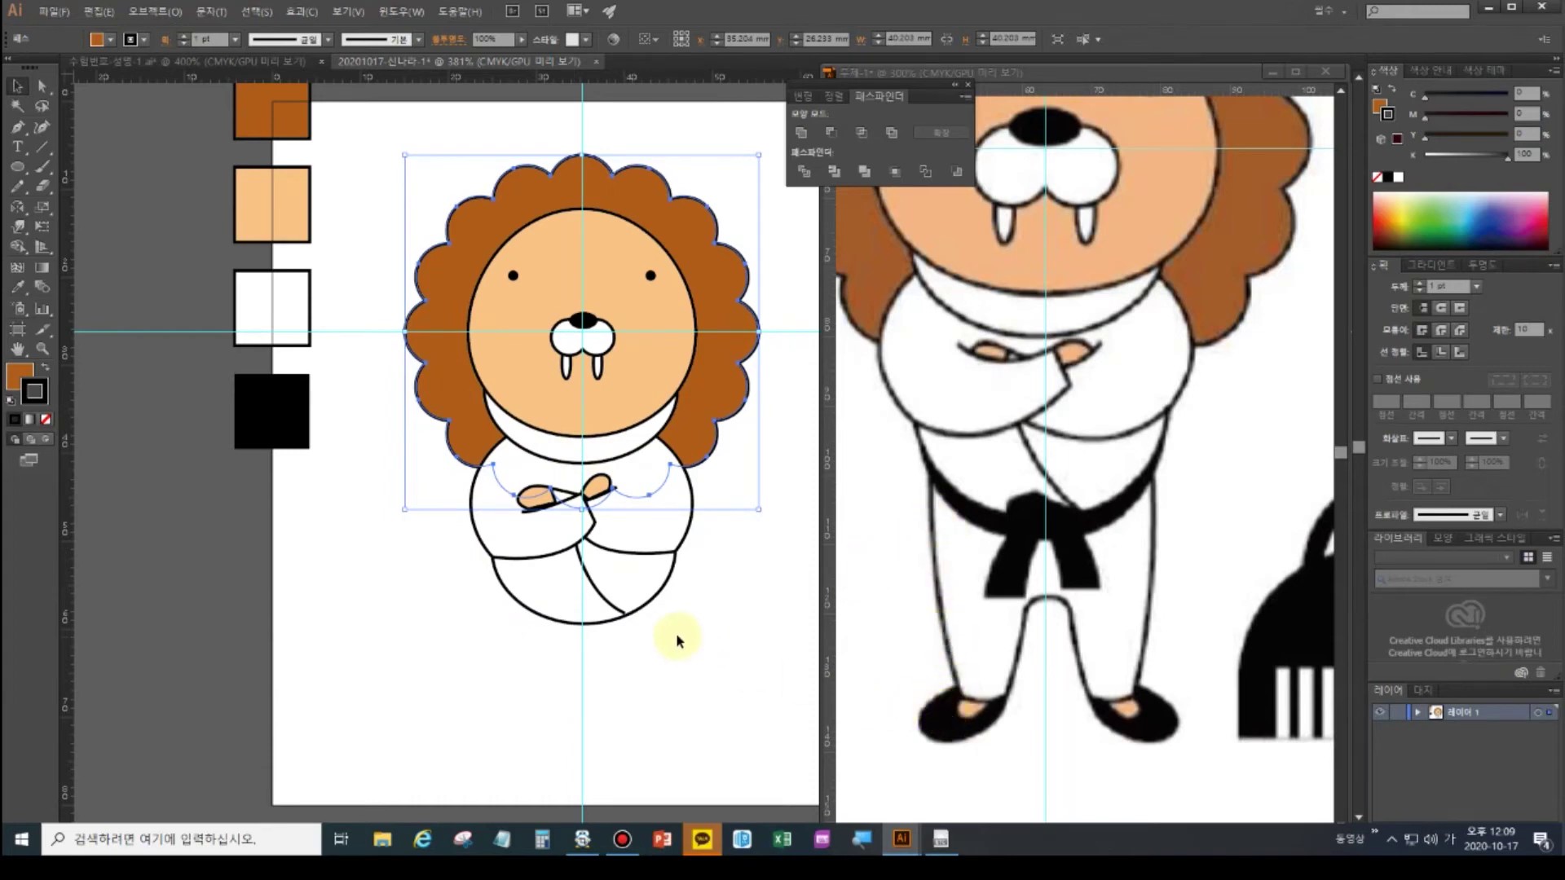
- Try a brown rounded rectangle about 11.7 by 19 mm over the body's lower edge as the left leg
key(h)
drag(716, 611, 717, 550)
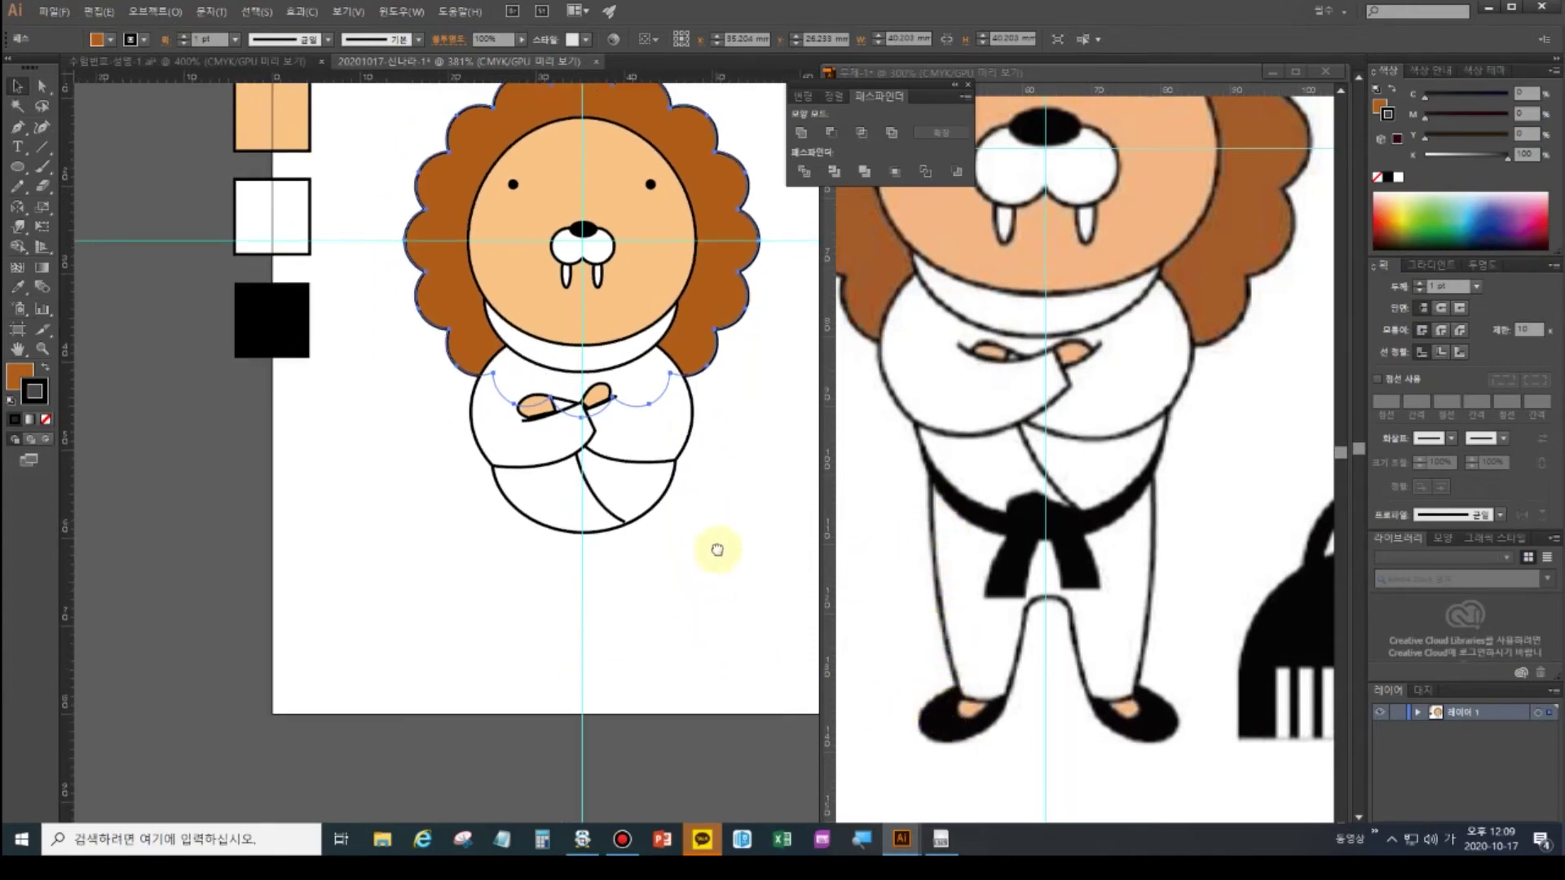
key(v)
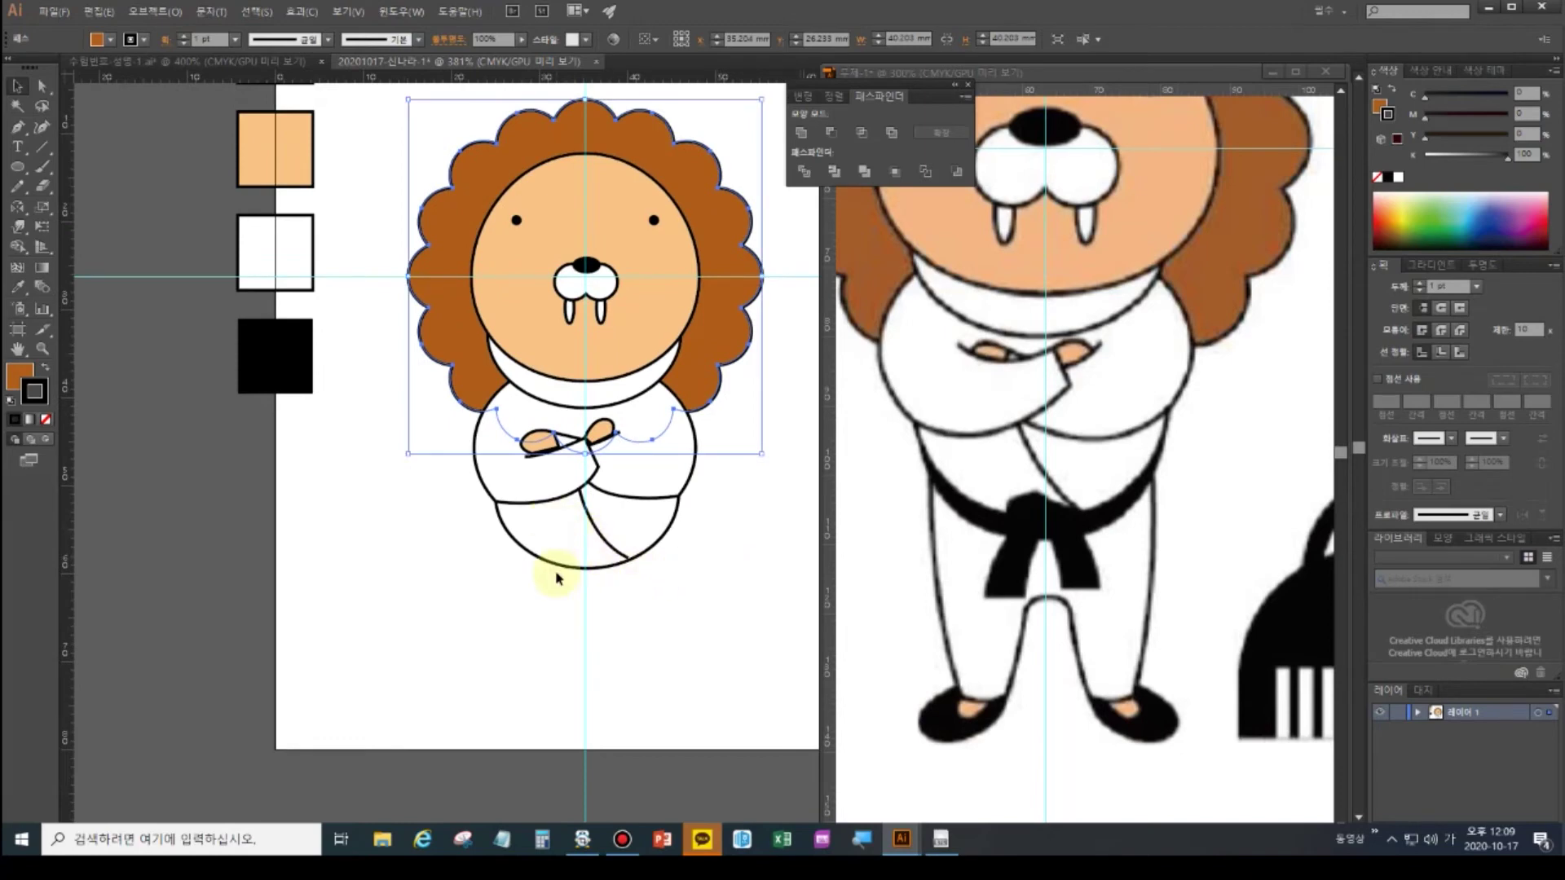
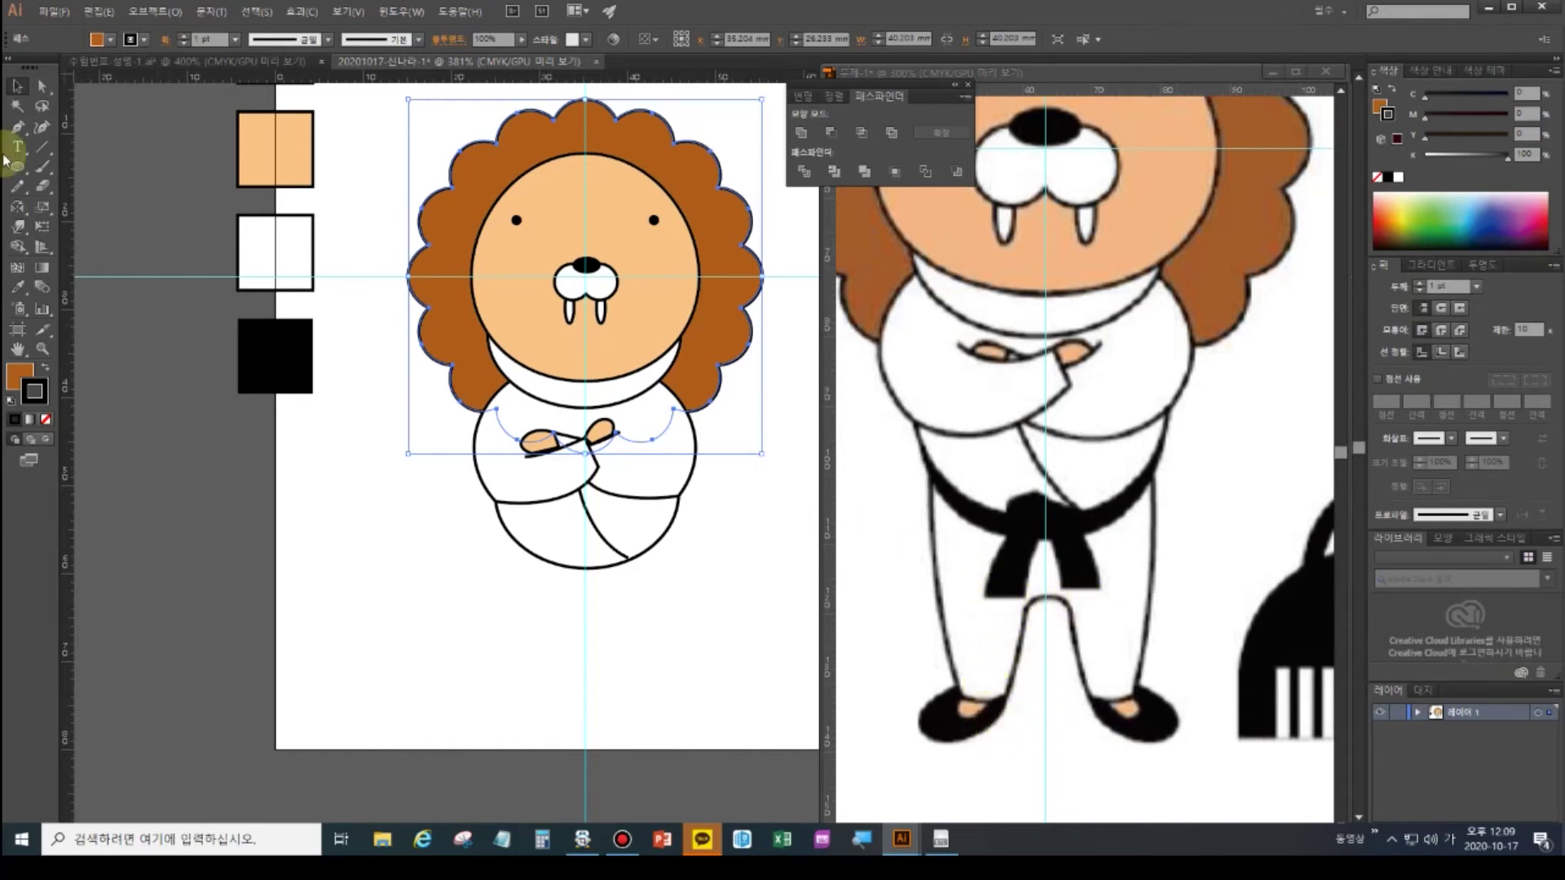
drag(17, 165, 63, 191)
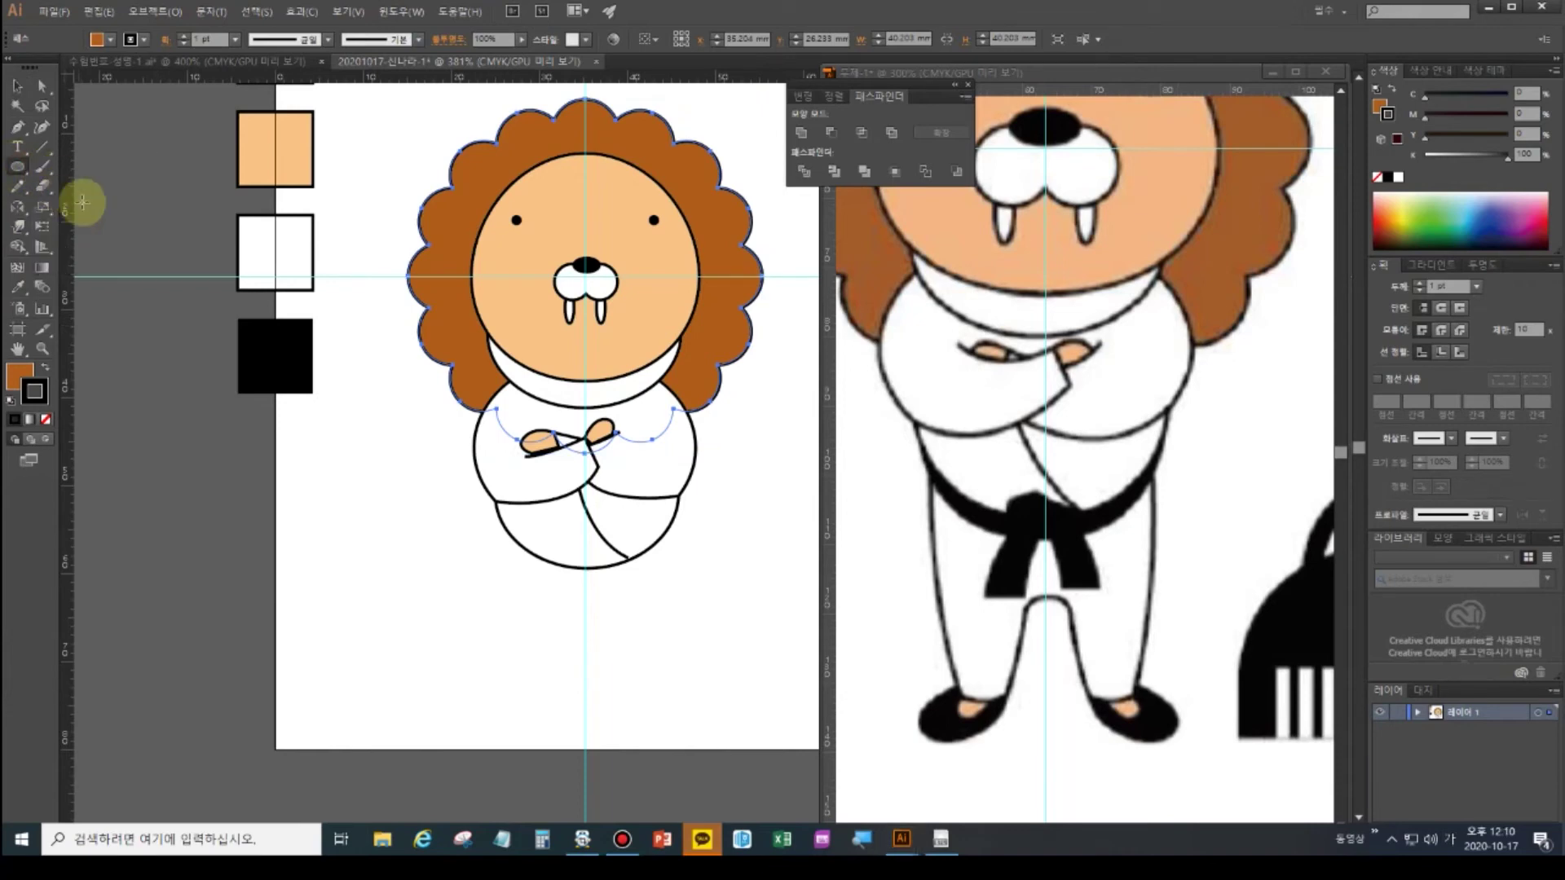
ctrl+click(447, 601)
click(17, 85)
drag(614, 234, 751, 570)
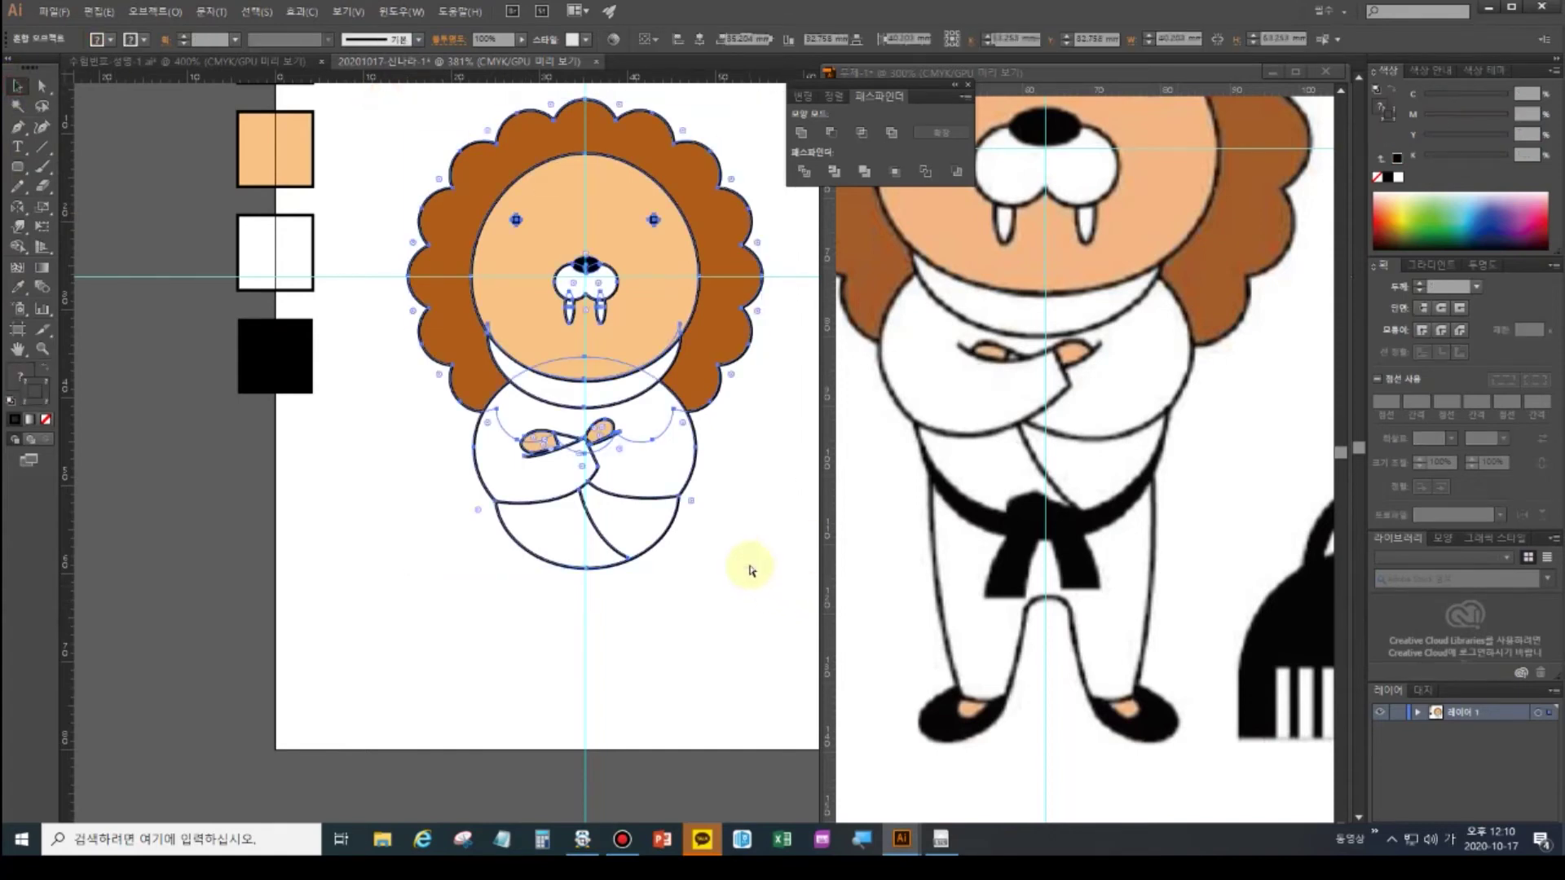
click(751, 570)
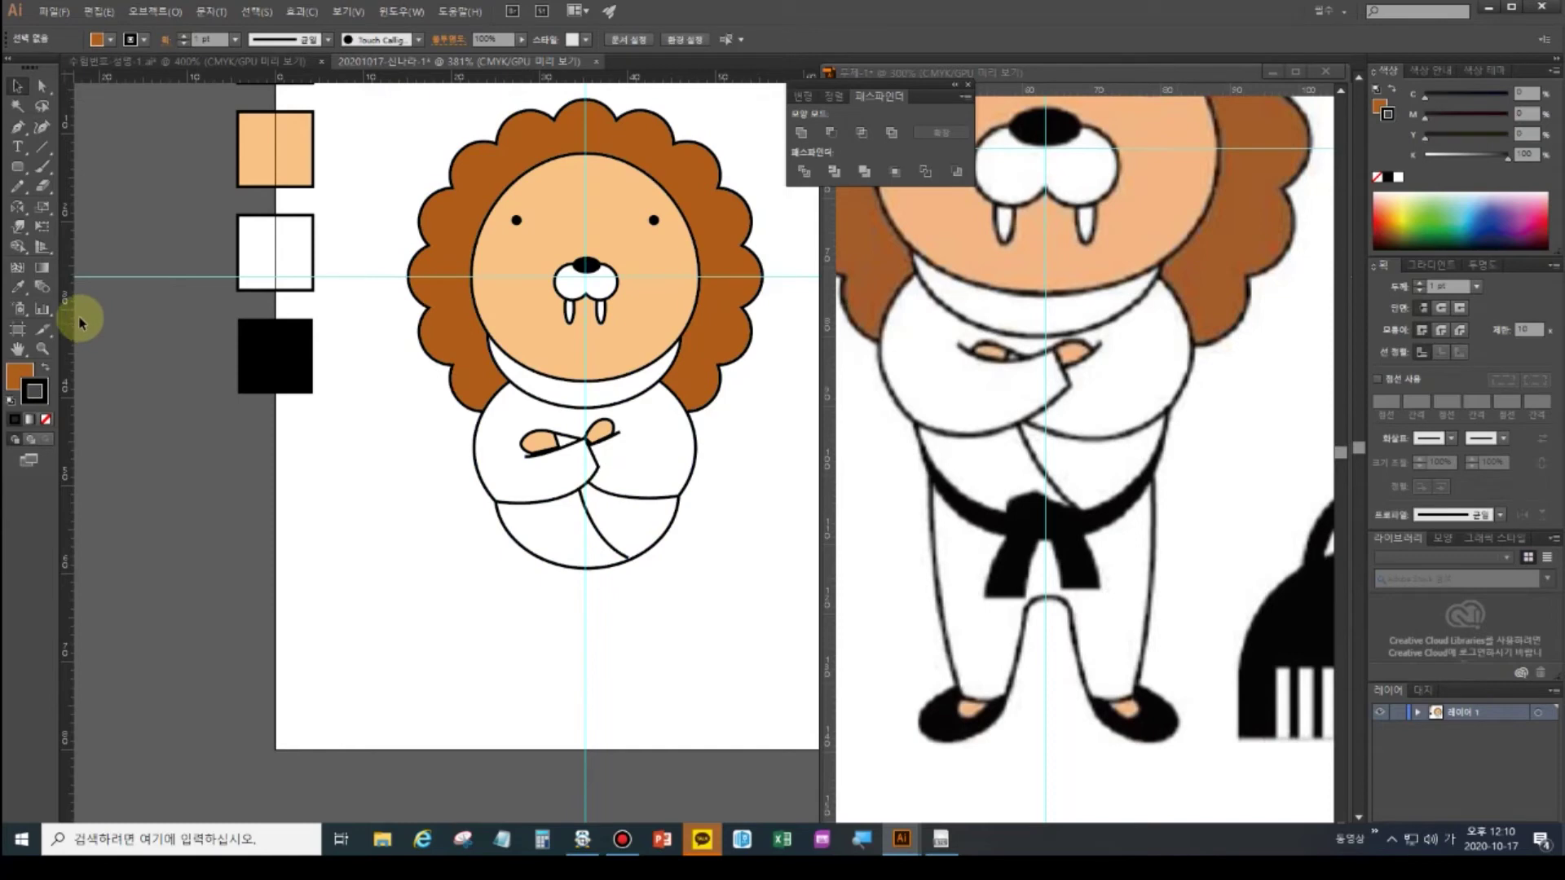
click(17, 166)
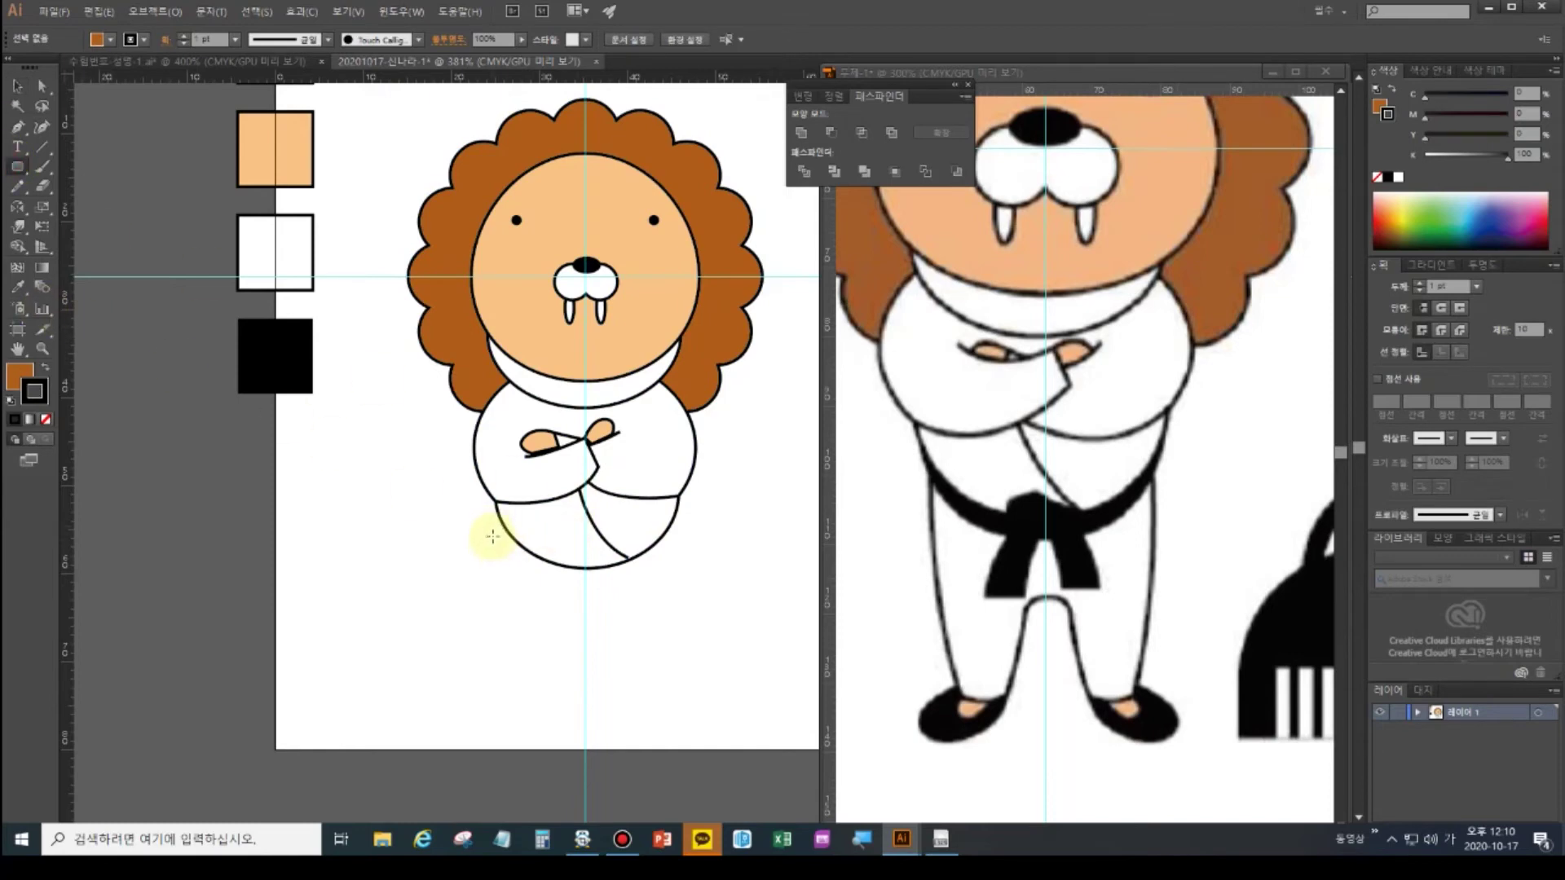
mouse_move(496, 527)
mouse_down()
mouse_move(612, 706)
mouse_move(601, 694)
mouse_up()
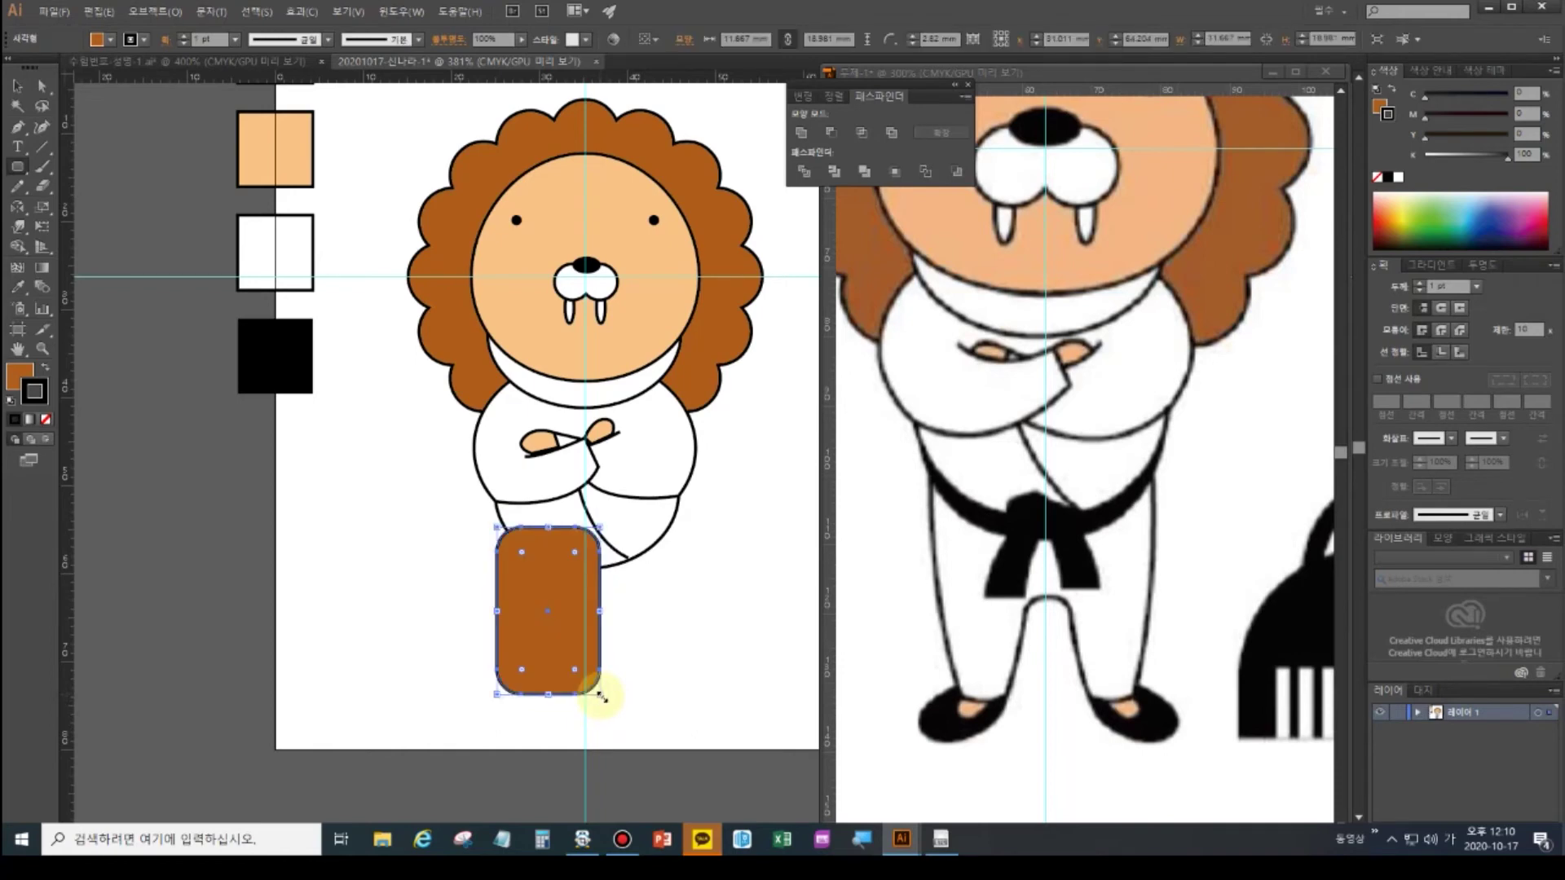
- Delete the rounded rectangle drawn for the left leg
click(42, 85)
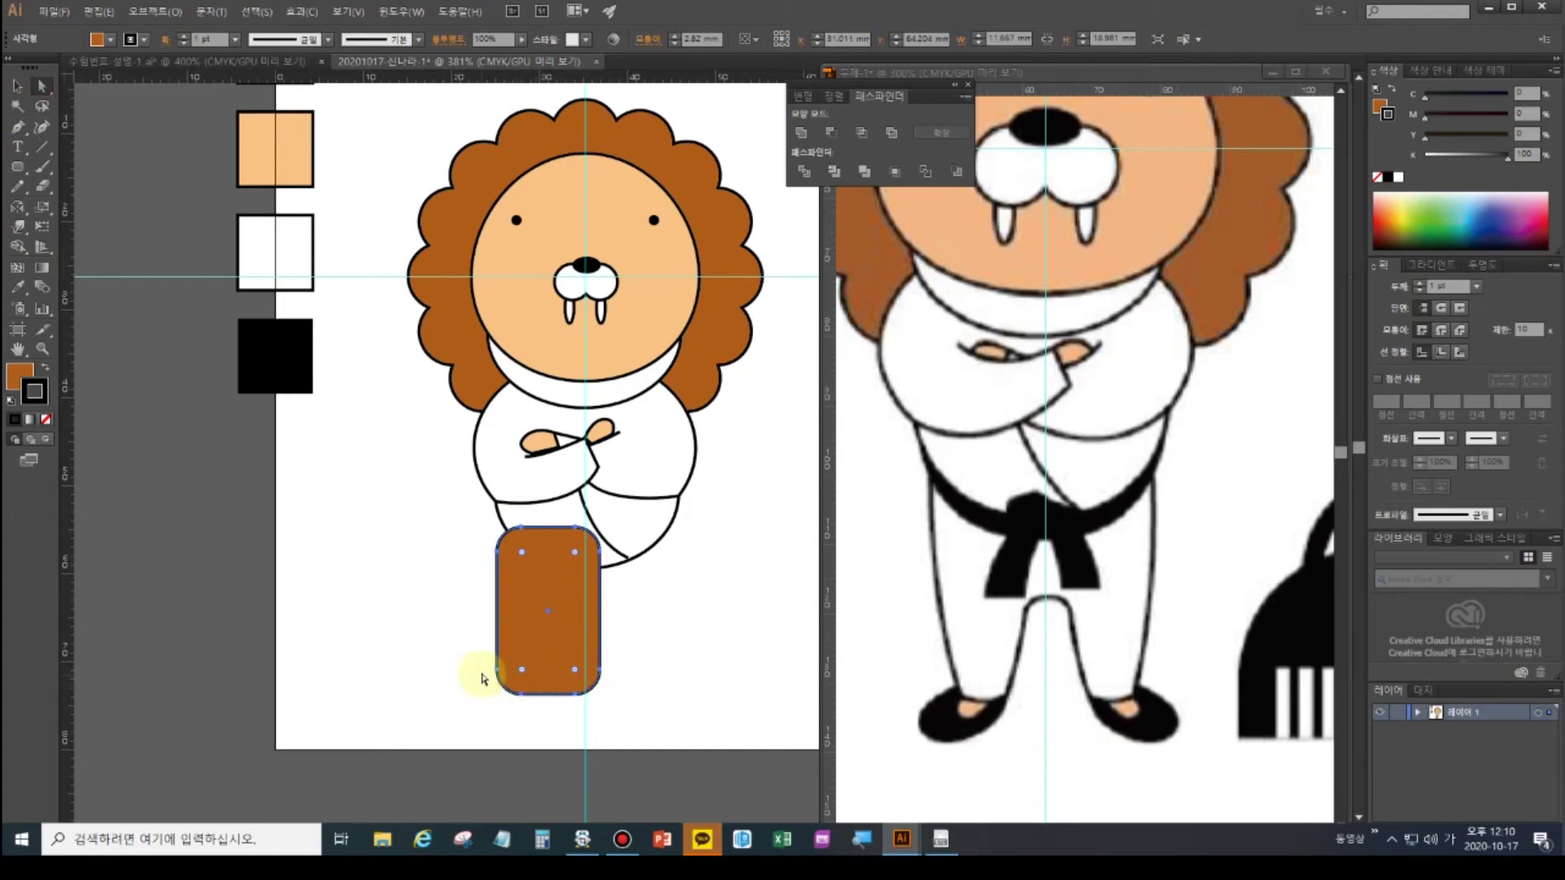
click(527, 635)
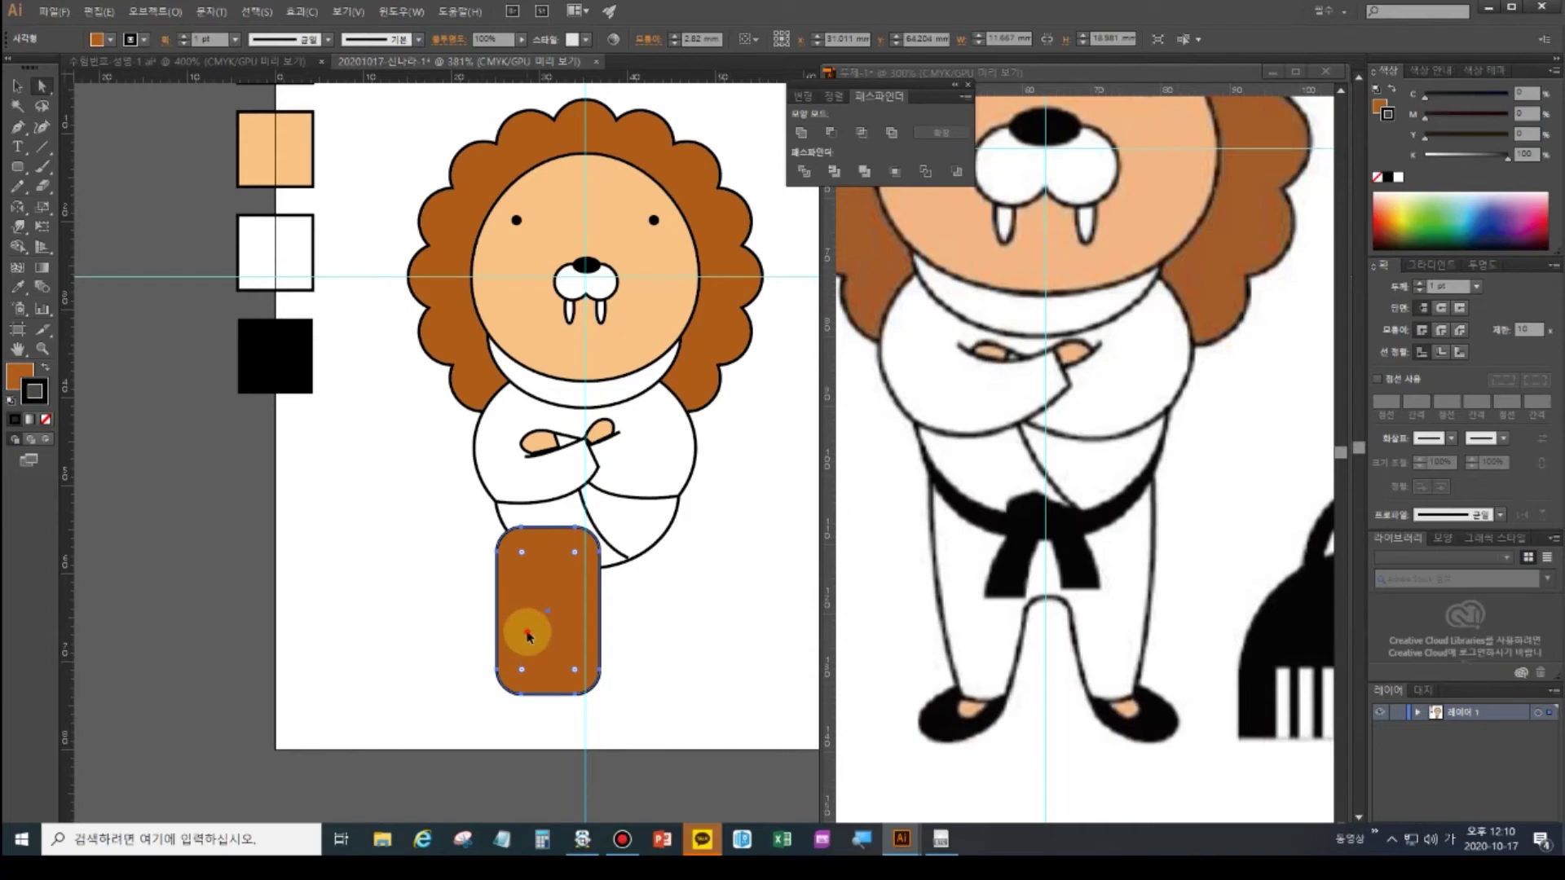
key(Delete)
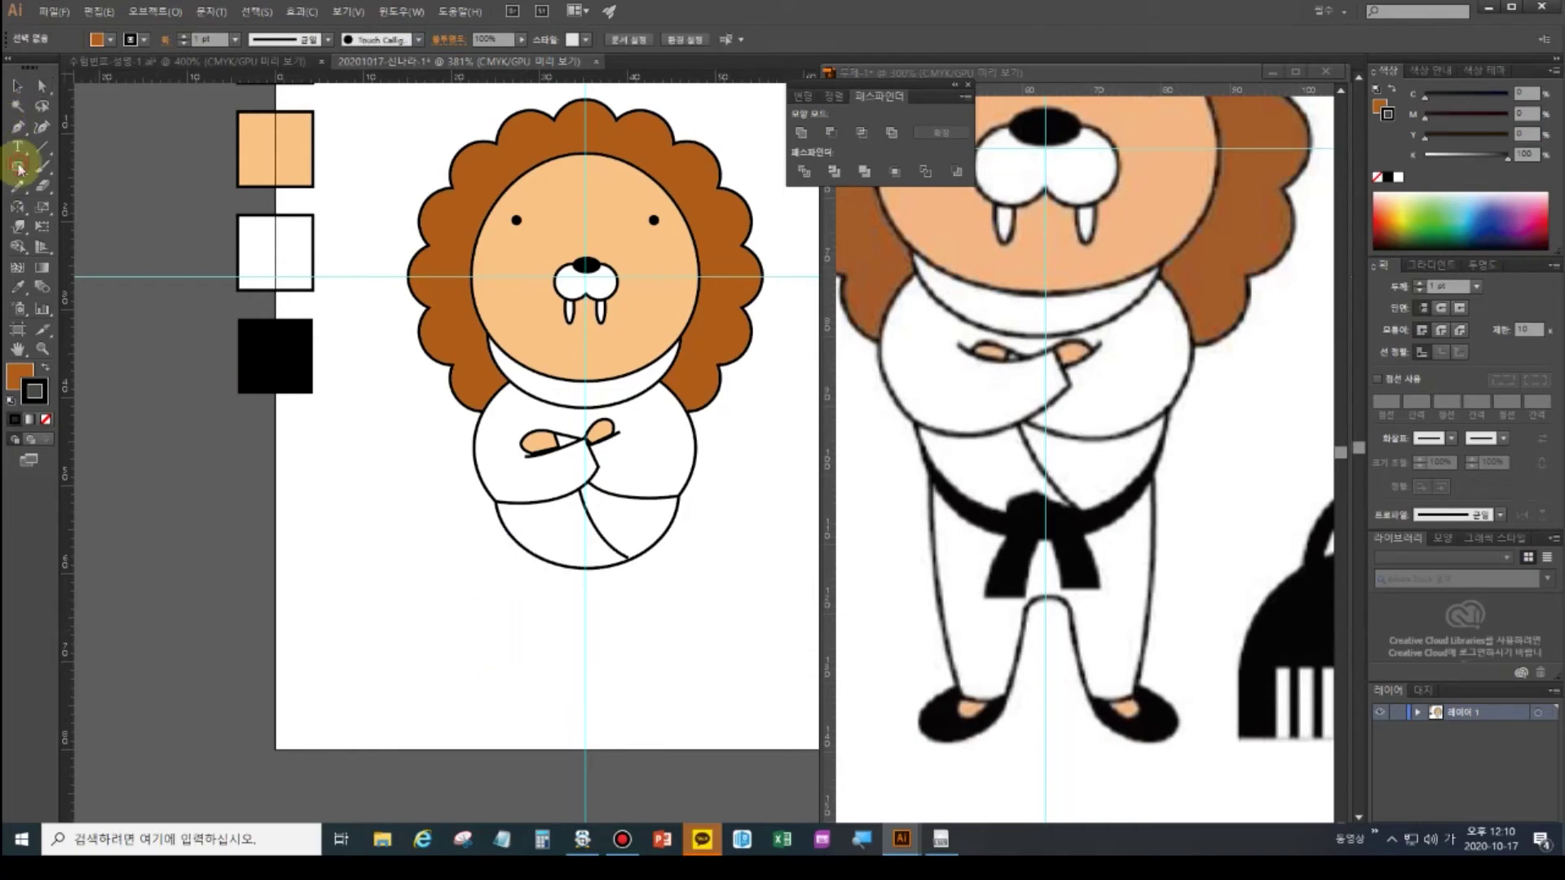
- Draw a plain rectangle about 10.8 by 17.8 mm below the body and narrow its lower end symmetrically with the Scale tool
drag(17, 166, 82, 166)
drag(486, 579, 581, 735)
click(42, 86)
drag(452, 717, 581, 737)
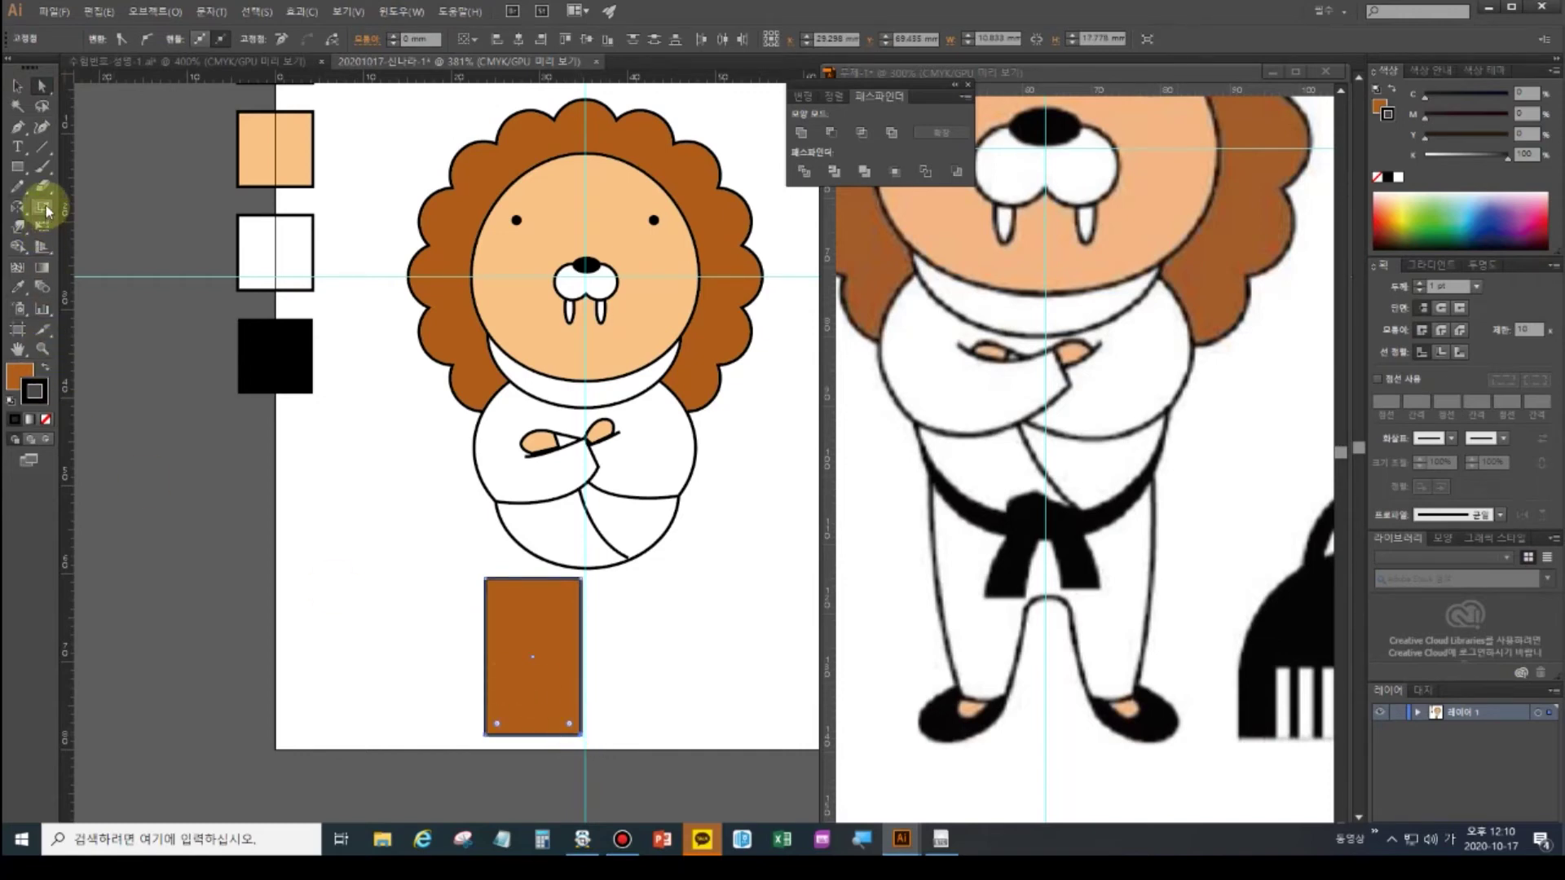
click(45, 209)
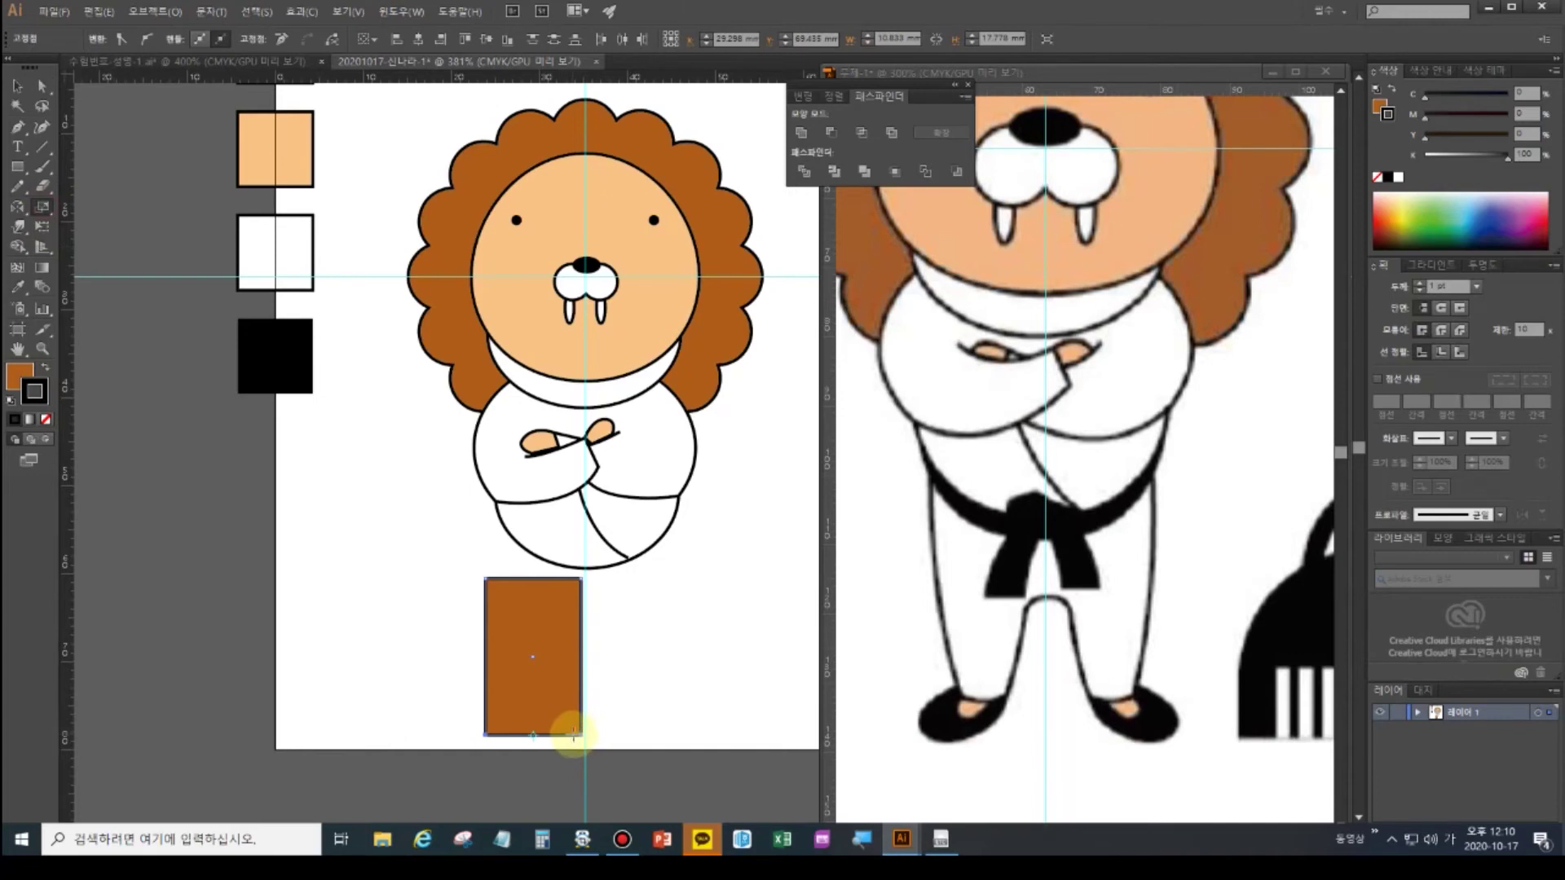
drag(579, 735, 568, 739)
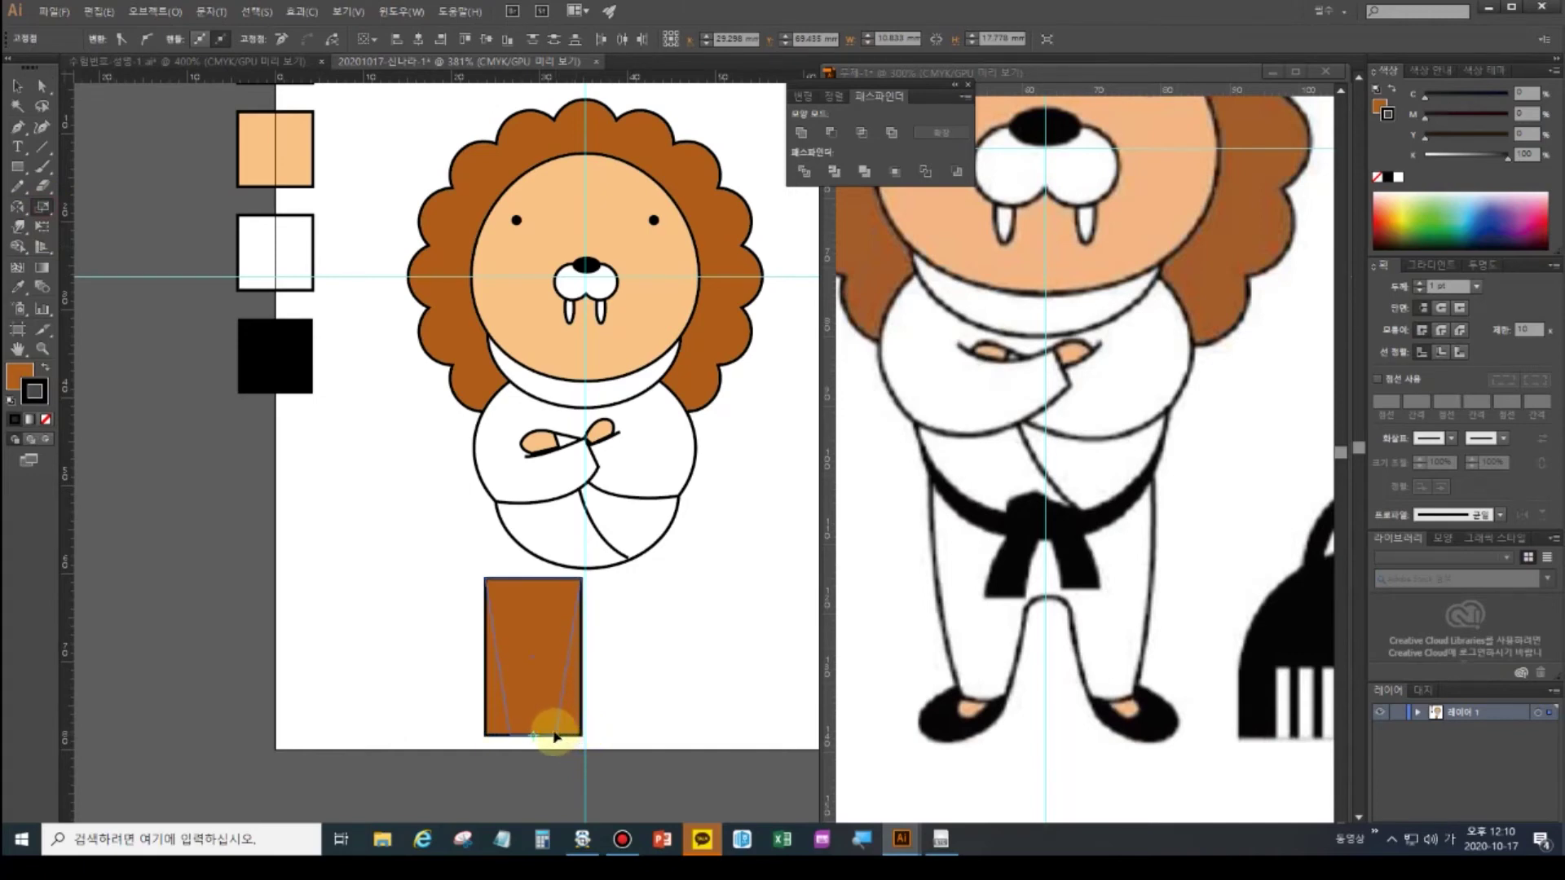
drag(556, 737, 555, 738)
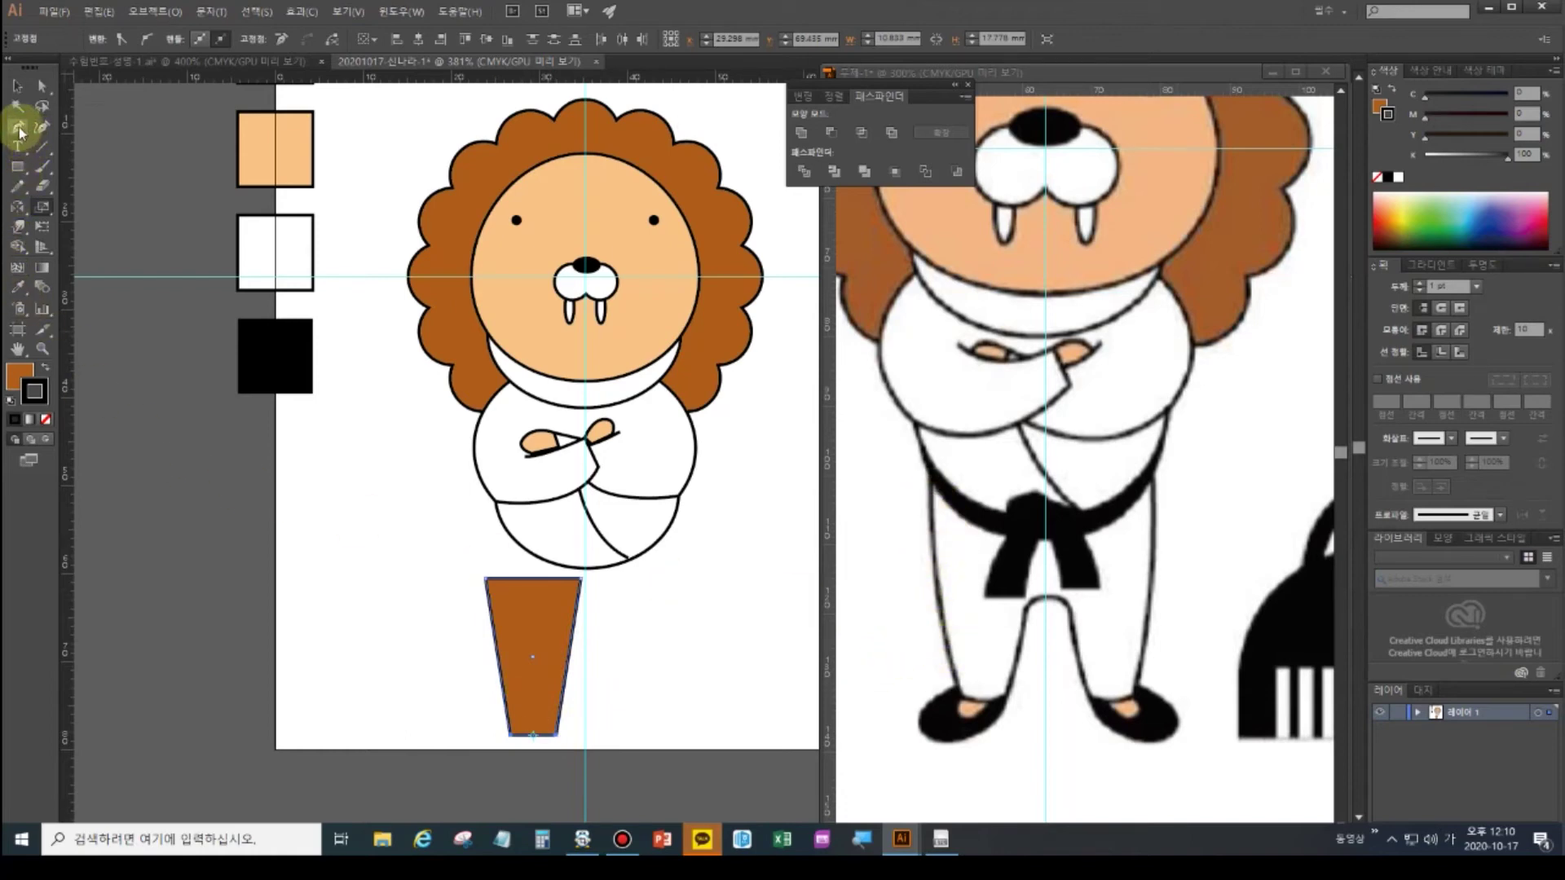
- Add an anchor point midway along the tapered leg's left edge and bend the edge slightly outward there
drag(18, 128, 82, 148)
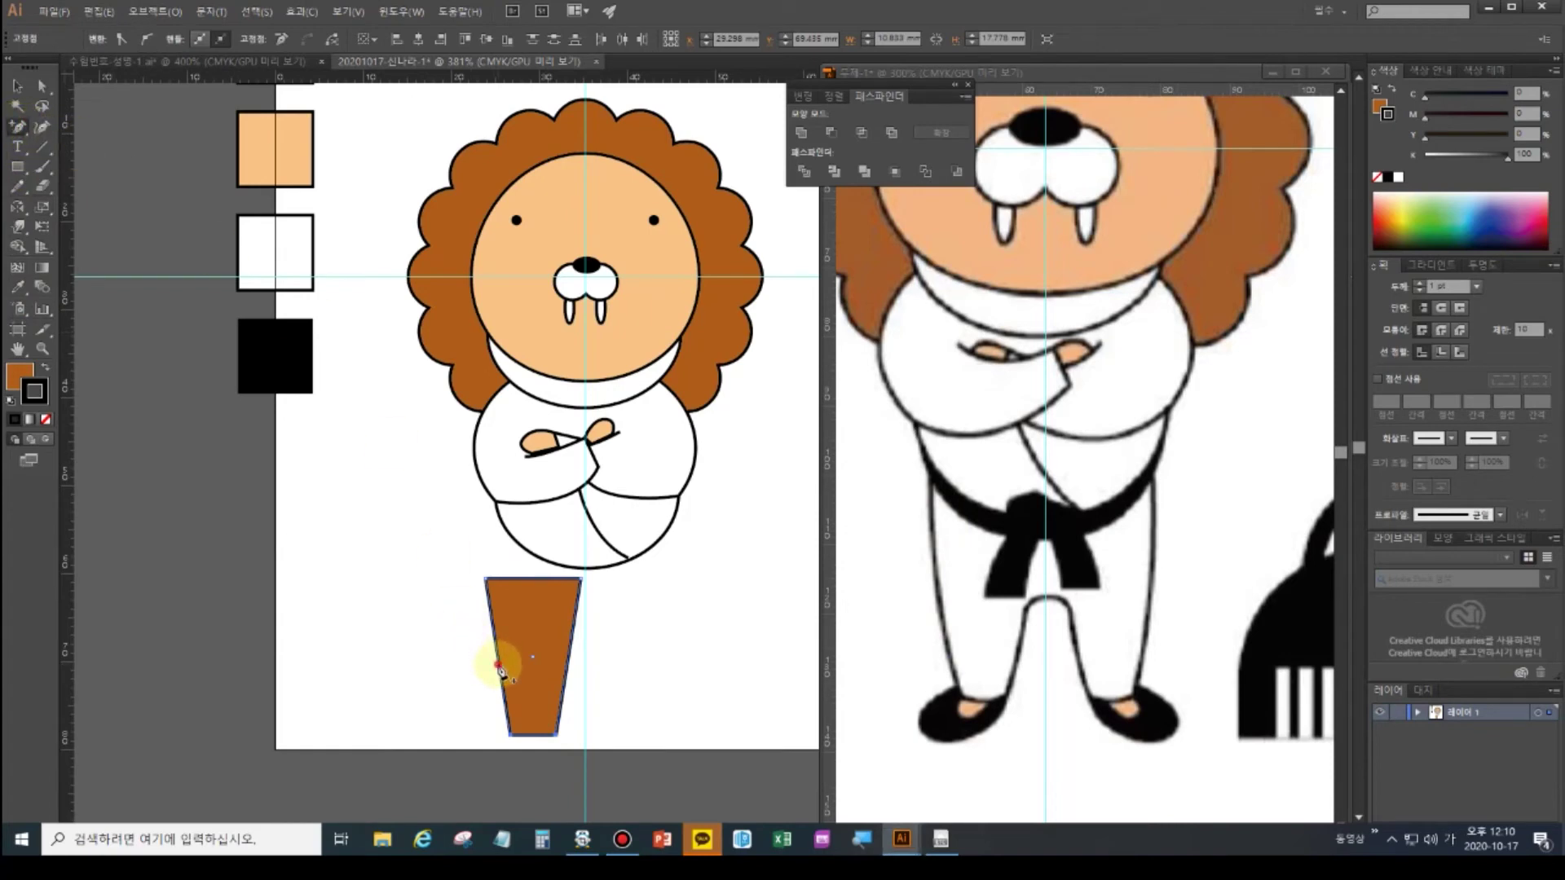
click(500, 657)
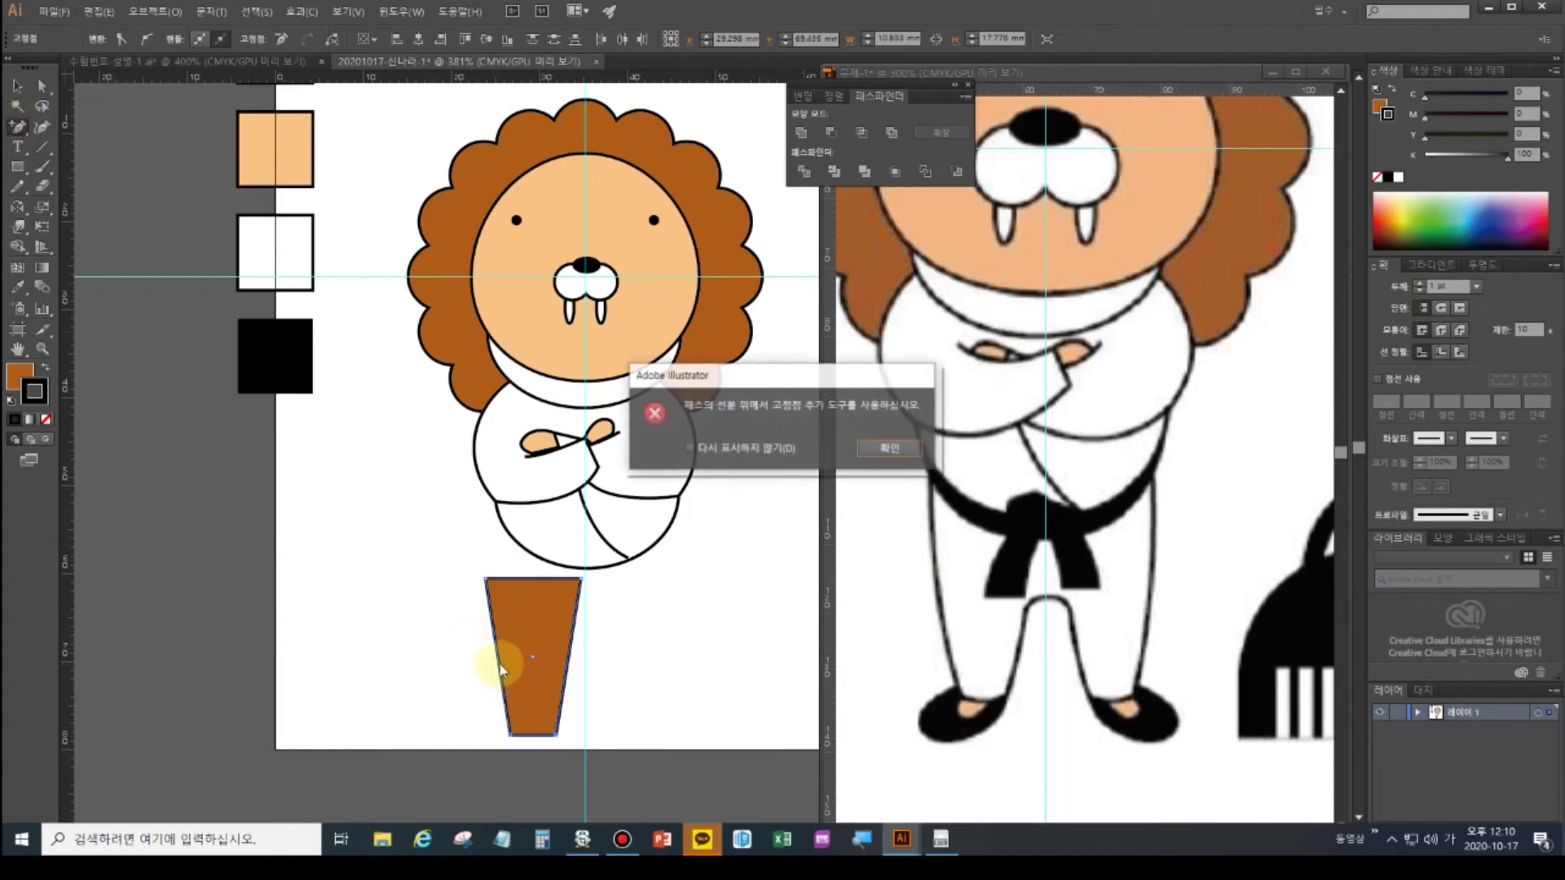
click(884, 447)
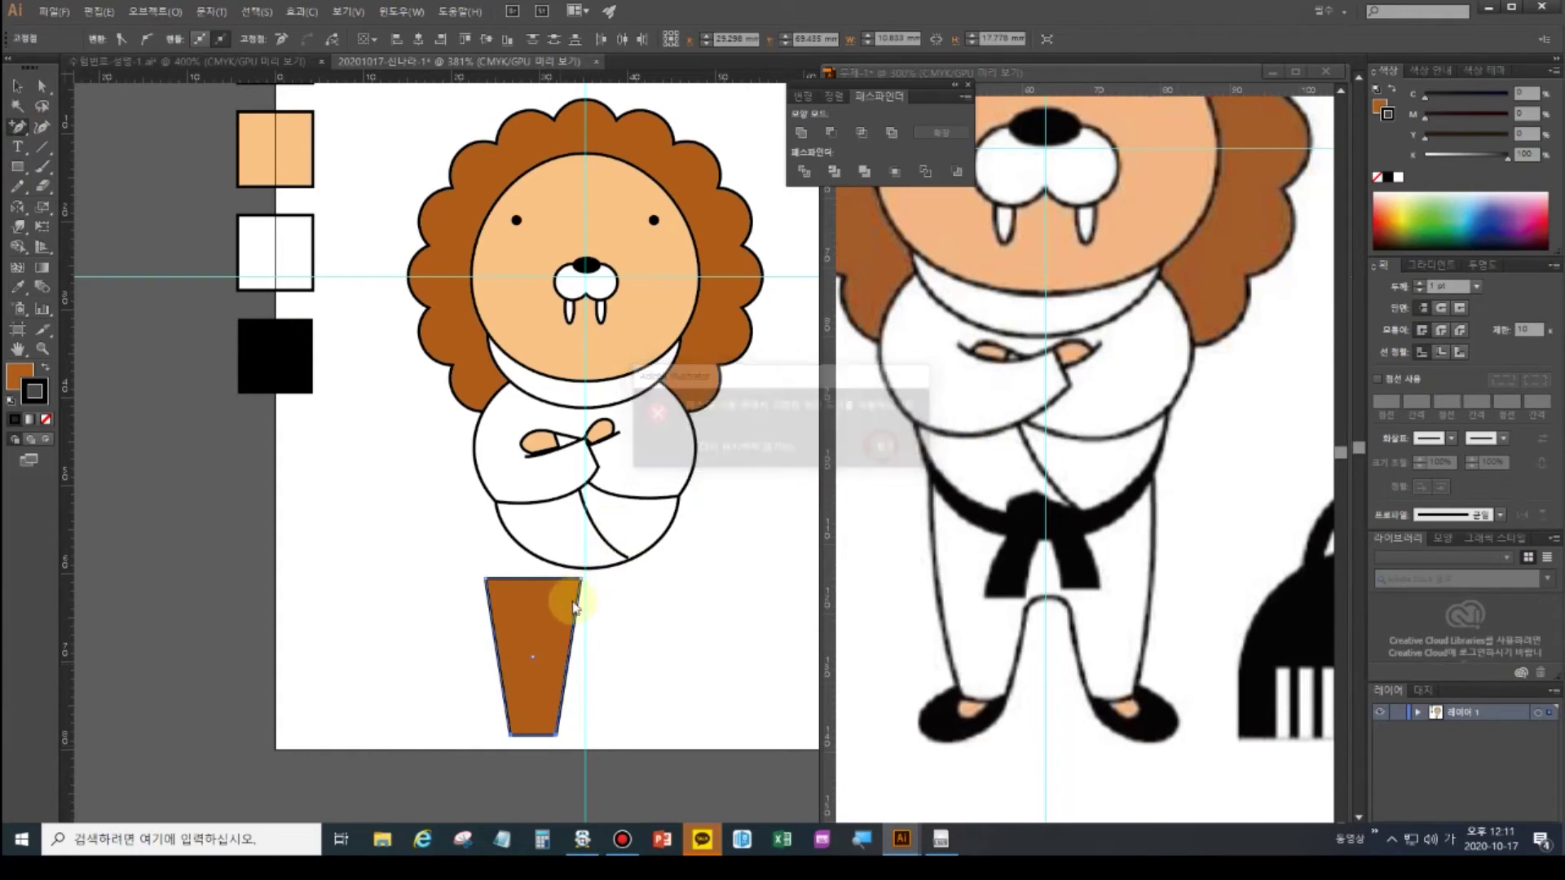
click(502, 667)
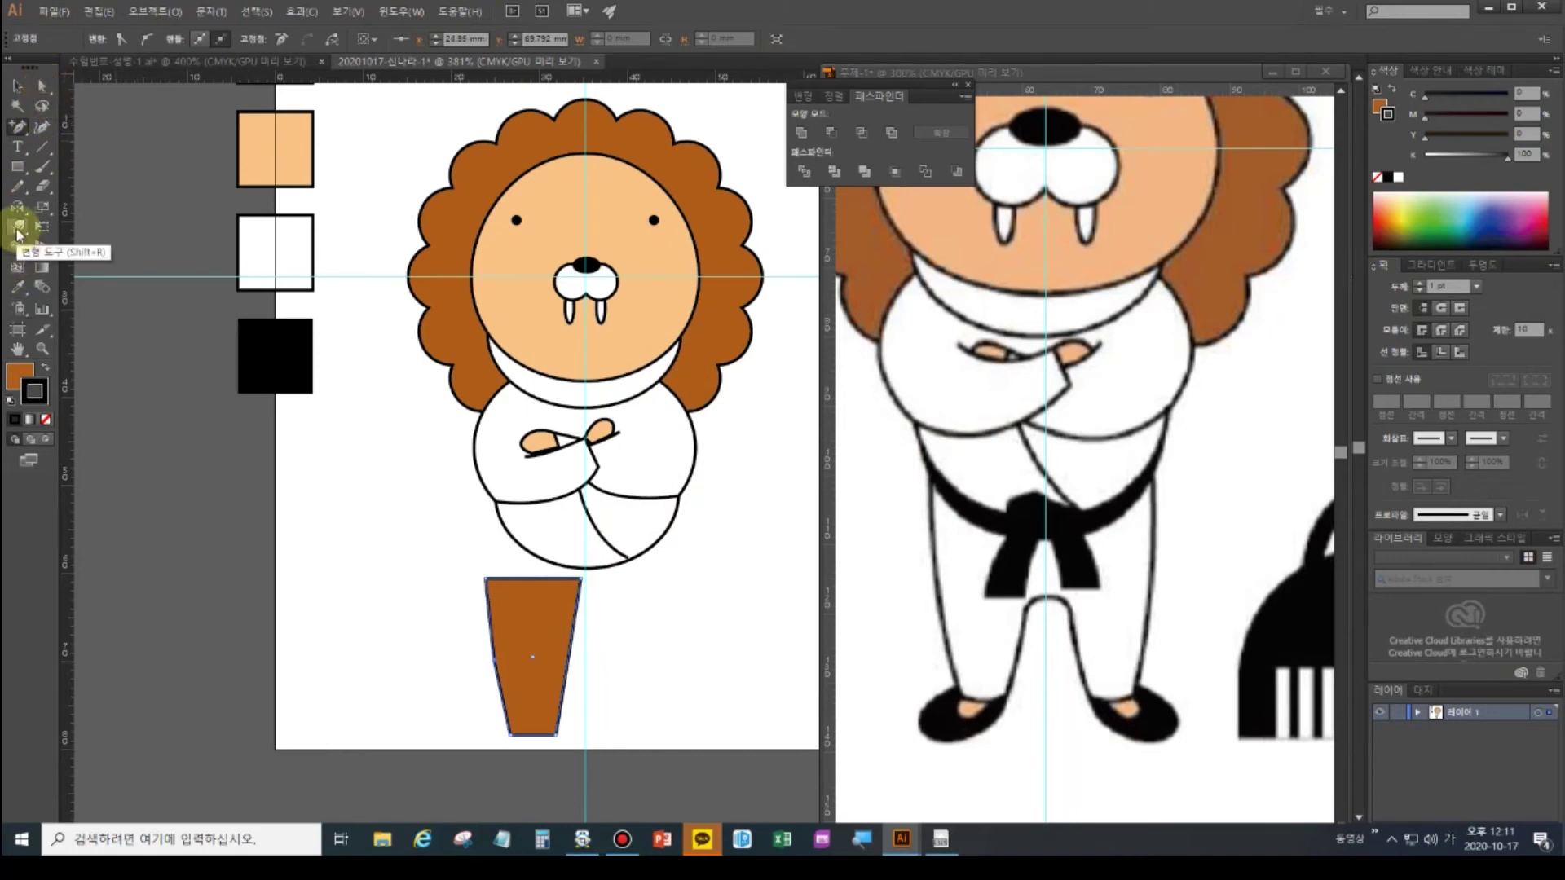
- Choose the Warp tool and set its brush width to 5 mm
click(17, 229)
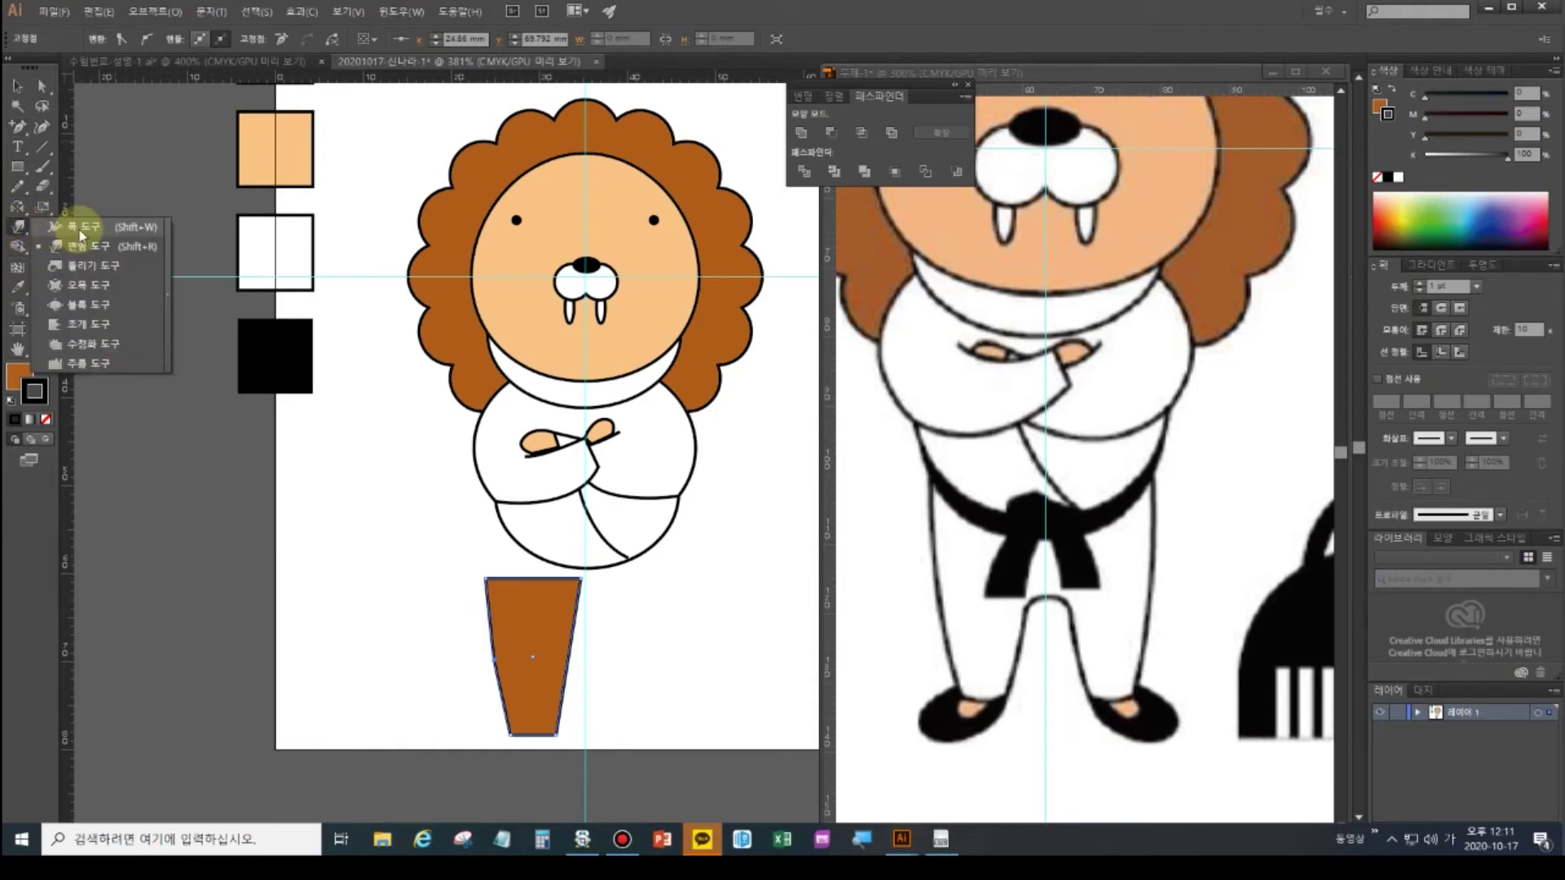
click(82, 253)
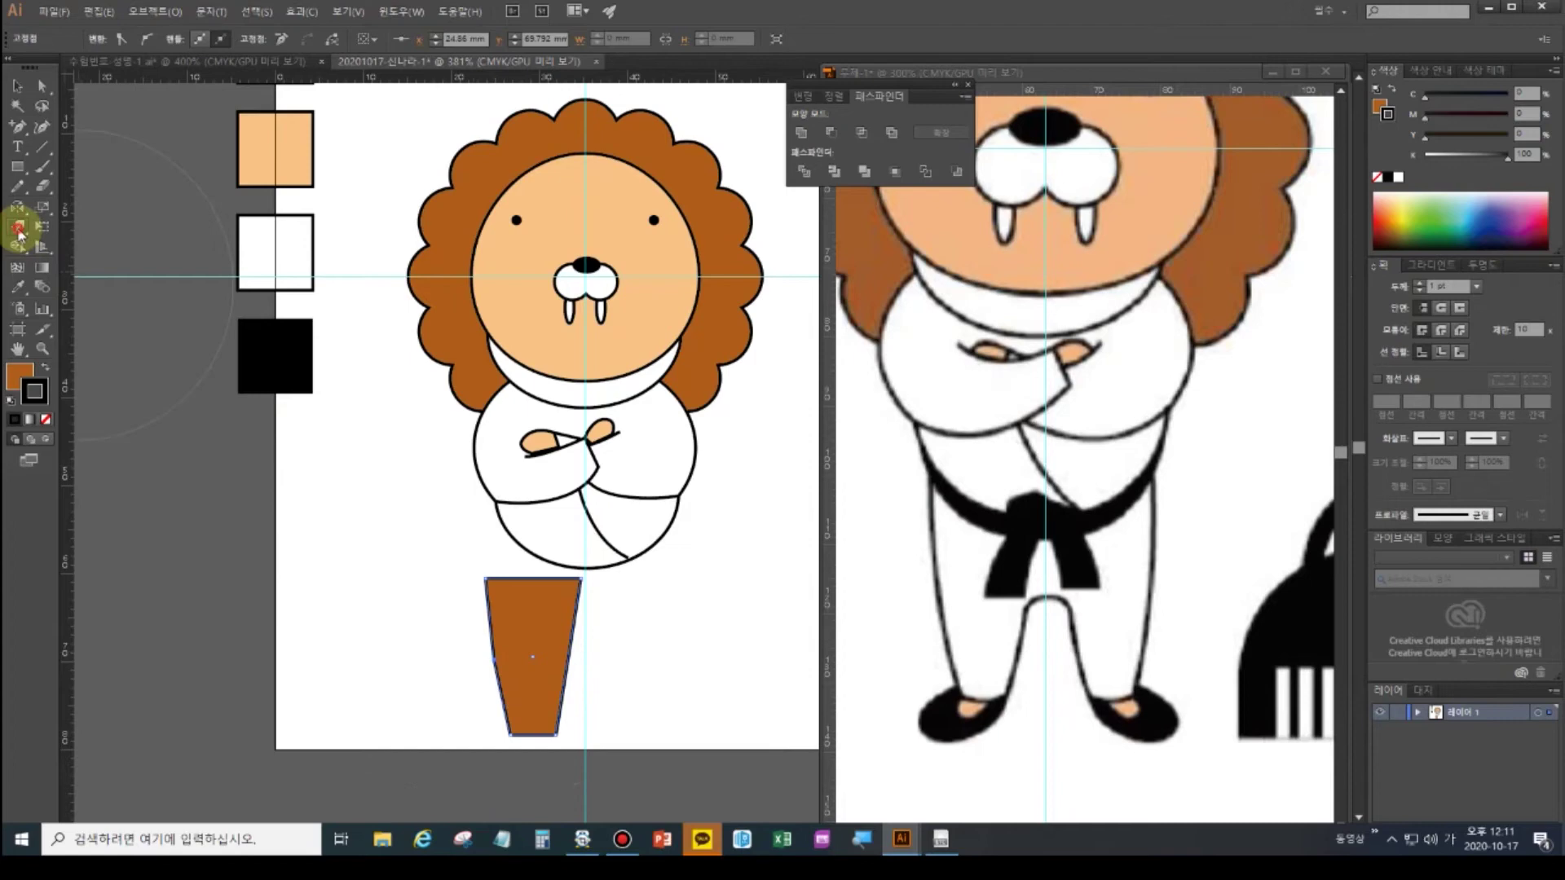
double_click(18, 232)
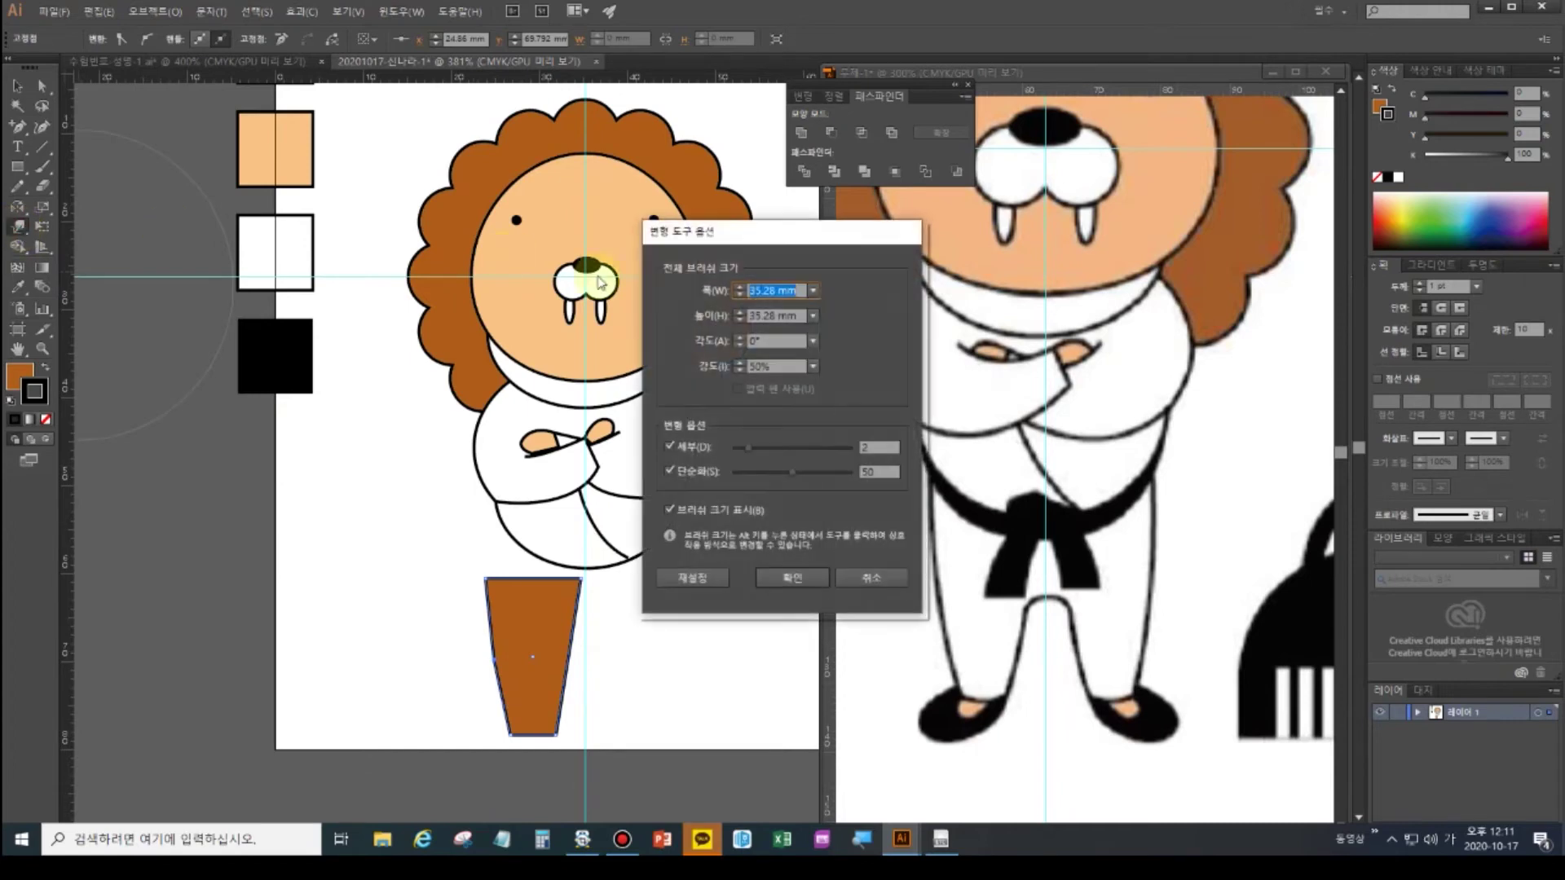
text(5)
key(Tab)
key(Return)
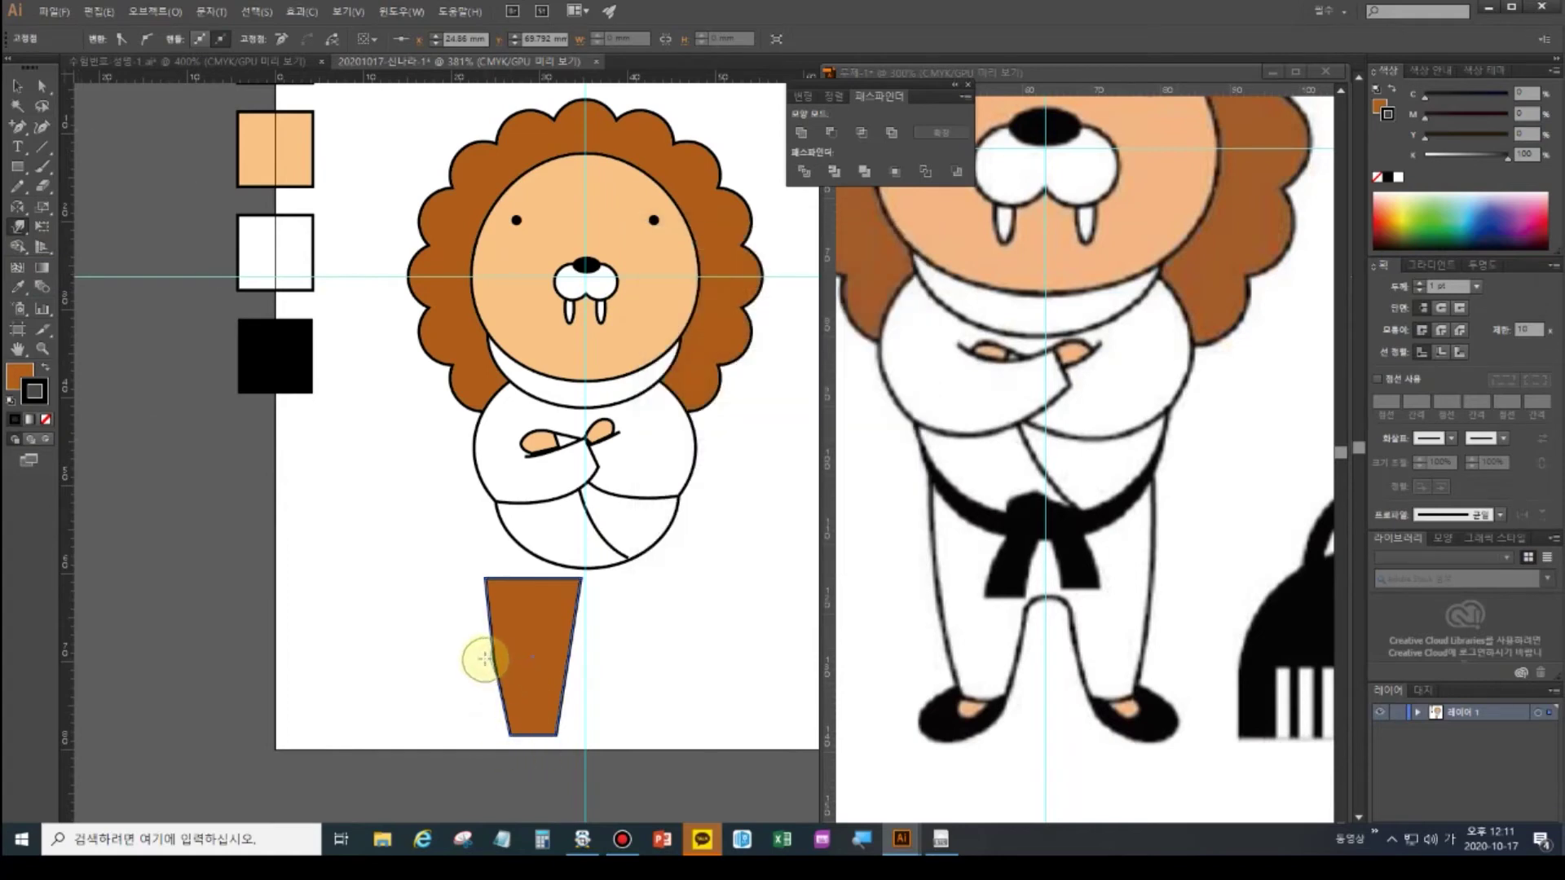
- Set the Warp tool brush to 15 mm wide and 15 mm high and bulge the tapered leg's left edge into a smooth outward curve
click(498, 678)
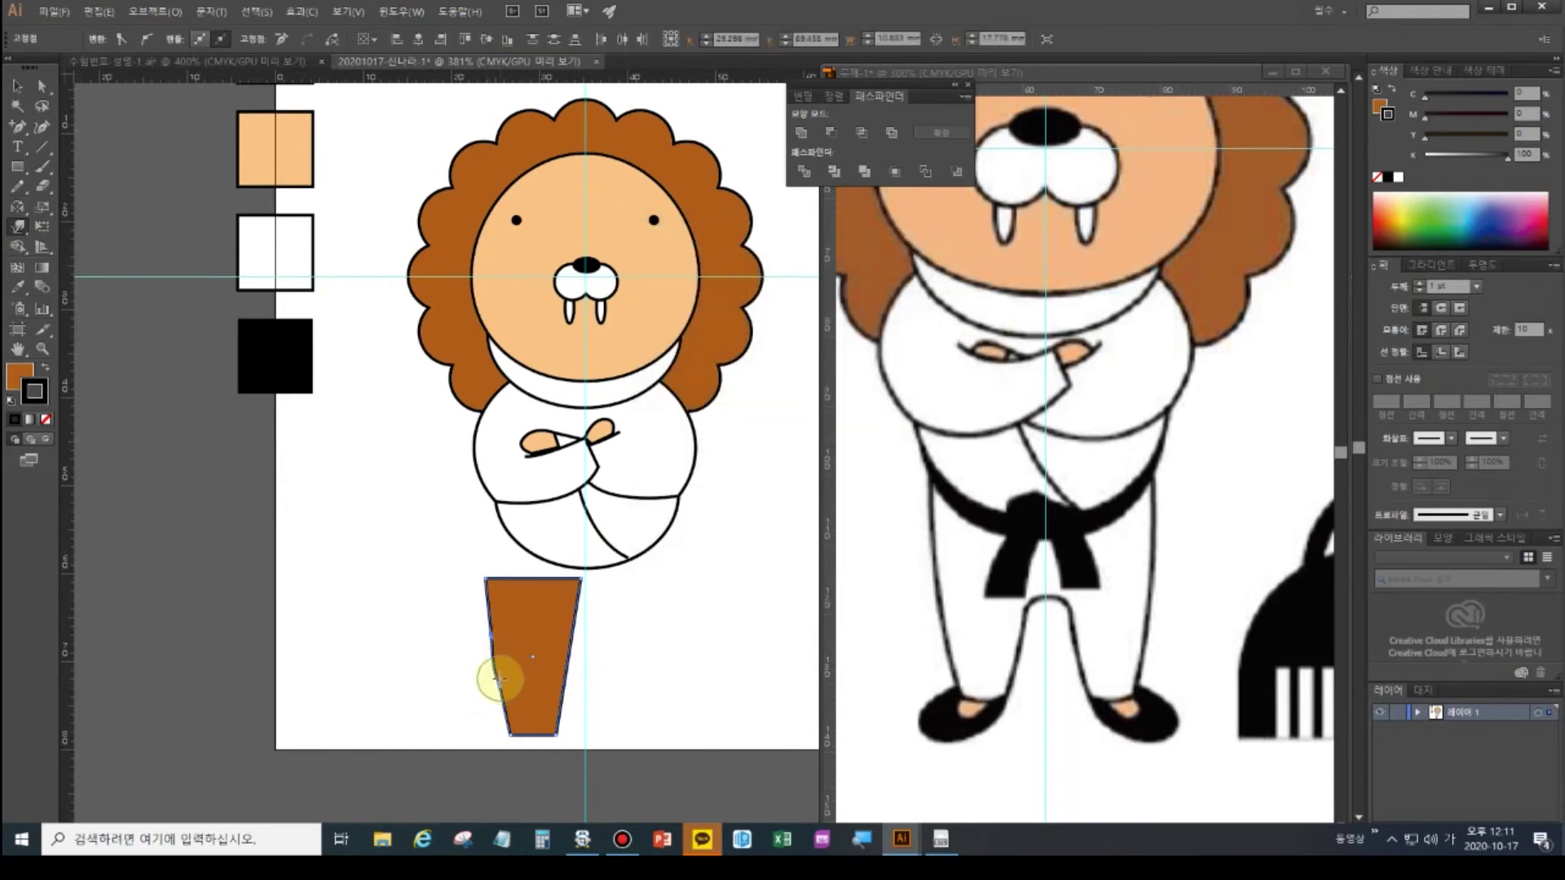
click(20, 227)
key(Return)
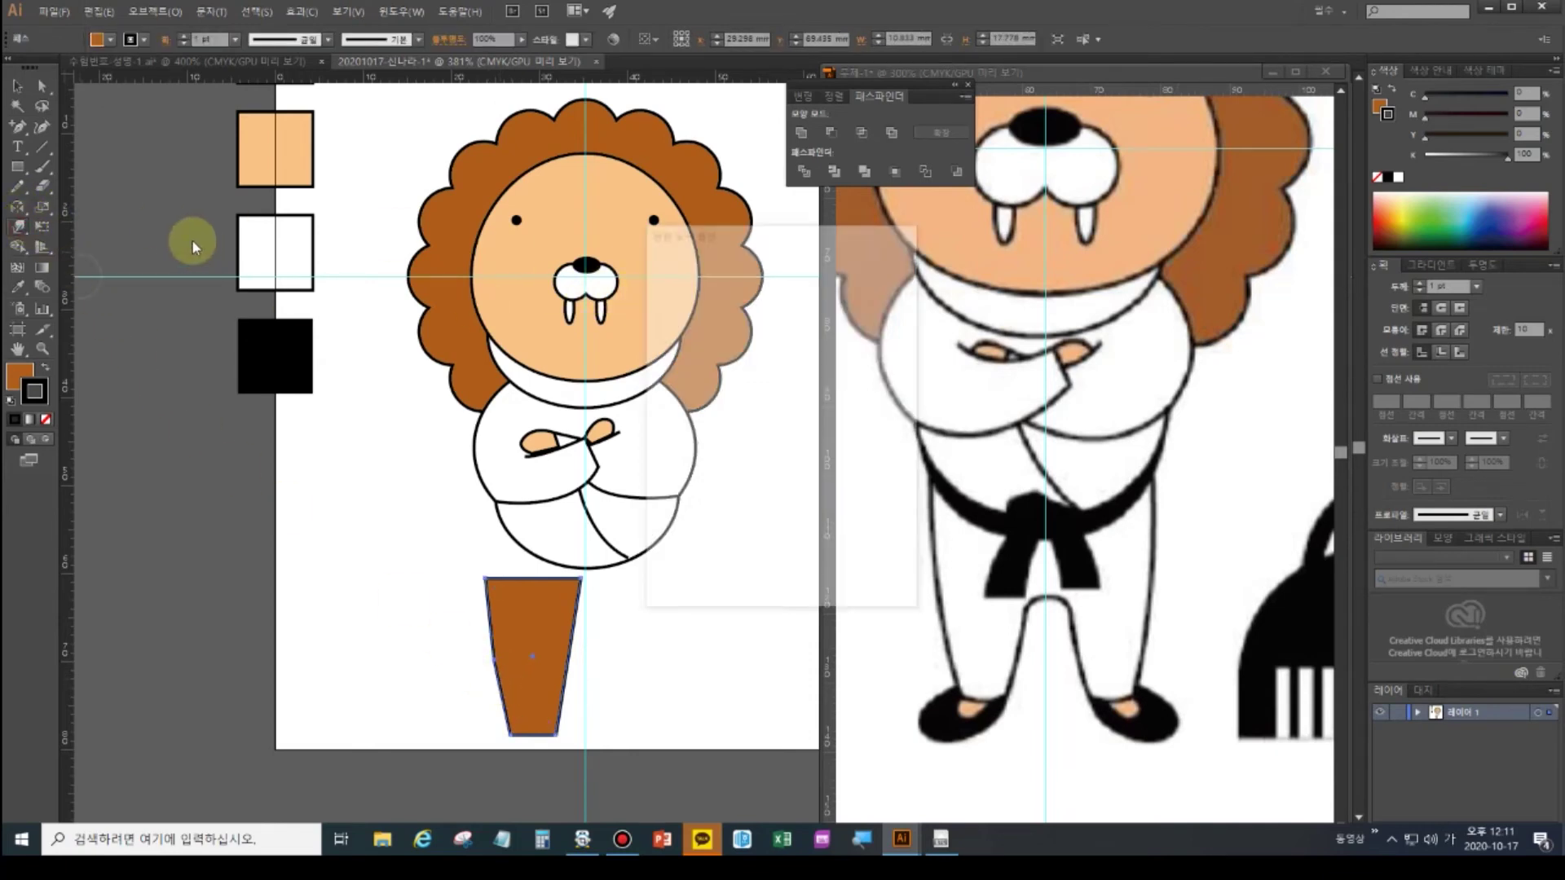
text(15)
key(Tab)
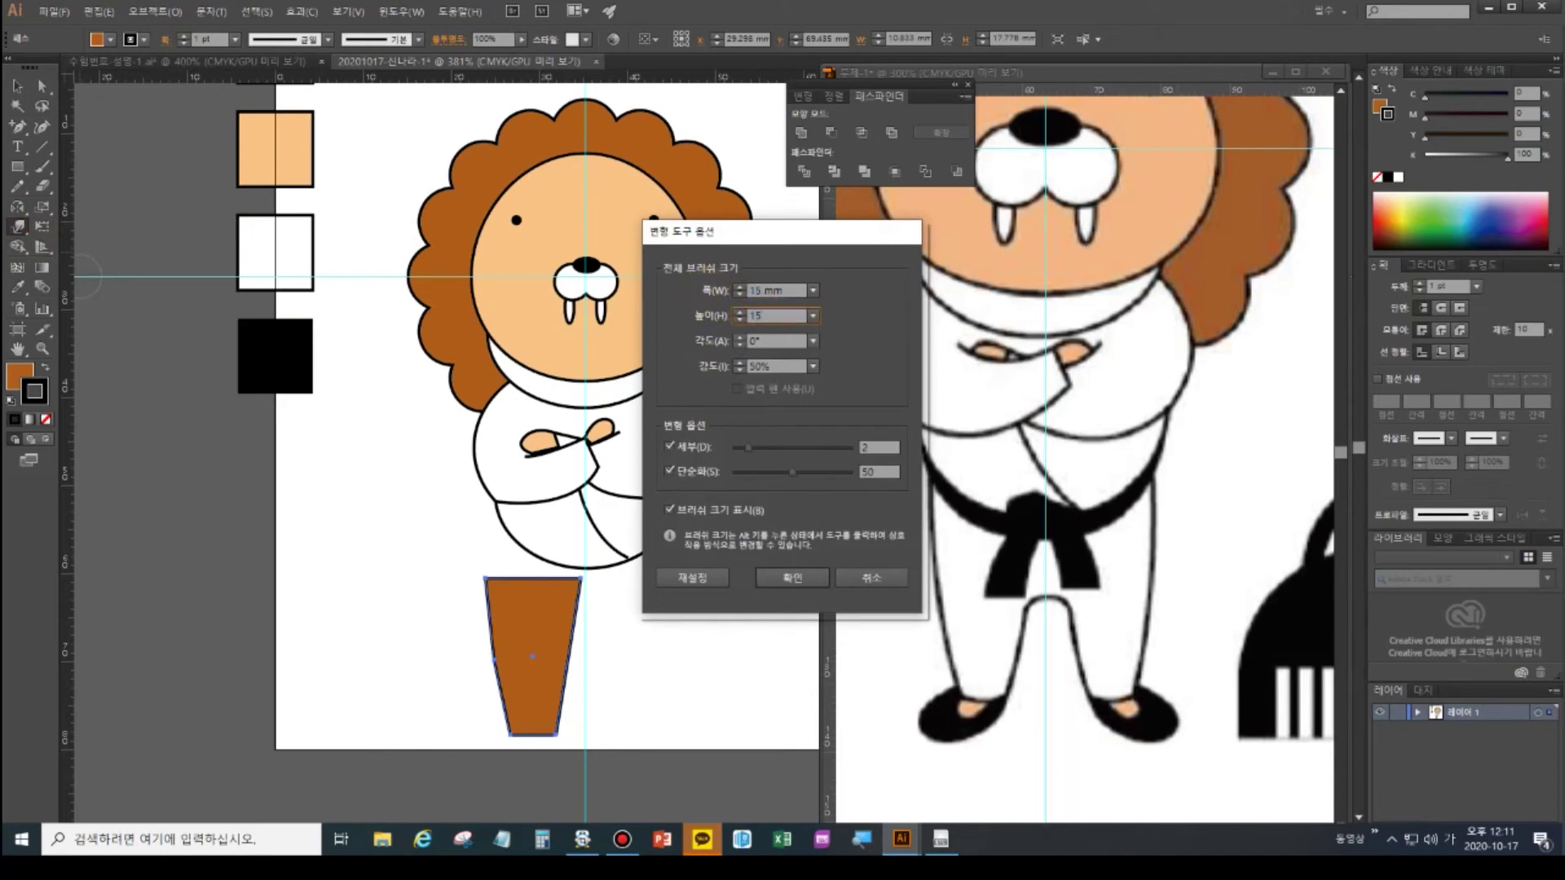
text(15)
key(Return)
mouse_move(492, 665)
mouse_down()
mouse_move(472, 647)
mouse_move(500, 628)
mouse_move(509, 735)
mouse_up()
drag(512, 735, 514, 716)
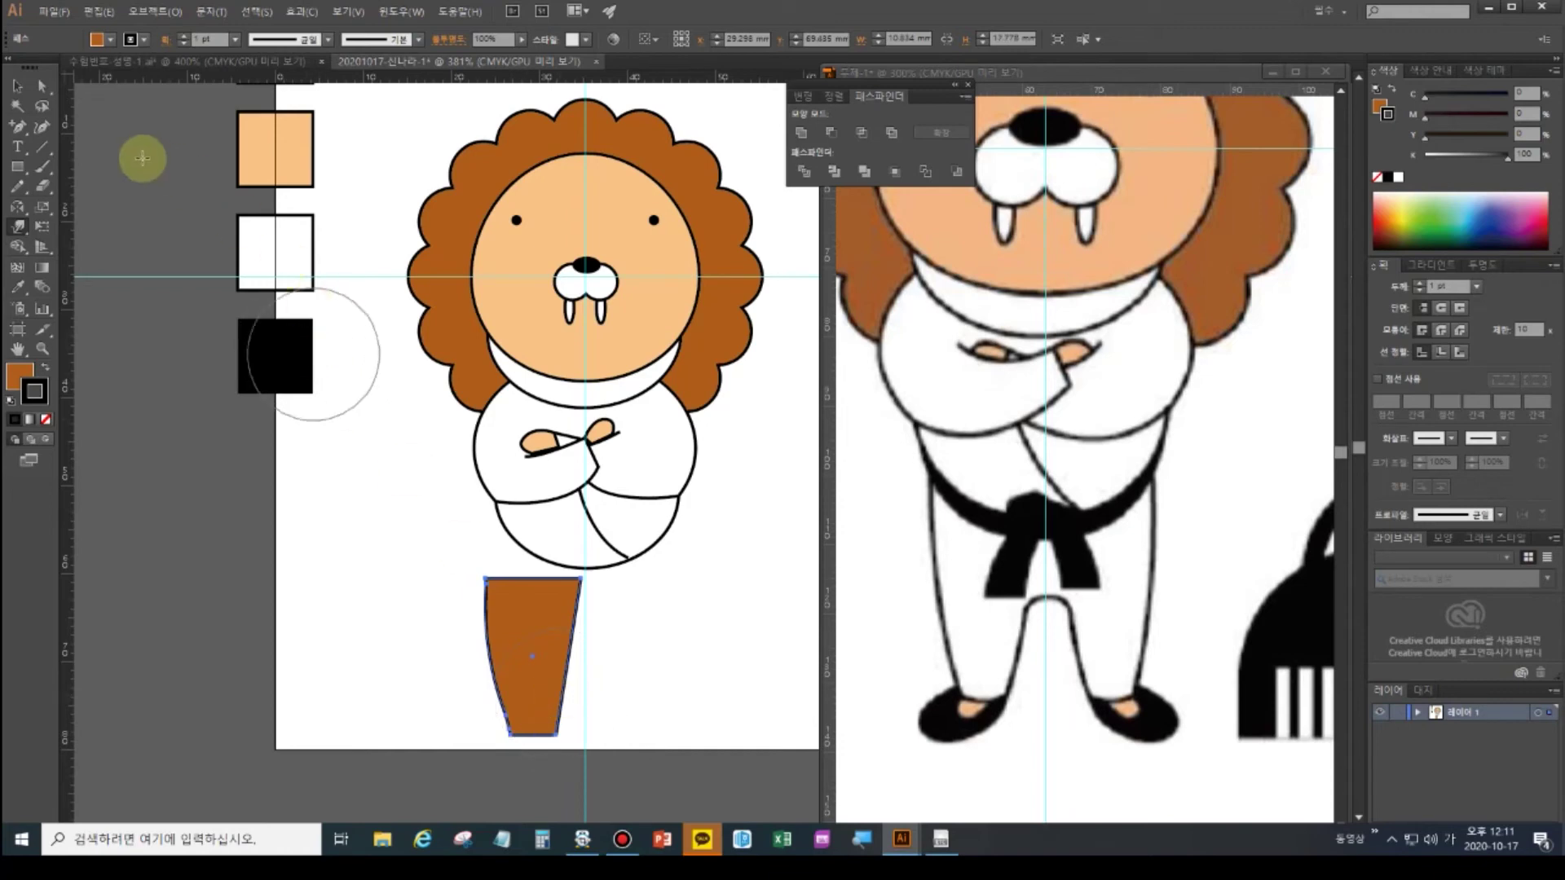
- Add an anchor point on the lower part of the leg's right edge and warp that edge outward into a curve
click(16, 131)
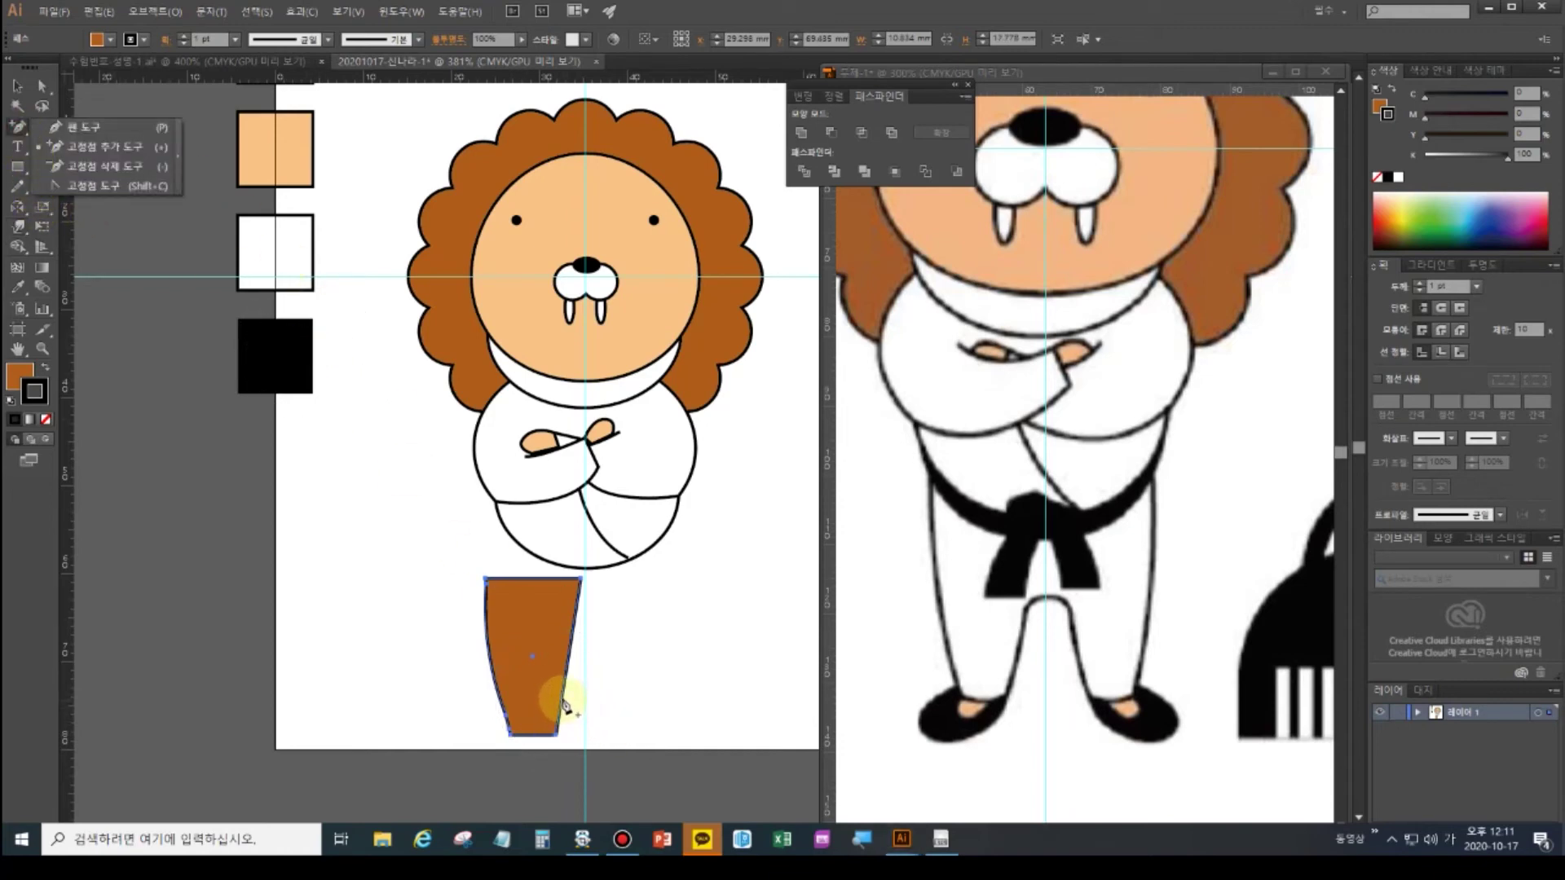
click(562, 700)
click(17, 227)
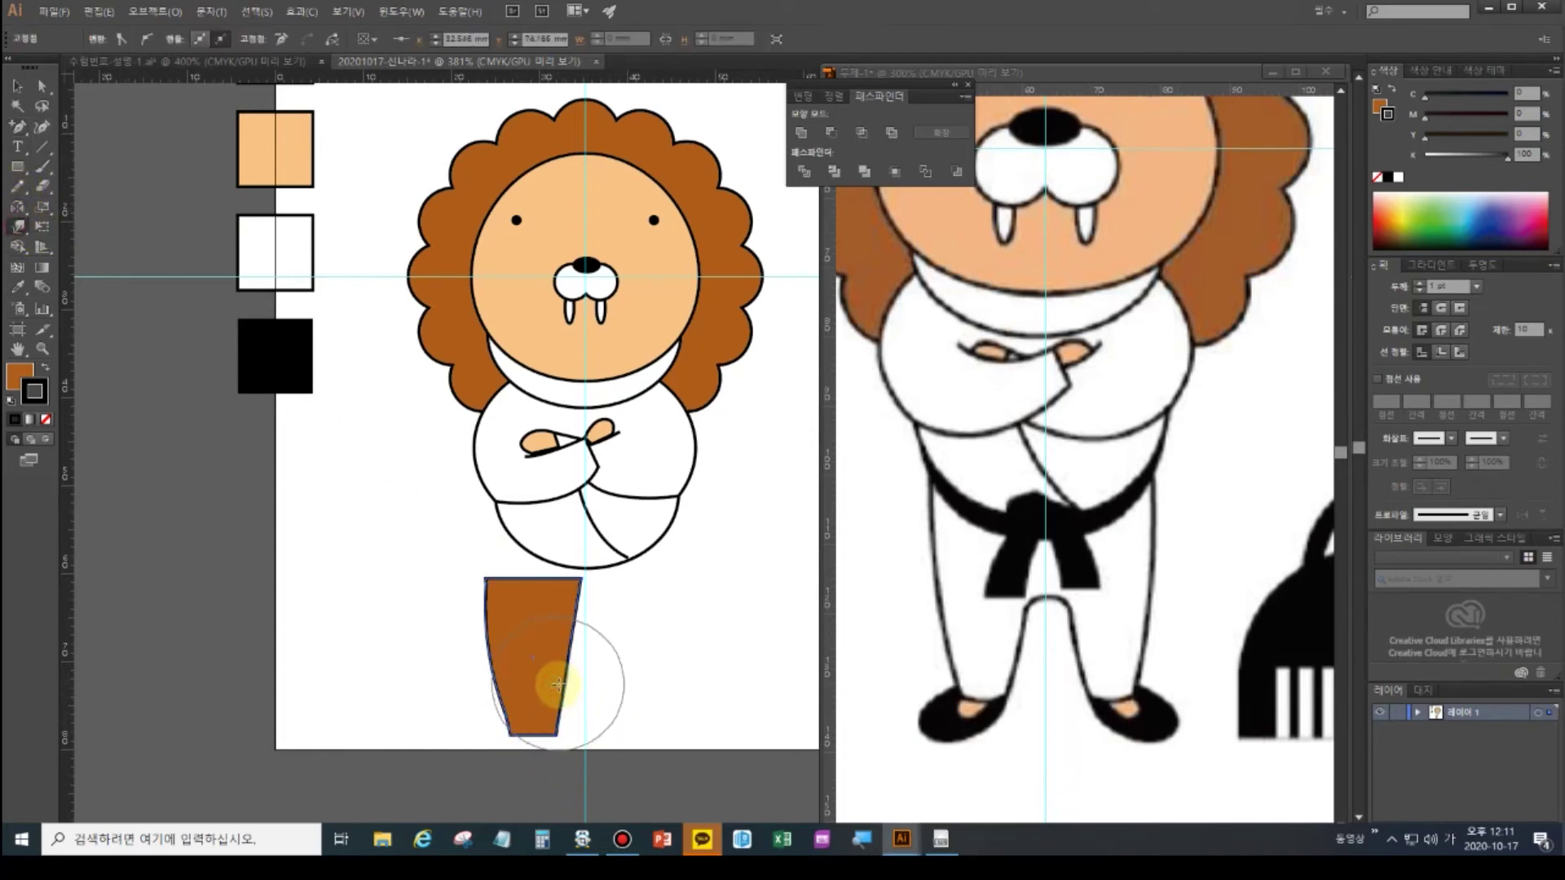
click(554, 655)
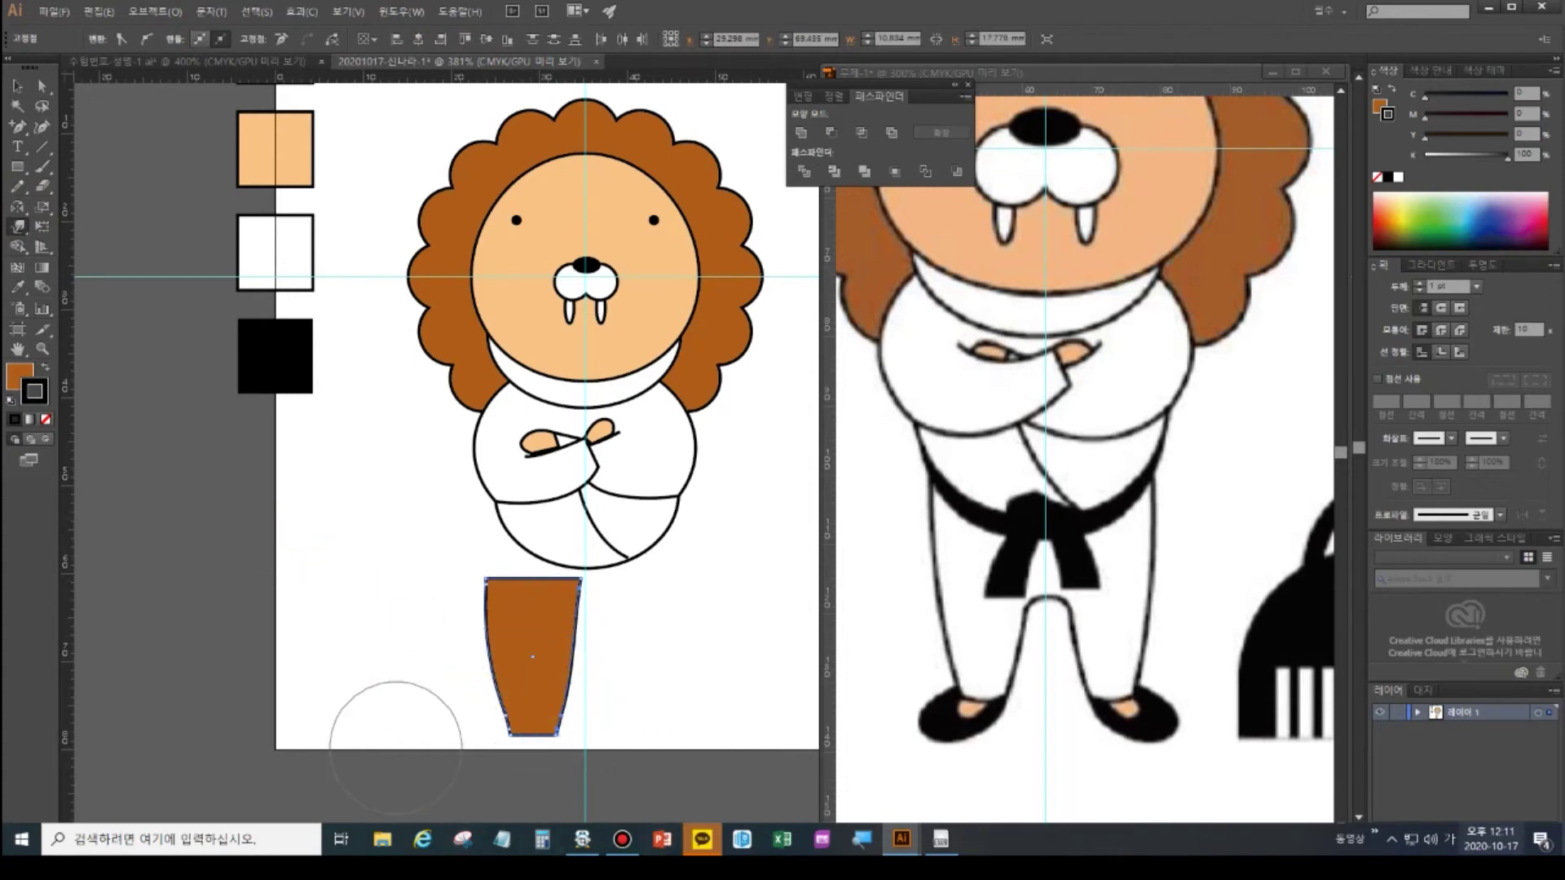
- Lower the leg's upper inner corner so the top edge slopes toward the centre guide, and move the leg up to the body
click(41, 85)
drag(609, 620, 575, 645)
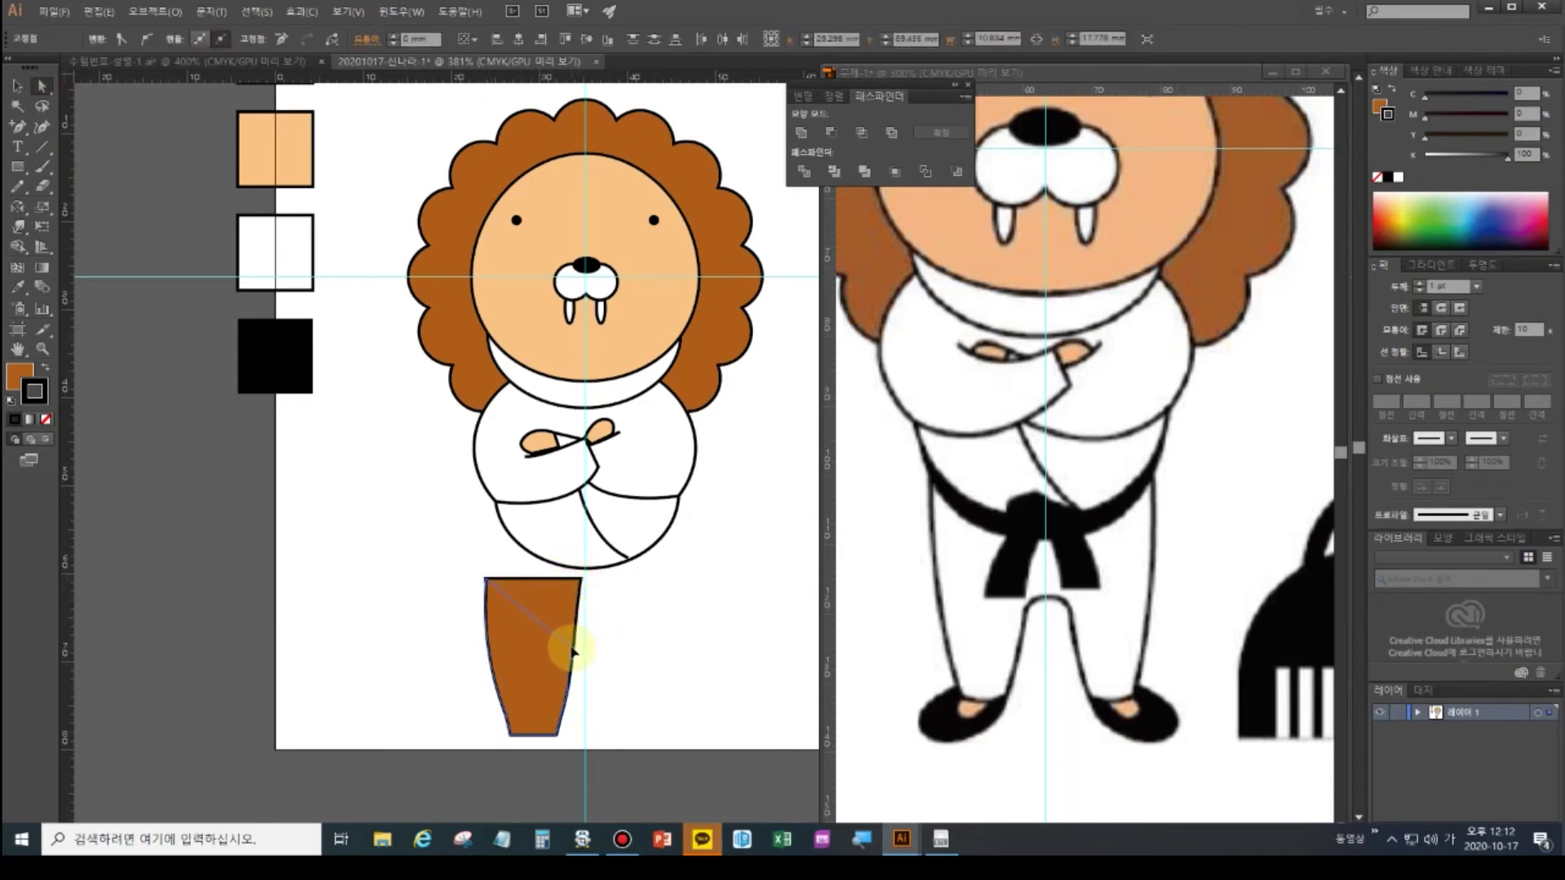
drag(575, 650, 574, 647)
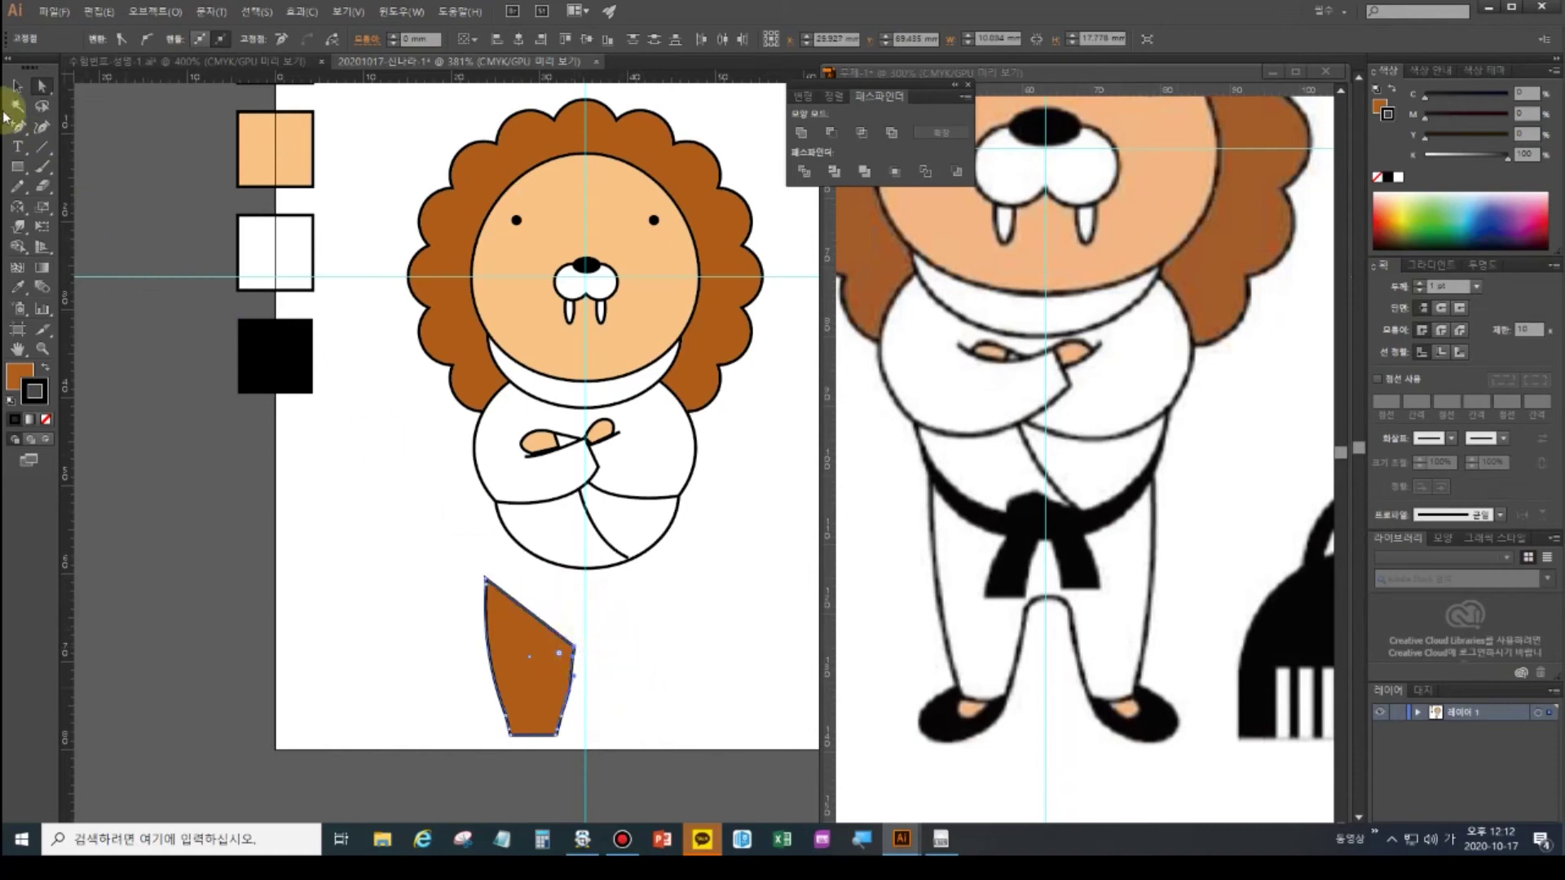
click(17, 85)
click(552, 678)
drag(552, 678, 554, 646)
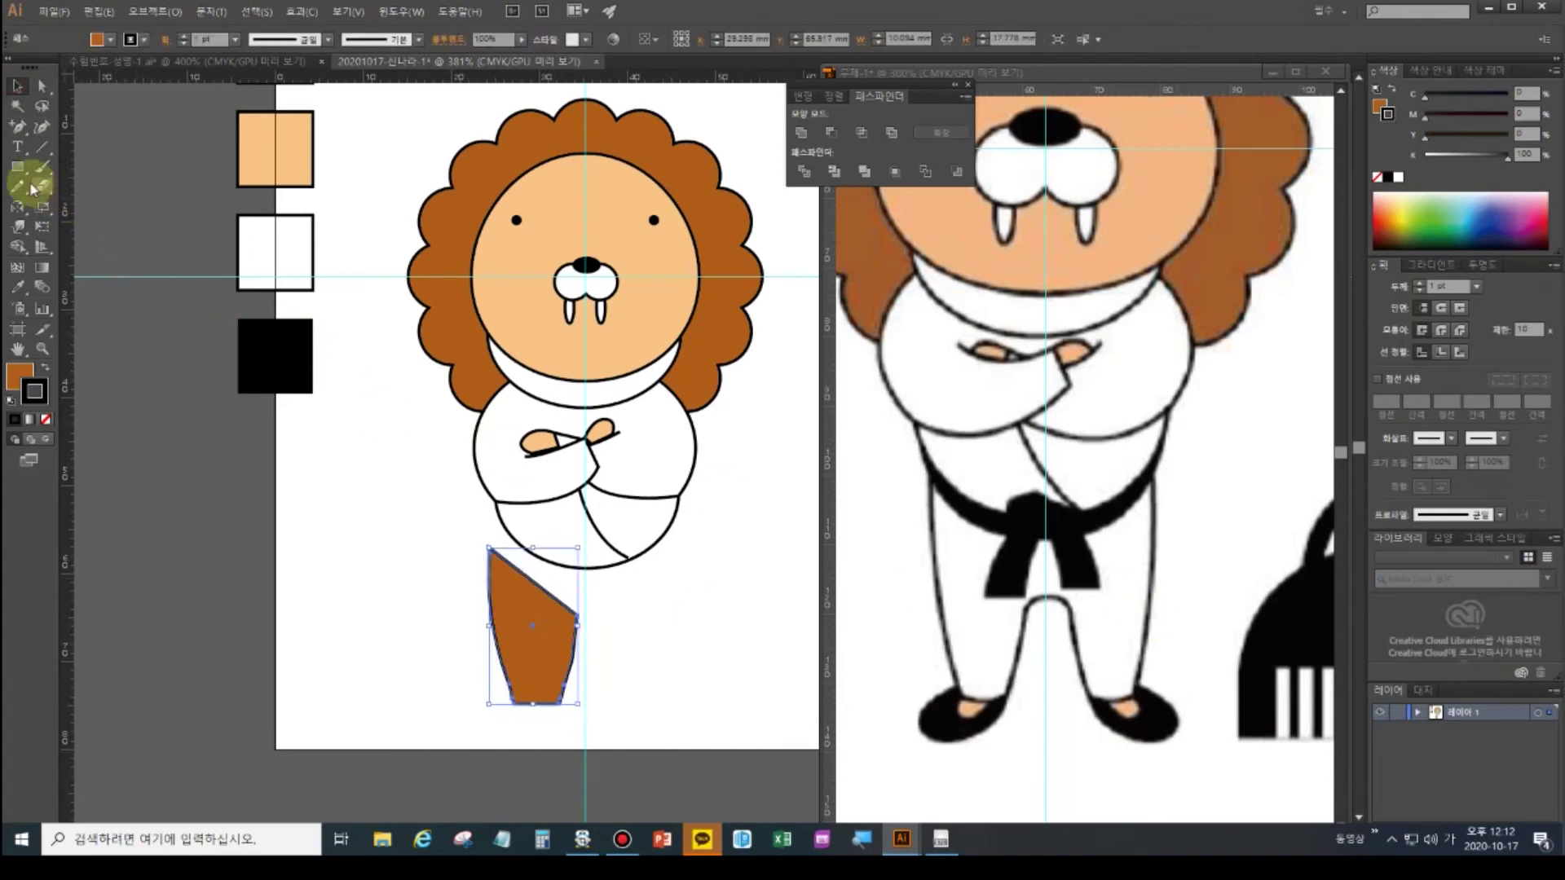
- Create a mirrored copy of the leg across the vertical centre guide with the Reflect tool
click(17, 207)
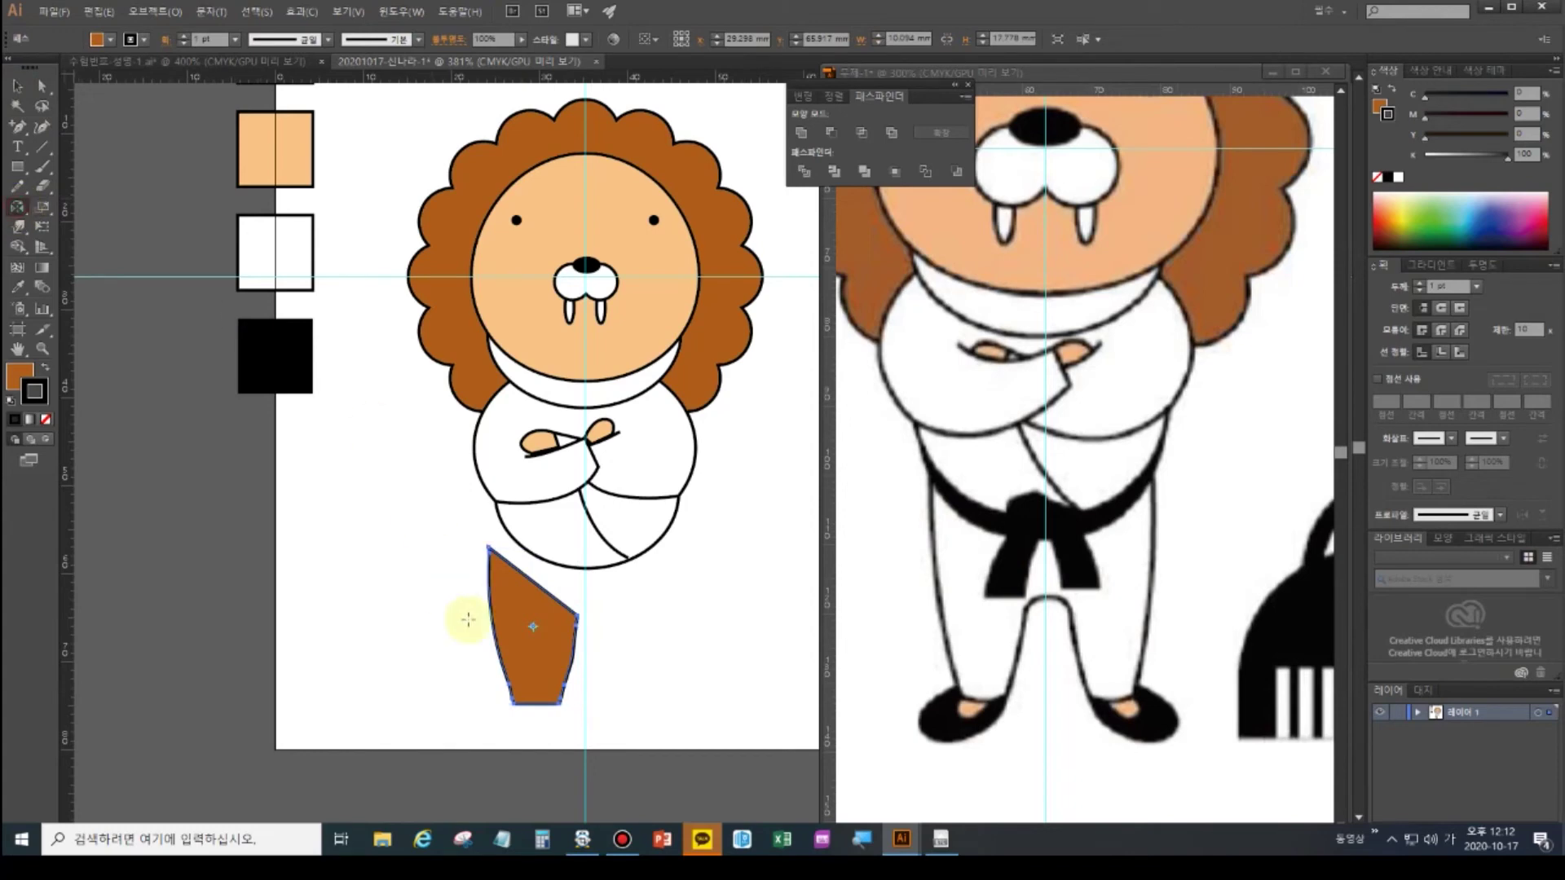
alt+click(586, 626)
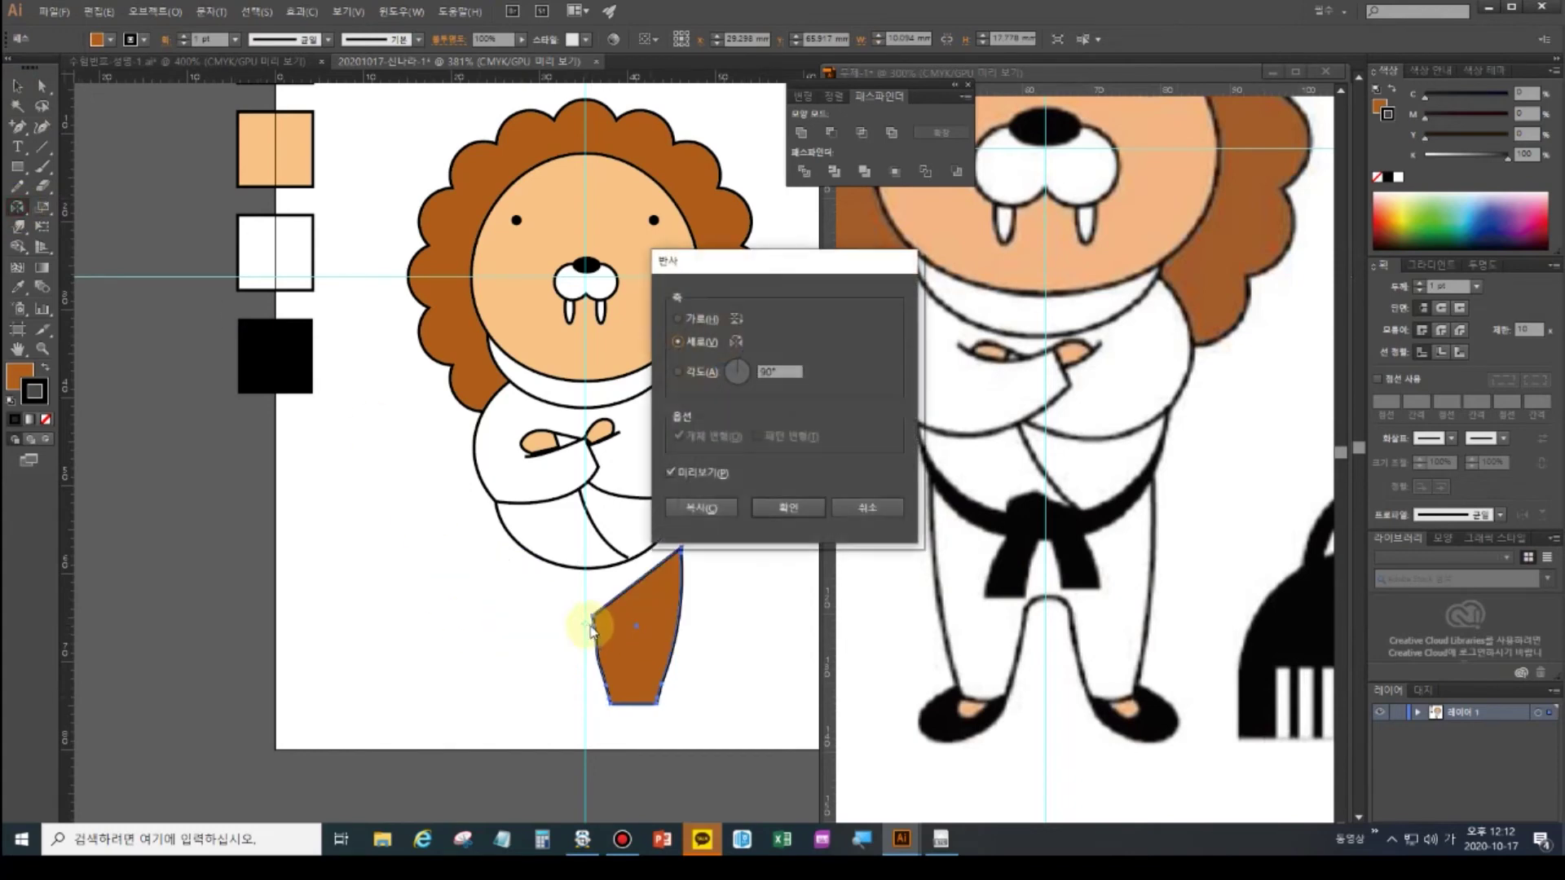
click(713, 507)
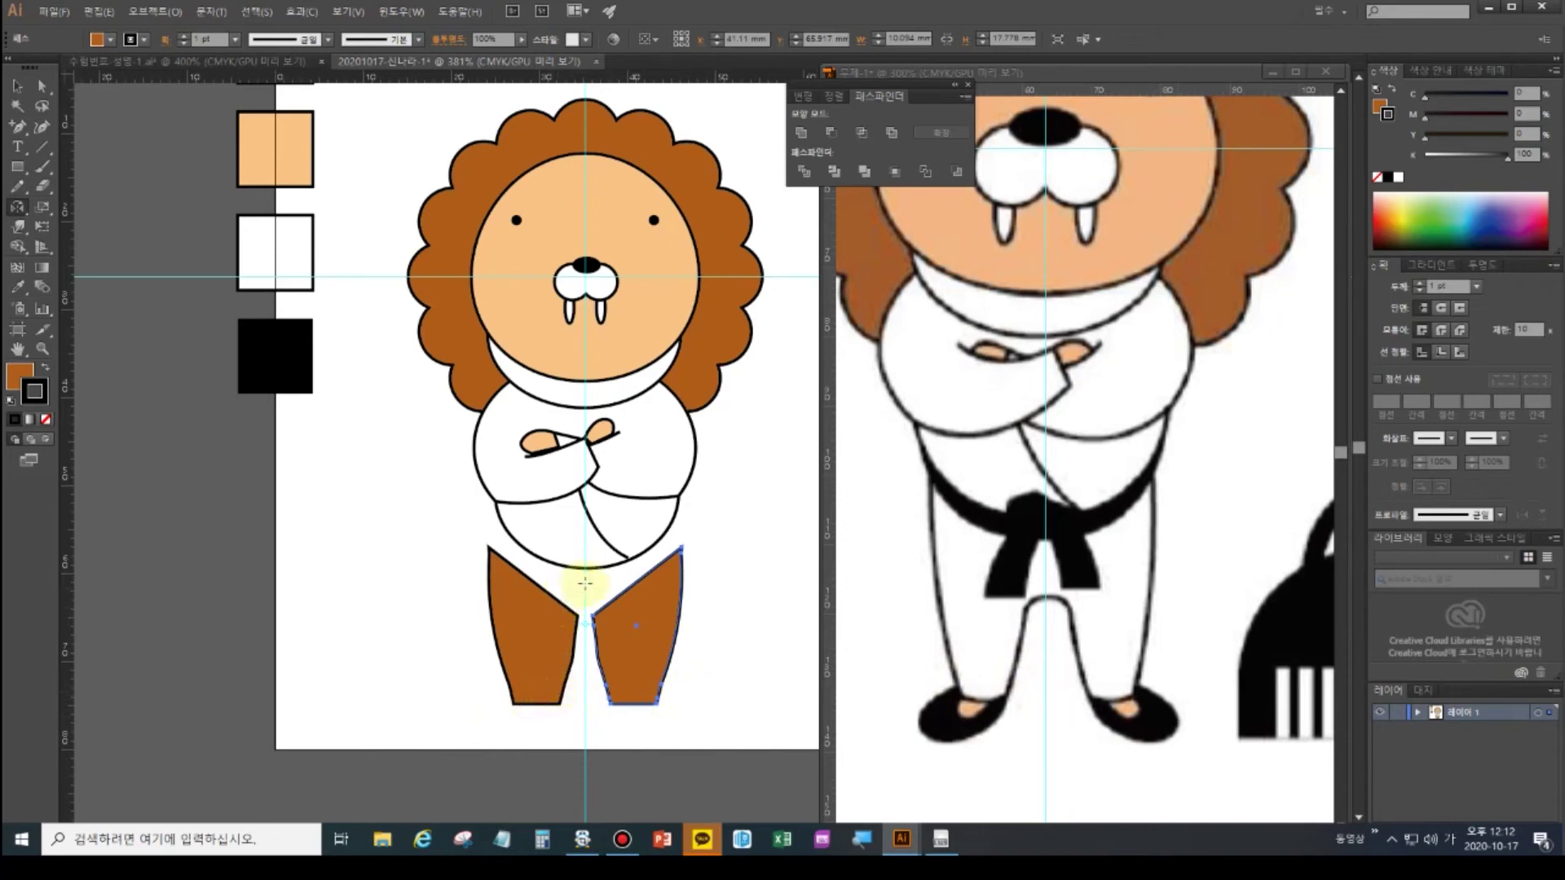
- Try to join the facing upper inner corner points of the two legs
click(20, 87)
click(42, 86)
drag(563, 588, 602, 623)
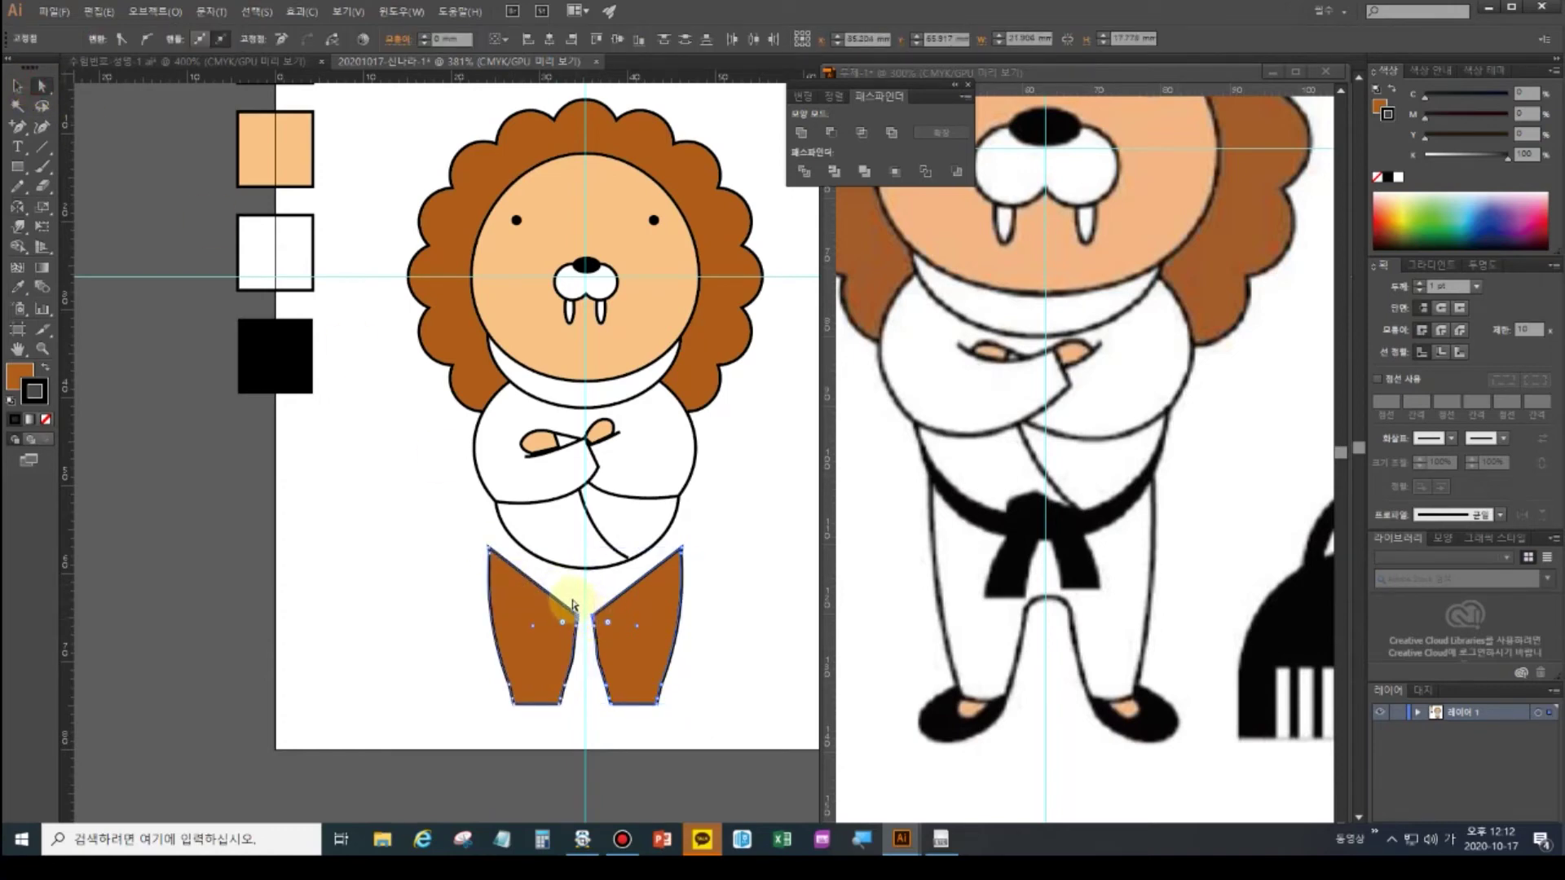
click(594, 611)
key(ctrl+j)
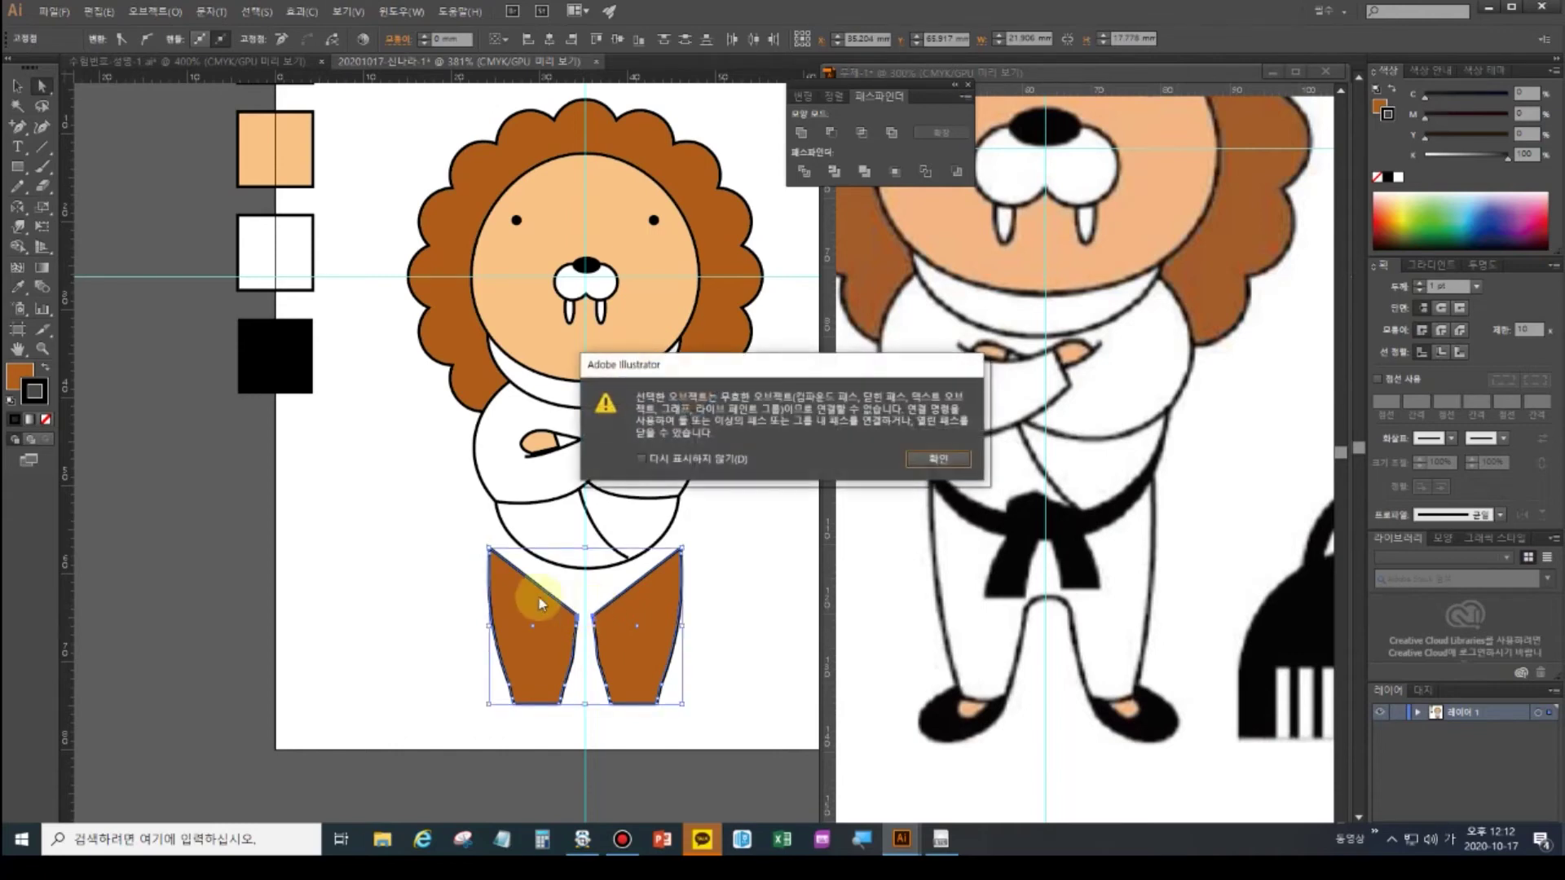
click(931, 450)
click(516, 596)
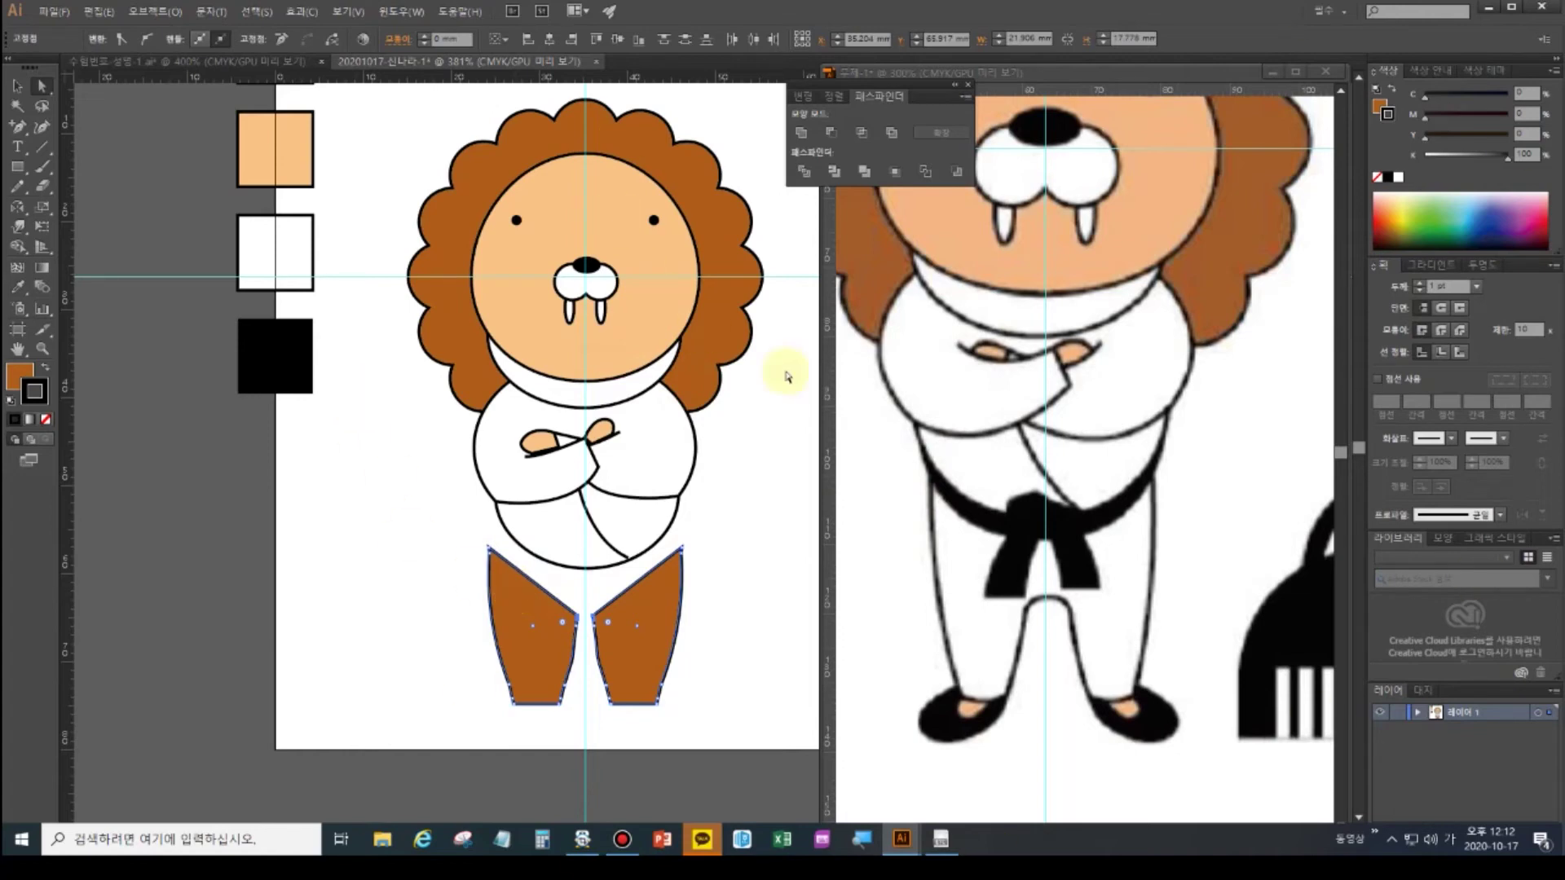
- Move the mirrored leg inward until it touches the other leg and unite both into one trouser shape
drag(626, 644, 605, 651)
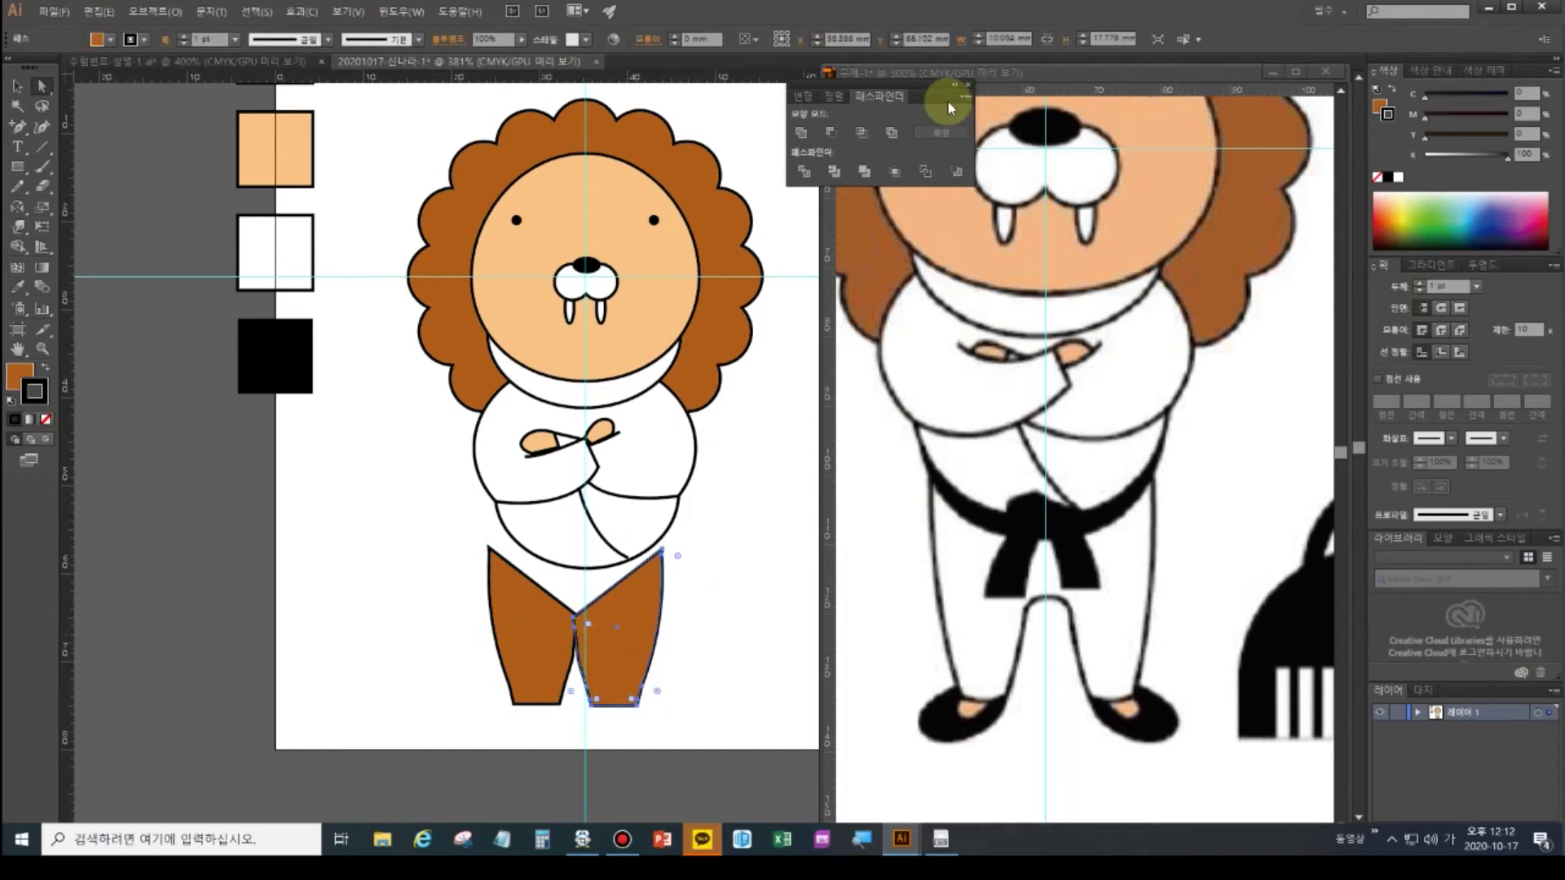
shift+click(523, 603)
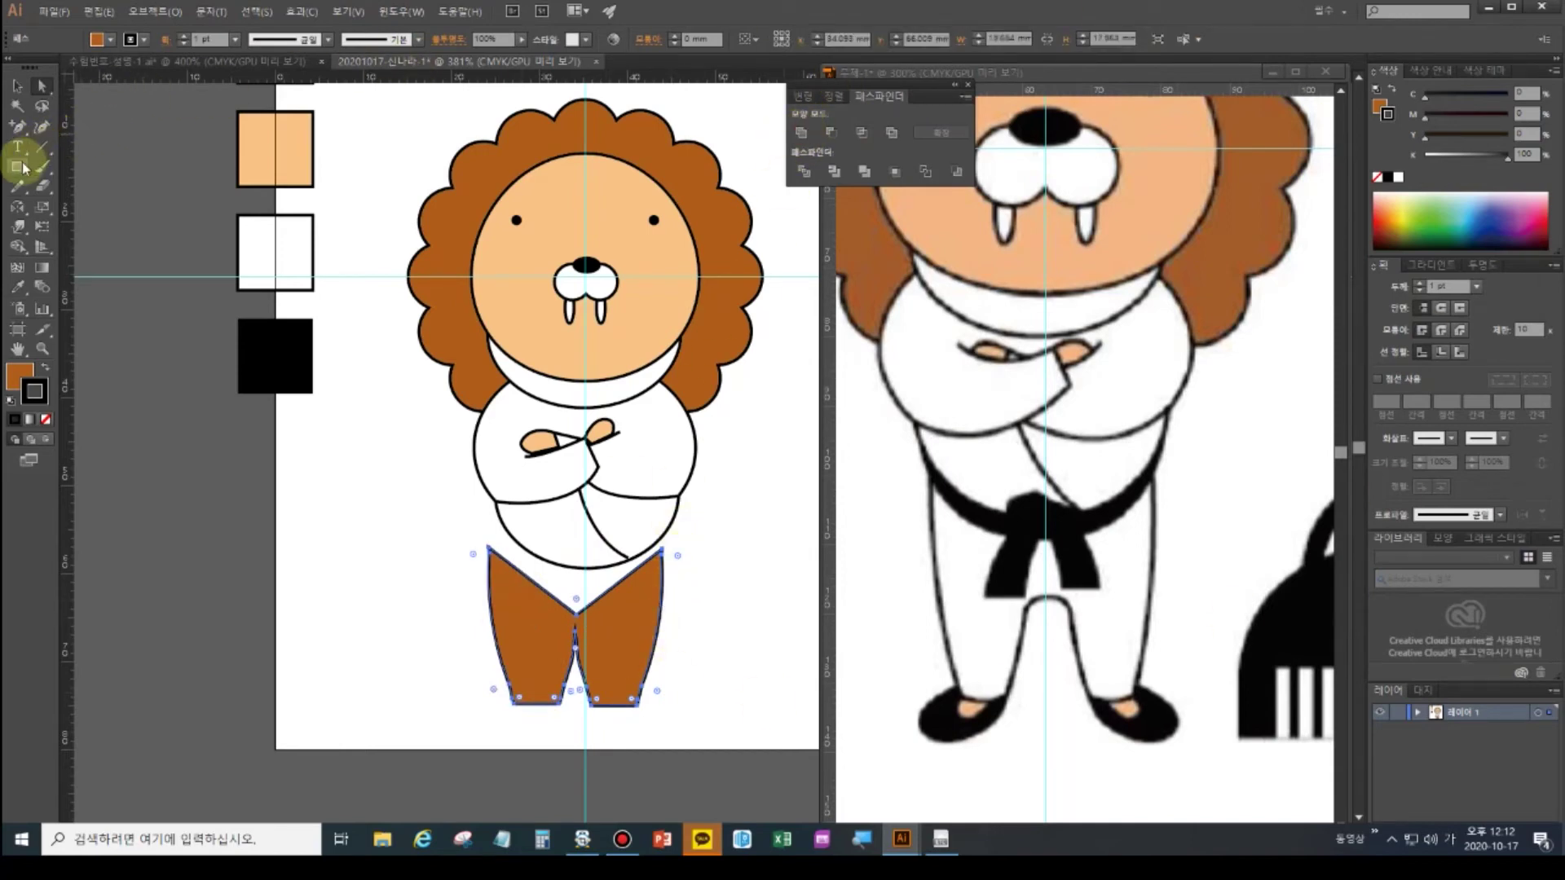
- Draw a rounded rectangle about 3.6 by 9.7 mm over the gap between the legs, reaching down to the hems
drag(13, 168, 98, 194)
drag(560, 628, 585, 698)
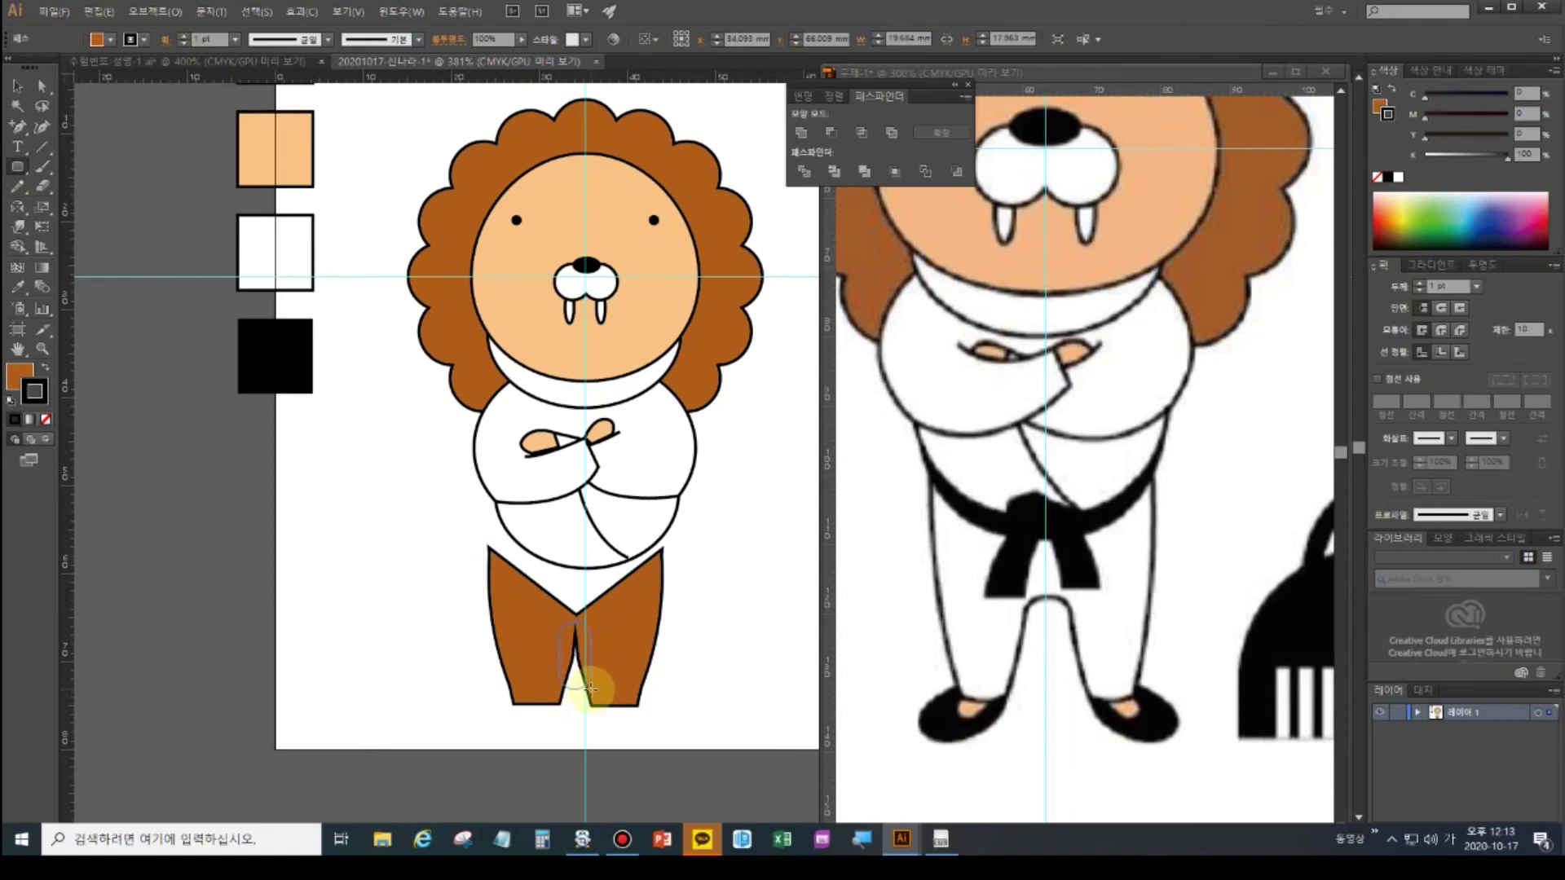
drag(590, 689, 592, 690)
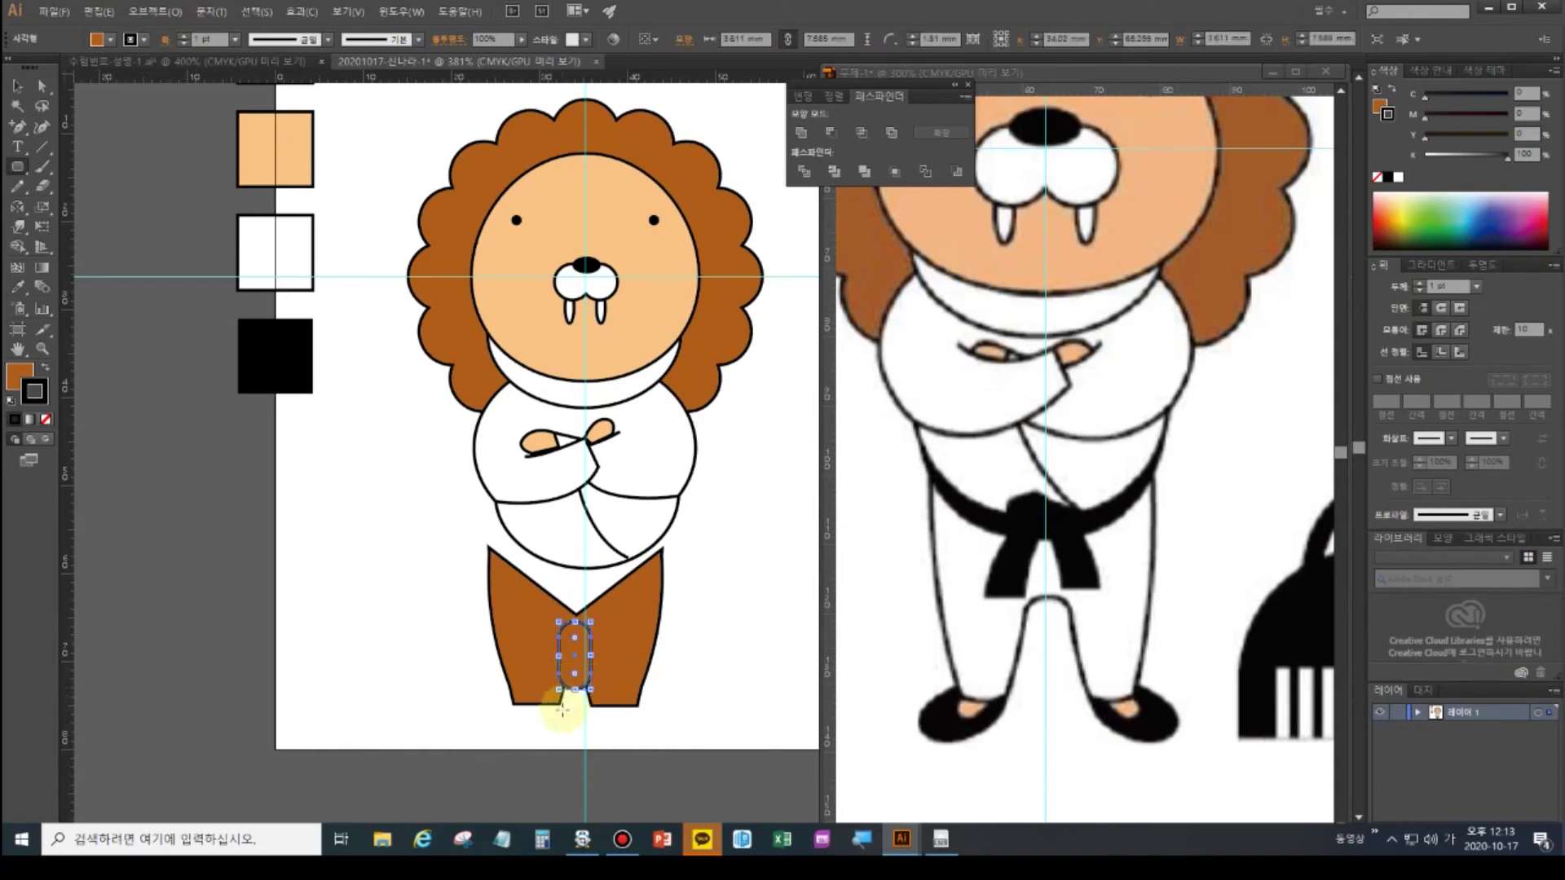
click(564, 683)
drag(575, 693, 575, 707)
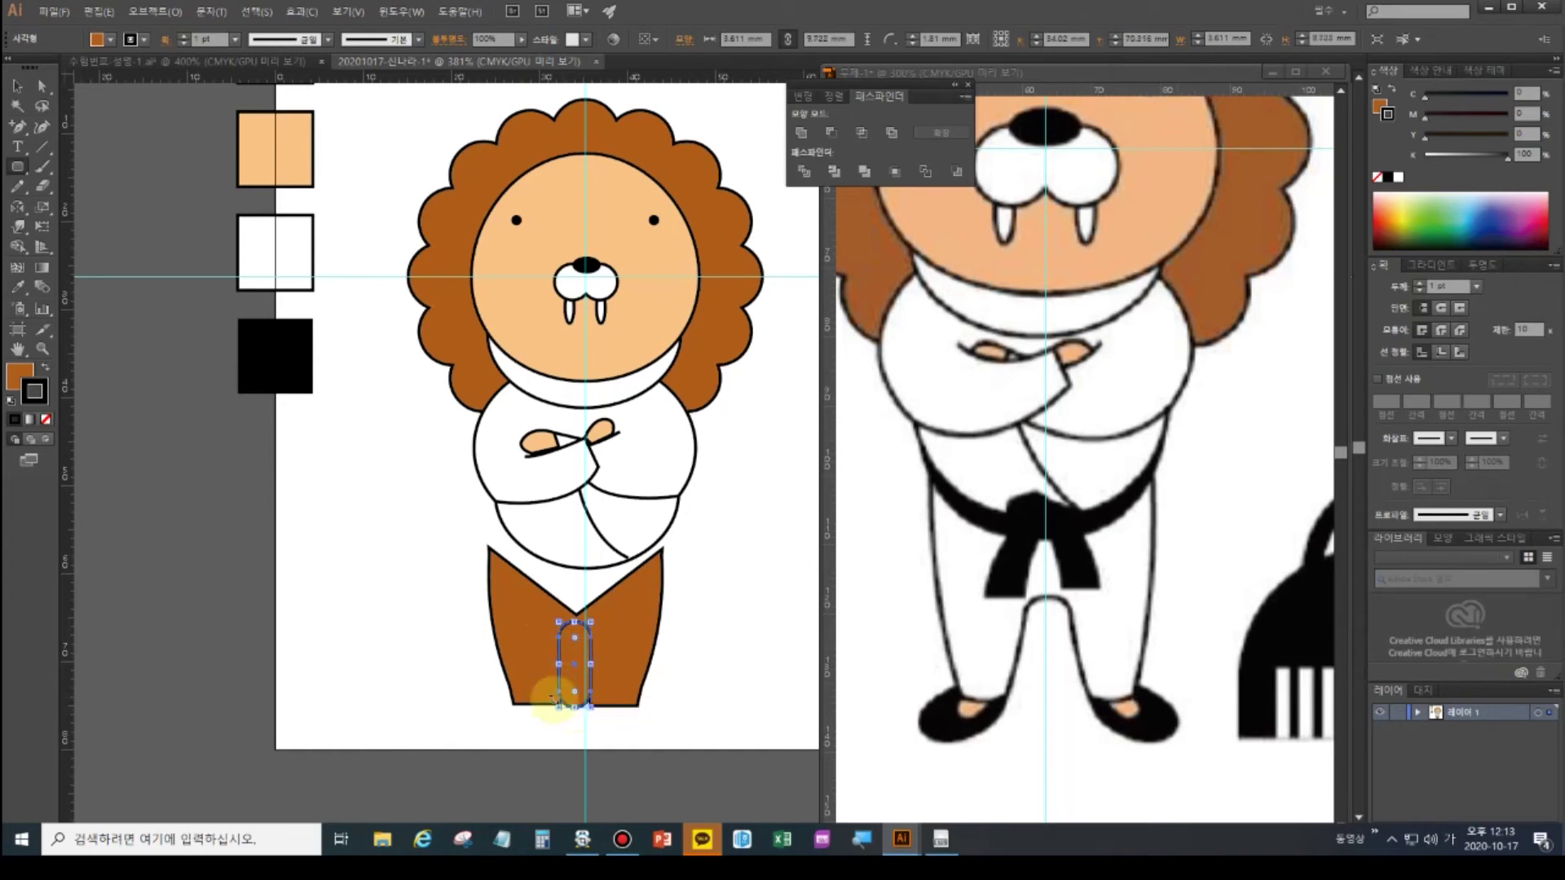
- Subtract the rounded rectangle from the trouser shape to cut a round-topped gap between the legs
click(15, 83)
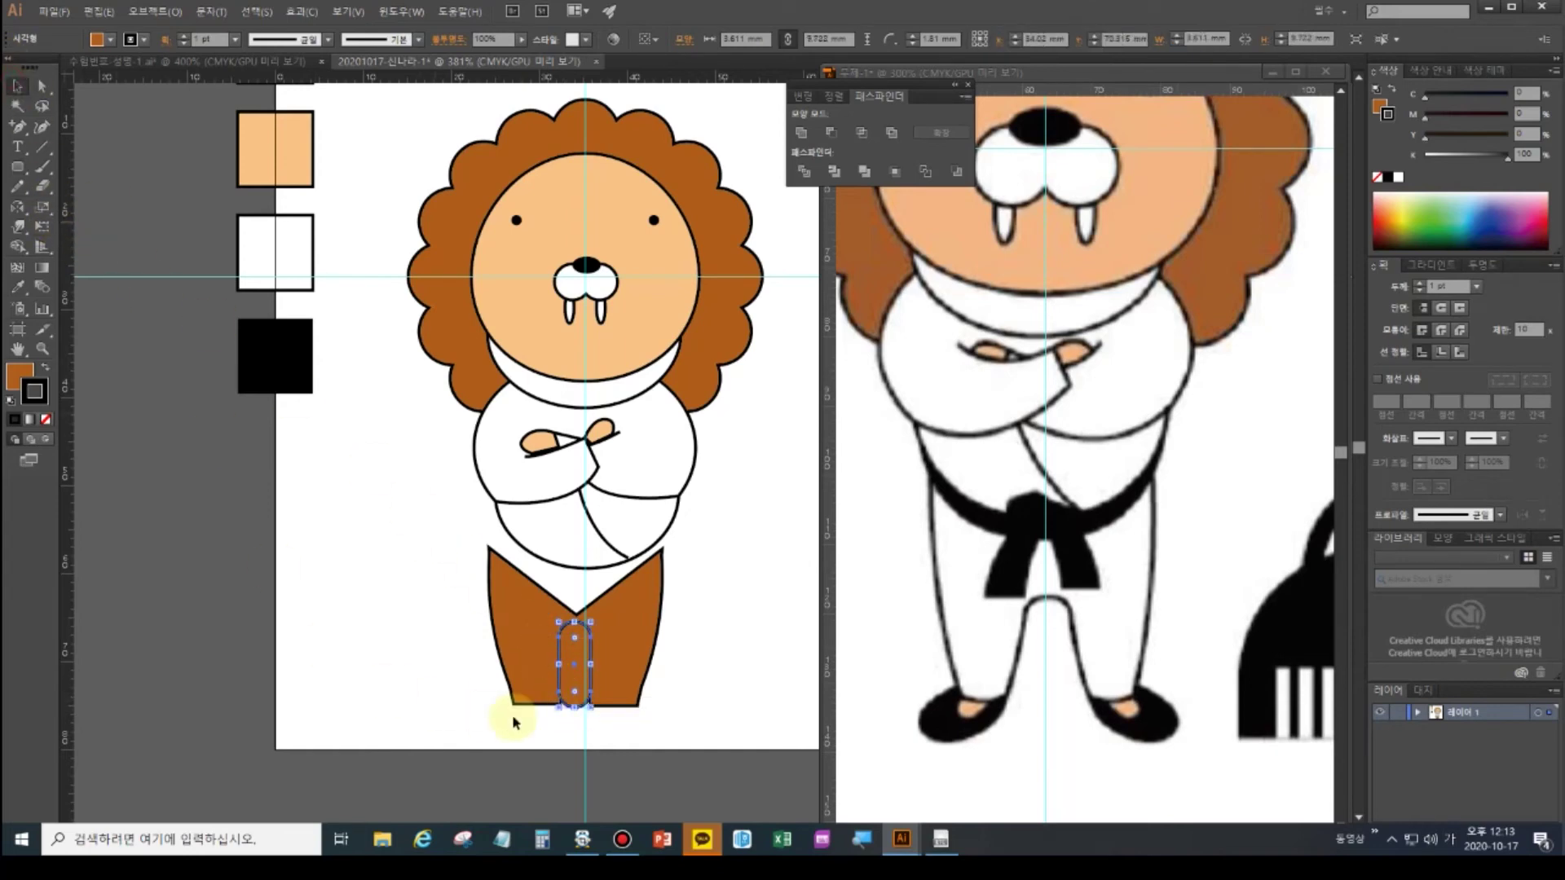
drag(674, 733, 500, 621)
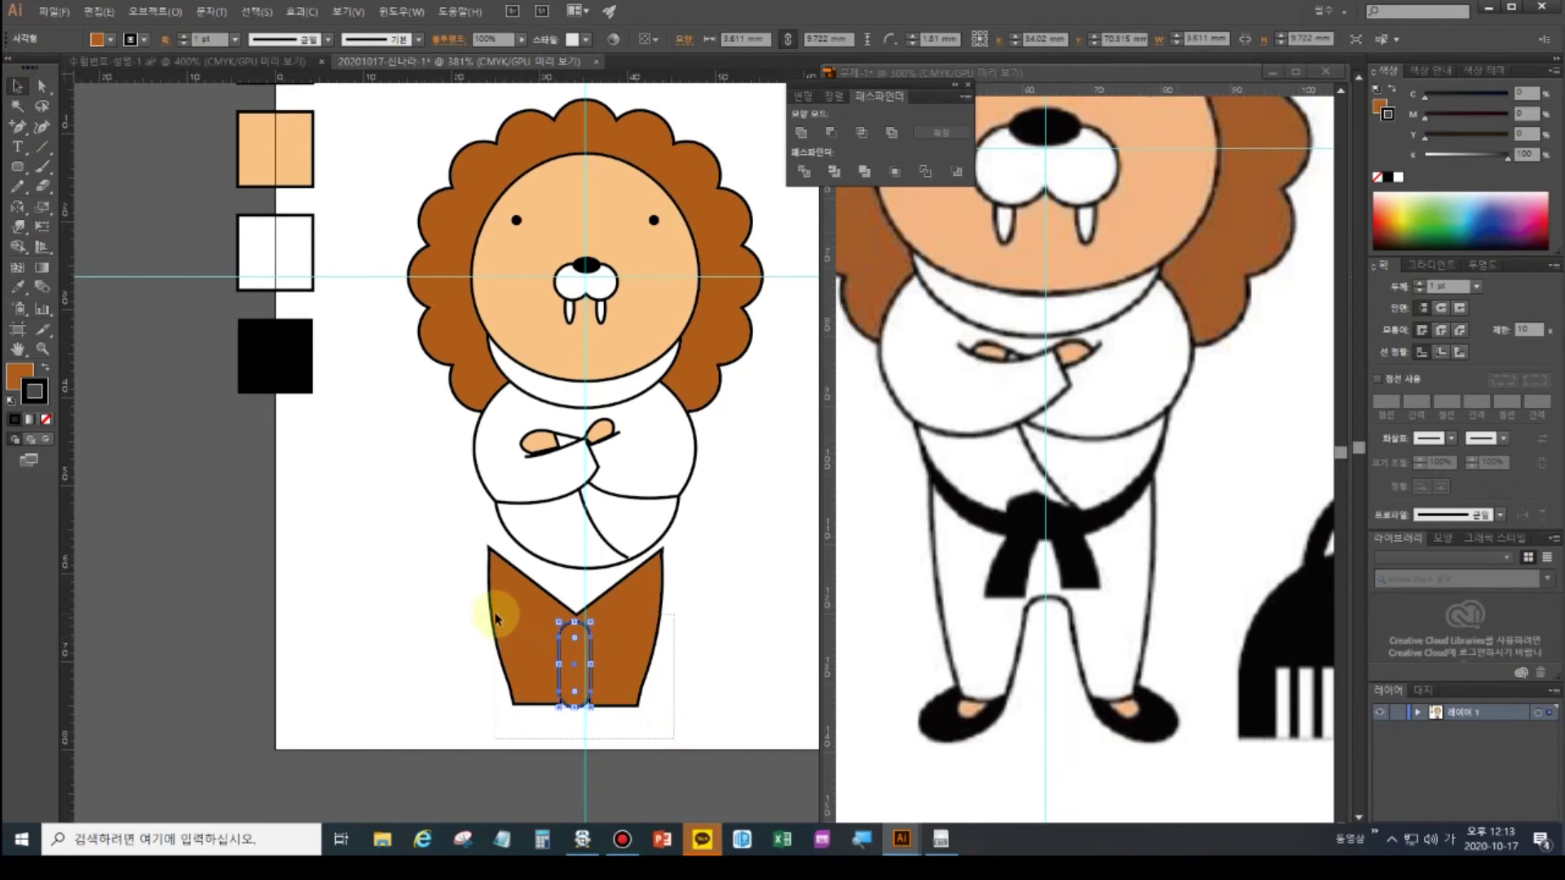
click(831, 133)
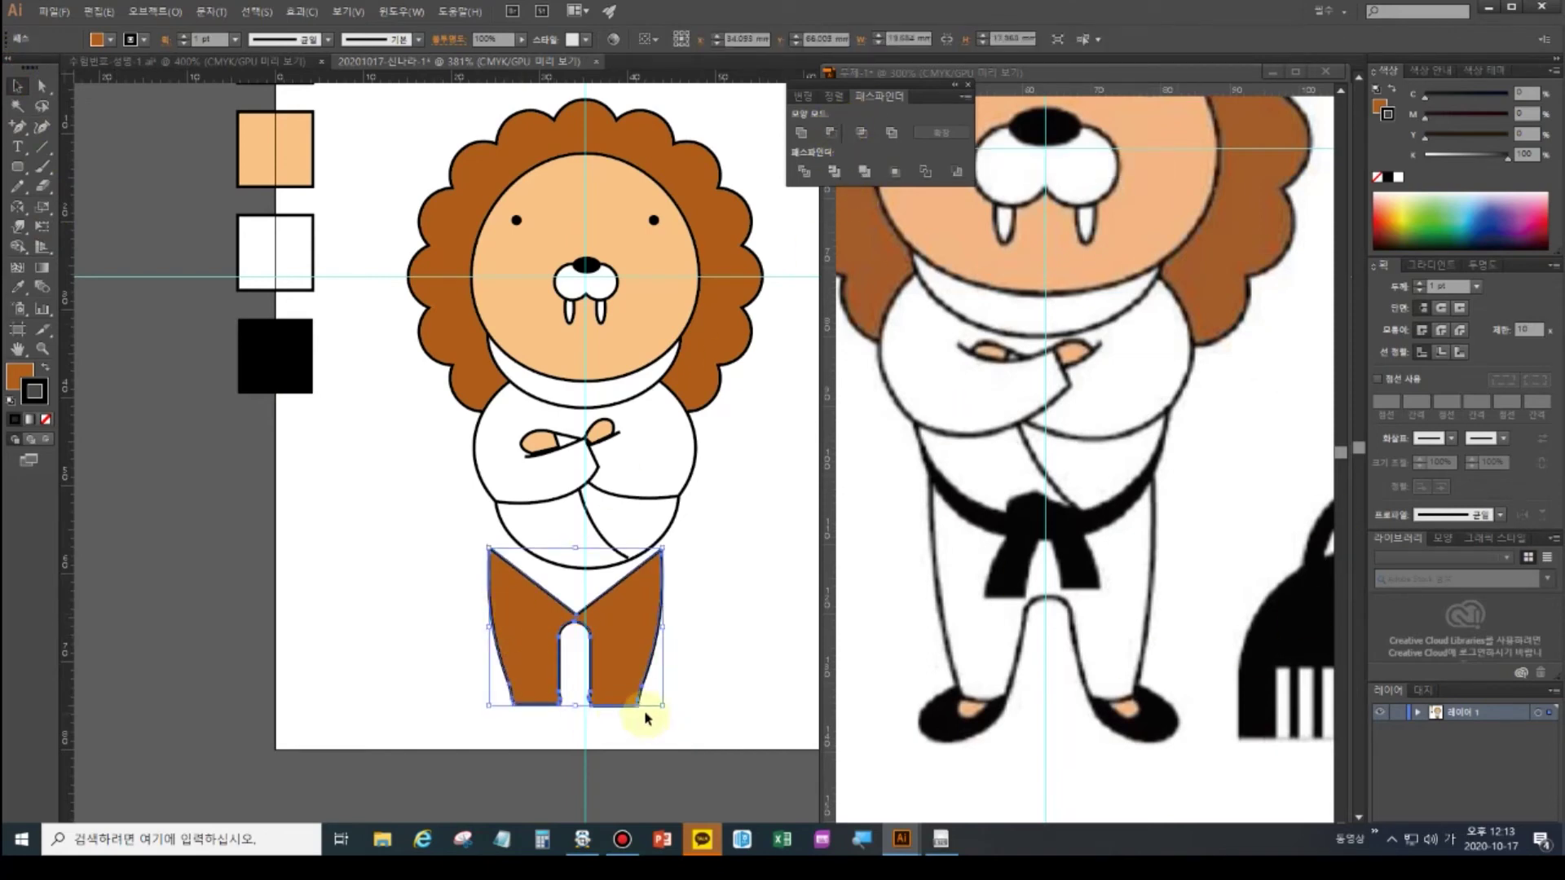
click(437, 541)
- Raise the waistline's centre point to form a shallow dip and move the trousers up over the lower body, centred on the guide
click(43, 85)
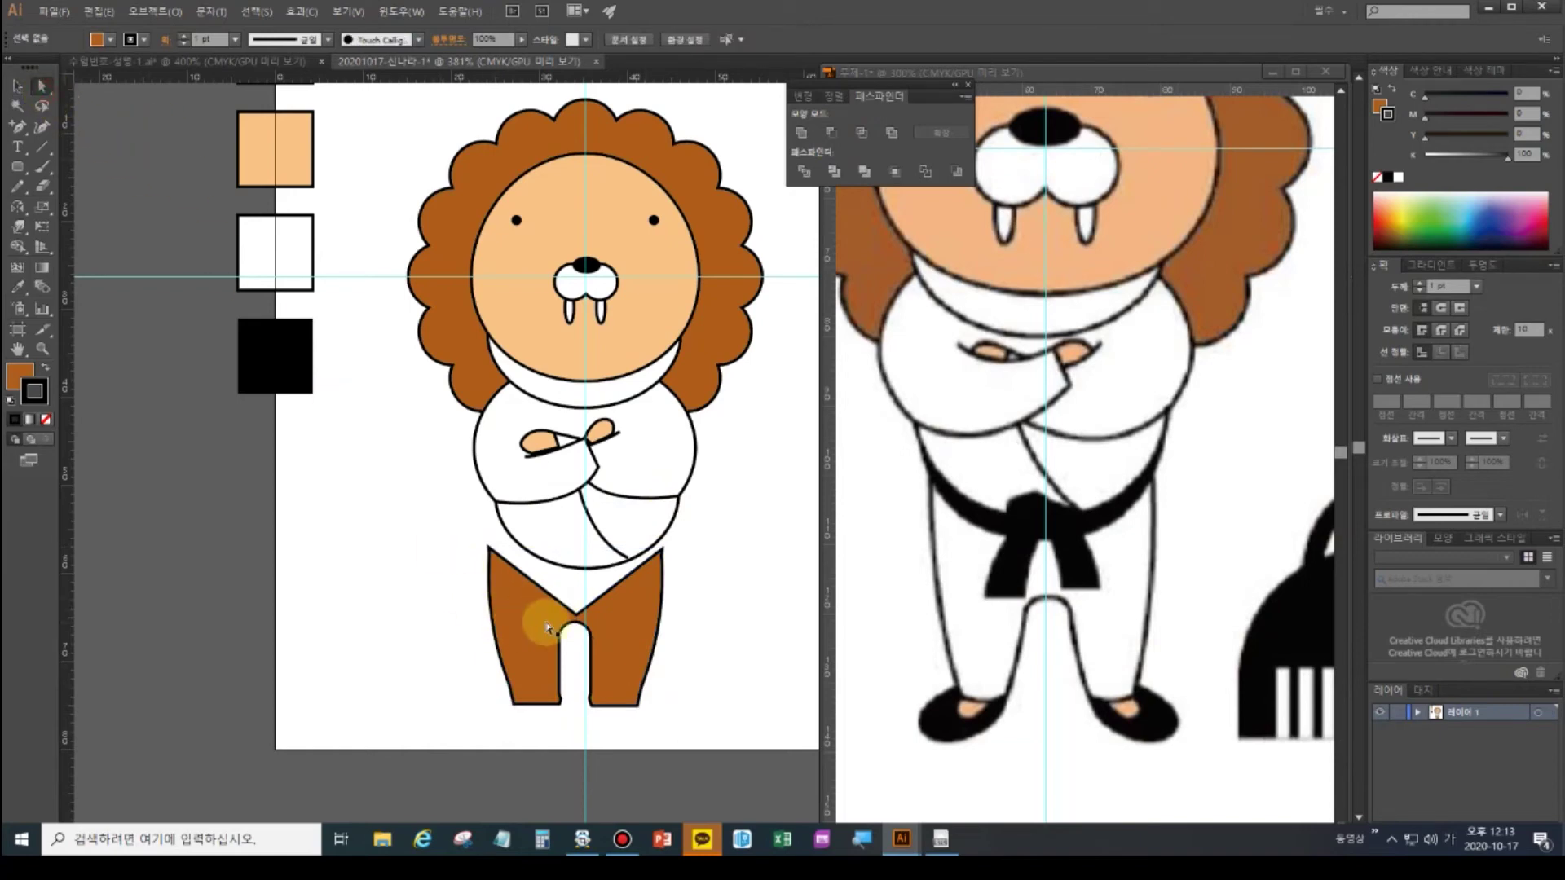
click(575, 619)
key(Up)
key(Up)
key(Up)
key(Up)
key(Up)
key(Up)
key(Up)
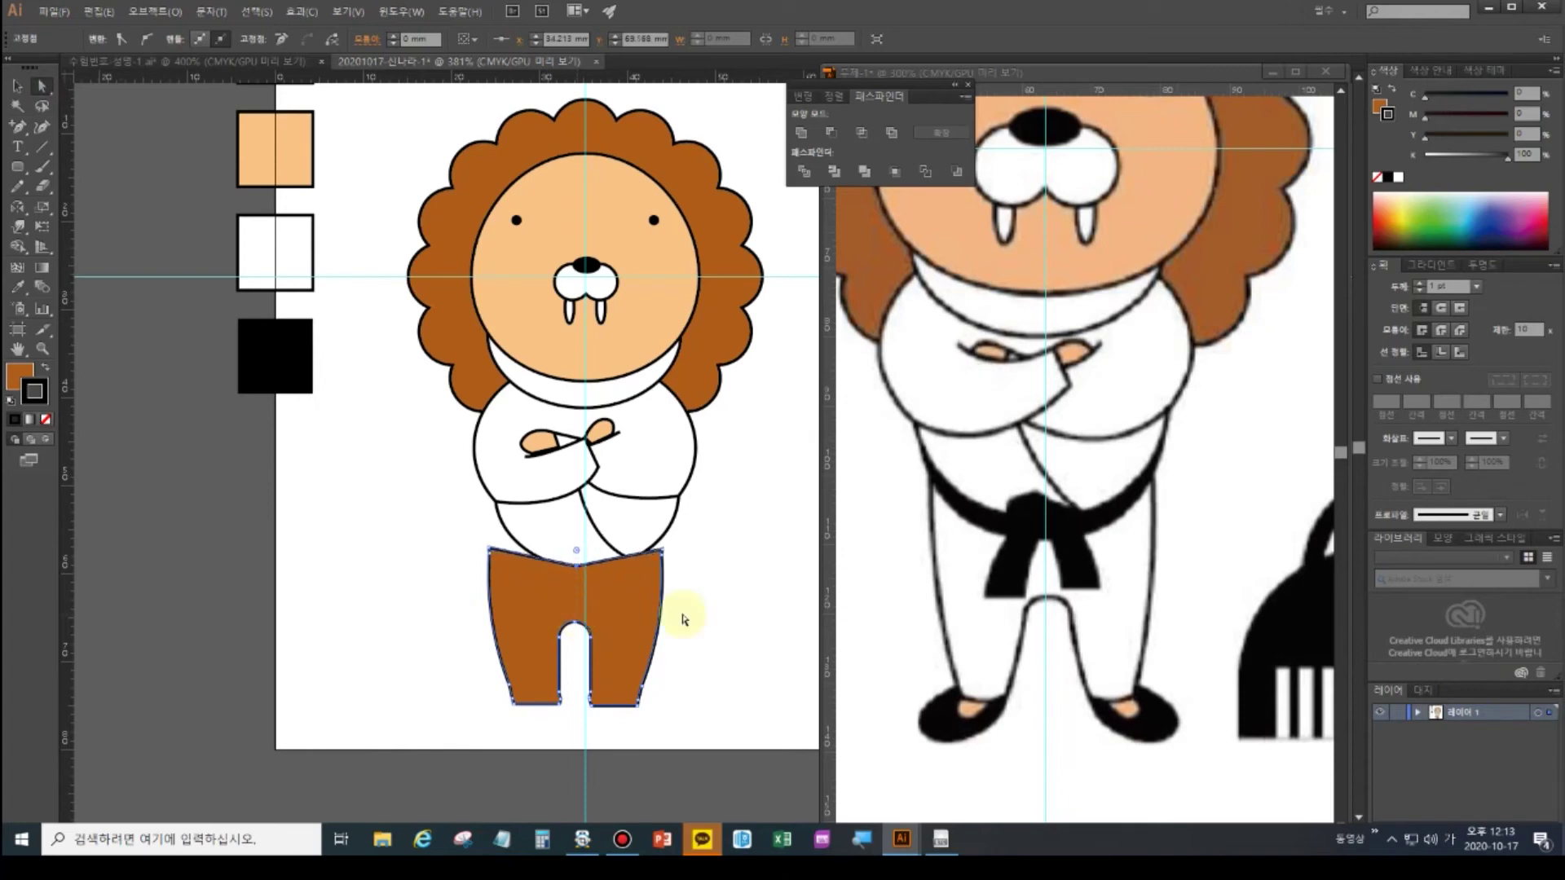
click(17, 85)
drag(640, 607, 651, 571)
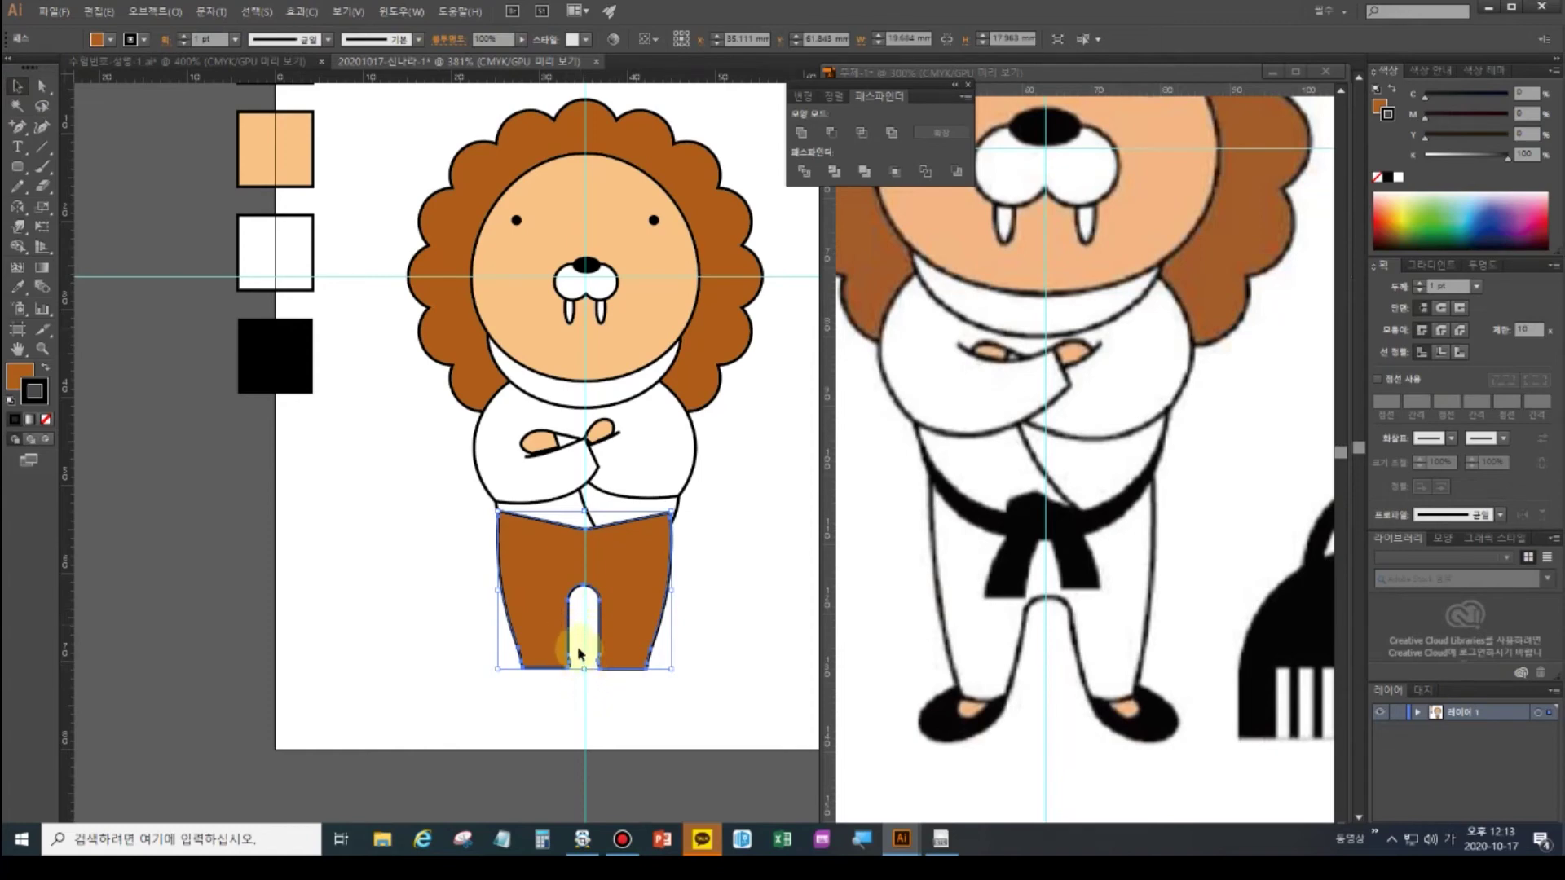
- Shift the inner hem points of both legs outward so the gap between them widens toward the bottom
click(42, 86)
click(555, 681)
click(557, 648)
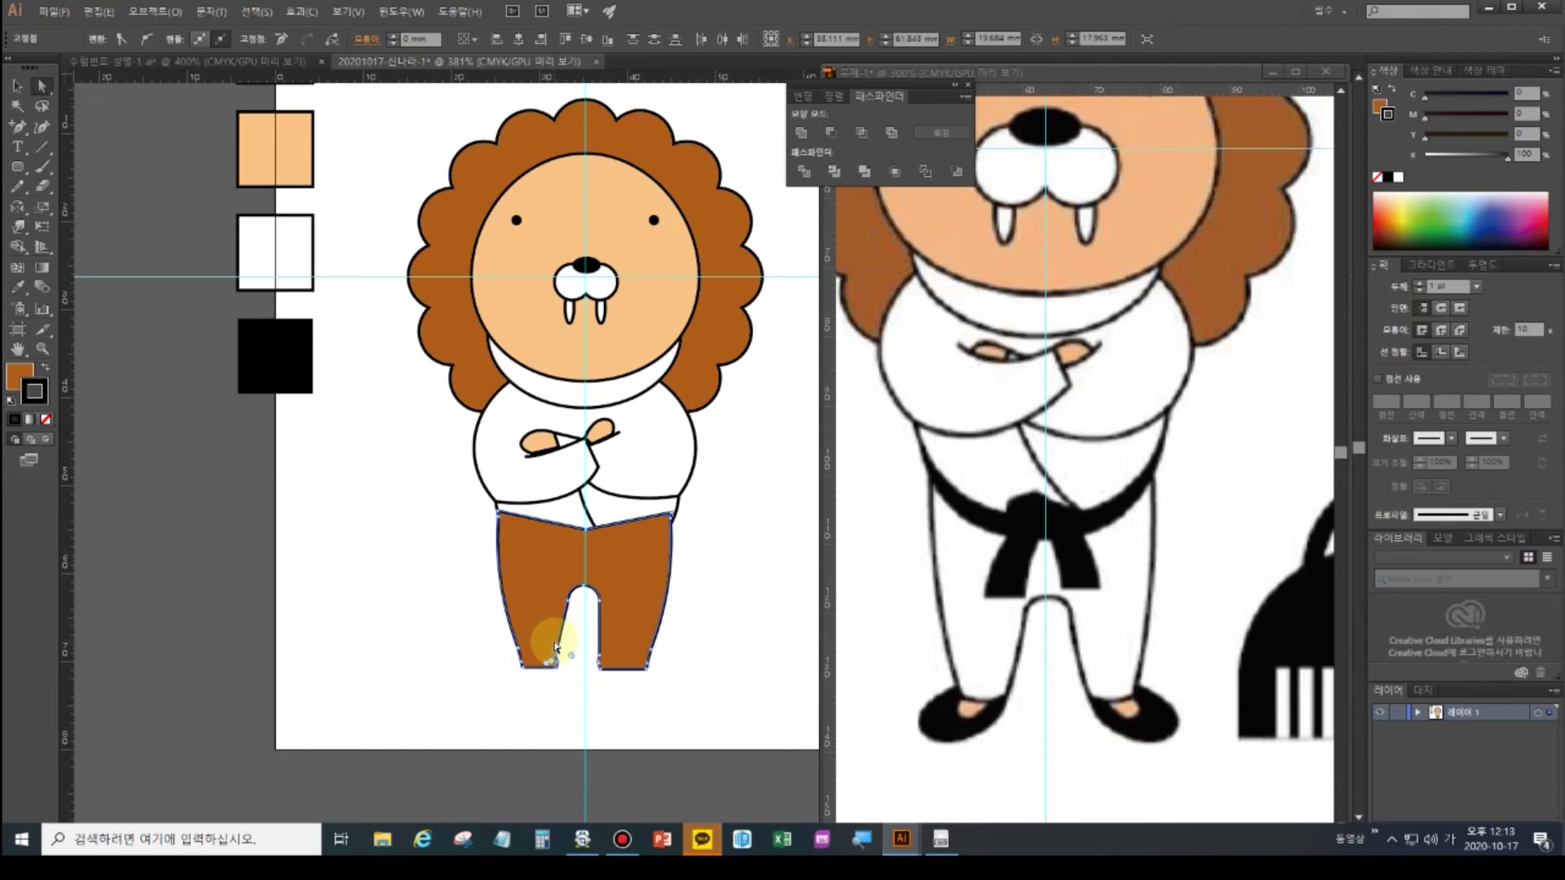
drag(610, 688, 585, 632)
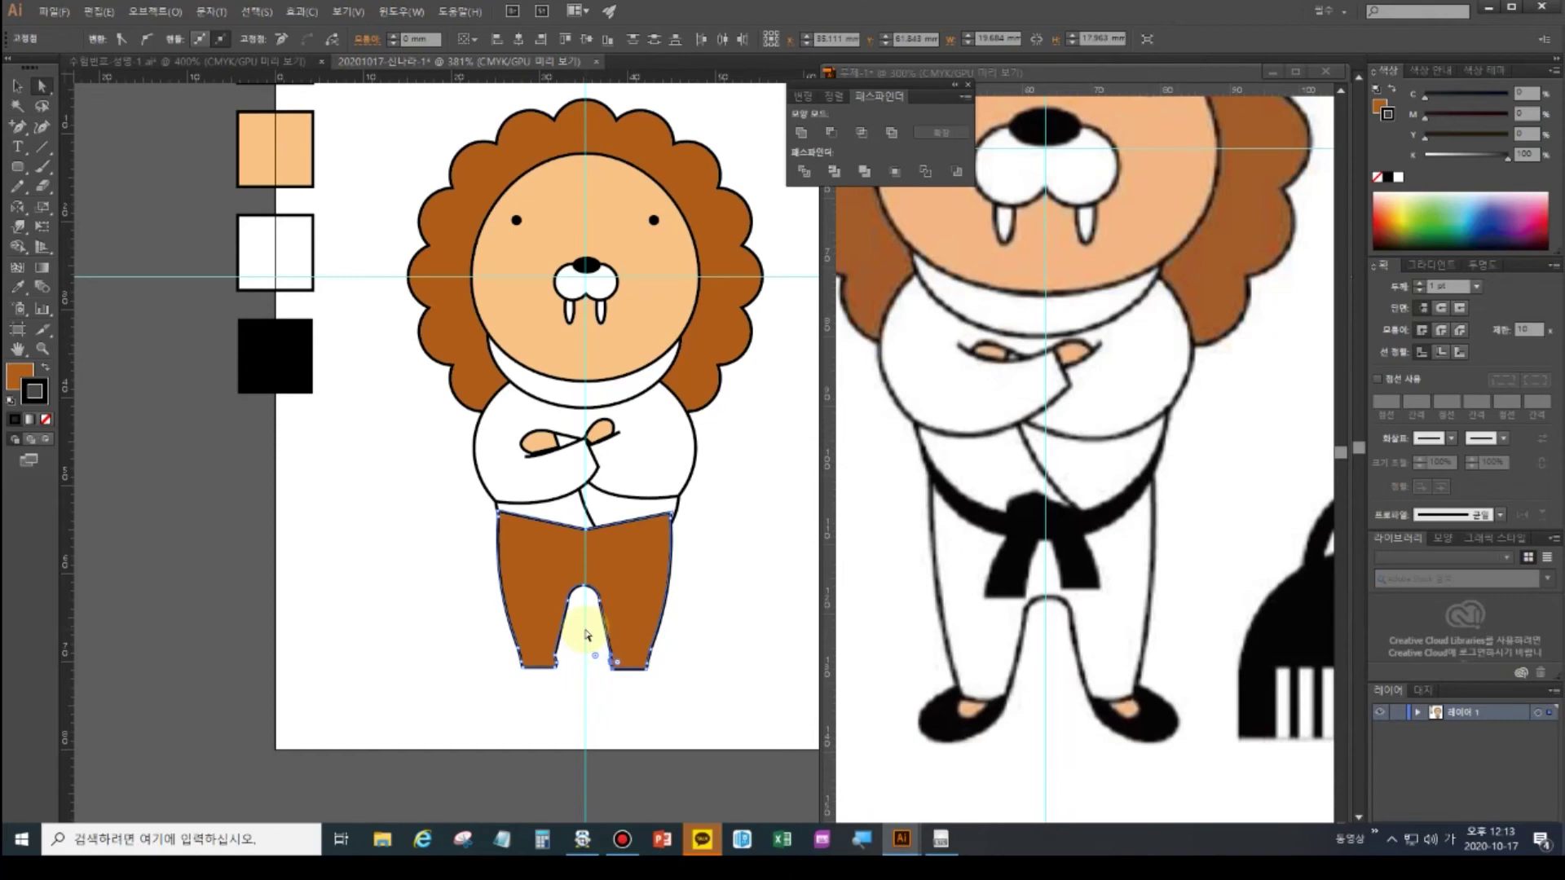
click(532, 676)
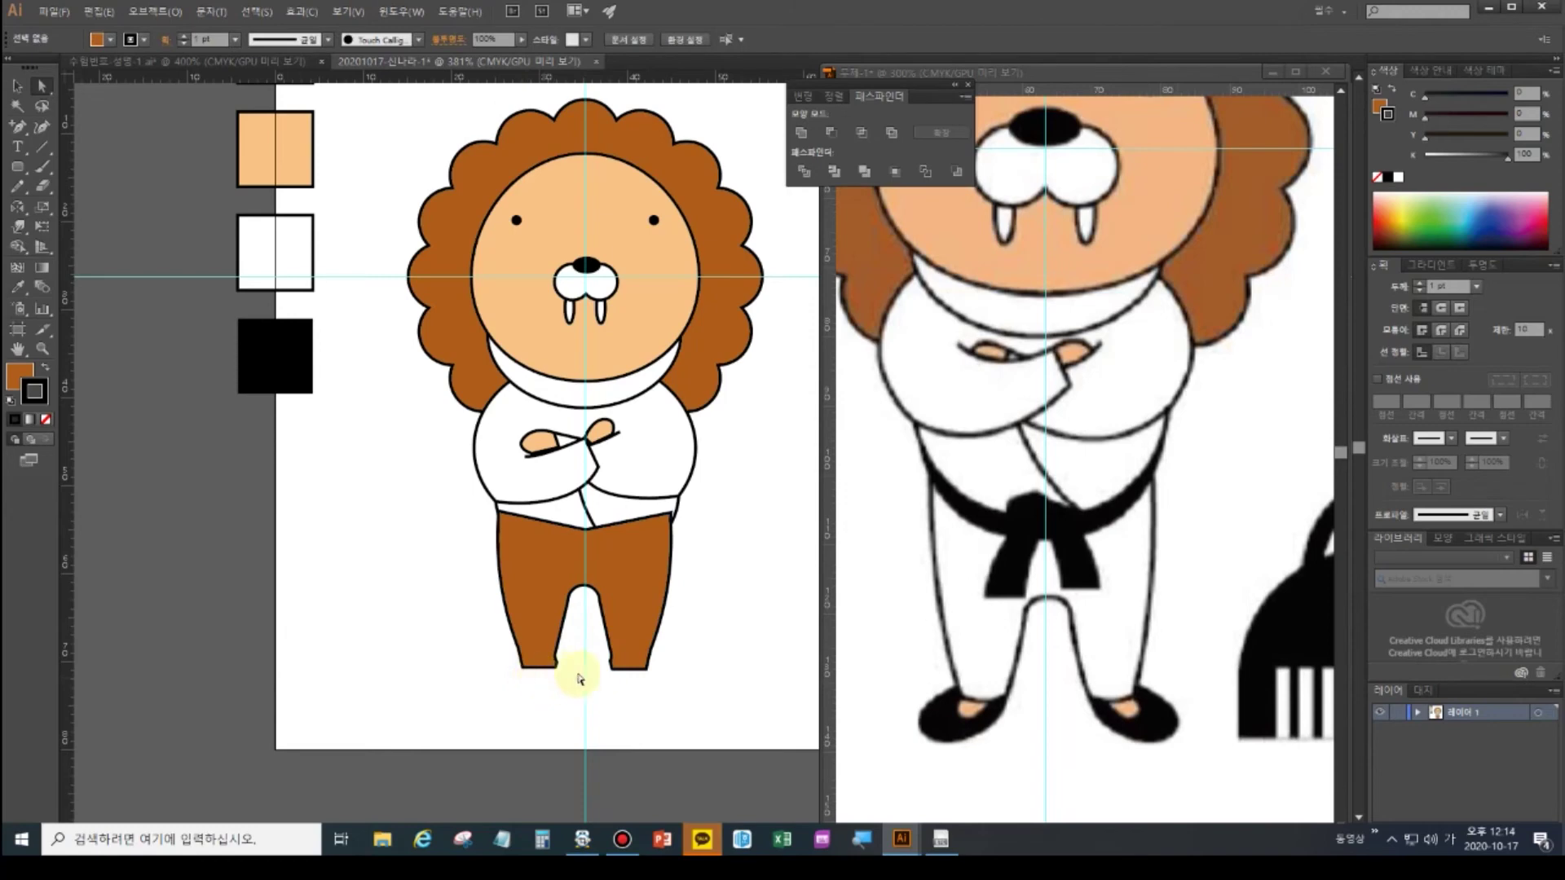
- Delete the surplus anchor points on the inner hem corners of both trouser legs
click(49, 351)
mouse_move(565, 688)
mouse_down()
mouse_move(559, 646)
mouse_move(563, 663)
mouse_up()
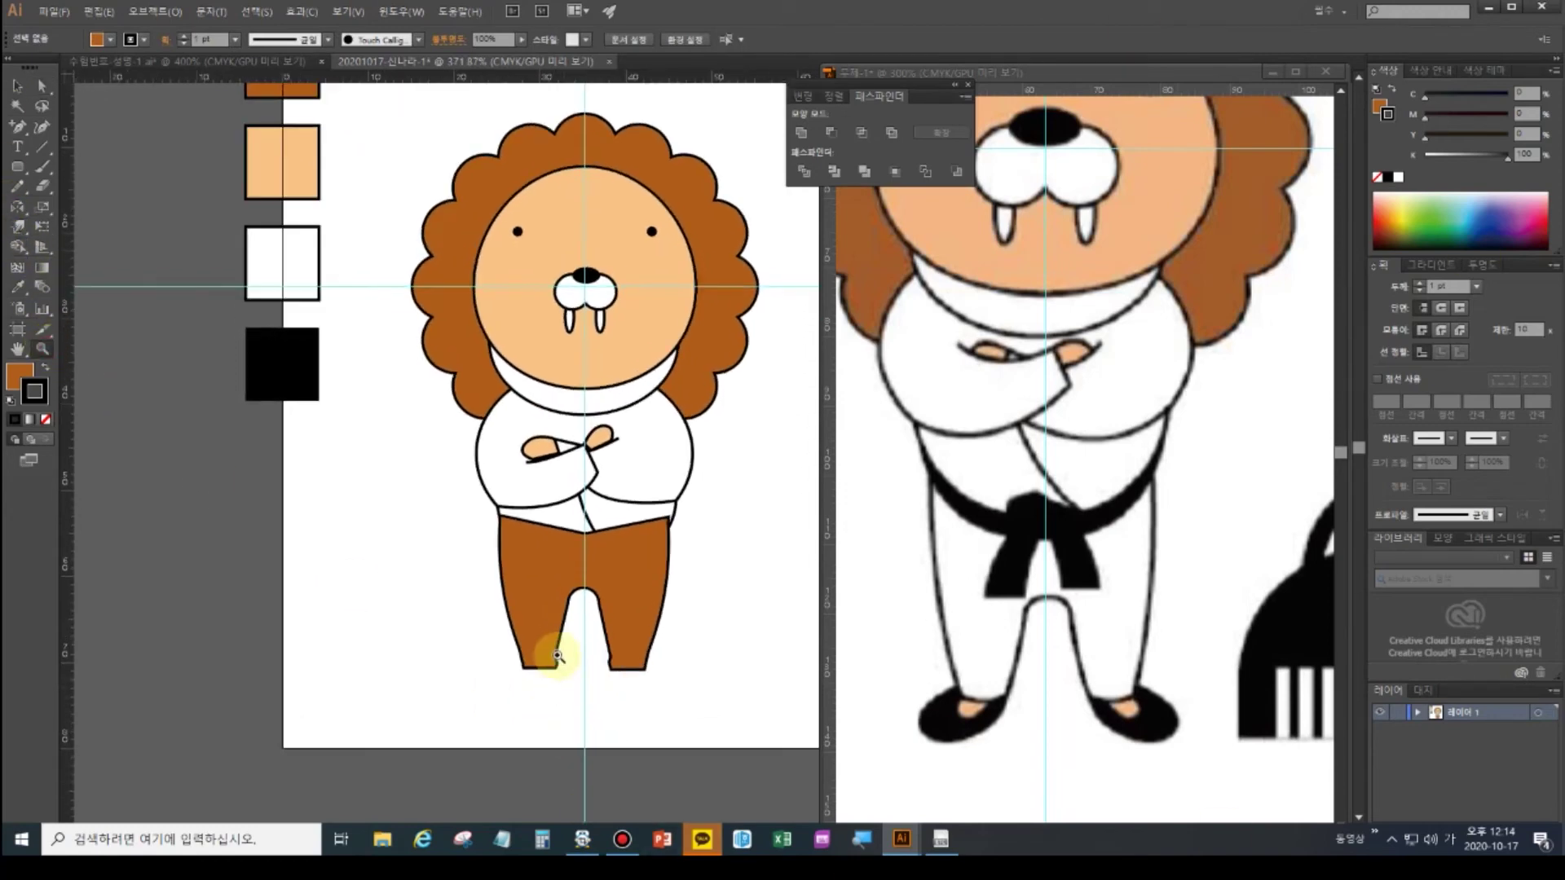
click(562, 662)
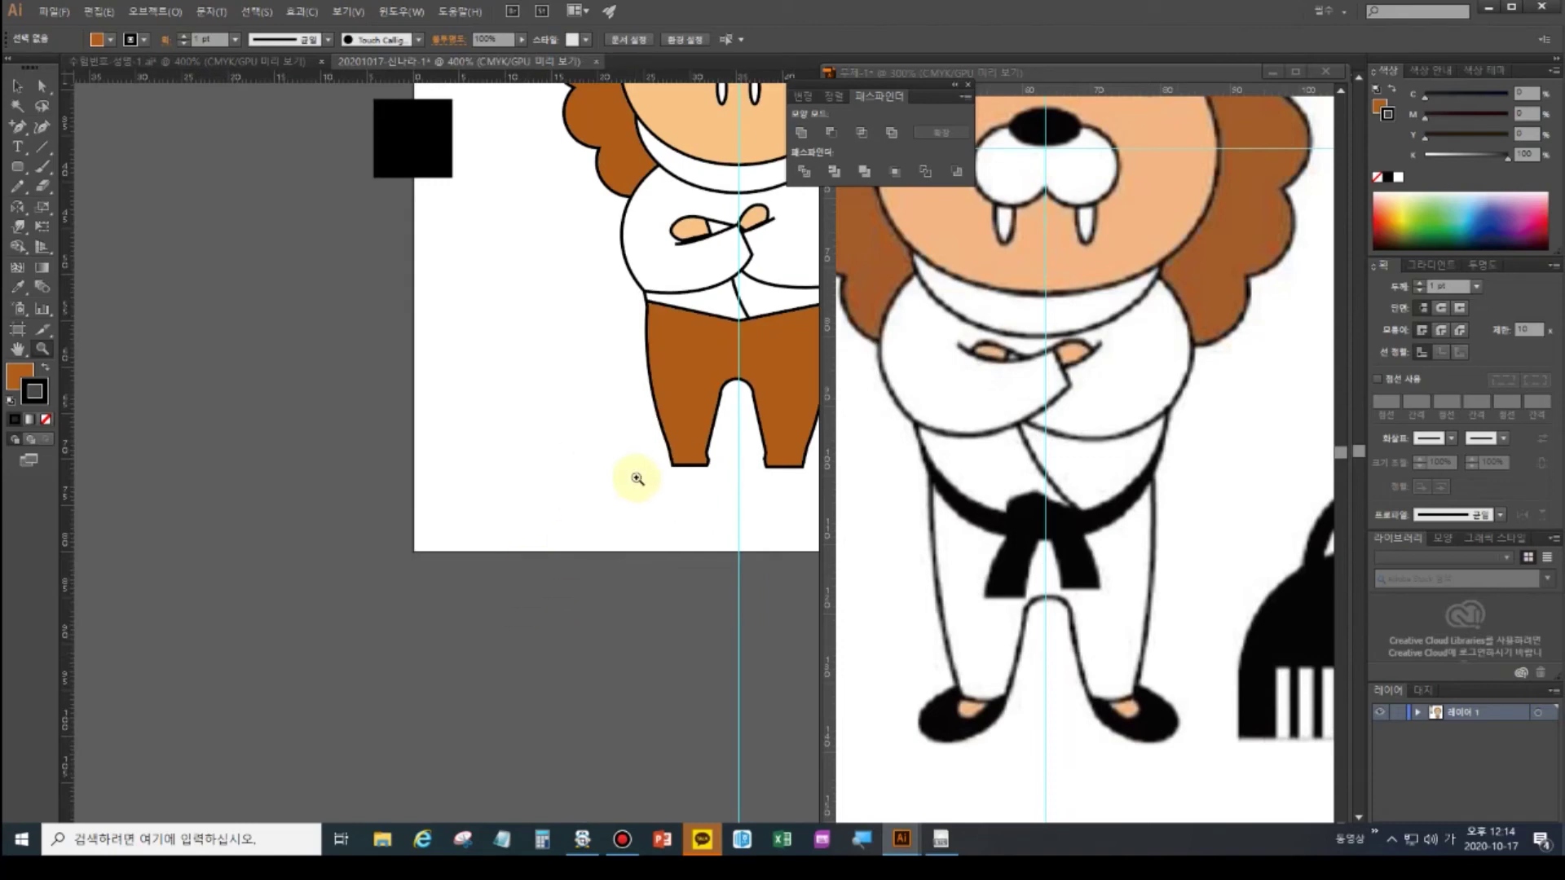
drag(628, 503, 419, 663)
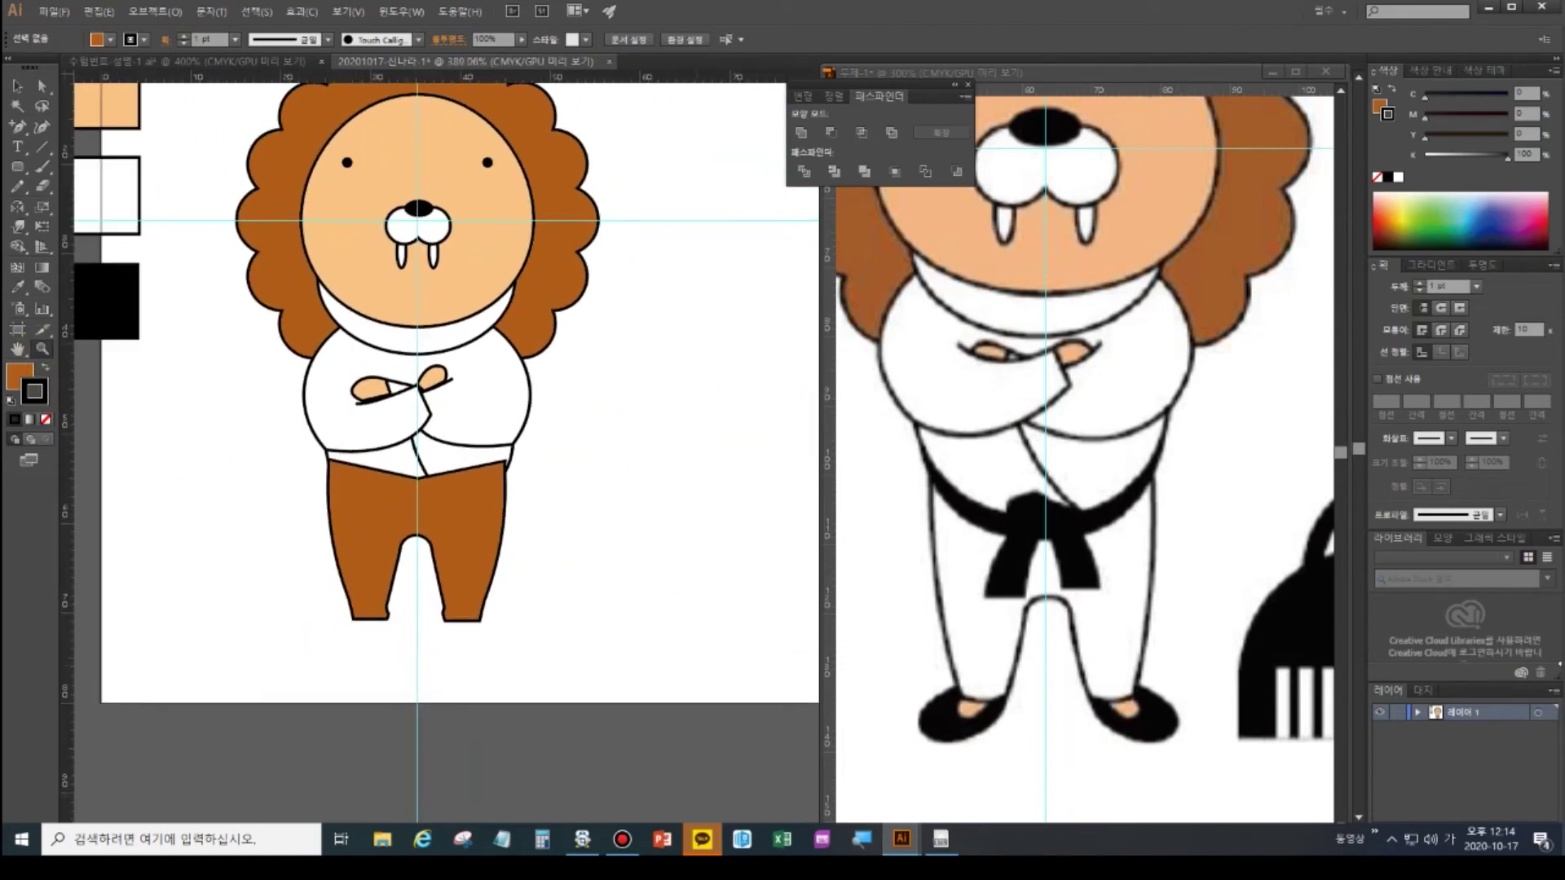
click(42, 86)
click(390, 615)
click(21, 130)
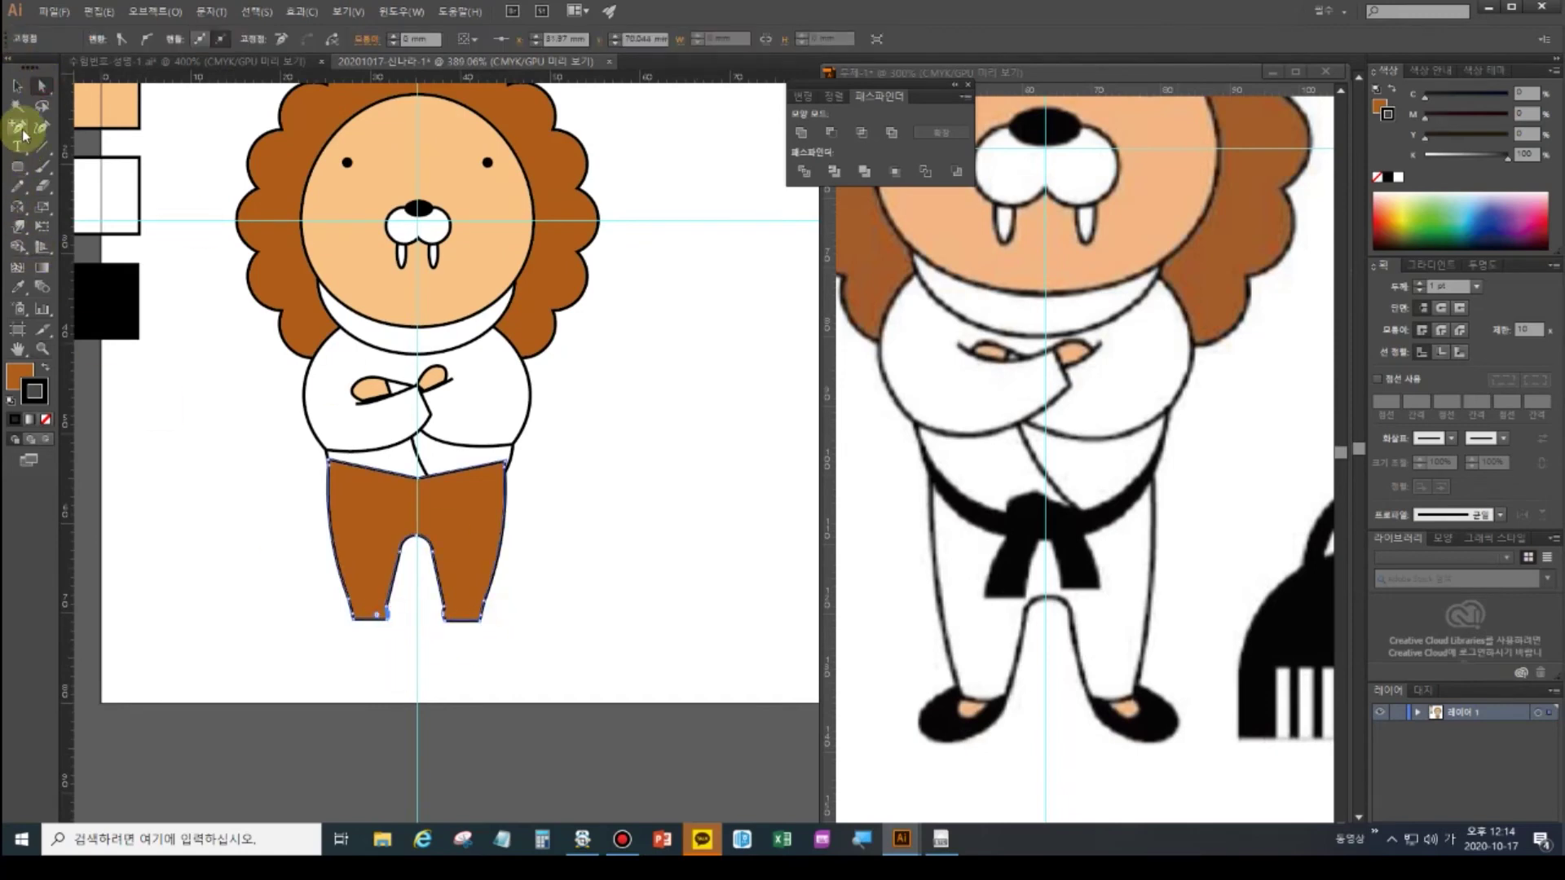
click(20, 129)
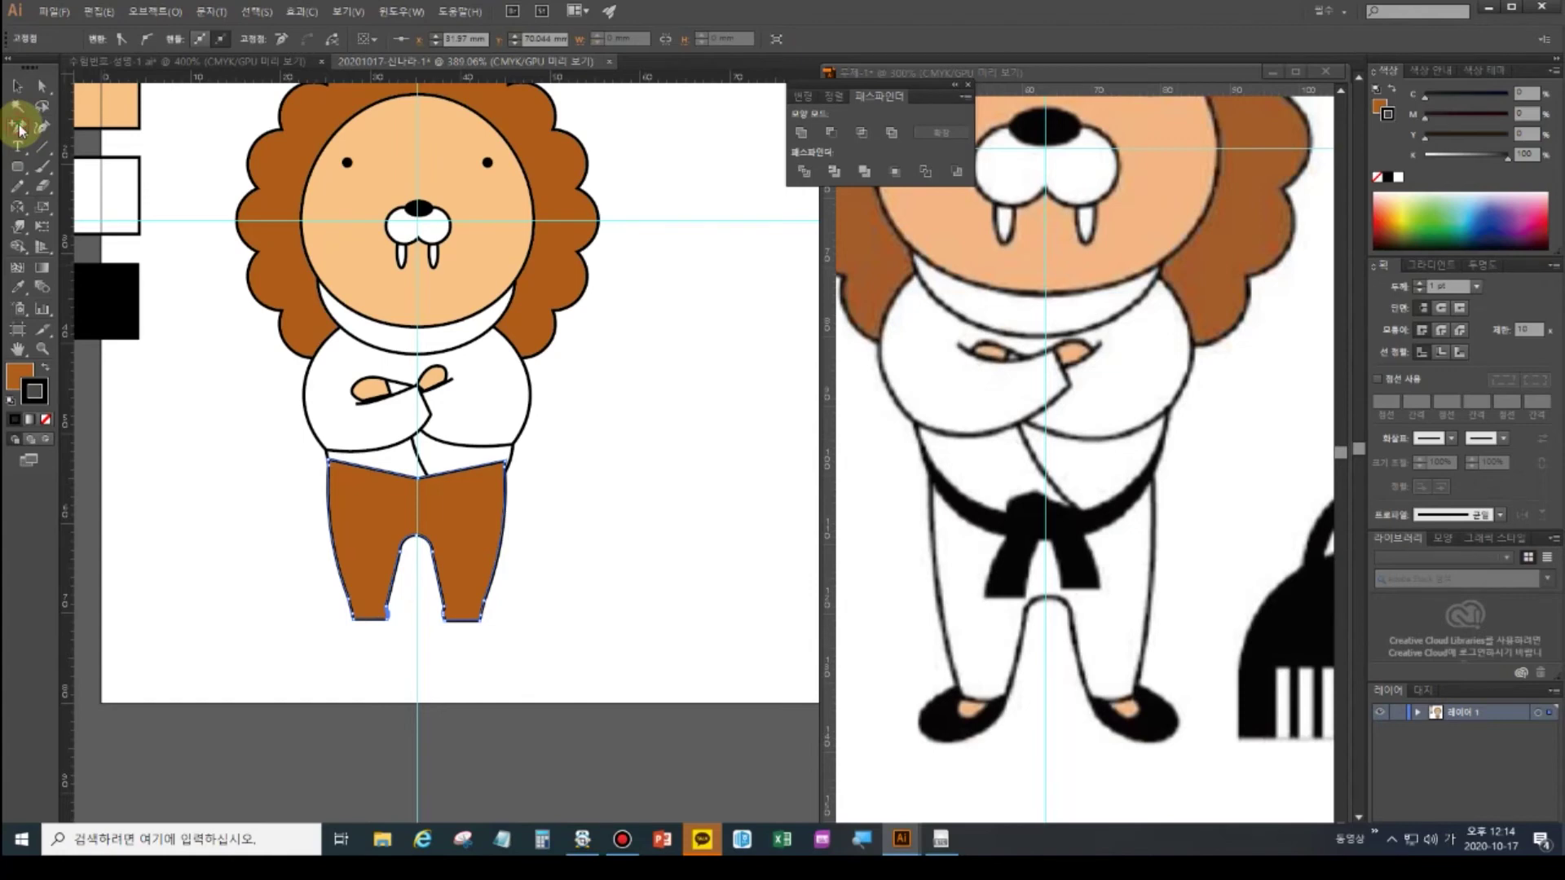
click(61, 190)
click(388, 615)
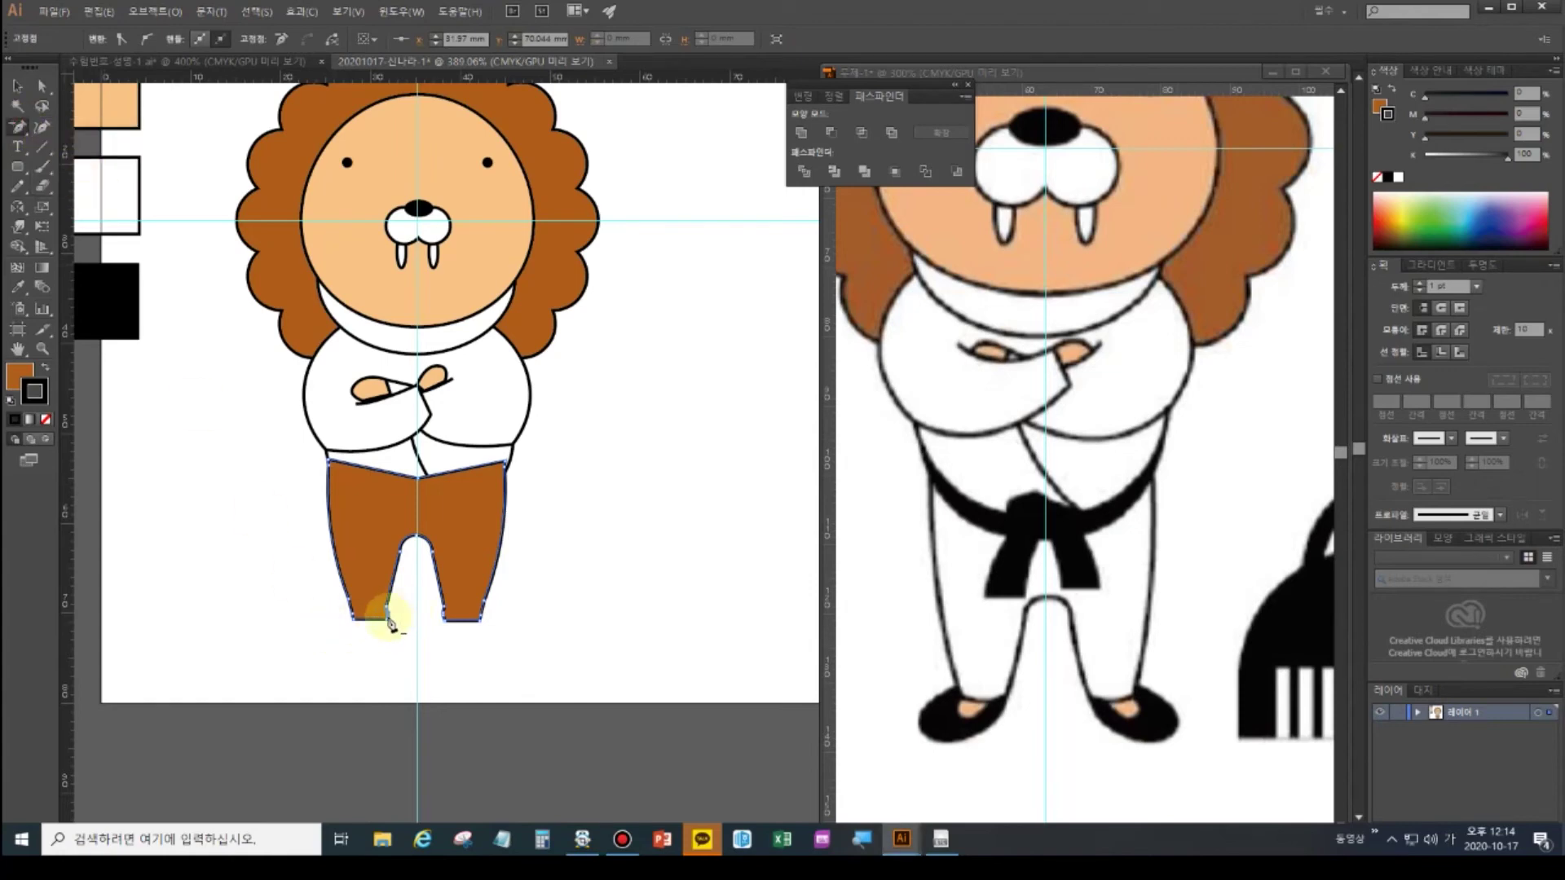
click(889, 444)
click(454, 613)
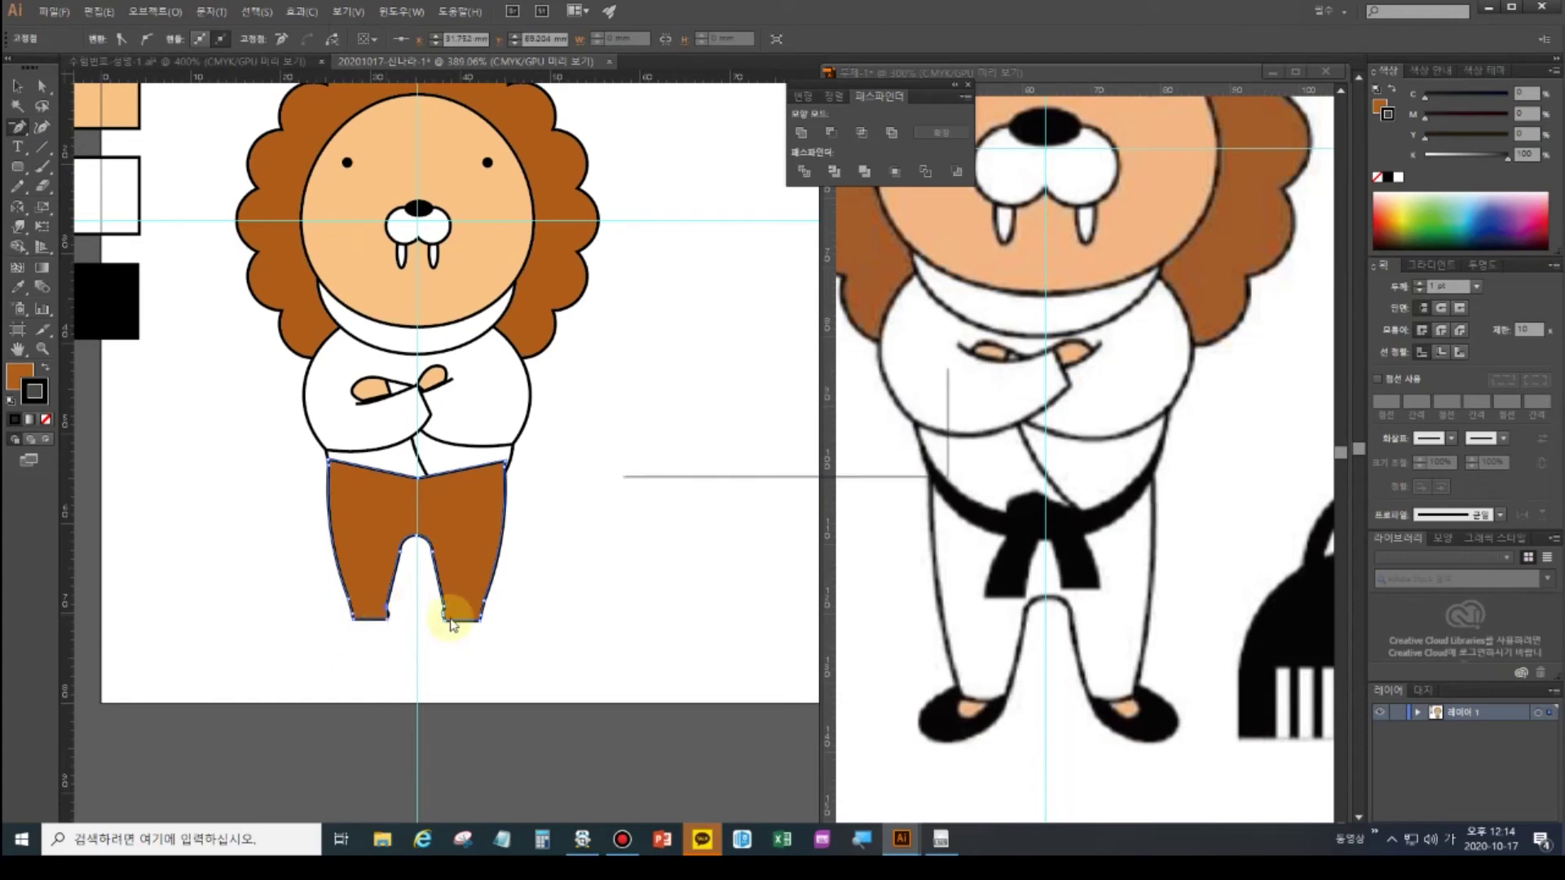
click(889, 446)
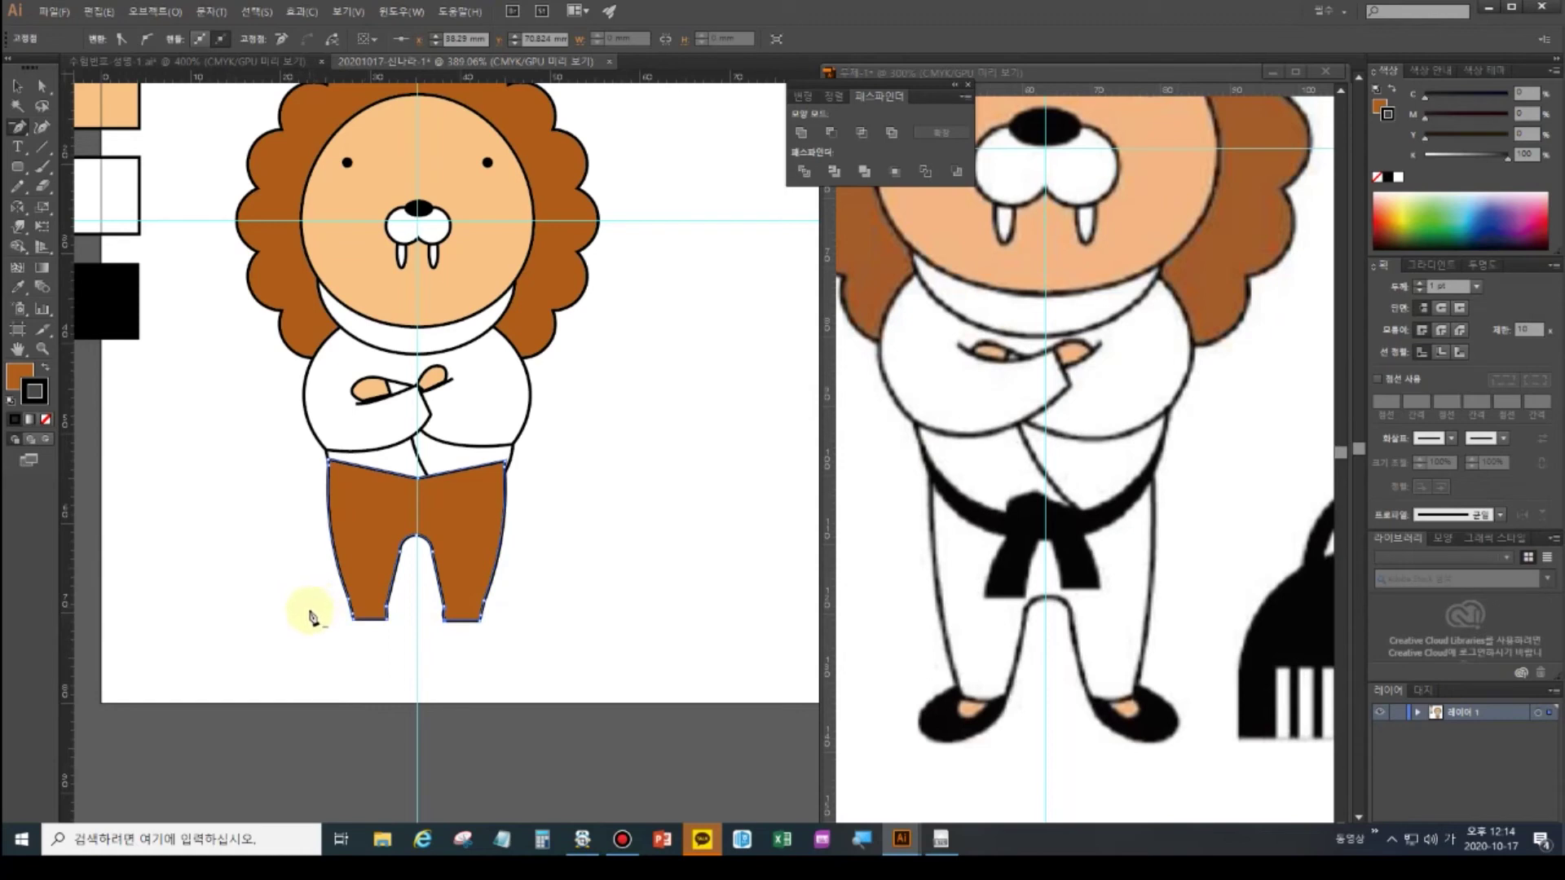
- Draw an ellipse about 8.3 by 3.8 mm over the left trouser hem and shear it so its outer end slopes down
click(17, 167)
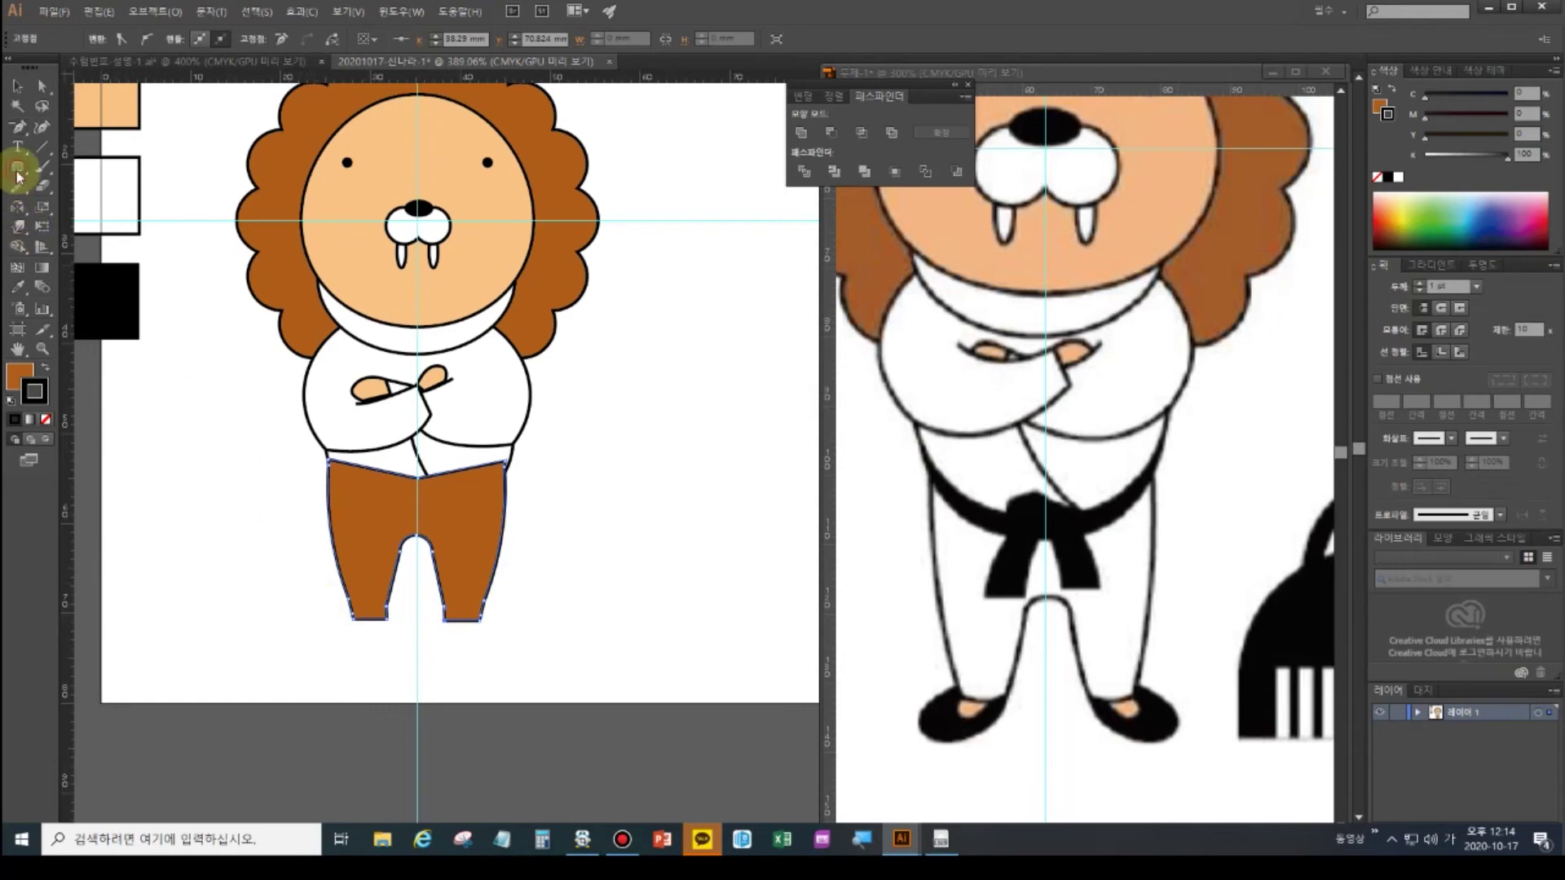
drag(18, 166, 69, 204)
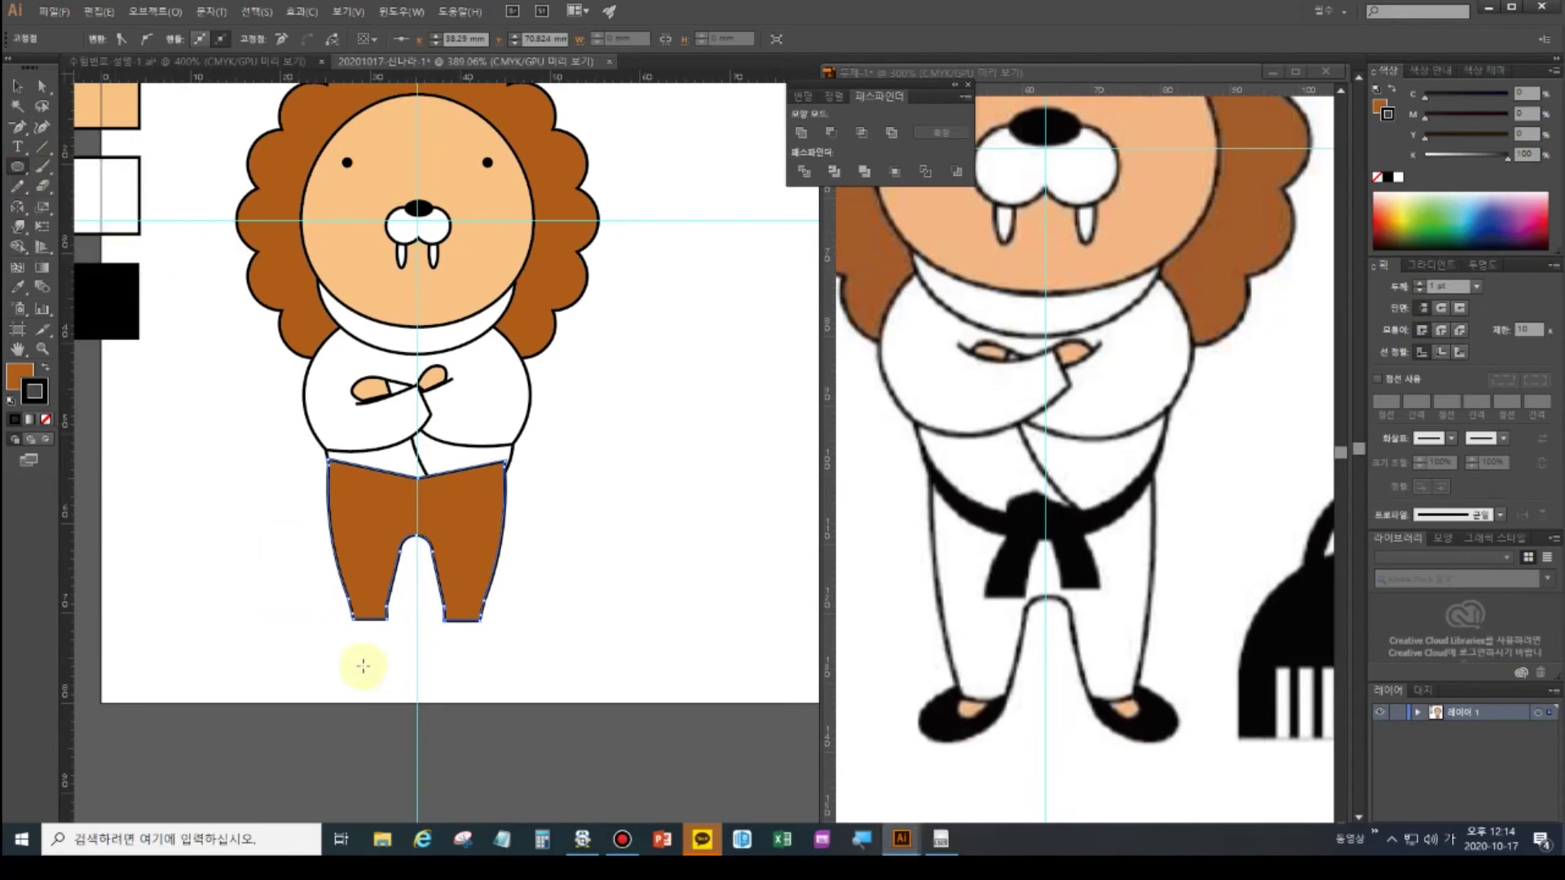
drag(313, 629, 387, 644)
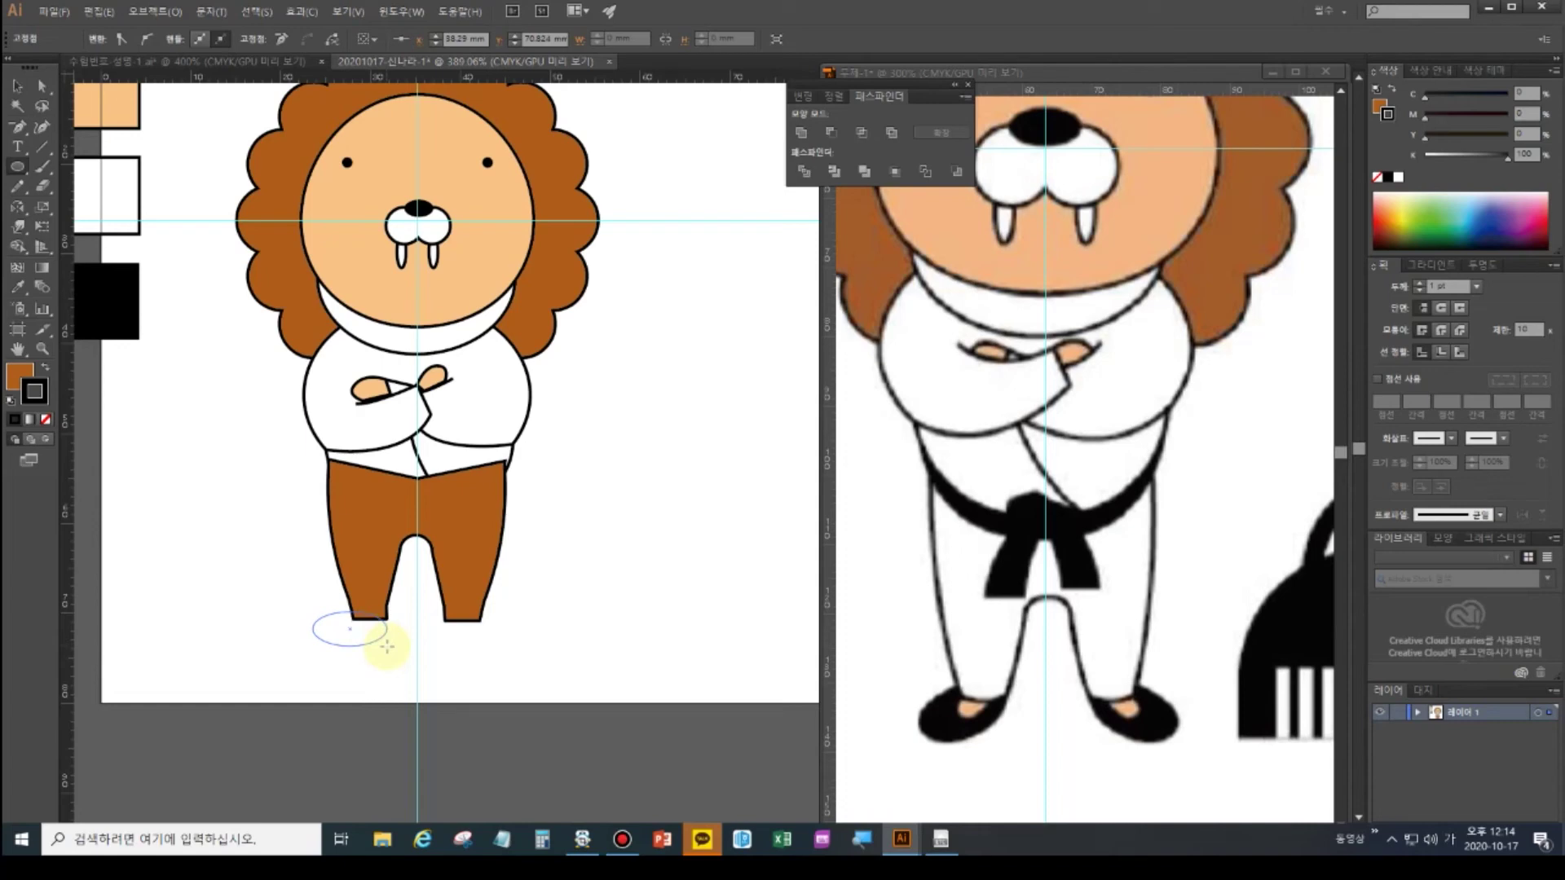
drag(390, 646, 391, 646)
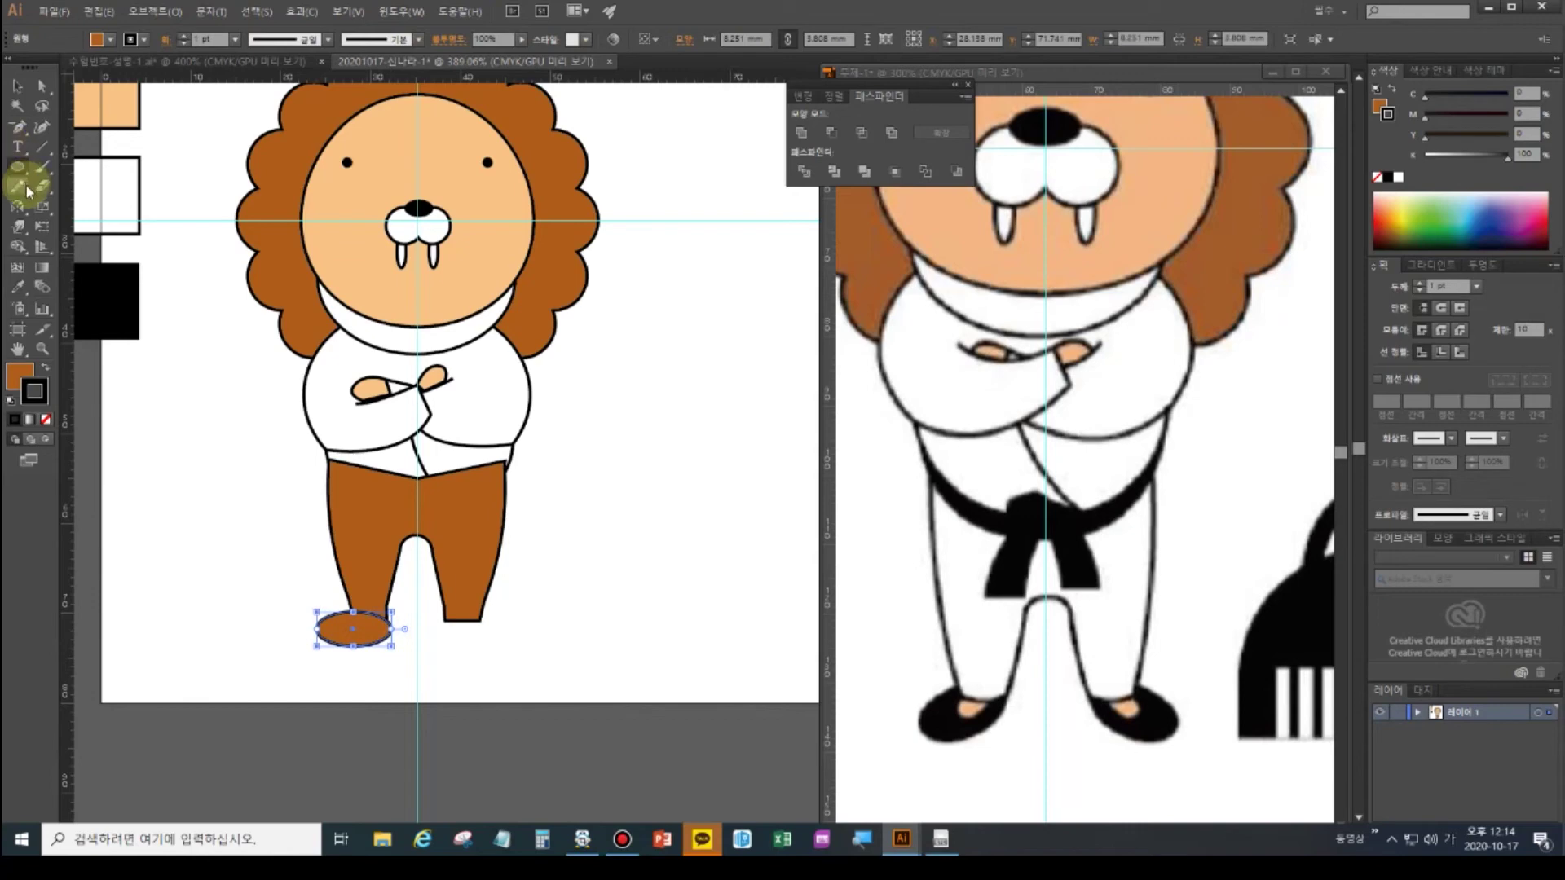
click(31, 214)
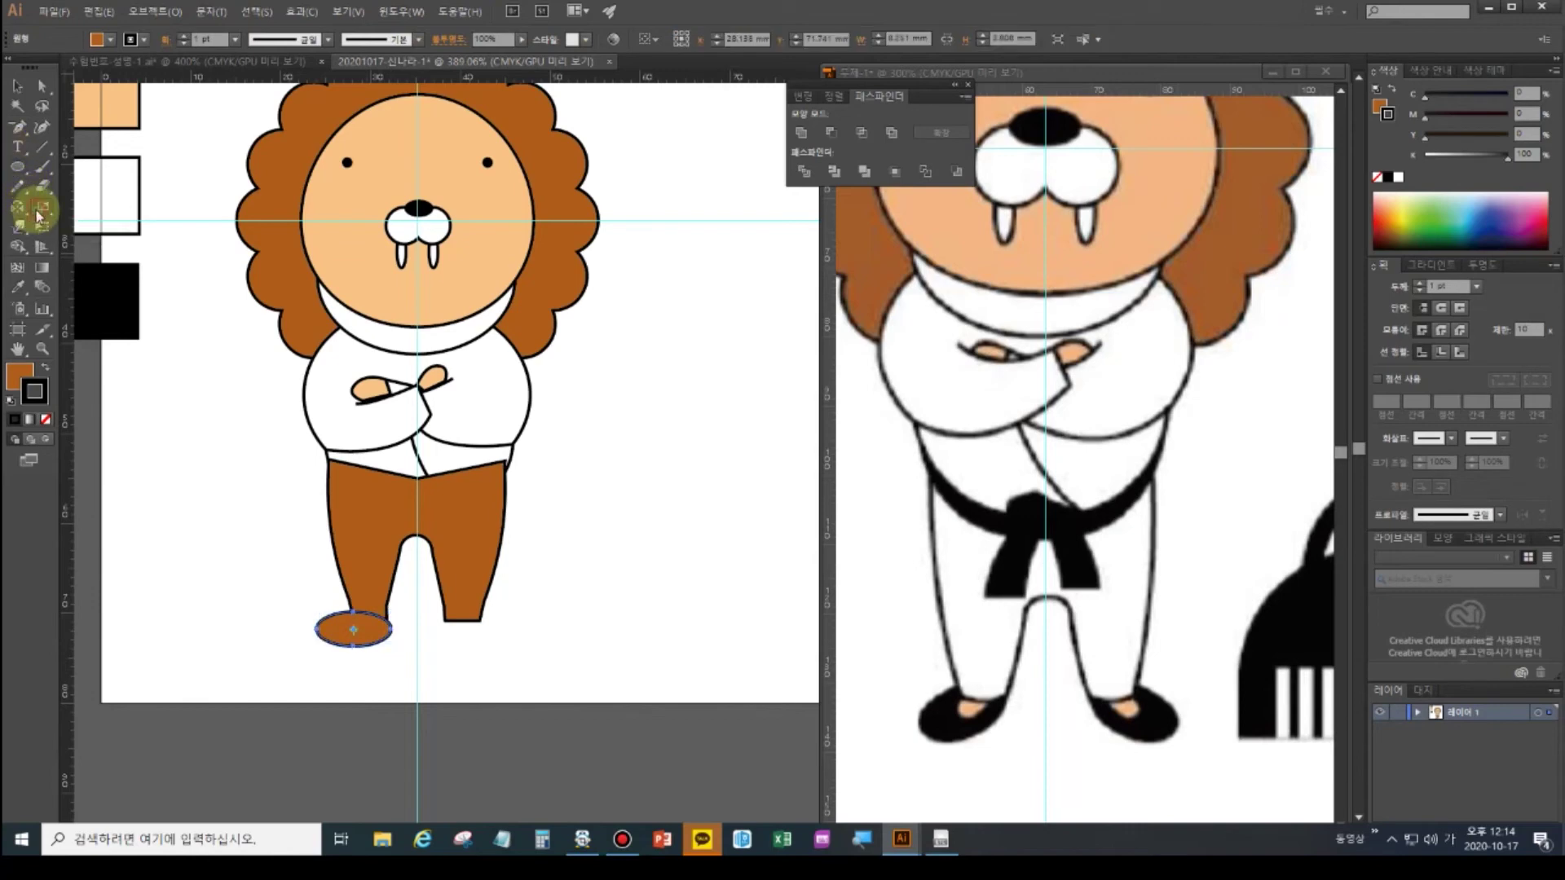
drag(37, 216, 93, 228)
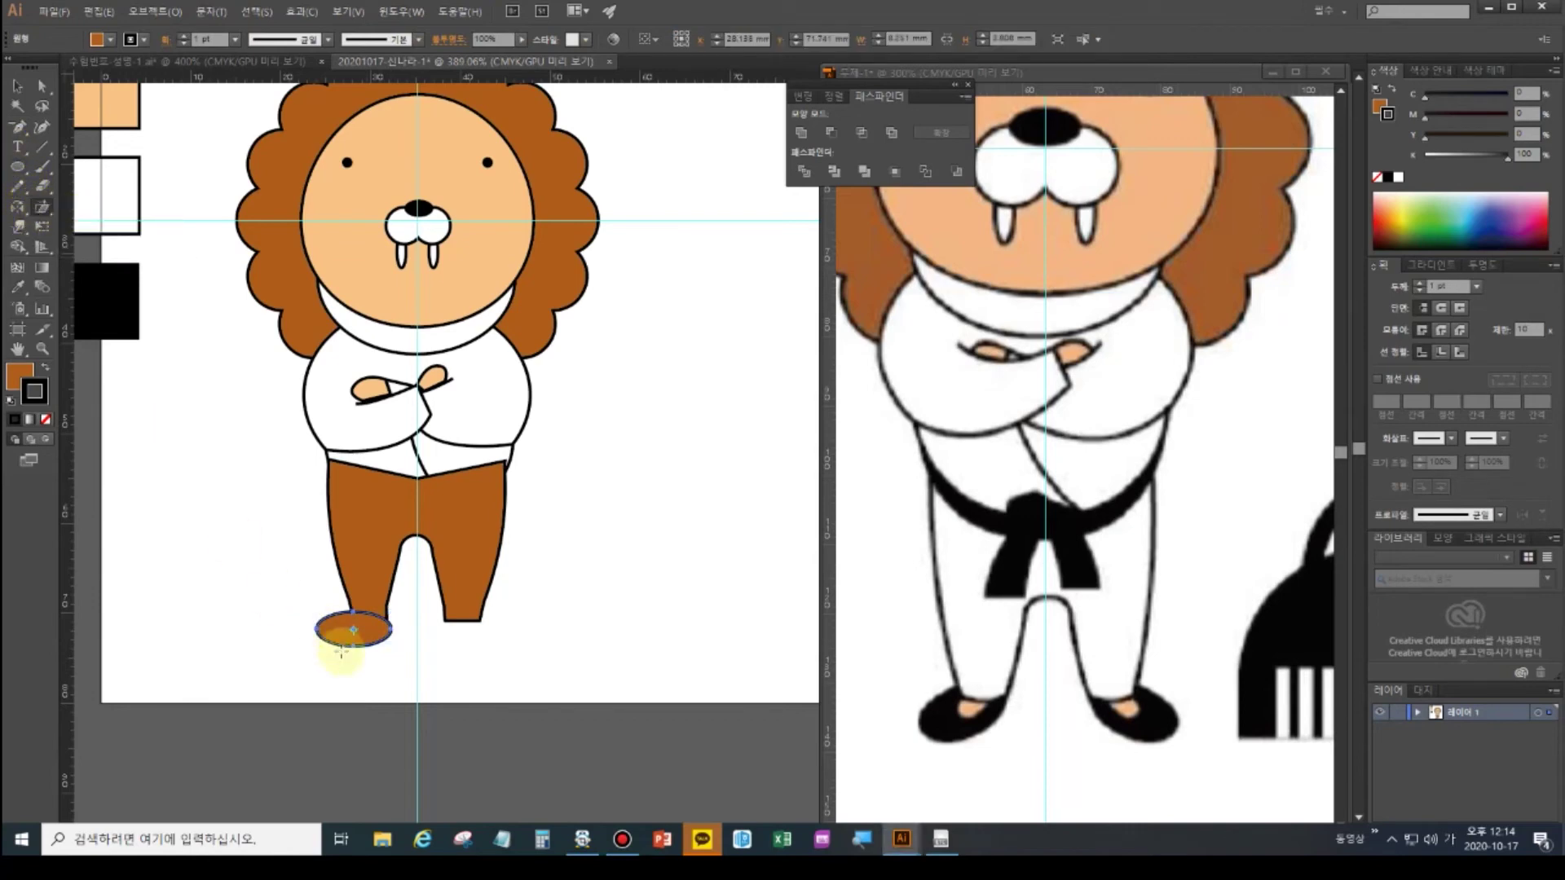
drag(320, 634, 351, 646)
- Slant the ellipse more steeply just below the left trouser hem and match it to the black swatch, without a stroke
click(13, 90)
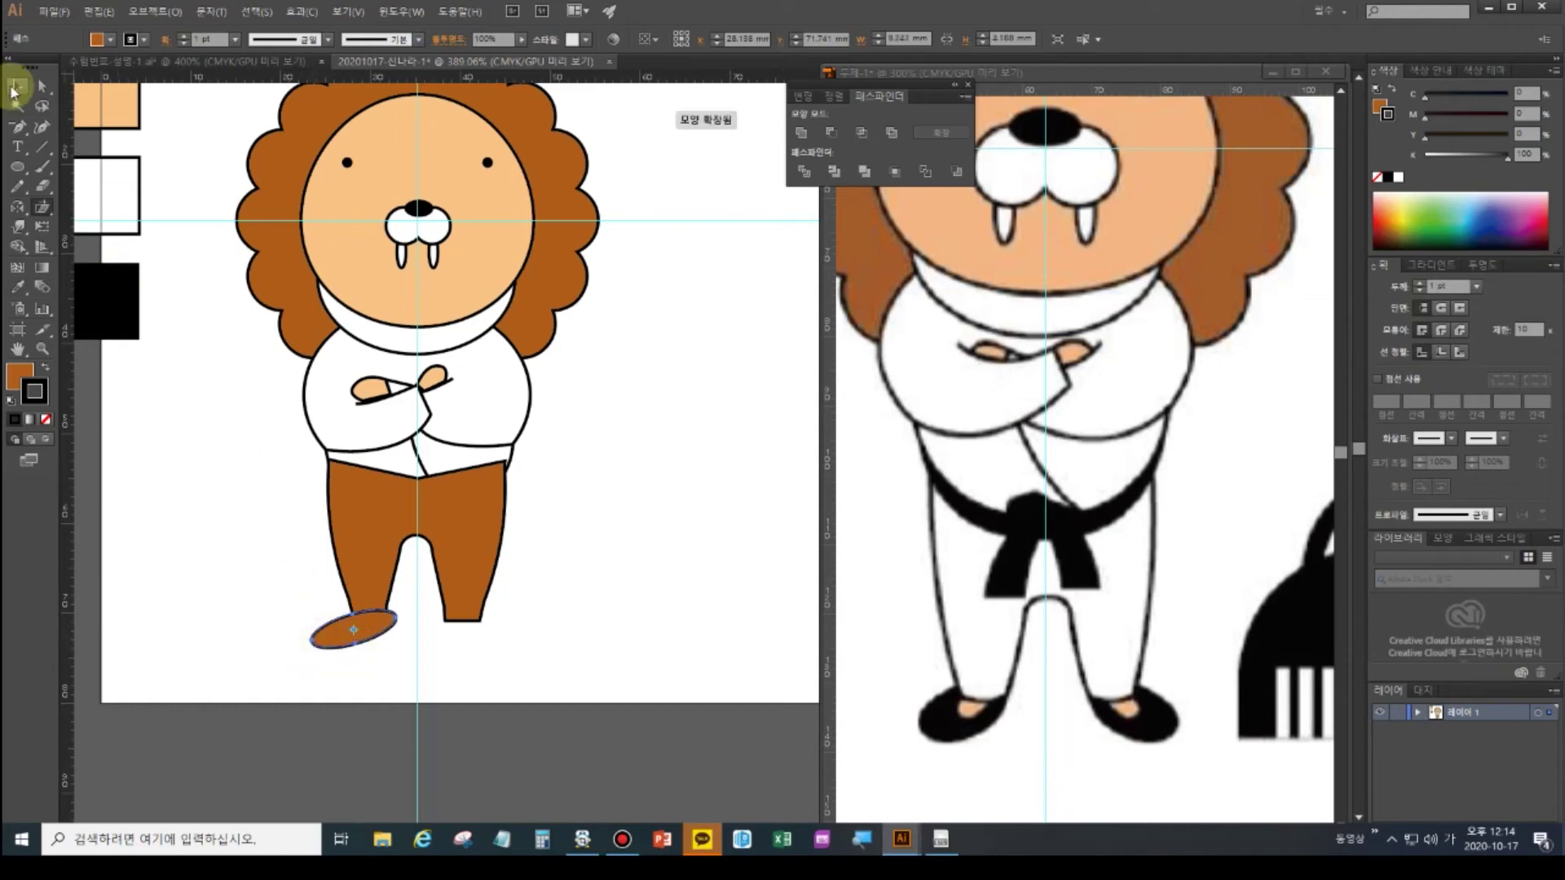
click(352, 644)
drag(357, 652, 359, 659)
mouse_move(355, 663)
mouse_down()
mouse_move(356, 676)
mouse_move(364, 647)
mouse_up()
click(369, 649)
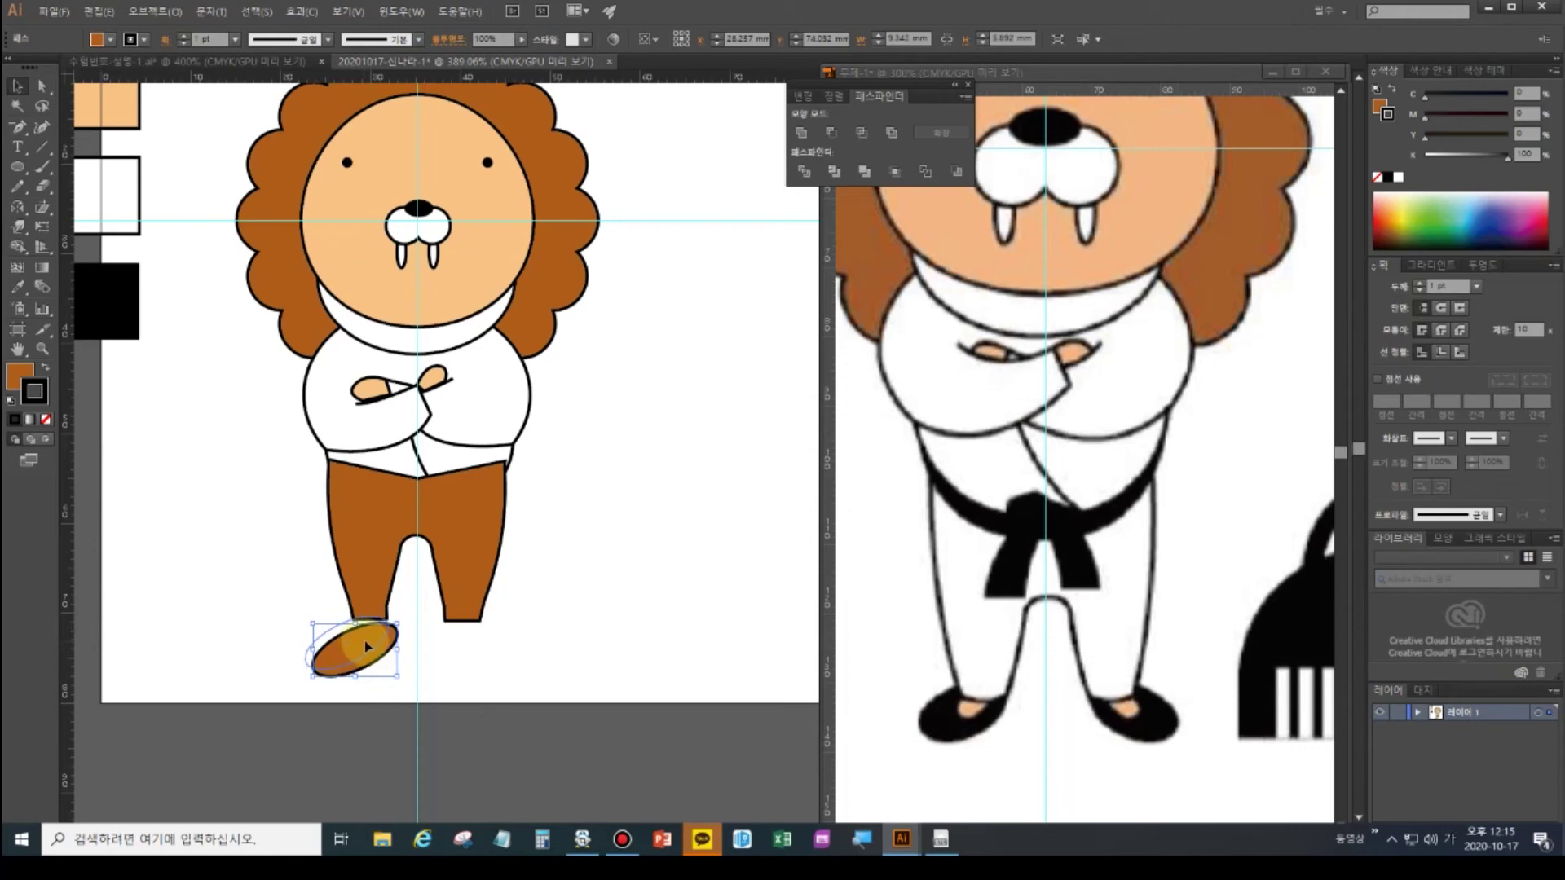
drag(367, 647, 366, 648)
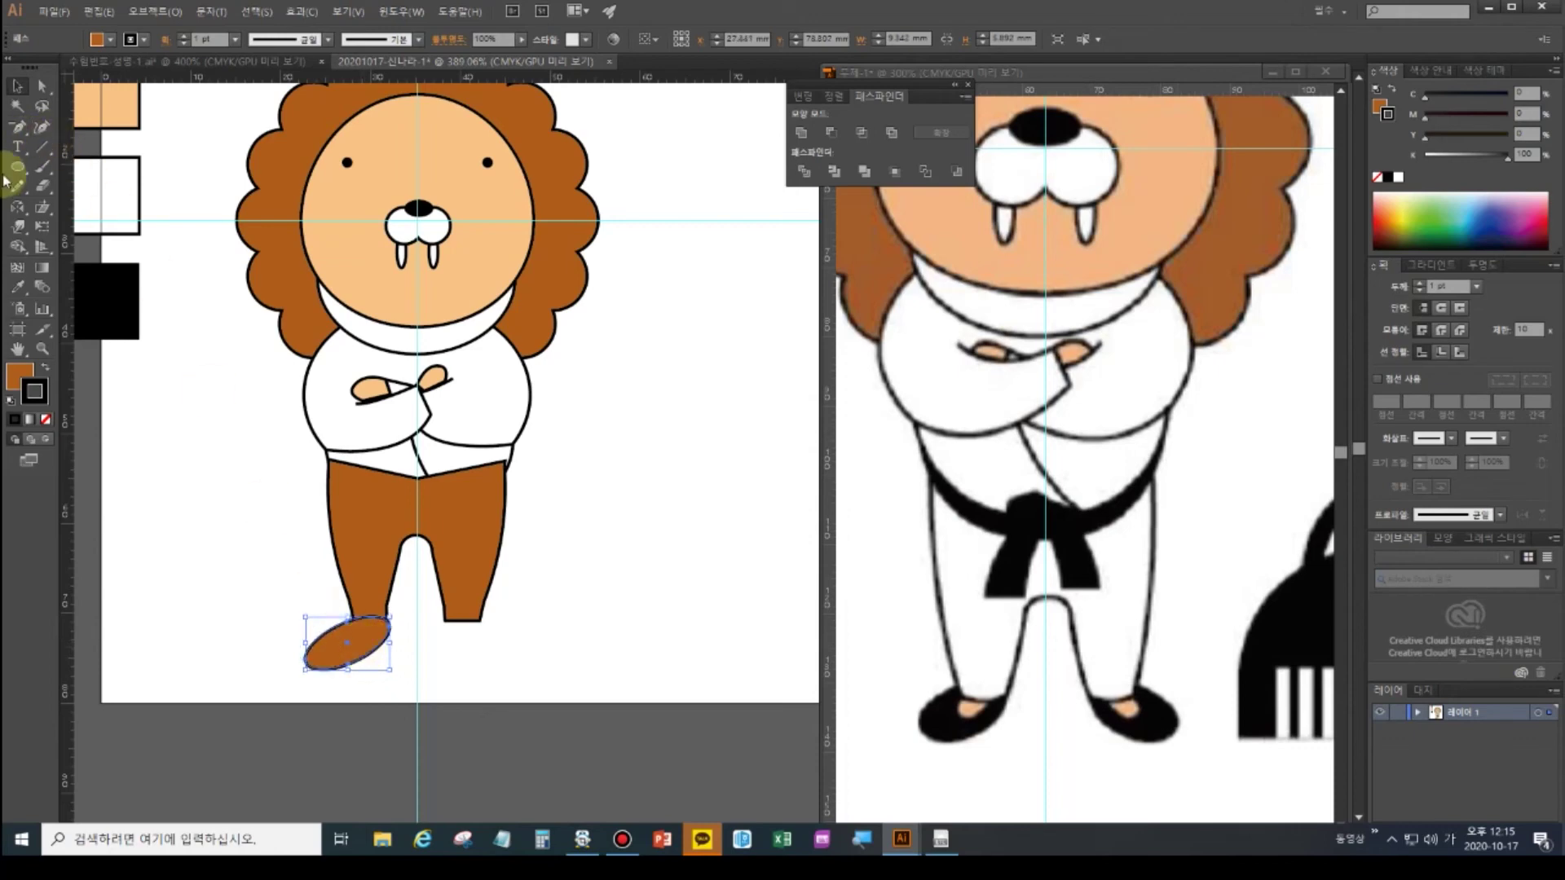
click(18, 286)
click(130, 304)
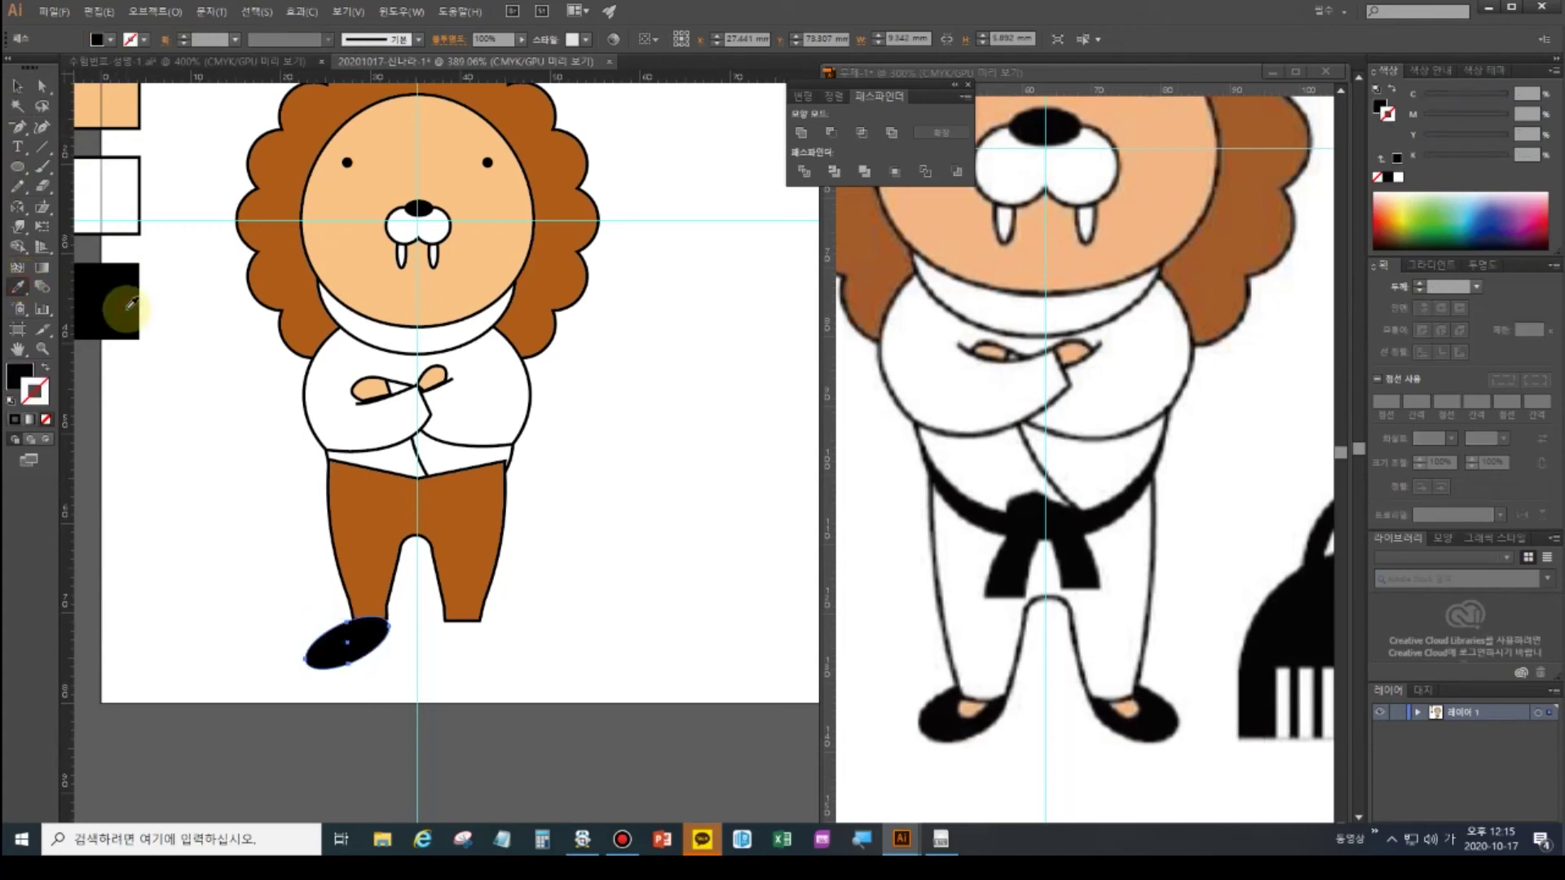
- Try to form the bare foot from a trimmed copy of the black shoe matched to the peach swatch, and delete it
click(17, 166)
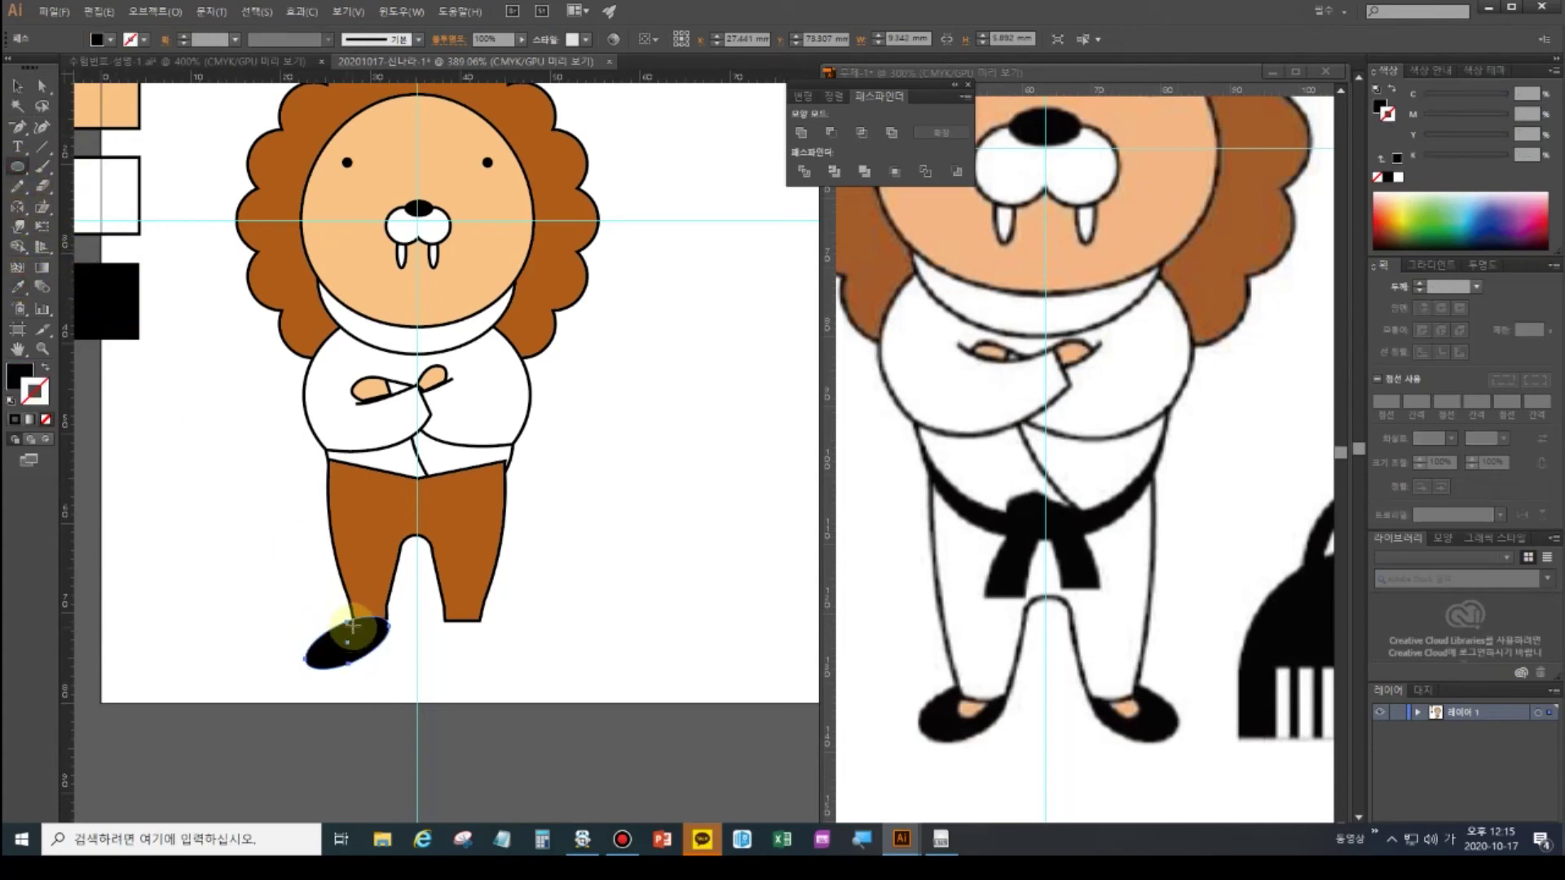
click(17, 85)
click(368, 639)
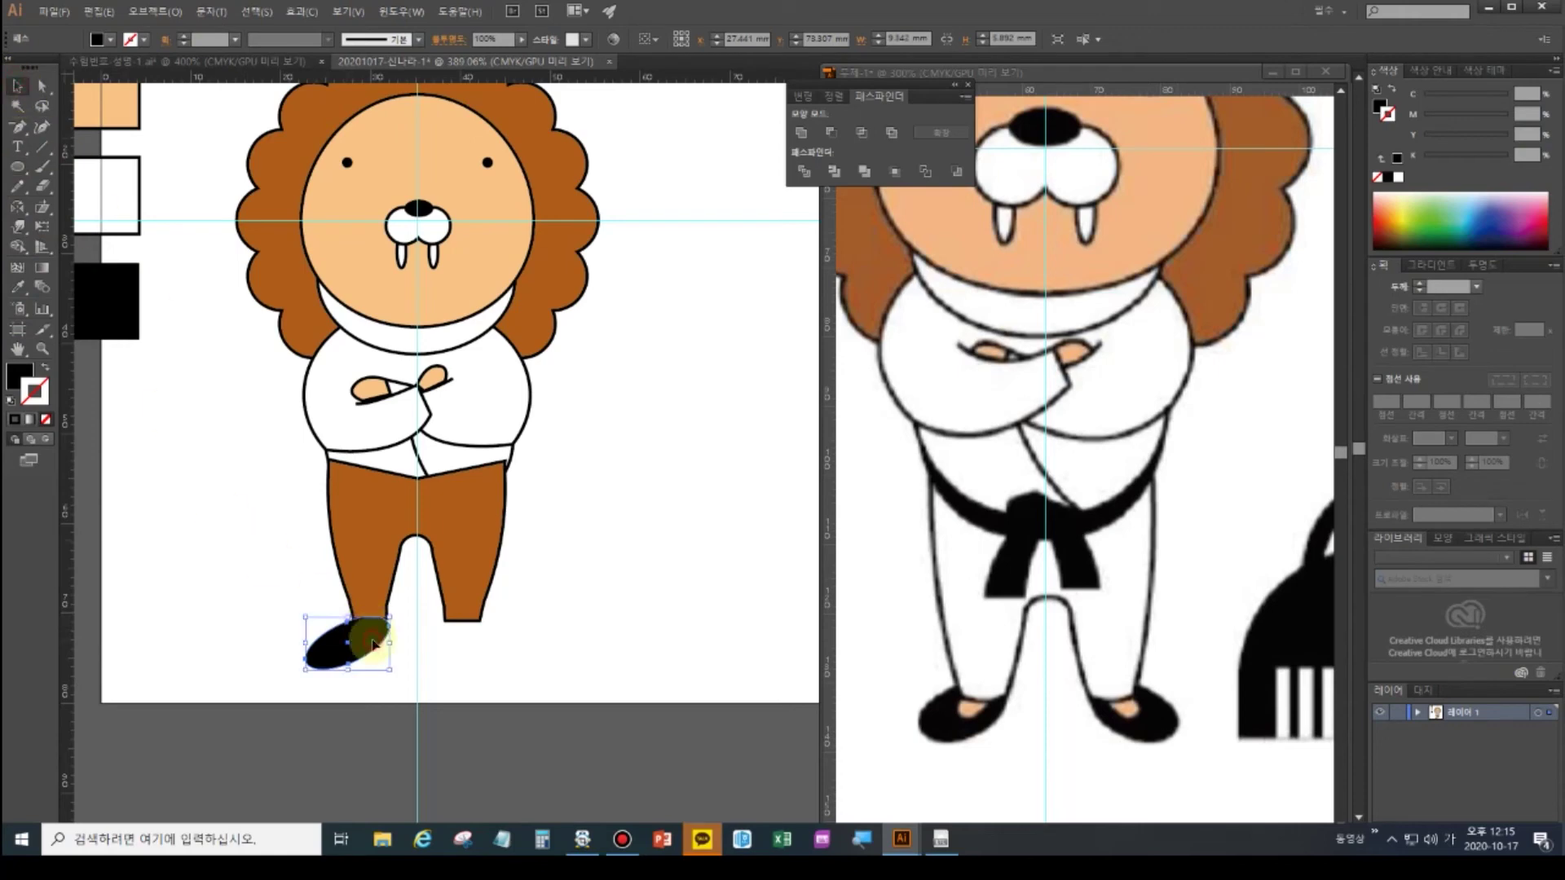
drag(368, 644, 413, 604)
click(42, 86)
click(436, 607)
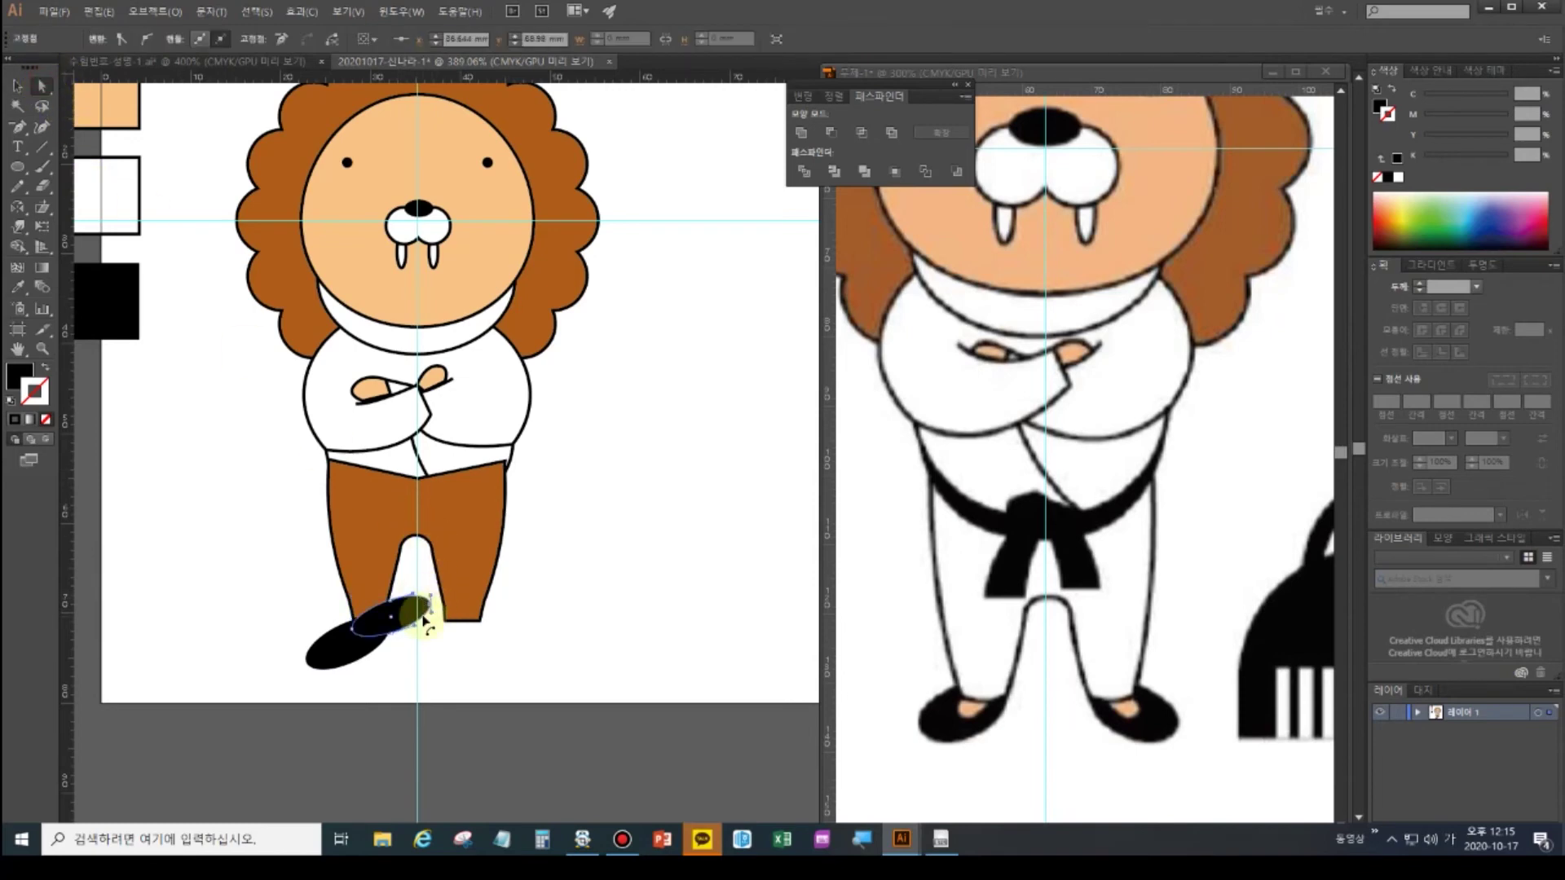
mouse_move(391, 603)
mouse_down()
mouse_move(377, 616)
mouse_move(392, 608)
mouse_up()
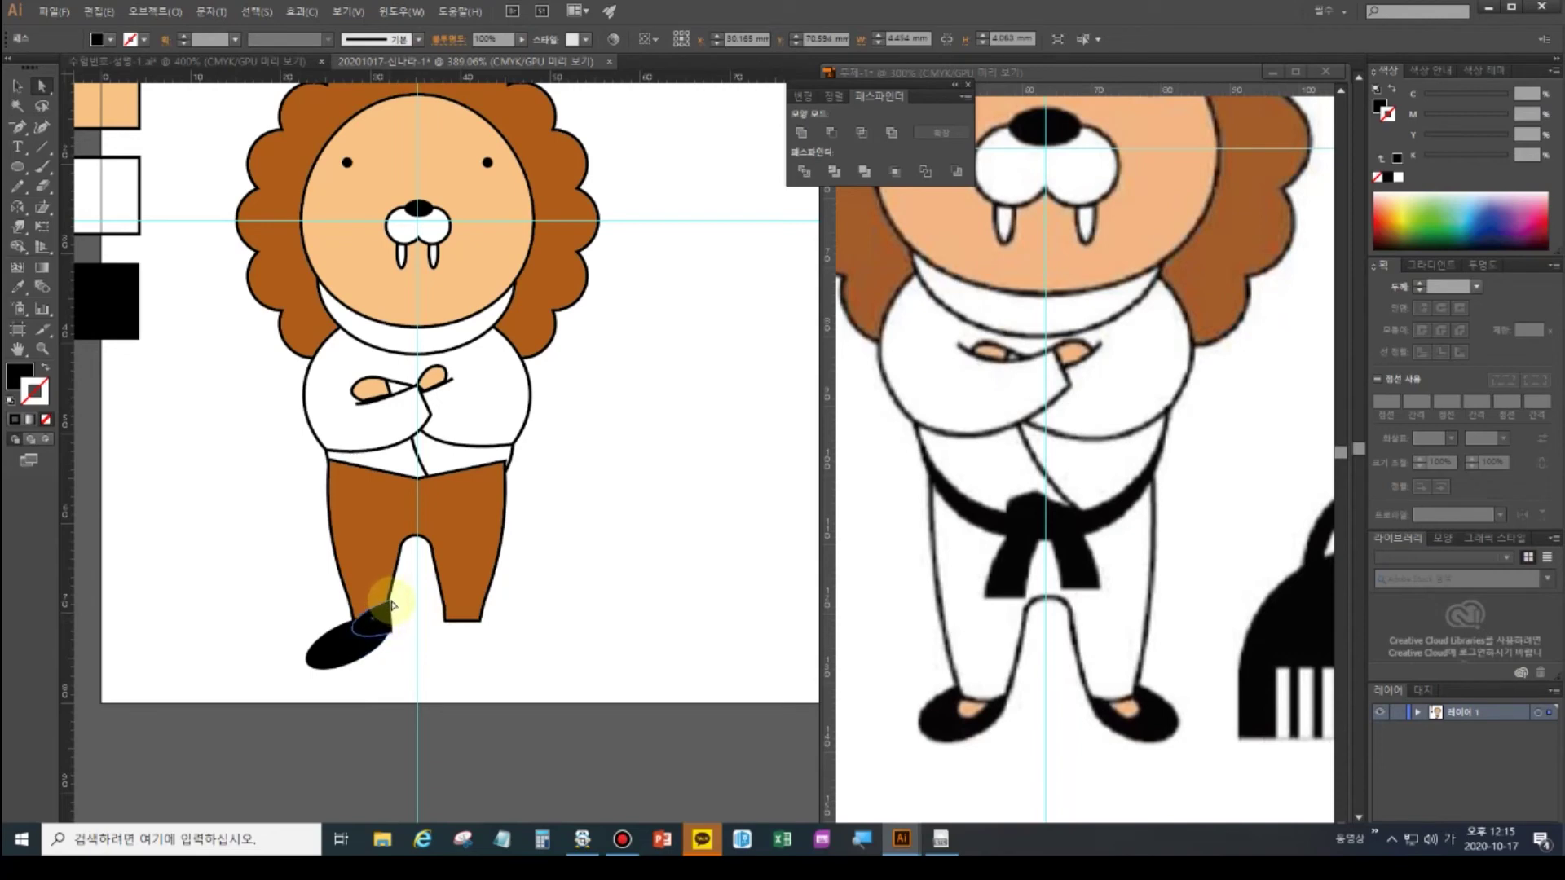
click(17, 287)
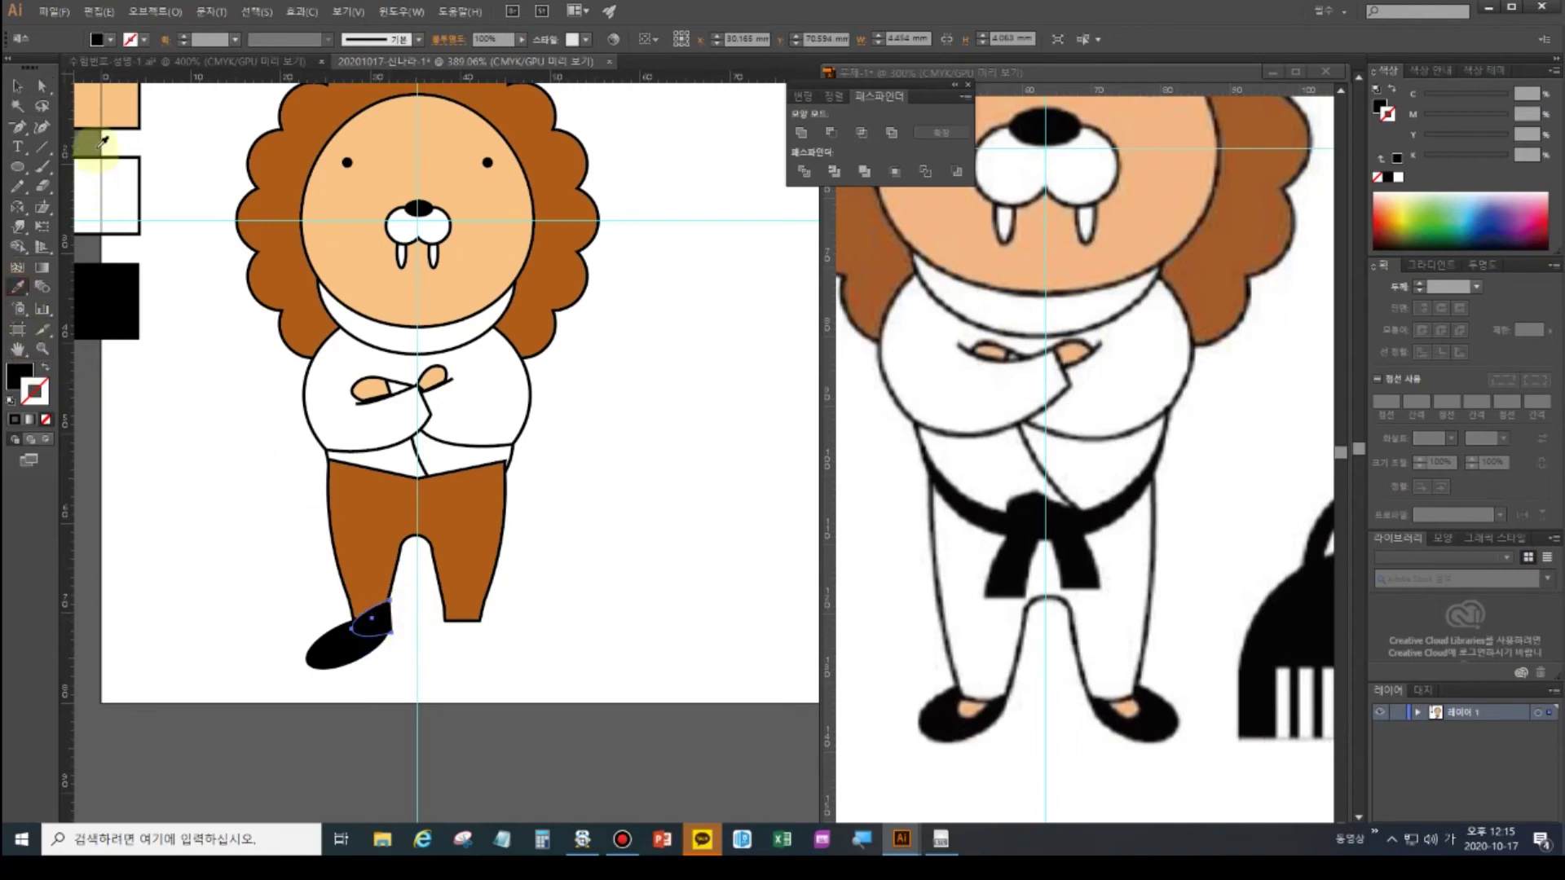
click(120, 110)
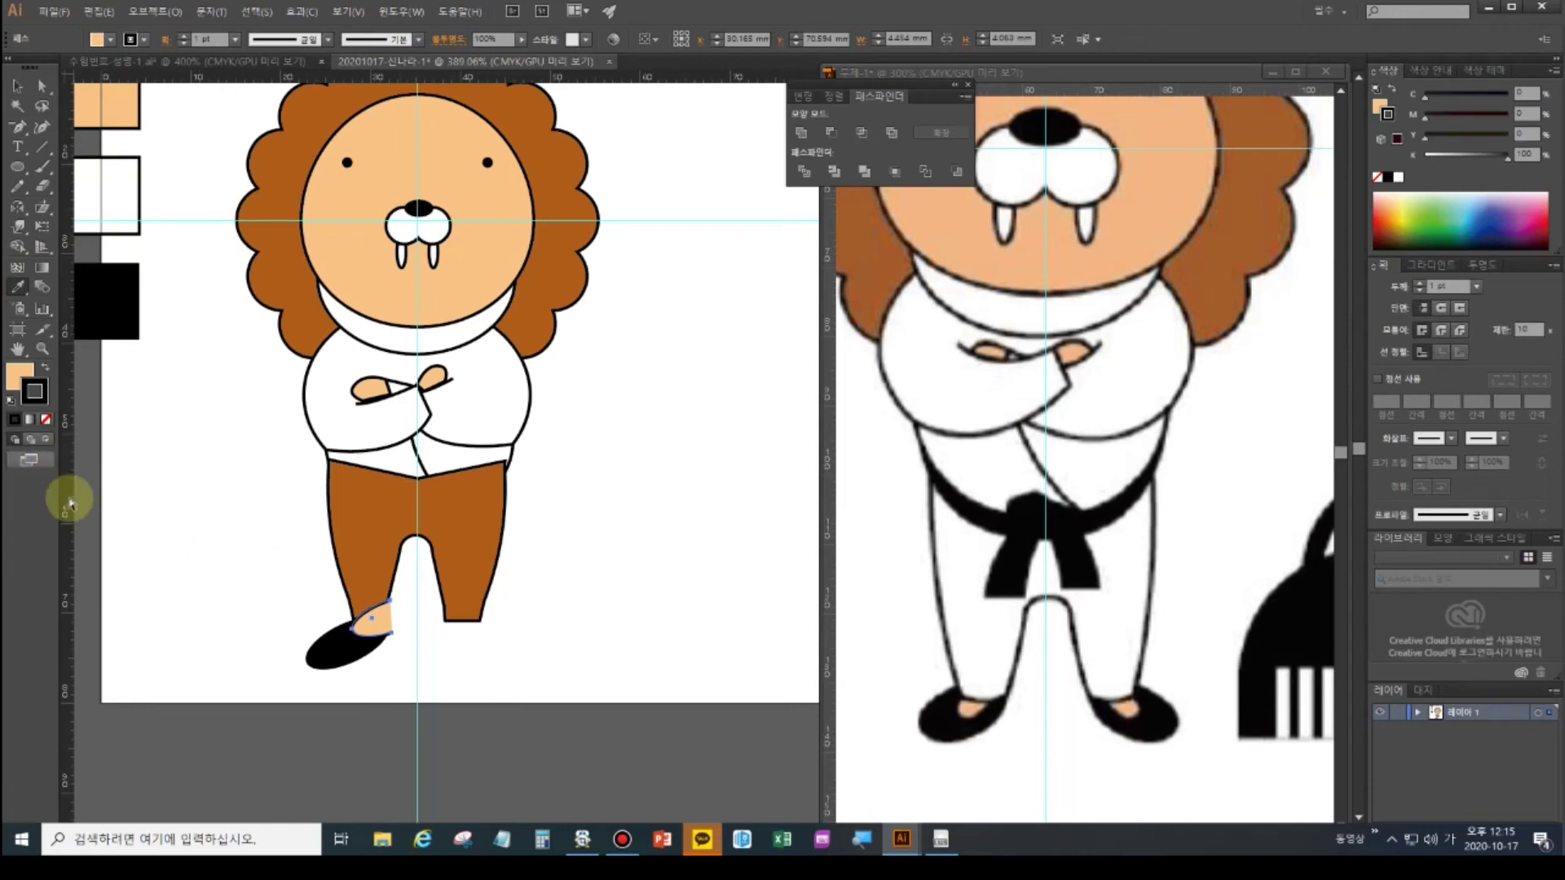
click(41, 85)
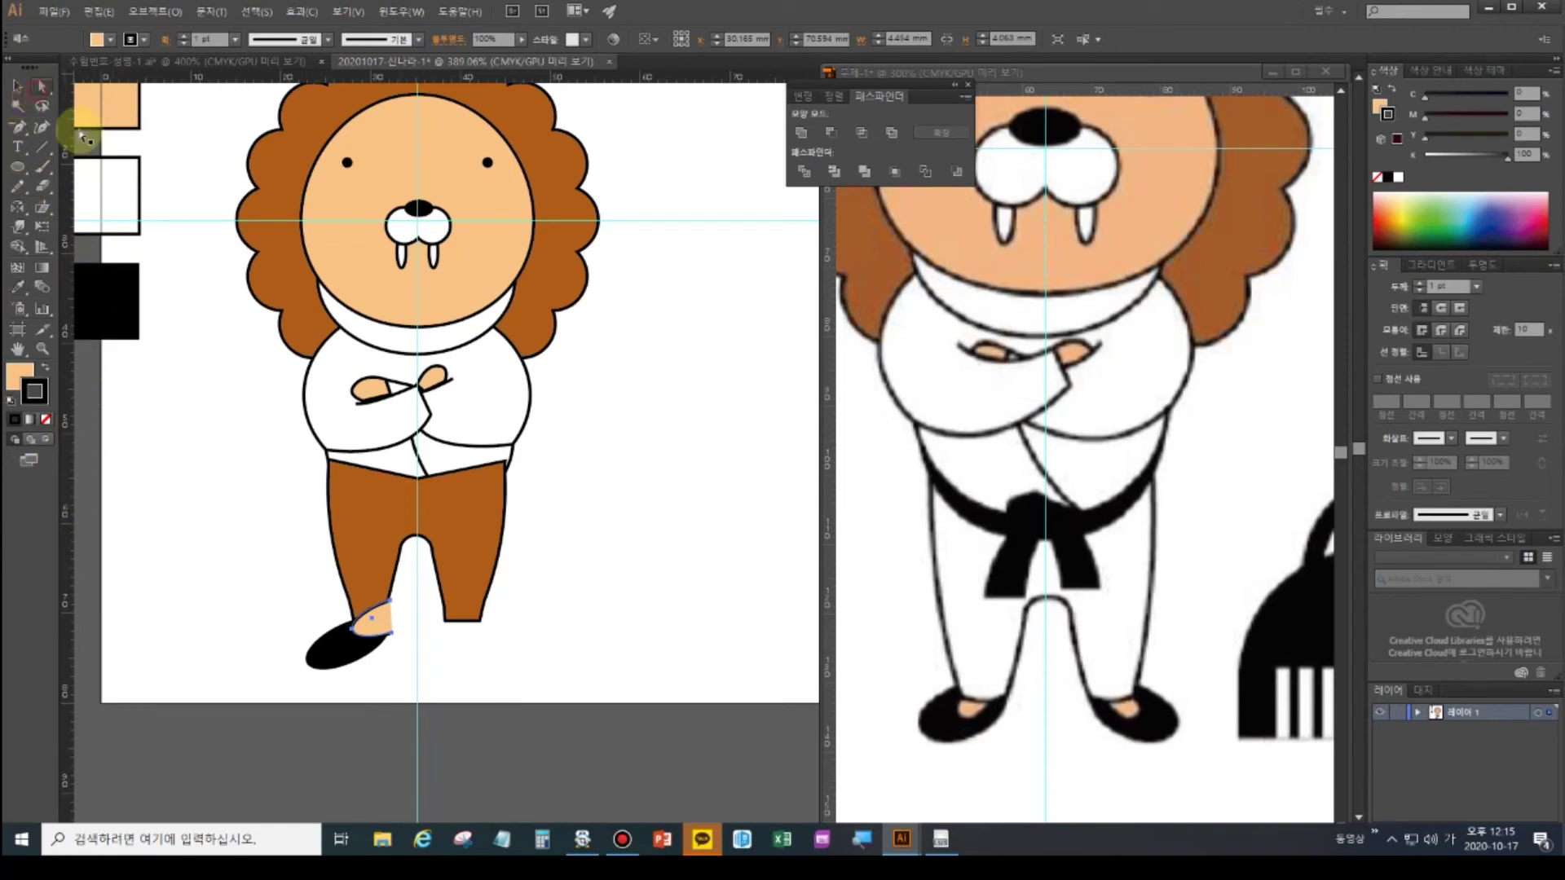
click(394, 630)
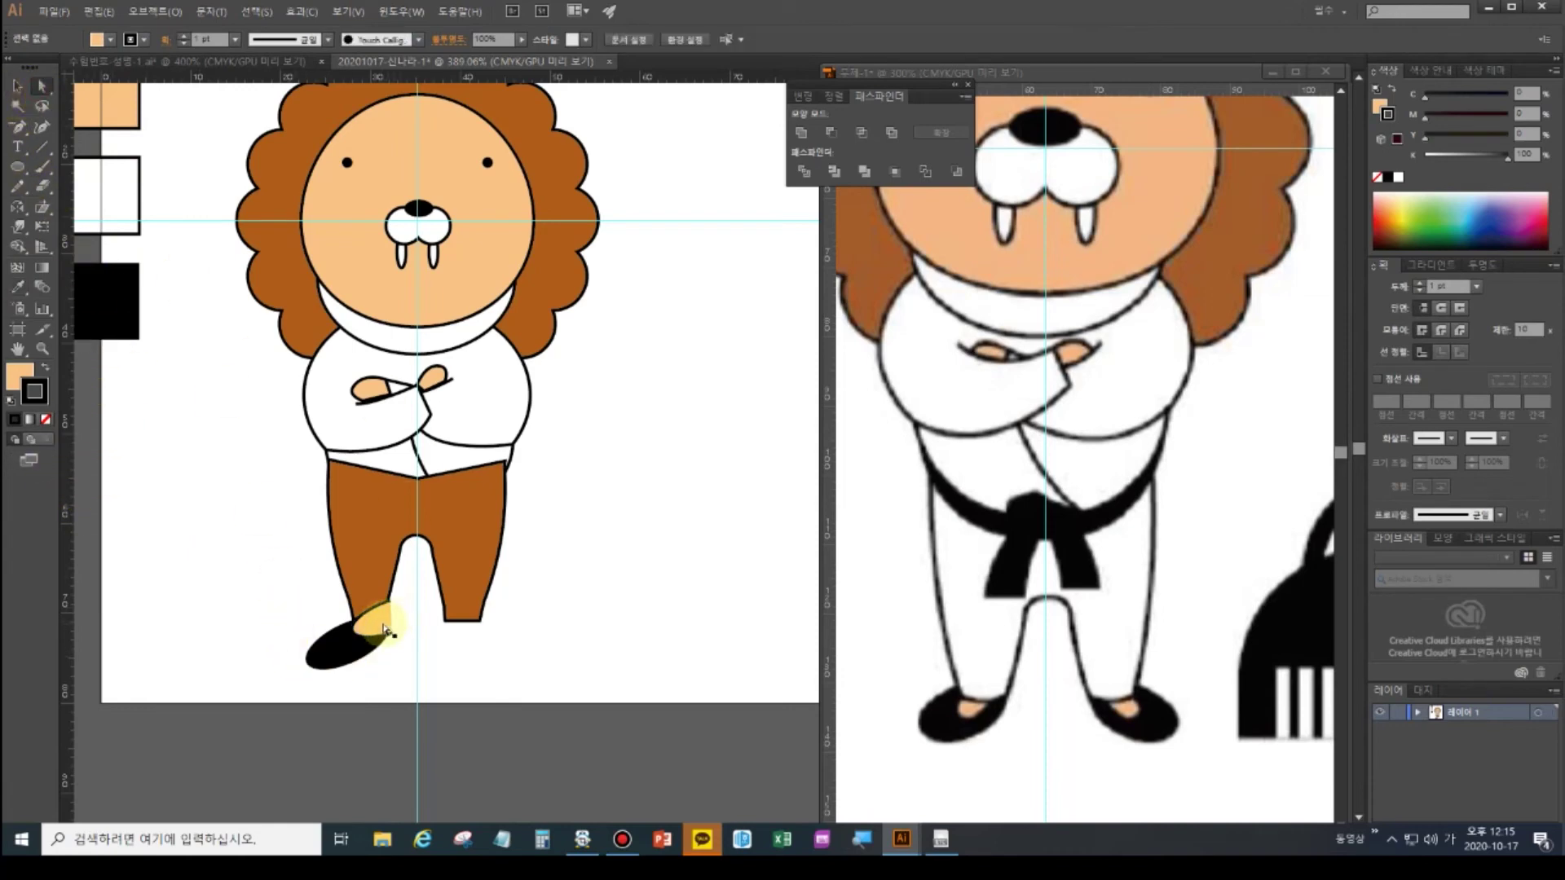
click(383, 626)
key(Delete)
- Draw a closed, curved peach foot shape with a black outline on the shoe's upper part, right under the left hem
click(17, 130)
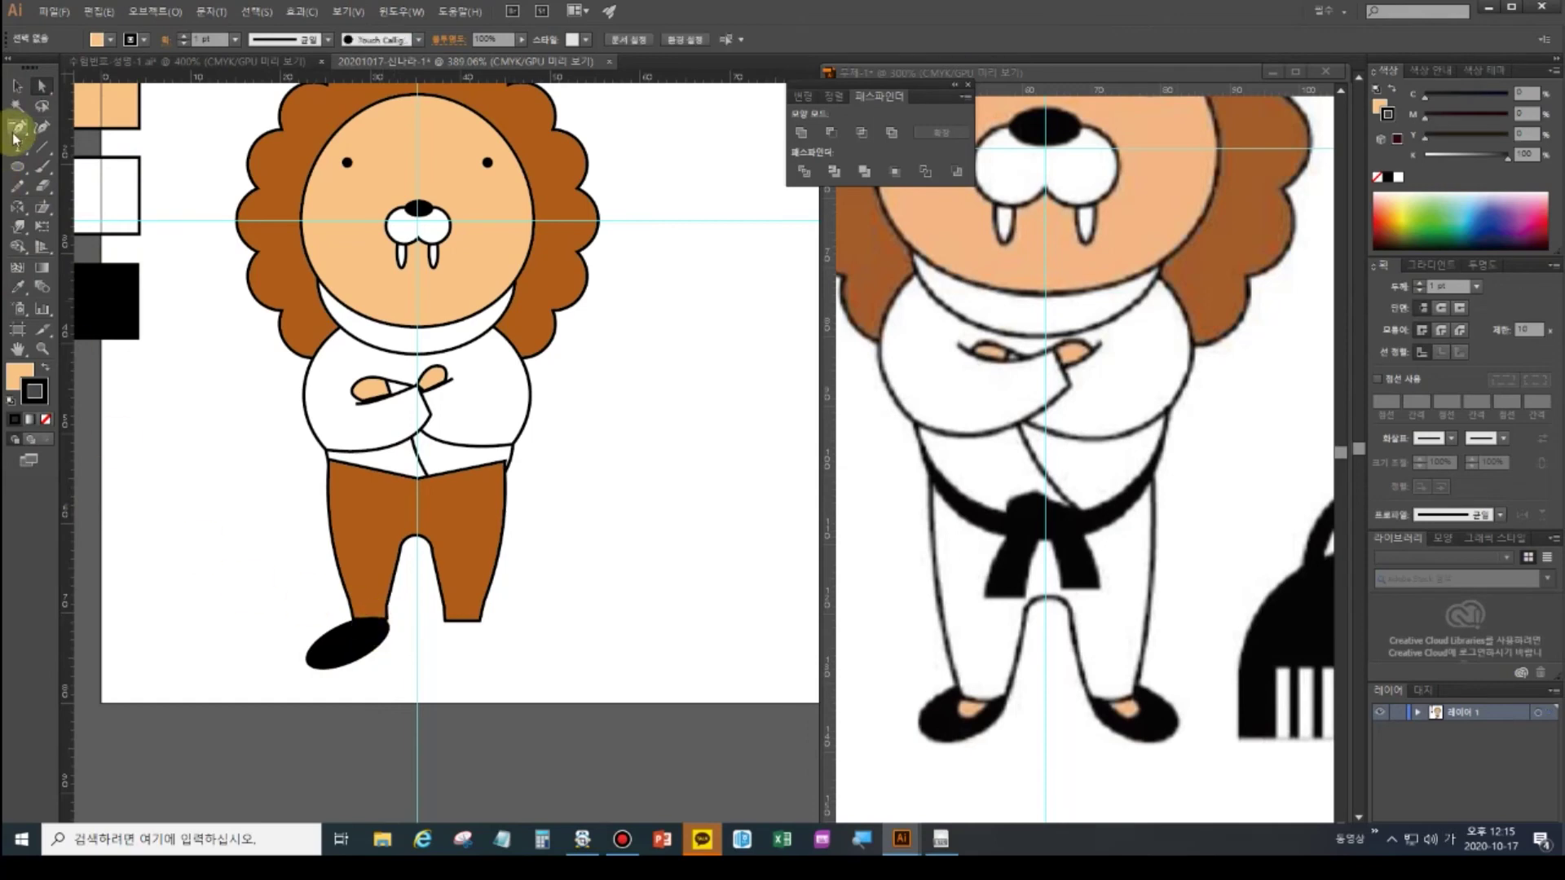
drag(18, 128, 69, 129)
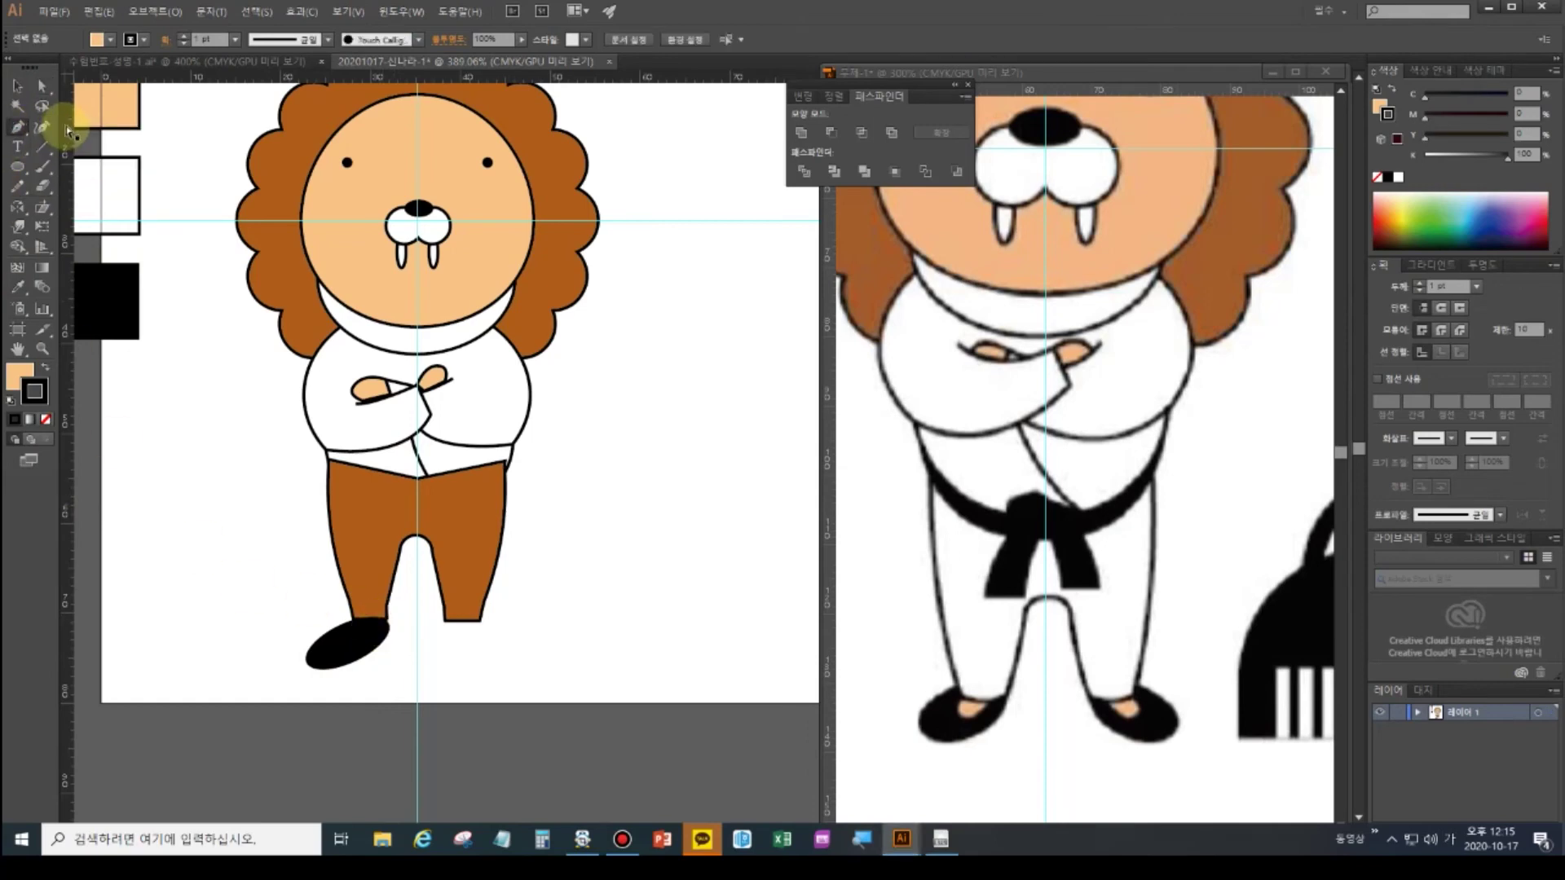
click(350, 643)
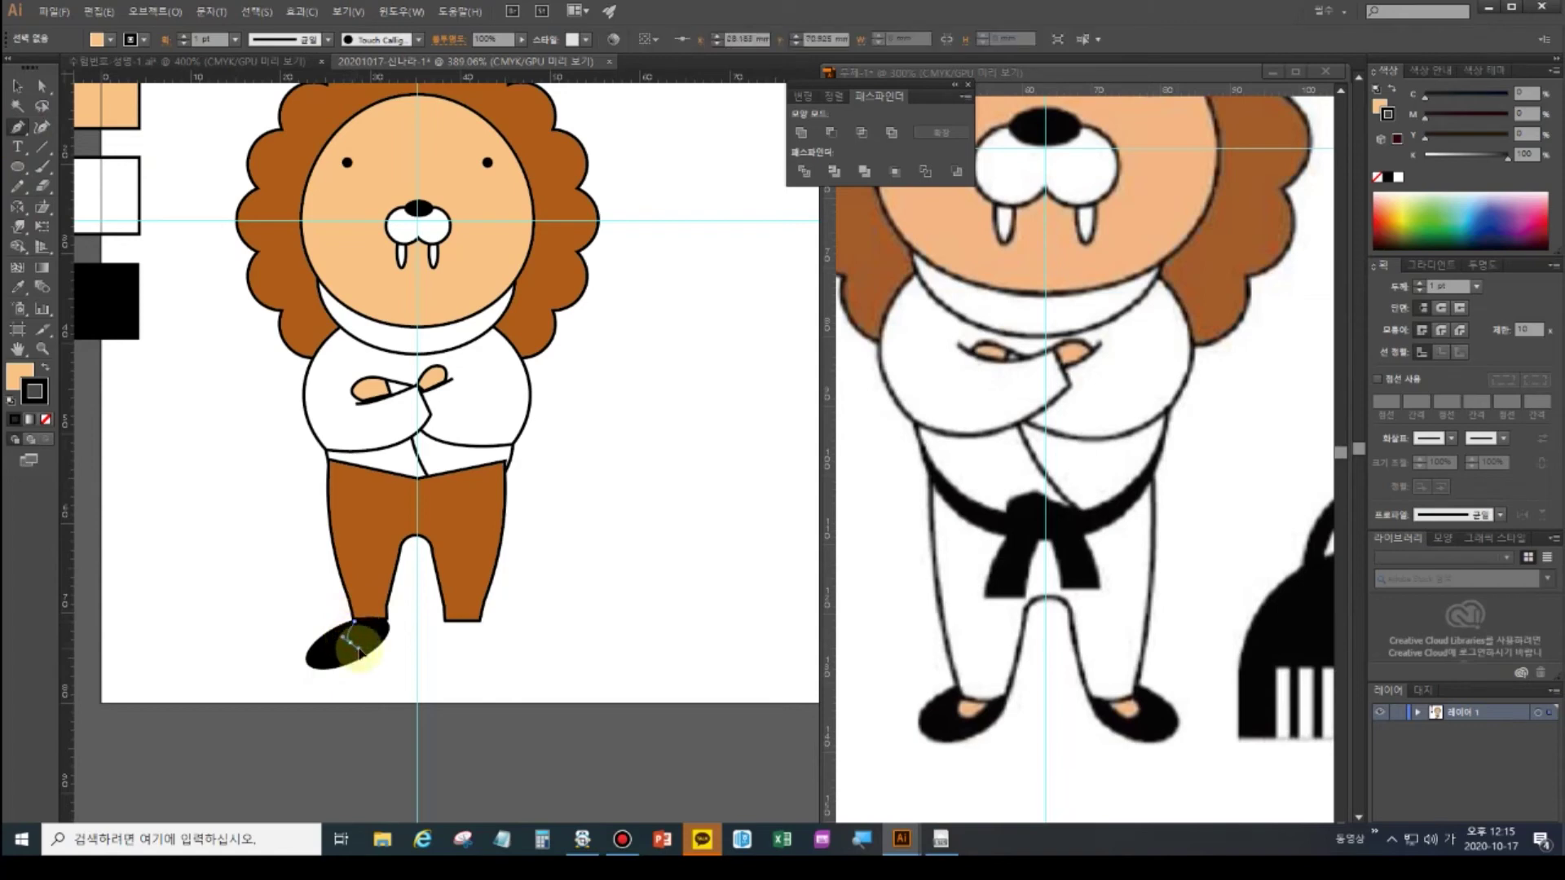
drag(359, 653, 375, 649)
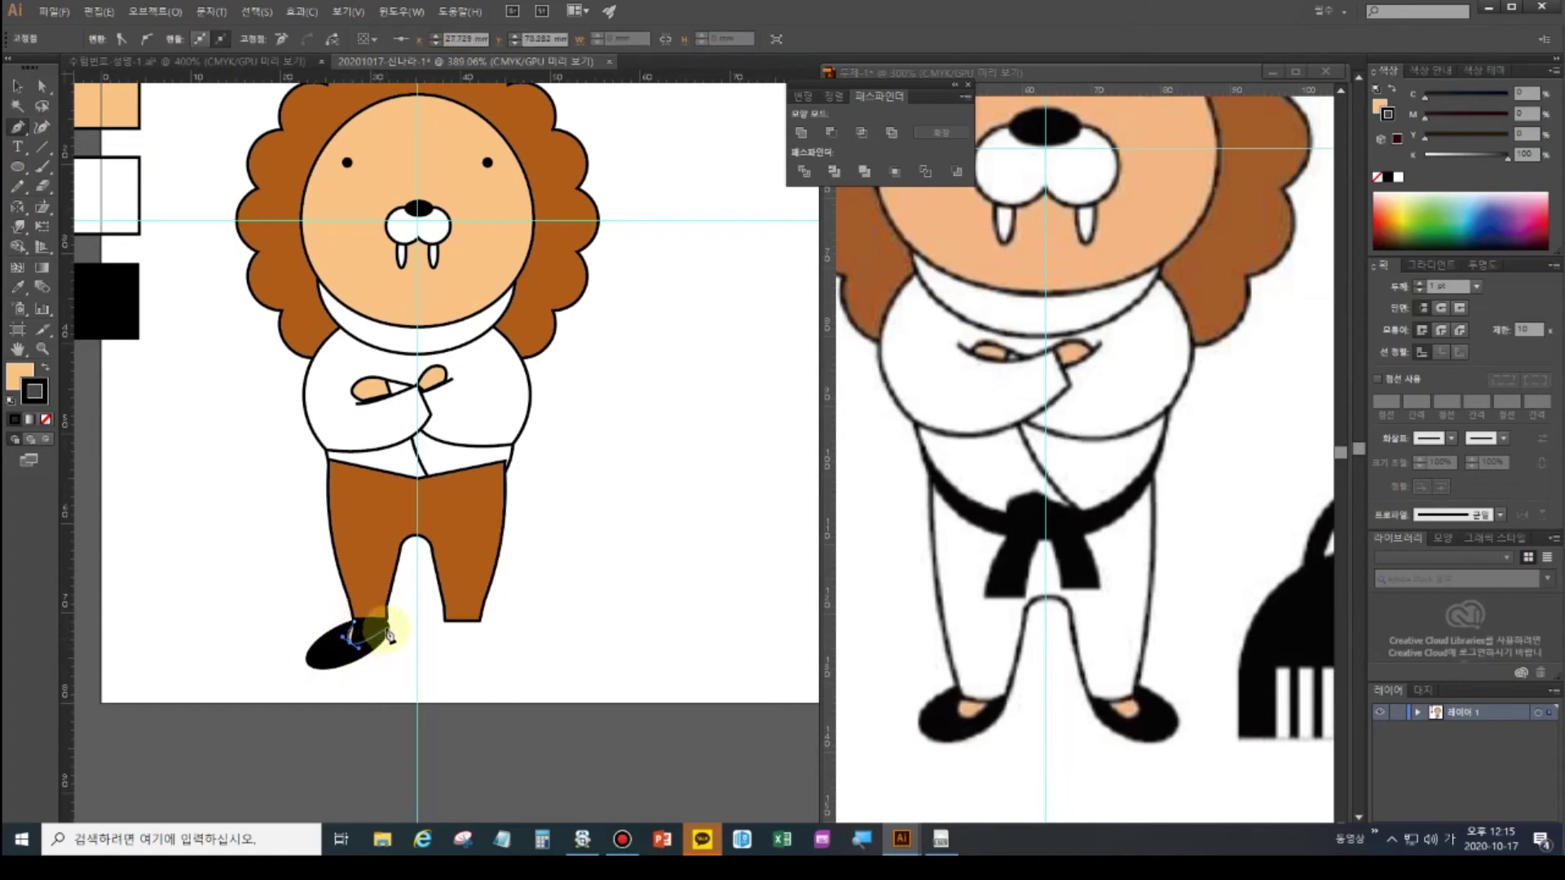
drag(389, 629, 341, 632)
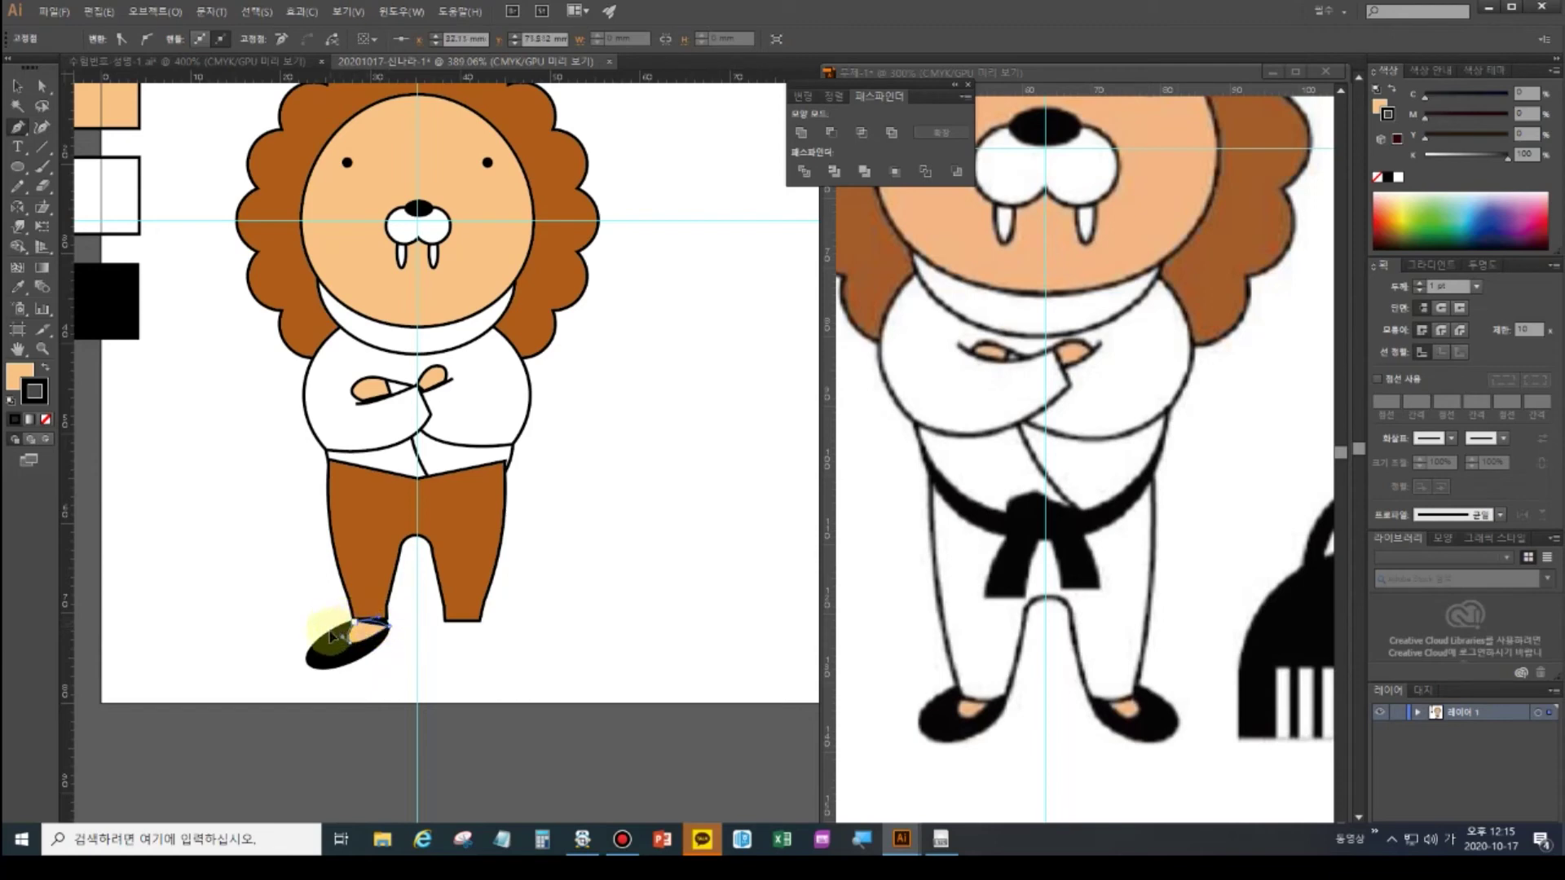
ctrl+click(429, 689)
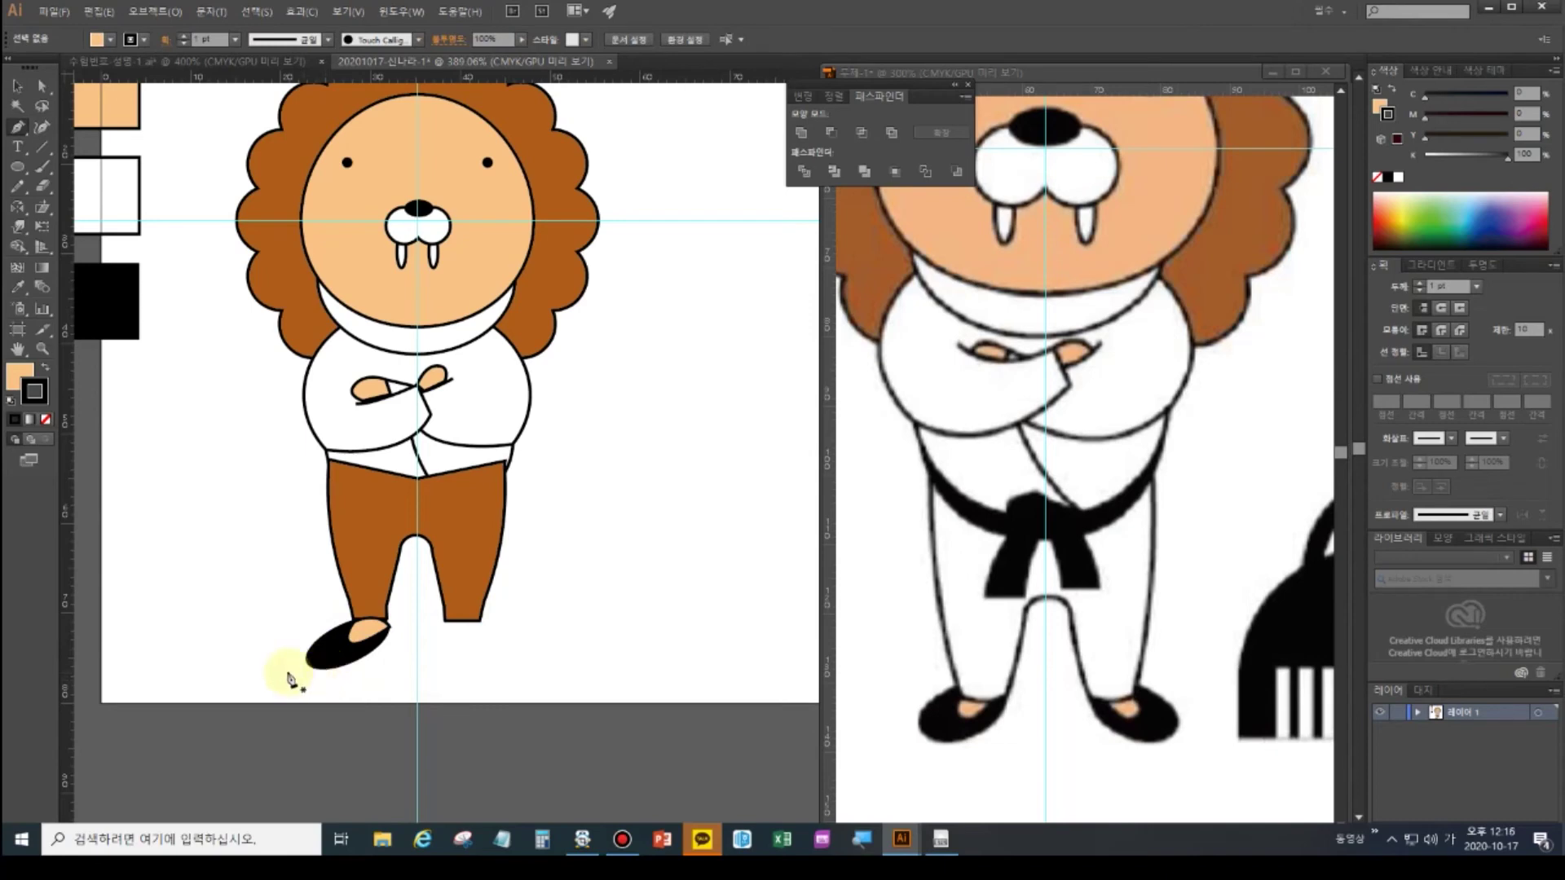
- Group the black shoe with the peach foot shape
click(17, 86)
click(340, 656)
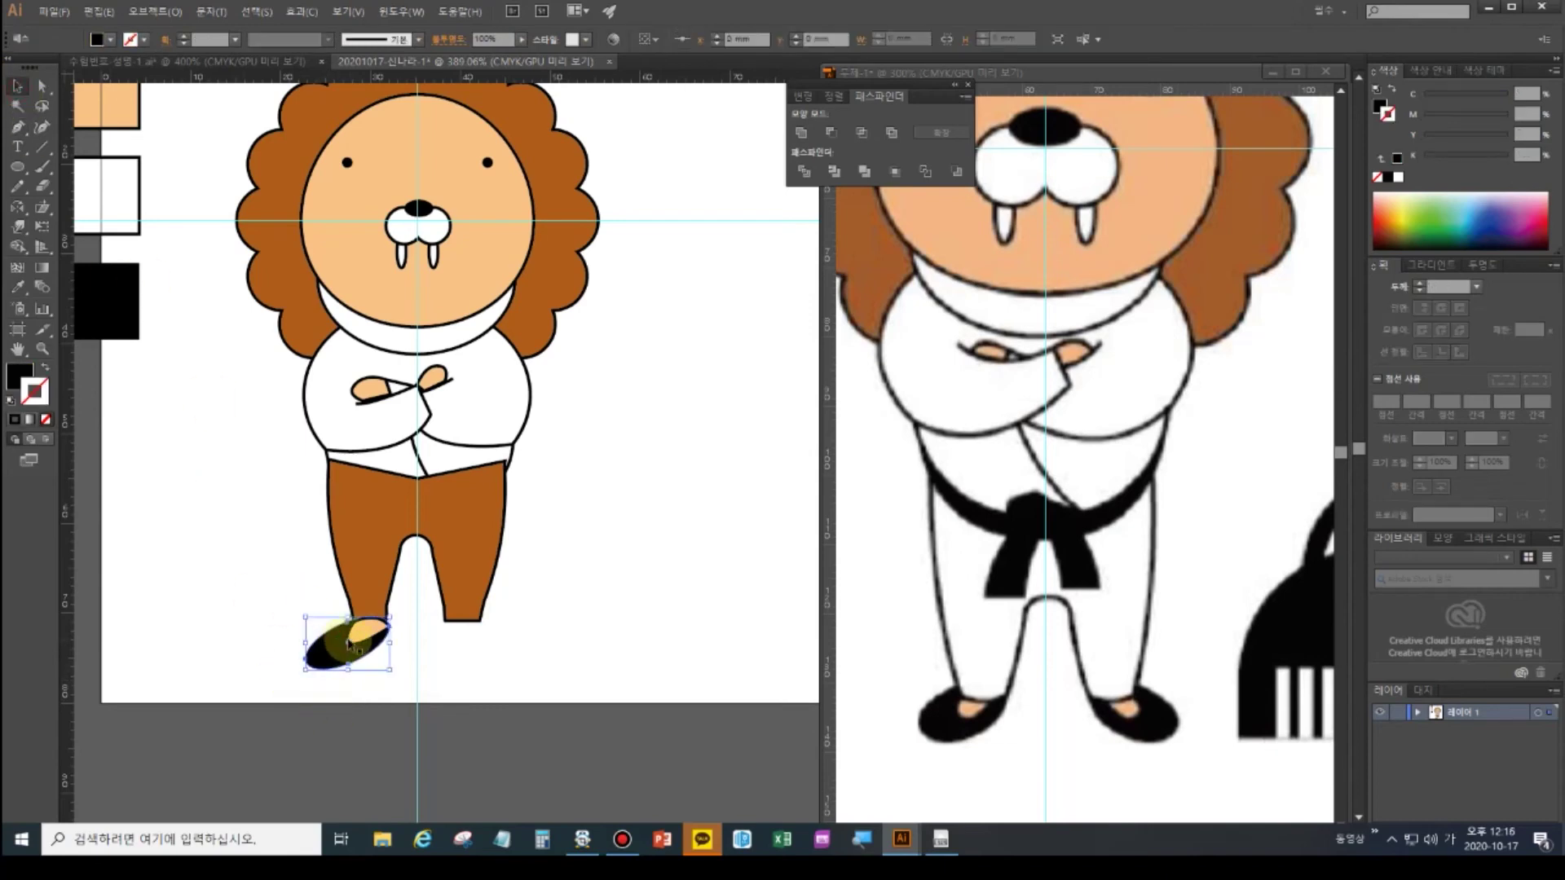
shift+click(355, 648)
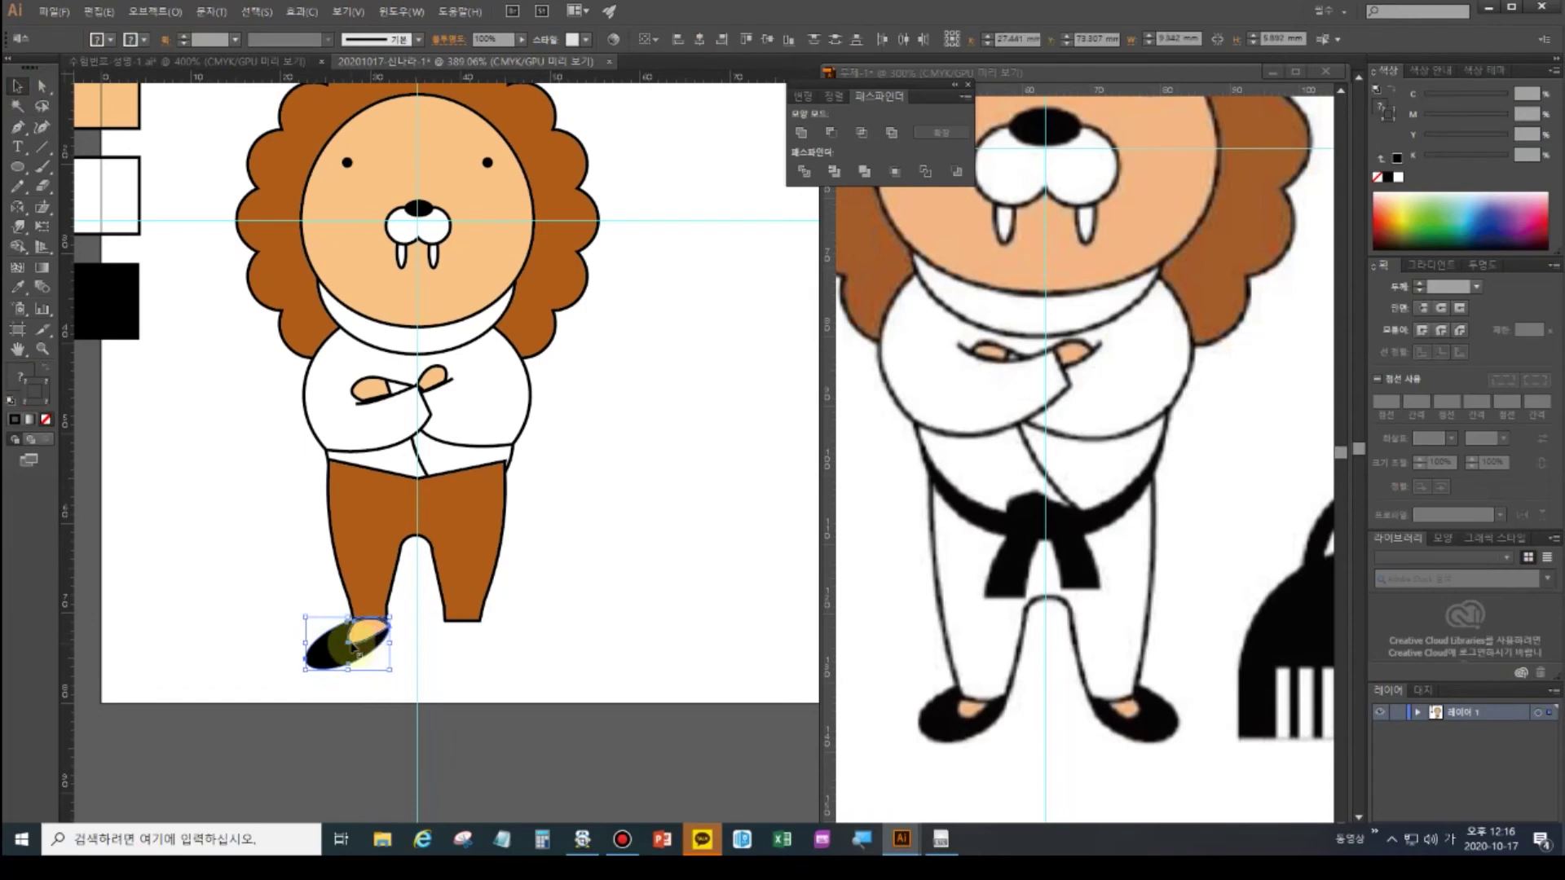
key(a)
key(ctrl+g)
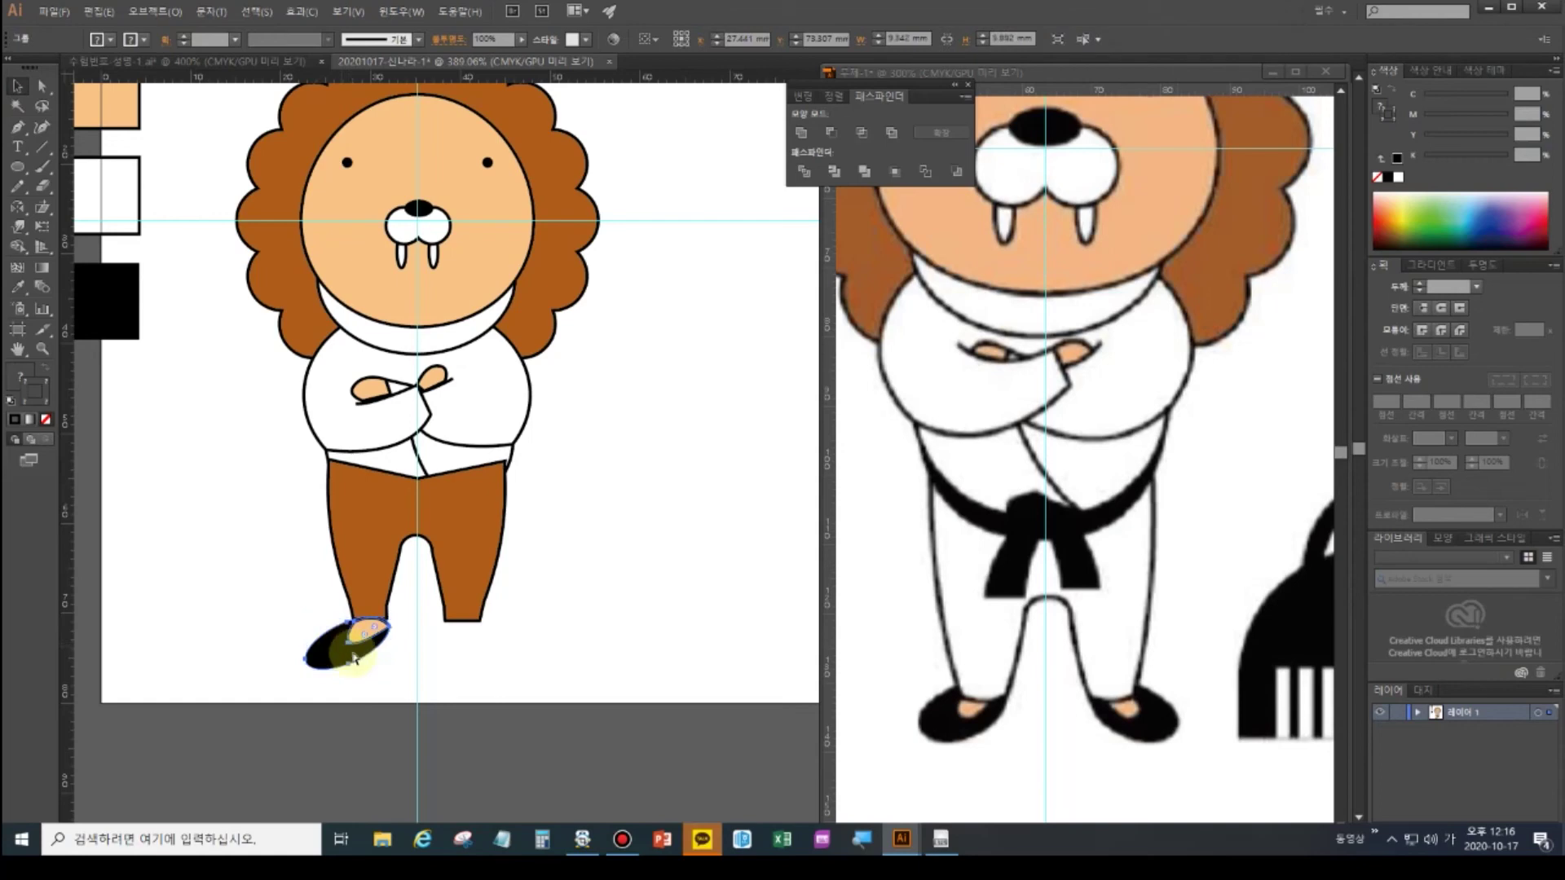
- Nudge the grouped shoe up against the left hem and mirror a copy across the vertical centre guide, under the right hem
key(v)
click(419, 663)
click(351, 640)
drag(366, 636, 366, 633)
click(16, 207)
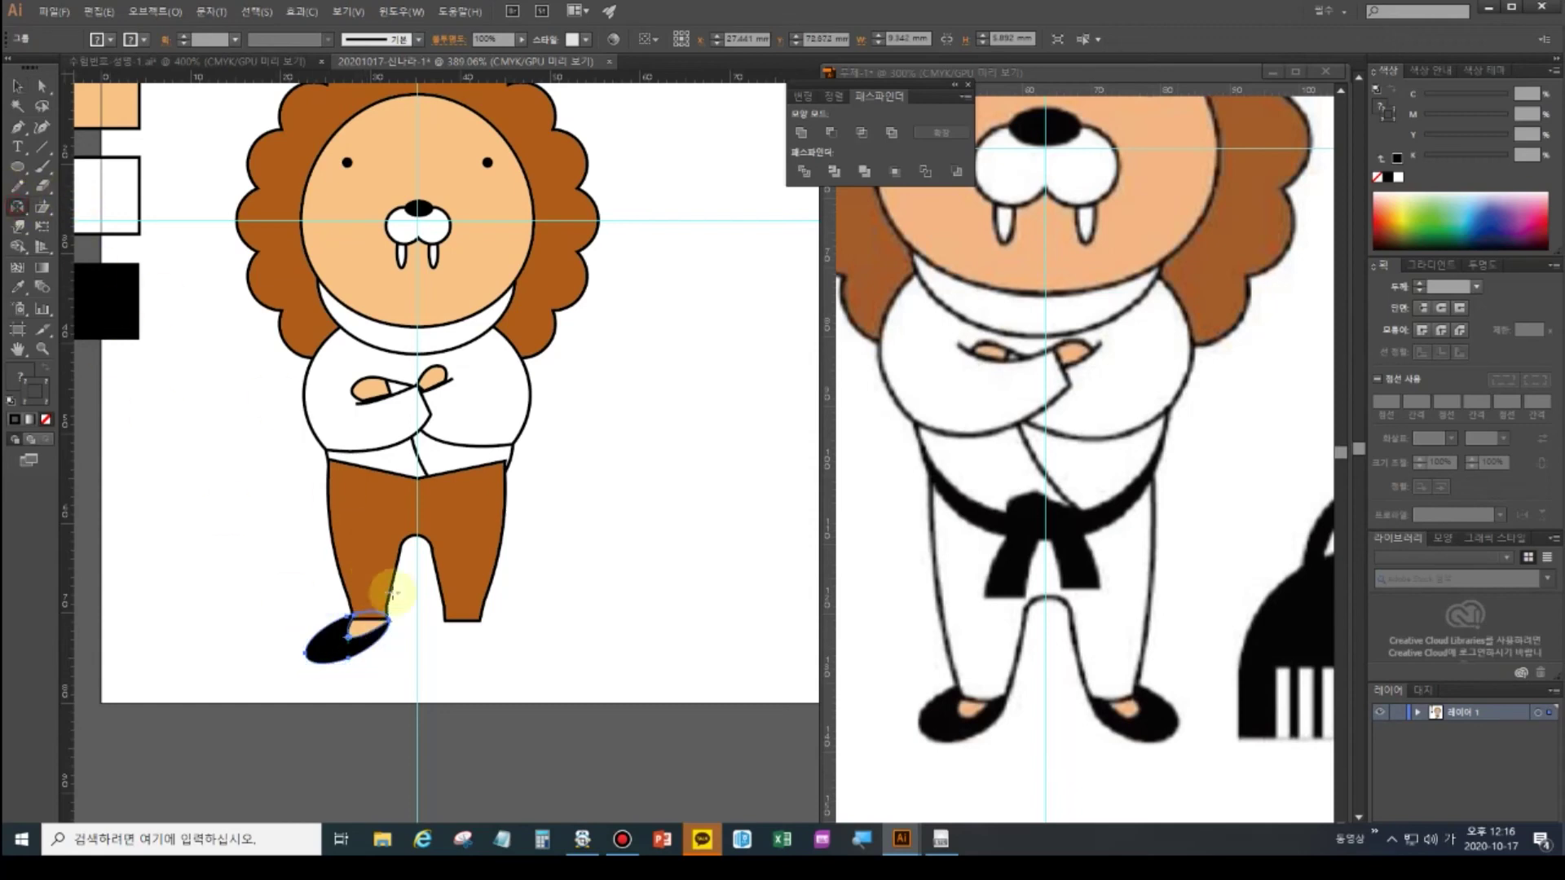
alt+click(418, 634)
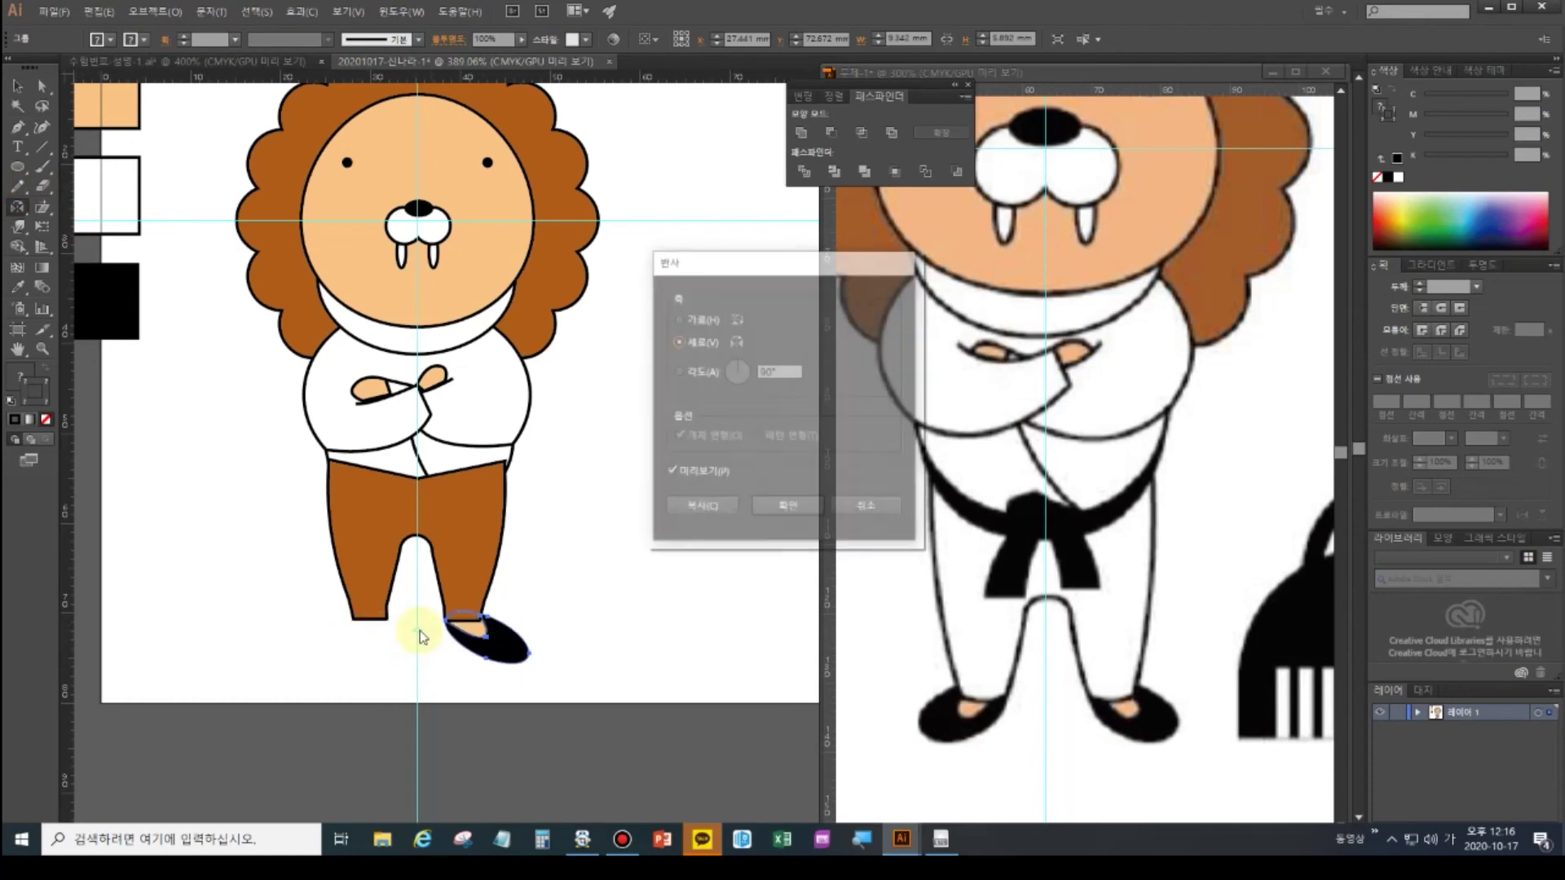
click(705, 507)
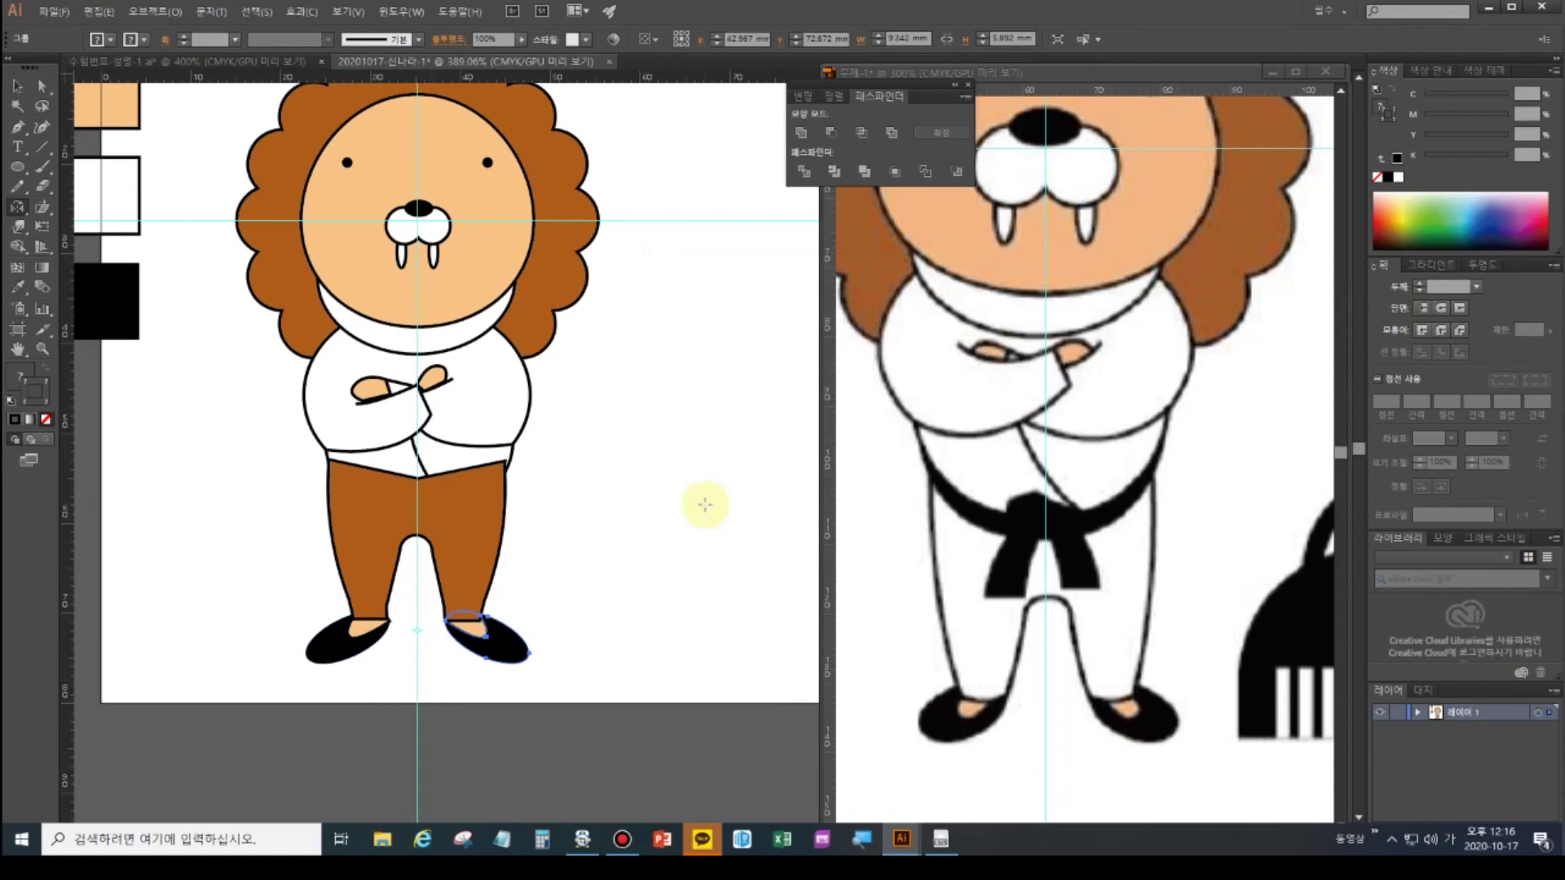
- Match the trousers to the white swatch, giving them a white fill and a 1 pt black outline
click(17, 85)
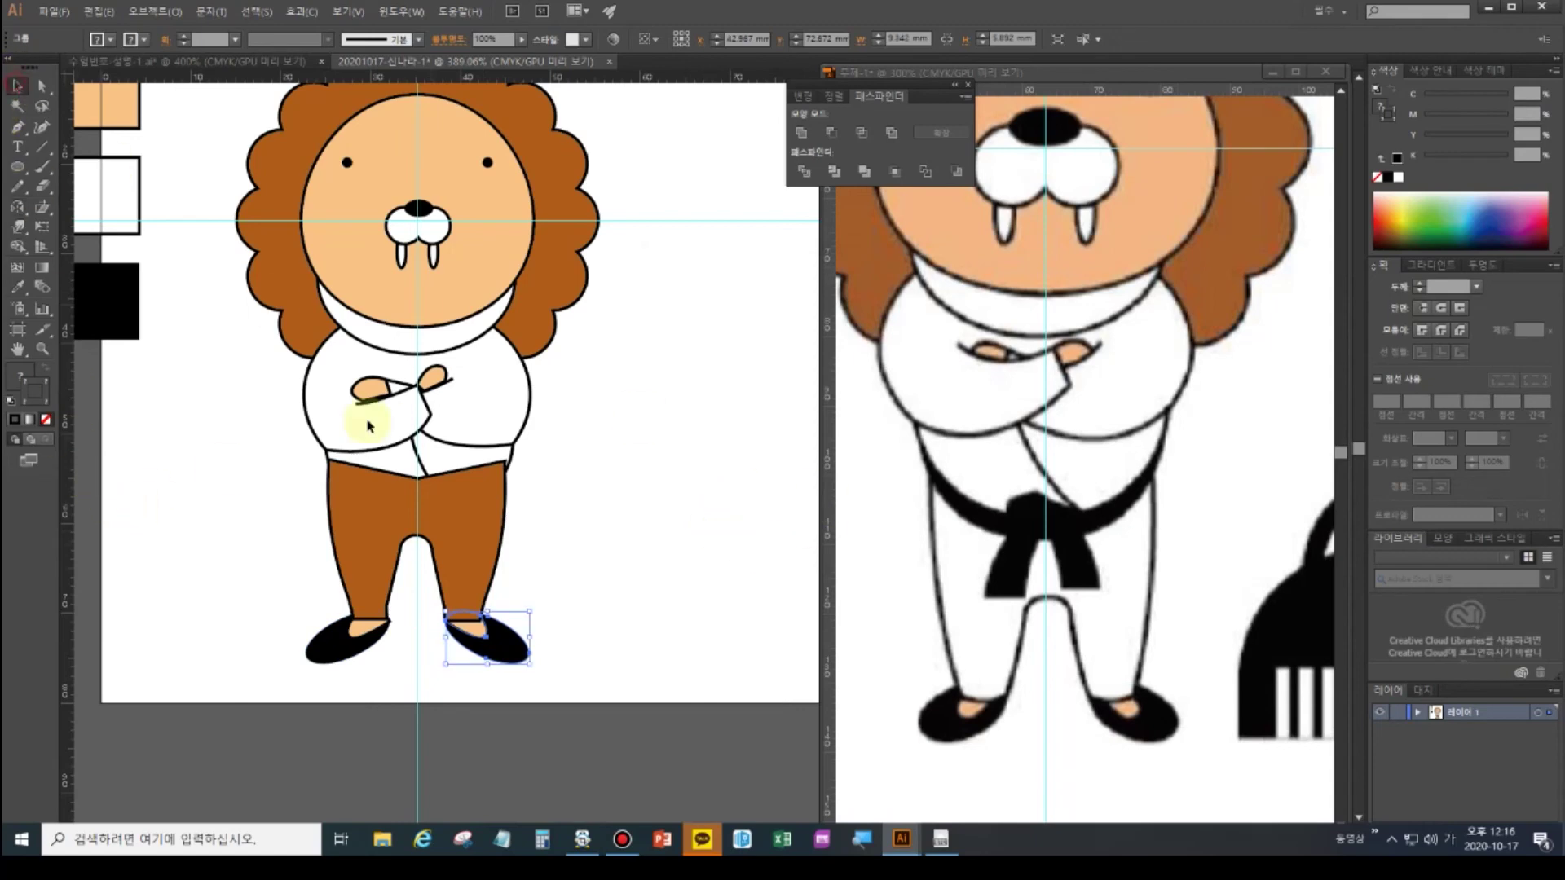
click(448, 510)
click(18, 290)
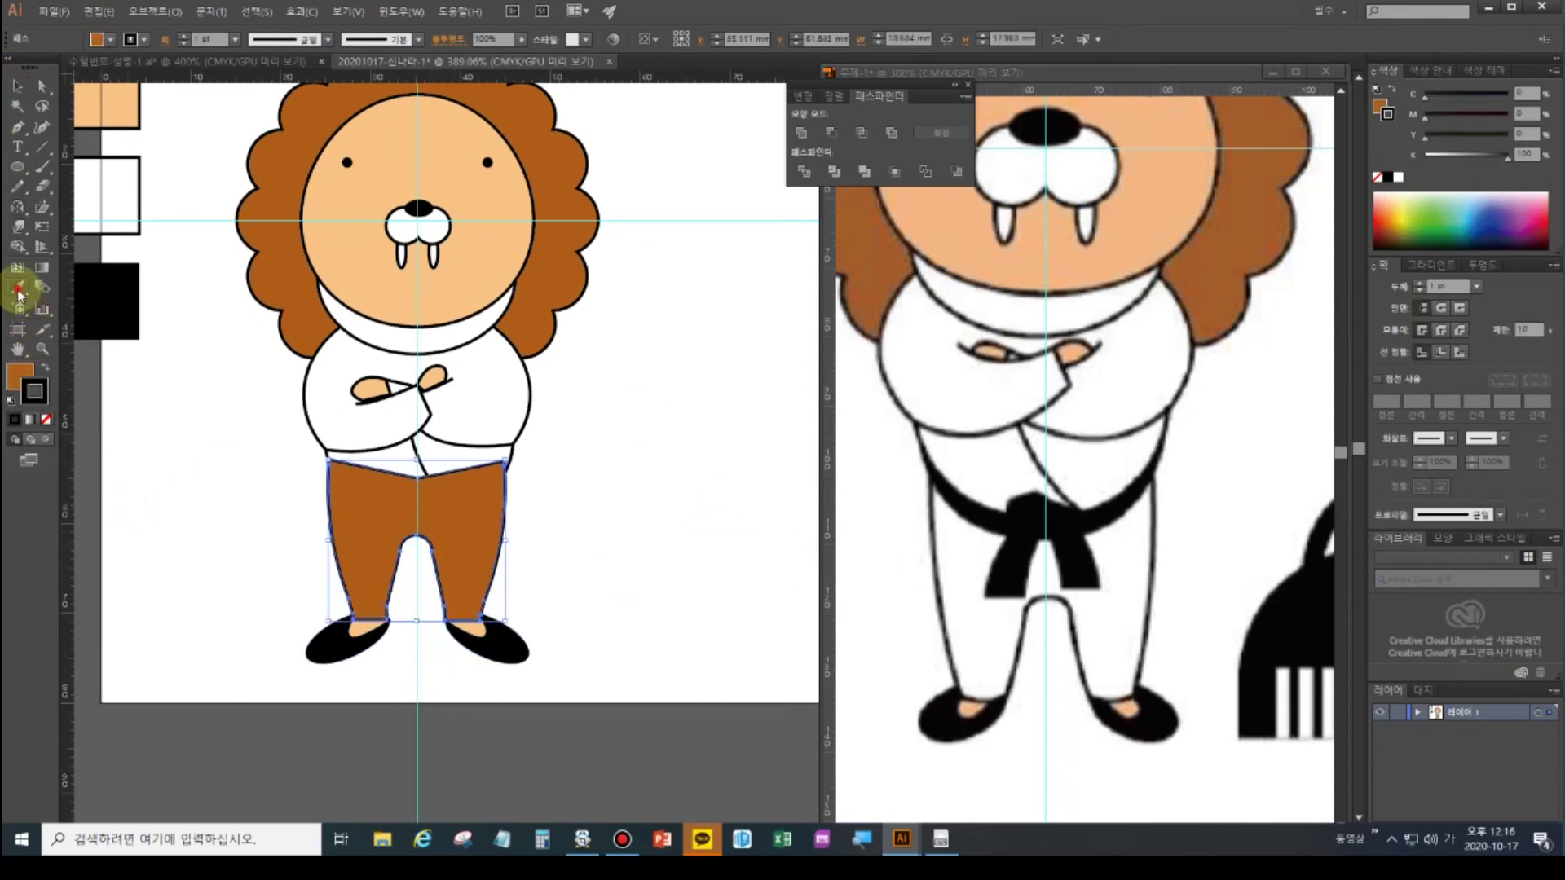
click(102, 200)
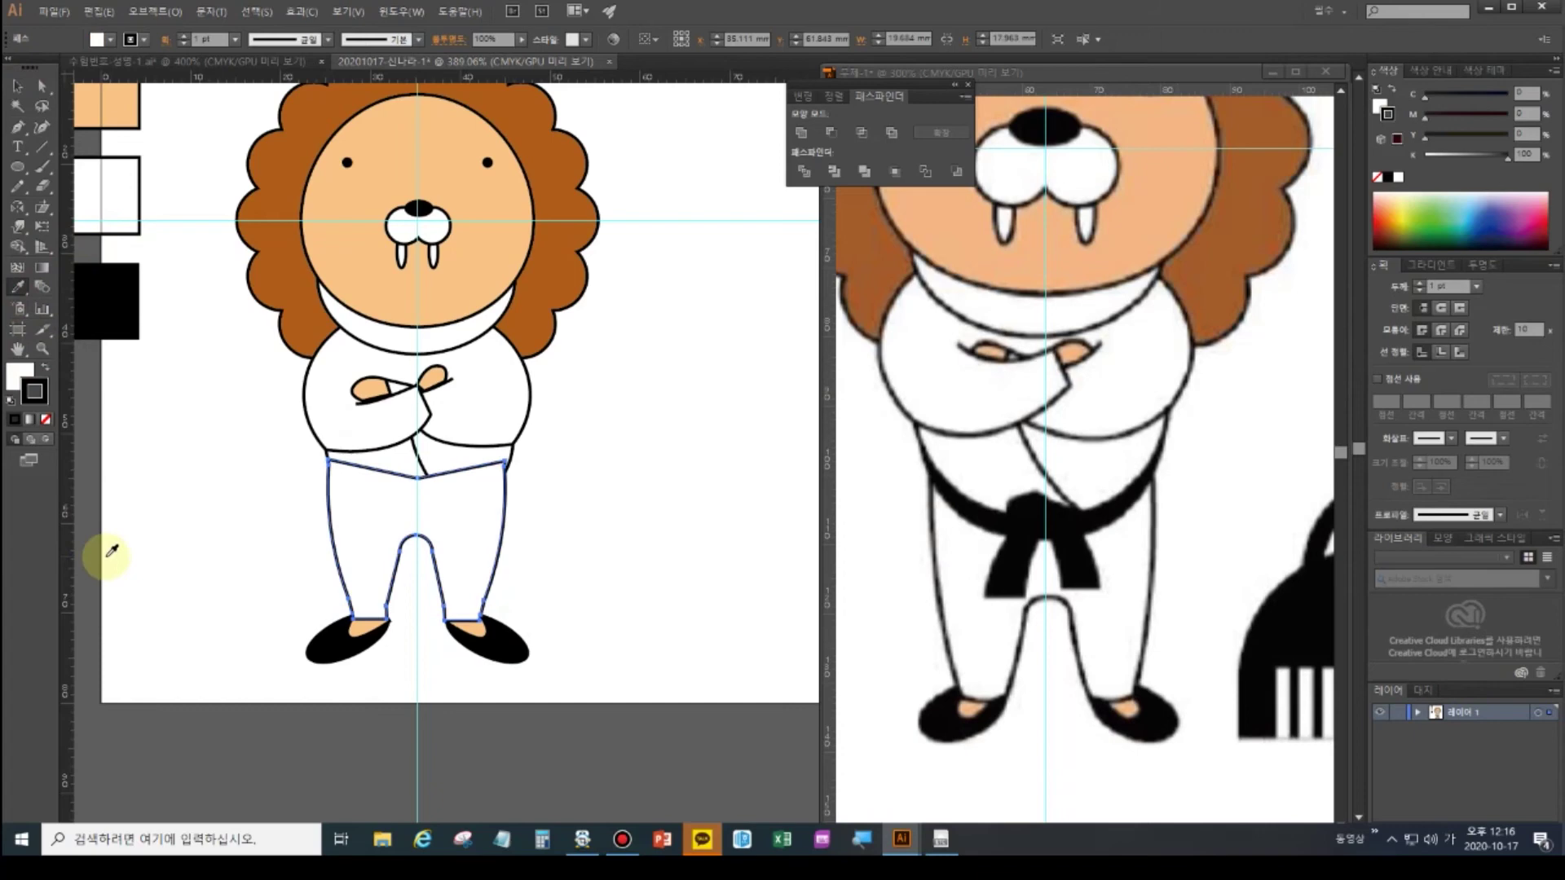
ctrl+click(217, 549)
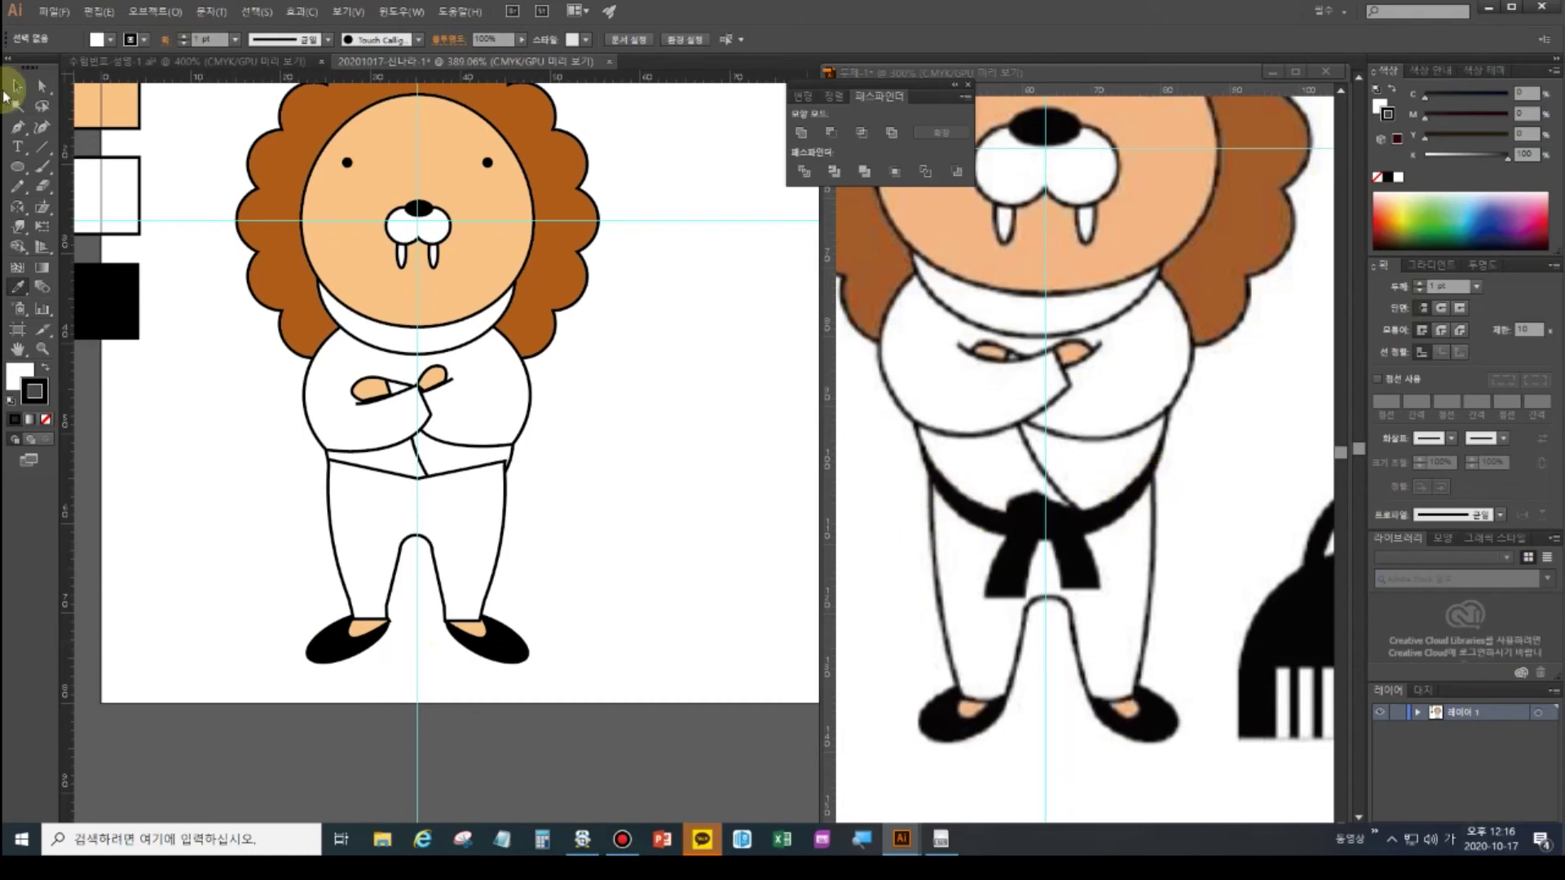
click(18, 127)
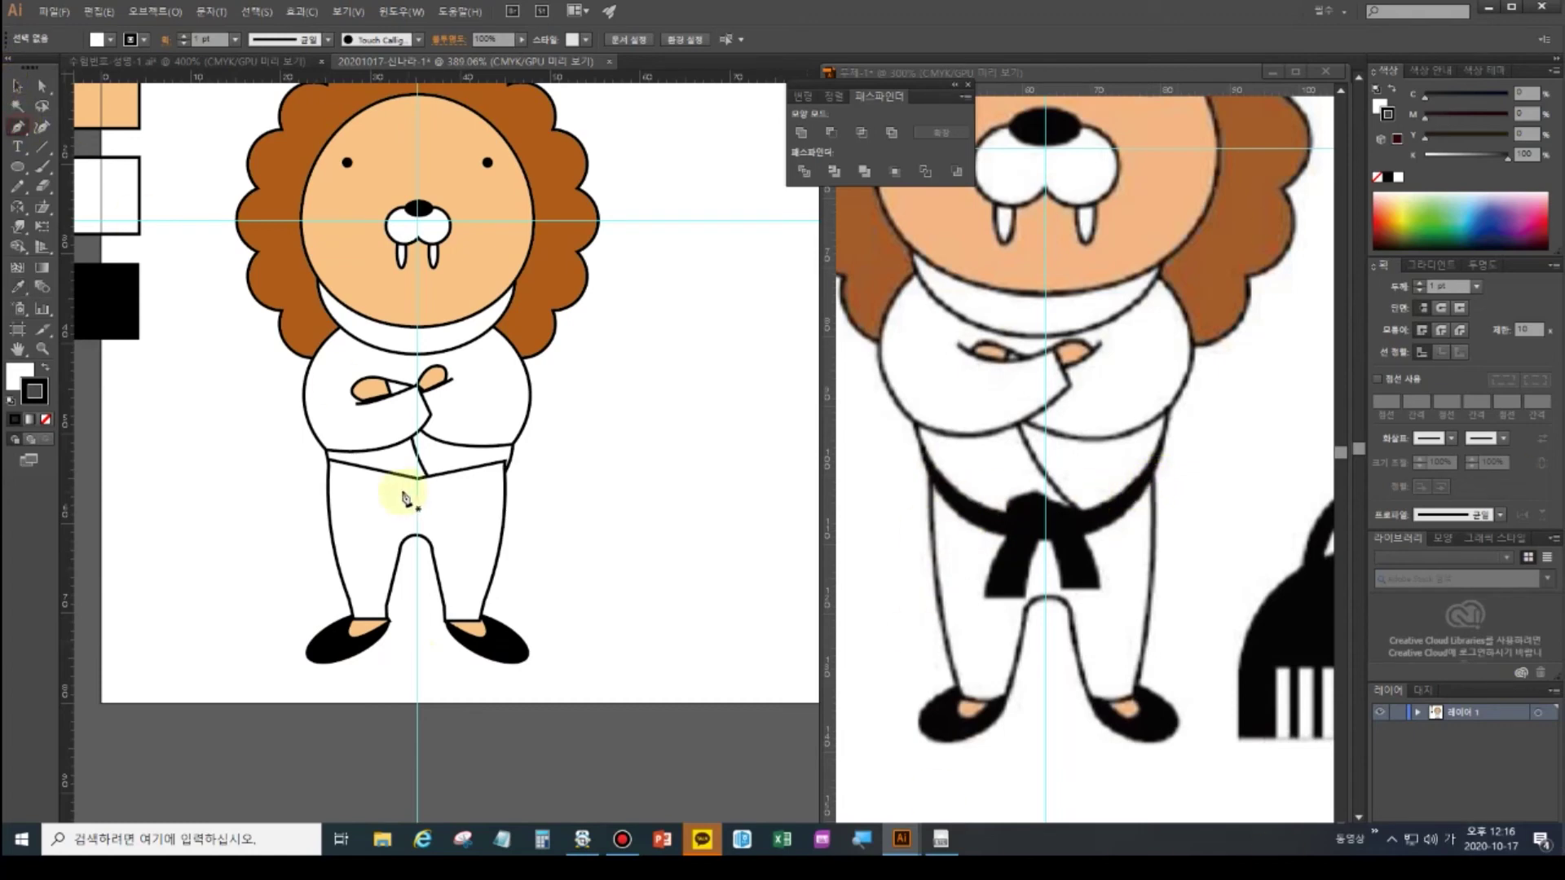
click(324, 452)
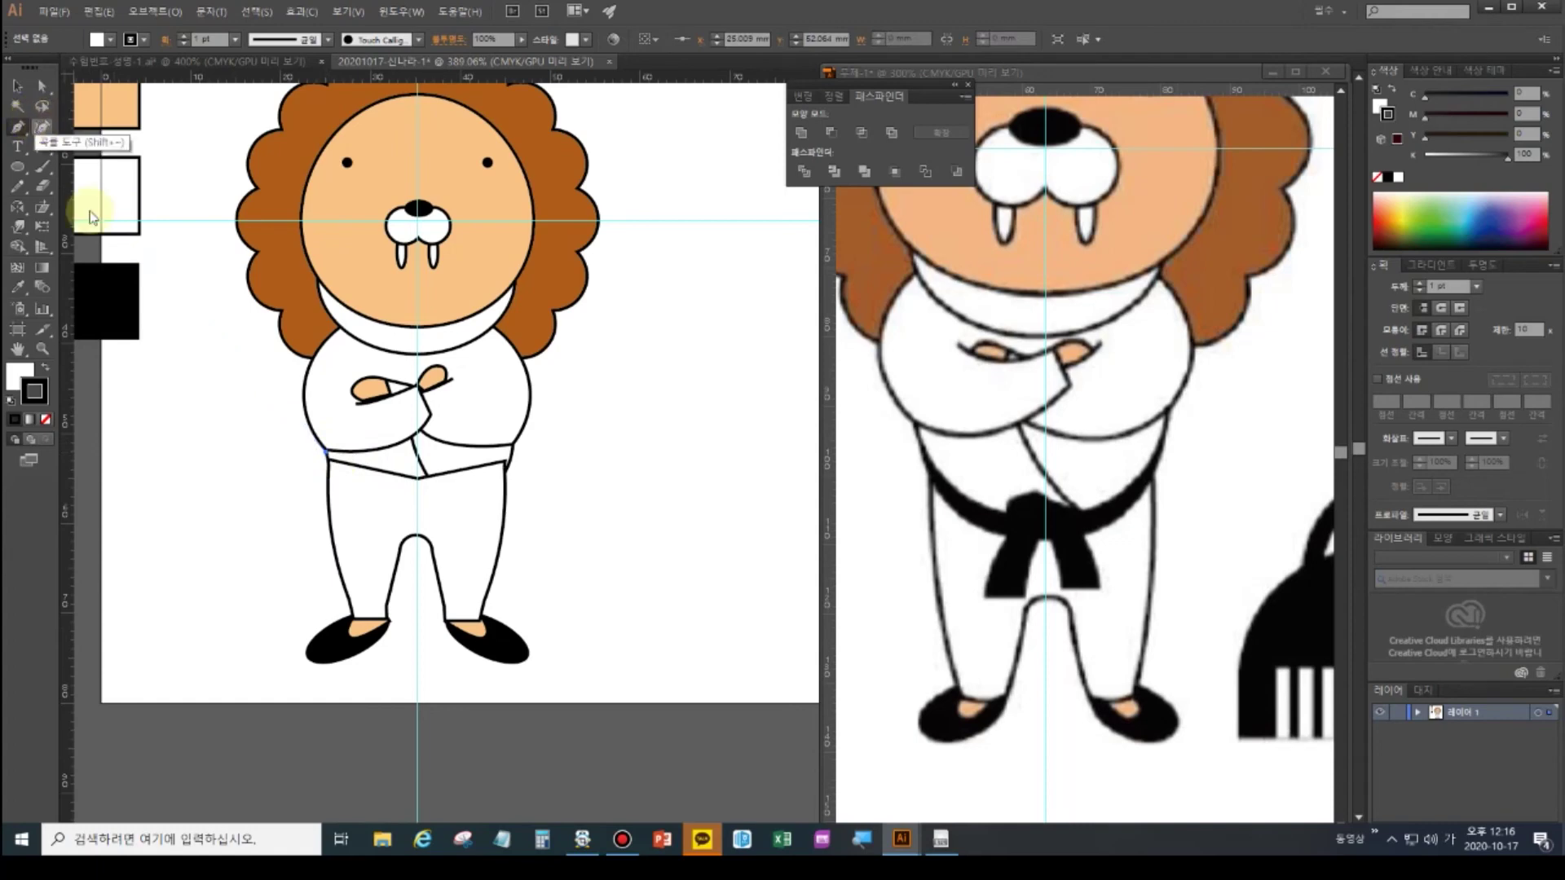
ctrl+click(213, 415)
- Move the centre anchor point of the trousers' waistline down along the vertical guide to deepen the V shape
click(18, 85)
drag(296, 440, 530, 502)
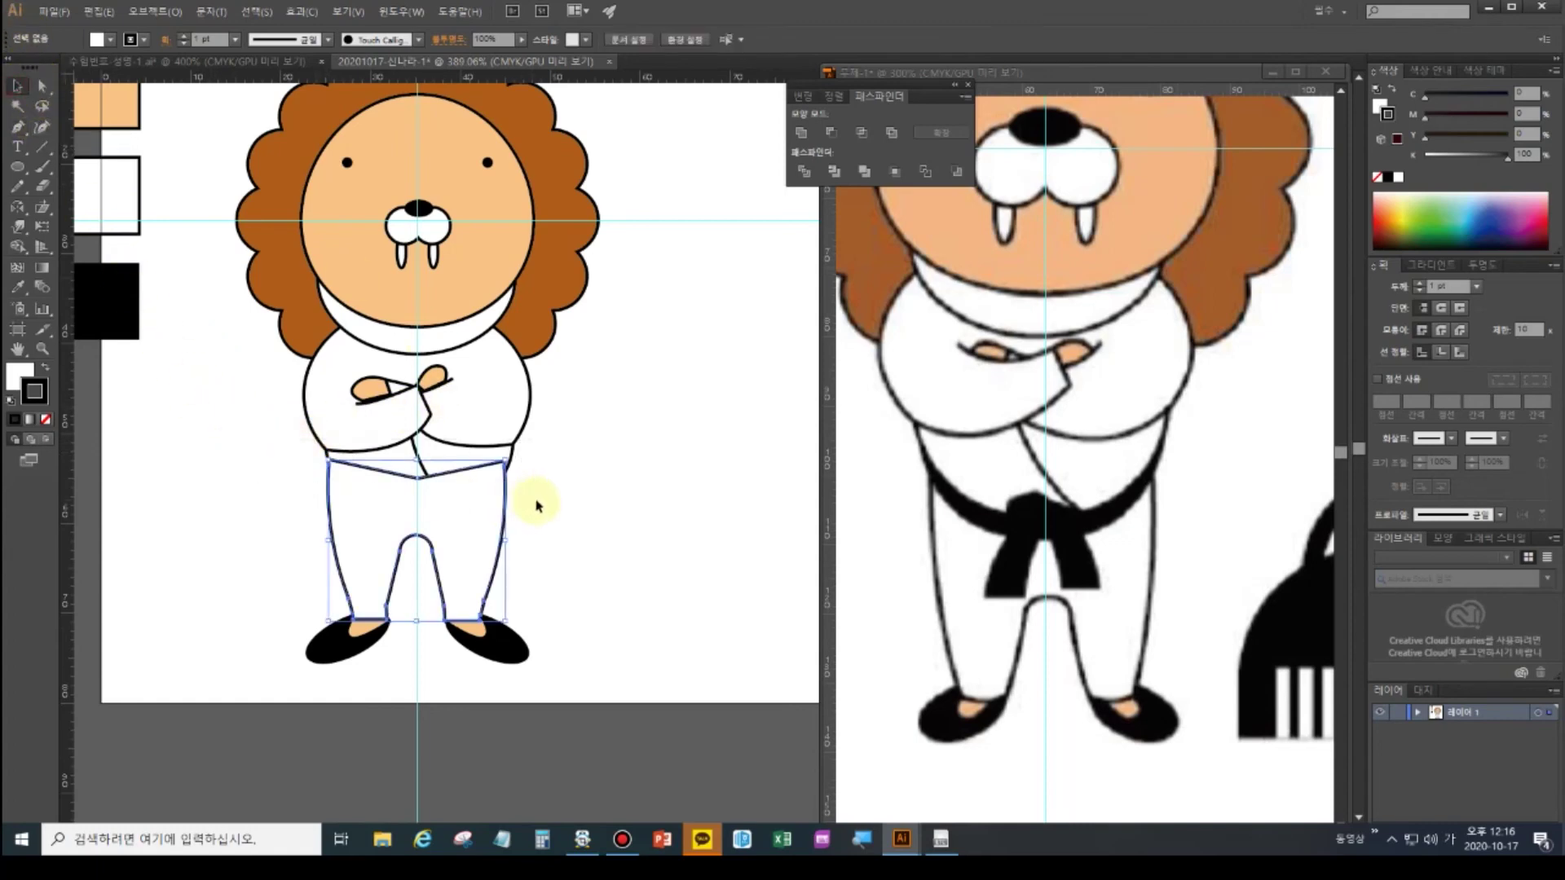
click(42, 85)
click(208, 455)
click(418, 480)
mouse_move(418, 481)
mouse_down()
mouse_move(419, 512)
mouse_move(417, 495)
mouse_up()
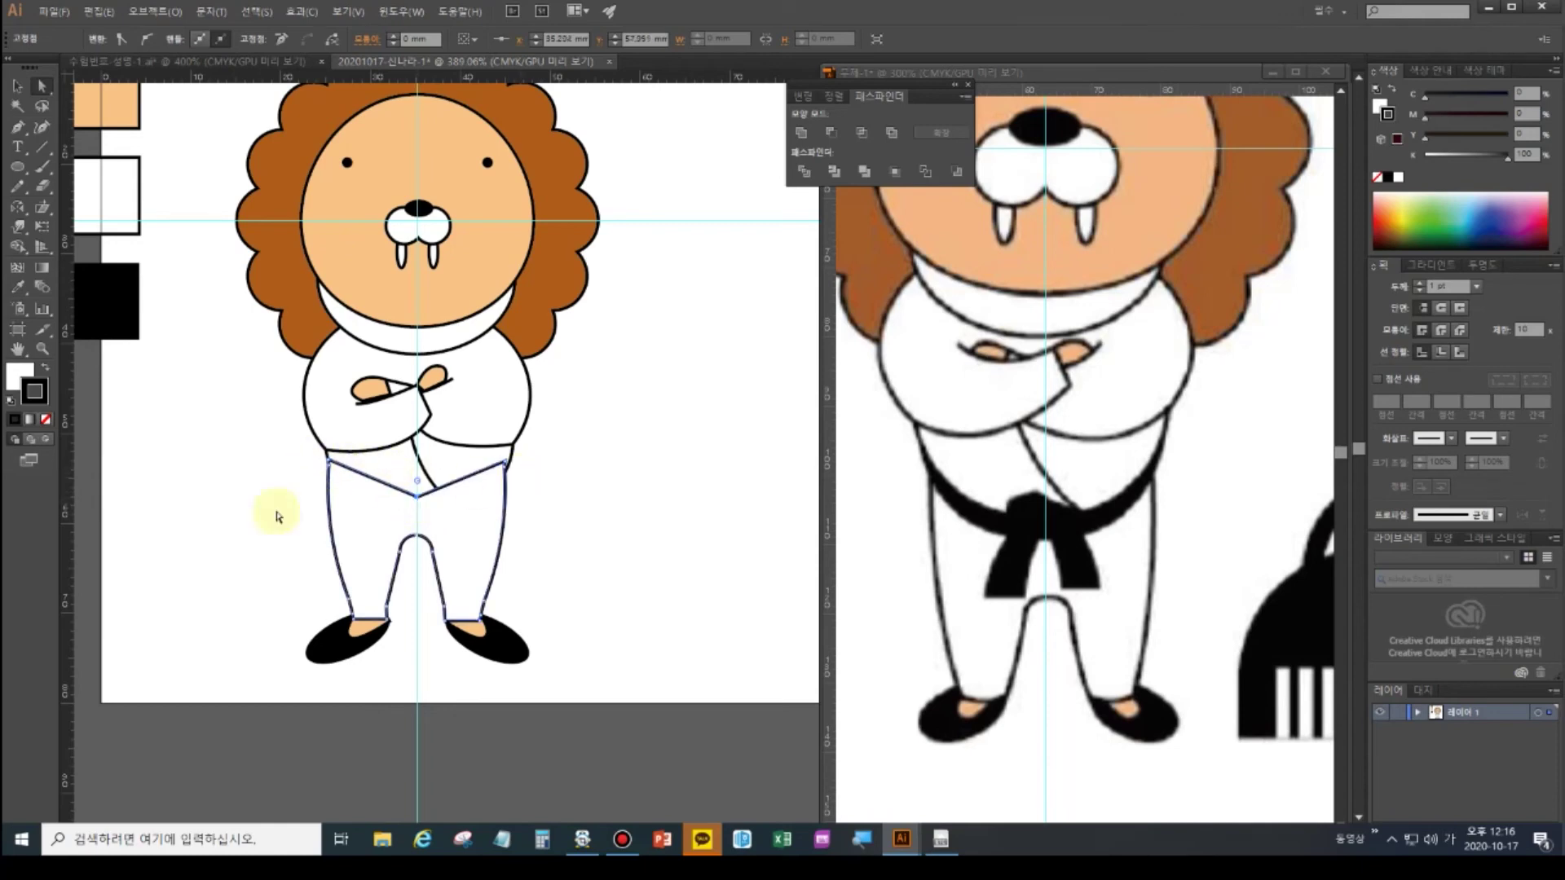
click(253, 504)
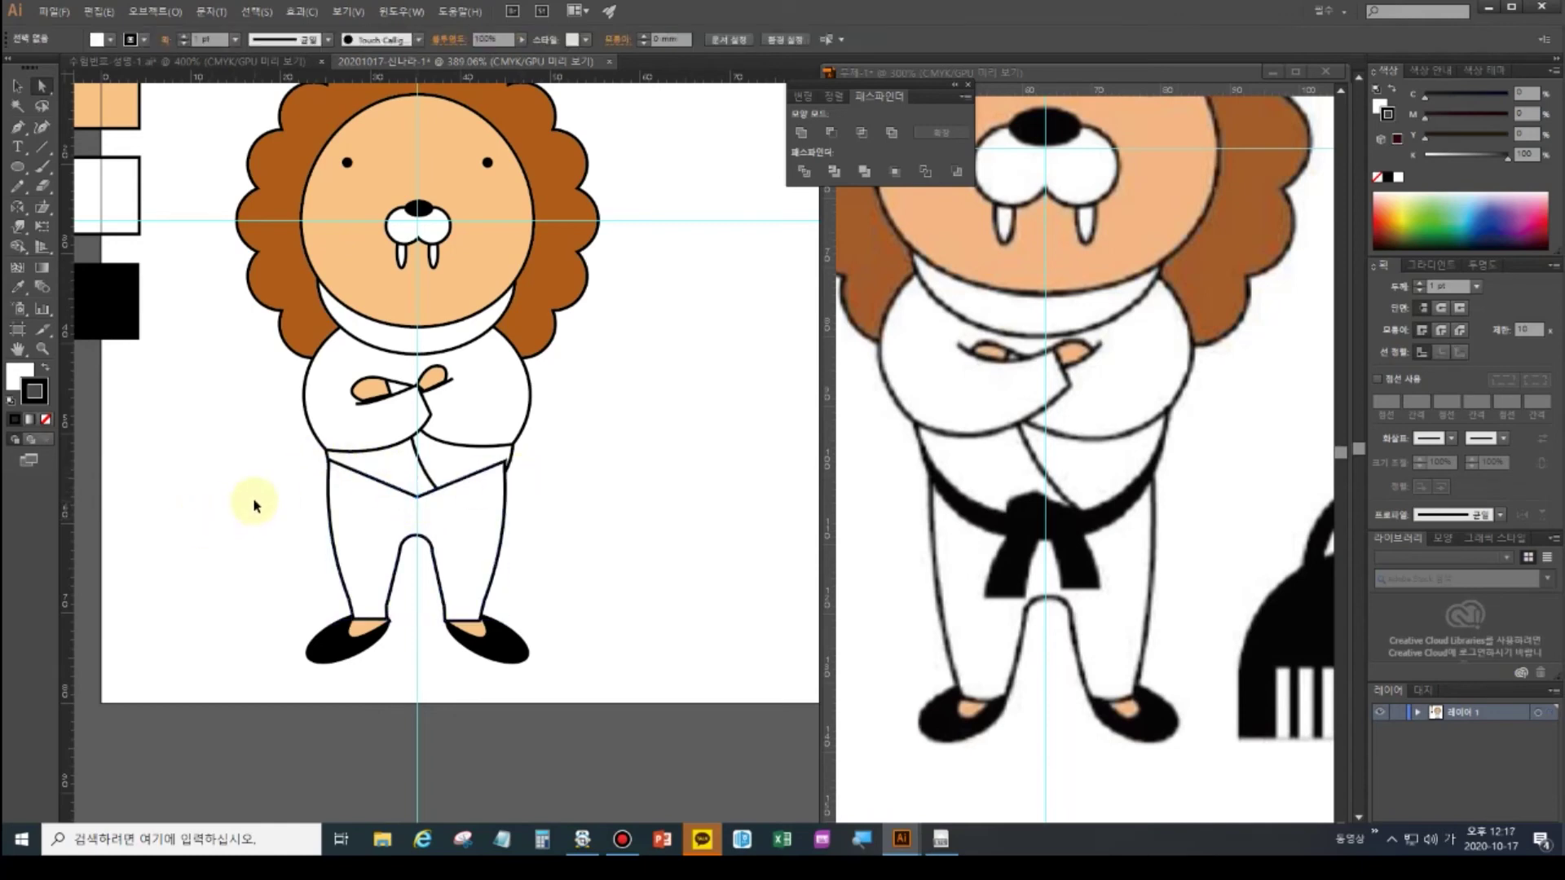
- Draw a closed, curved belt band along the trousers' waistline with a black fill and no stroke
click(19, 129)
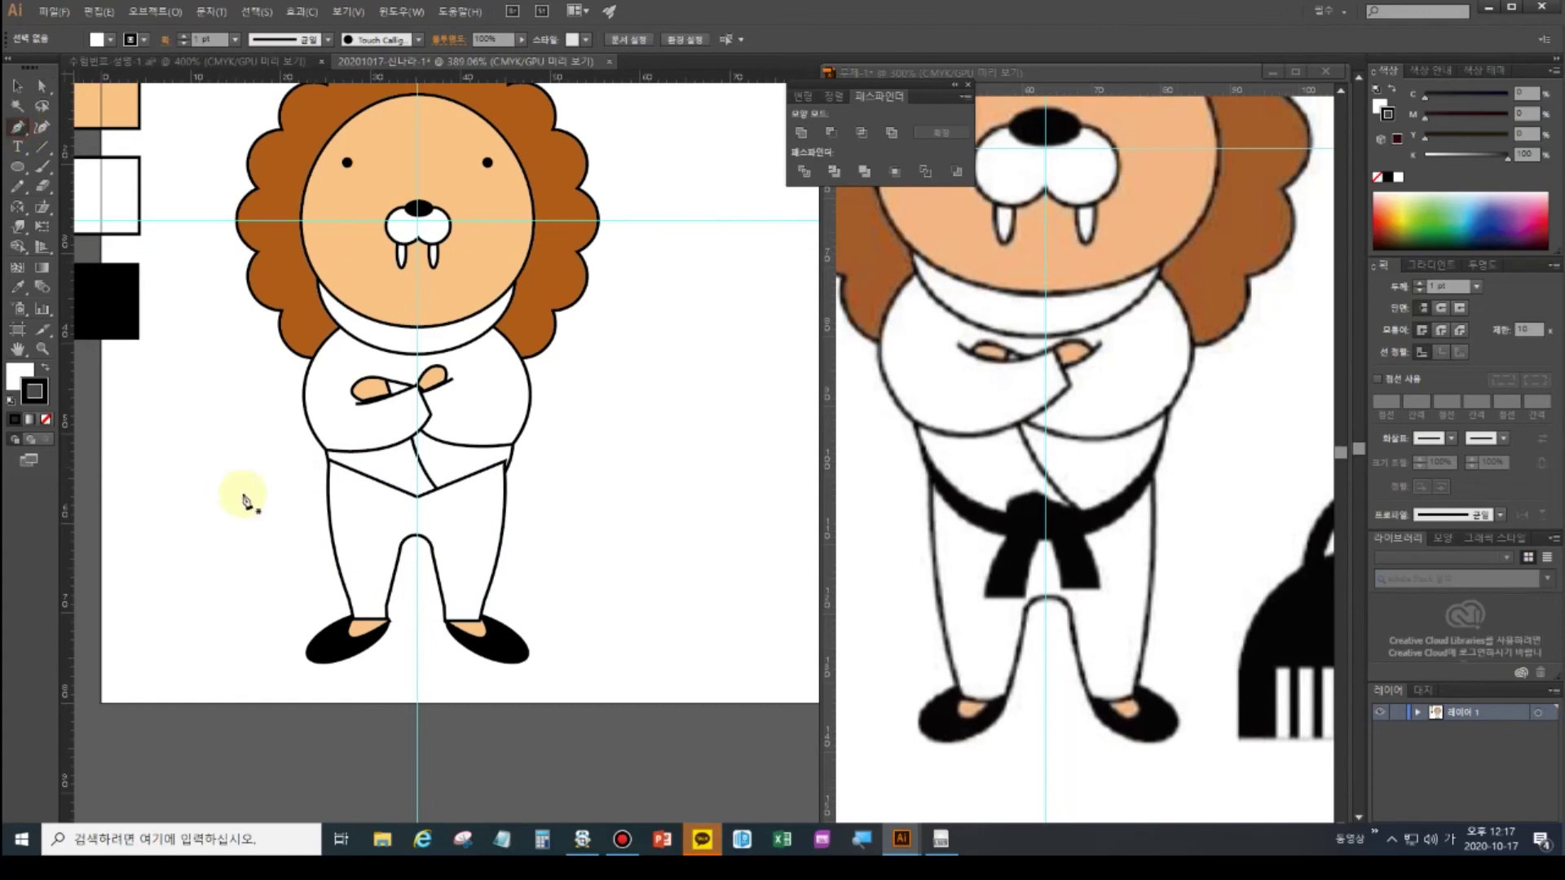
click(327, 462)
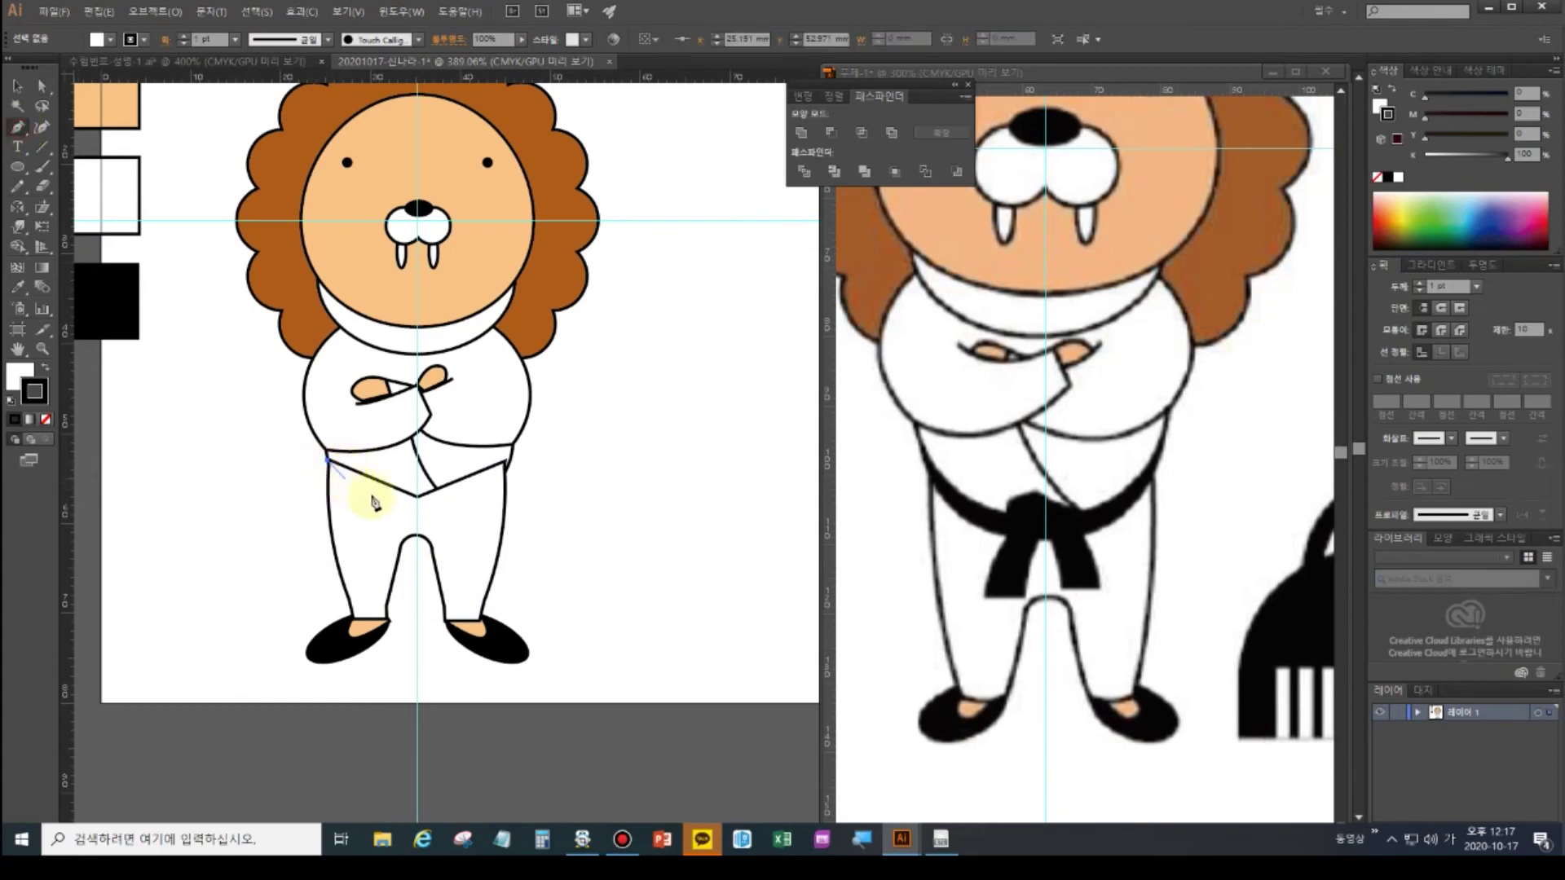
drag(418, 495, 460, 495)
click(508, 461)
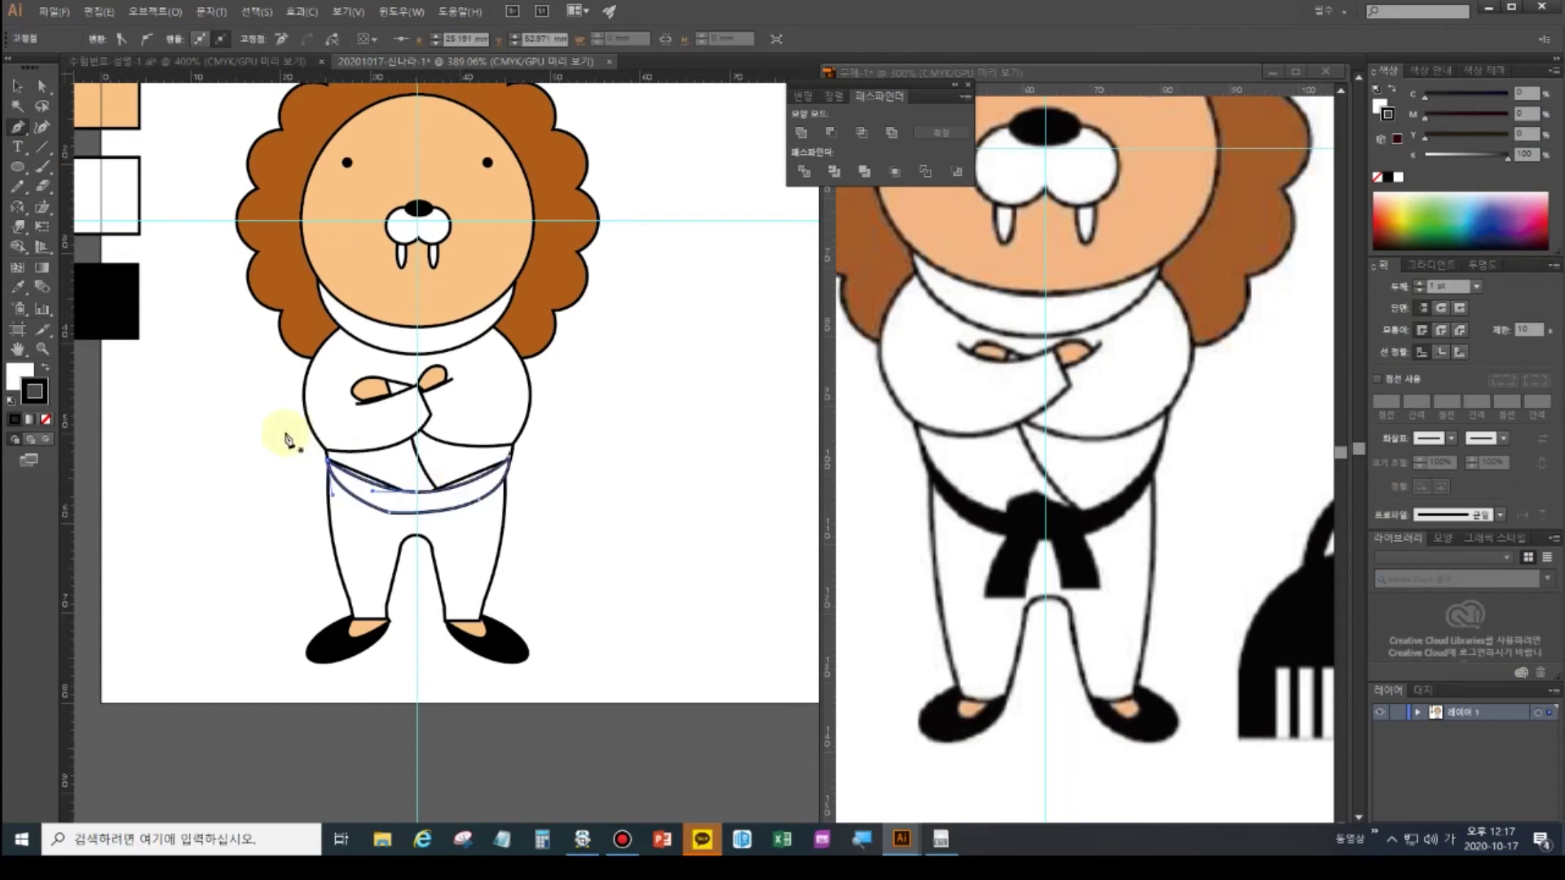
click(45, 368)
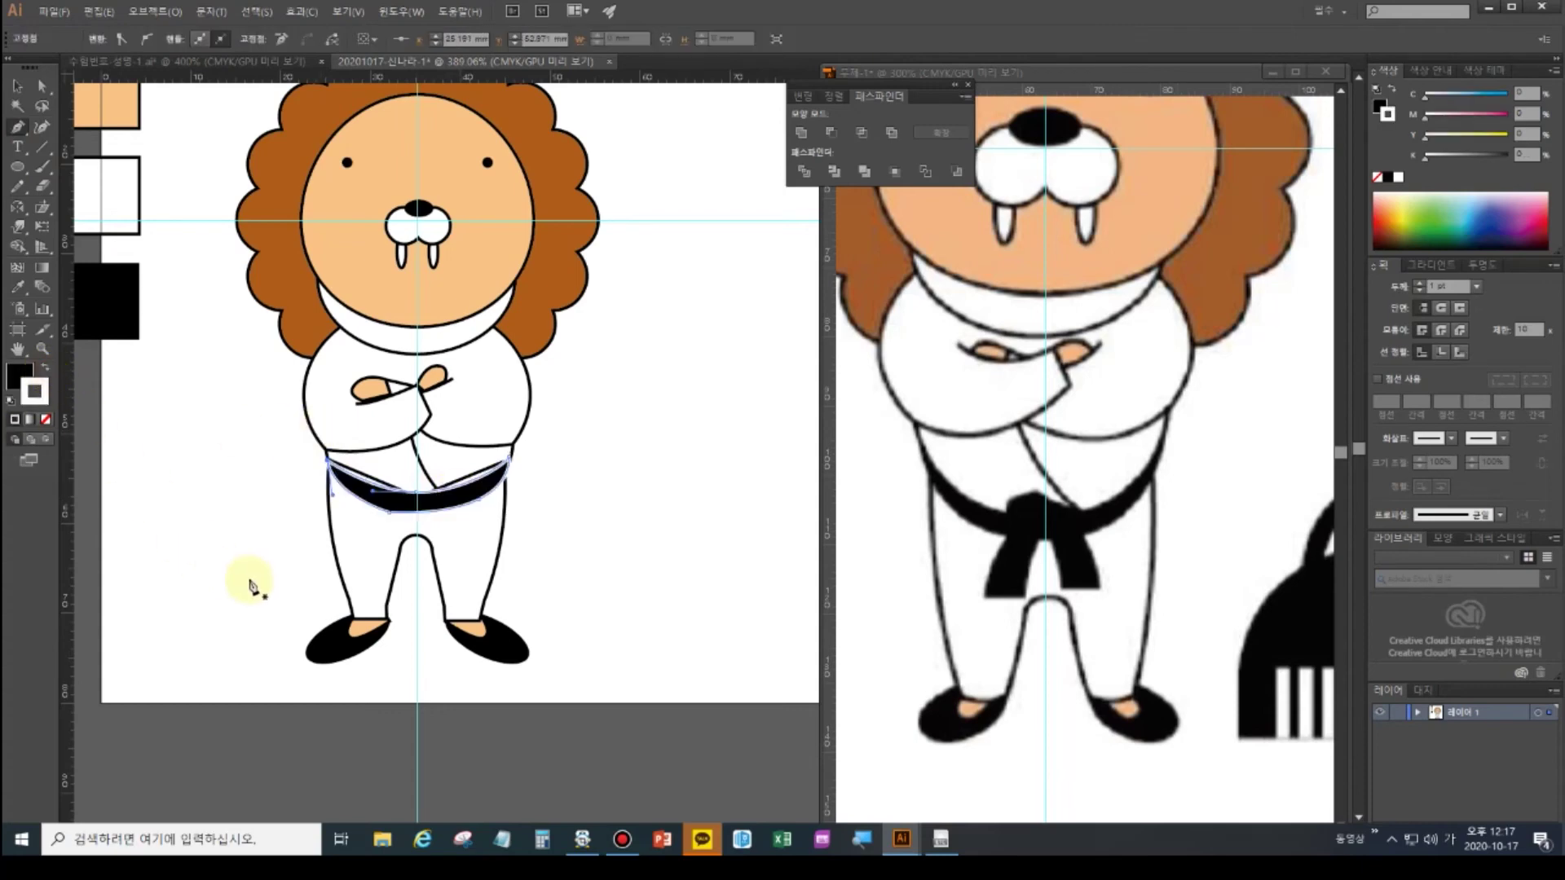
click(46, 419)
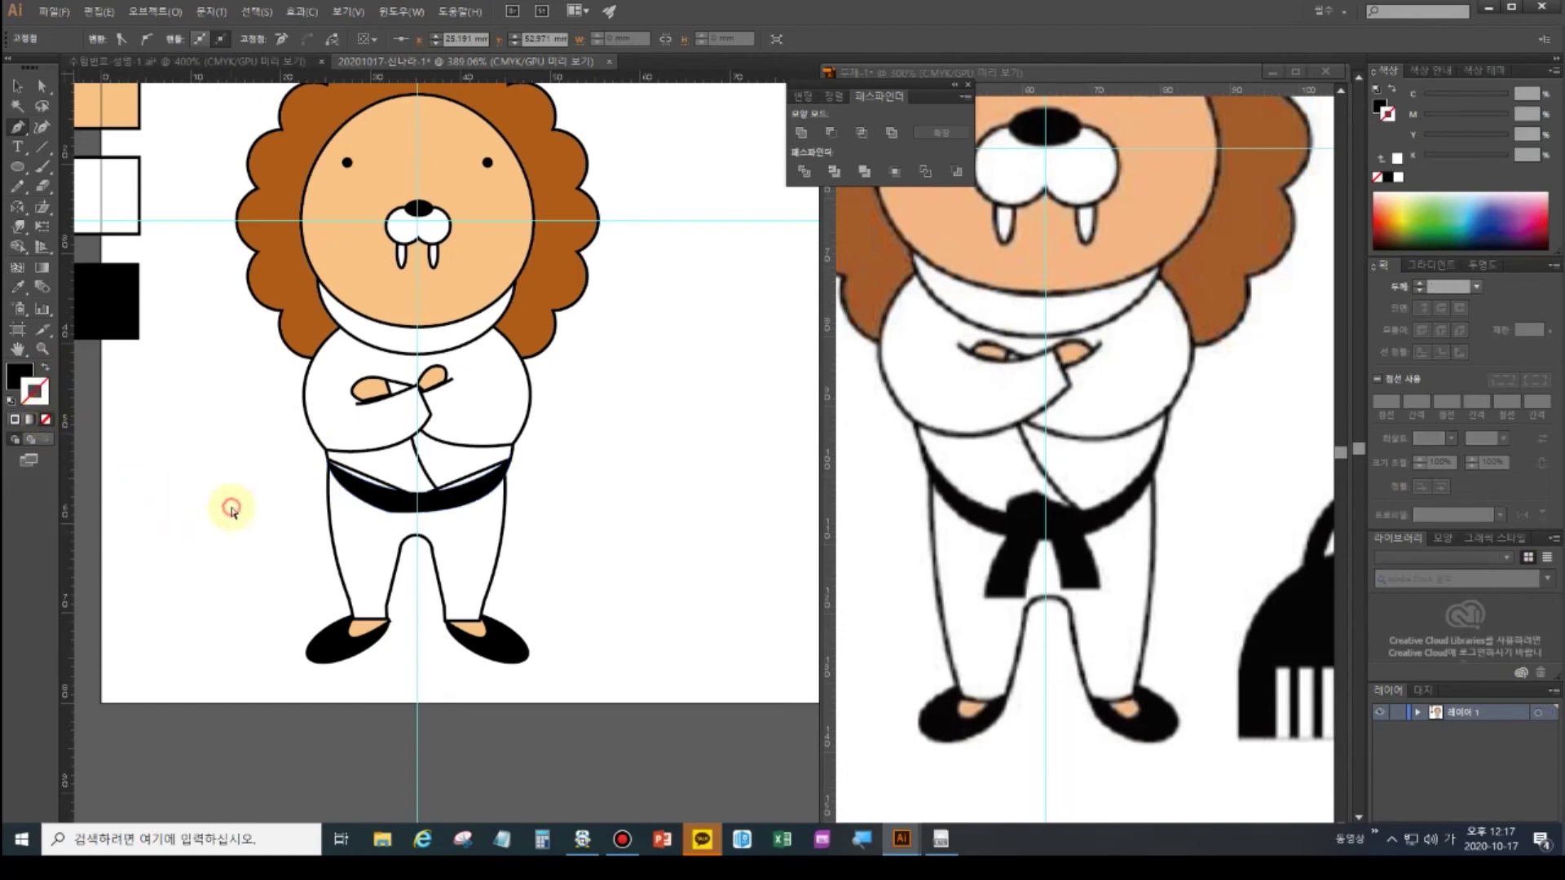
ctrl+click(232, 512)
- Shift the black belt up slightly and smooth its lower right curve to cover the waistline evenly
click(43, 85)
click(390, 501)
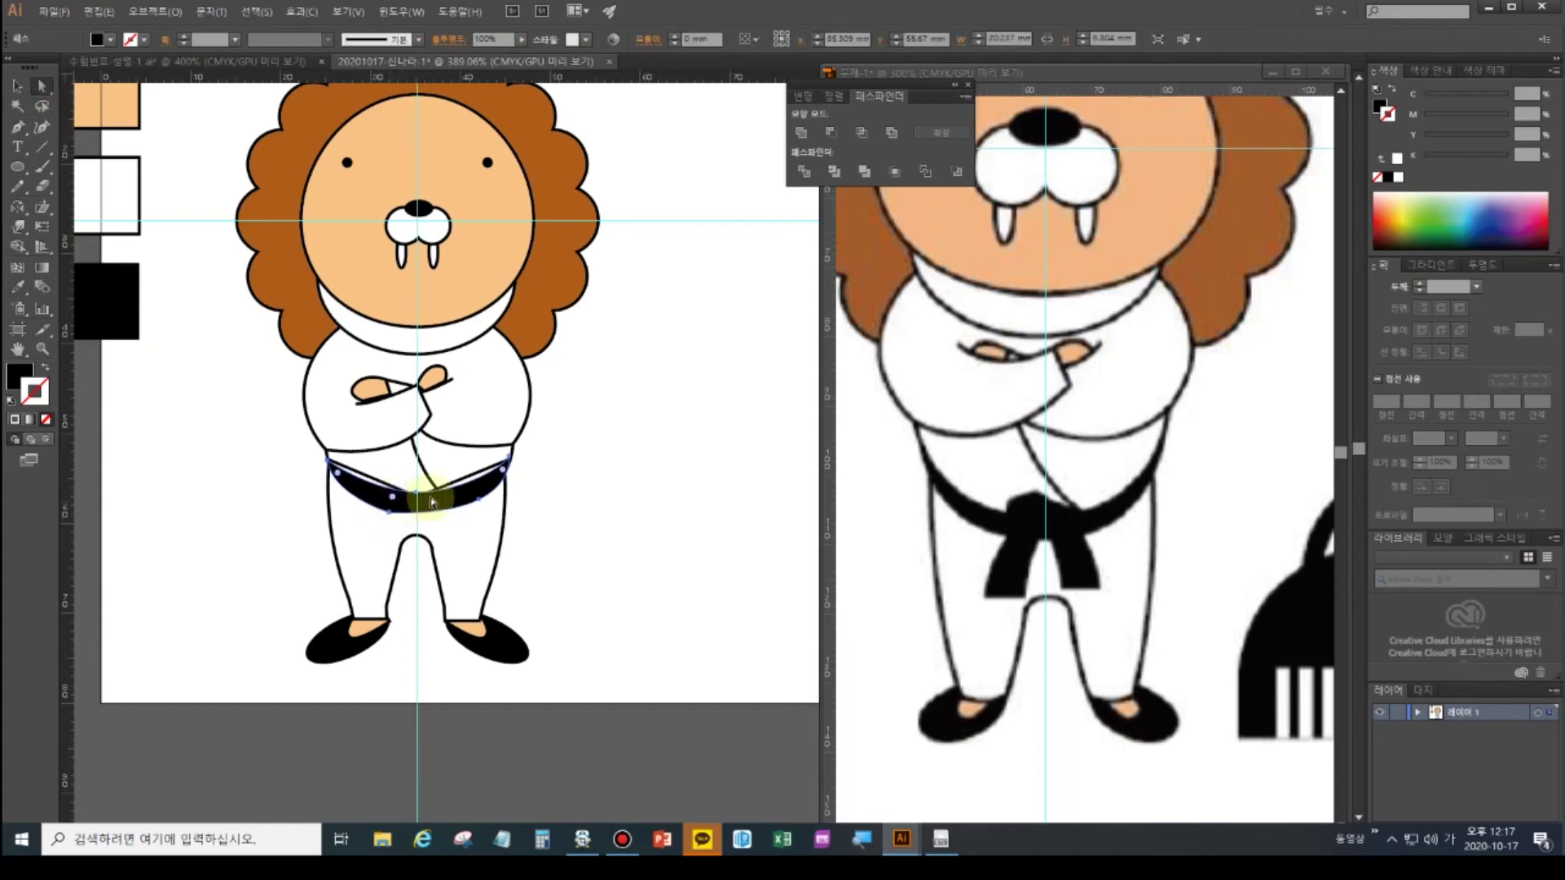
drag(419, 489, 419, 487)
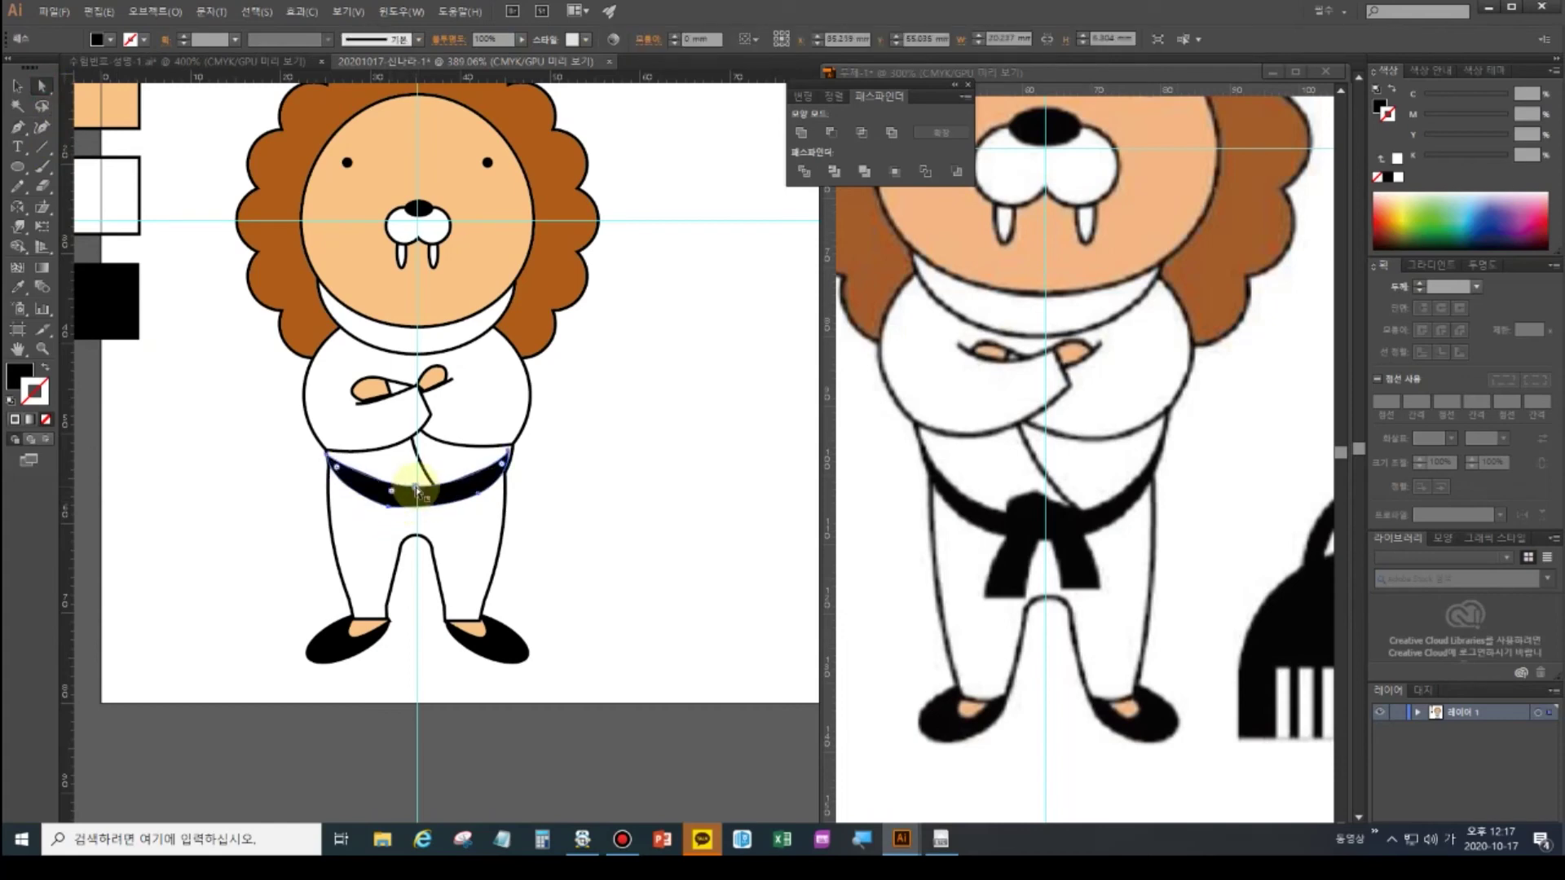
click(480, 496)
drag(480, 495, 416, 532)
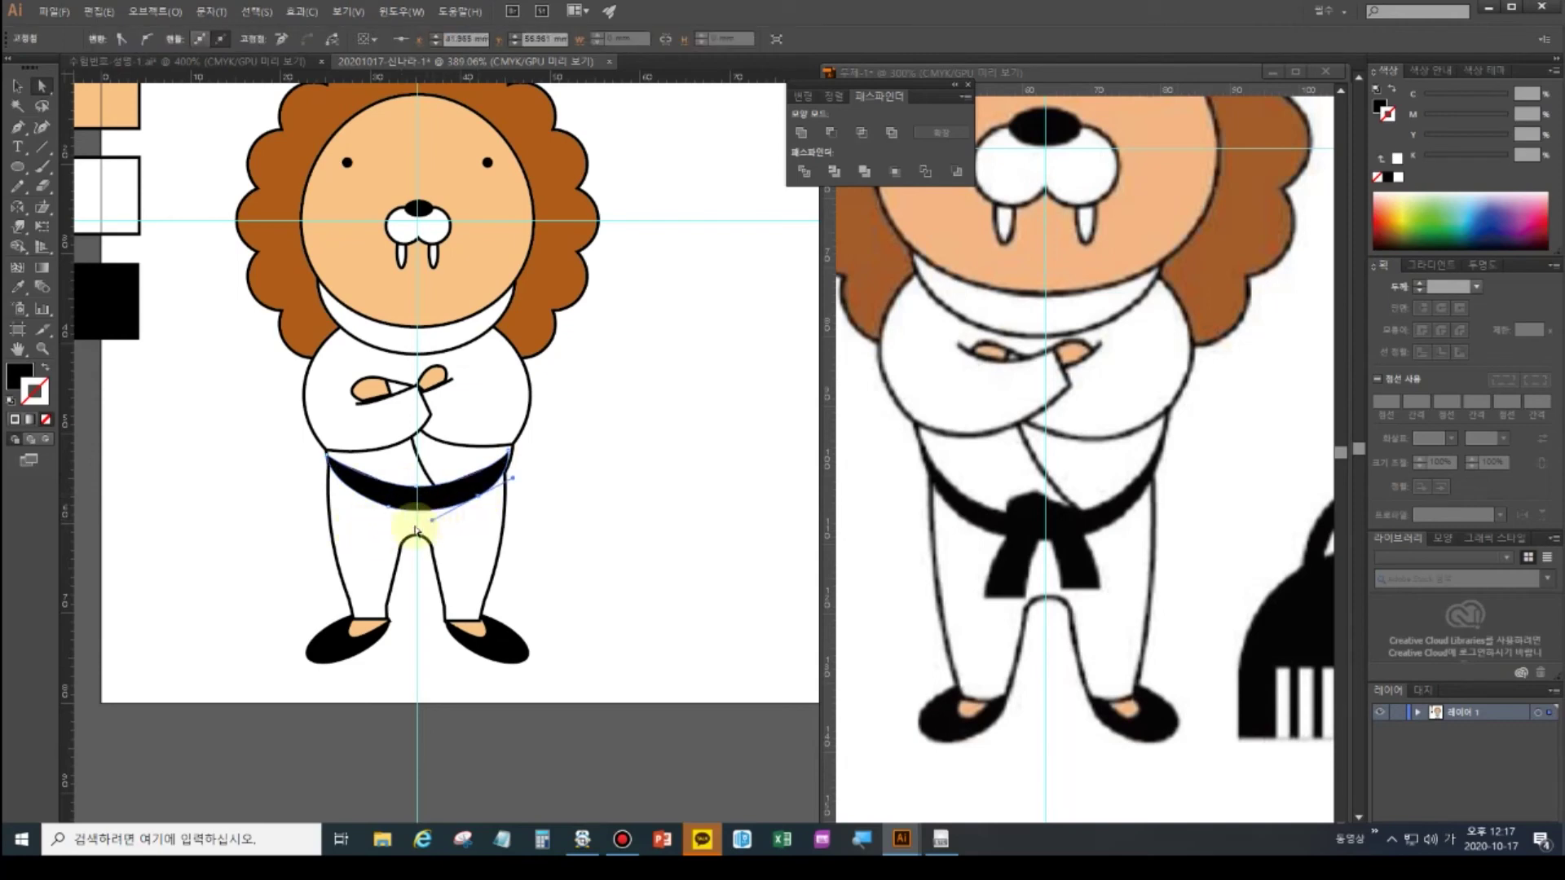
click(509, 451)
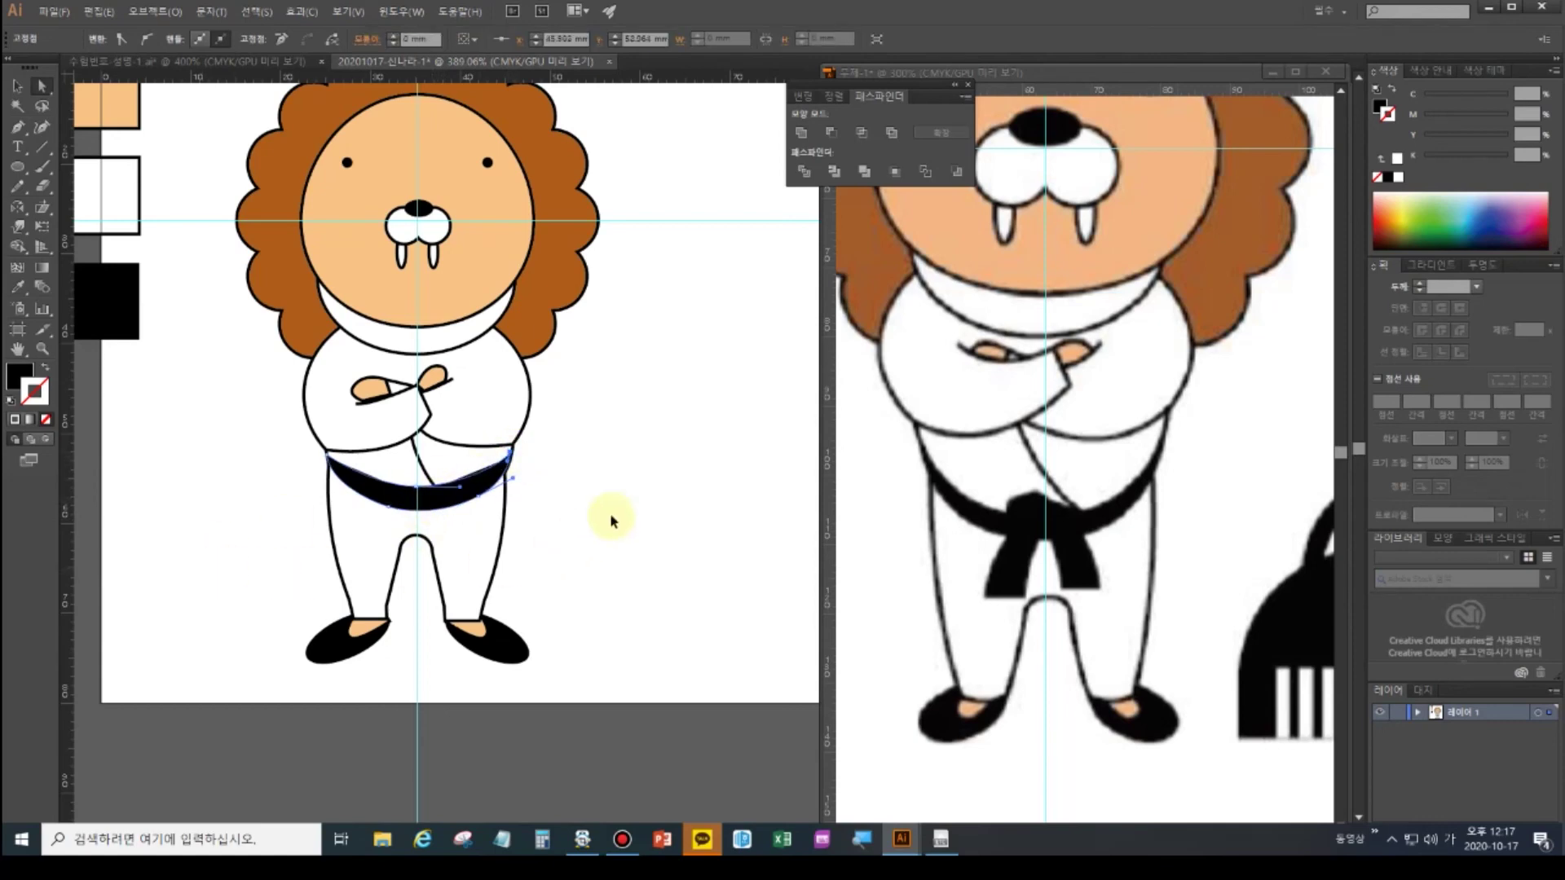
click(539, 514)
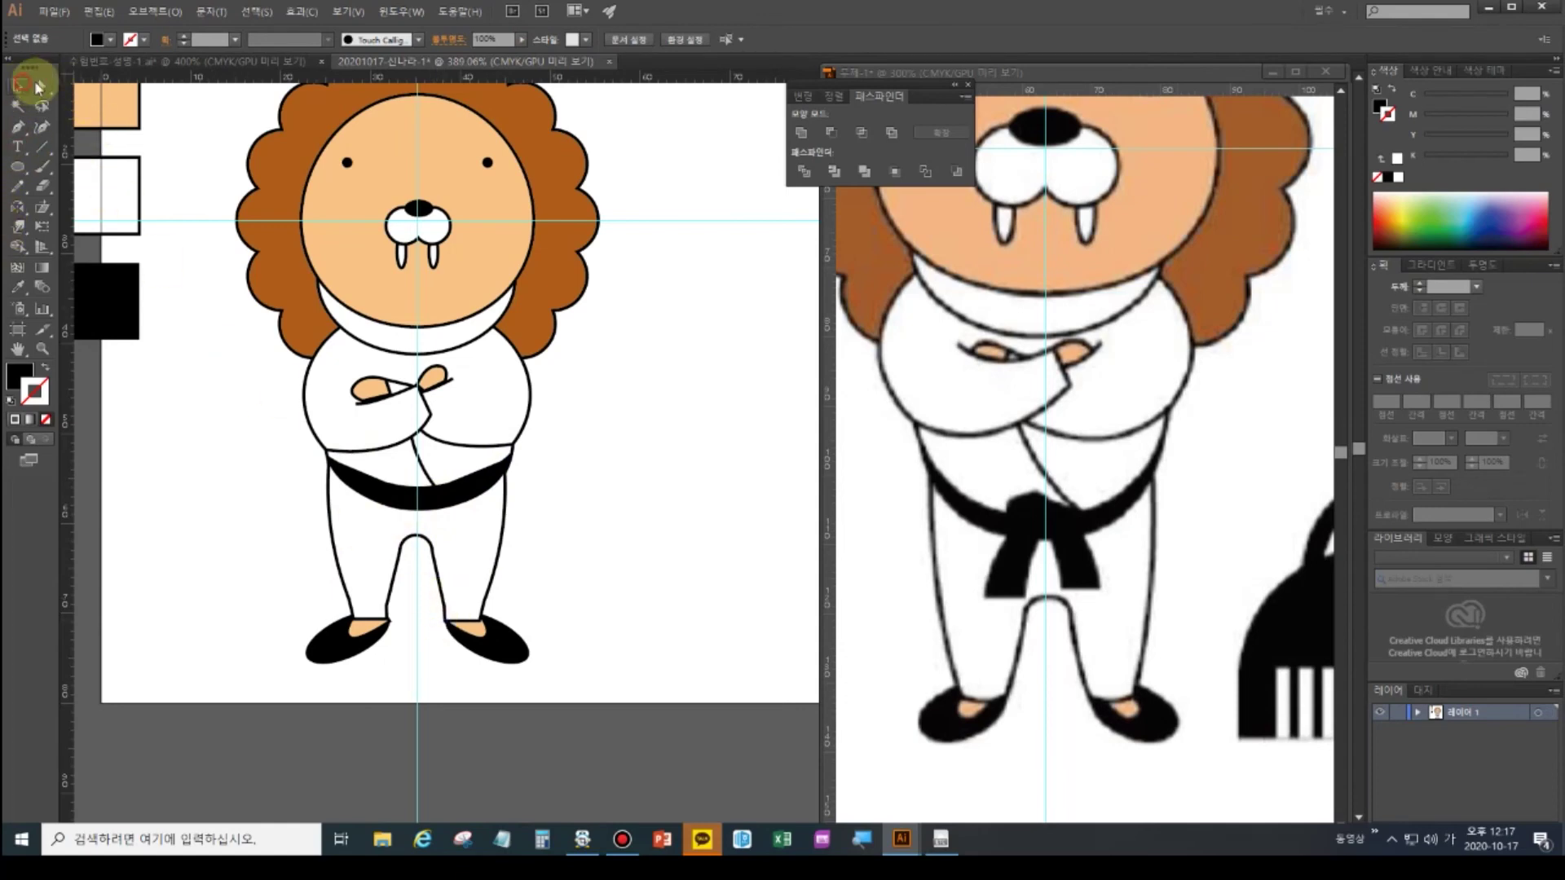
click(410, 503)
key(ctrl+shift+a)
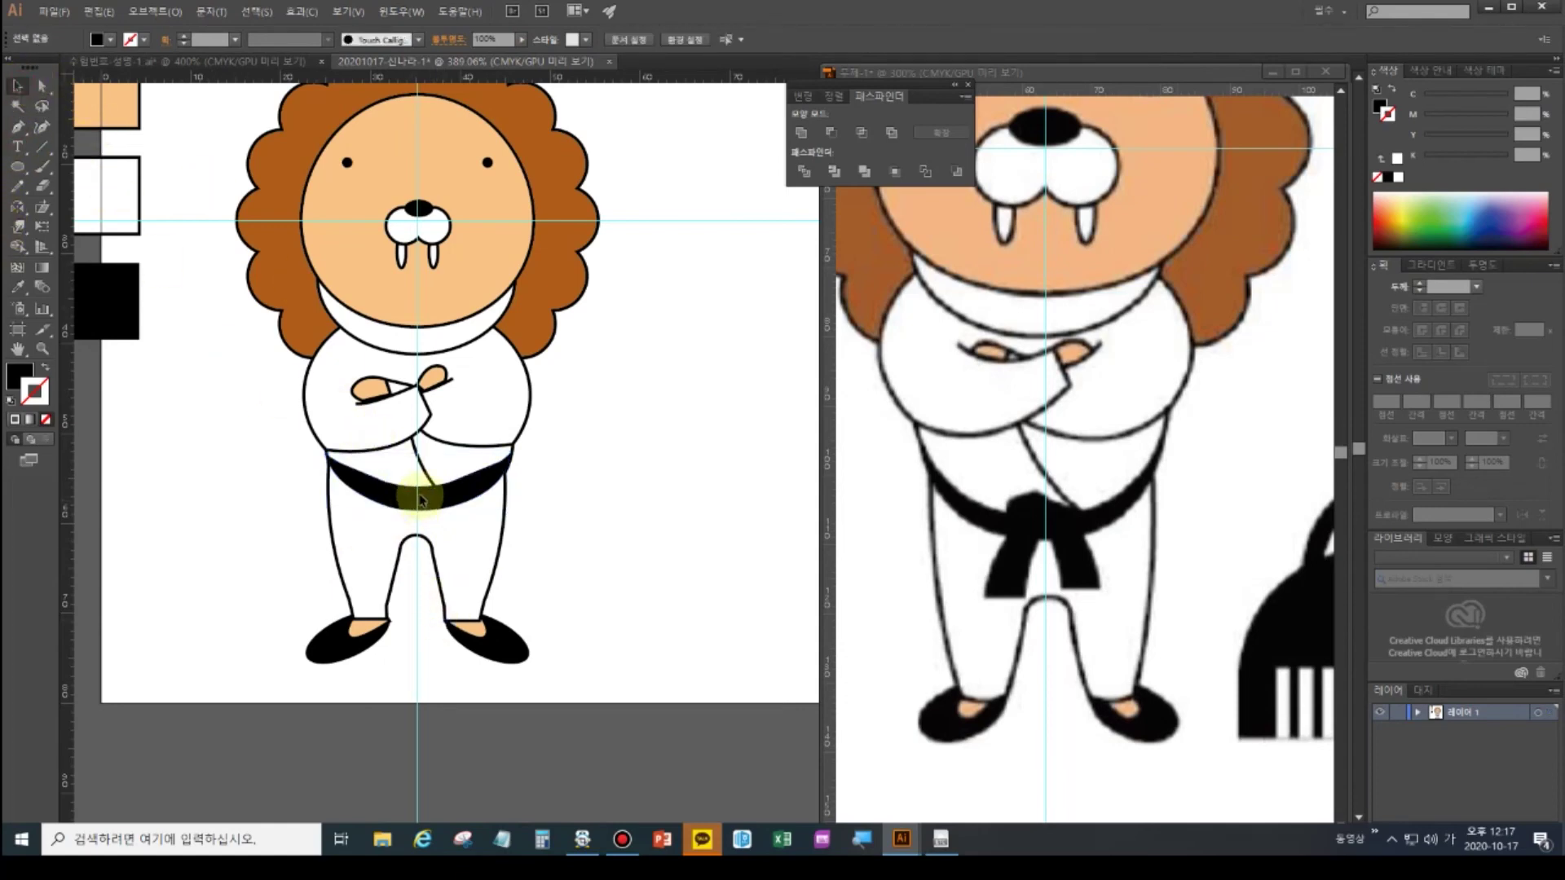
- Draw the black belt knot at the centre of the waist with two slanted tails hanging below it
click(17, 126)
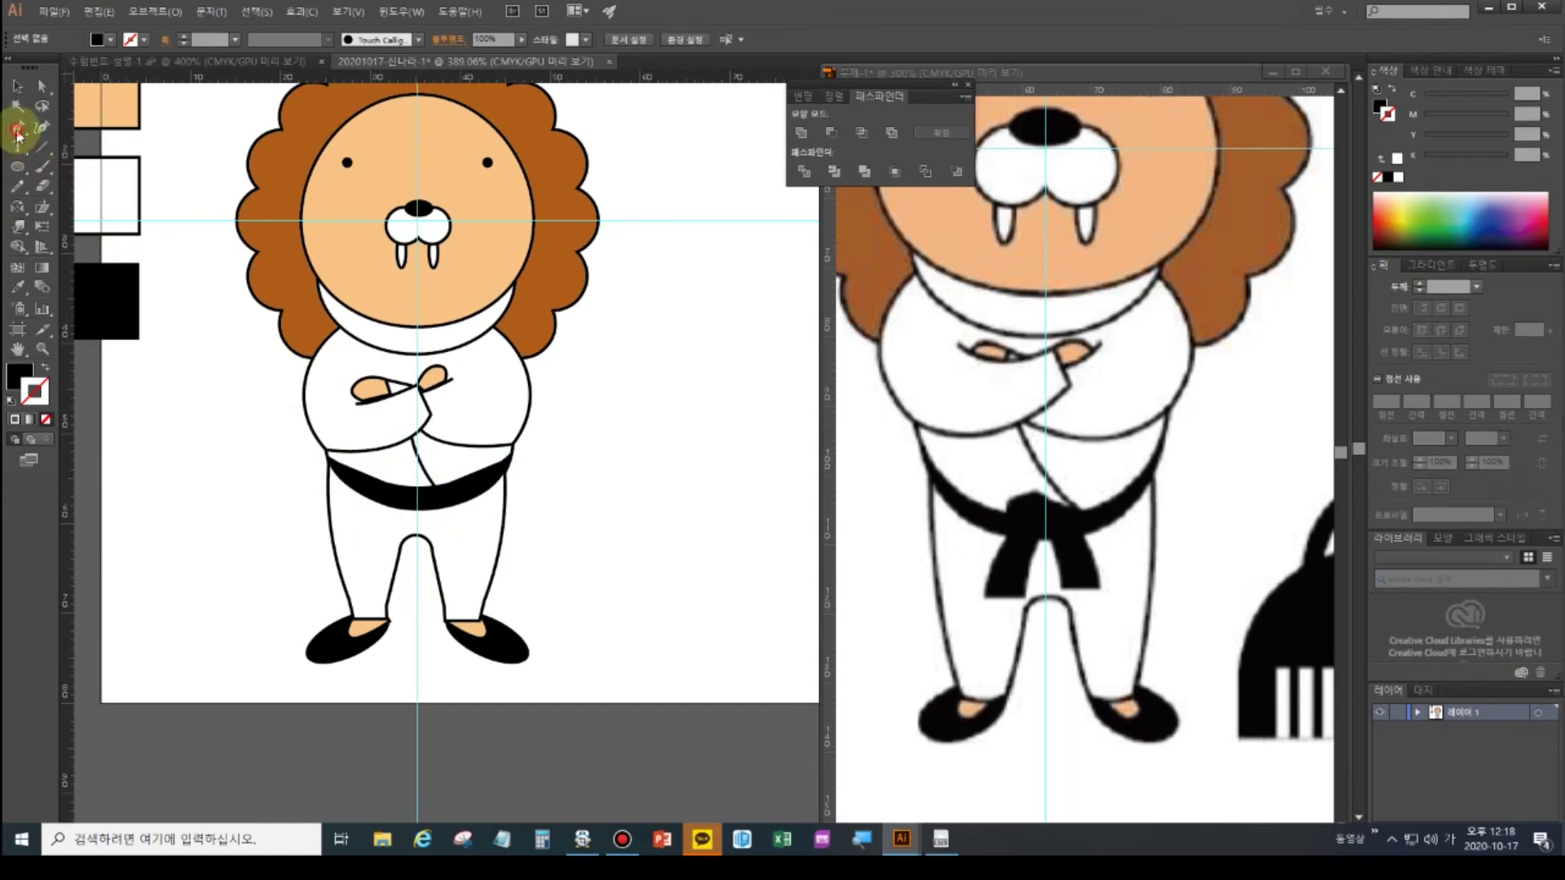
click(413, 482)
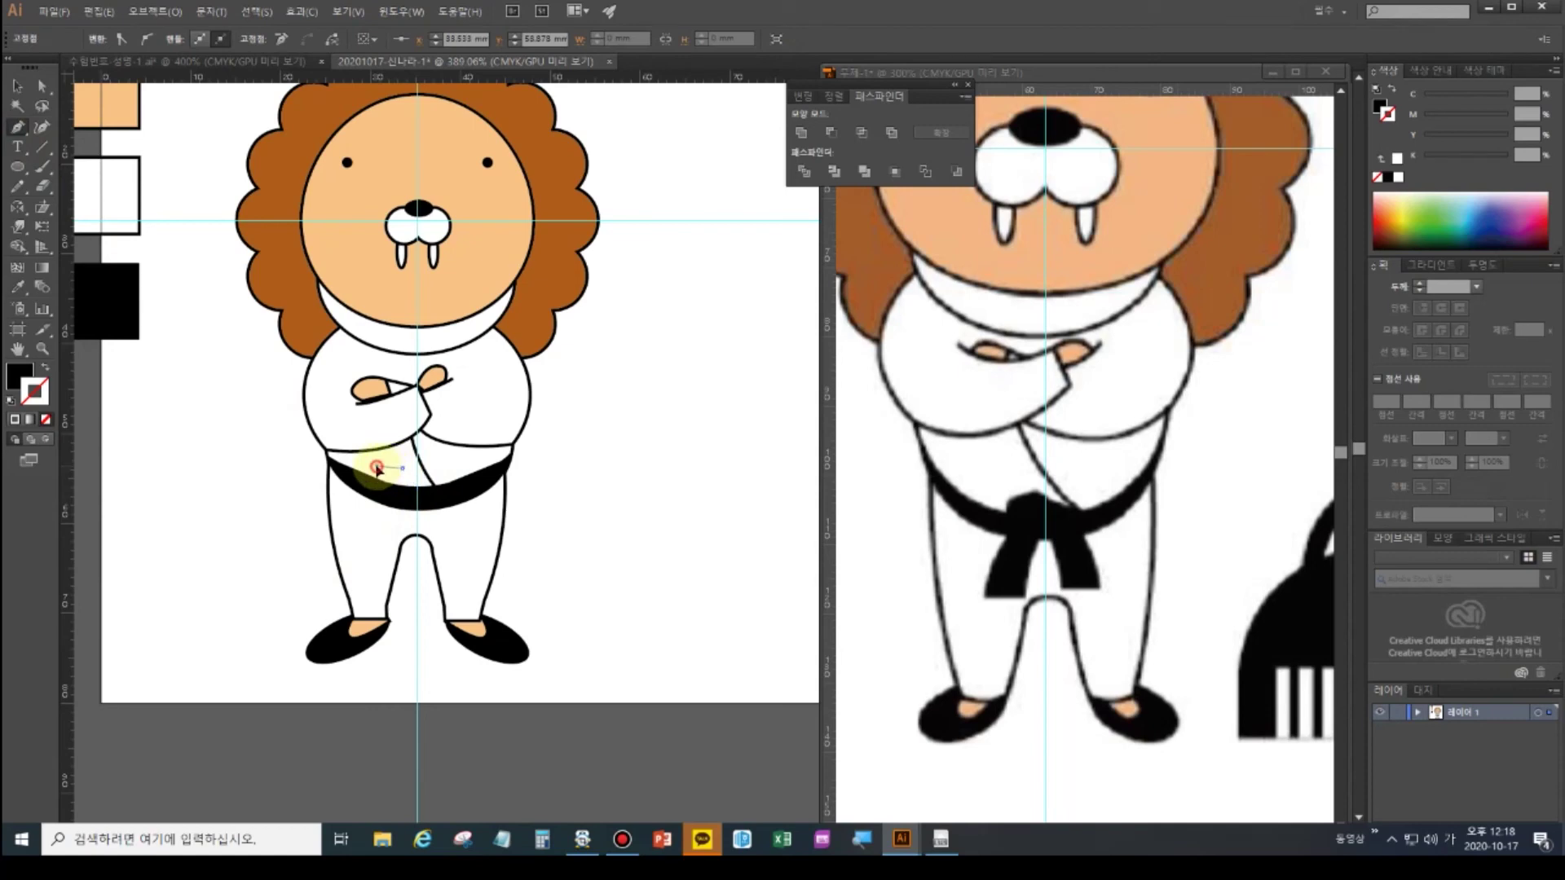
click(367, 476)
click(380, 491)
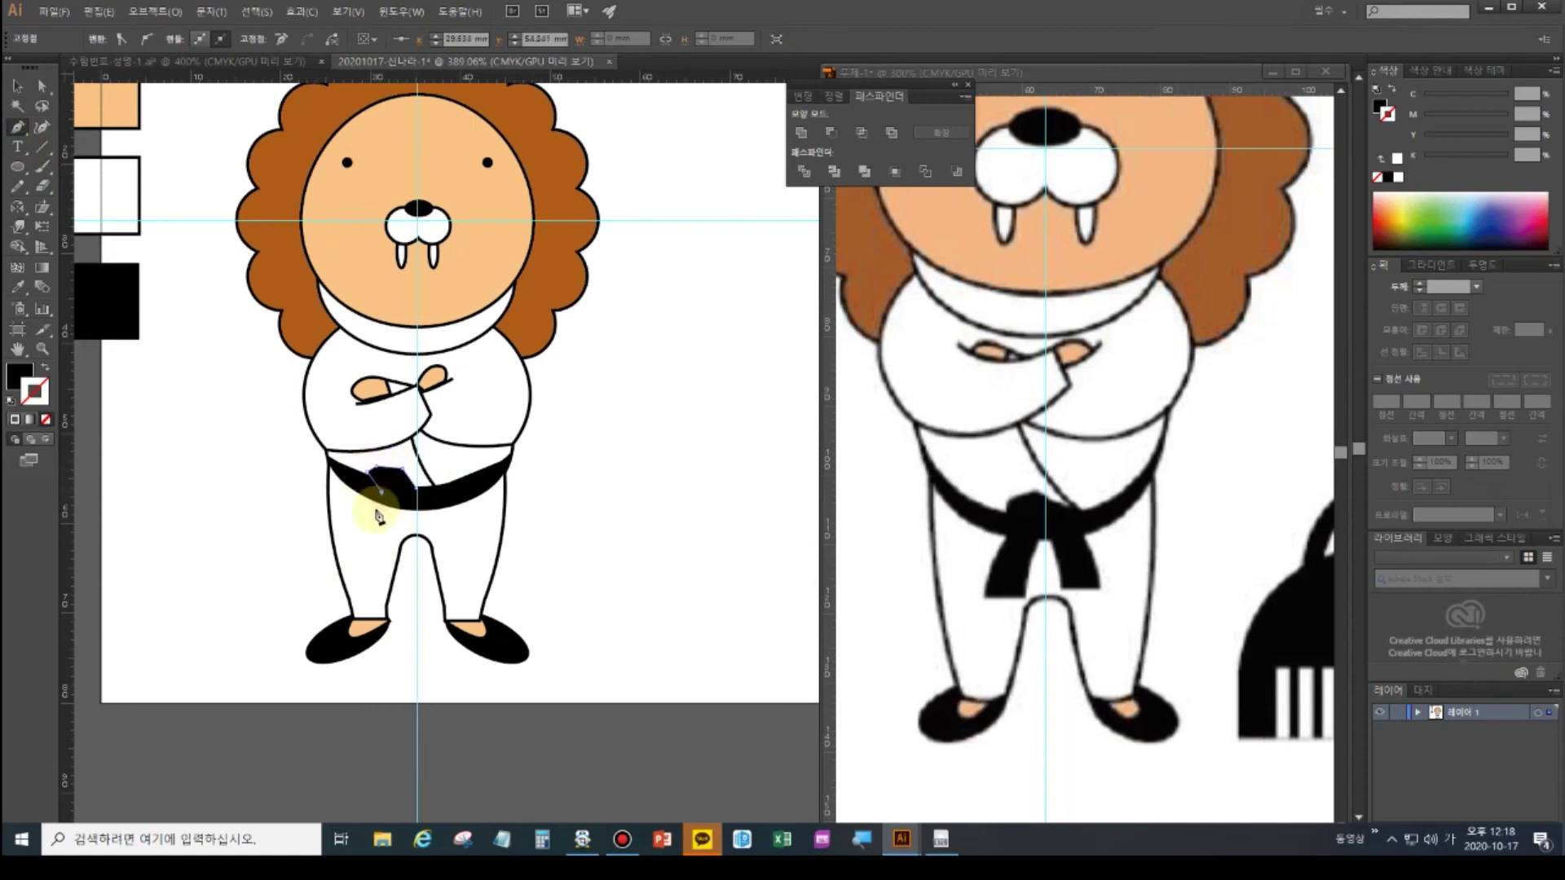
click(368, 543)
click(387, 544)
click(396, 506)
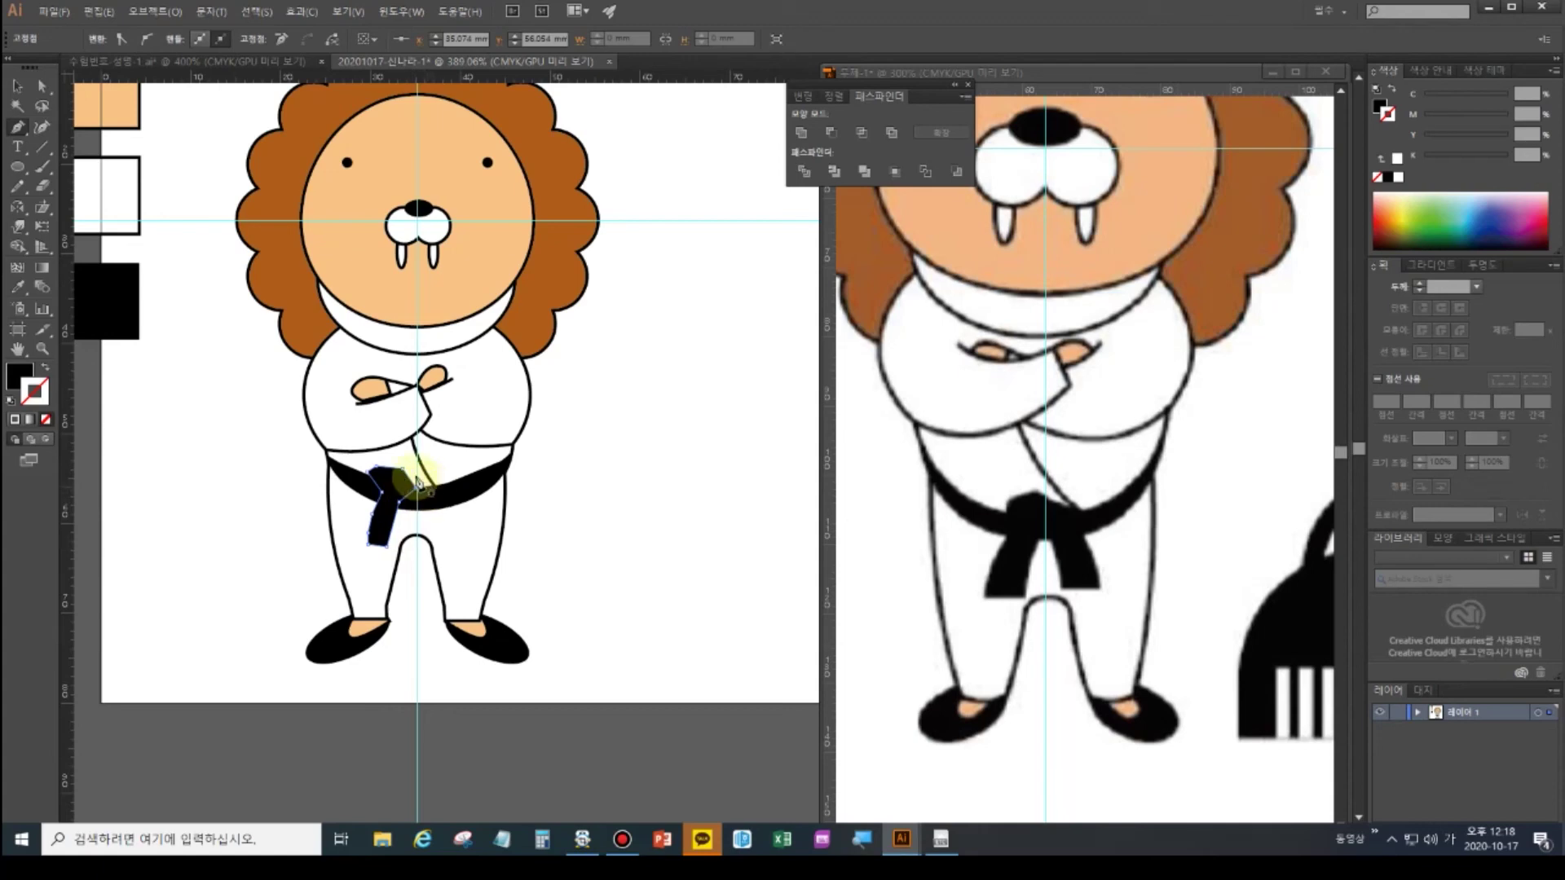
click(411, 484)
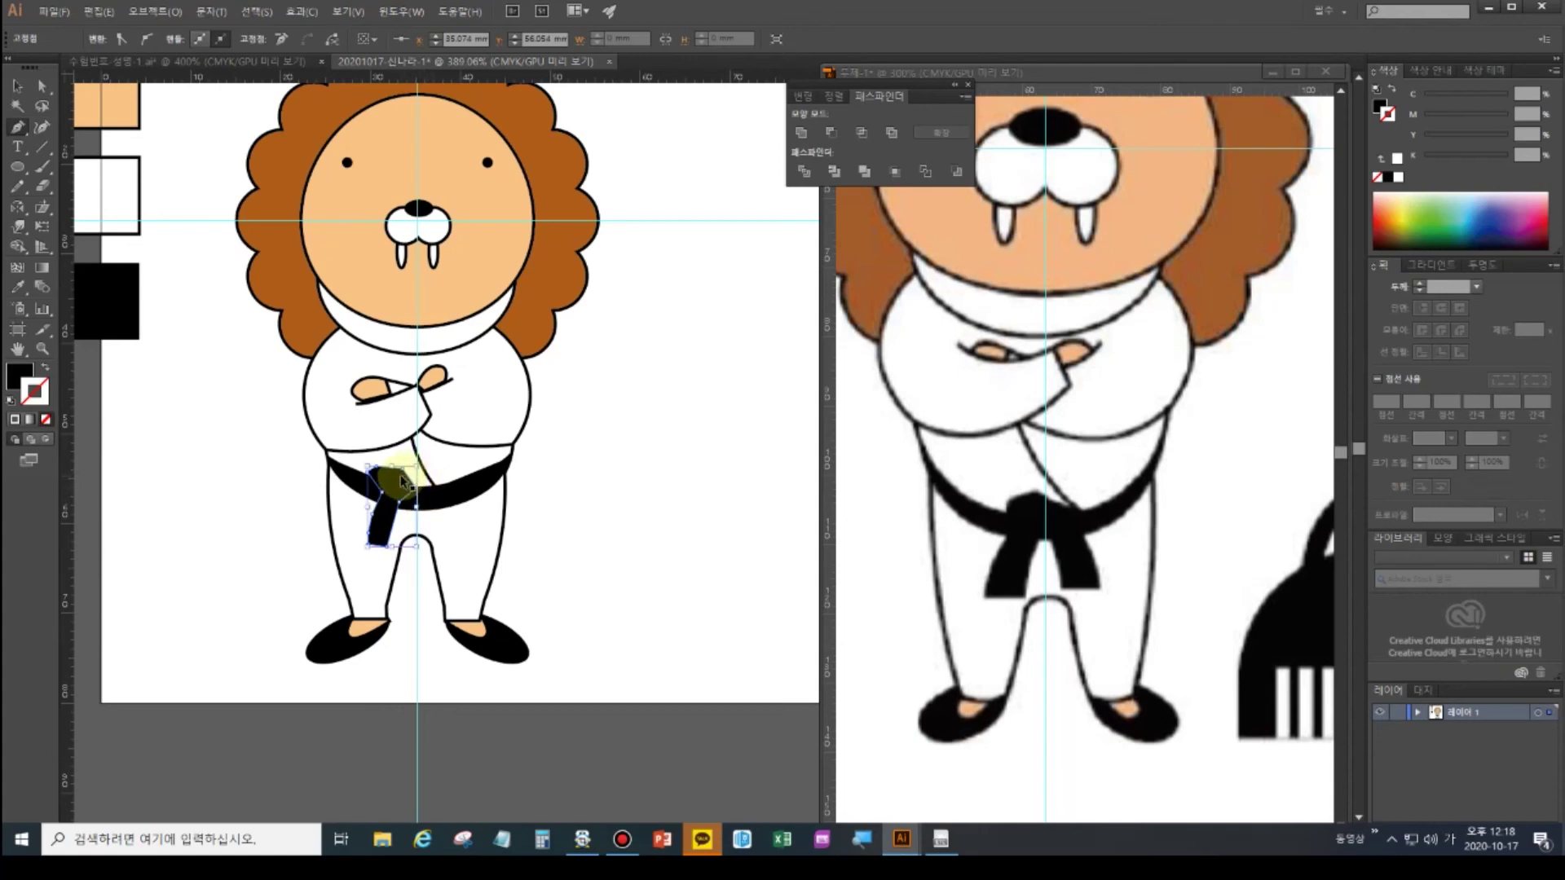
ctrl+click(551, 529)
key(ctrl+f)
ctrl+click(628, 517)
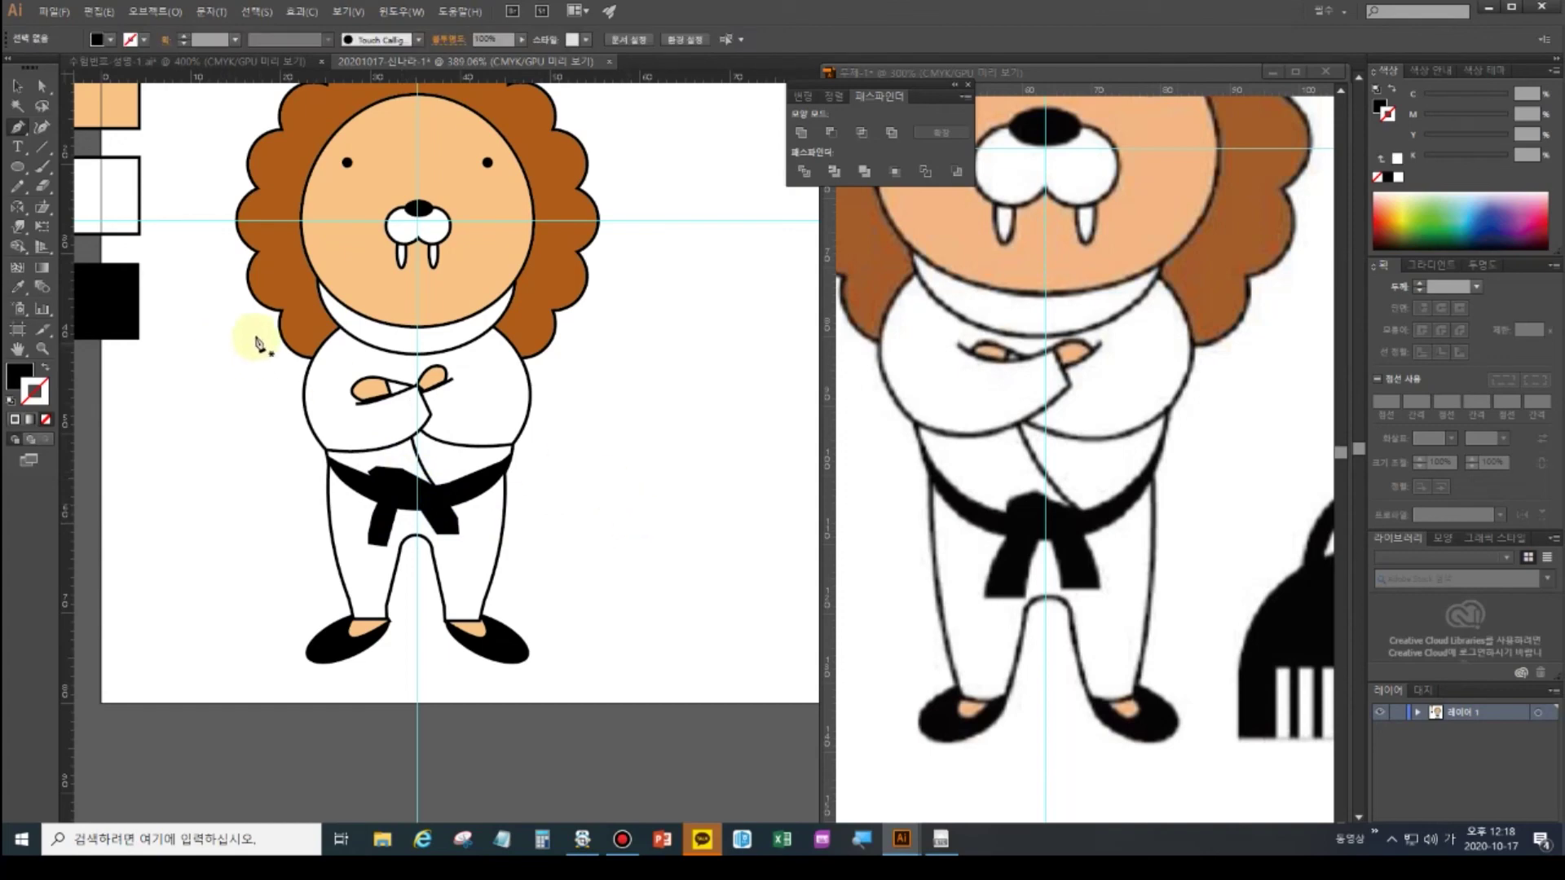
- Place a vertical guide at about 50 mm for the bag's left edge and a horizontal guide near the shoe soles
click(18, 352)
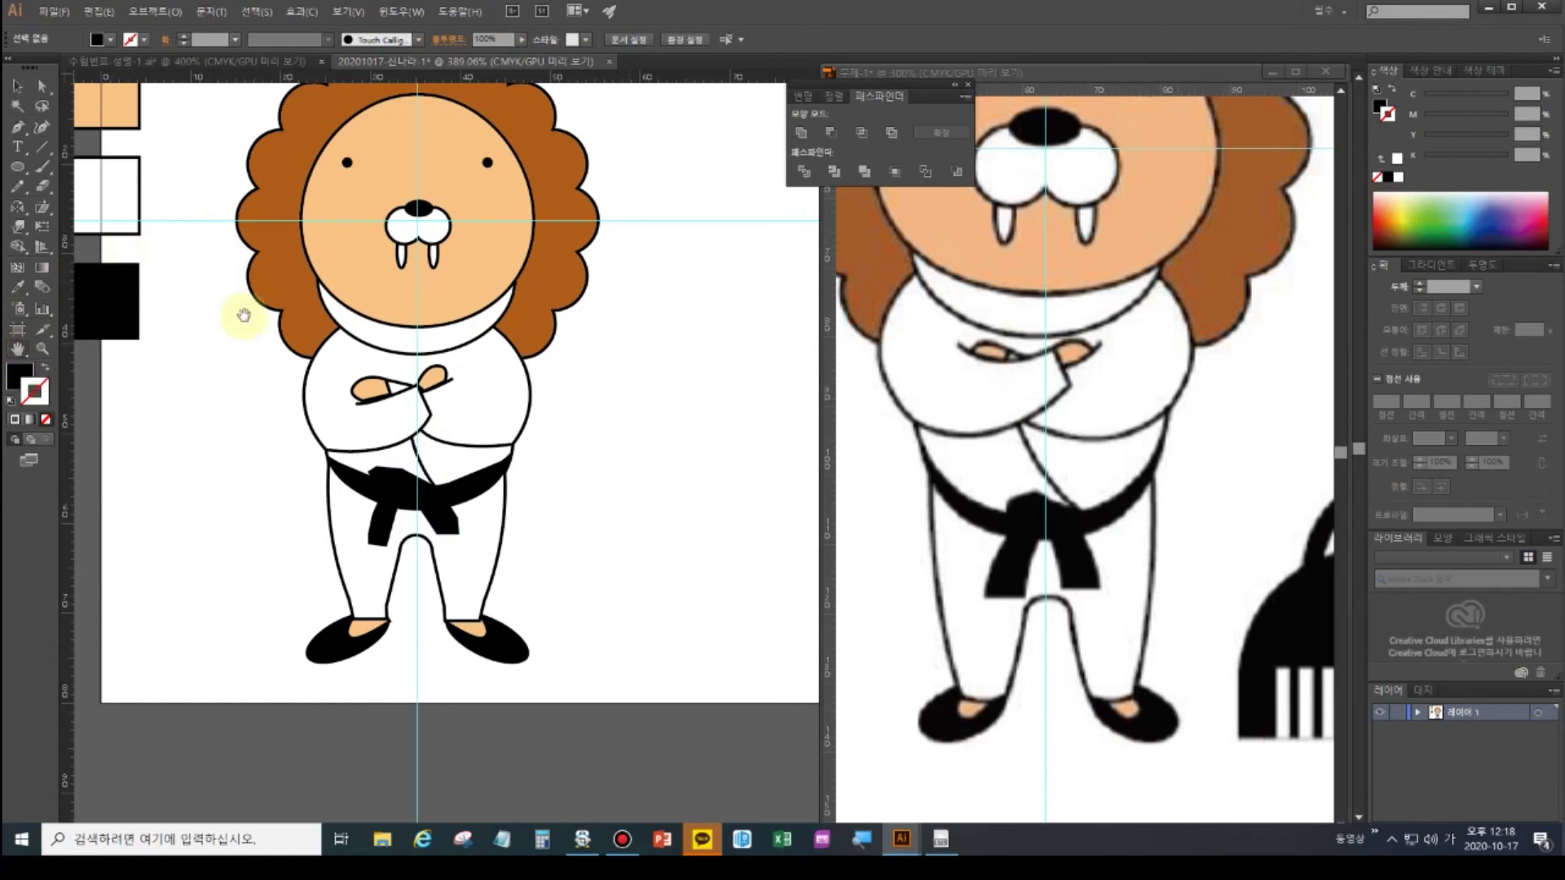
drag(272, 444, 240, 570)
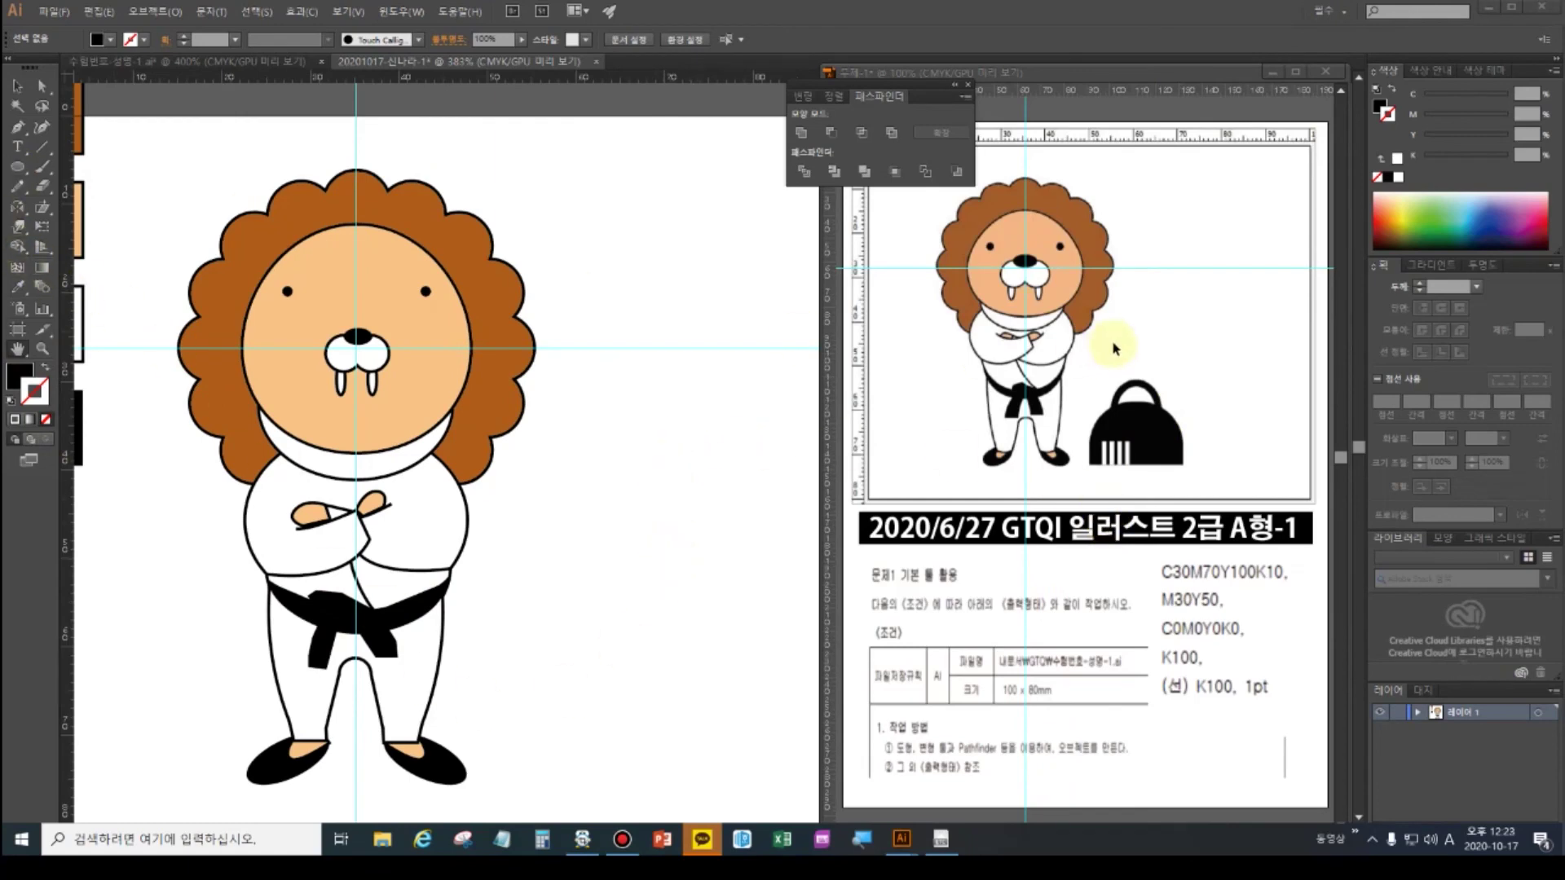
click(844, 266)
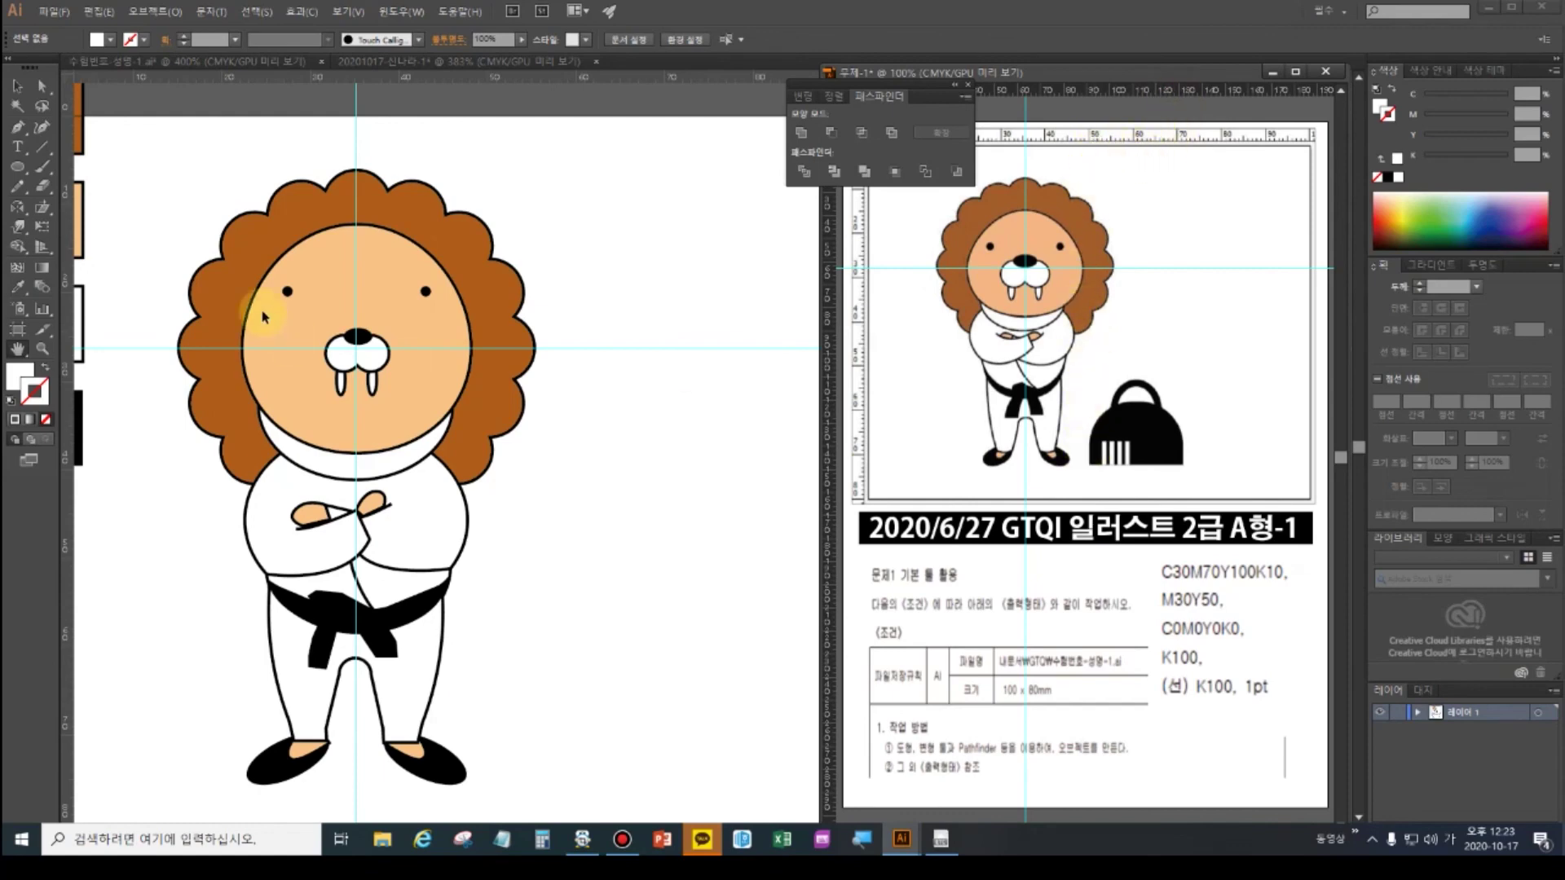
click(69, 235)
drag(69, 236, 489, 198)
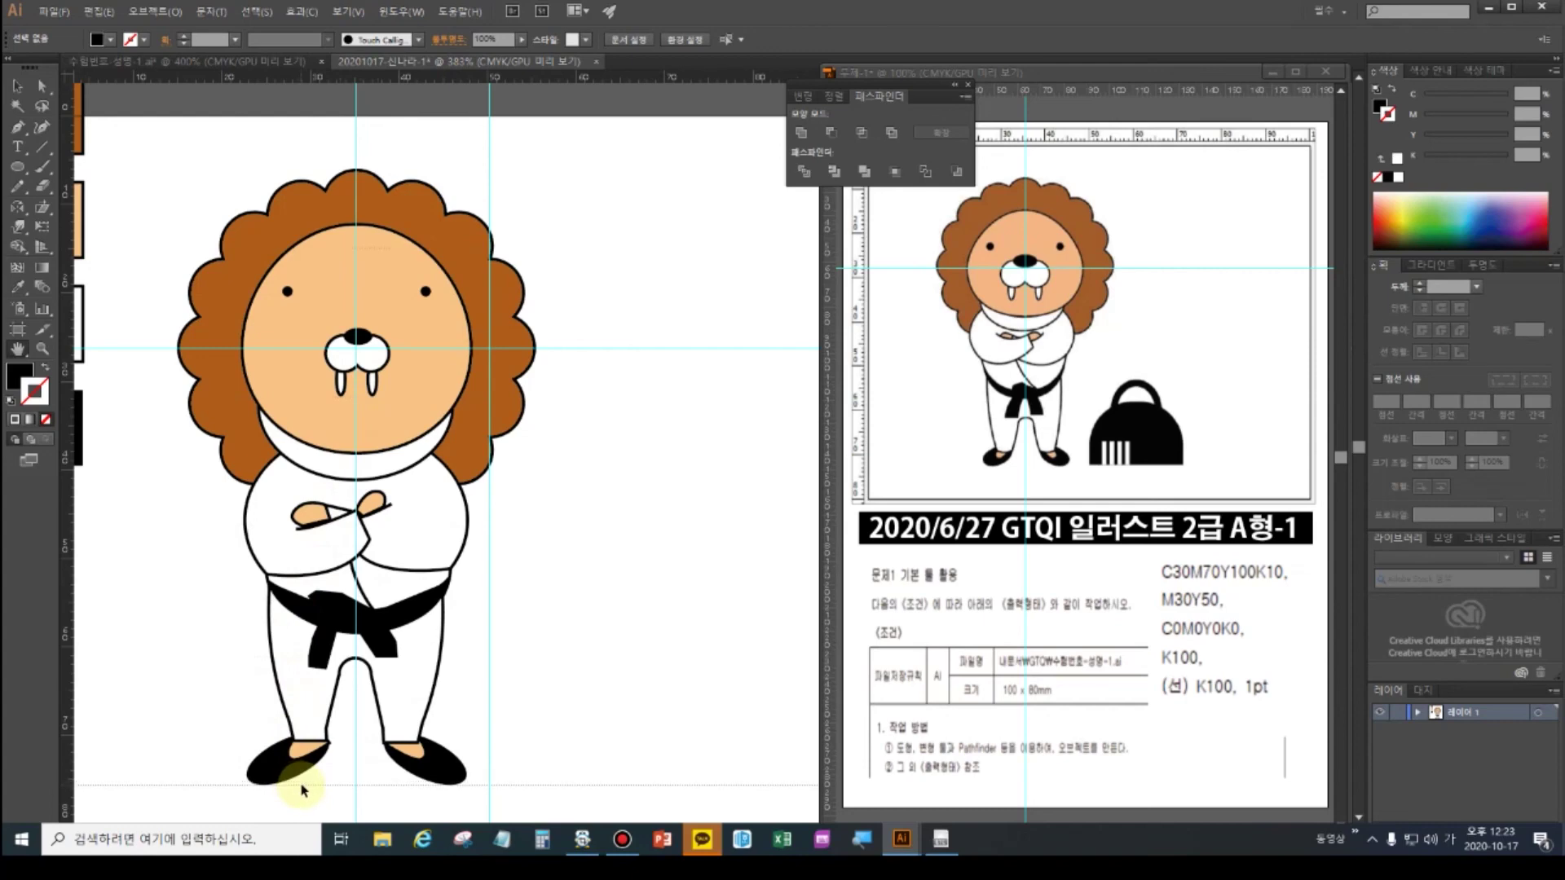
drag(301, 789, 306, 782)
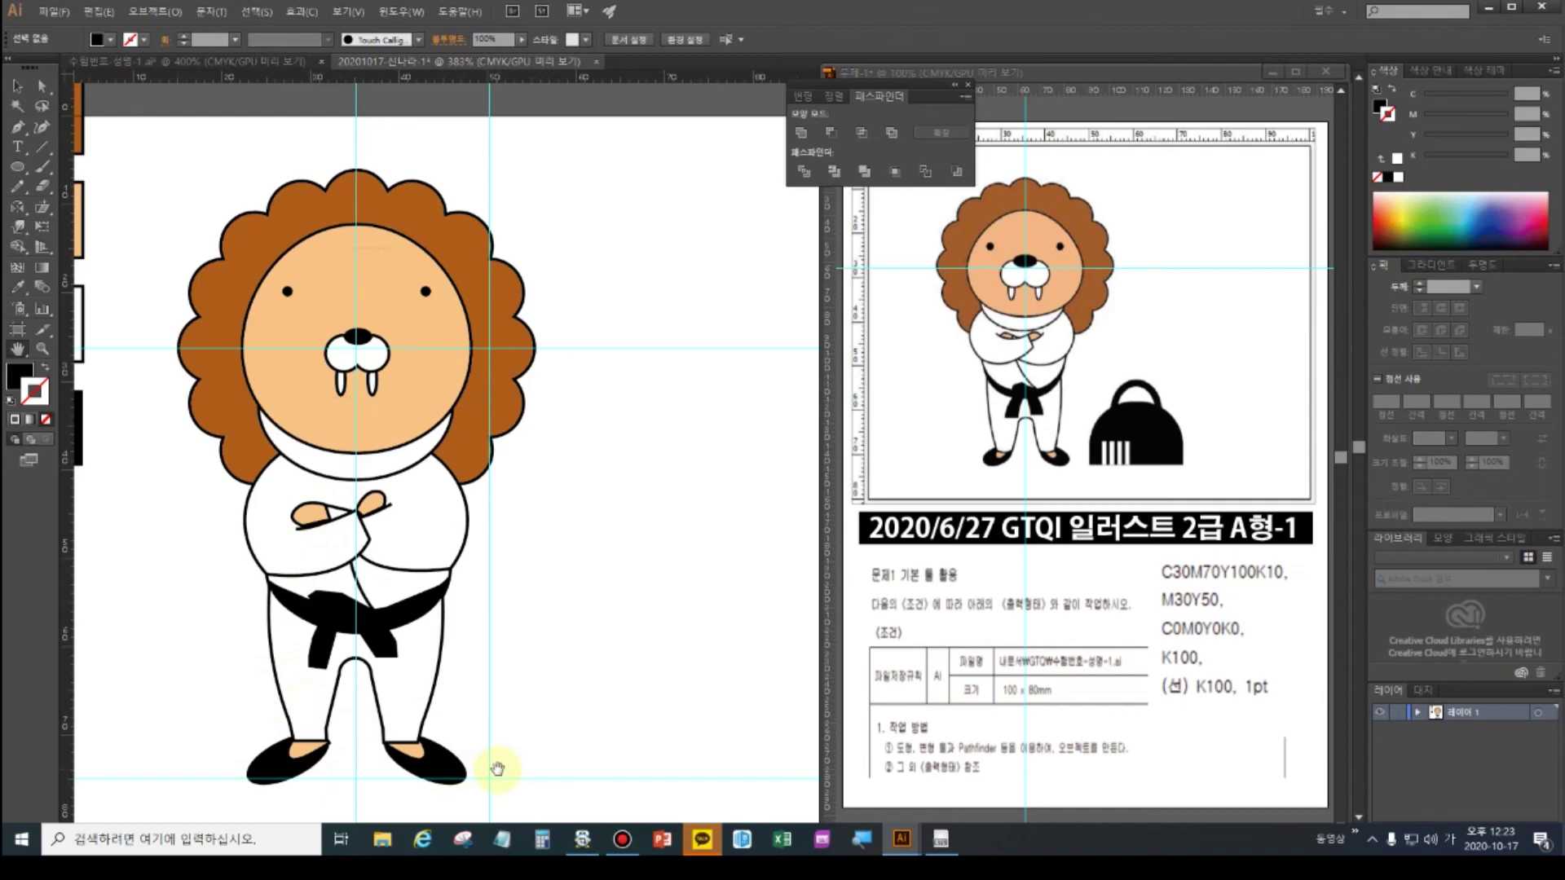
- Draw a black rounded rectangle about 18.4 by 21.9 mm with maximum corner rounding, starting at the bag's vertical guide
click(18, 168)
drag(21, 174, 72, 191)
drag(490, 591, 652, 785)
key(Up)
key(Up)
key(Up)
key(Up)
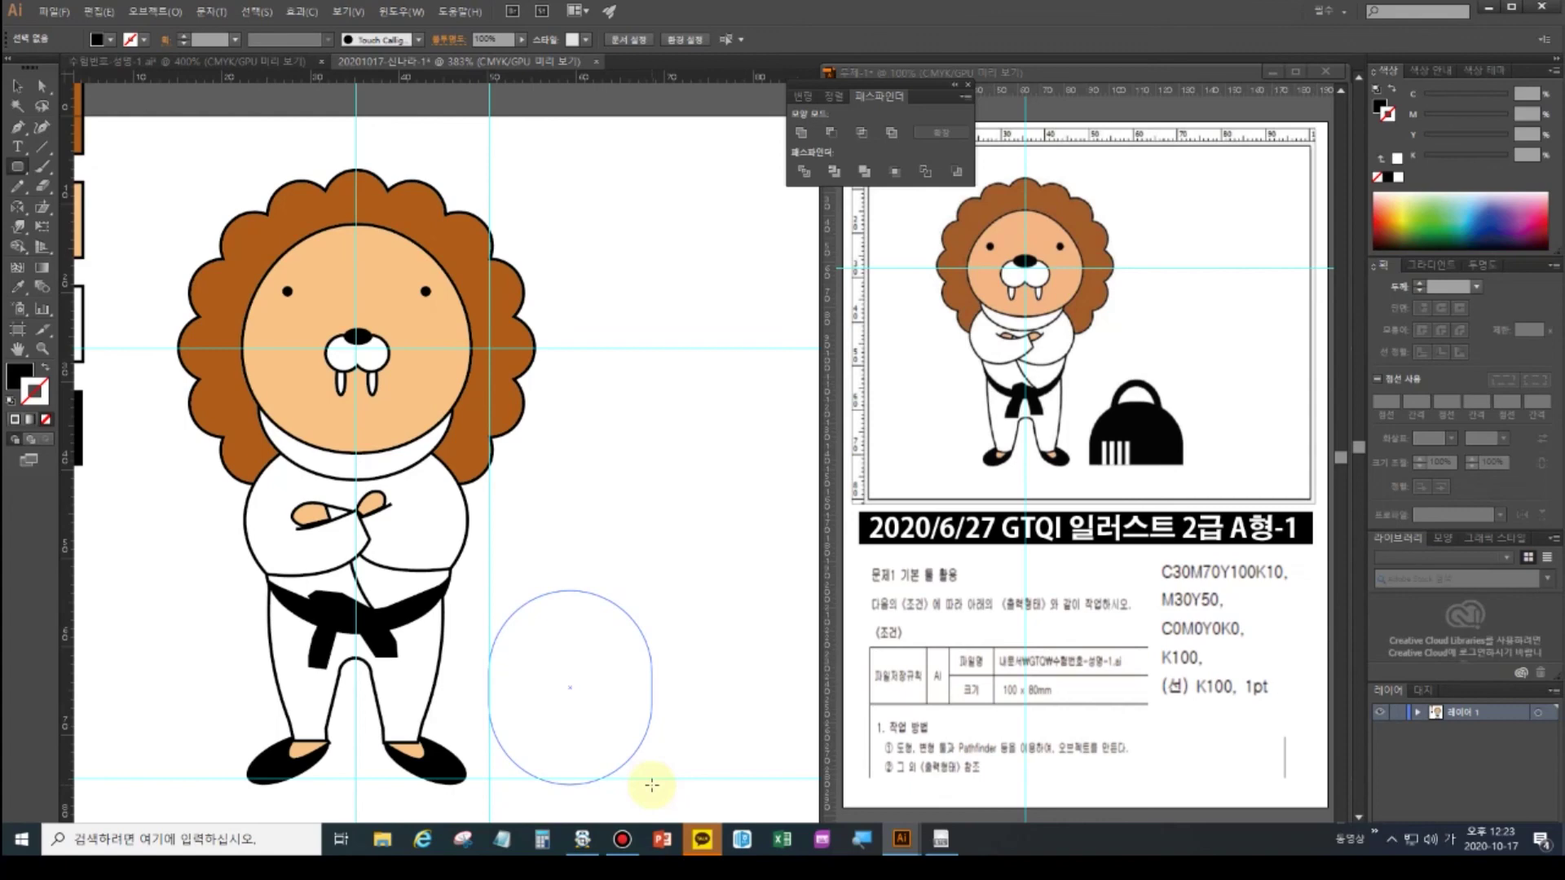
drag(652, 785, 652, 785)
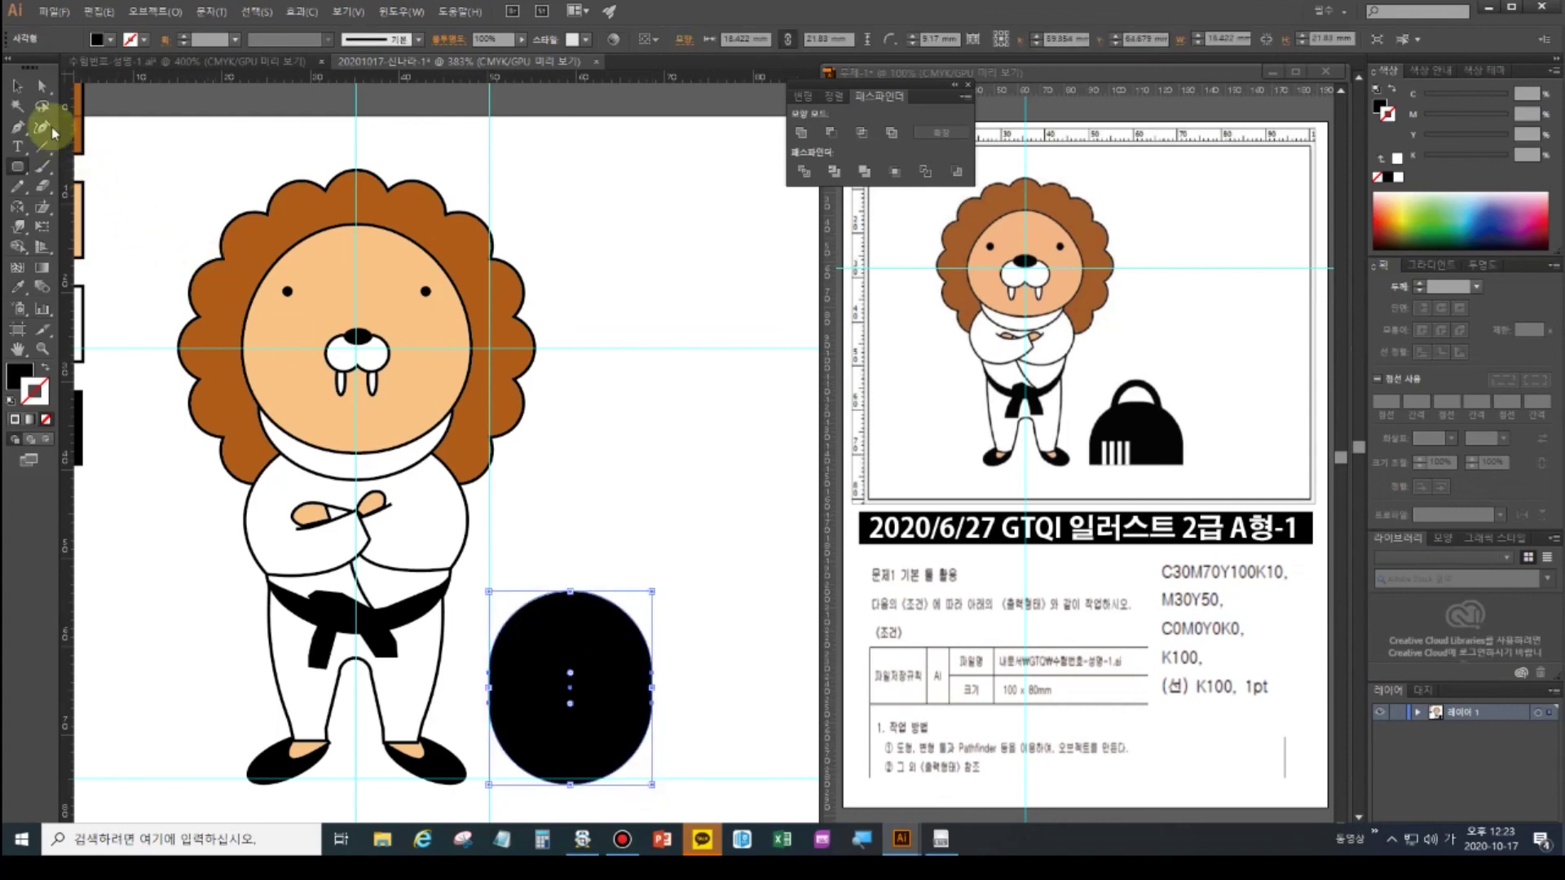
- Delete the bottom anchor point of the rounded rectangle to leave a dome with a flat base
click(41, 85)
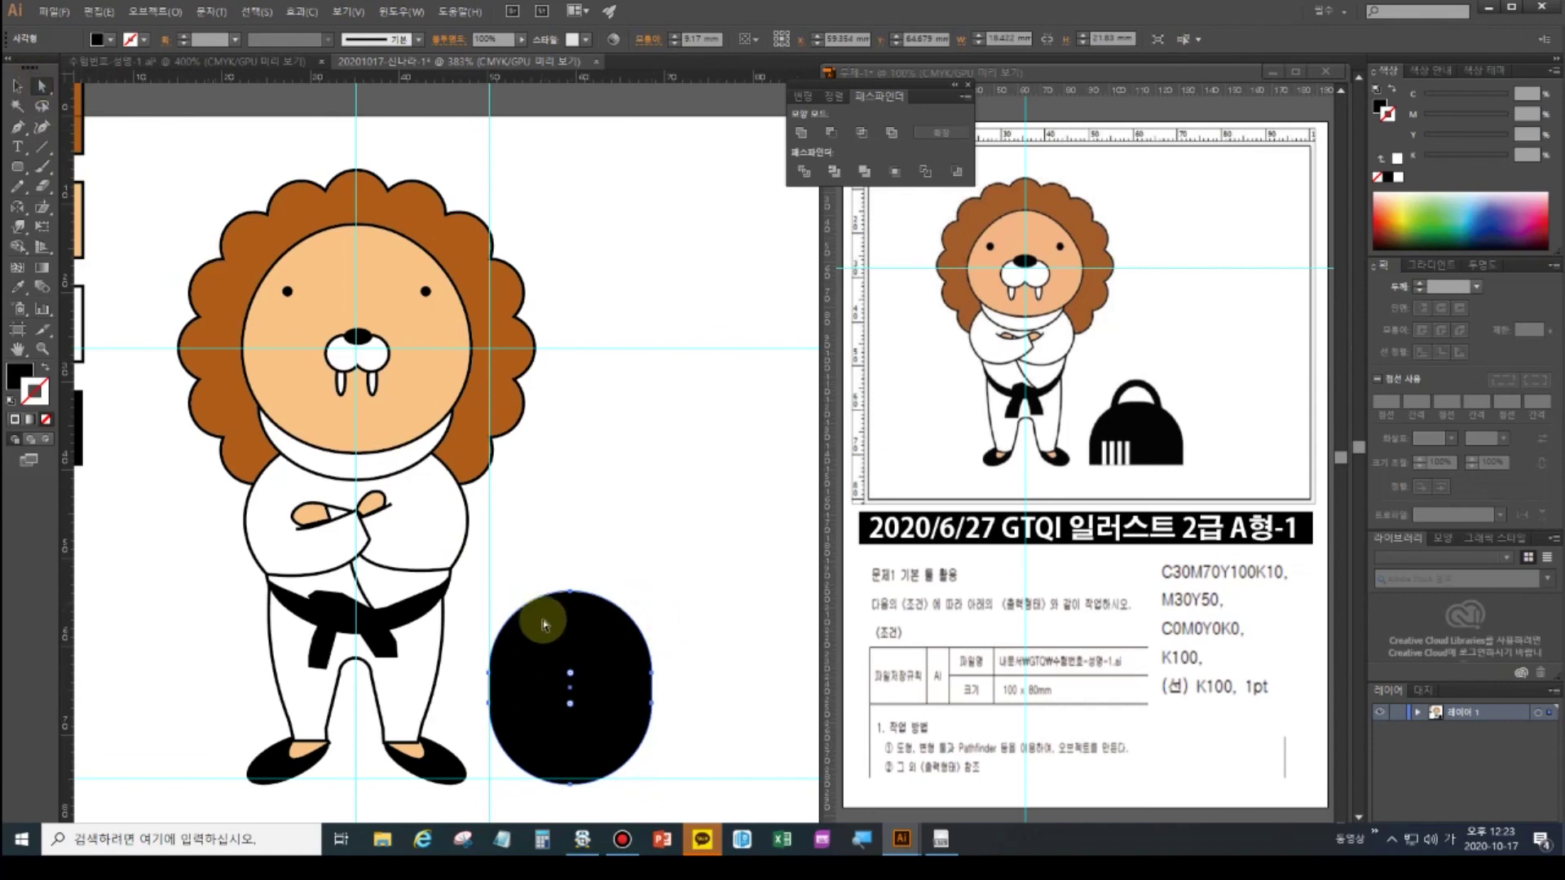
click(587, 796)
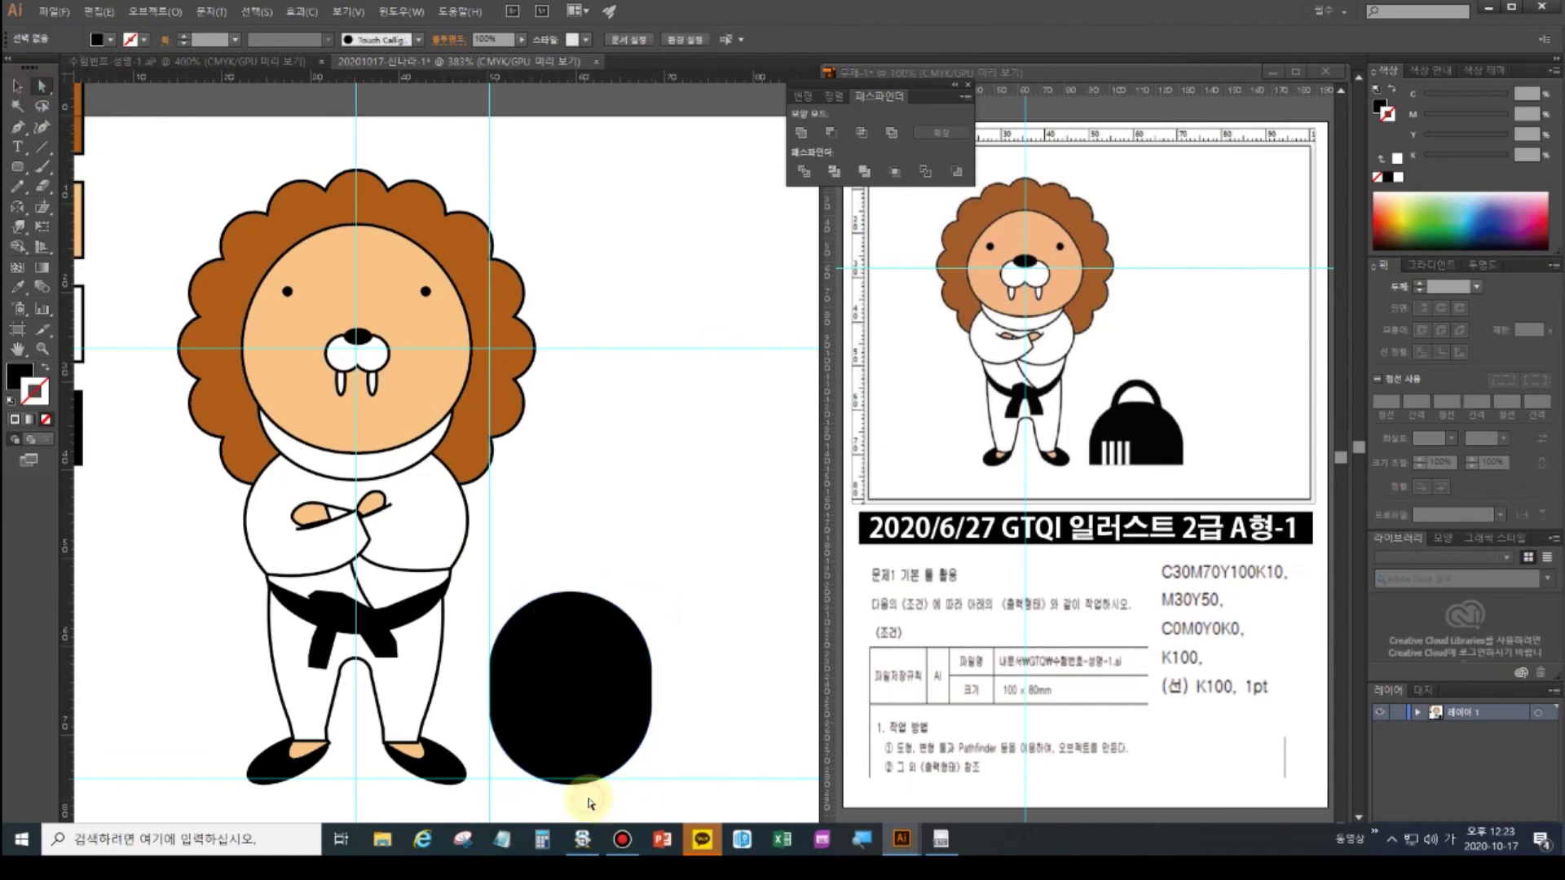
click(567, 787)
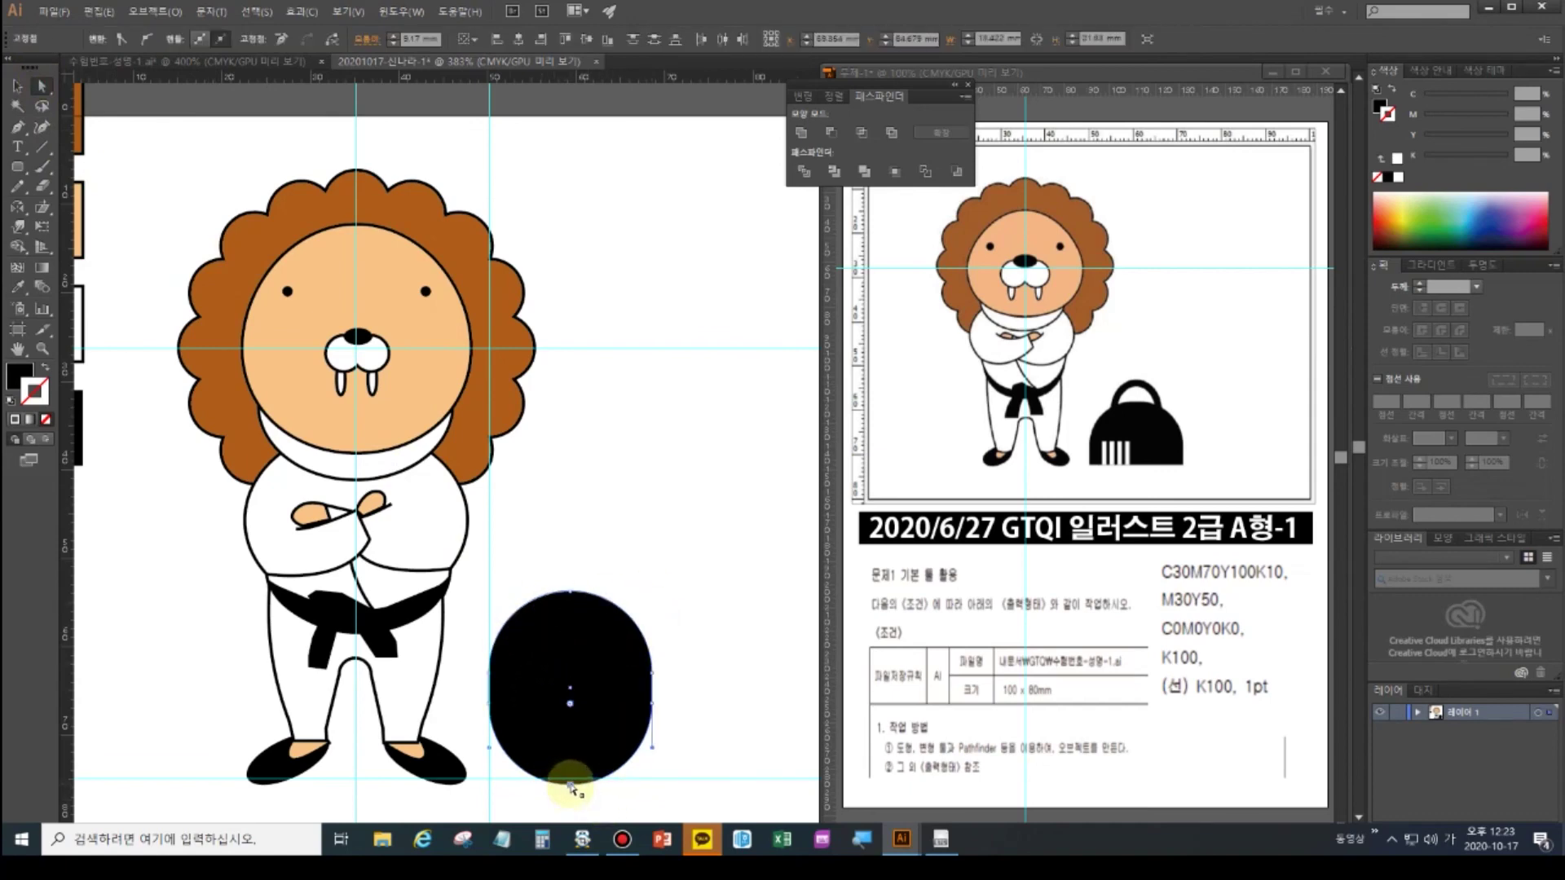
key(Delete)
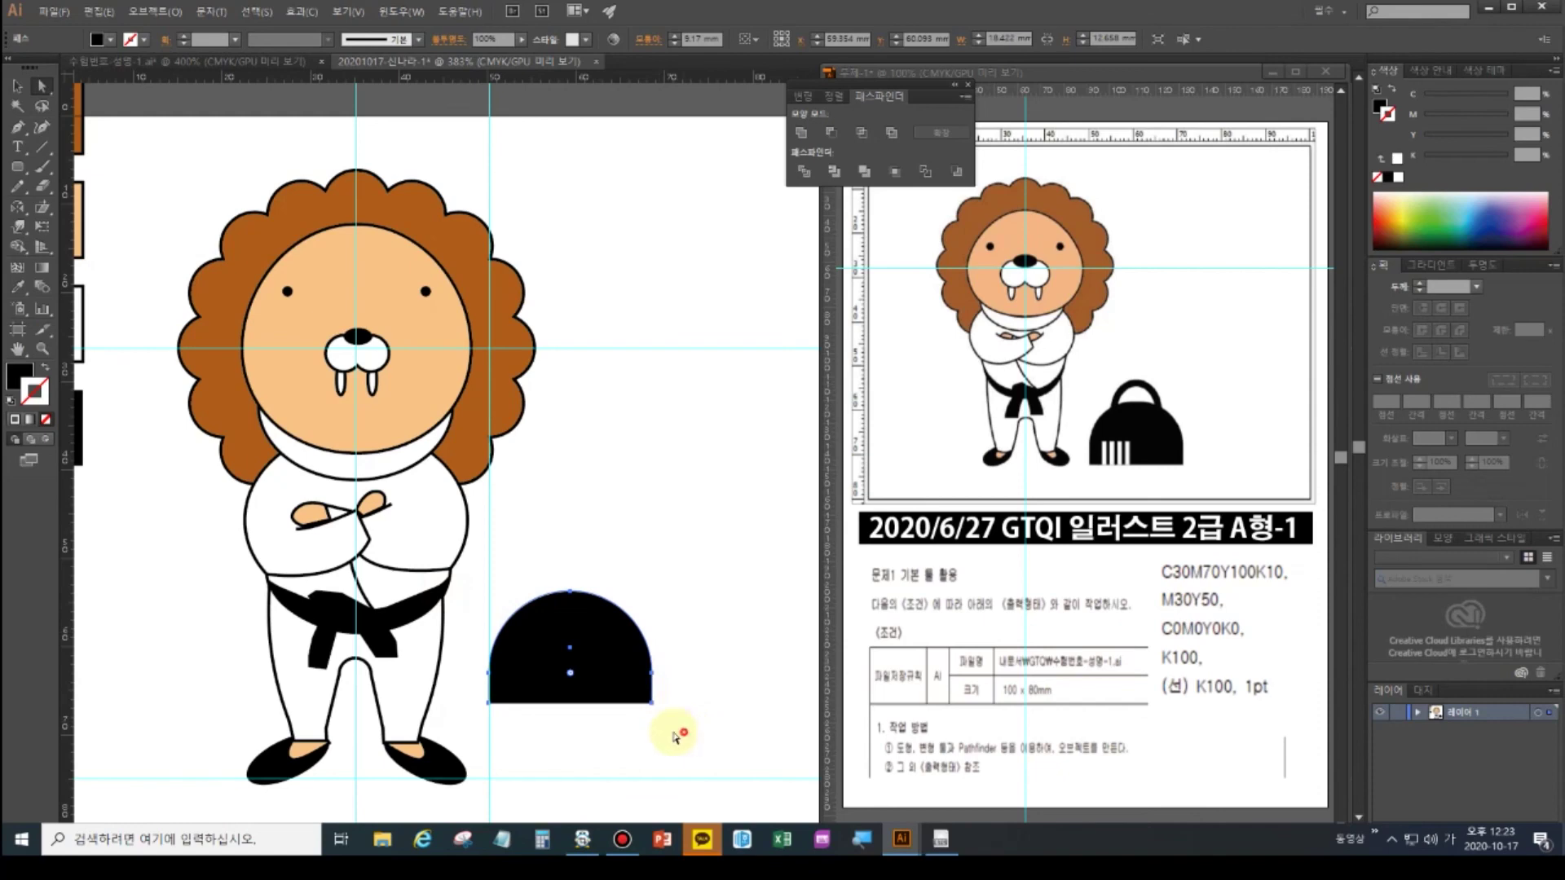
- Move the black dome down until its flat base rests on the horizontal guide near the shoe soles
click(475, 703)
drag(475, 702, 505, 709)
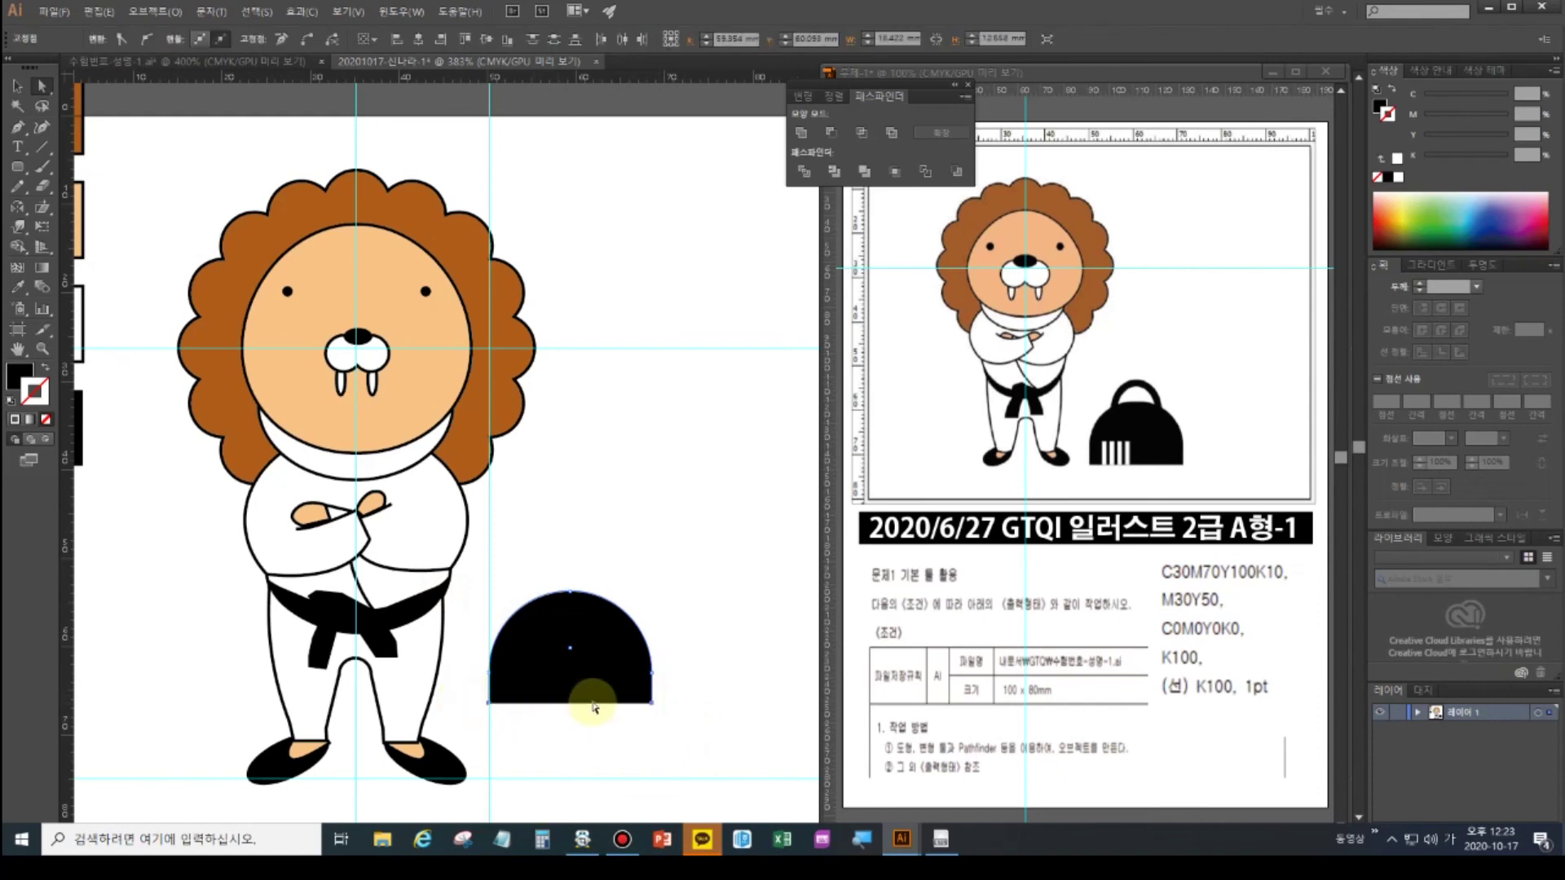
key(v)
click(593, 694)
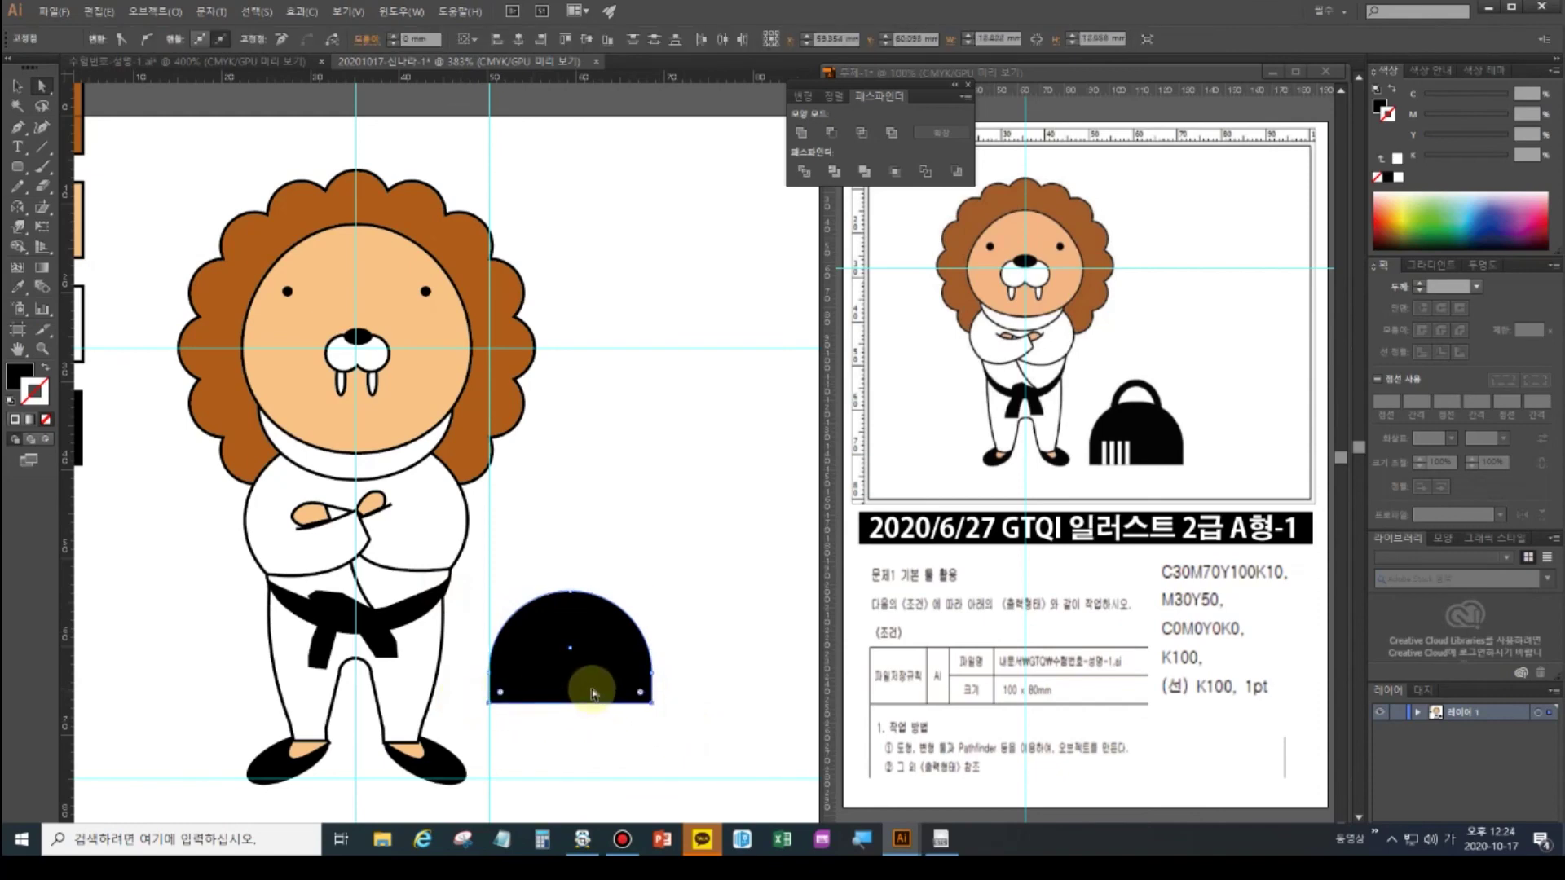
click(18, 86)
drag(639, 665, 635, 737)
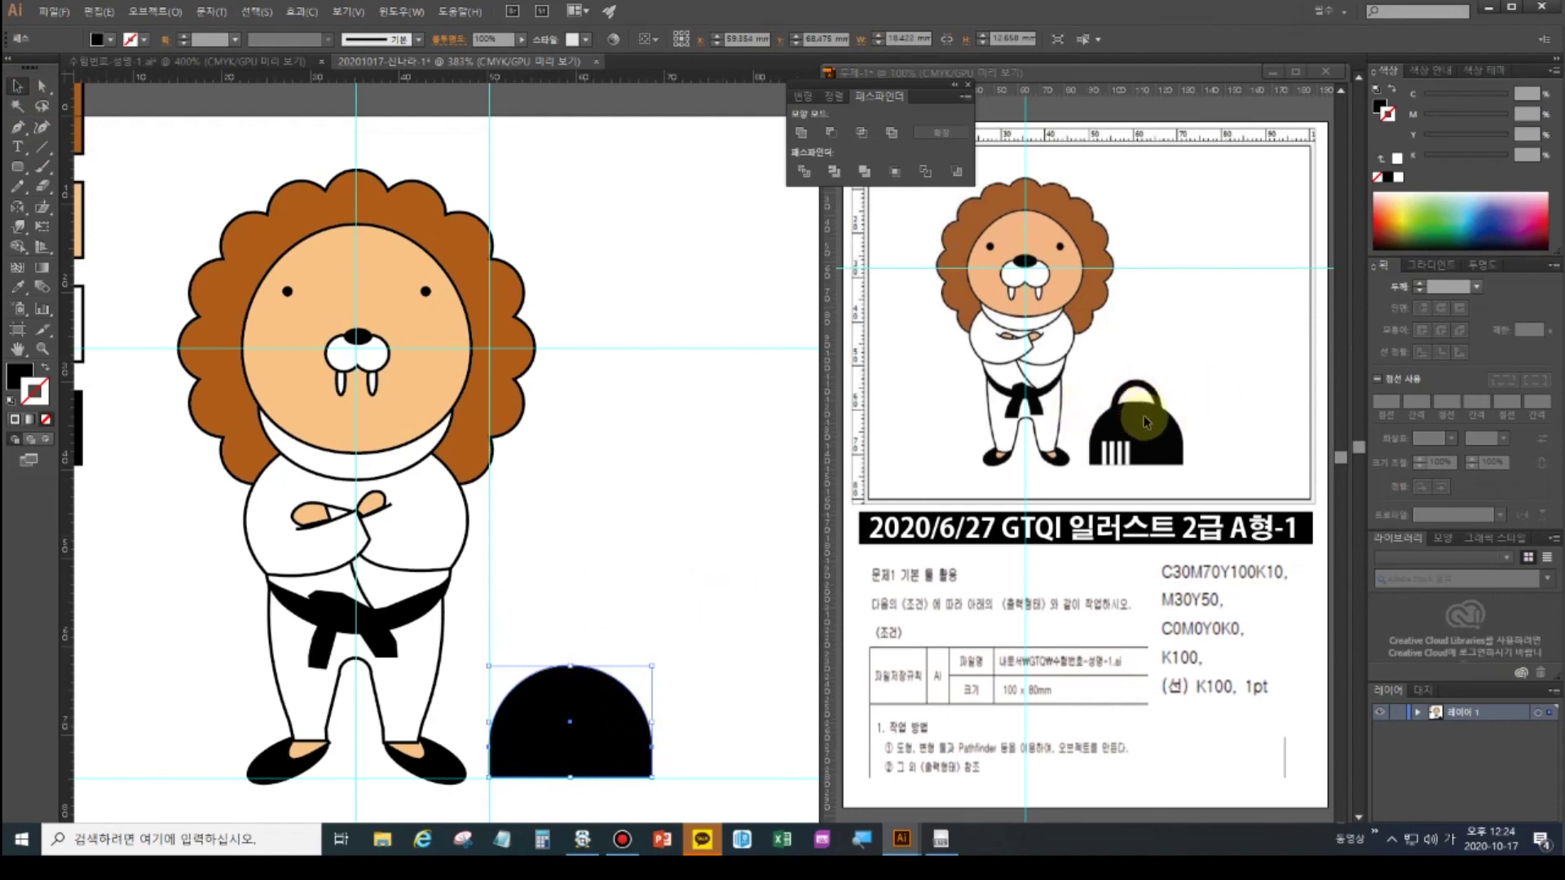
- Draw an ellipse about 10.1 by 11.9 mm above the bag body for the handle
click(20, 169)
drag(23, 177, 81, 169)
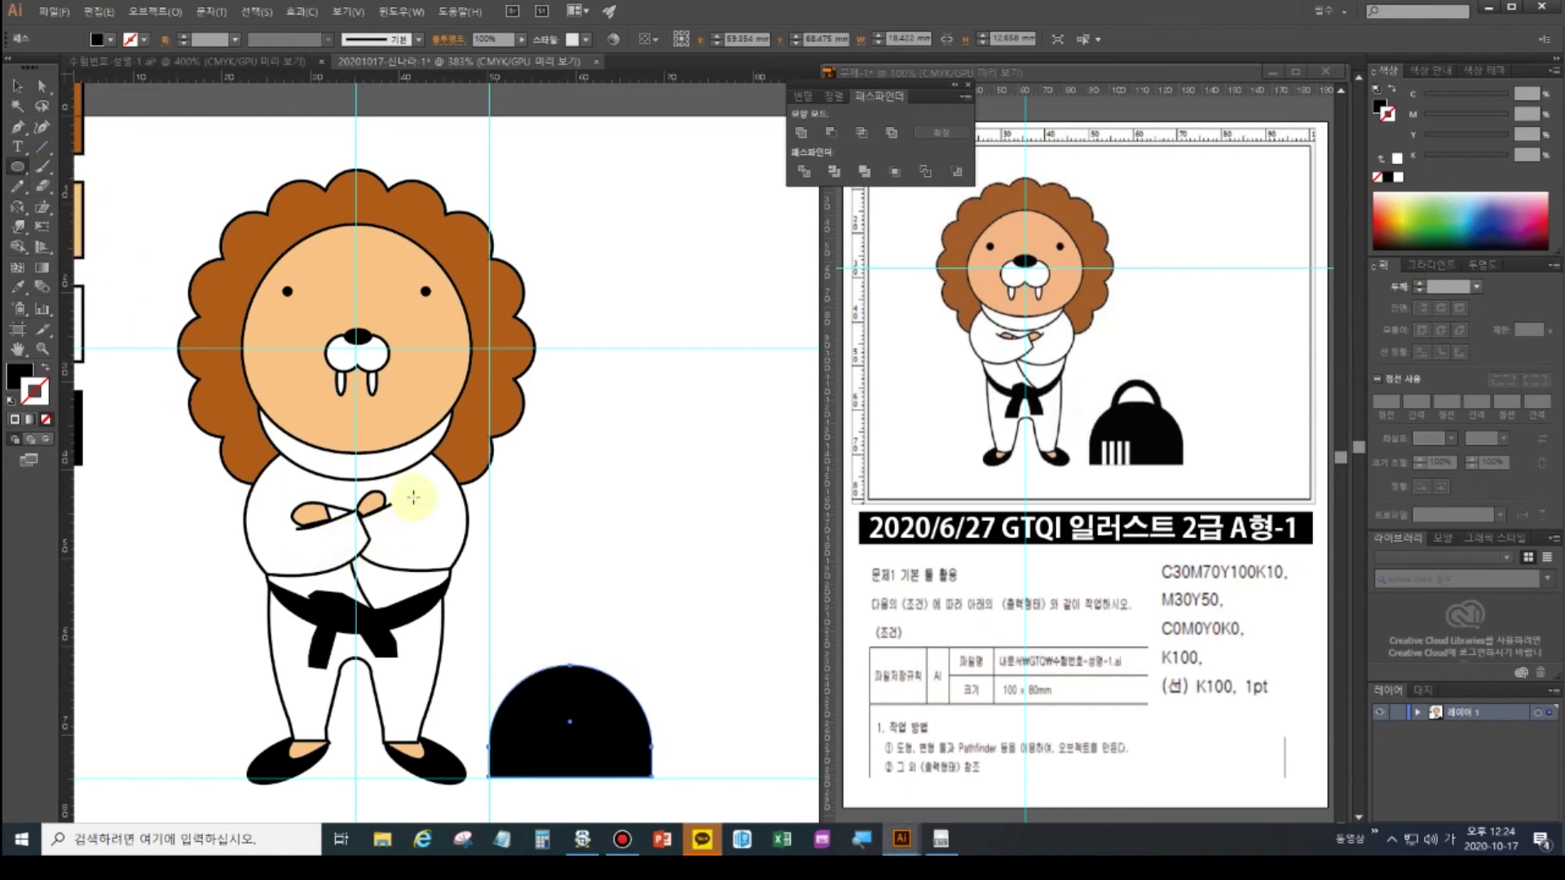
drag(606, 448, 696, 552)
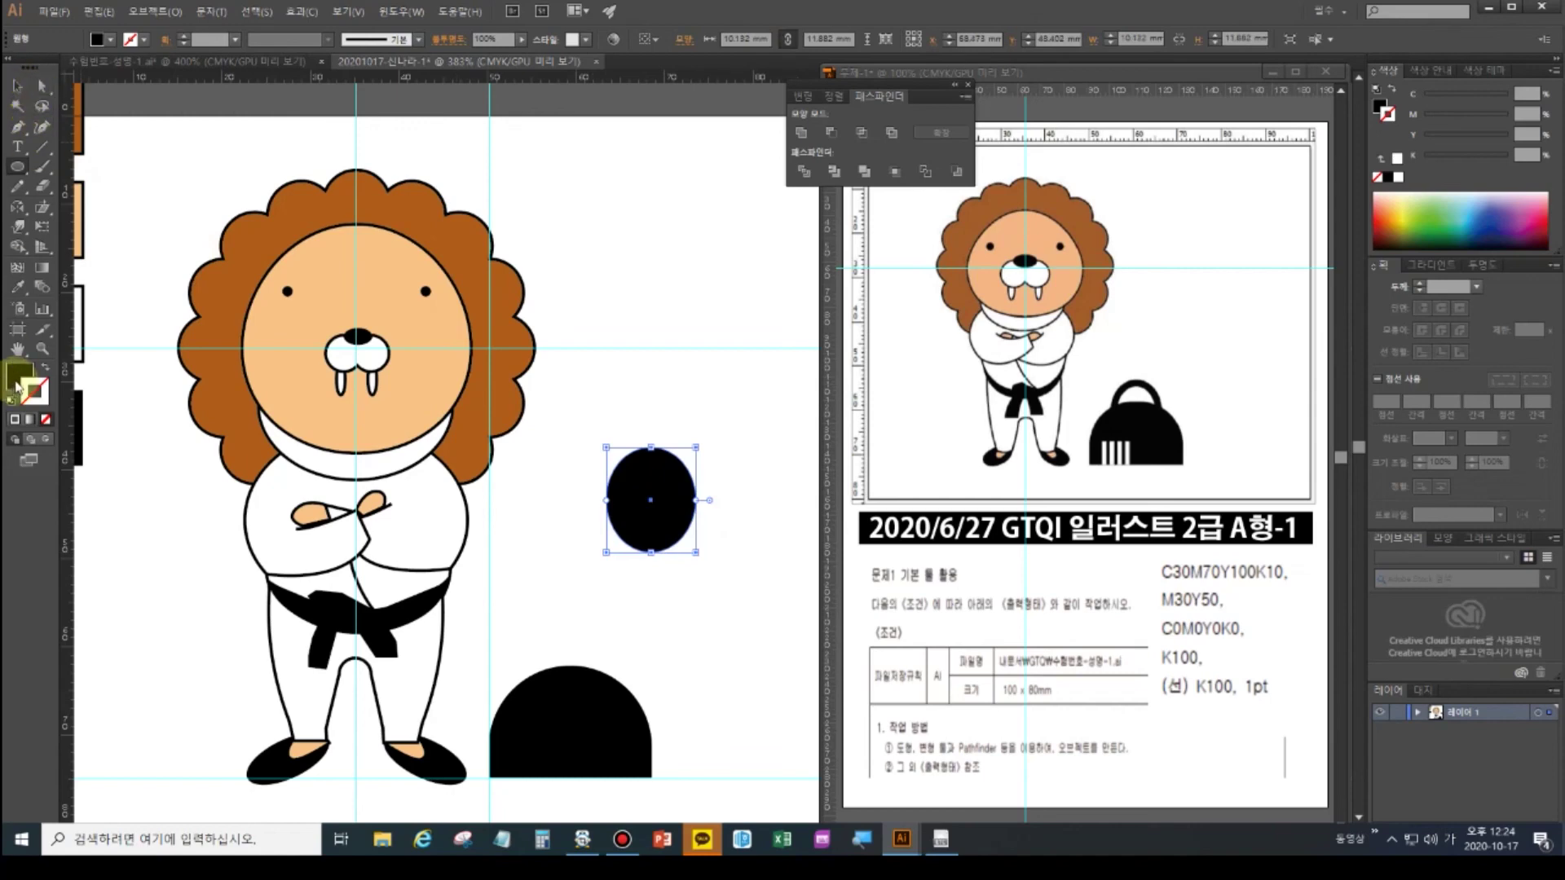
- Swap the handle ellipse's fill to a black stroke without fill and set its weight to 3 pt
click(46, 367)
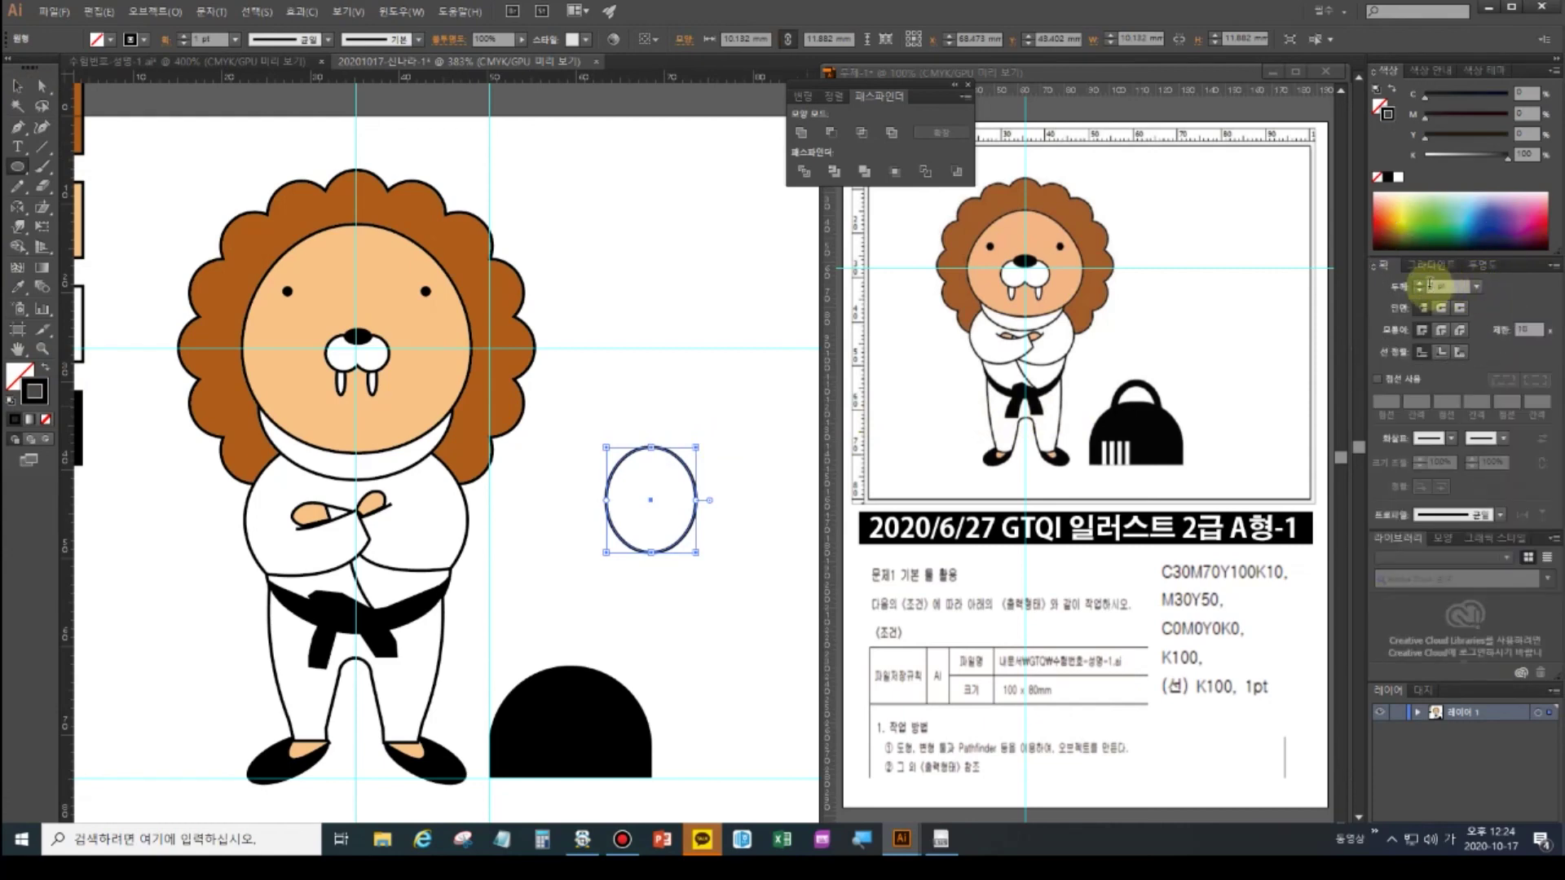
click(1420, 283)
click(1419, 282)
click(1420, 283)
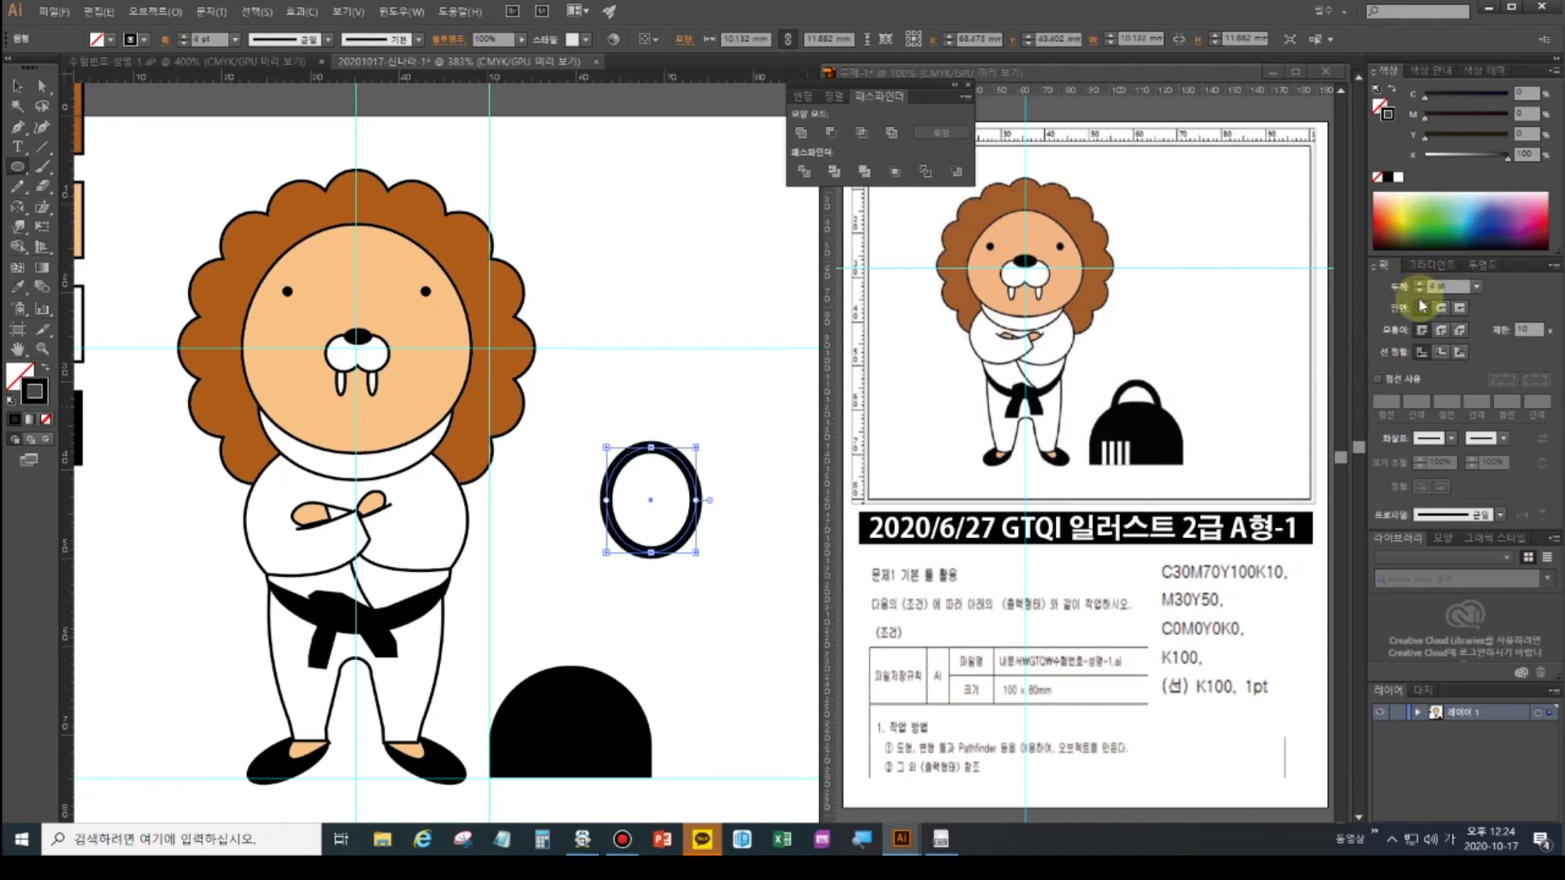
click(1421, 291)
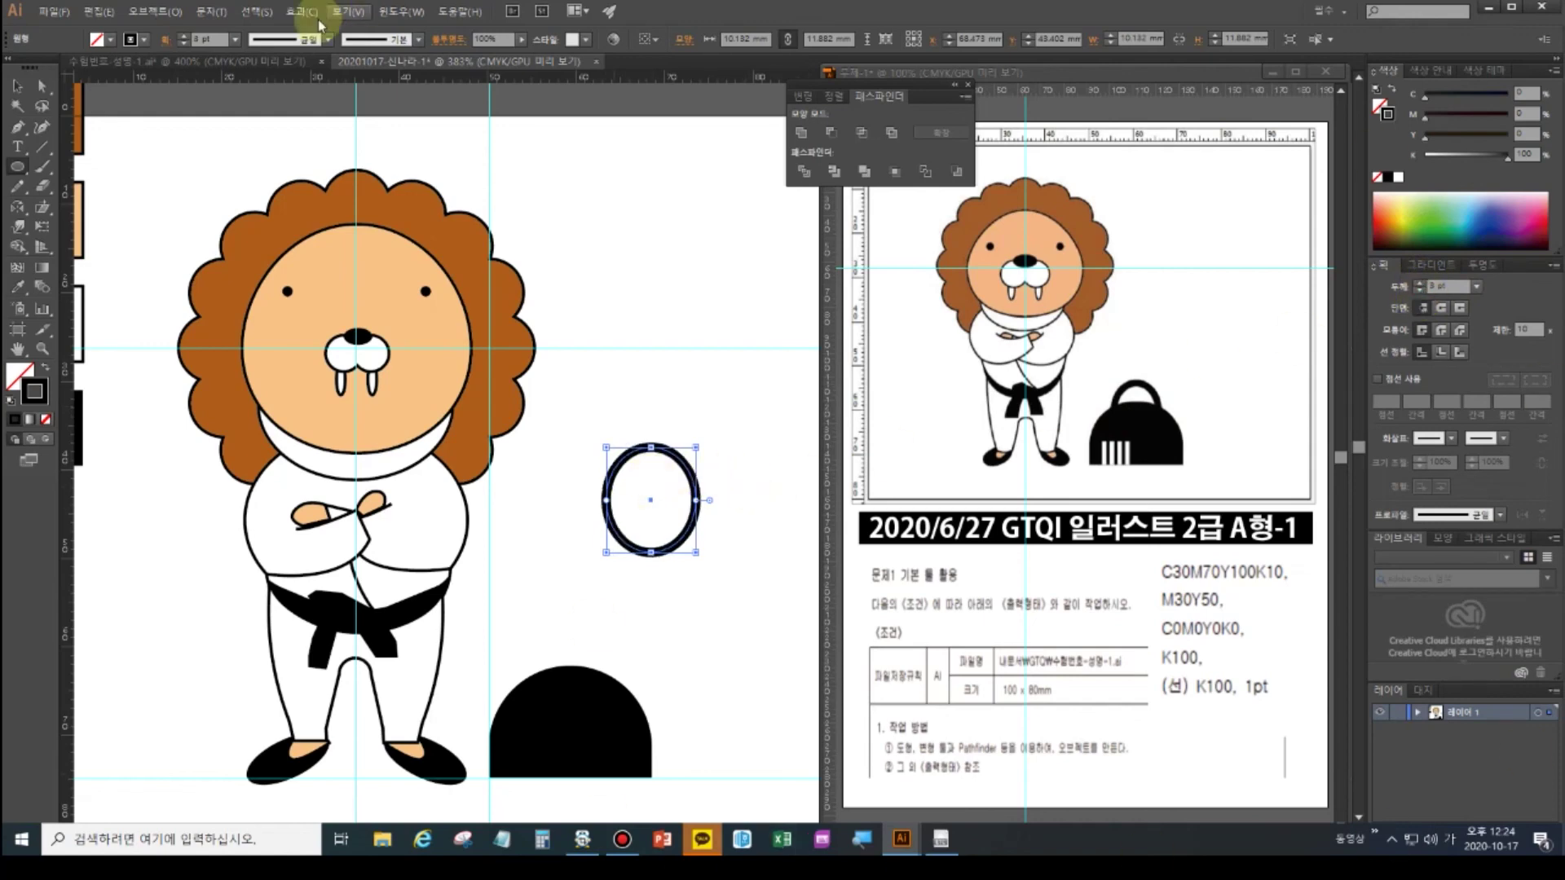
- Delete the lower half of the handle ellipse and convert the remaining arch's stroke to outlines
click(41, 86)
drag(688, 586, 631, 534)
key(Delete)
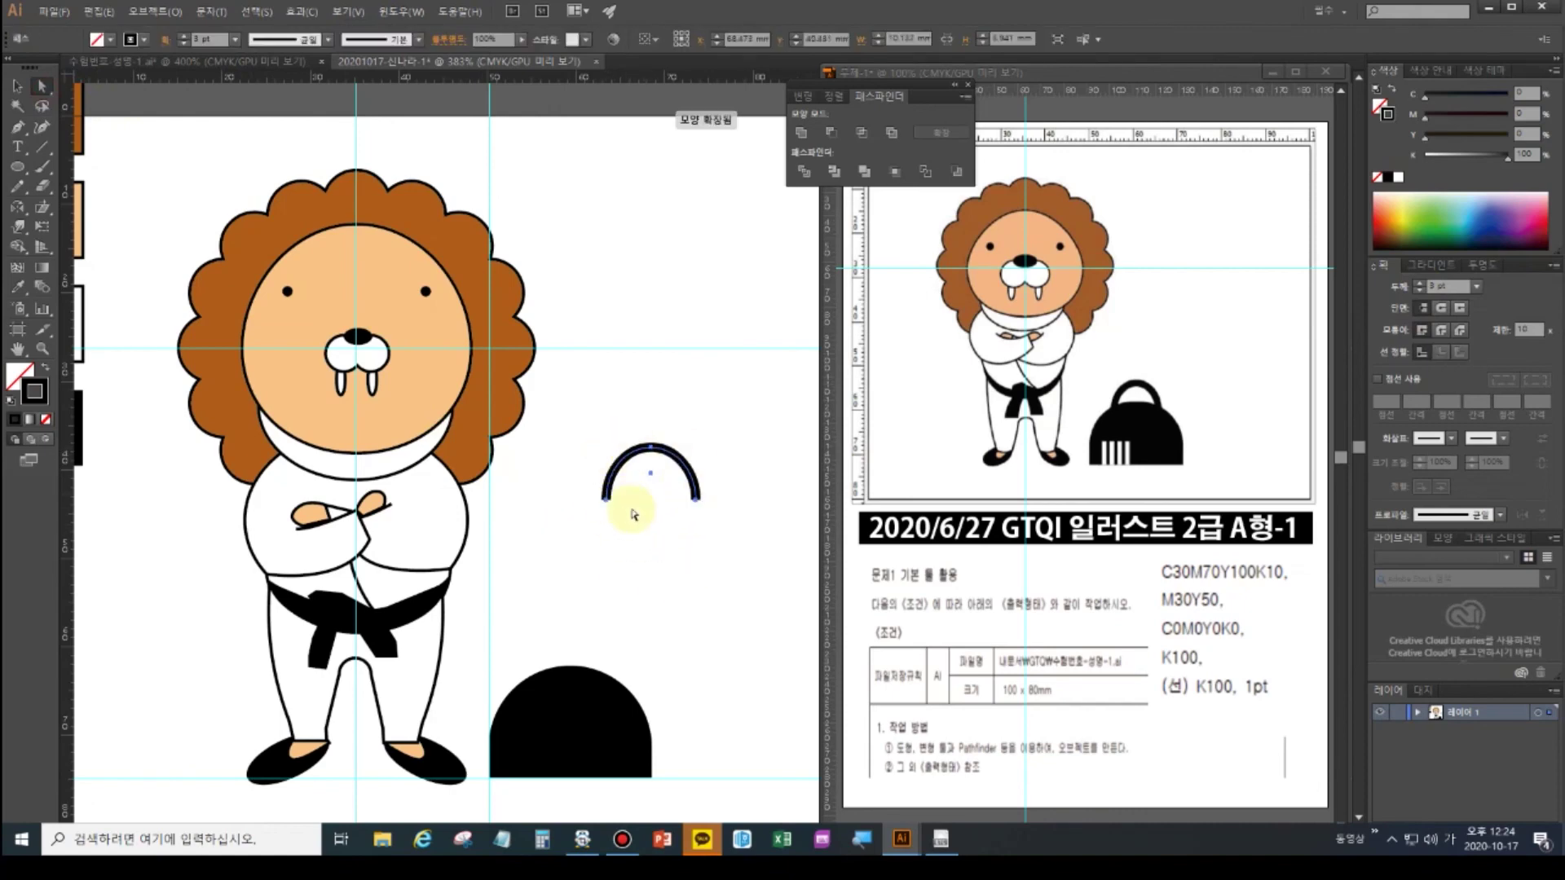
click(146, 12)
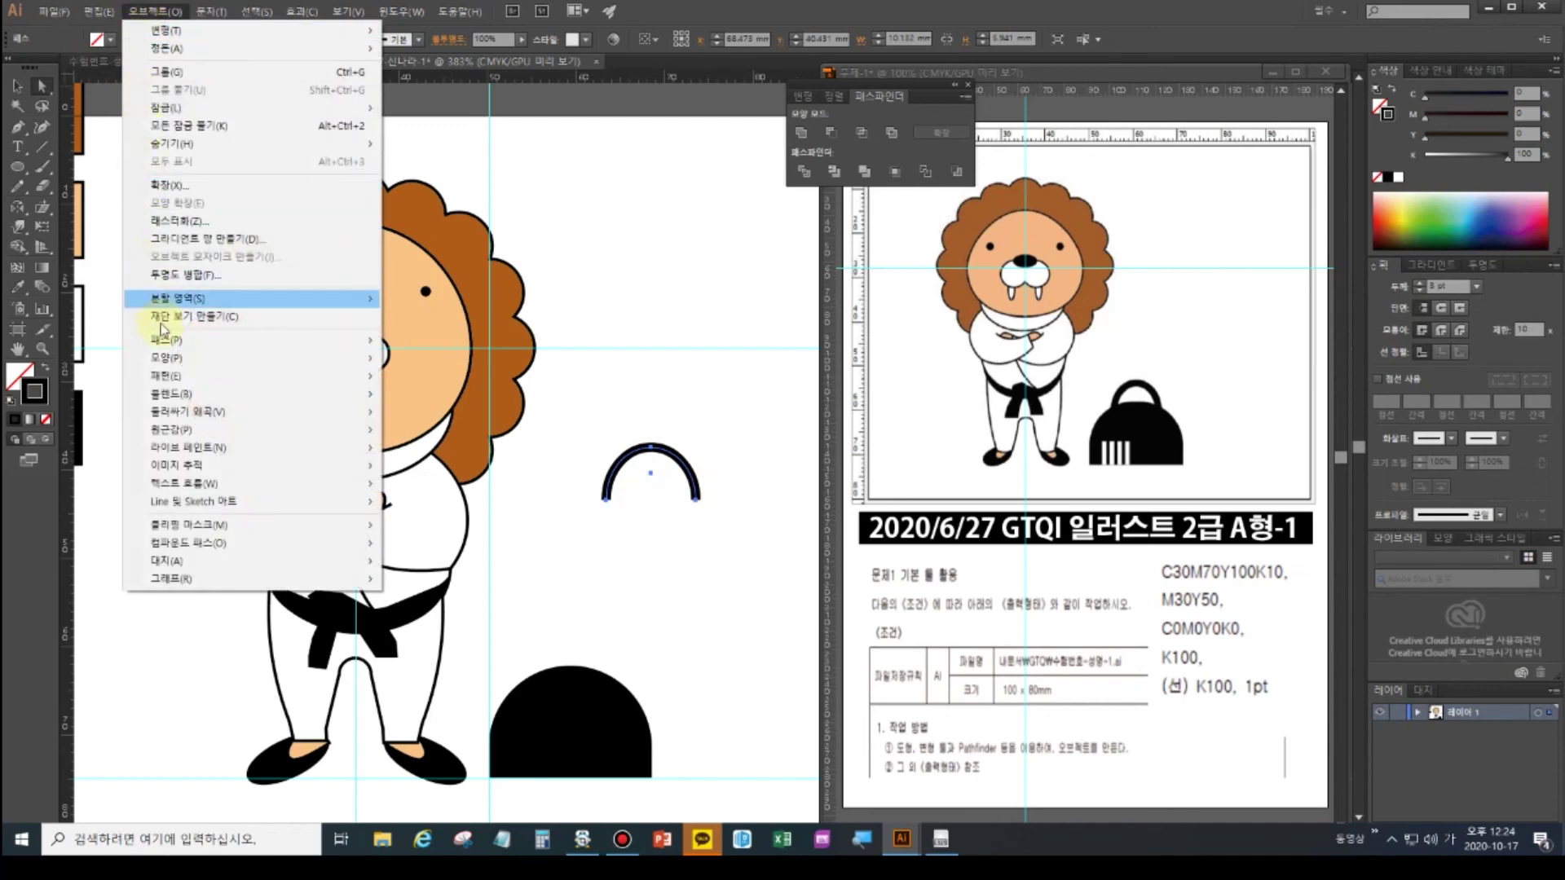
mouse_move(171, 346)
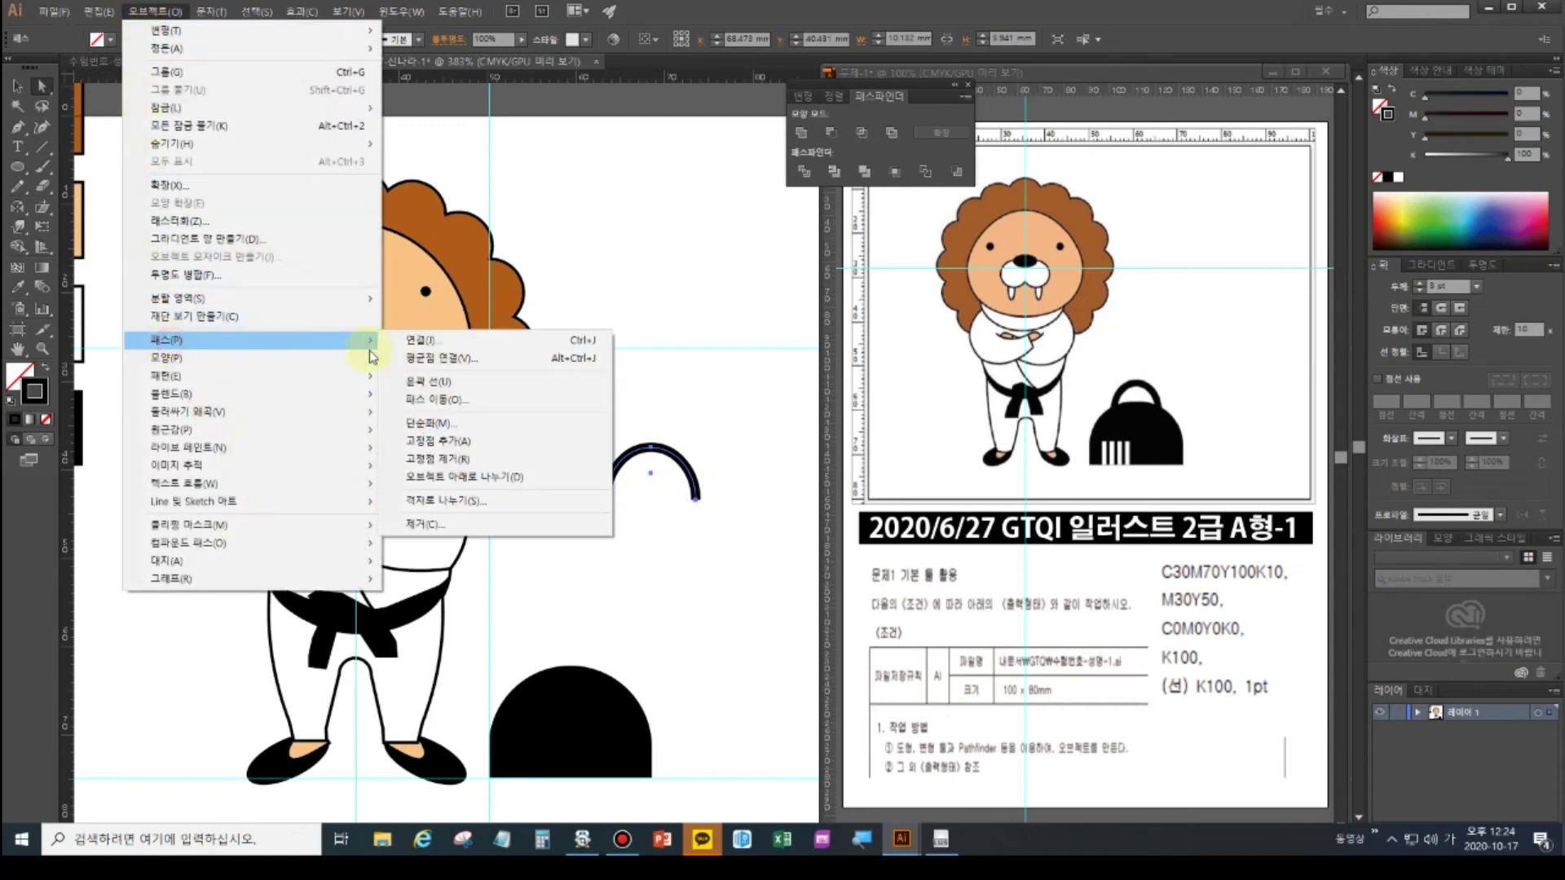
click(431, 383)
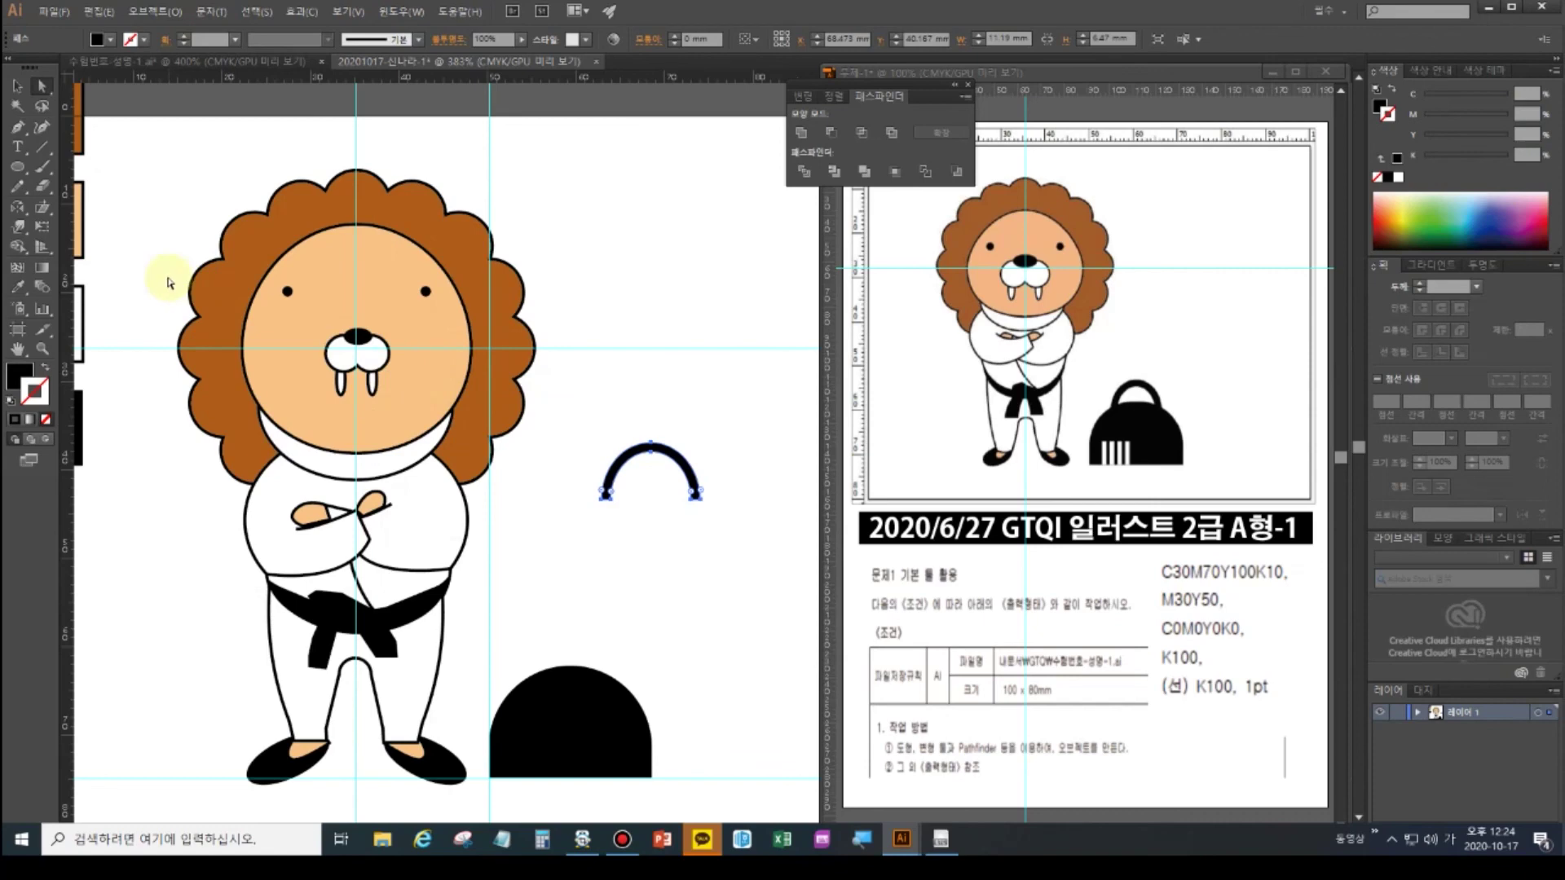
- Move the handle arch onto the top of the bag body and place a vertical guide through the body's centre
click(17, 85)
drag(681, 465, 601, 657)
click(583, 731)
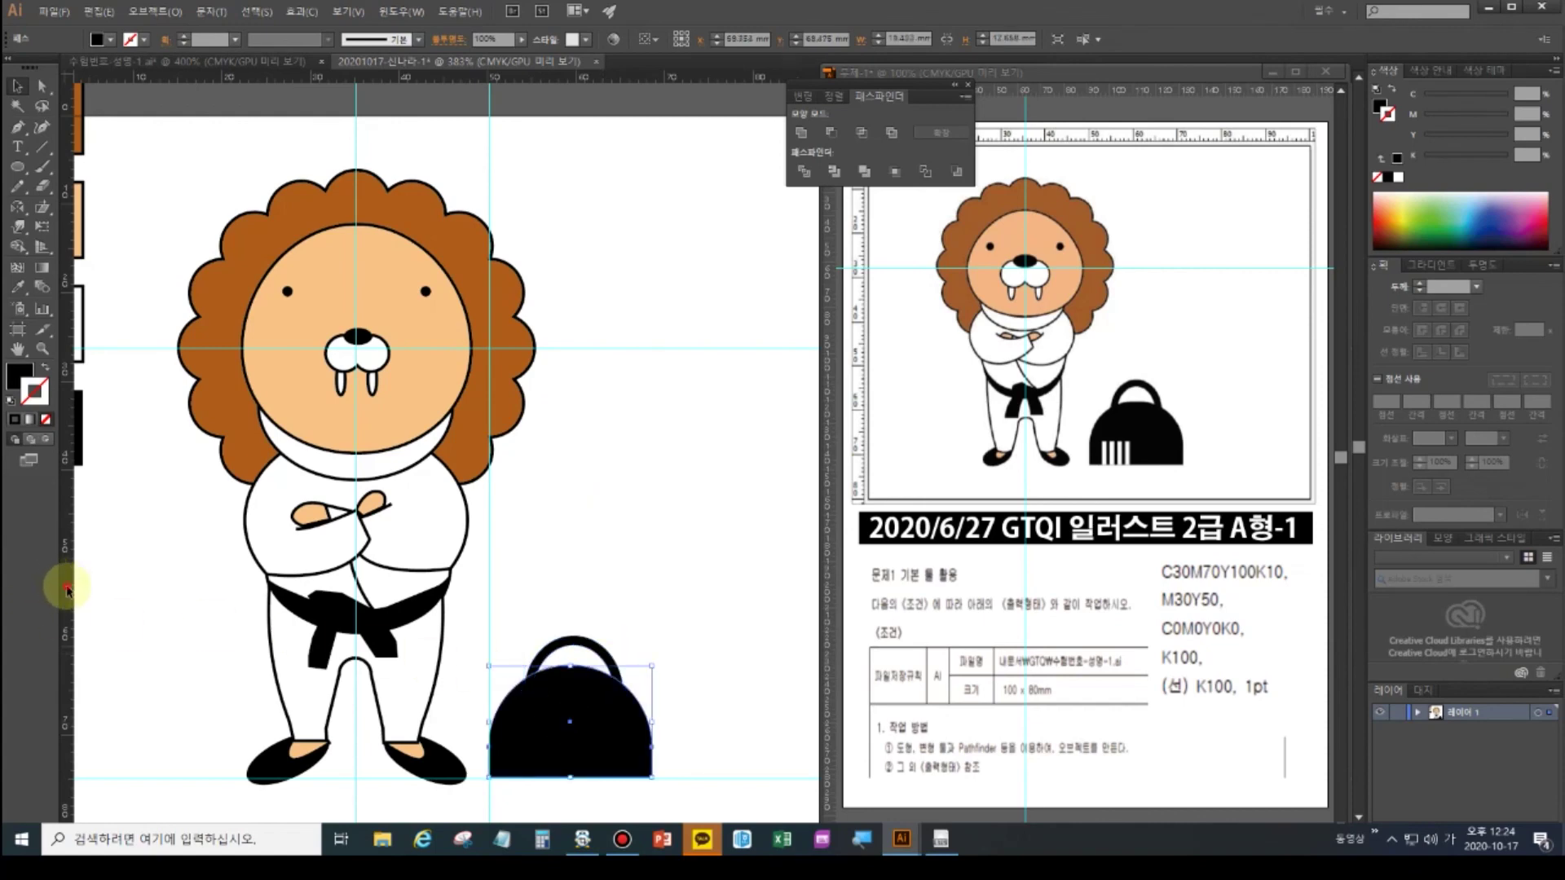
- Nudge the handle into place on the bag's centre guide and unite it with the bag body
click(604, 652)
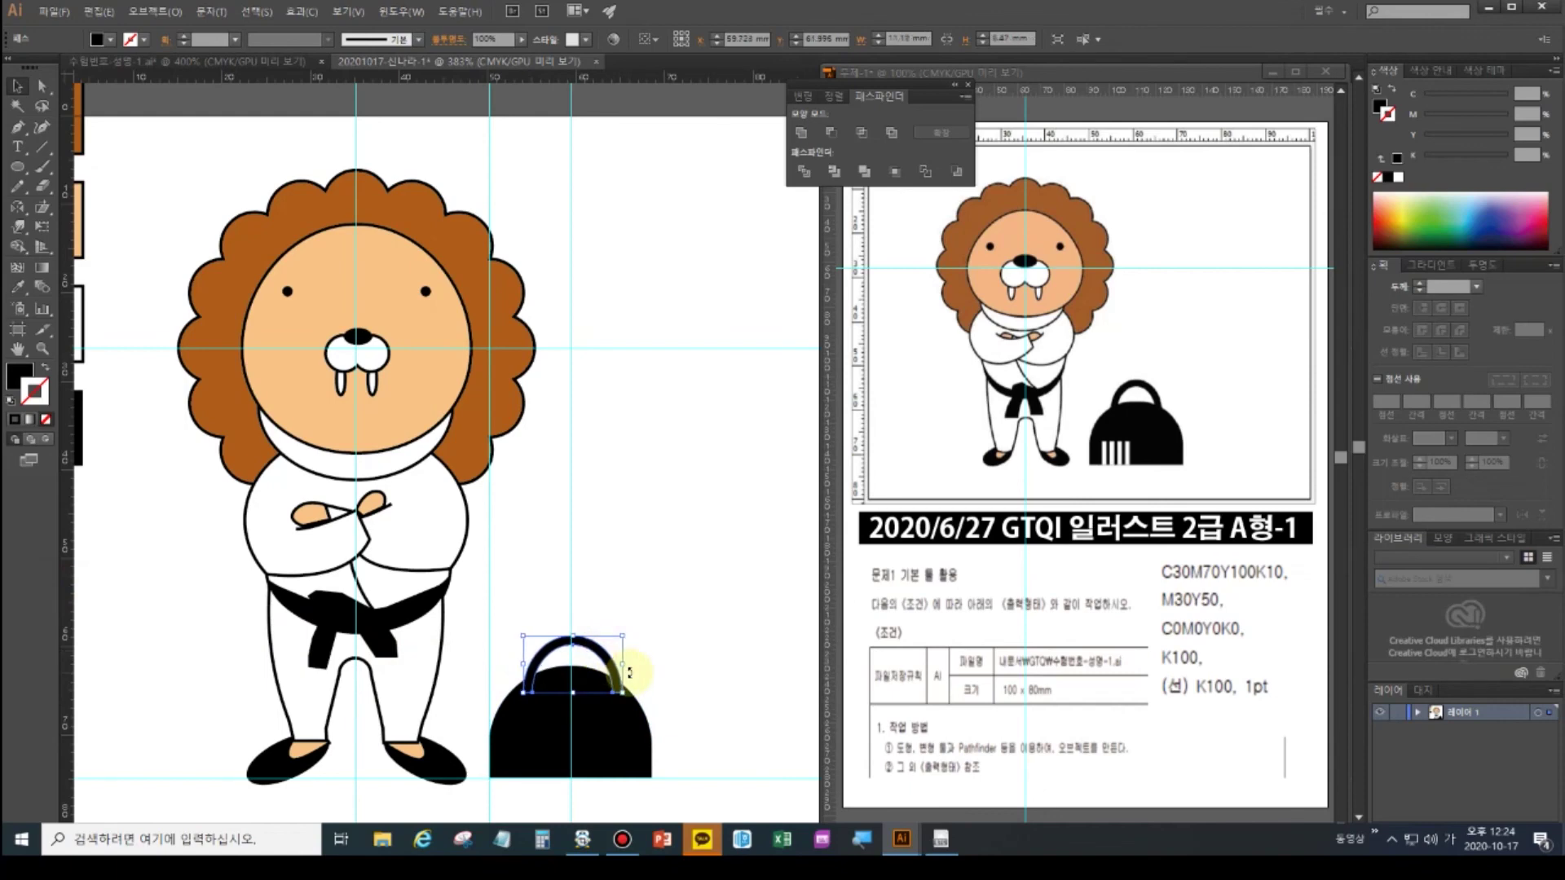
key(Up)
key(Up)
key(Up)
key(Up)
shift+click(596, 732)
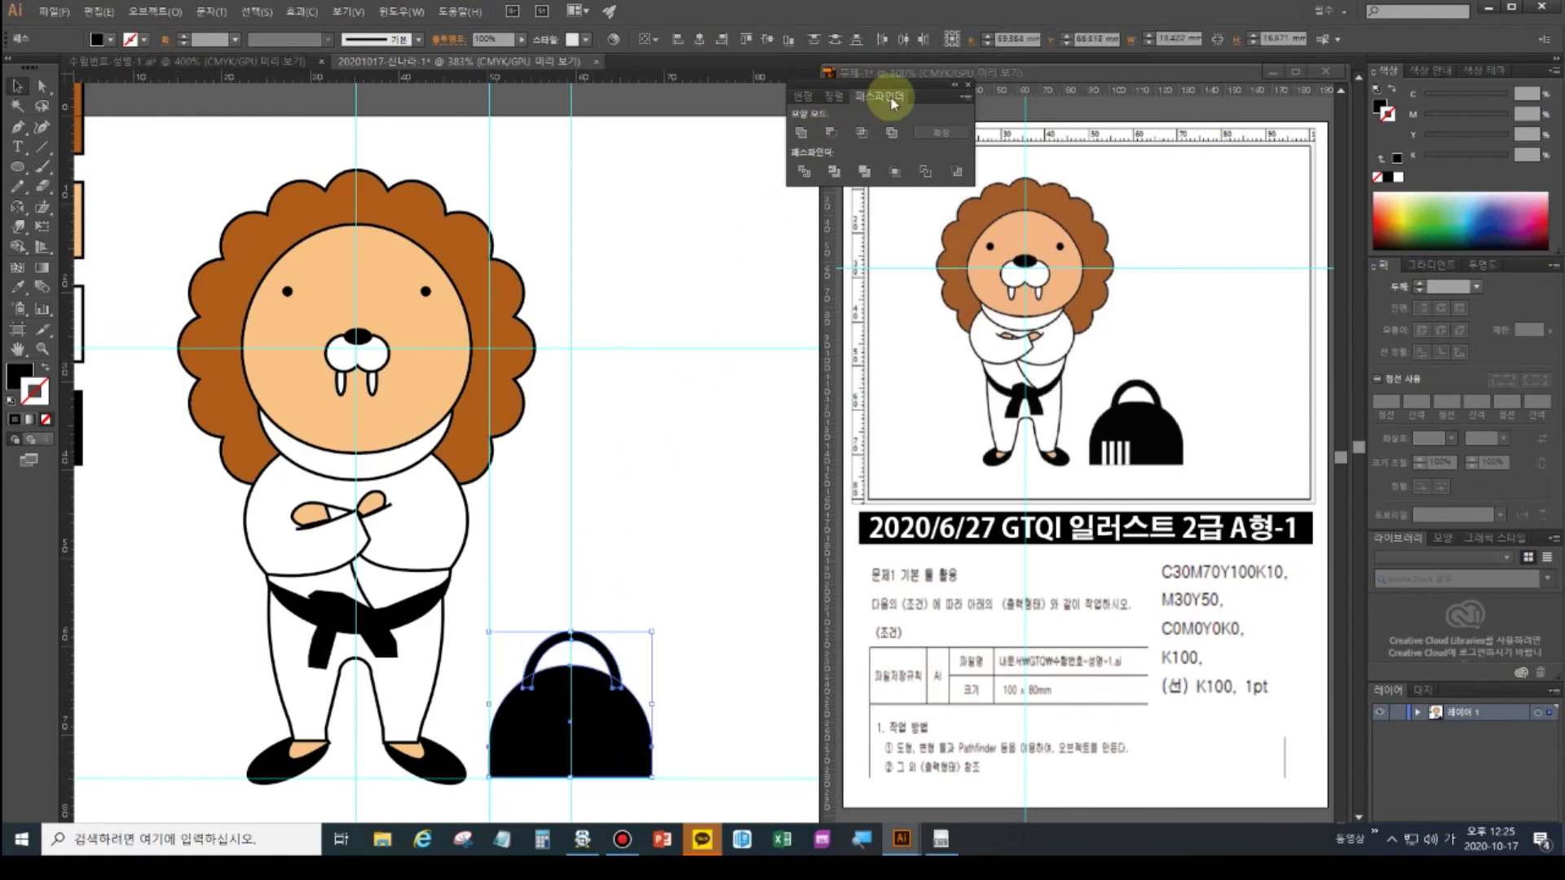
click(803, 133)
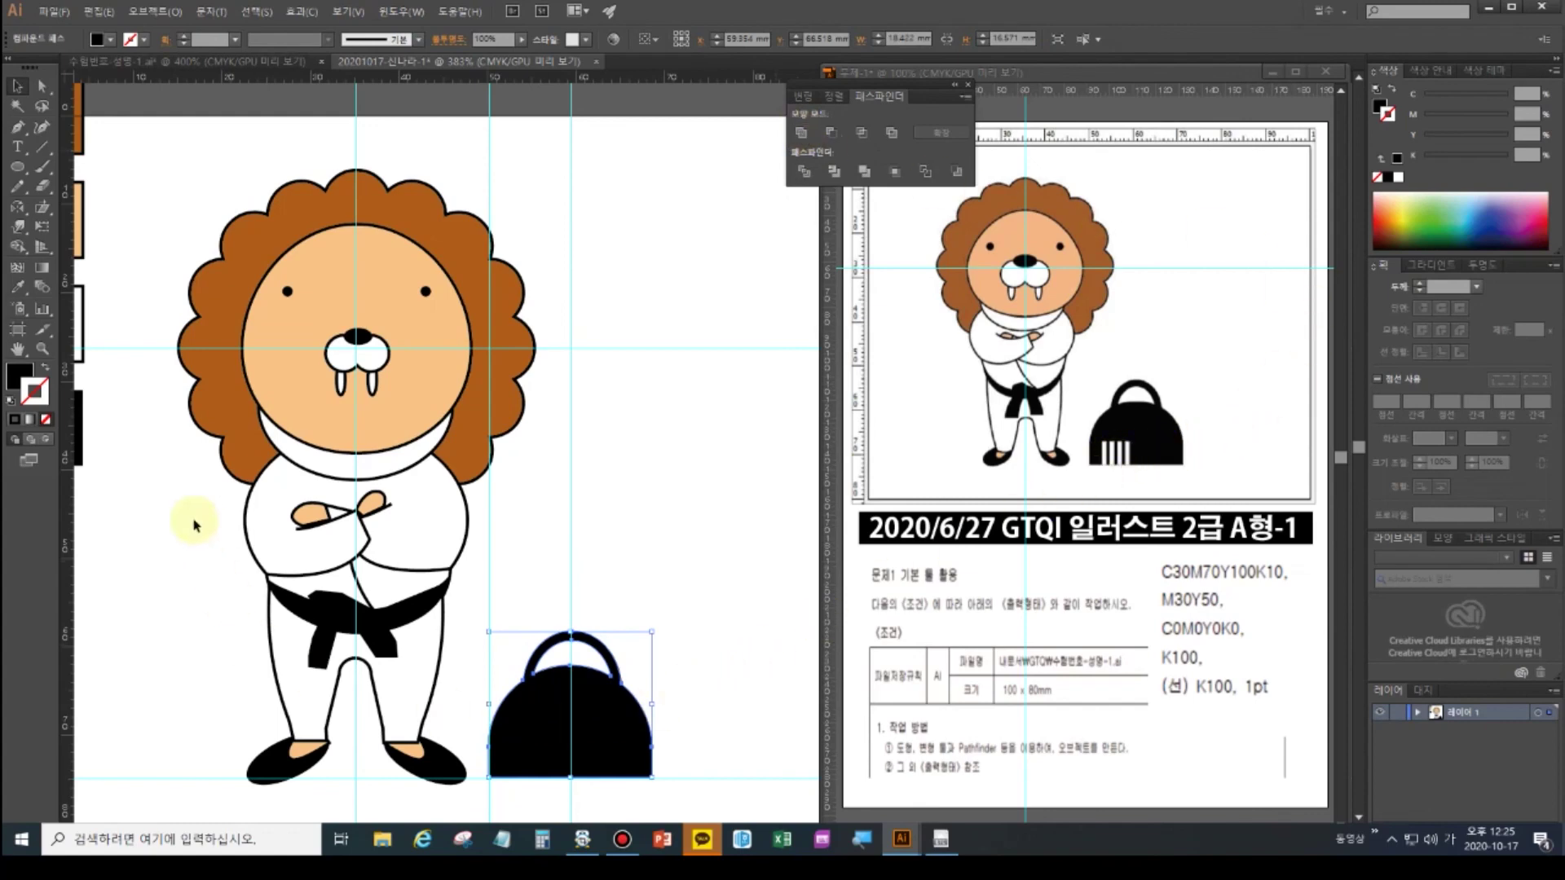
- Draw a narrow vertical rectangle about 0.8 by 4.5 mm at the bag's lower left, crossing its base
click(18, 166)
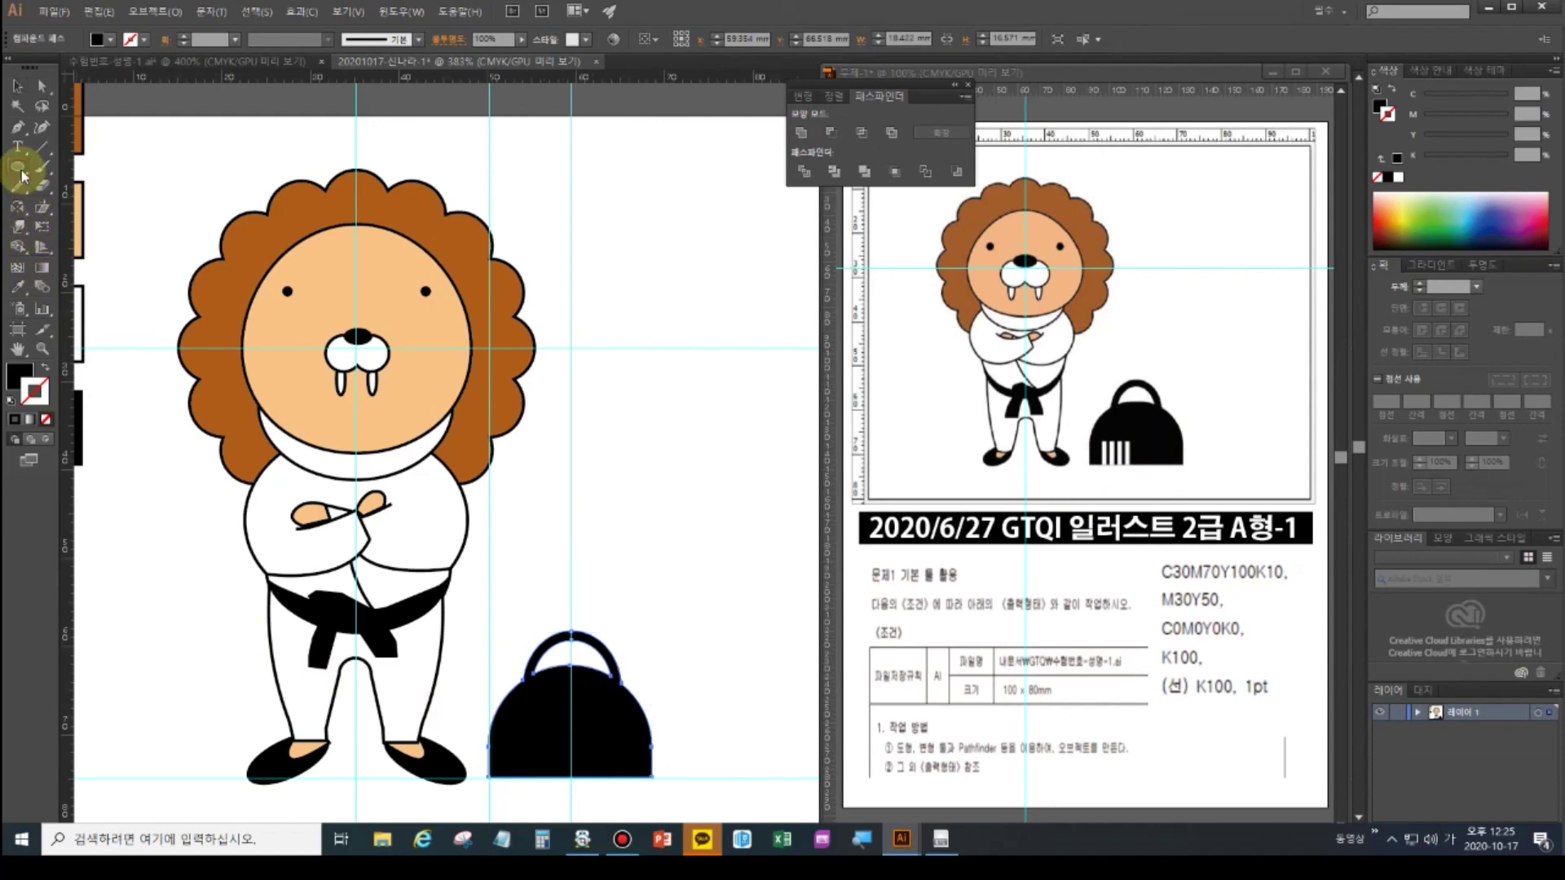
click(65, 174)
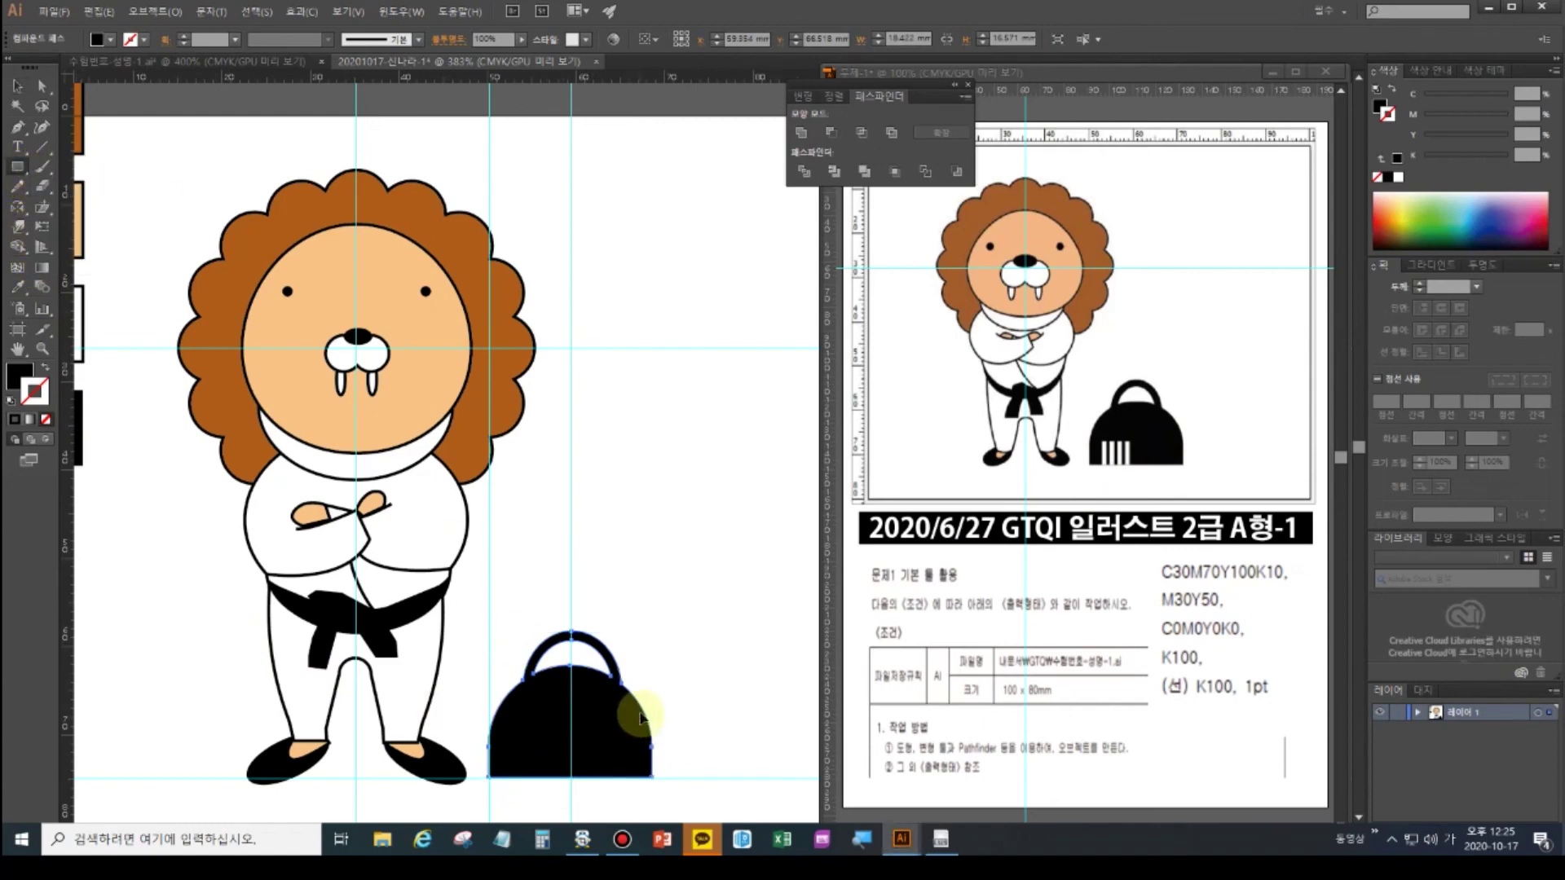
key(ctrl+shift+a)
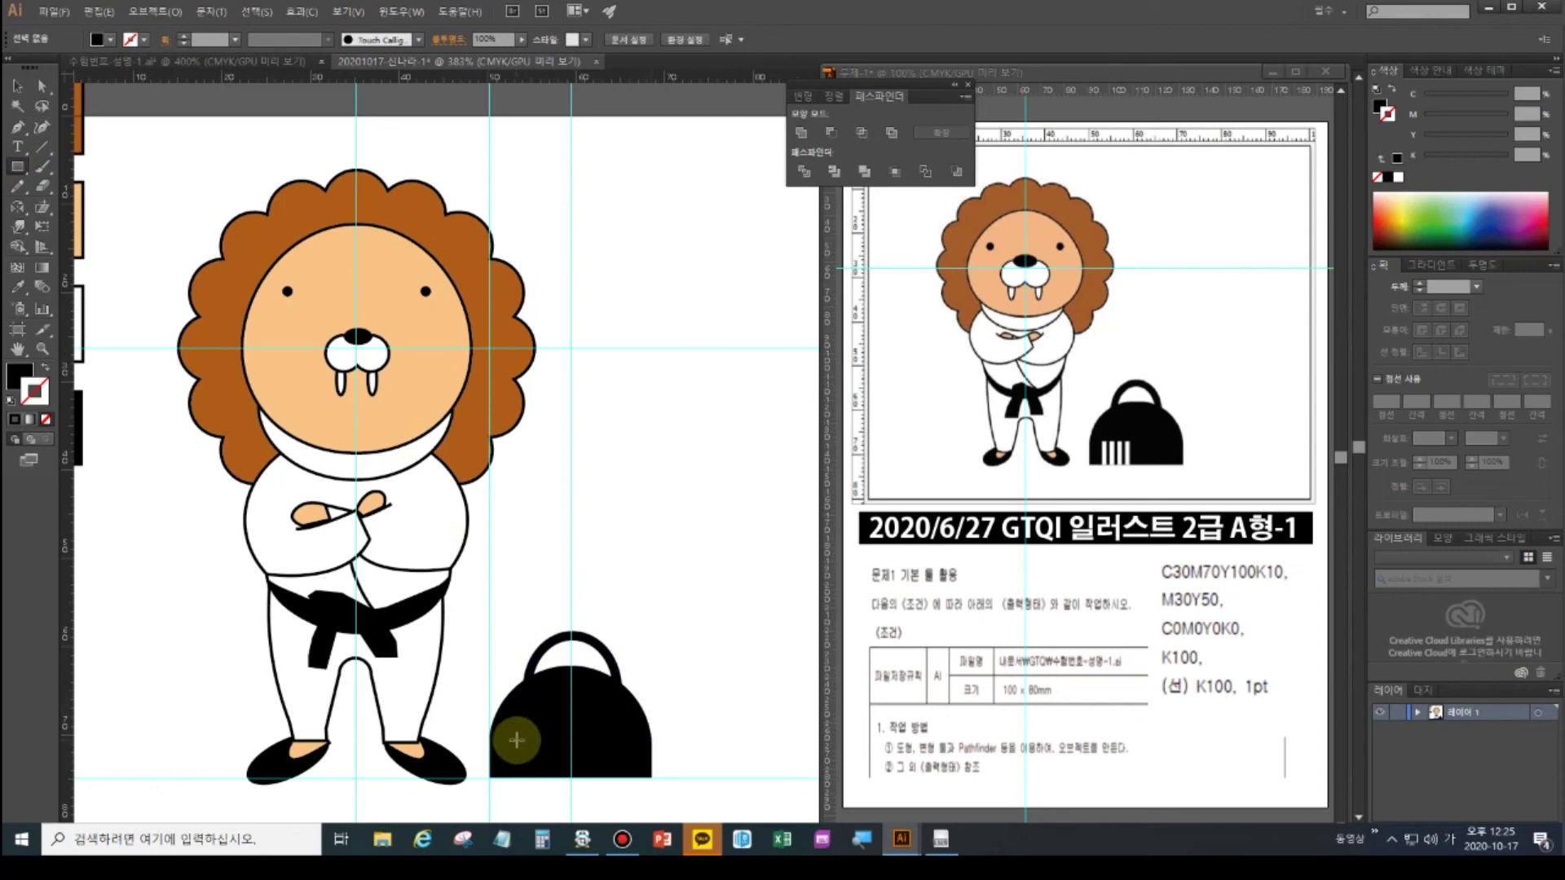
drag(518, 741, 527, 768)
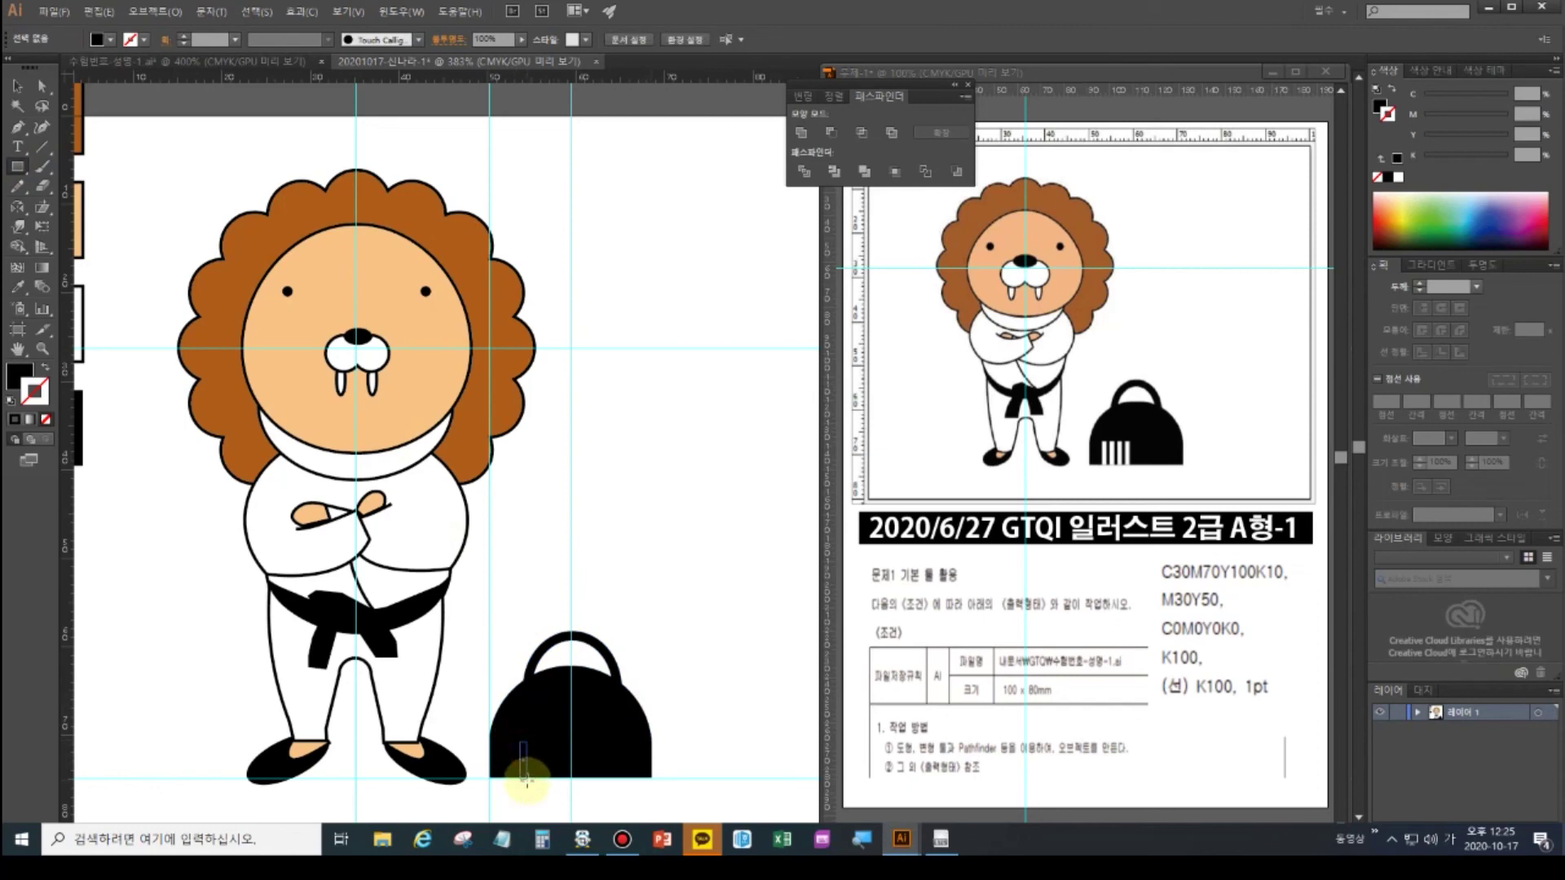
drag(526, 781, 528, 783)
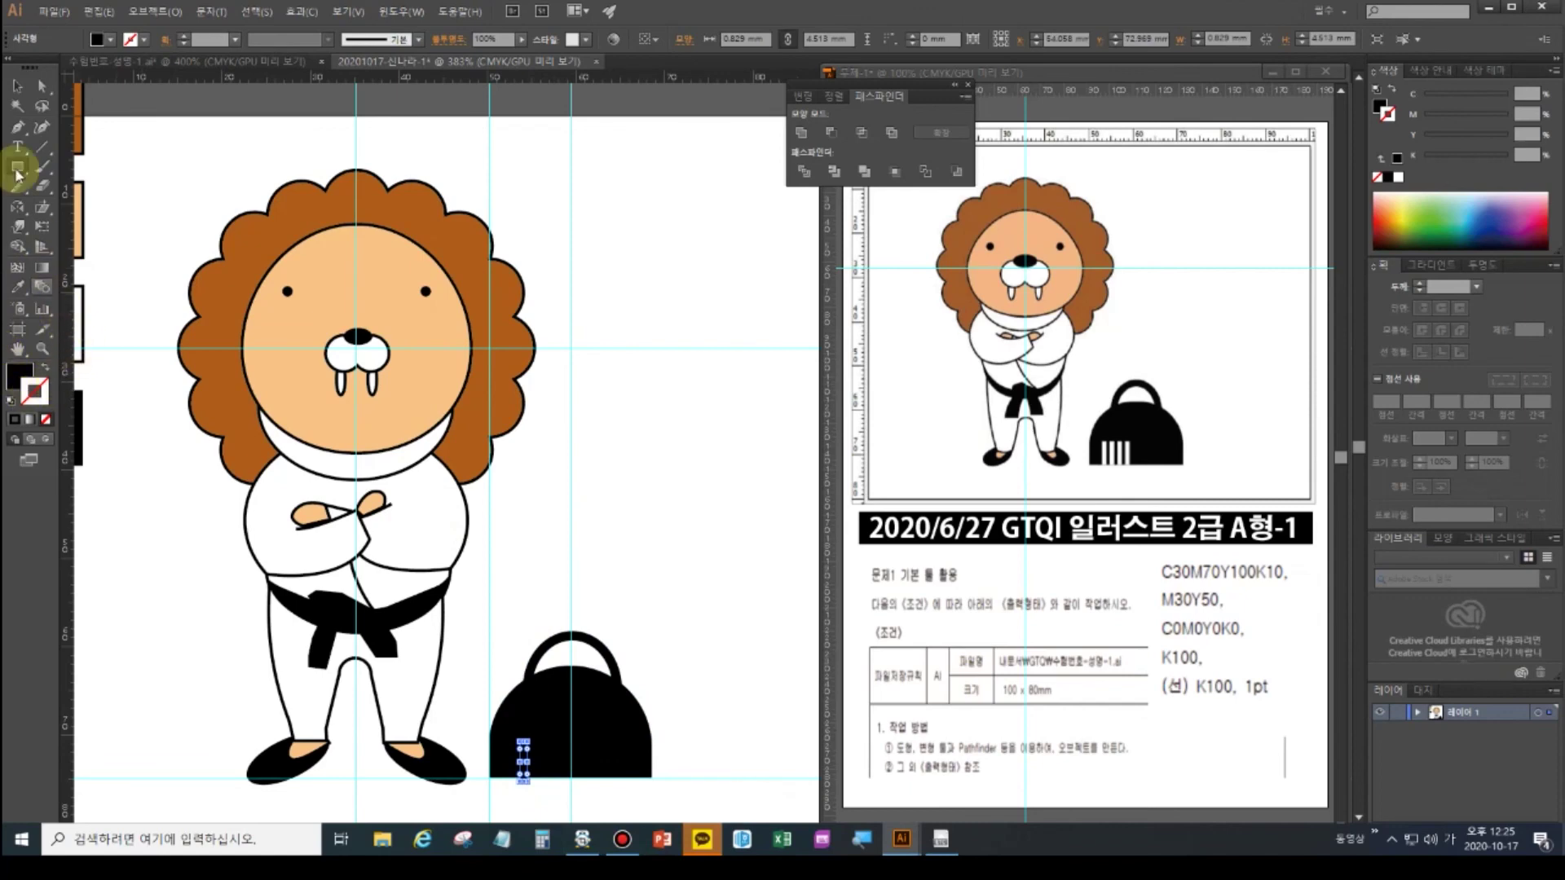
- Give the narrow rectangle on the bag the white swatch's fill and no stroke
click(18, 286)
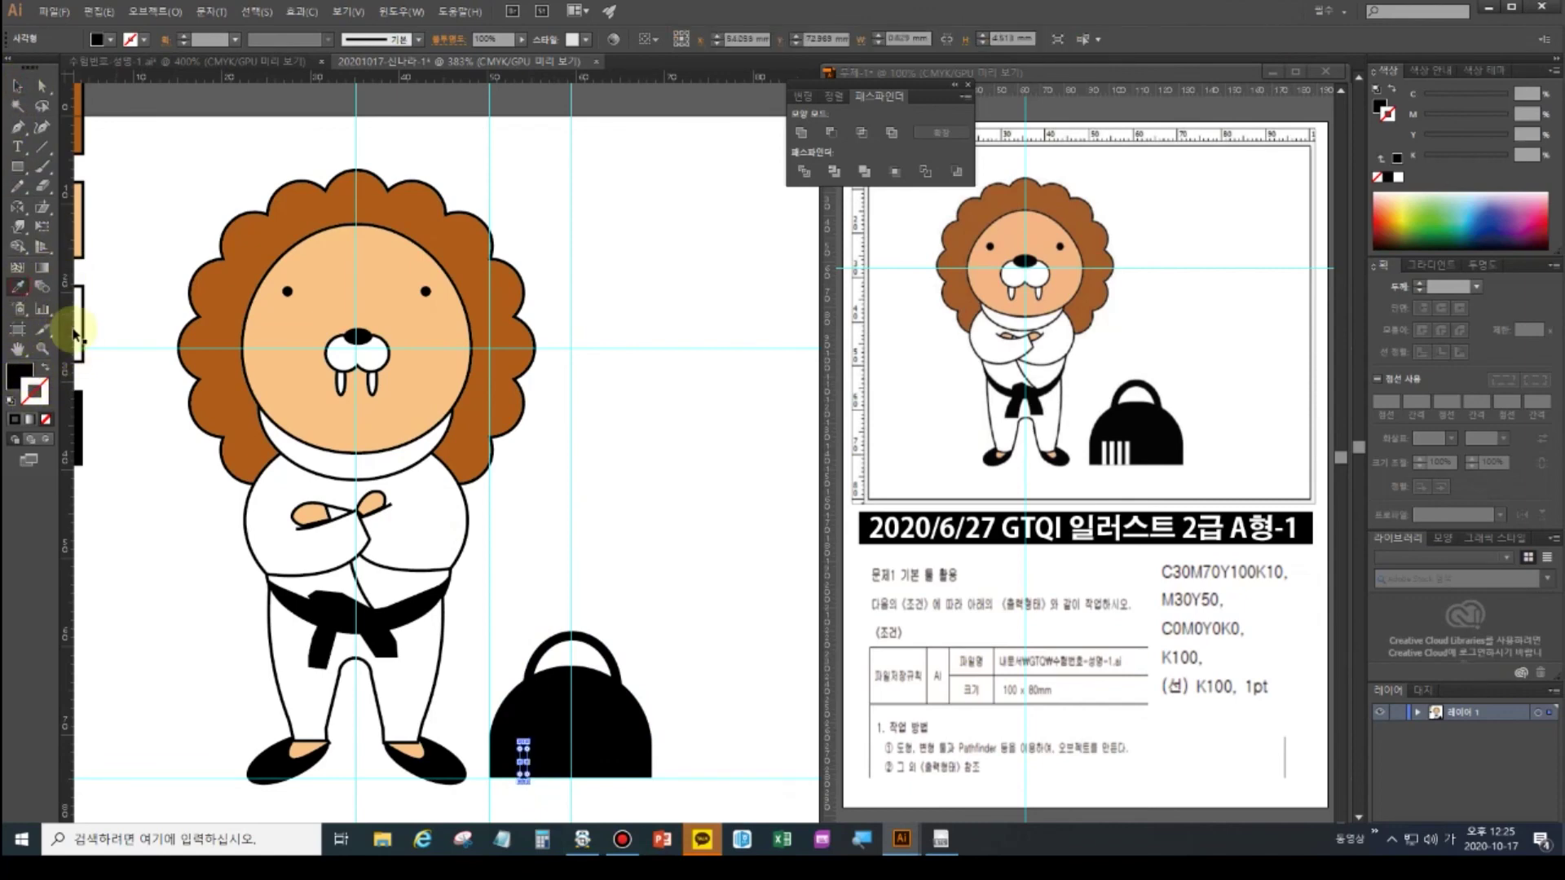
click(78, 330)
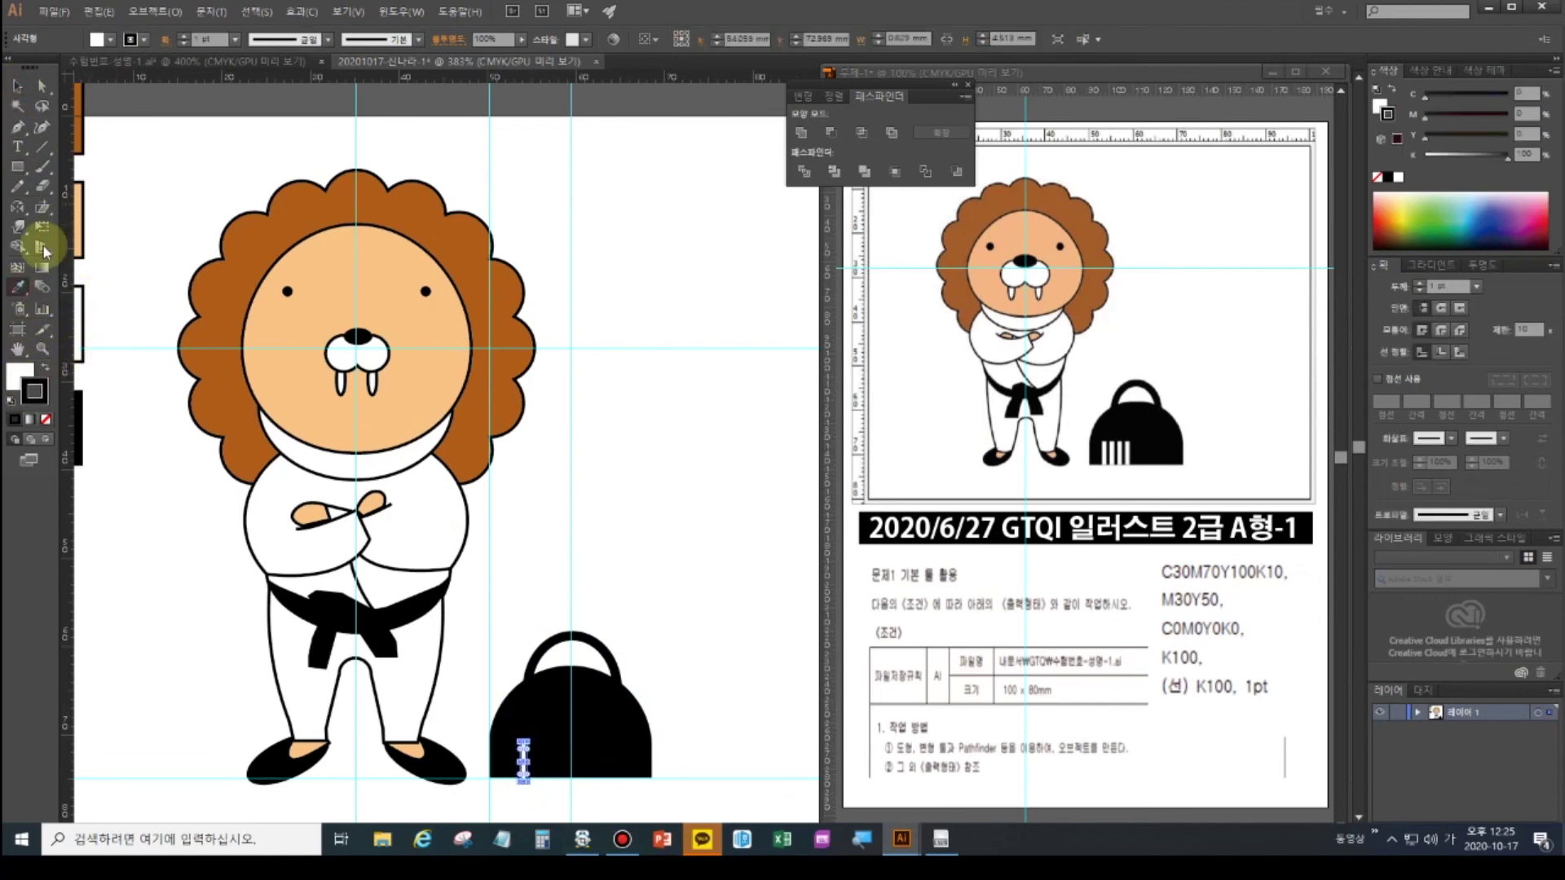
click(47, 421)
key(ctrl+plus)
key(ctrl+plus)
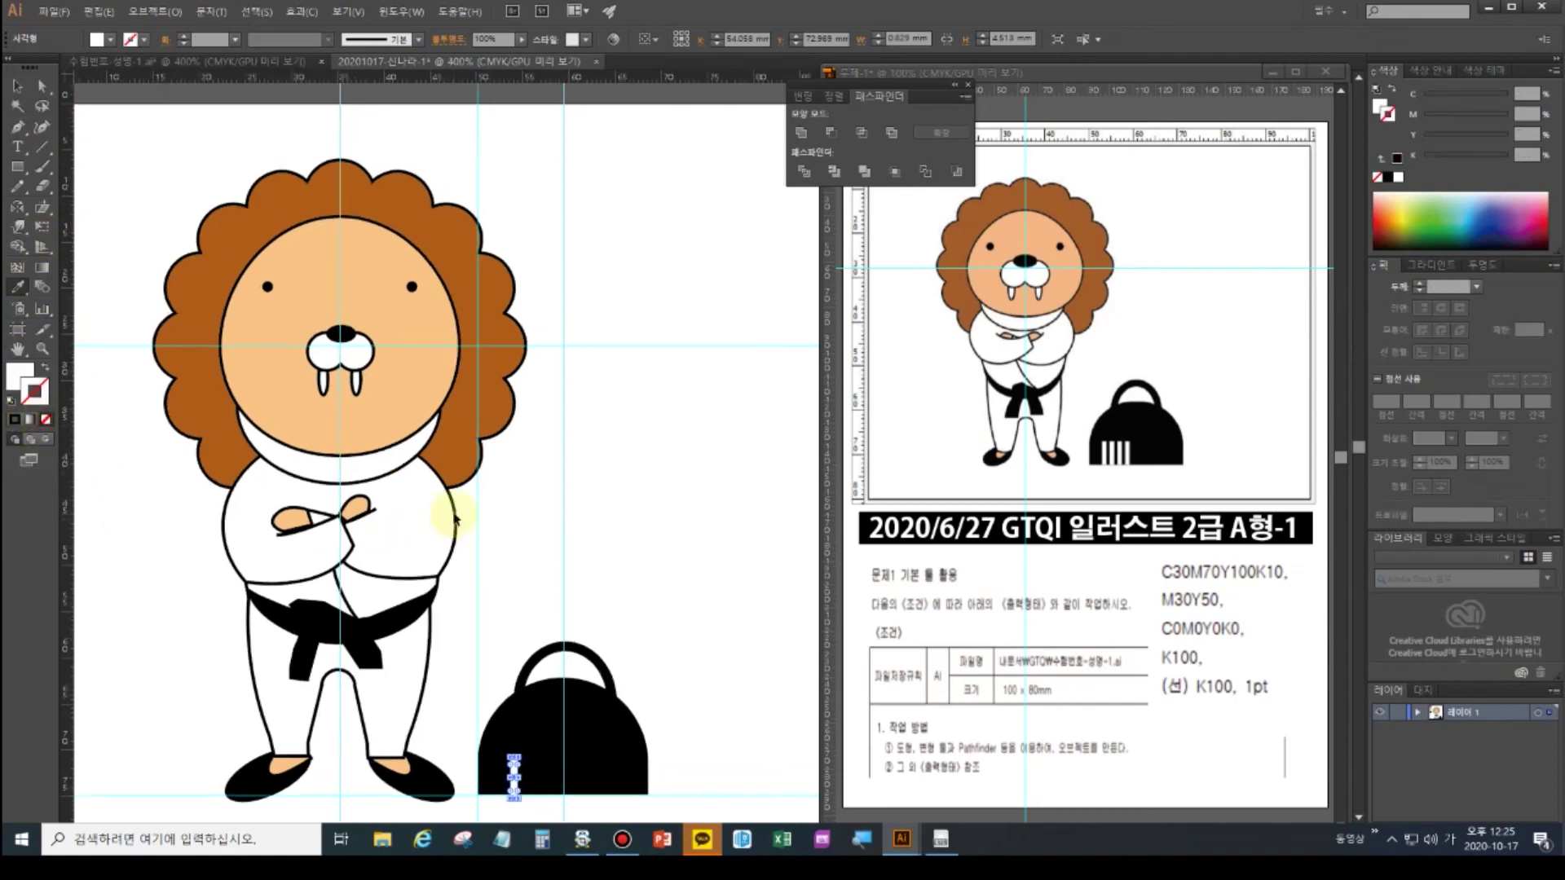
drag(493, 593, 611, 307)
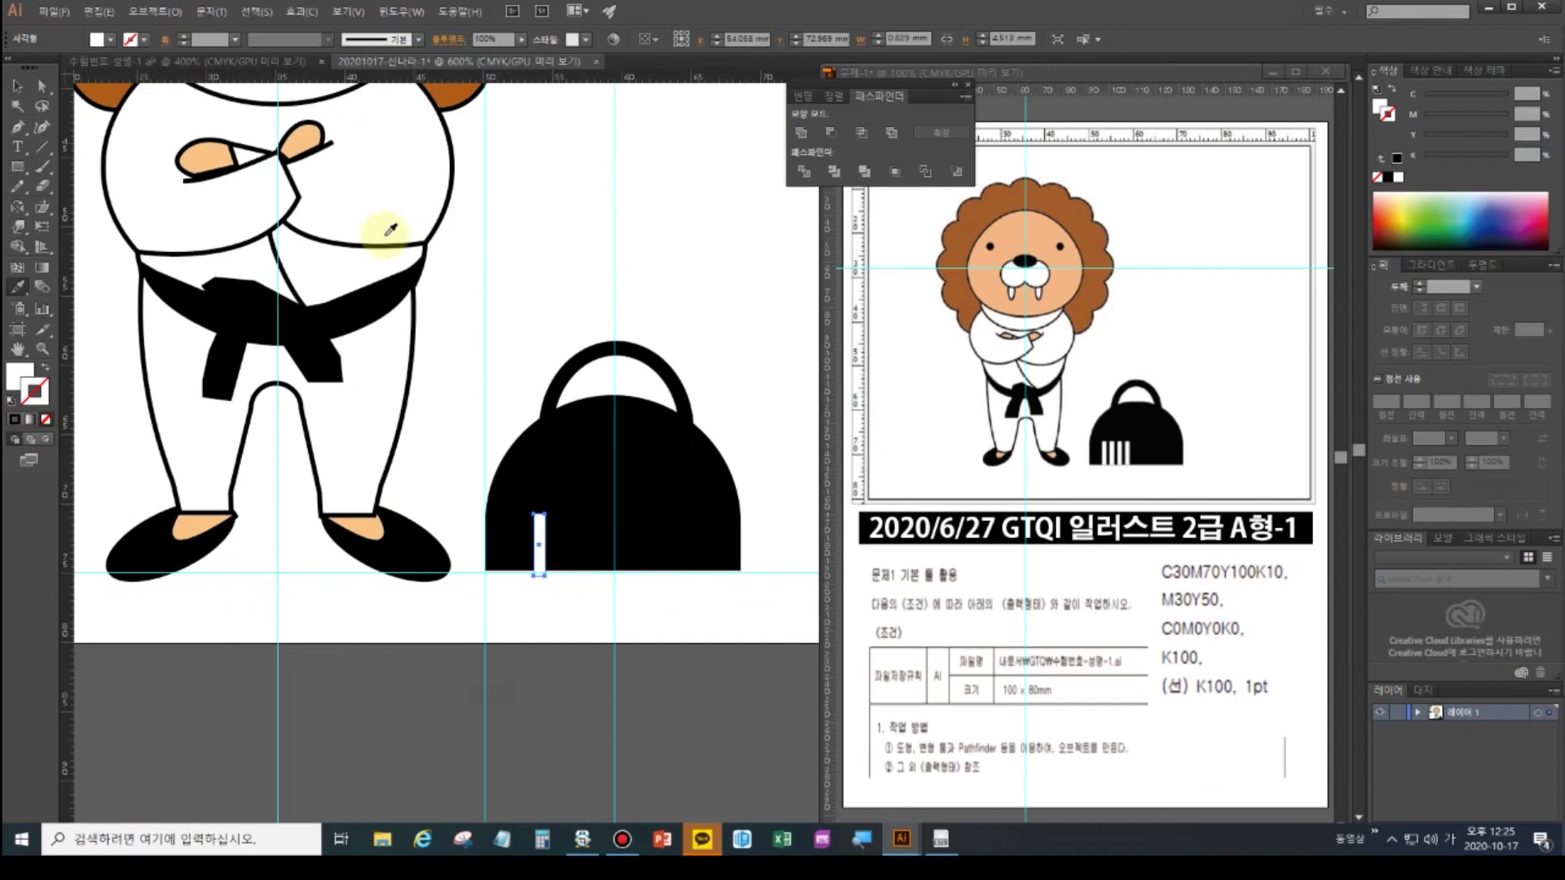
- Shift the white stripe left and duplicate it at equal spacing to make four vertical stripes on the bag
click(17, 85)
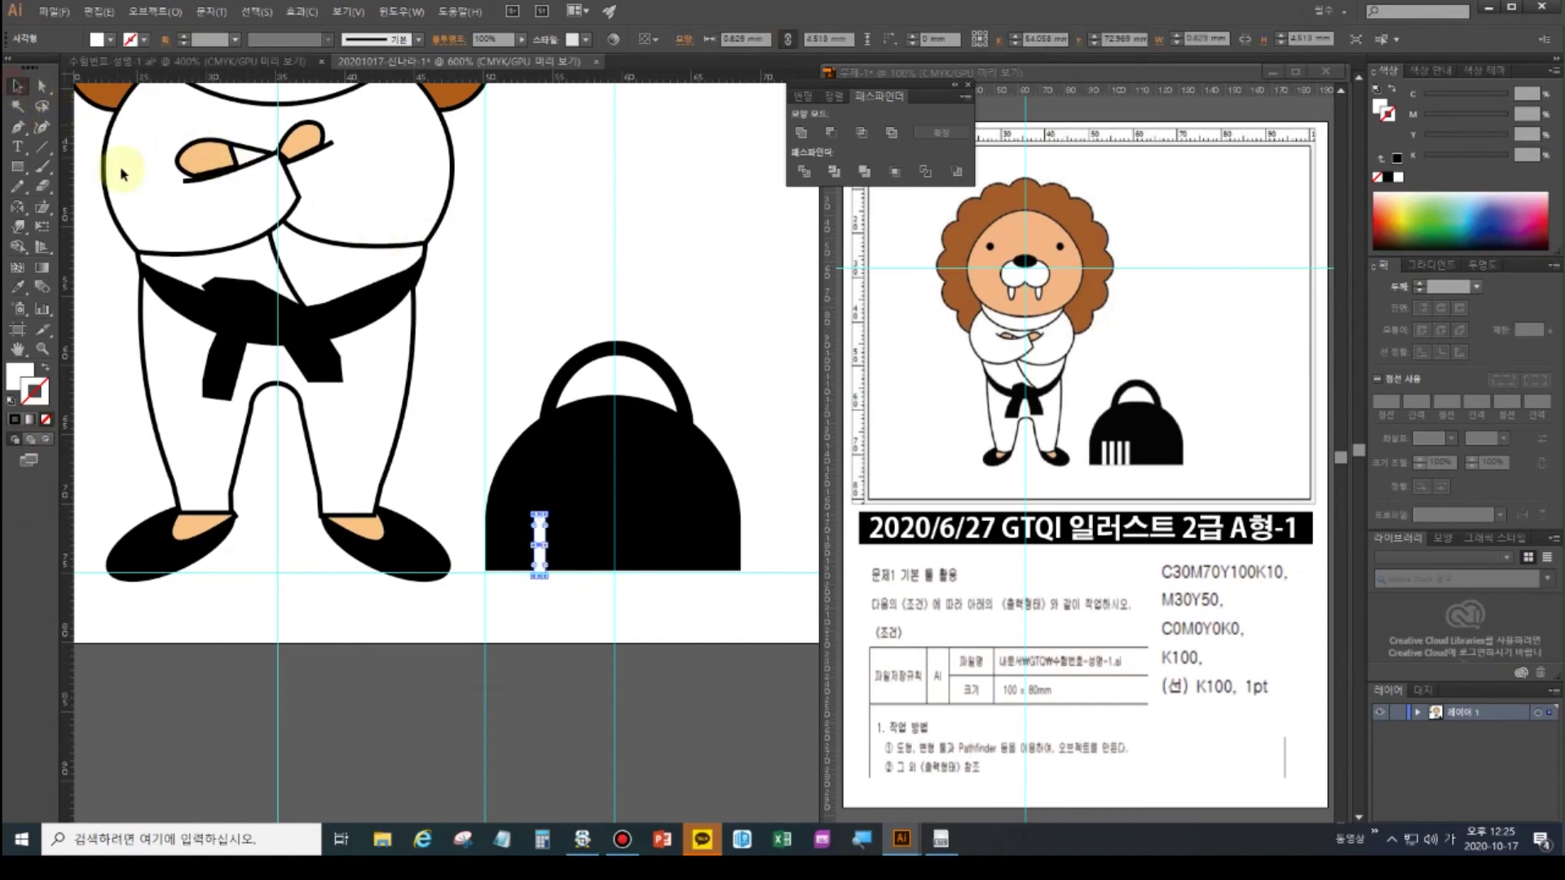
mouse_move(540, 529)
mouse_down()
mouse_move(518, 534)
mouse_move(539, 543)
mouse_up()
key(ctrl+d)
key(ctrl+d)
click(525, 615)
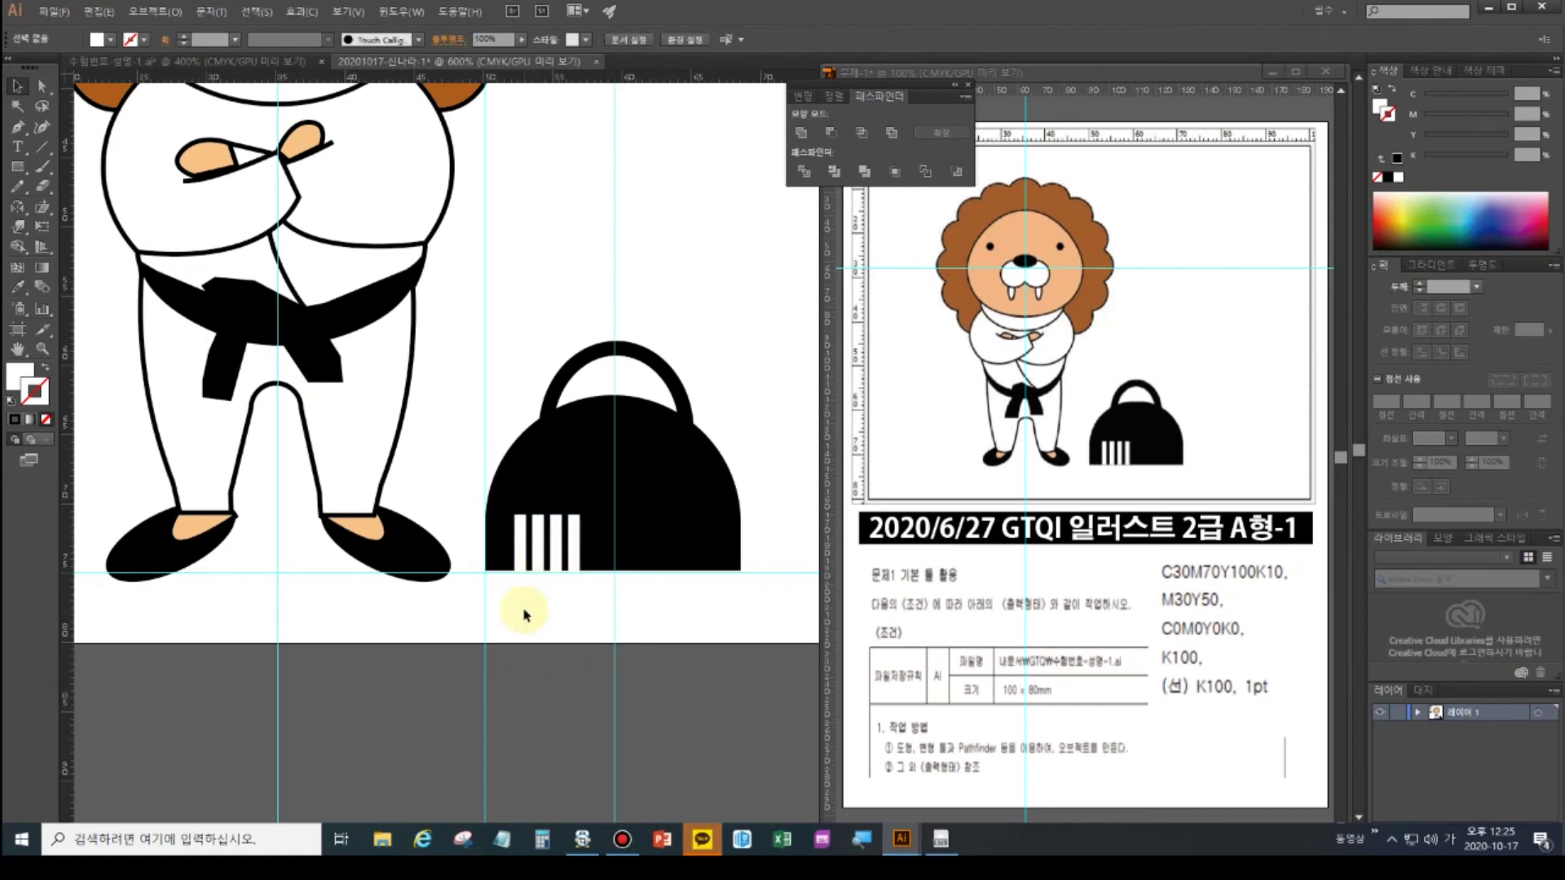
- Delete the four colour swatch squares at the artboard's left edge
double_click(18, 350)
drag(727, 580, 611, 594)
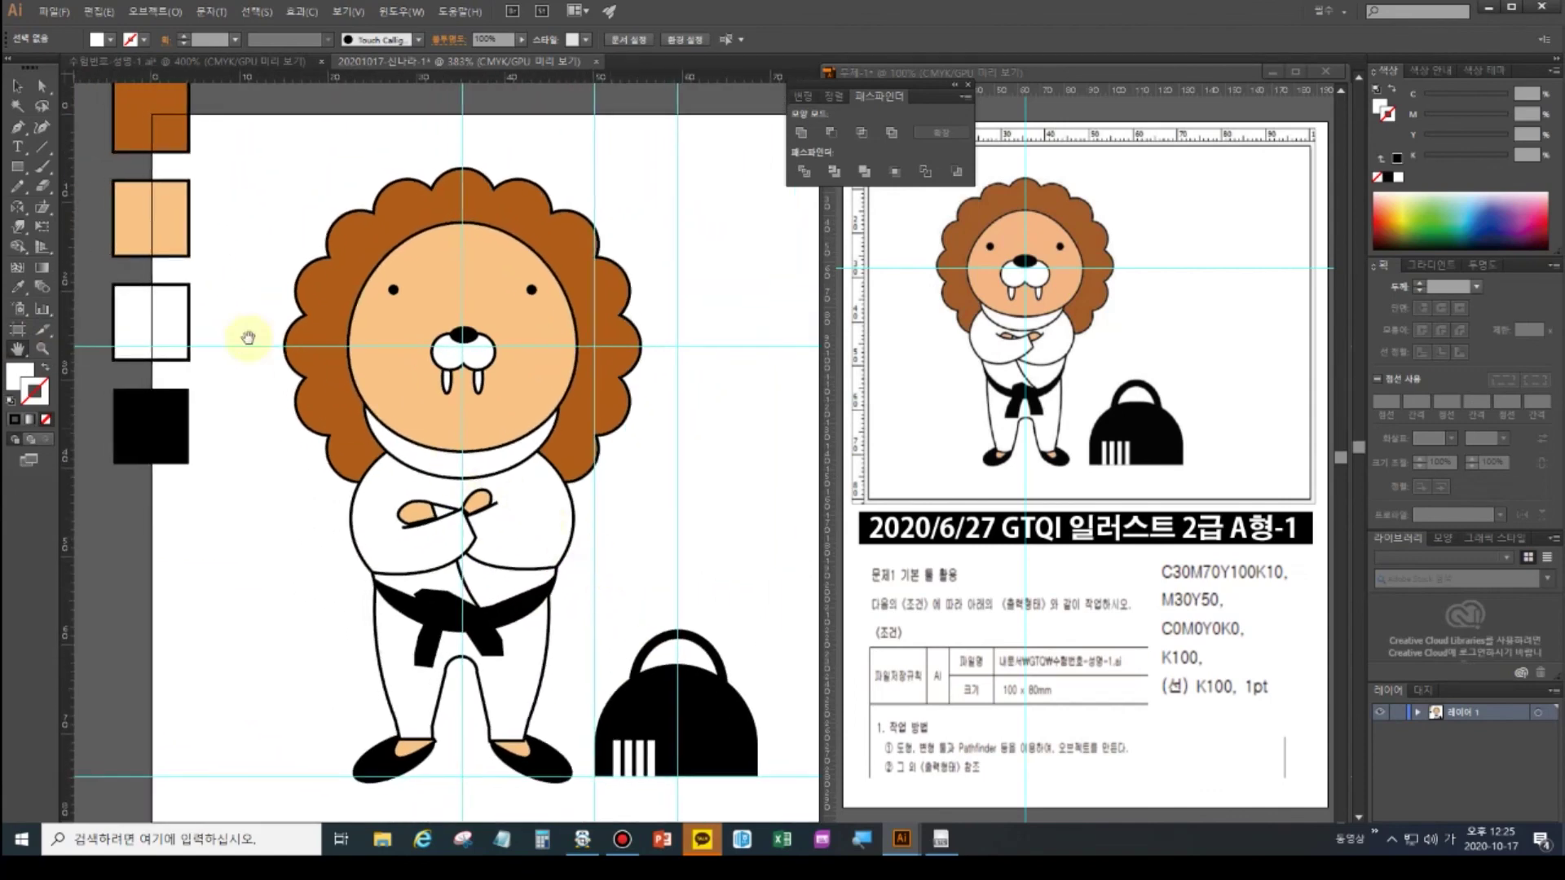
drag(326, 262, 332, 355)
click(17, 85)
click(106, 158)
drag(210, 542, 217, 594)
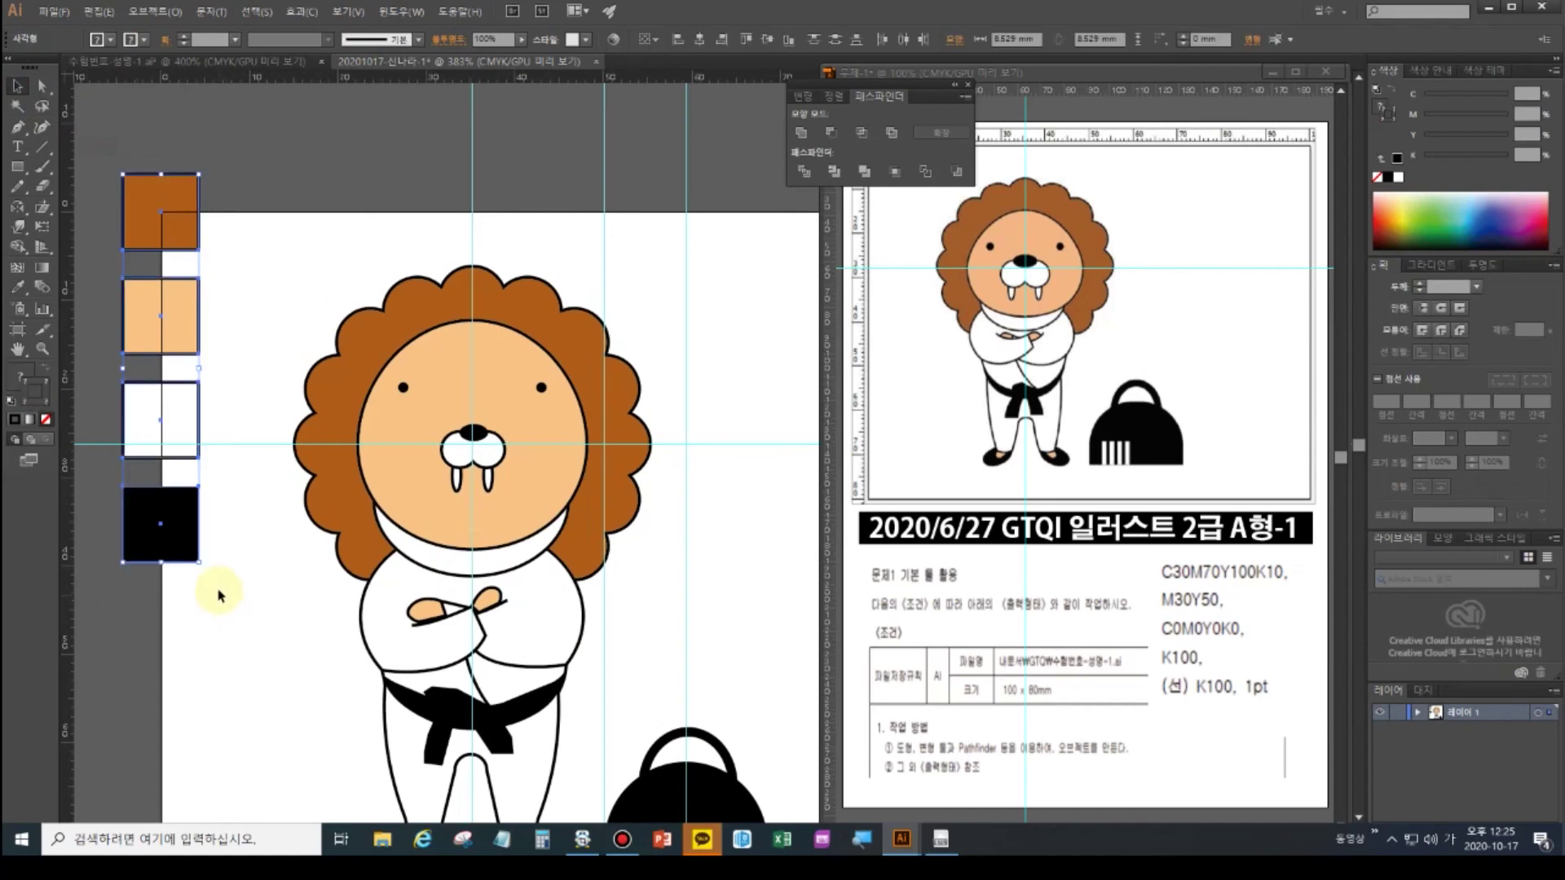
key(Delete)
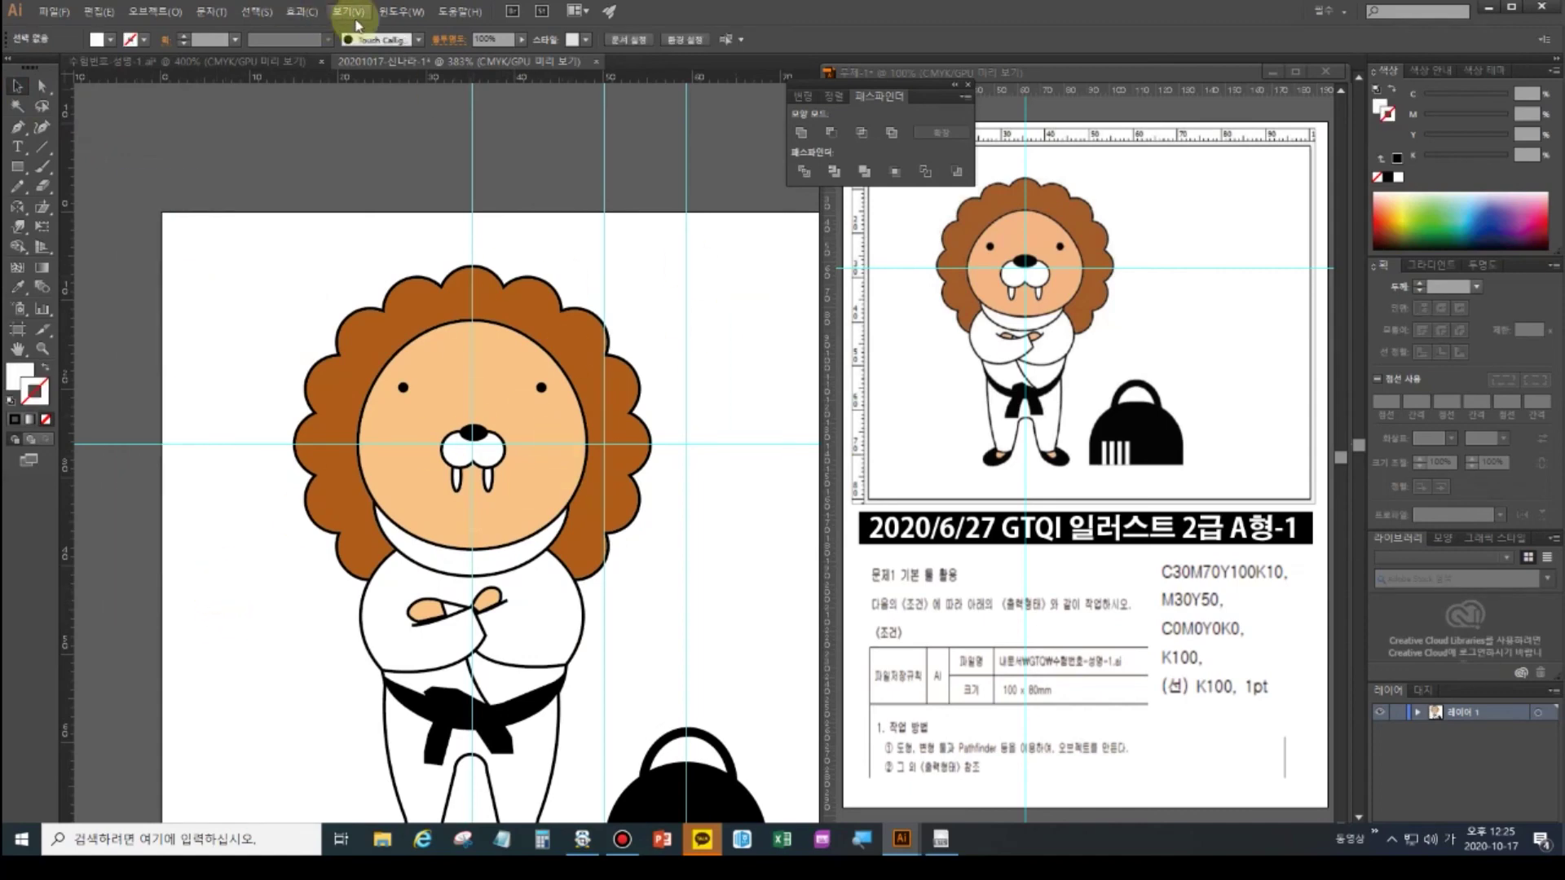
- Clear all guides from the lion artwork document
click(354, 15)
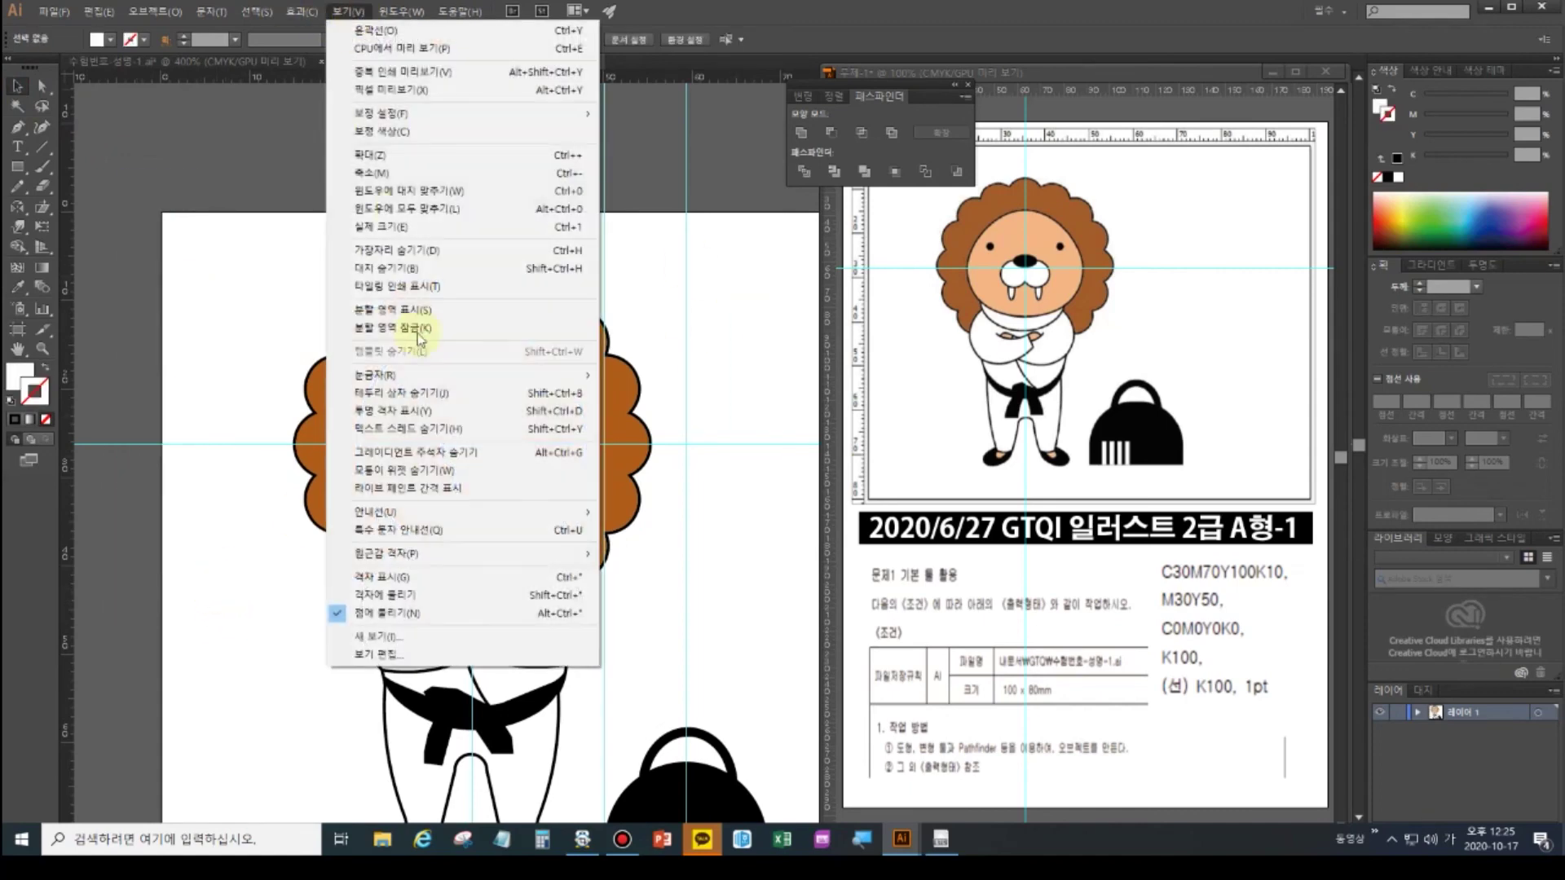
mouse_move(471, 514)
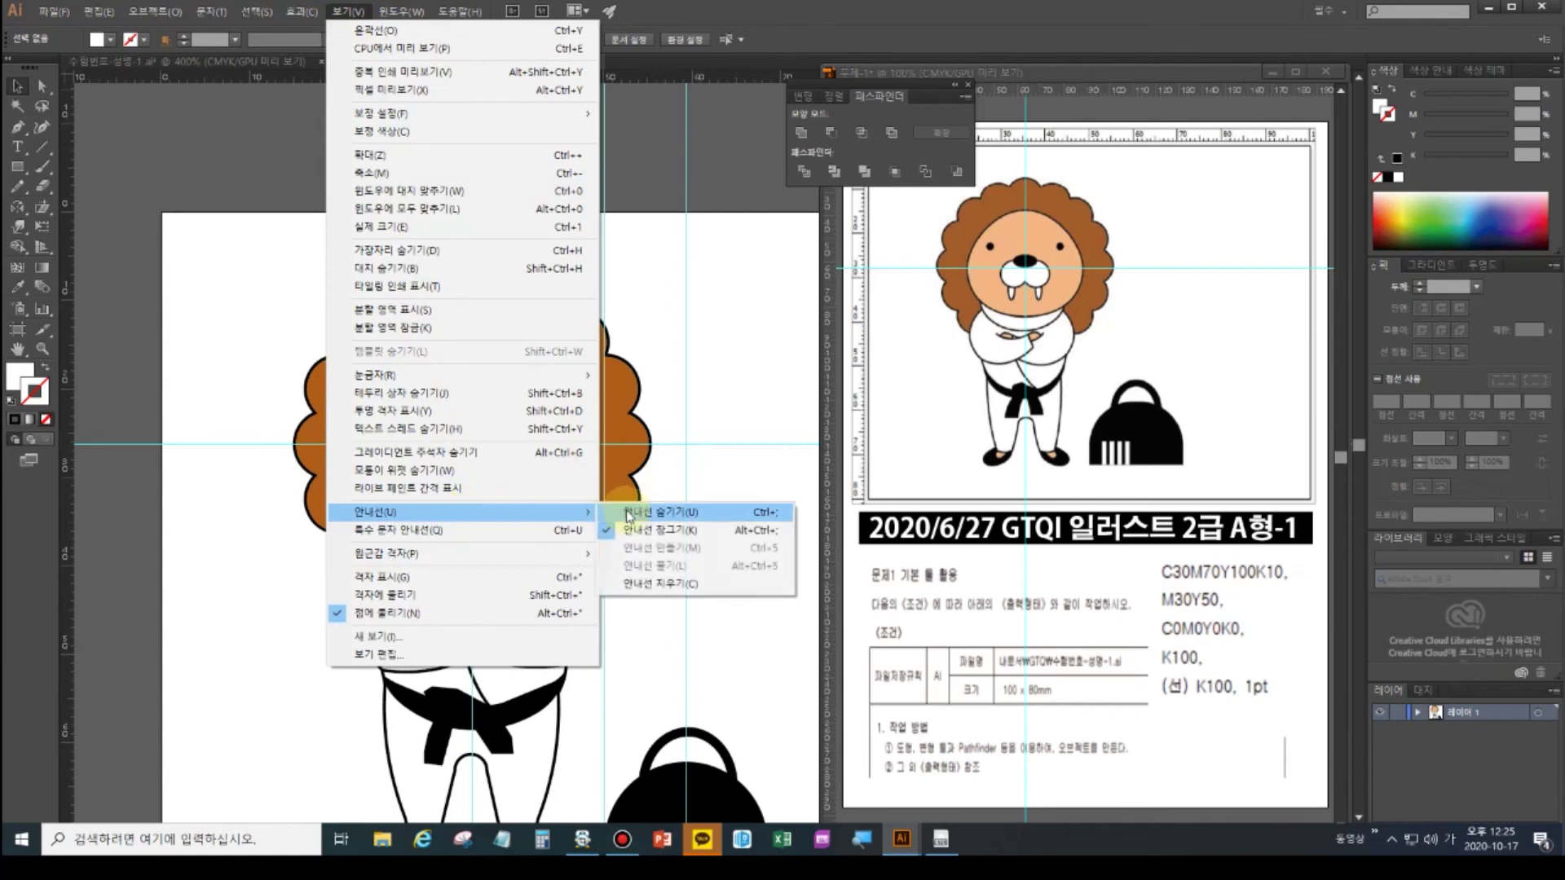
click(645, 589)
scroll(644, 502, down, 3)
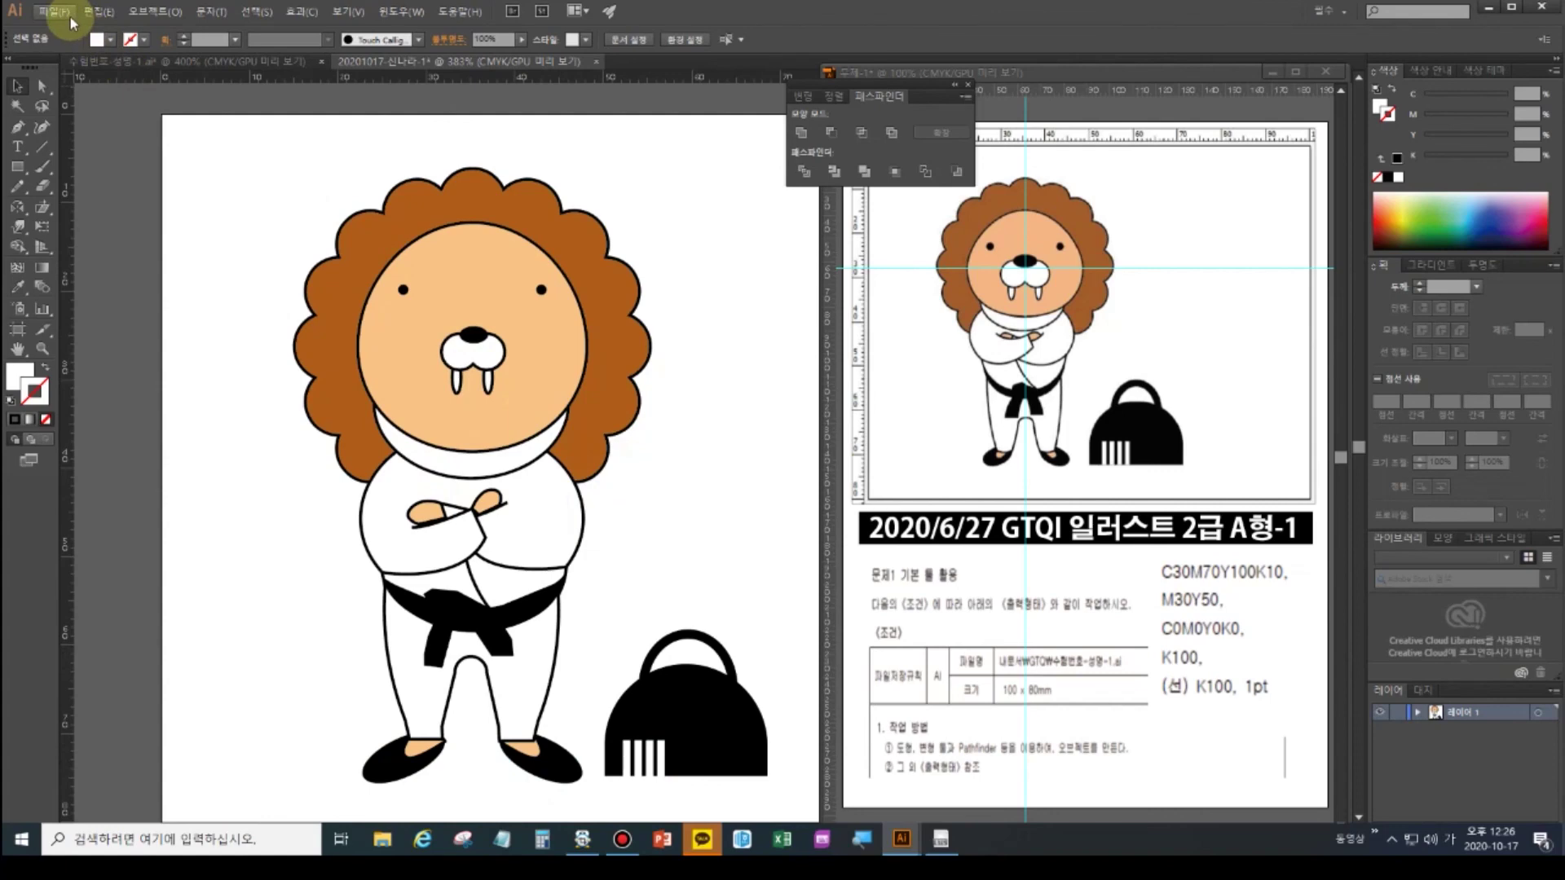
click(71, 14)
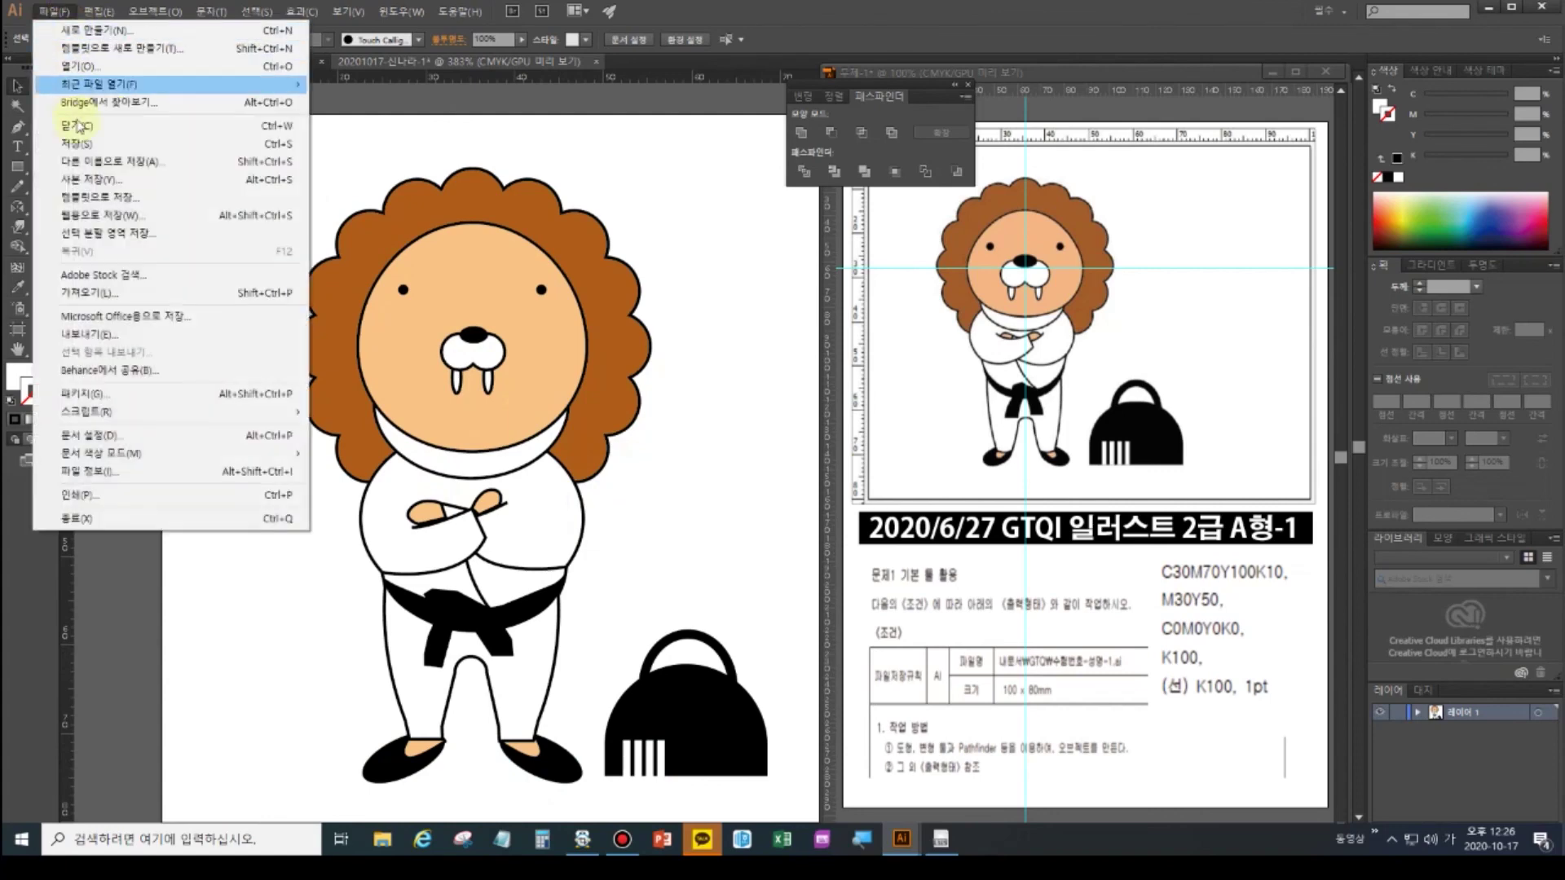
click(99, 145)
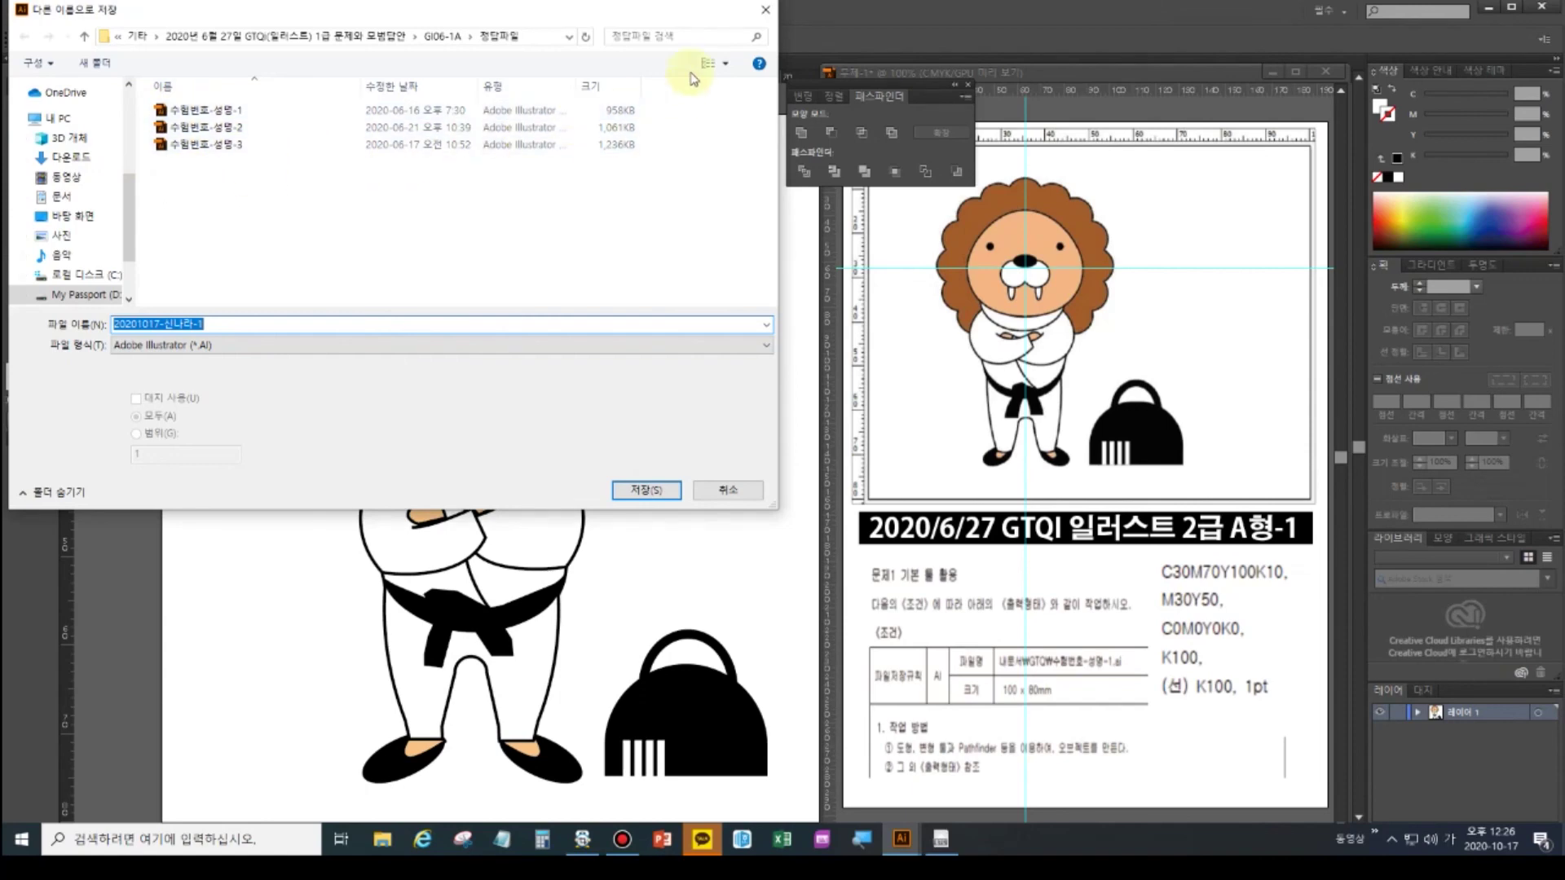
click(730, 490)
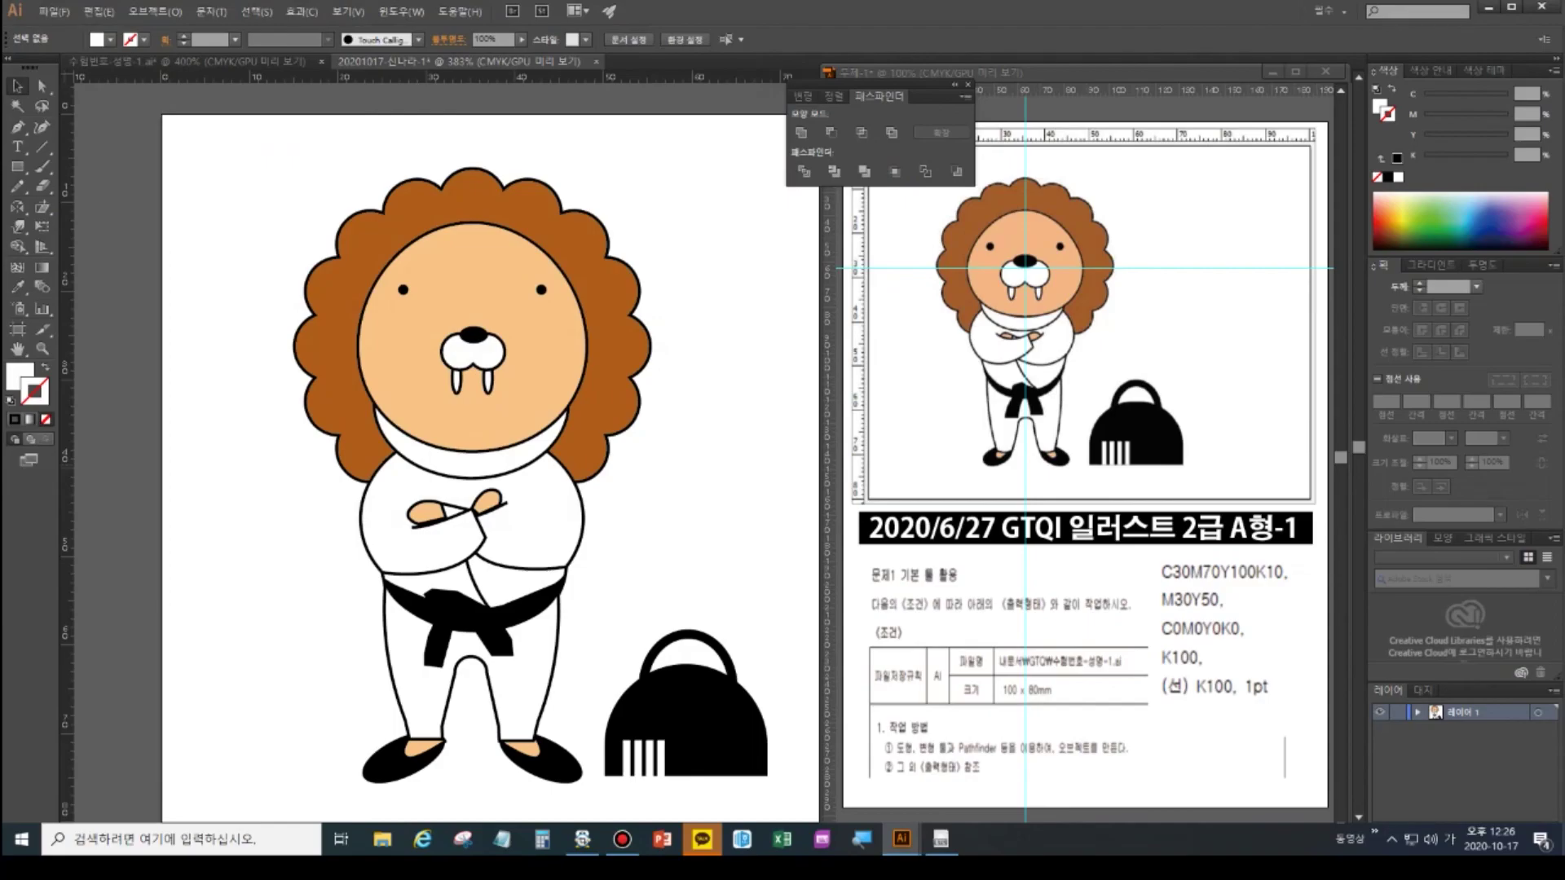